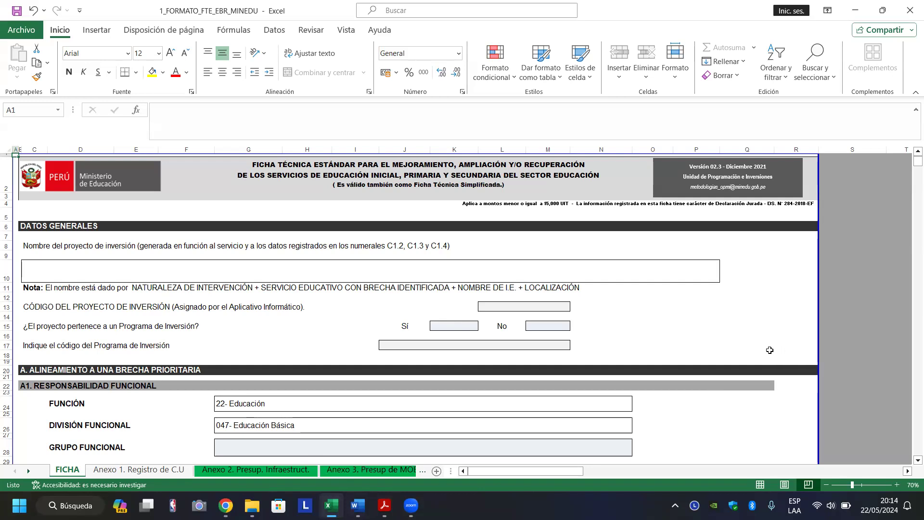
Try editing cells S15 and P13 on the protected FICHA sheet, dismissing each protection warning.
left_click(860, 328)
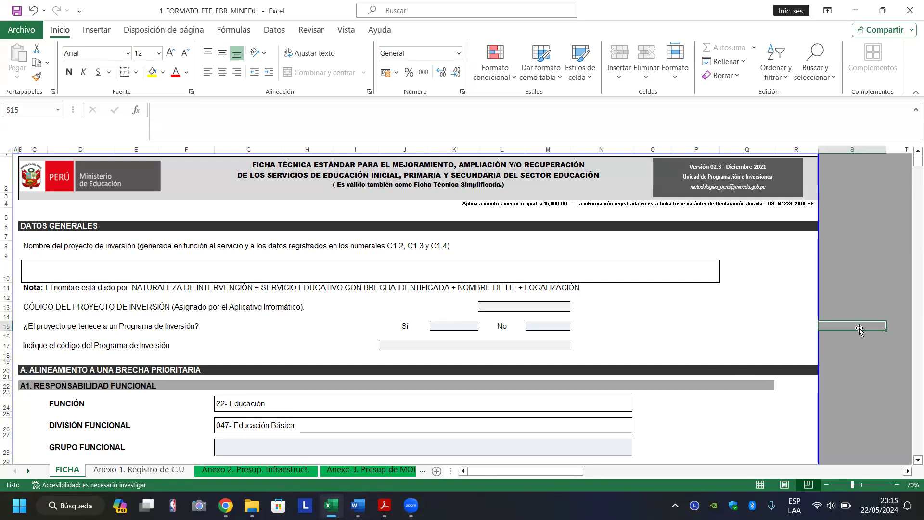
double_click(859, 328)
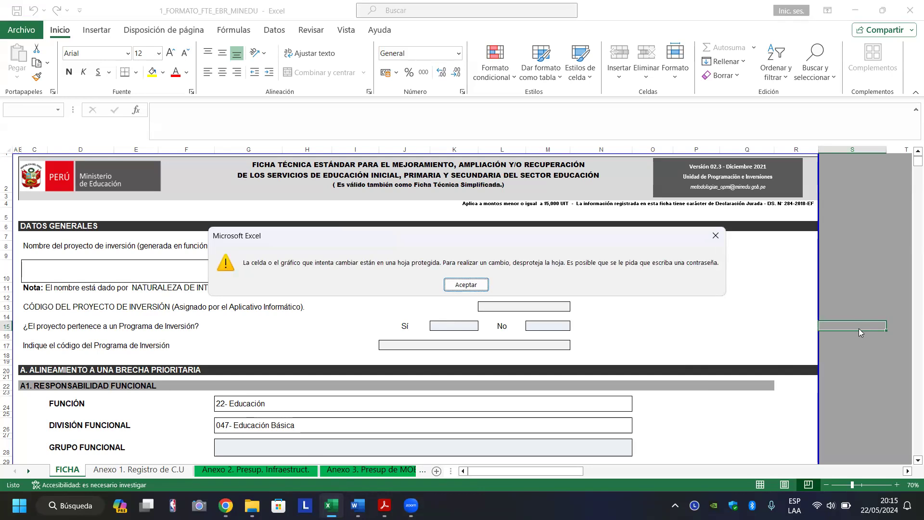
key("Return")
key("Return")
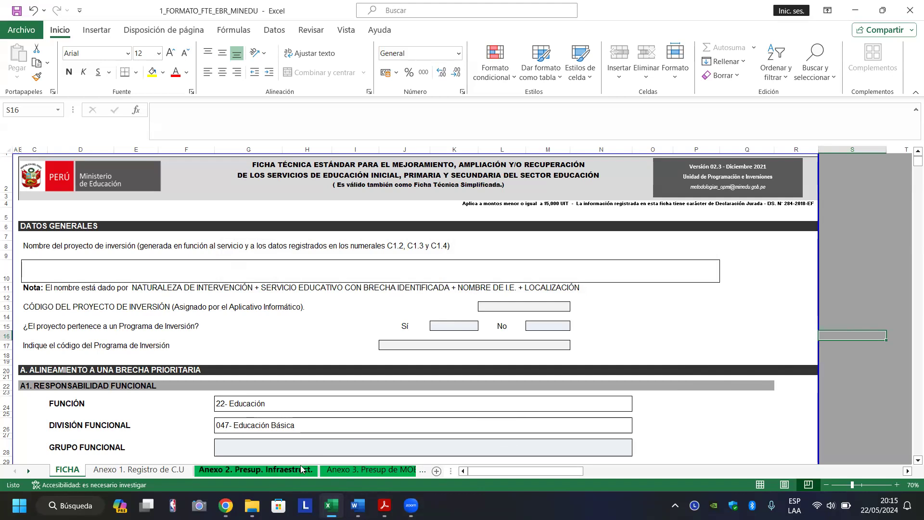
left_click(680, 310)
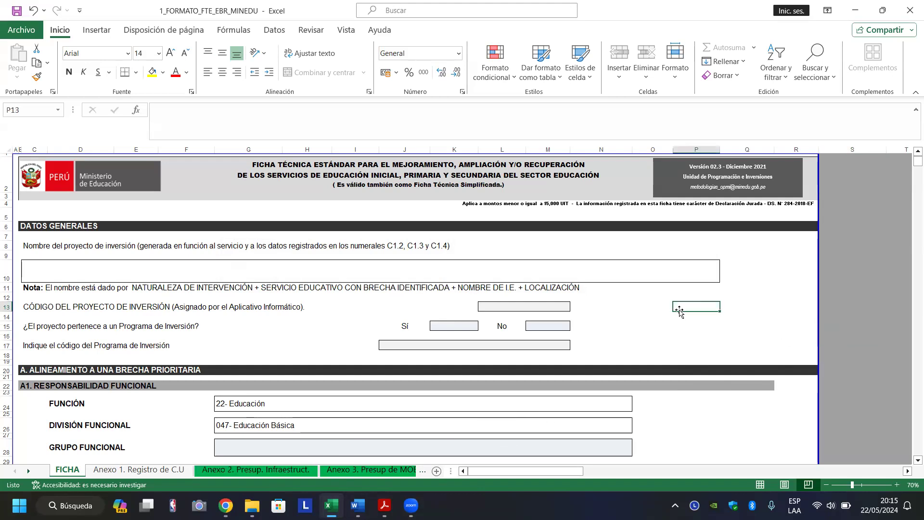
double_click(681, 312)
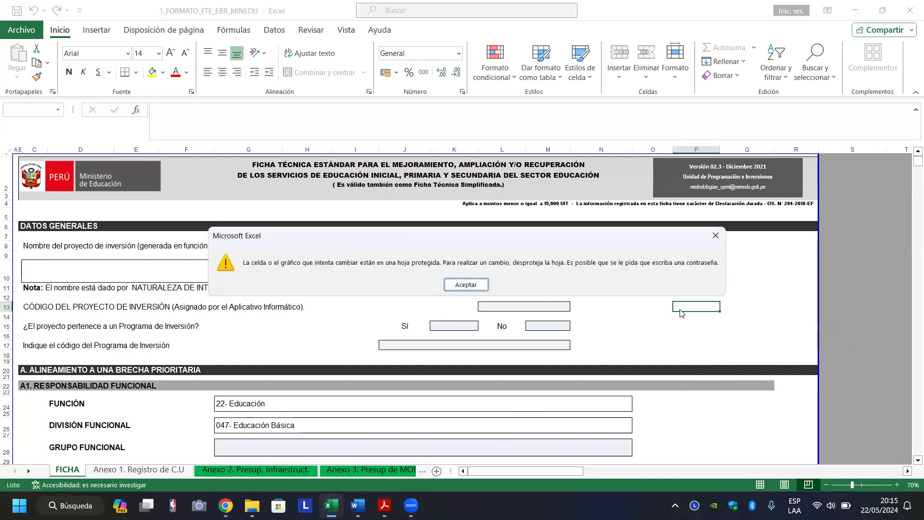
key("Return")
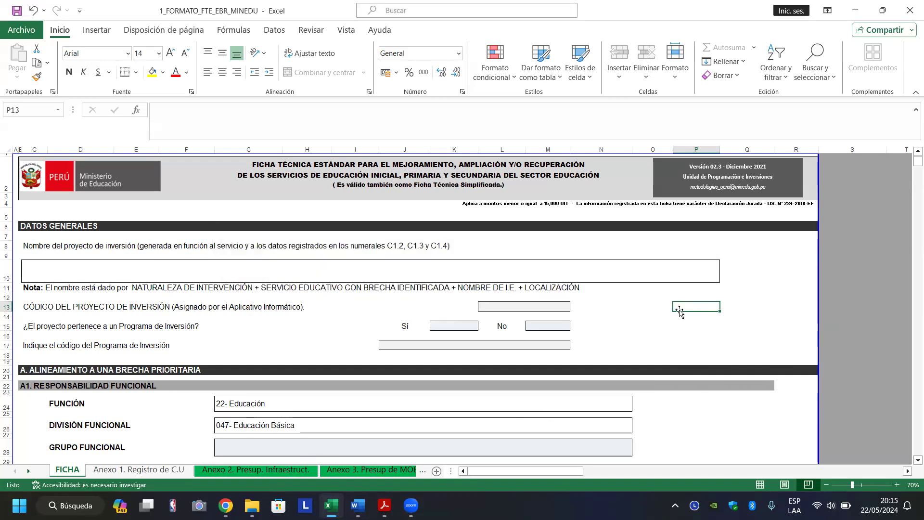
left_click(839, 271)
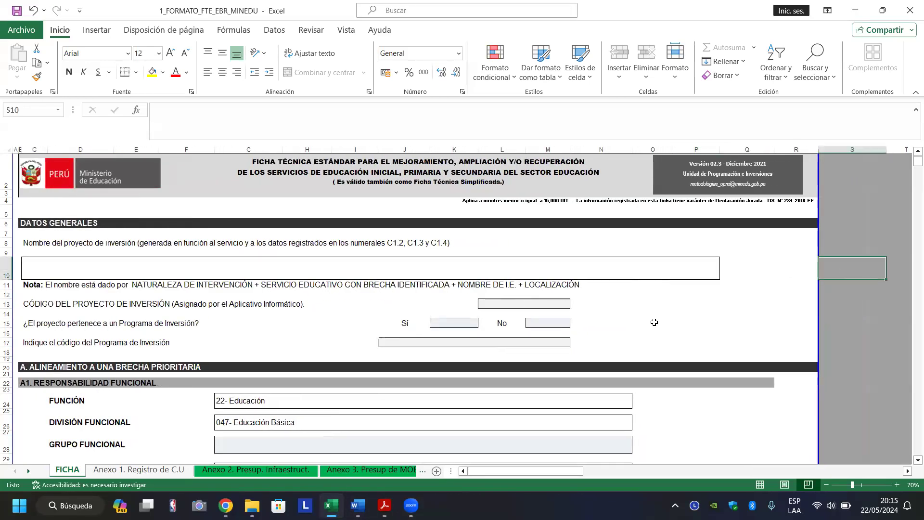
Create a new blank workbook from the File start page.
left_click(22, 30)
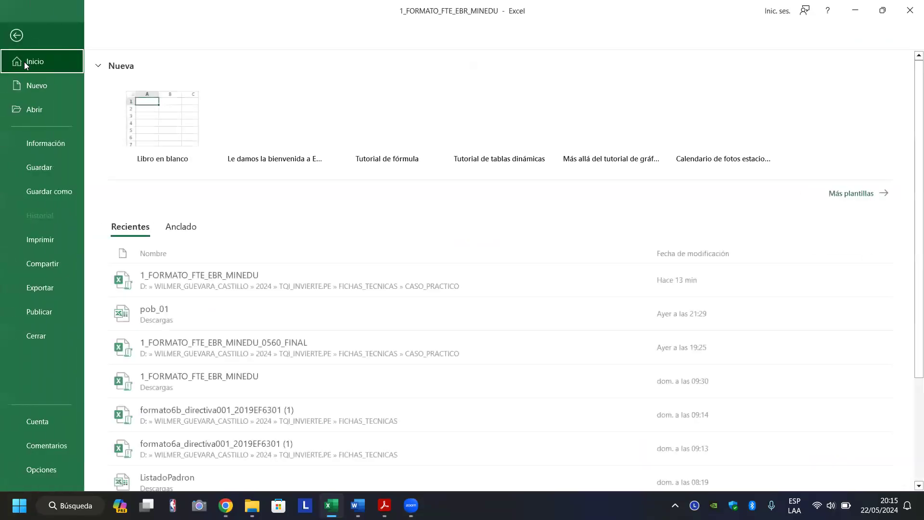
left_click(33, 89)
left_click(161, 117)
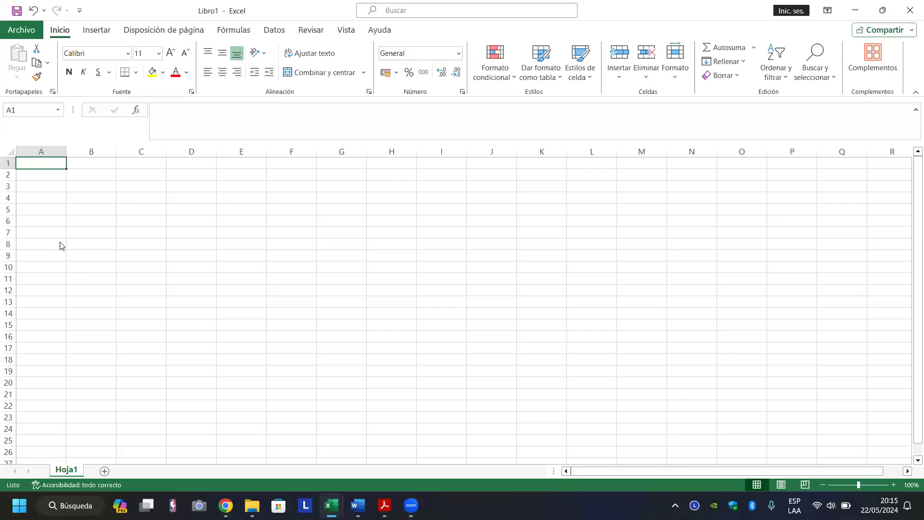
Enter the label U in B7, then 5150, 750 and 15000 in C7:C9.
left_click(82, 230)
type("U")
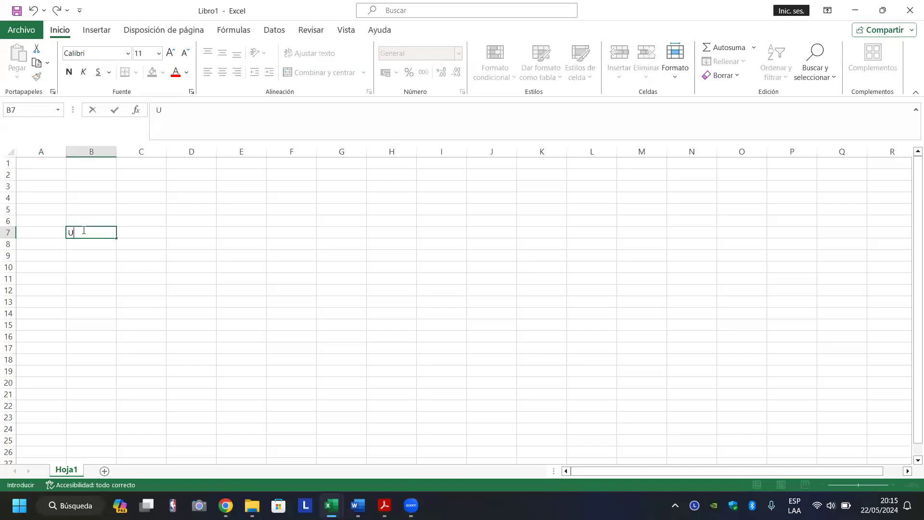
key("Return")
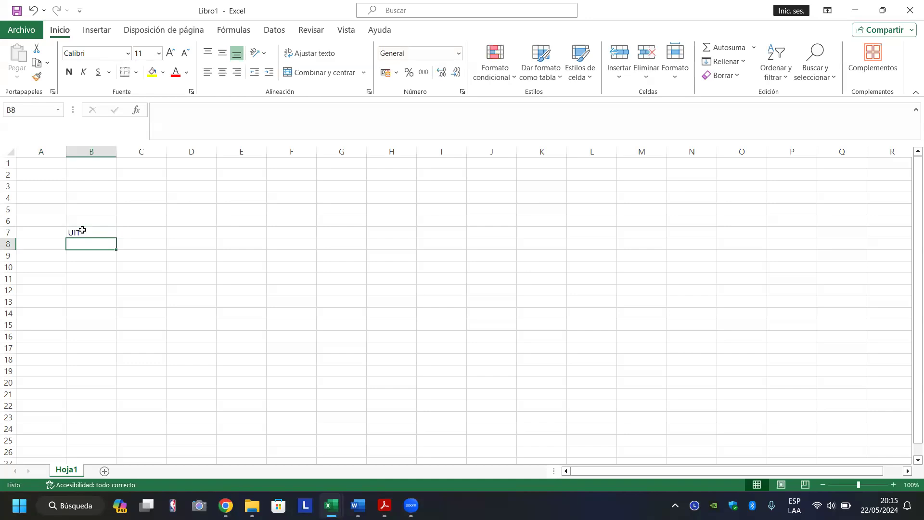
key("Up")
key("Right")
type("5150")
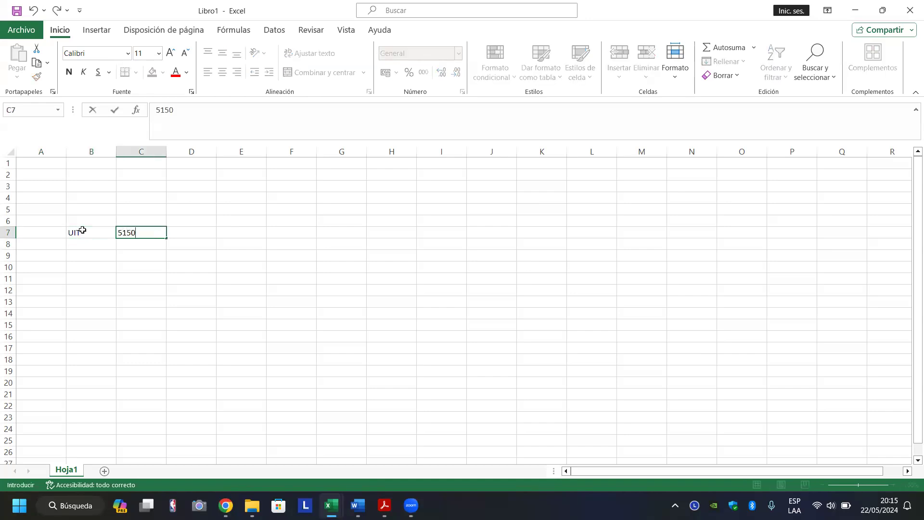
key("Return")
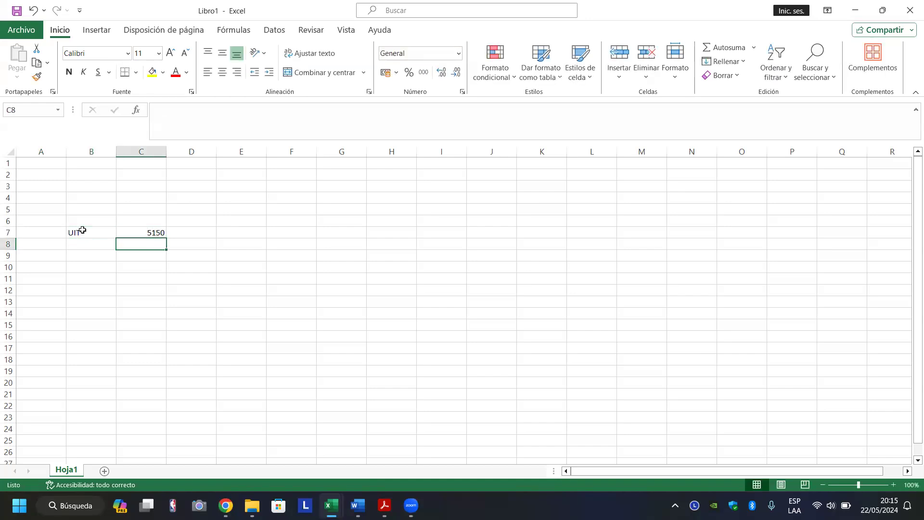
type("750")
key("Return")
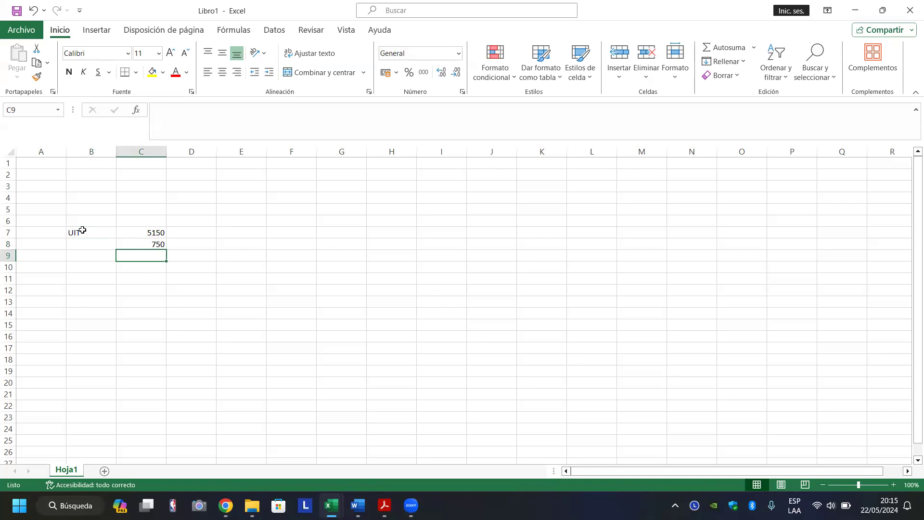
type("15000")
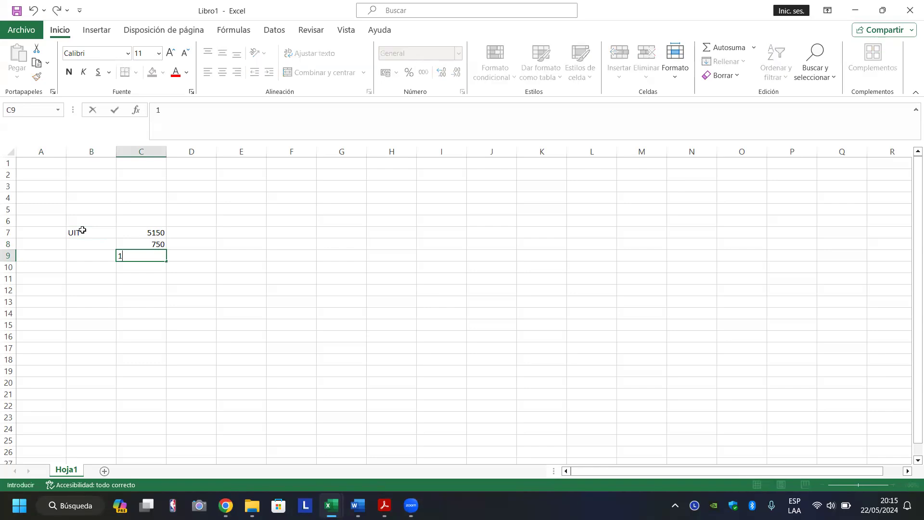
key("Return")
Enter =+$C$7*C8 in D8, giving 3862500, and copy it to D9.
key("Up")
key("Up")
key("Right")
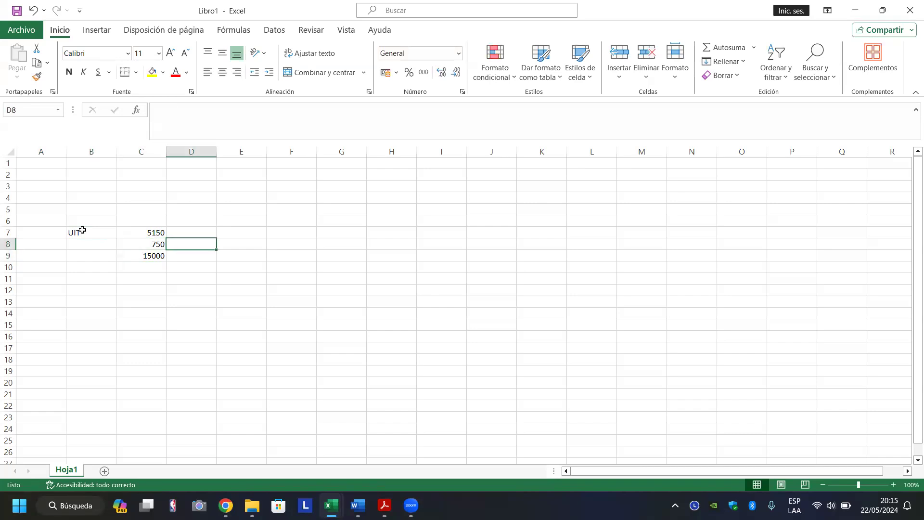
type("+")
key("Left")
key("Up")
key("F4")
type("*")
key("Left")
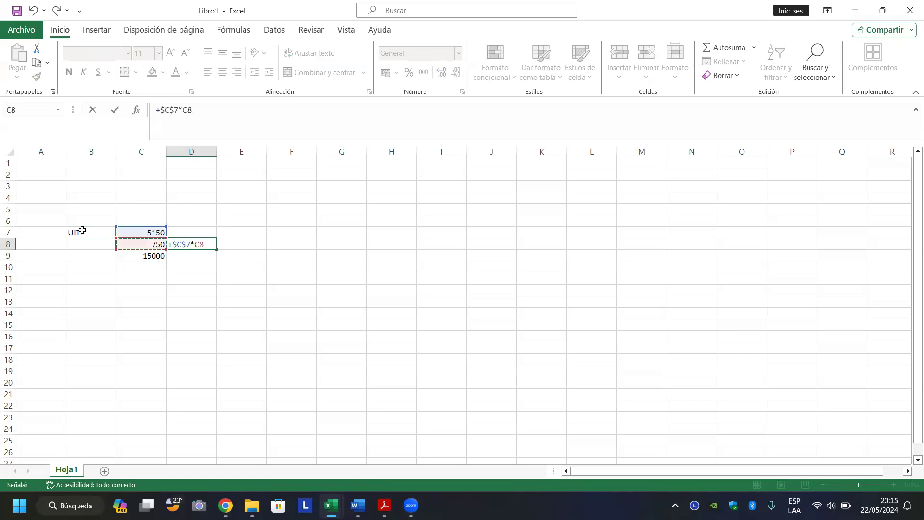
key("Return")
key("Up")
key("ctrl+c")
key("Down")
key("Return")
Apply comma style with thousands separators and decimals to C7:D9.
key("Up")
key("Left")
key("Up")
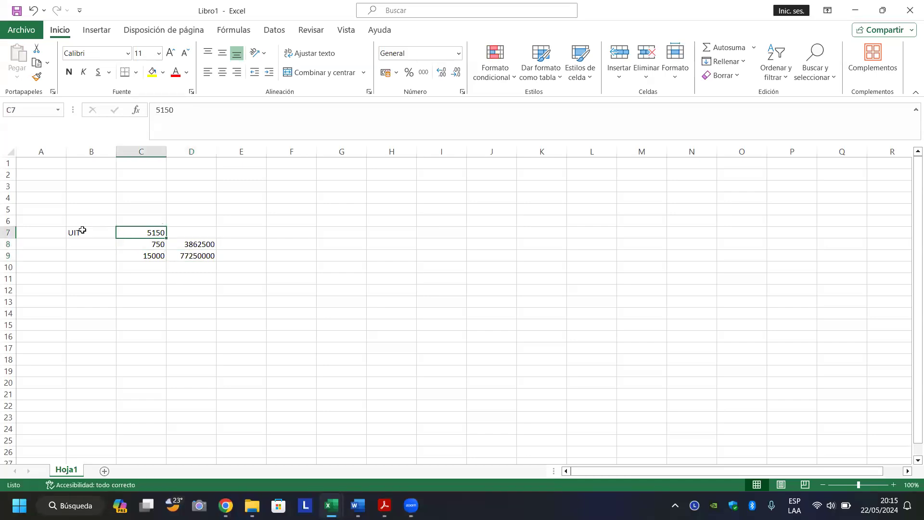
key("shift+Down")
key("shift+Down")
key("shift+Right")
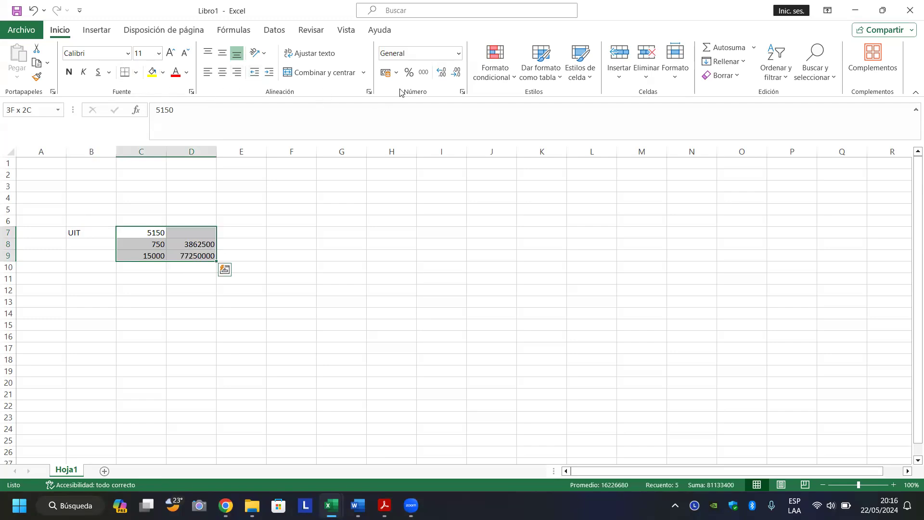
left_click(424, 72)
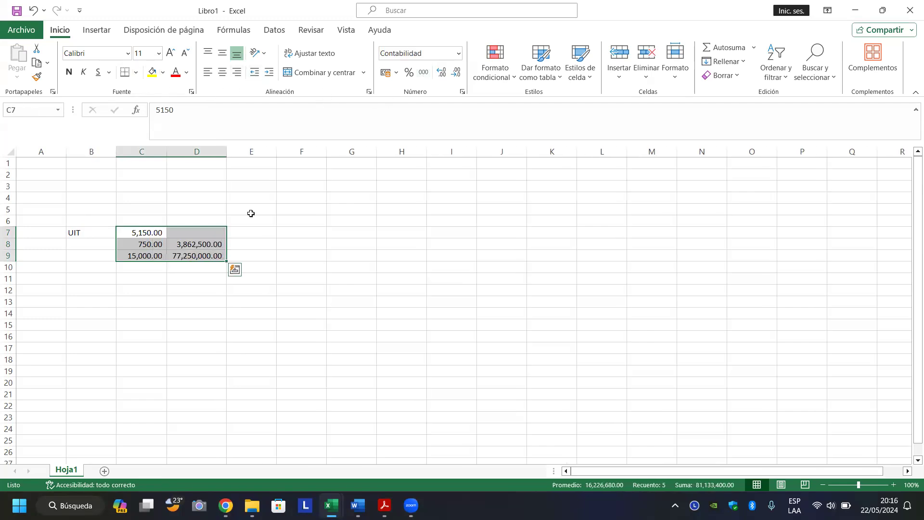
Check the formulas in D8 and D9 and the values in C8 and C9.
left_click(207, 244)
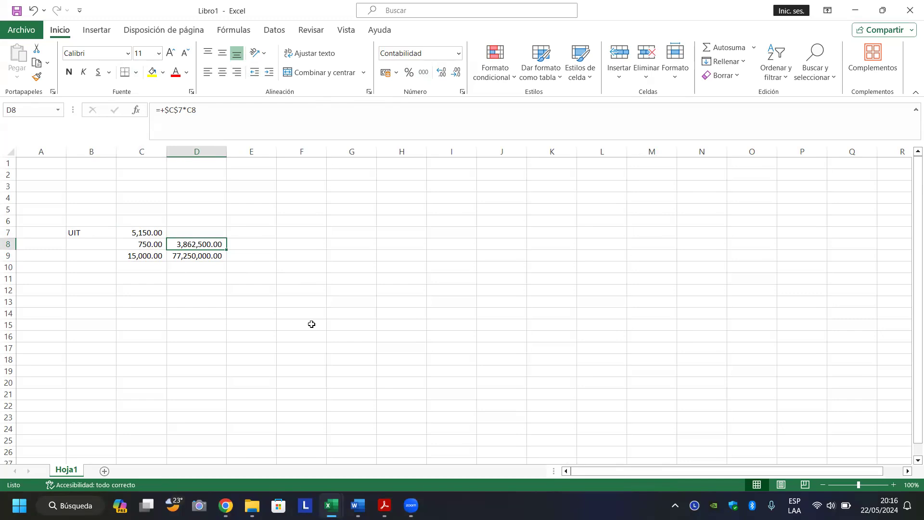
left_click(212, 270)
left_click(203, 244)
left_click(190, 258)
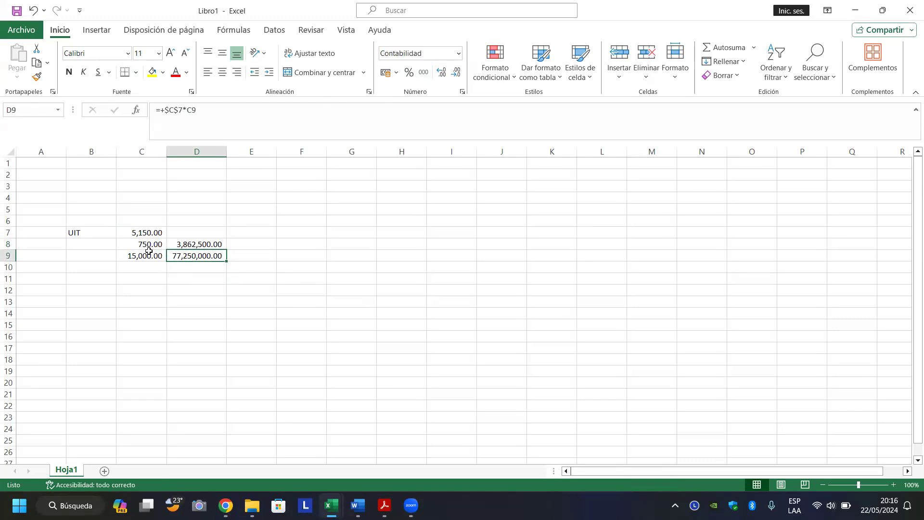
left_click(149, 252)
left_click(154, 245)
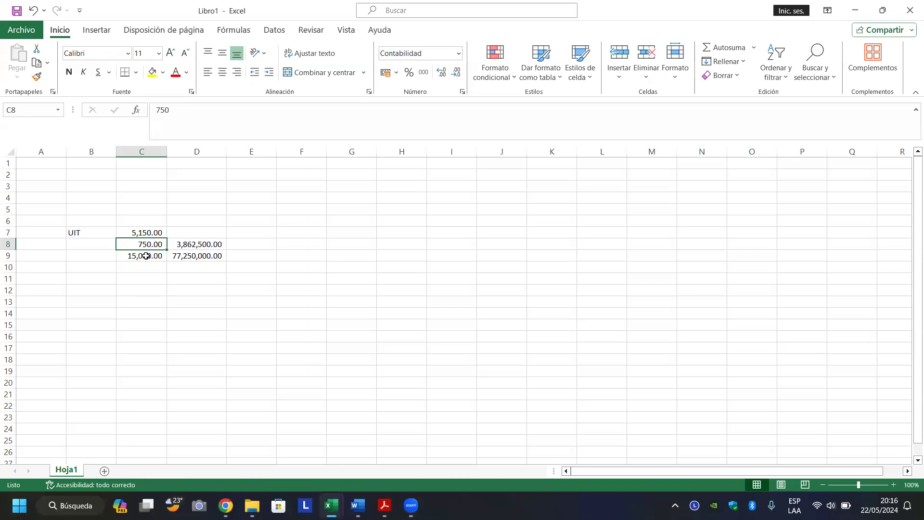
left_click(149, 277)
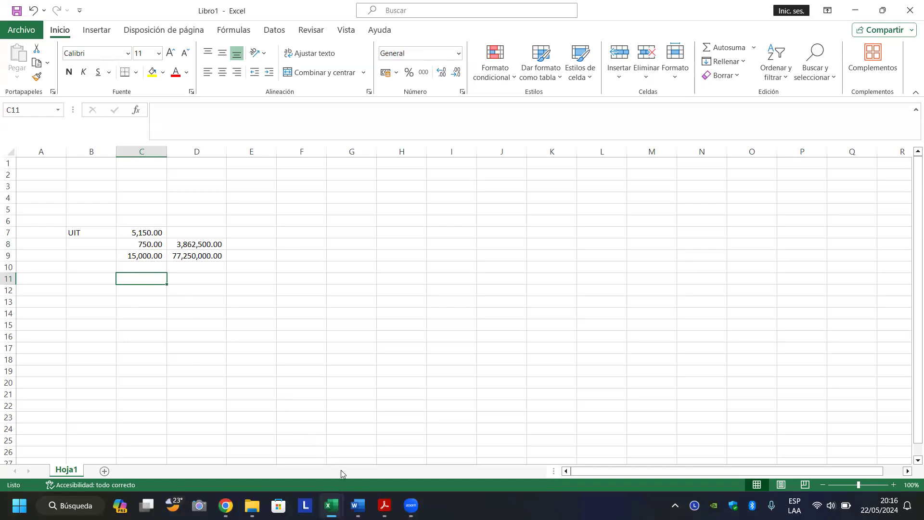
Back in the FTE ficha, try editing the protected project name cell and dismiss the warnings.
mouse_move(332, 503)
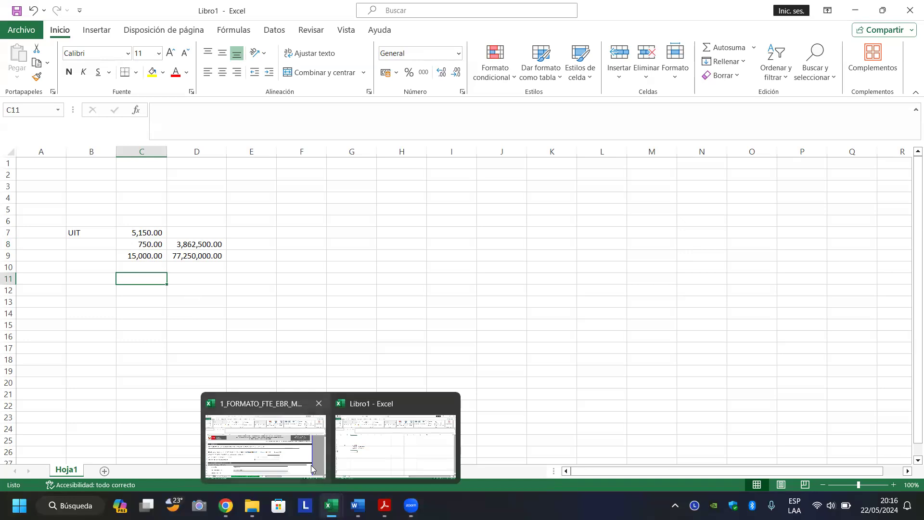
left_click(299, 454)
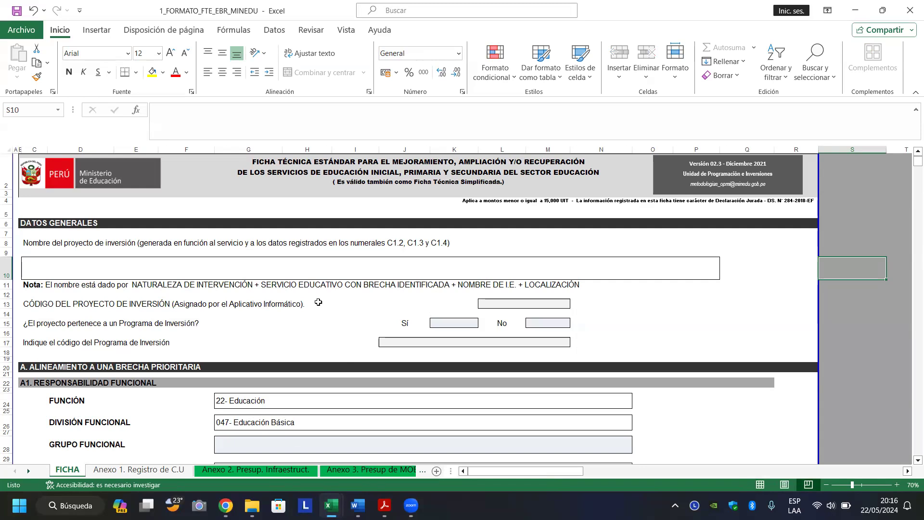
left_click(270, 267)
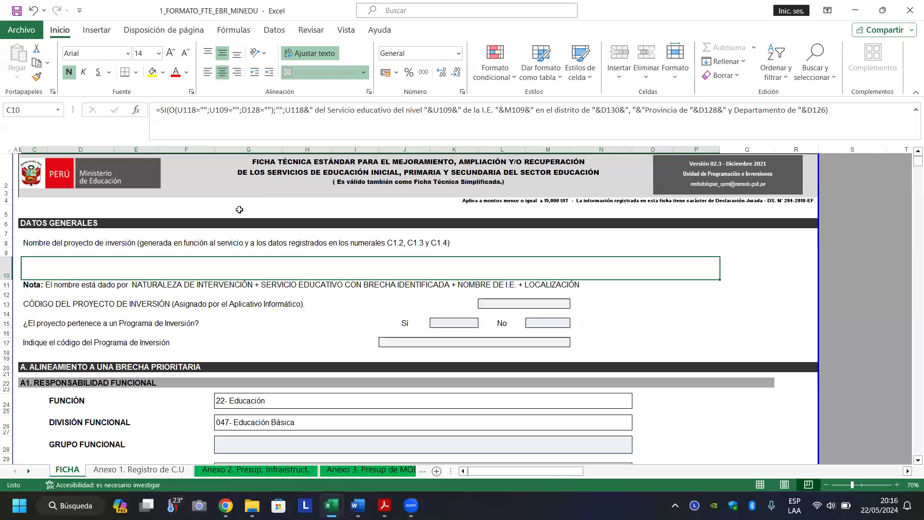
double_click(214, 271)
key("Return")
double_click(214, 272)
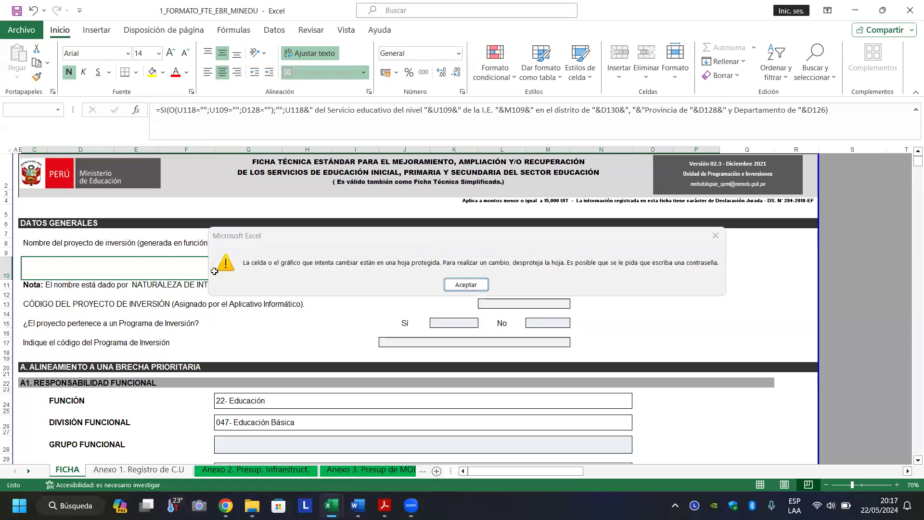
key("Return")
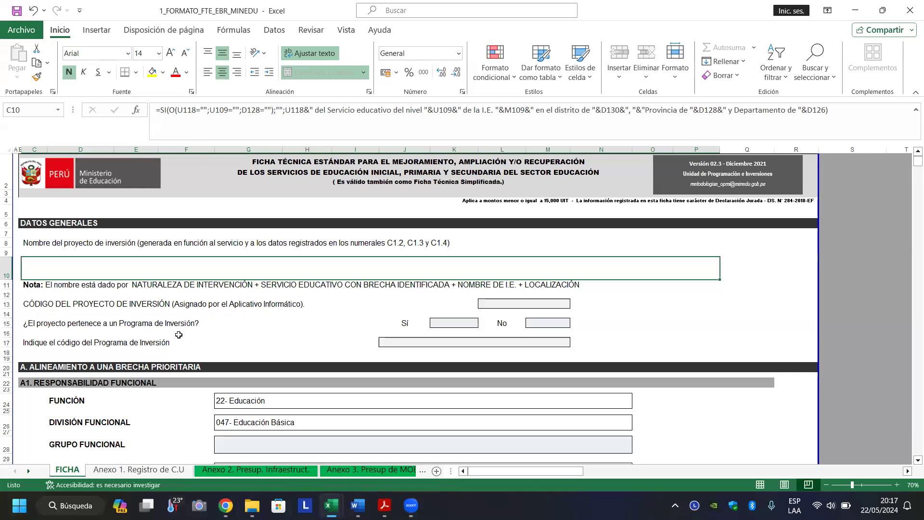
Move down the ficha to the Función entry 22- Educación, then go to the browser.
key("Down")
key("Down")
key("Down")
key("Down")
key("Down")
key("Down")
key("Down")
key("Down")
key("Down")
key("Down")
key("Down")
key("Down")
key("Down")
key("Down")
key("Down")
key("Down")
key("Down")
key("Down")
key("Down")
key("Down")
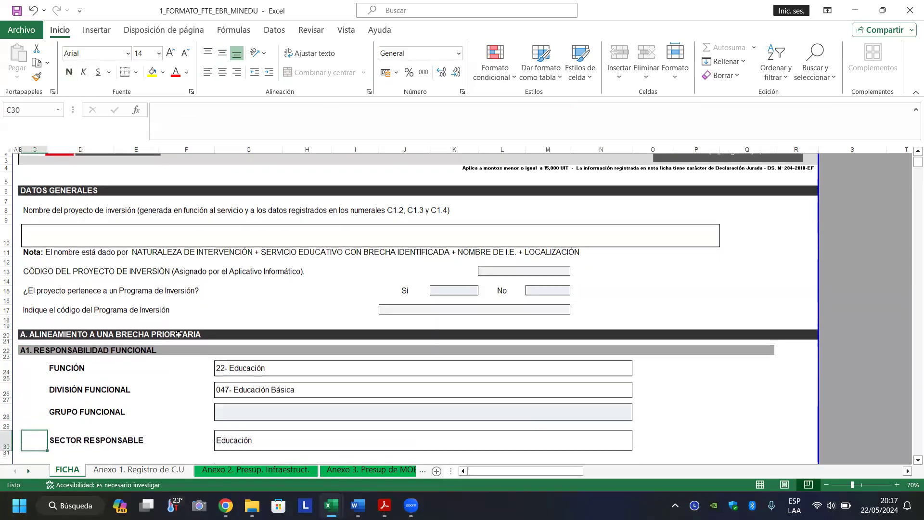
key("Down")
key("Down")
key("Down")
key("Down")
key("Down")
key("Down")
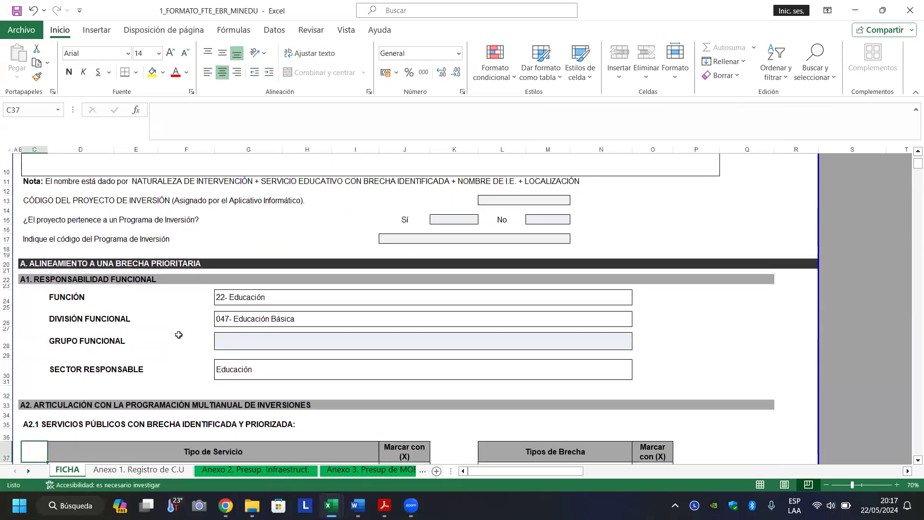
left_click(295, 300)
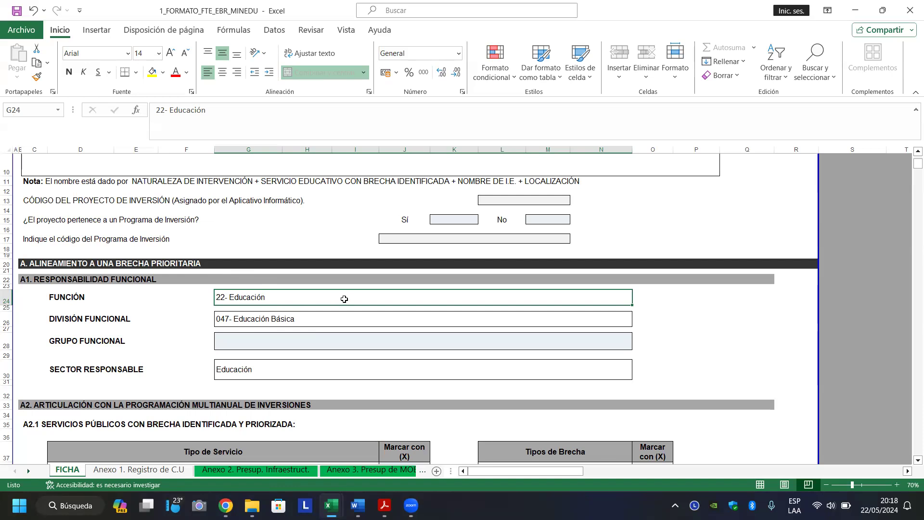
left_click(229, 504)
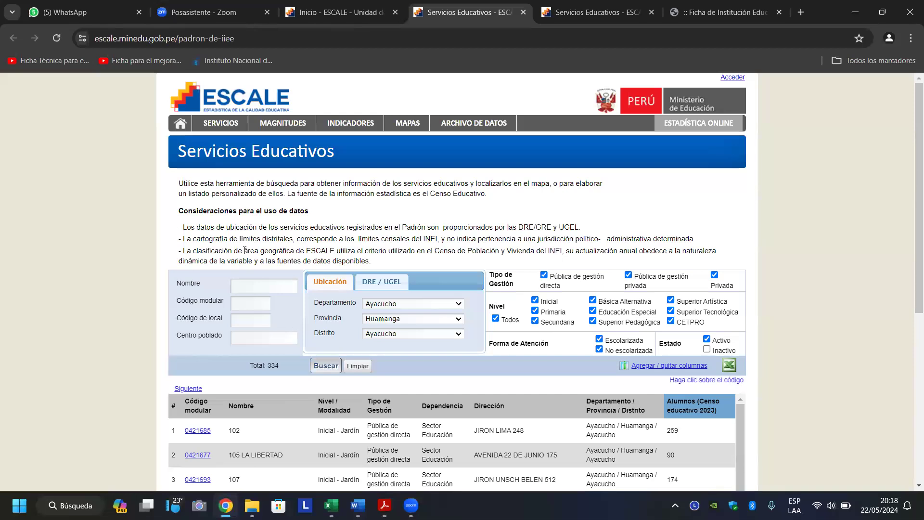
Search Google for 'INVIERTE pe MEF' in a new tab and open 'Acerca de Invierte.pe'.
left_click(803, 15)
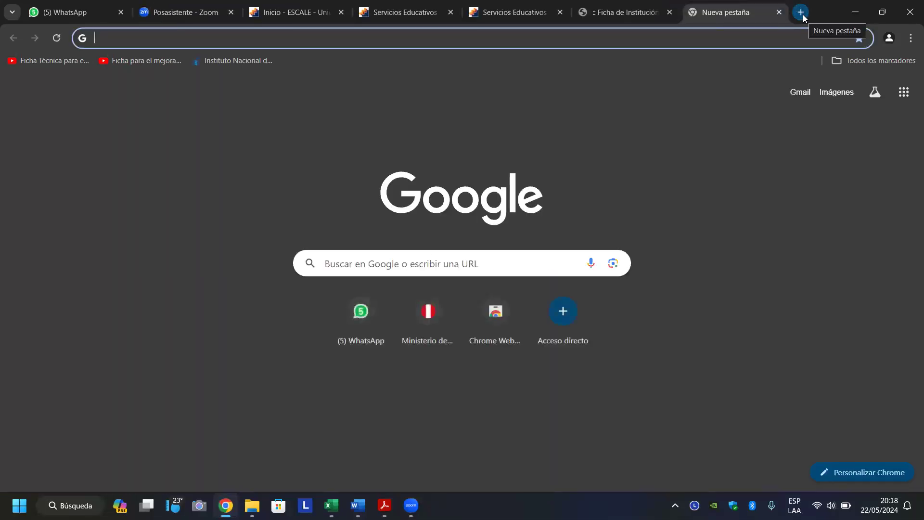
type("INVIERTE pe")
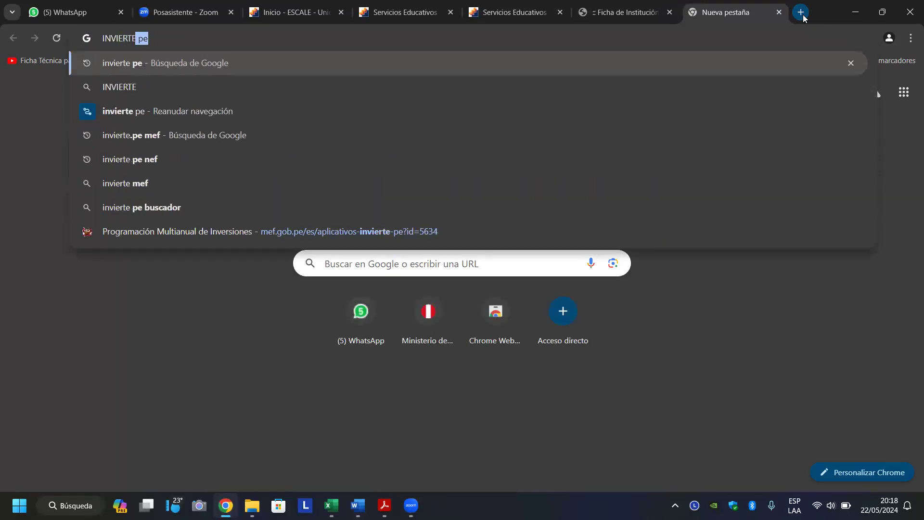
type(" MEF")
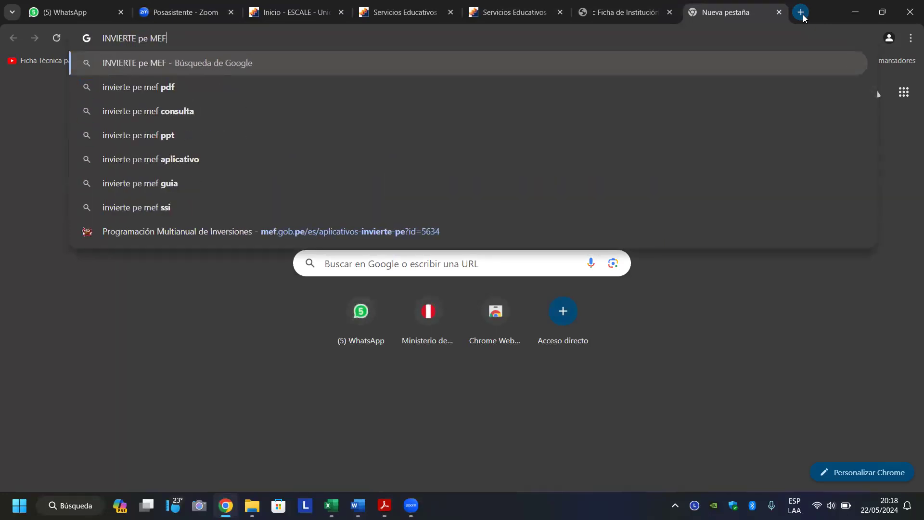
key("Return")
left_click(376, 206)
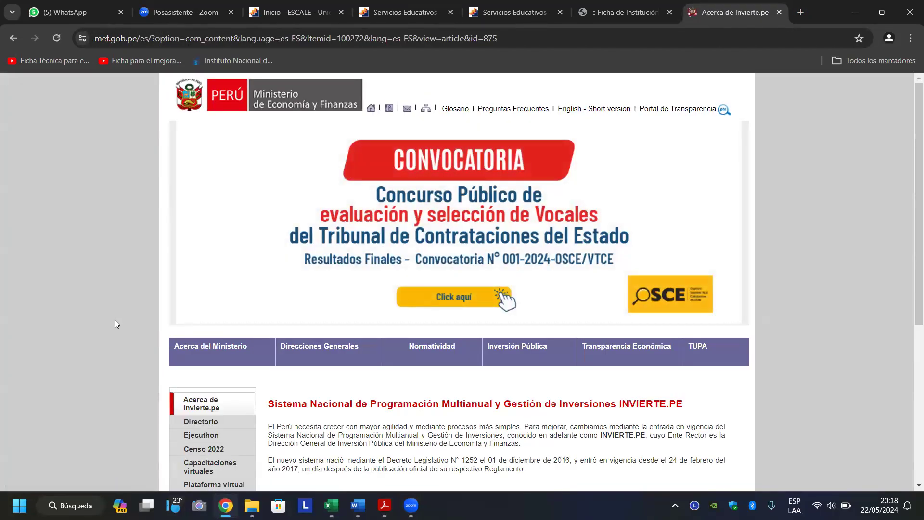
scroll(114, 320, "down", 5)
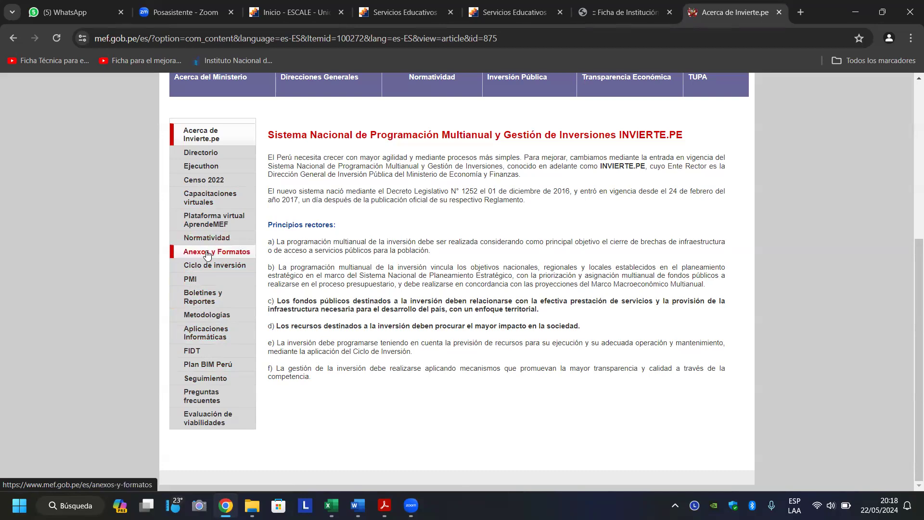
On the Anexos y Formatos page, preview the Anexo N° 2 classifier PDF zoomed in, then go back.
left_click(208, 255)
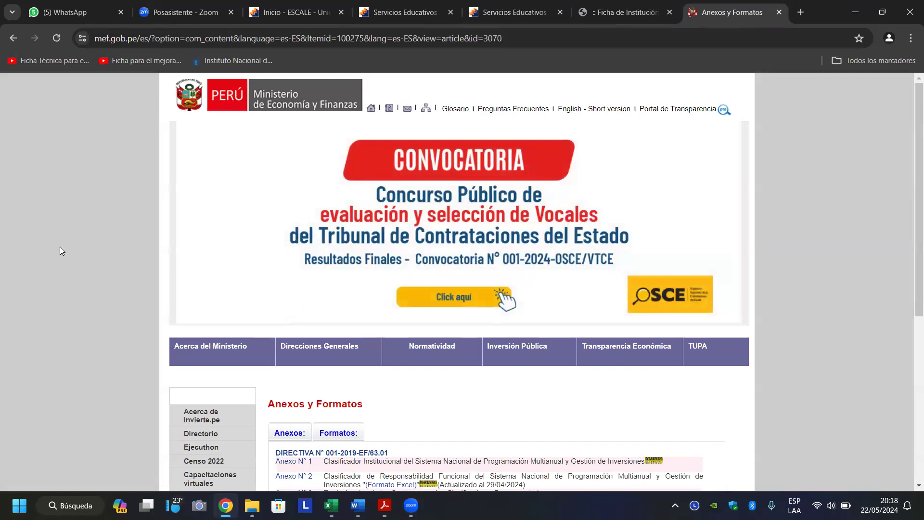
scroll(61, 250, "down", 3)
scroll(60, 248, "down", 3)
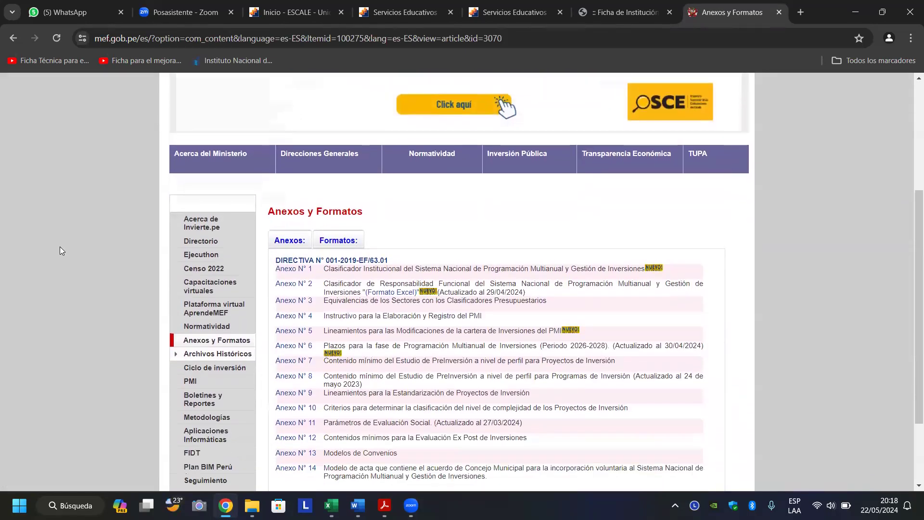
scroll(60, 250, "down", 1)
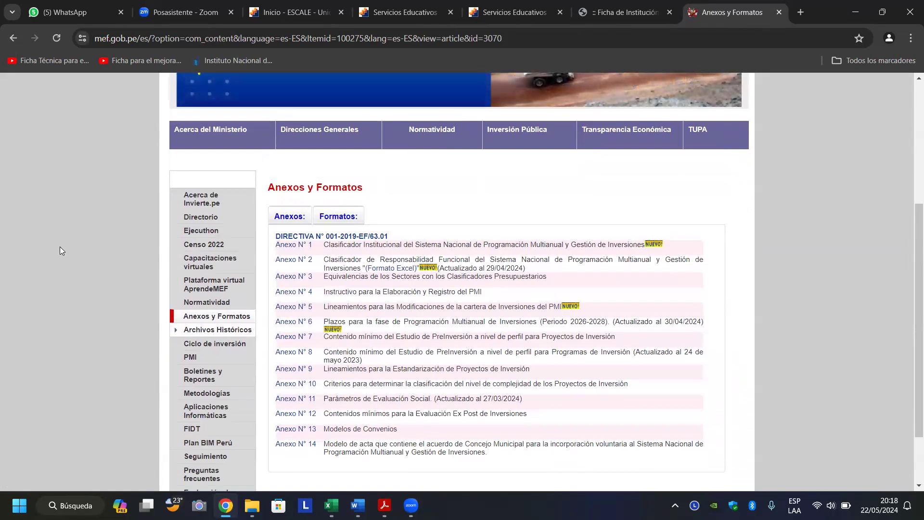
scroll(60, 251, "down", 1)
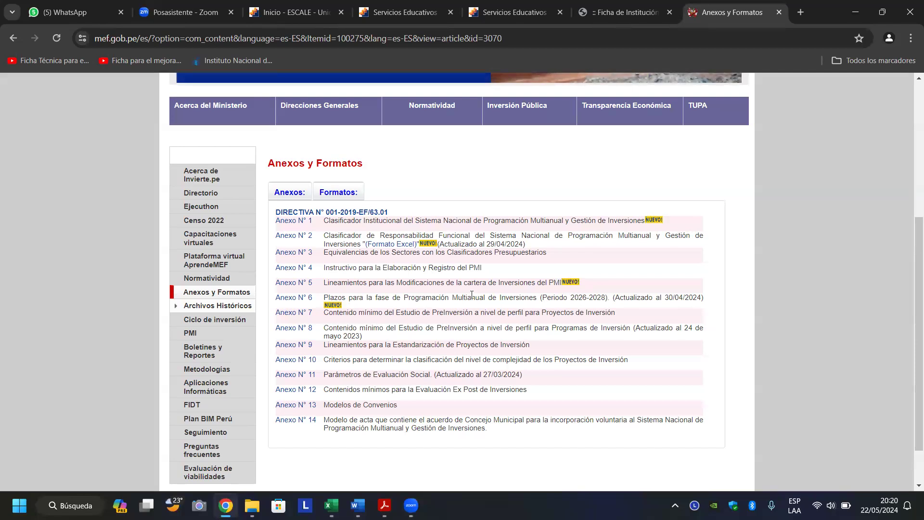
left_click(291, 236)
scroll(290, 234, "down", 2, "ctrl")
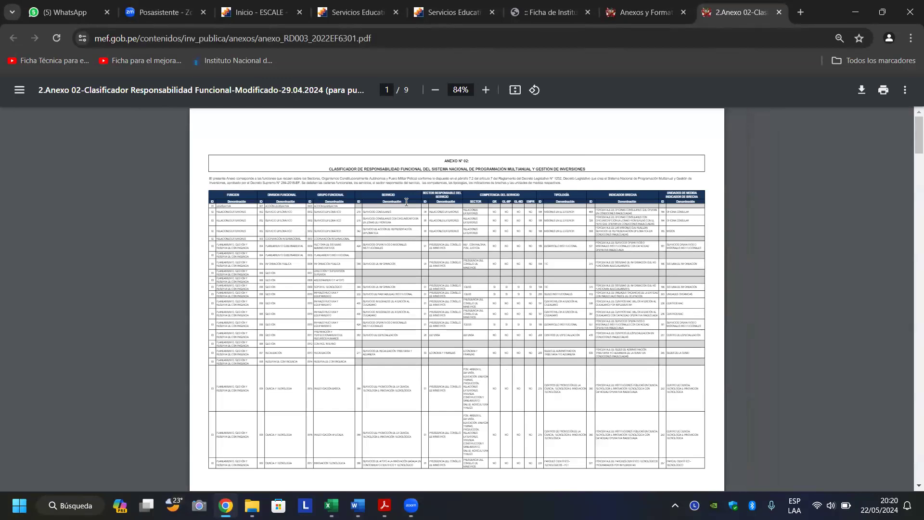
left_click(490, 95)
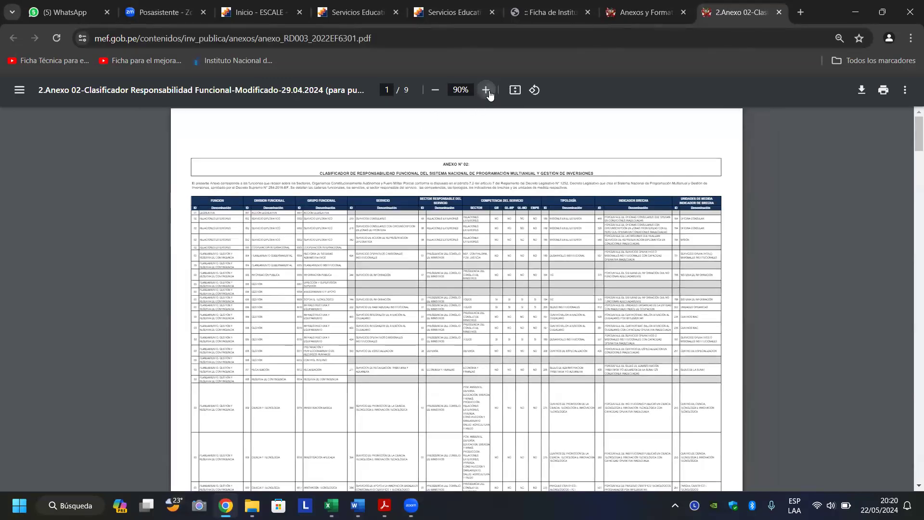
left_click(490, 95)
left_click(489, 95)
left_click(489, 95)
left_click(490, 95)
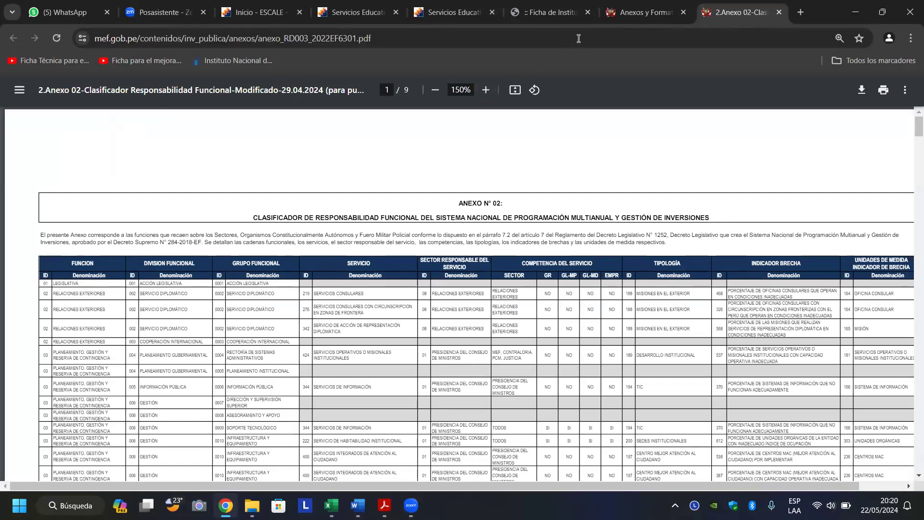
left_click(626, 14)
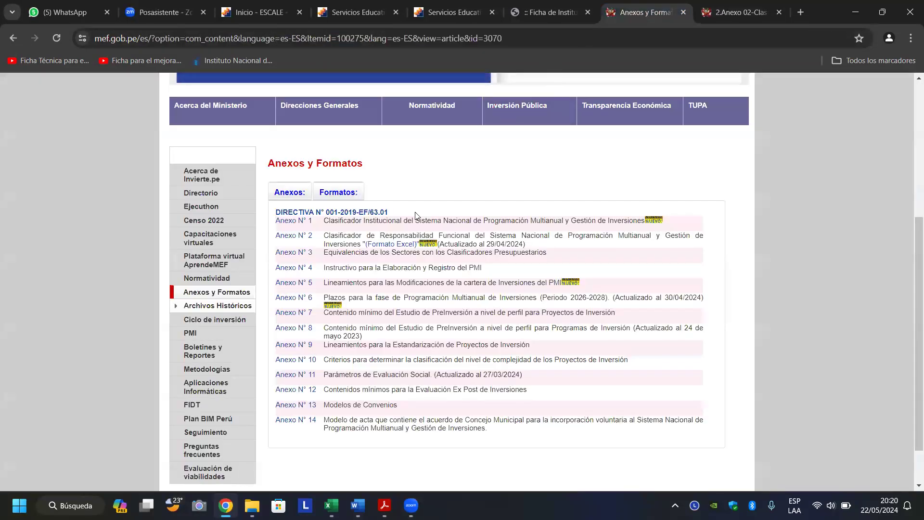
Download Anexo N° 2 in Excel format, confirm the download, and return to Excel.
left_click(388, 245)
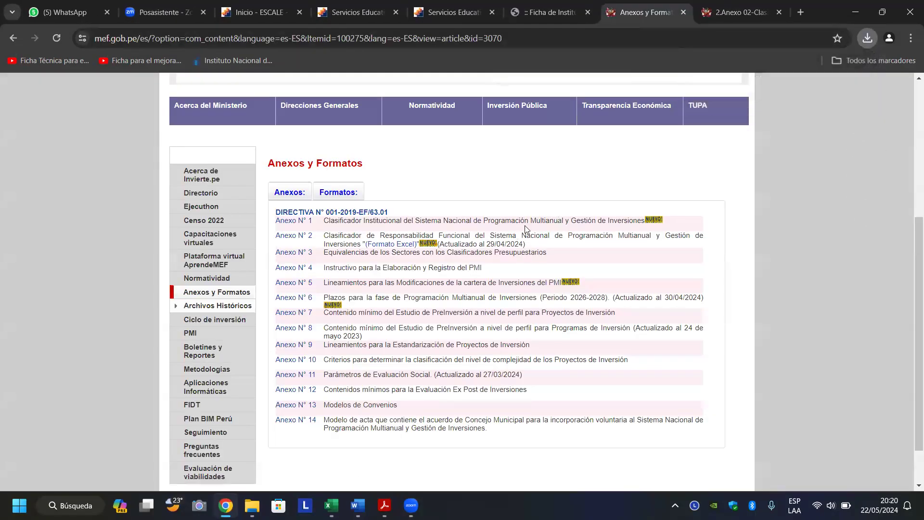
left_click(867, 41)
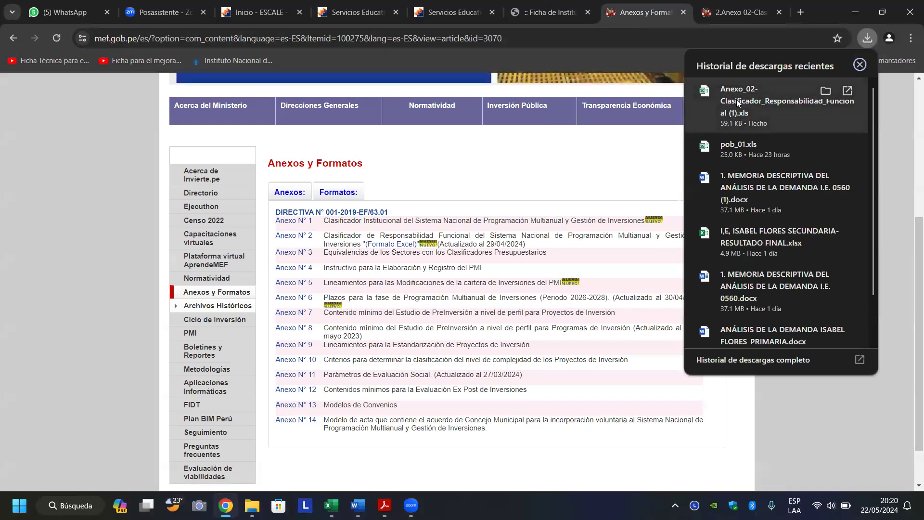
key("alt+Tab")
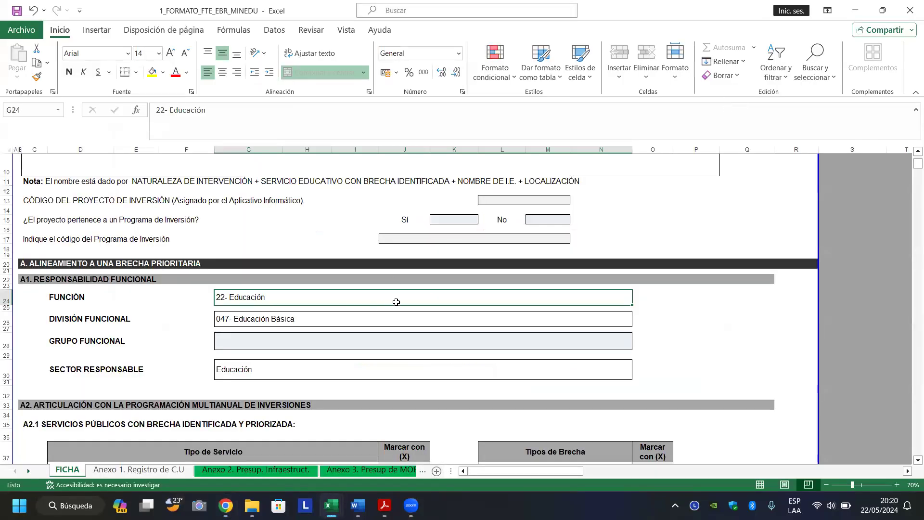
Open the downloaded Anexo_02 classifier, enable editing, and go to the top of the table.
left_click(416, 287)
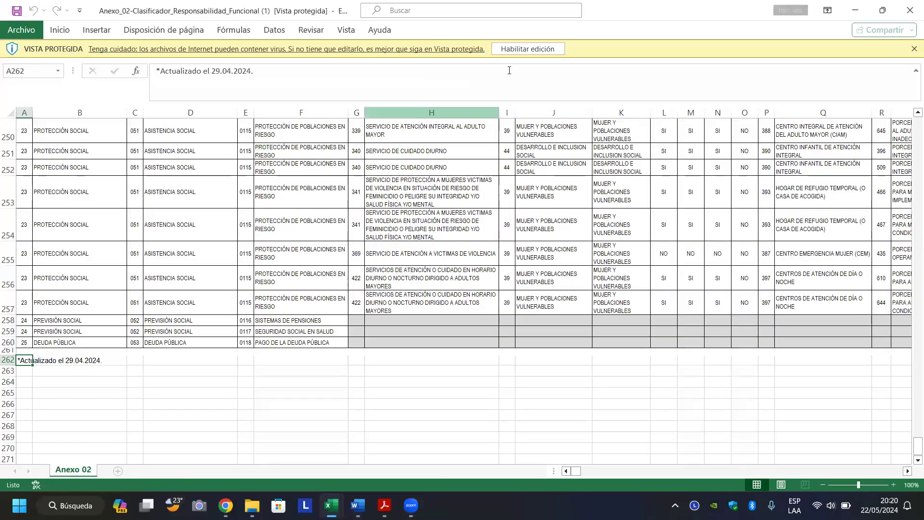
left_click(528, 48)
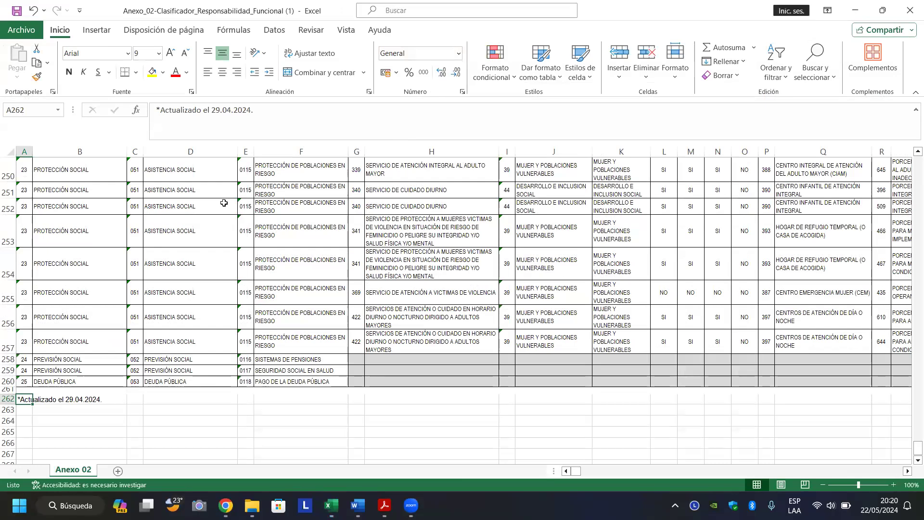
left_click(179, 230)
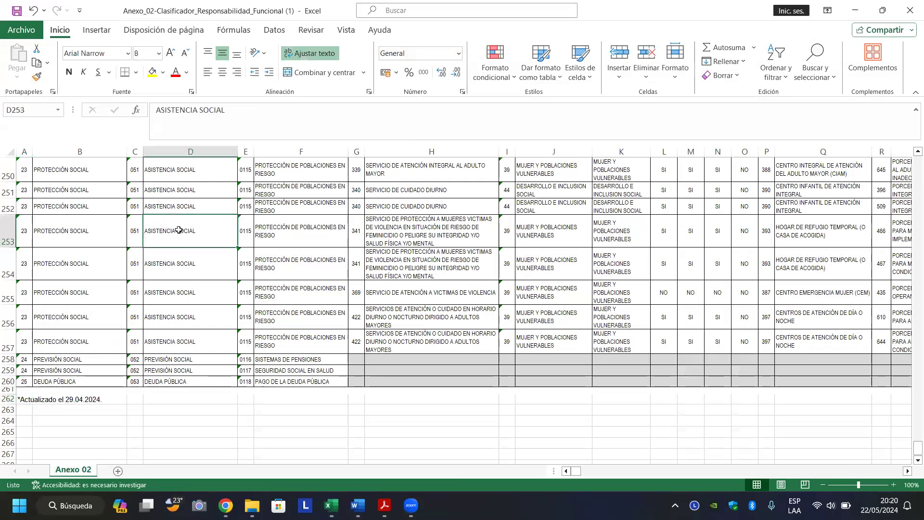
key("Page_Up")
key("Page_Up")
key("Page_Up")
key("Page_Up")
key("Page_Up")
key("Page_Up")
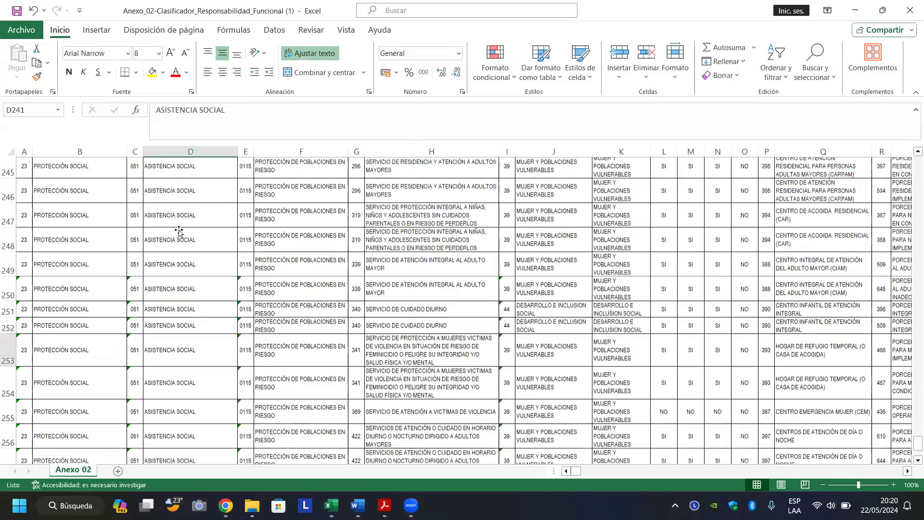
key("Page_Up")
key("Page_Up")
key("Page_Up")
key("Page_Up")
key("Page_Up")
key("Page_Up")
key("Page_Up")
key("Page_Up")
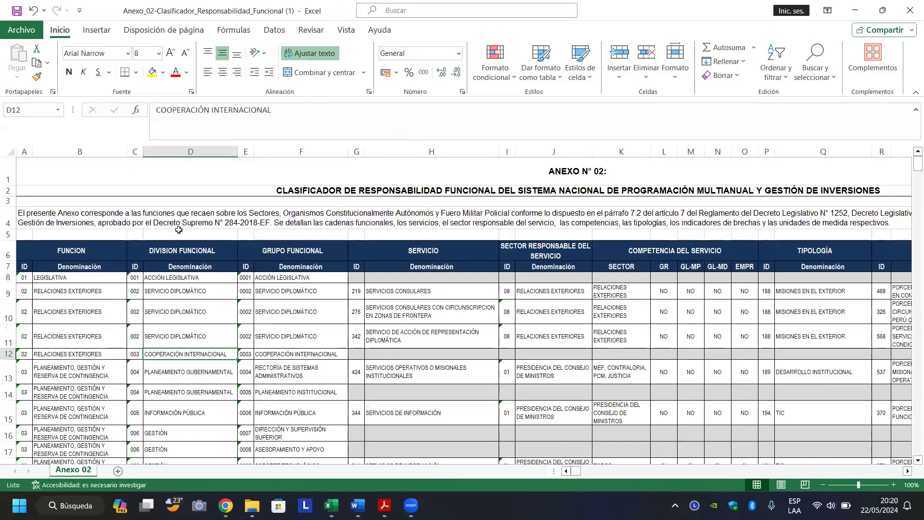
Step through the headers from FUNCION and DIVISION FUNCIONAL to UNIDADES DE MEDIDA INDICADOR DE BRECHA and back.
left_click(185, 251)
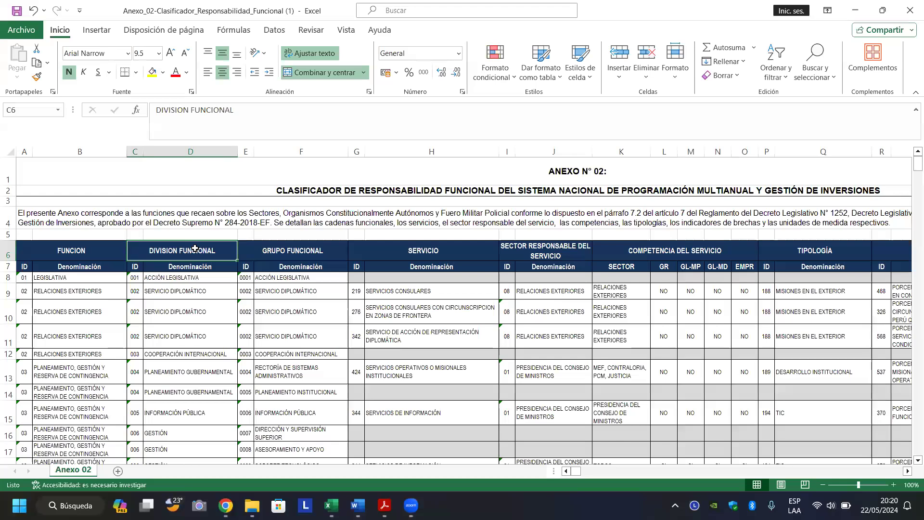
left_click(94, 252)
left_click(179, 251)
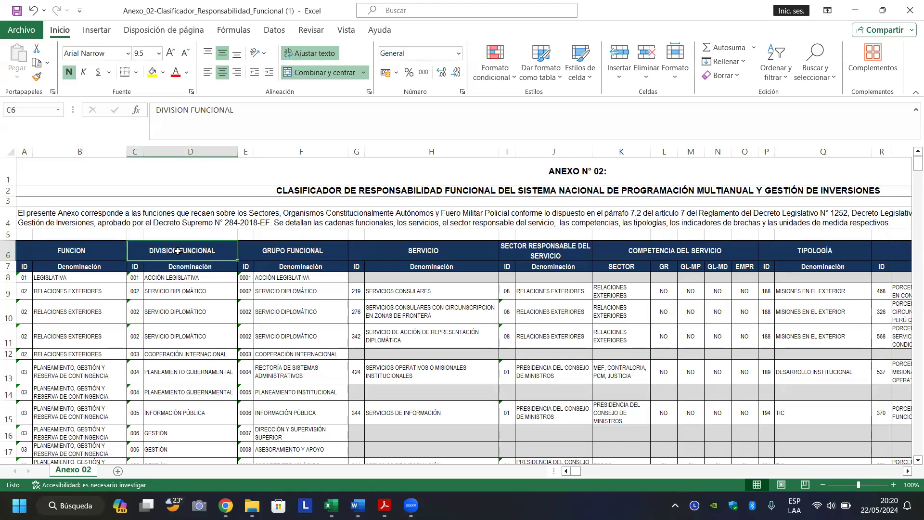
key("Right")
key("Right")
key("Right")
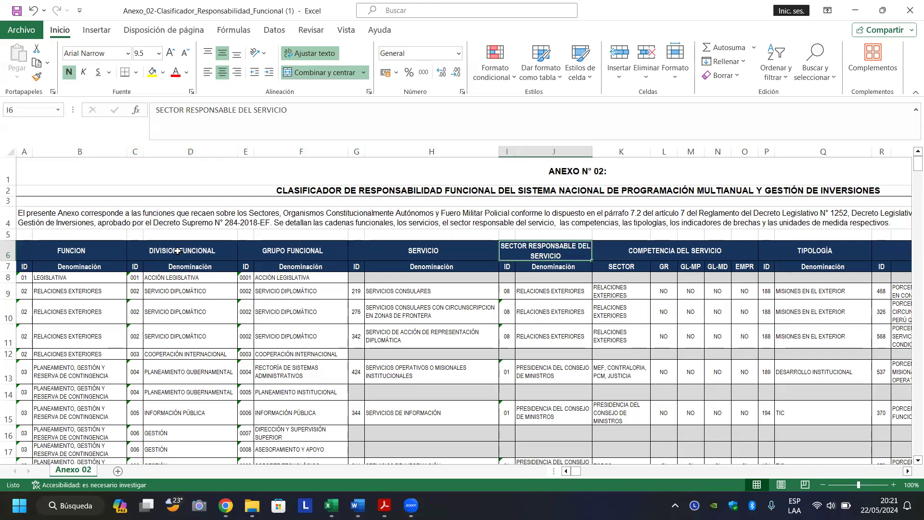
key("Right")
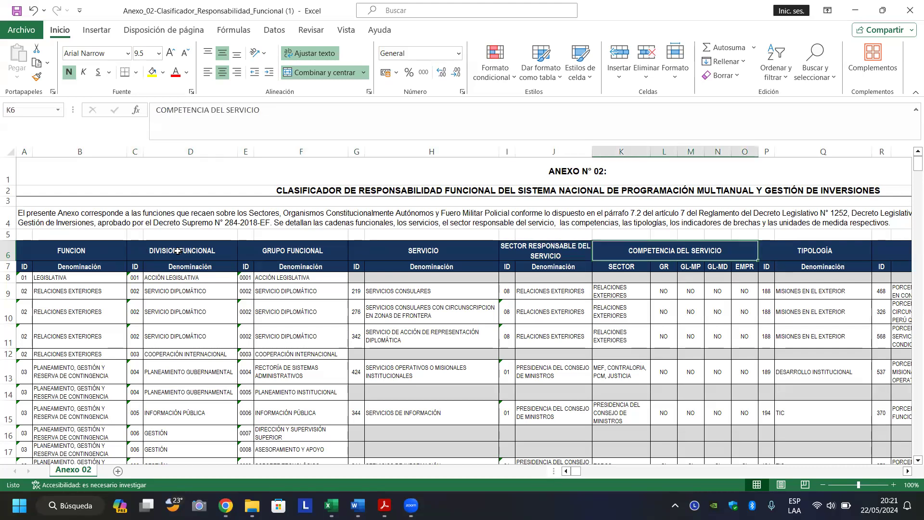
key("Right")
key("Right")
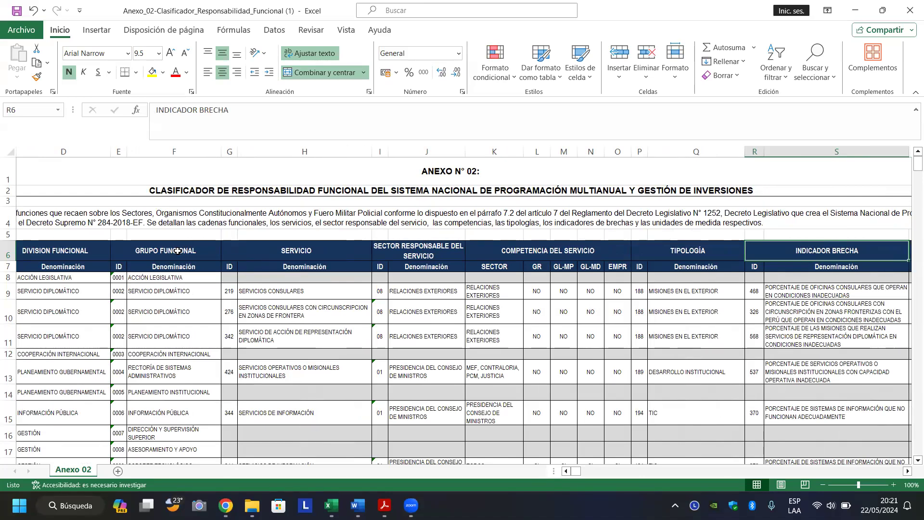
key("Right")
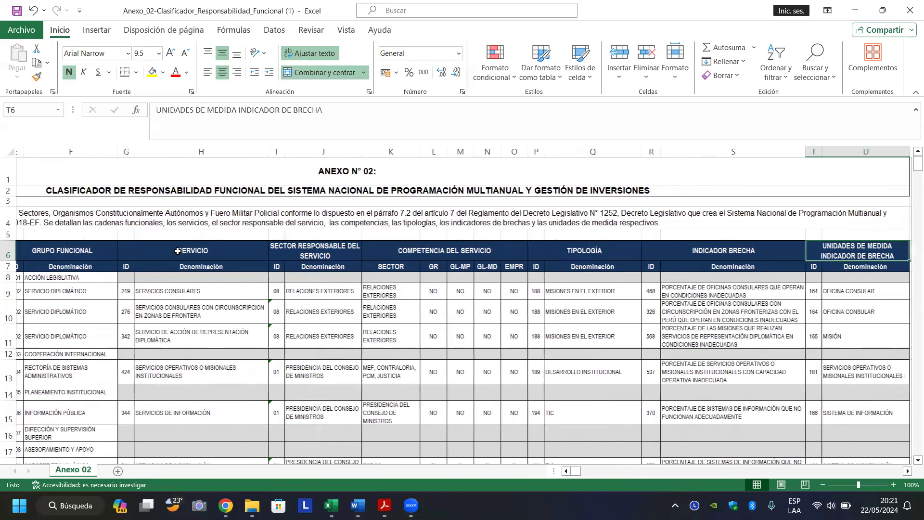
key("Down")
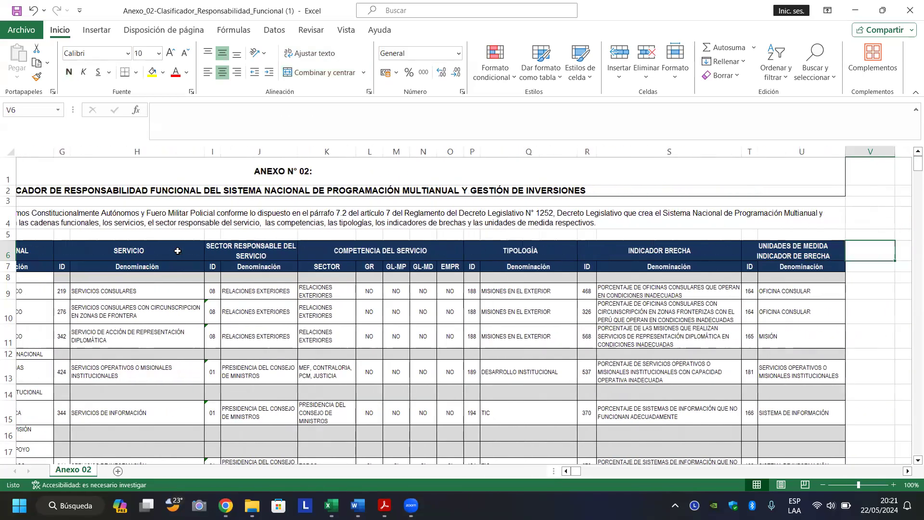
key("Right")
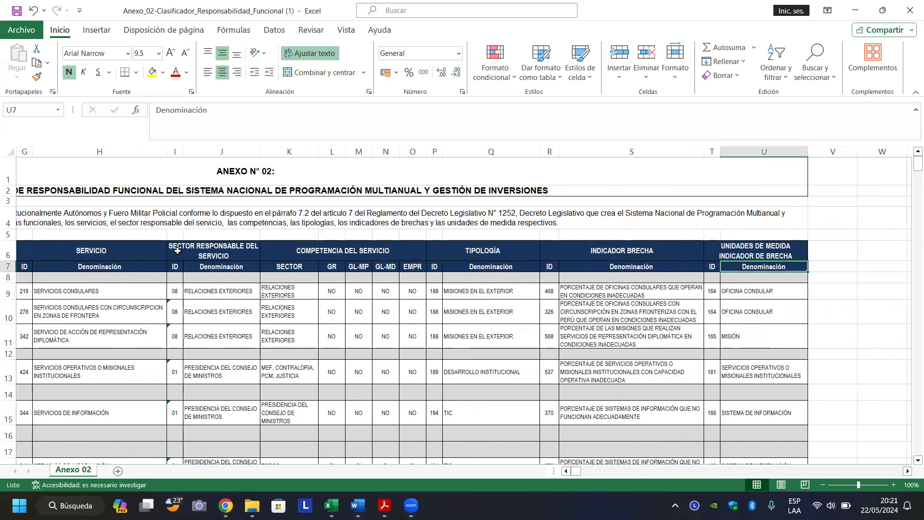
key("Left")
key("Left")
key("Left")
key("Left")
key("Left")
key("Left")
key("Left")
key("Left")
key("Left")
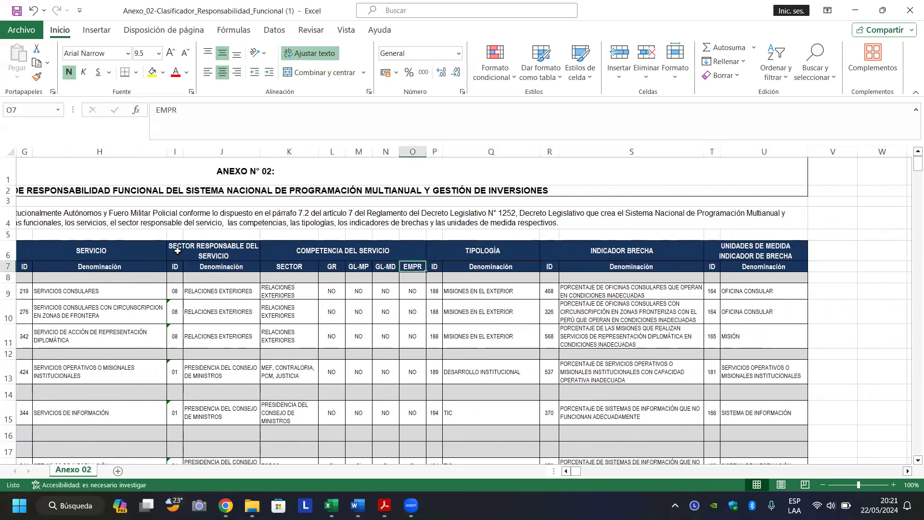
key("Left")
key("Left")
key("Left")
key("Left")
key("Left")
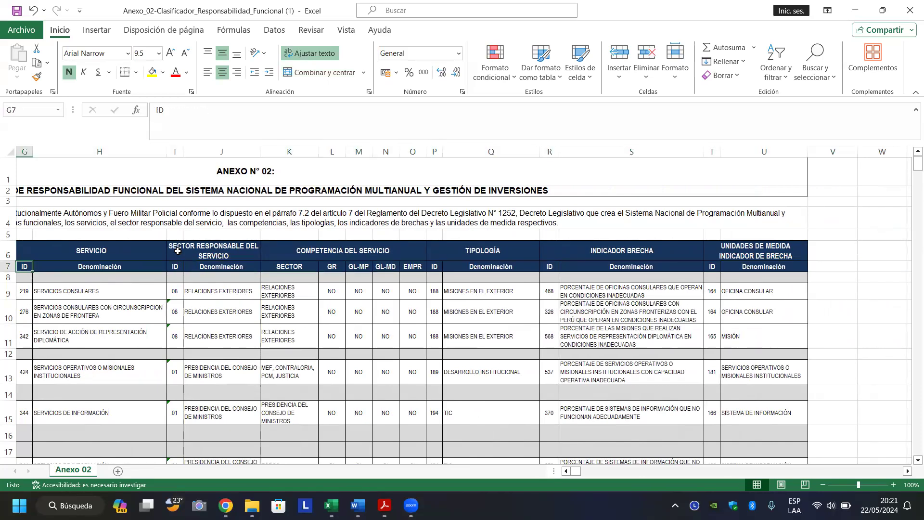
key("Left")
key("Left")
key("Left")
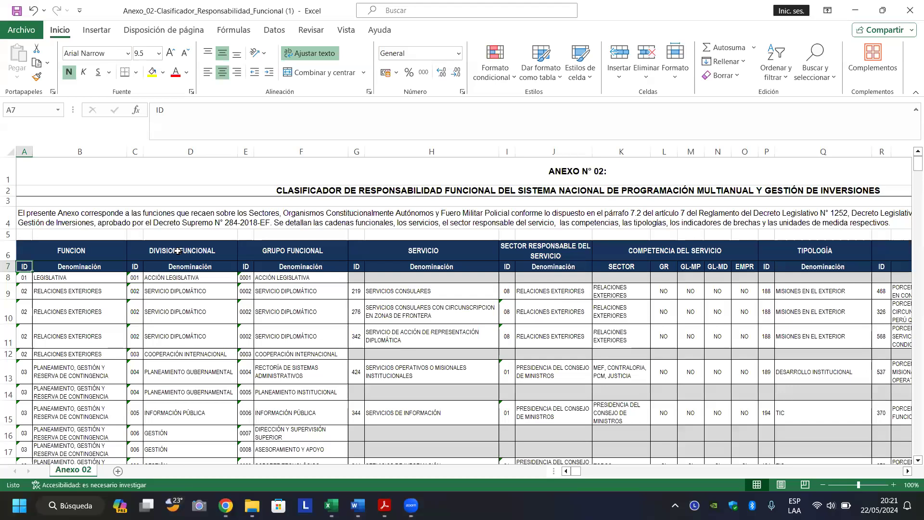
Turn on header filters and filter the function column by searching 'EDUCAC'.
left_click(181, 248)
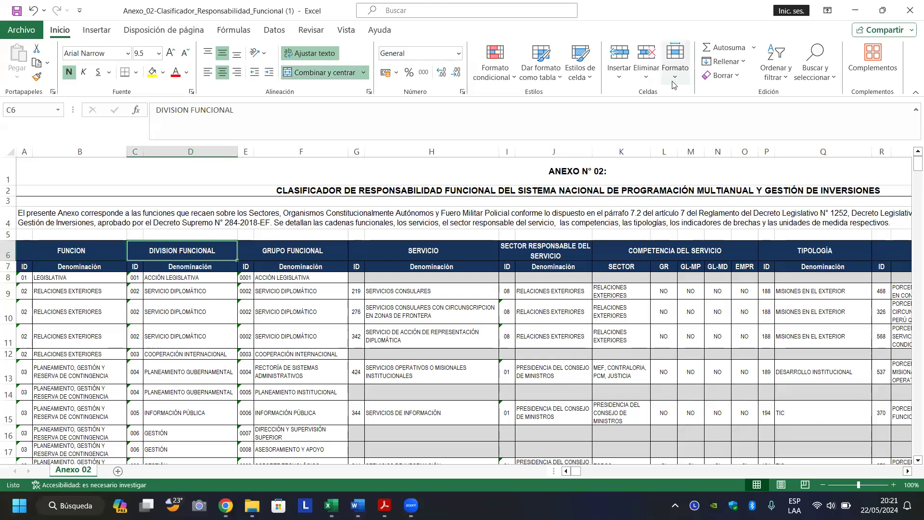
left_click(785, 60)
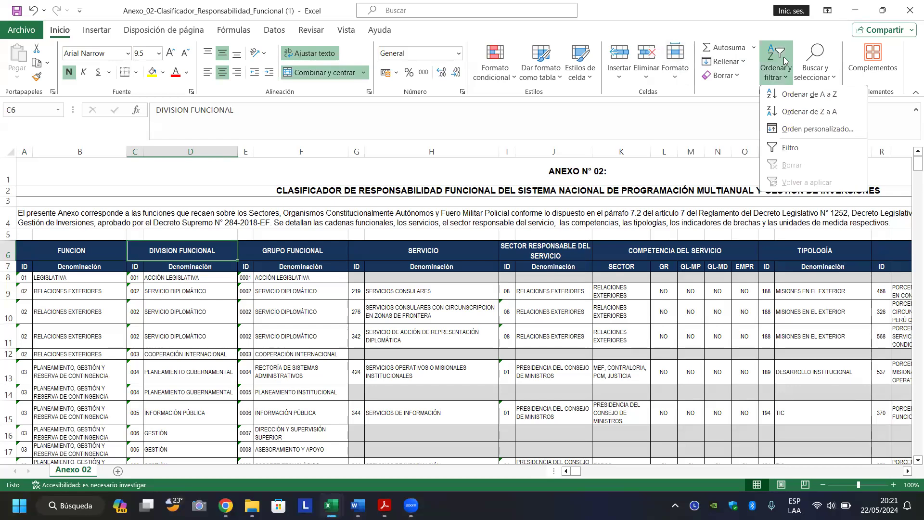
left_click(797, 148)
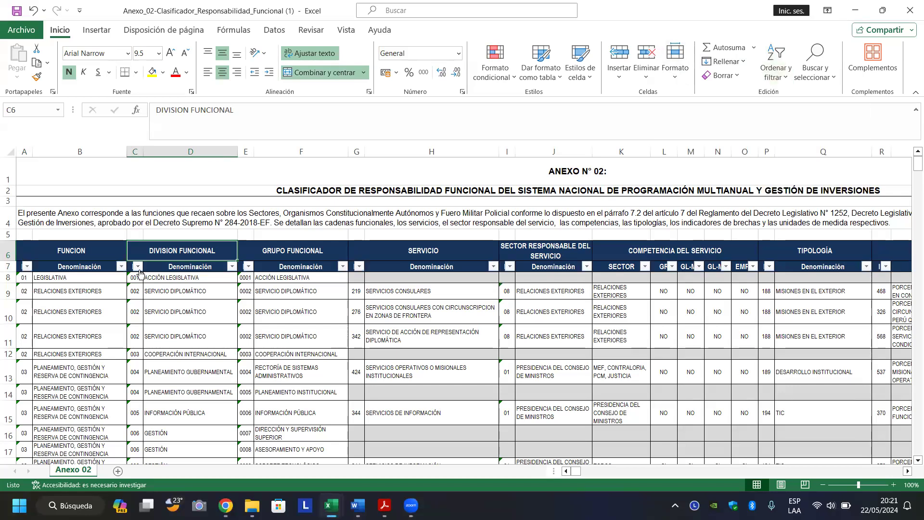
left_click(120, 267)
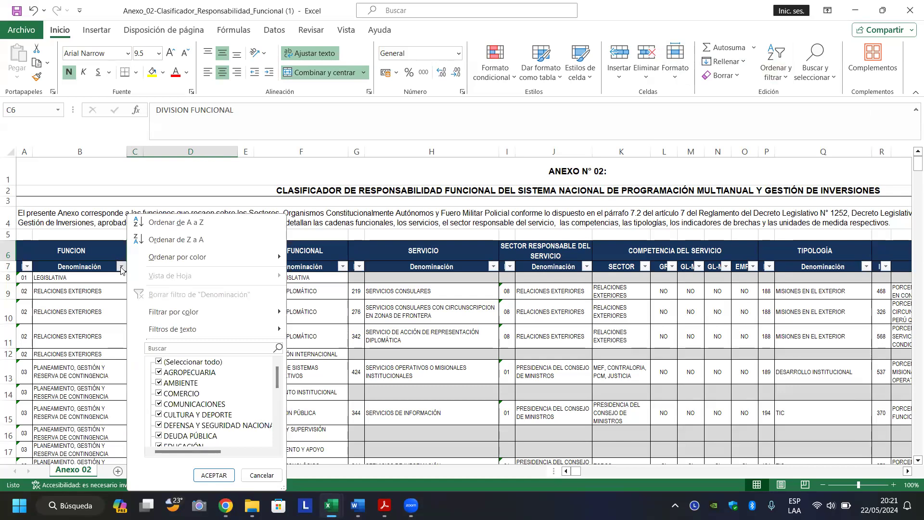
left_click(177, 348)
type("EDUCAC")
key("Return")
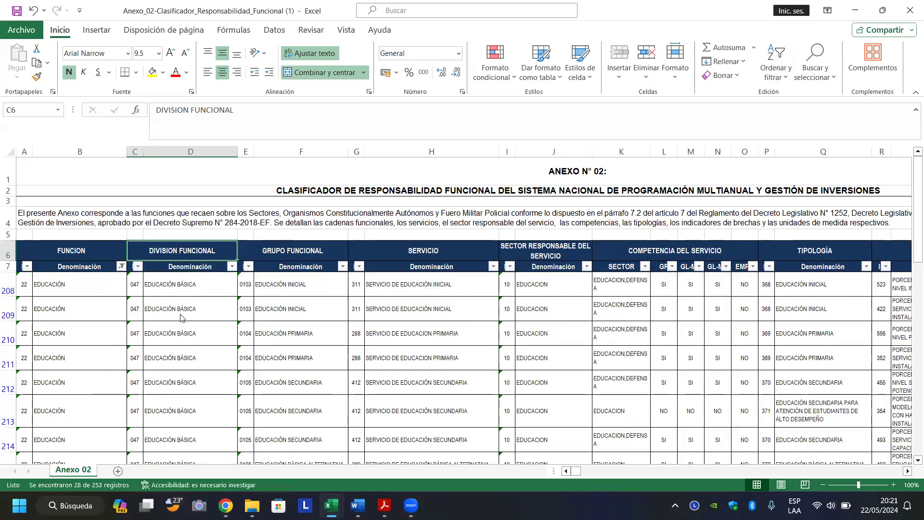
Select the filtered EDUCACIÓN rows across to column U (B208:U235).
left_click(108, 282)
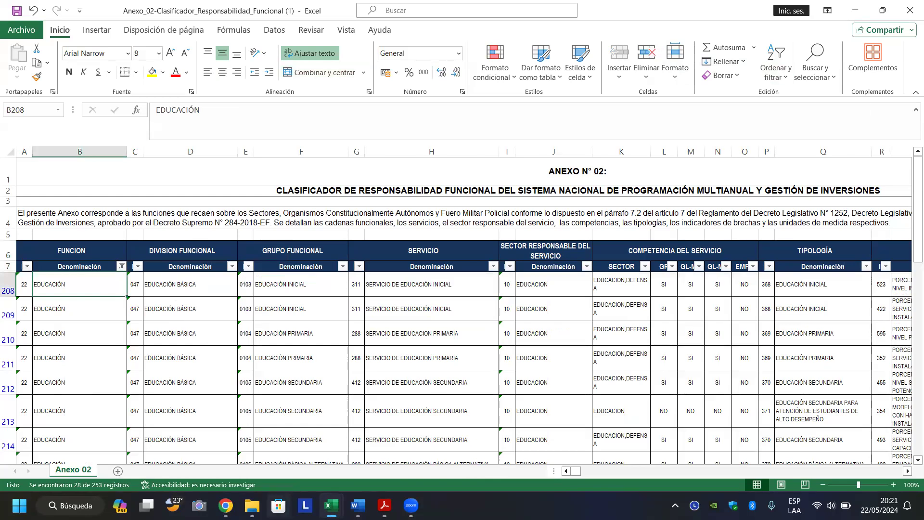
key("Left")
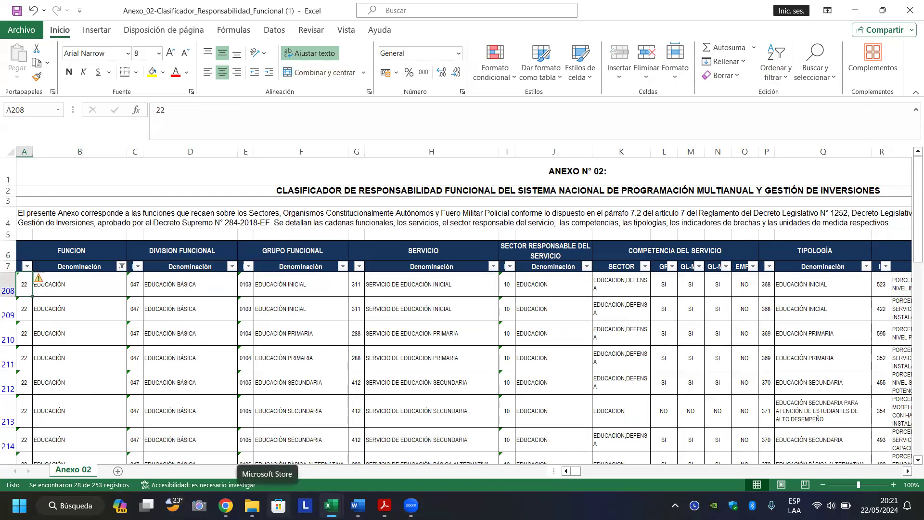
key("Right")
key("ctrl+shift+Down")
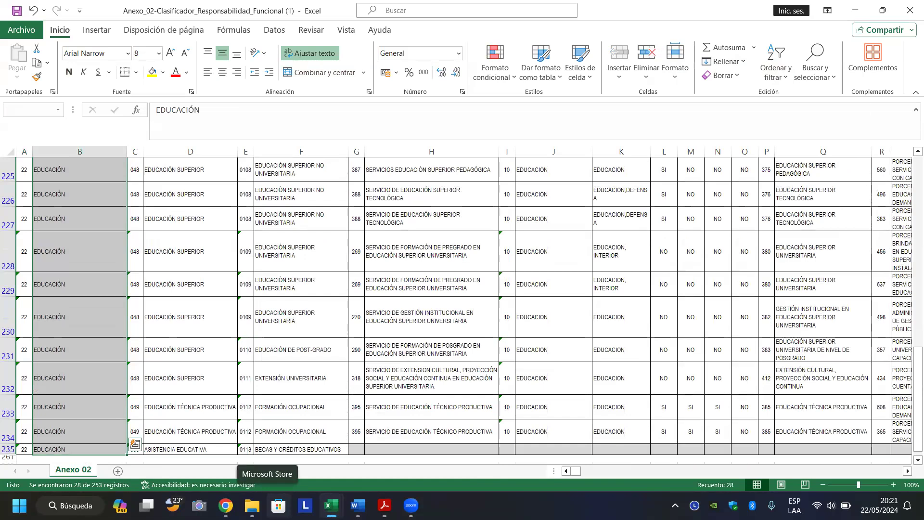
key("ctrl+shift+Right")
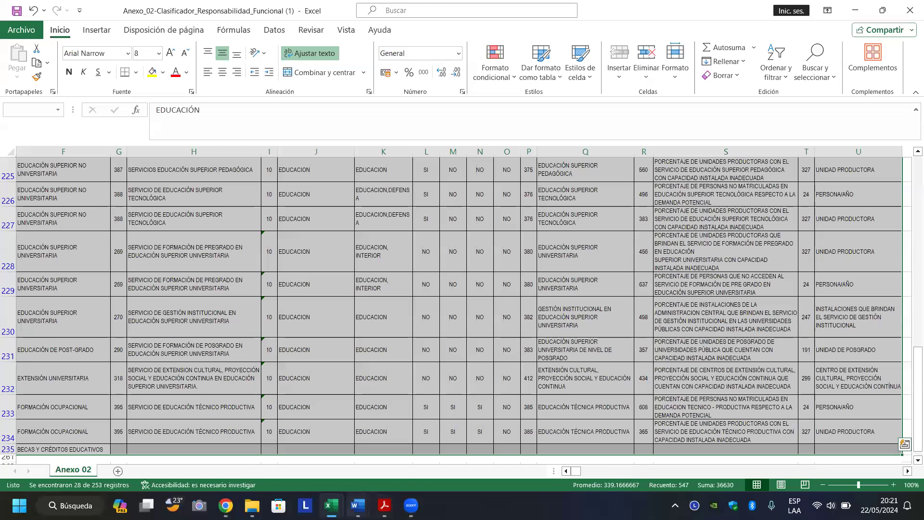
Glance at the FTE ficha, then check the first EDUCACIÓN rows 208-209 in the classifier.
mouse_move(332, 505)
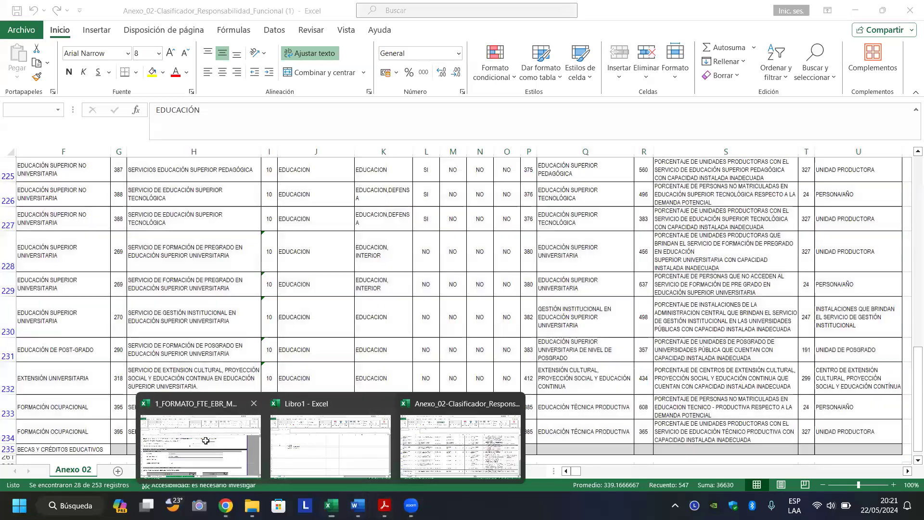
left_click(205, 441)
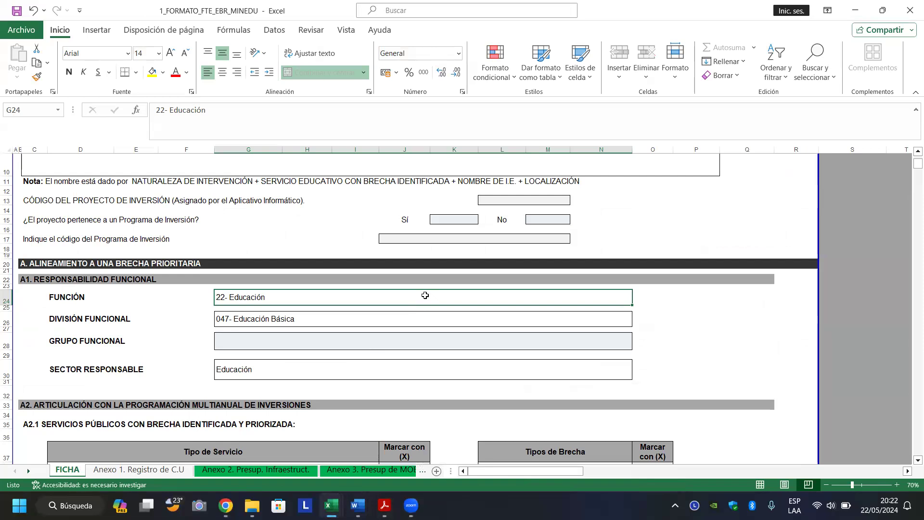
mouse_move(331, 505)
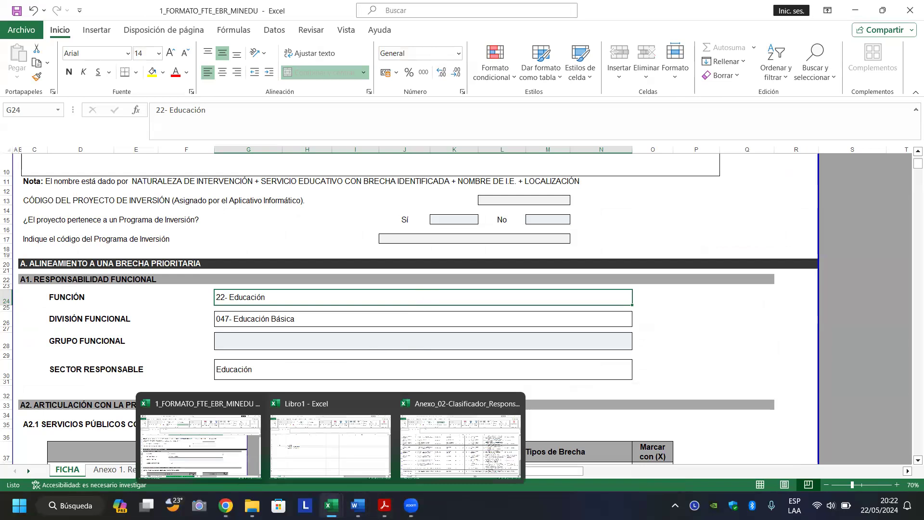
left_click(427, 457)
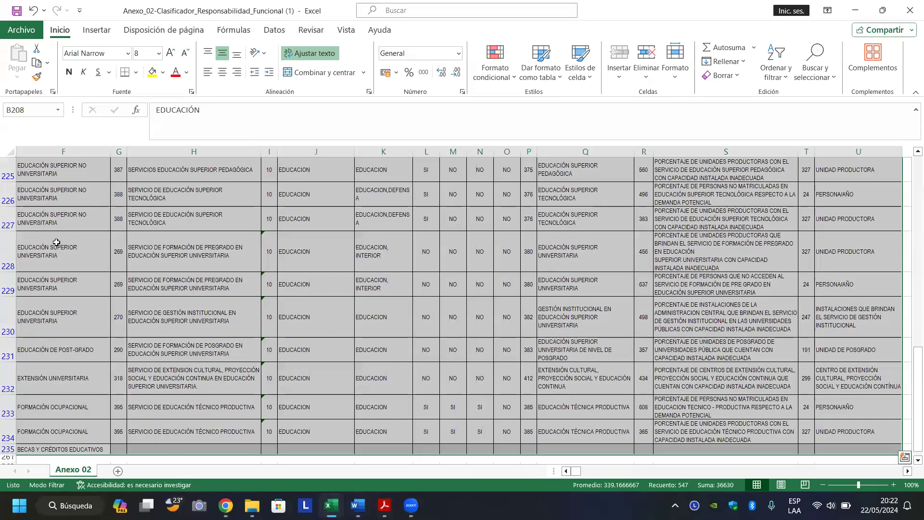
key("Left")
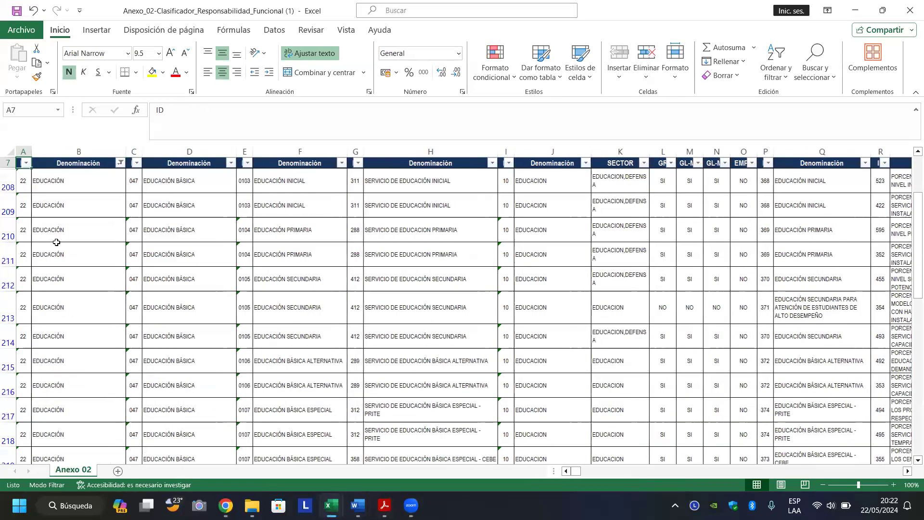
key("Up")
key("Down")
key("Down")
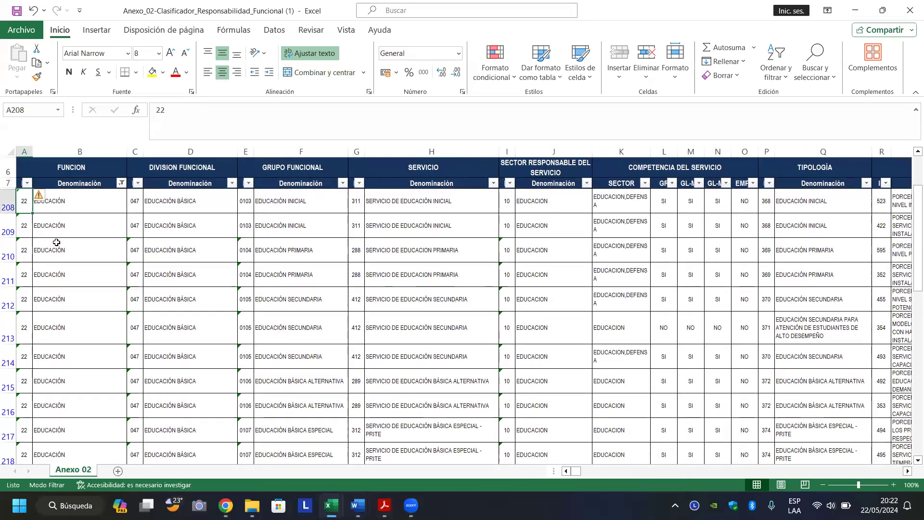
key("Right")
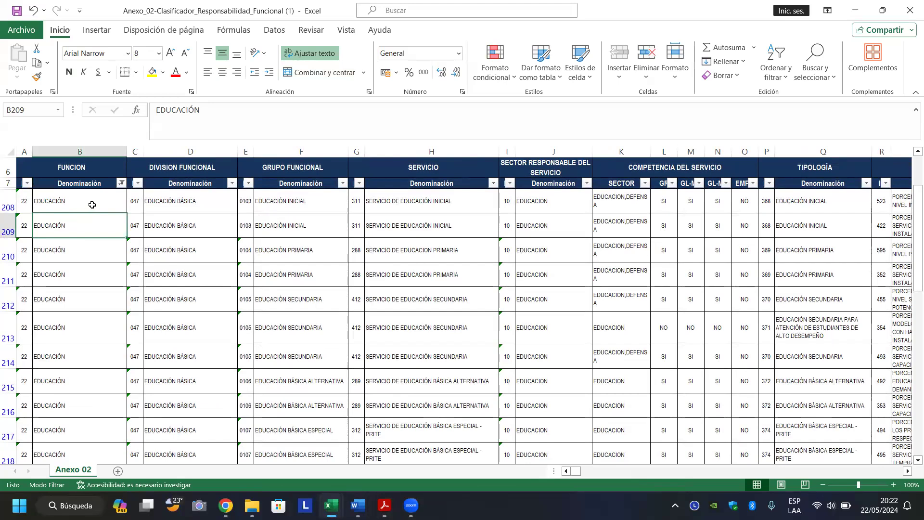
left_click(79, 227)
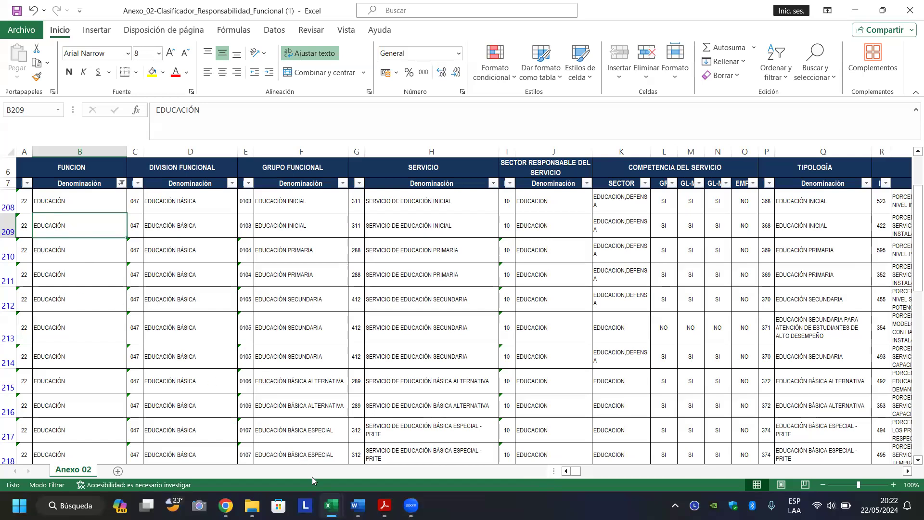
Compare the ficha's División Funcional with EDUCACIÓN BÁSICA and its Inicial, Primaria, Secundaria groups, then show Repaso.
mouse_move(331, 506)
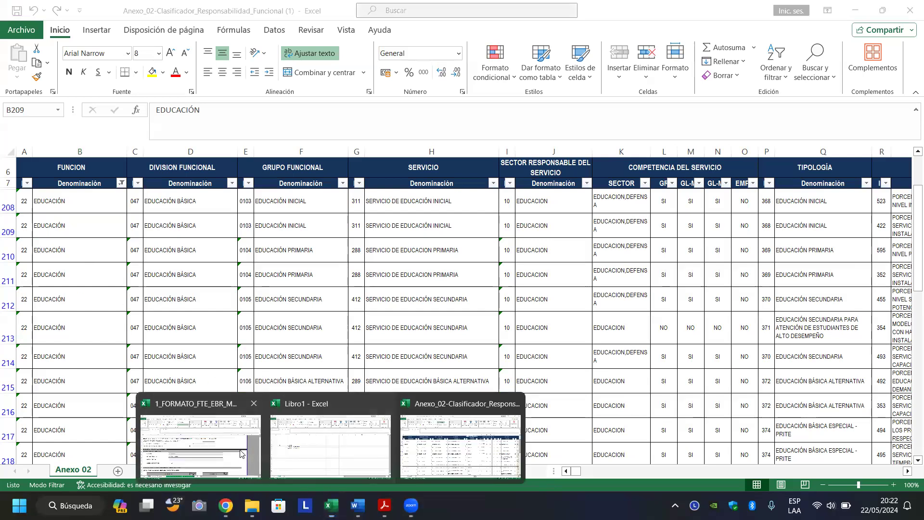
left_click(240, 452)
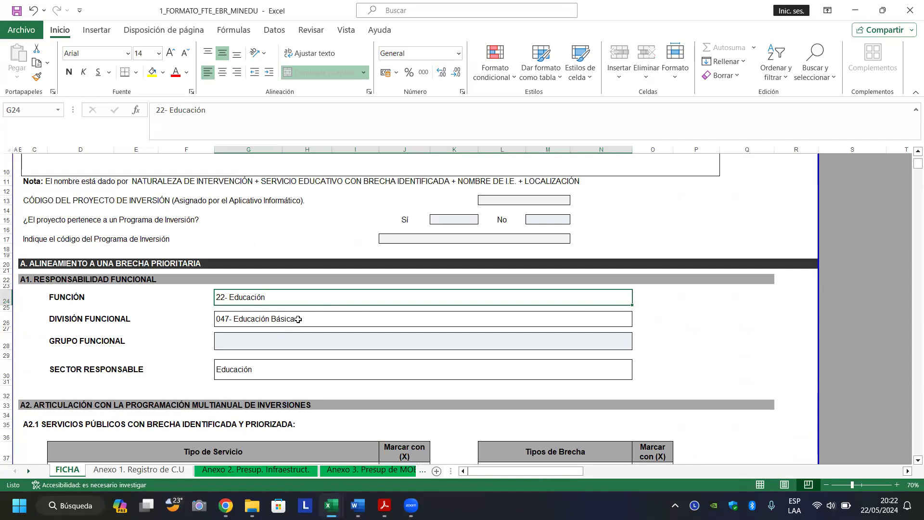
left_click(323, 320)
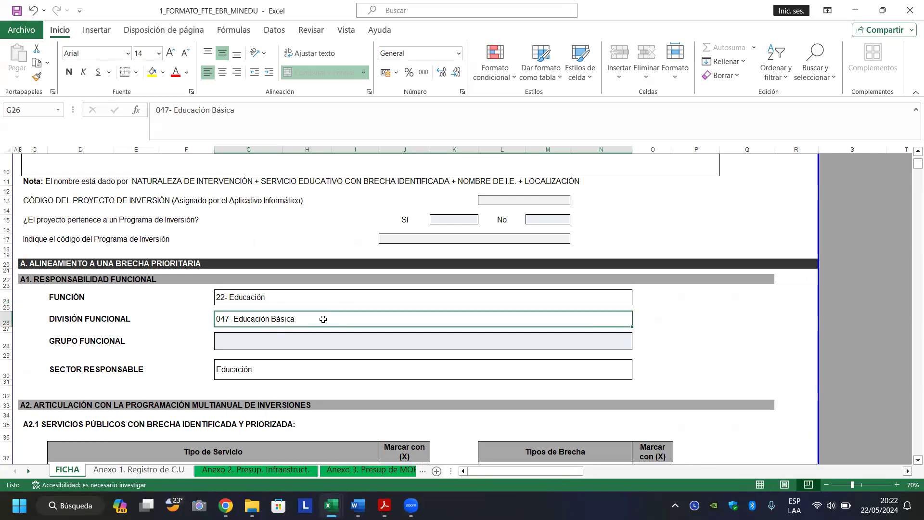
mouse_move(334, 504)
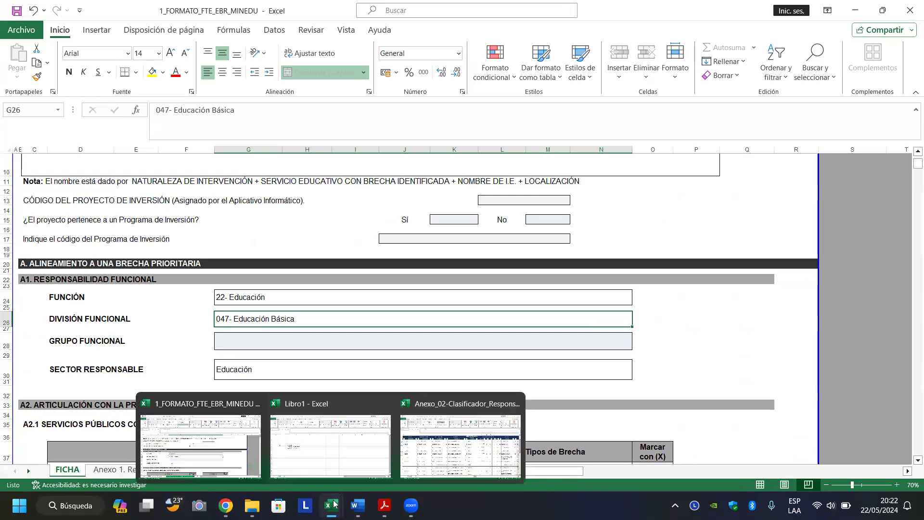
left_click(414, 458)
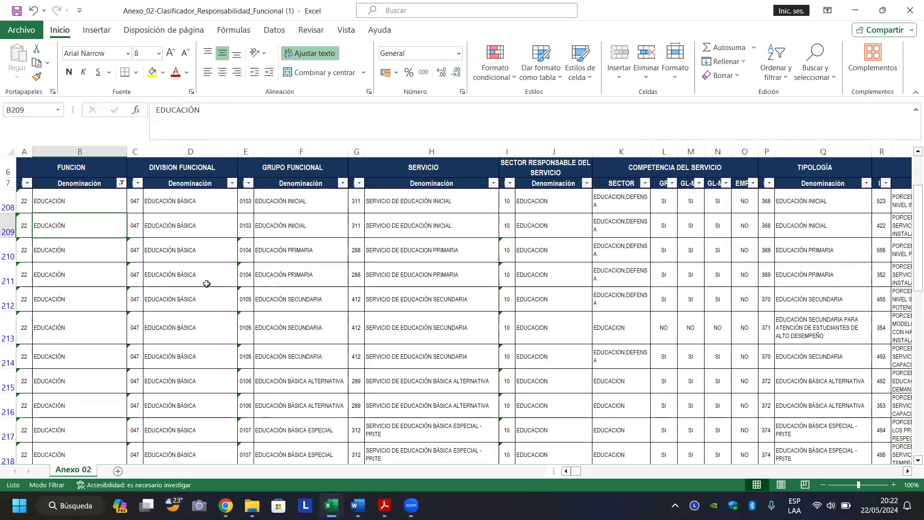
left_click(159, 226)
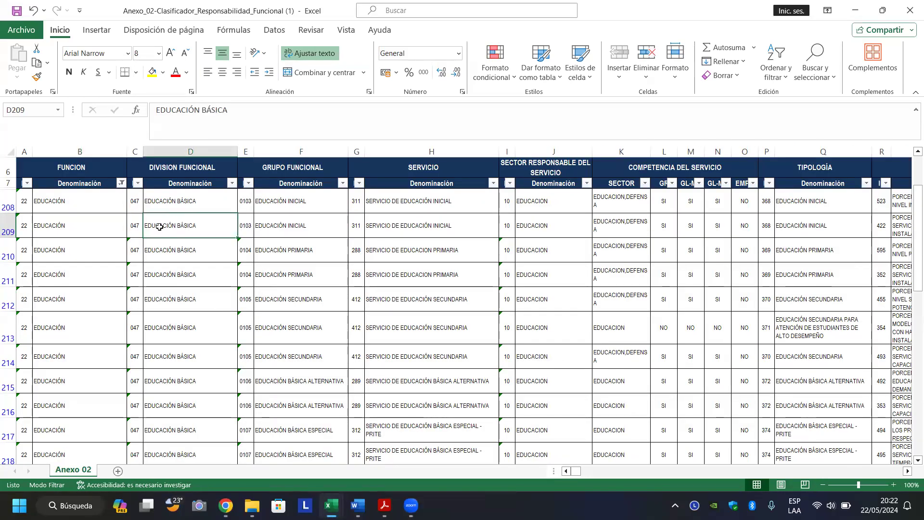
left_click(279, 228)
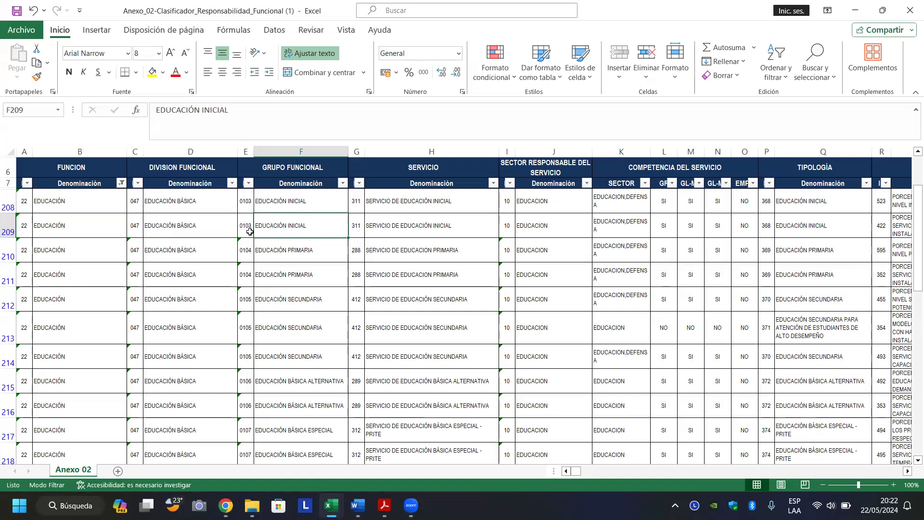
left_click(290, 257)
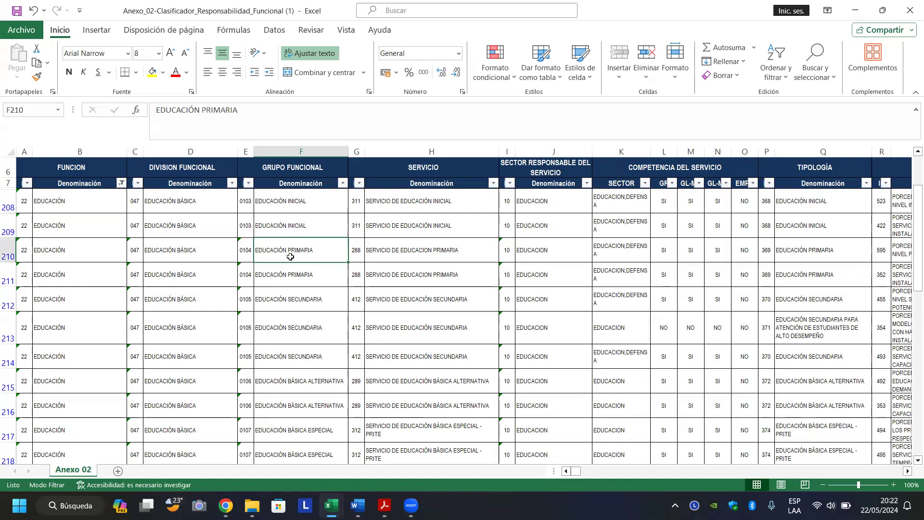
left_click(277, 300)
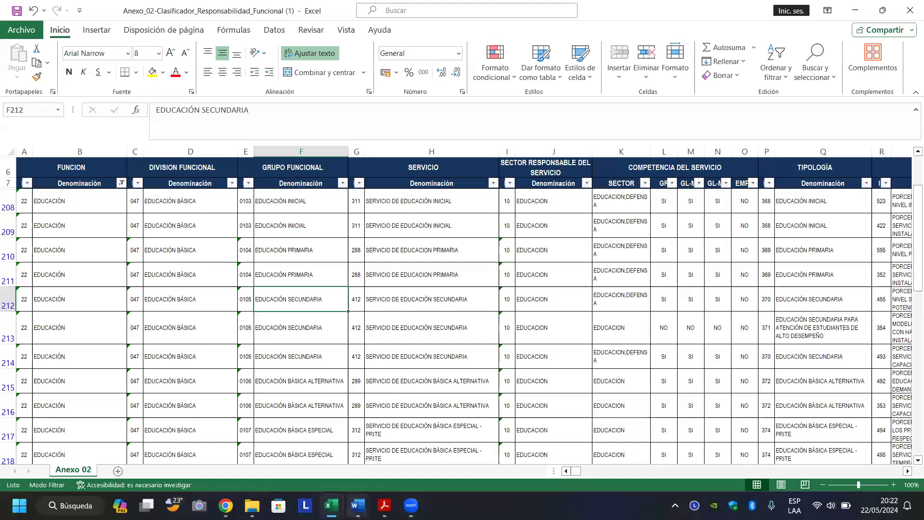
mouse_move(360, 501)
left_click(314, 452)
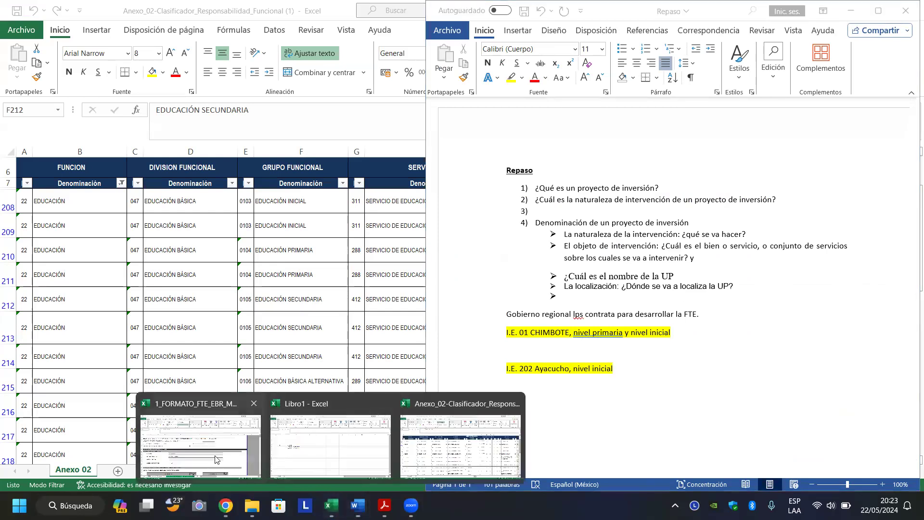
In the ficha's G28 Grupo Funcional dropdown, choose 0104 Educación Primaria.
left_click(209, 429)
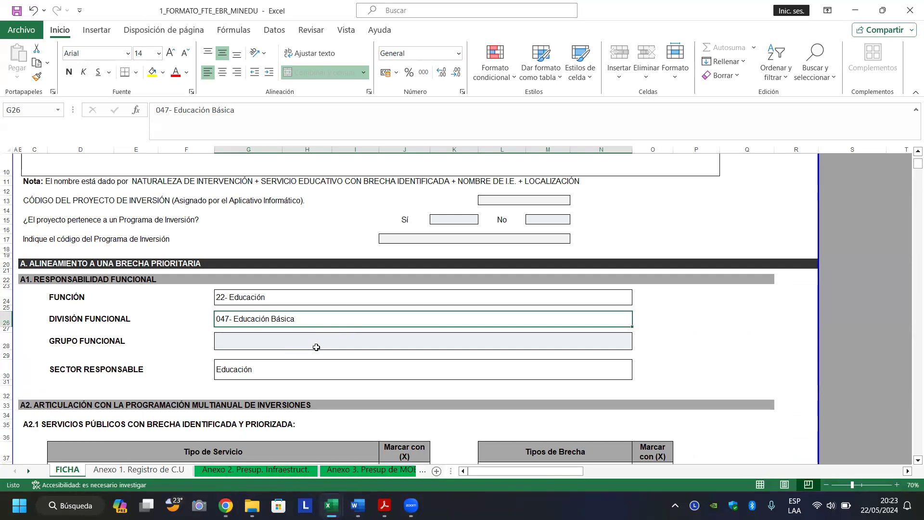
left_click(320, 347)
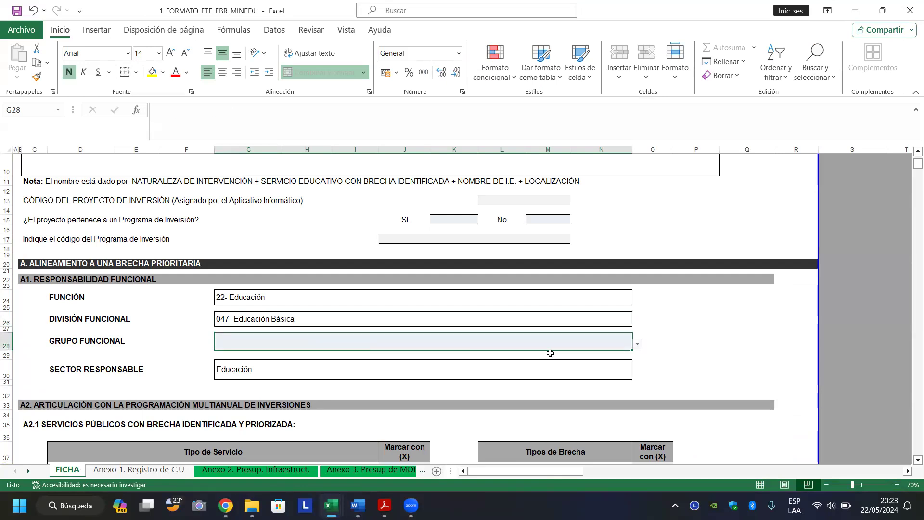
left_click(639, 346)
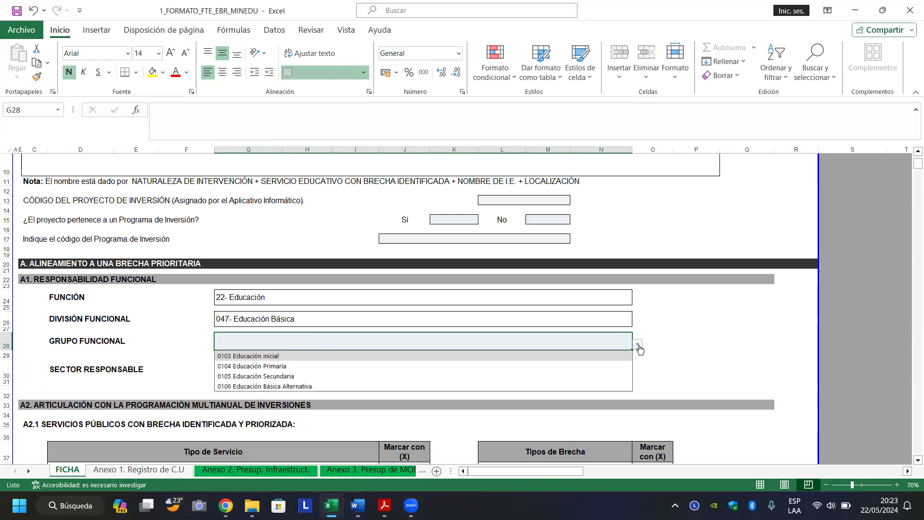
left_click(639, 346)
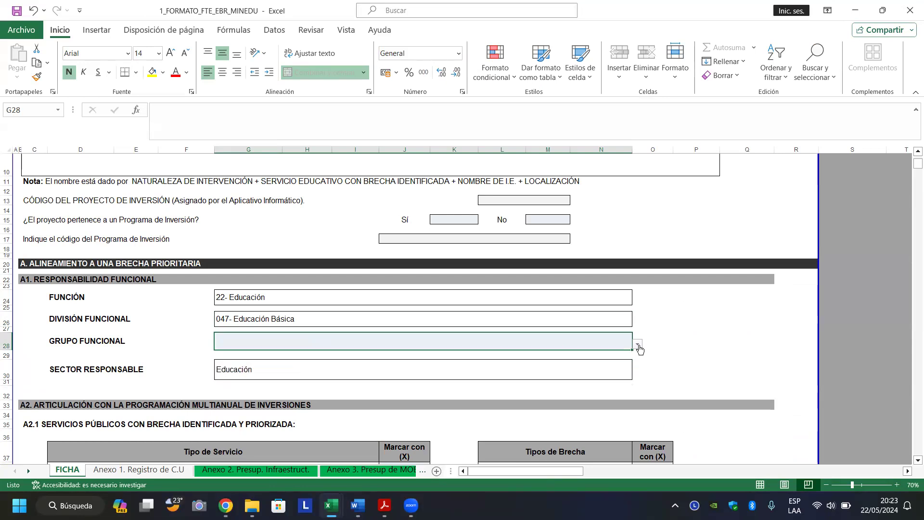
left_click(639, 345)
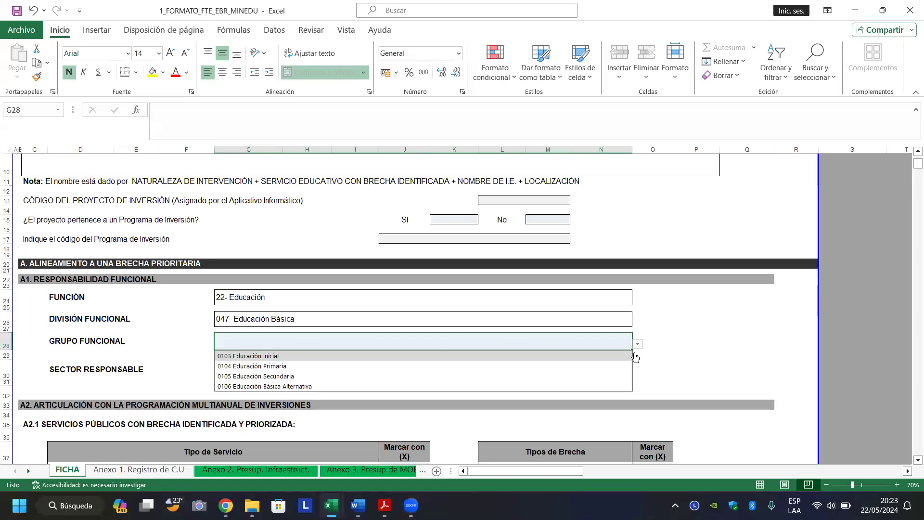
left_click(438, 367)
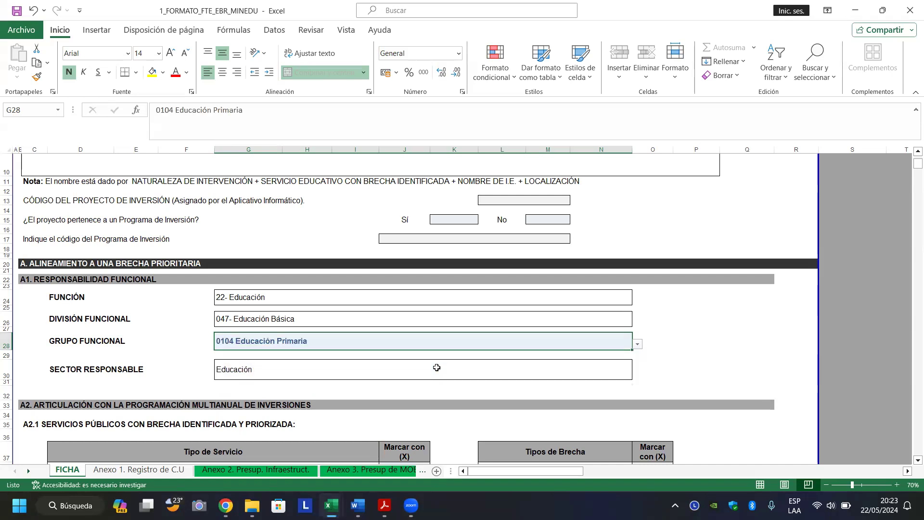
left_click(704, 353)
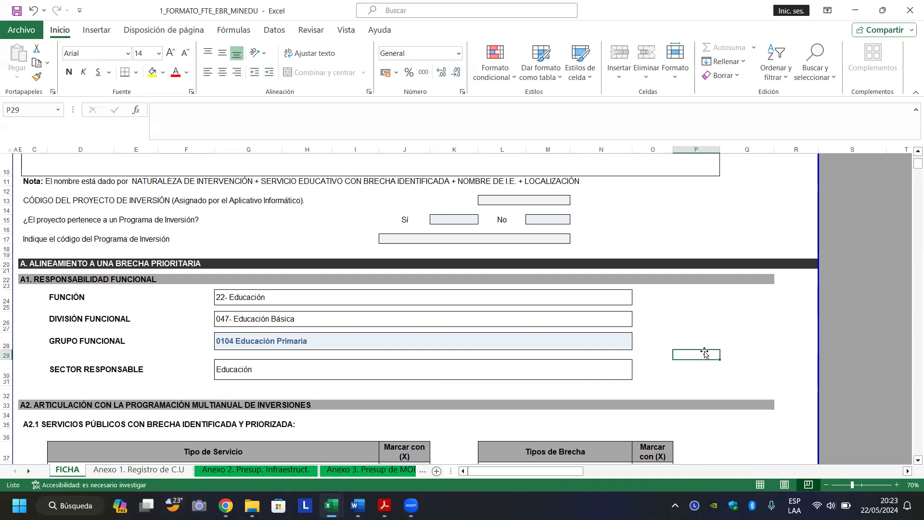
Verify Sector Responsable reads Educación, then move down to the A2.1 services heading.
left_click(549, 376)
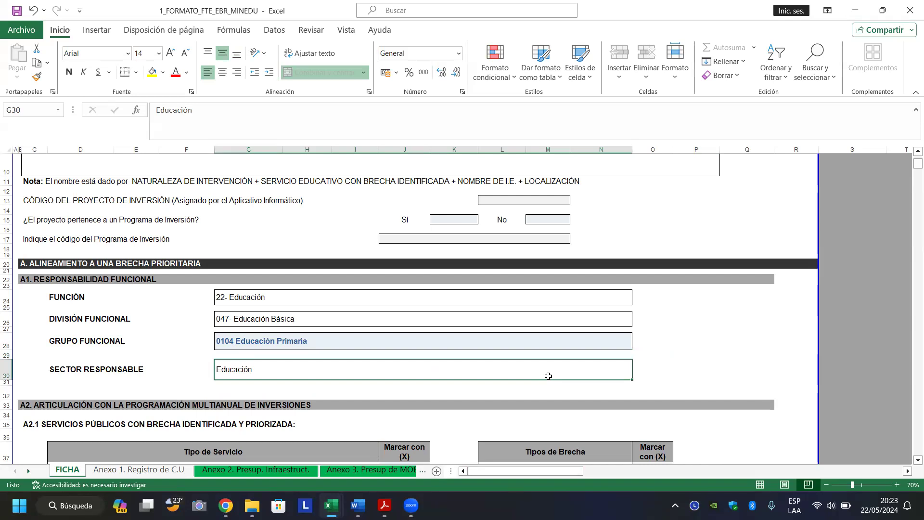
key("Return")
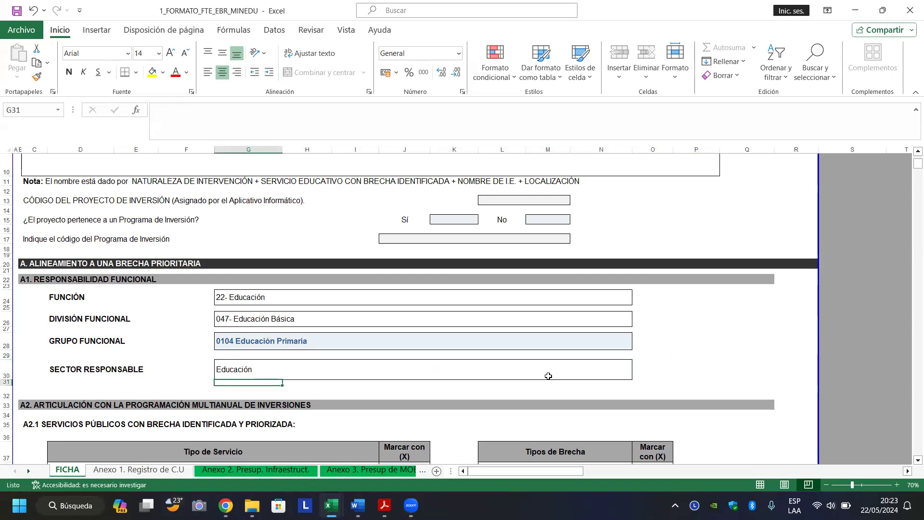
left_click(549, 376)
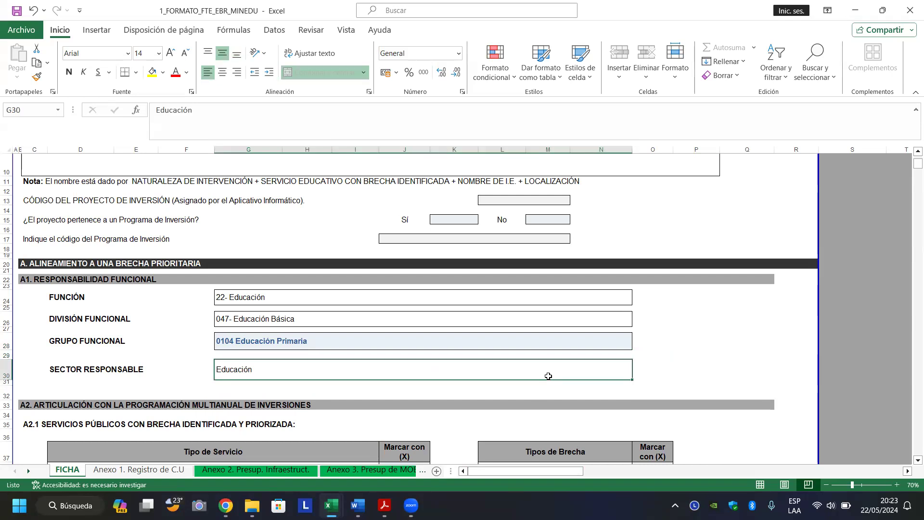
key("Down")
key("Down")
key("Down")
key("Down")
key("Down")
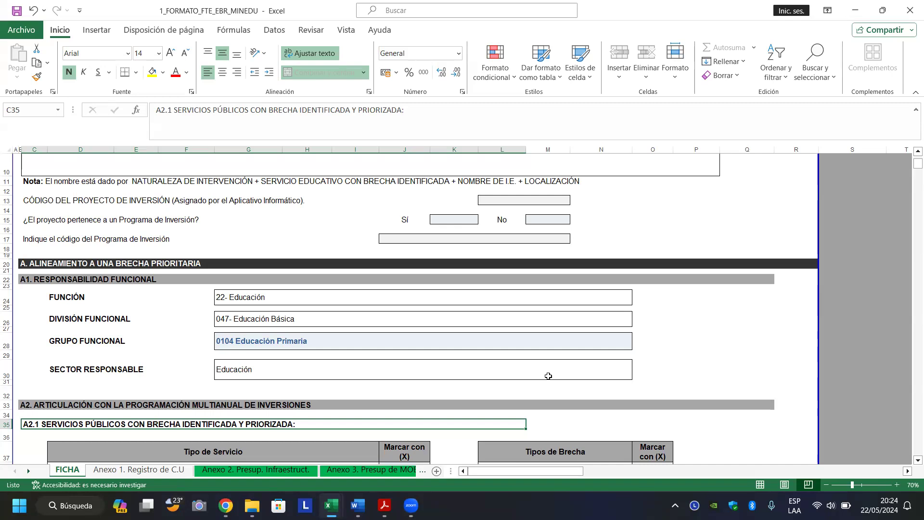
key("Down")
key("Down")
key("Down")
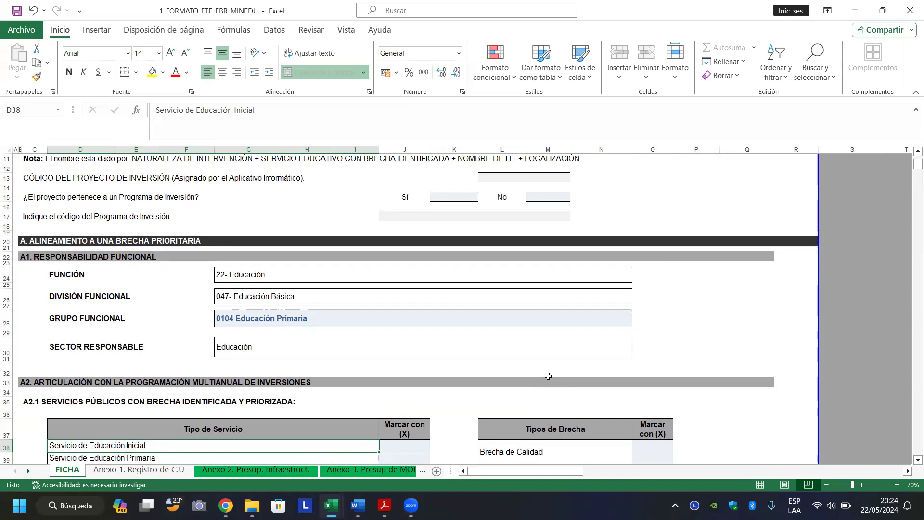
left_click(541, 273)
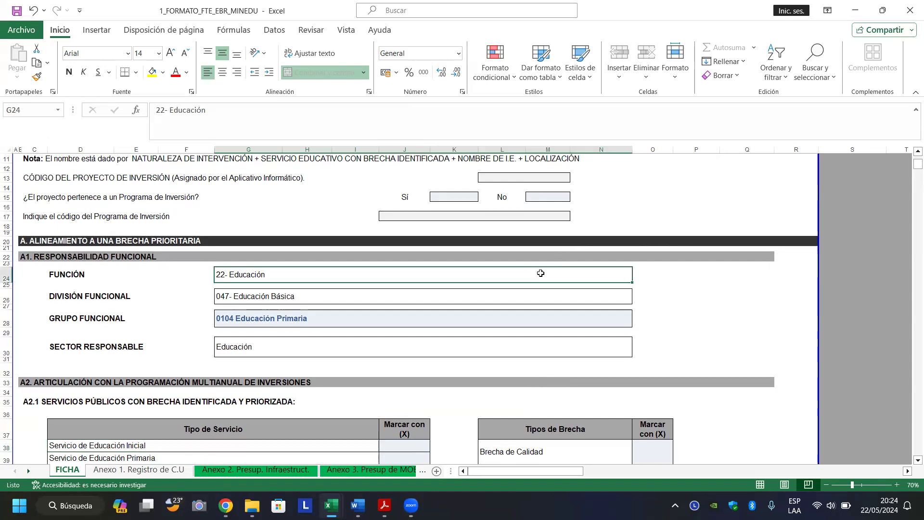
left_click(423, 299)
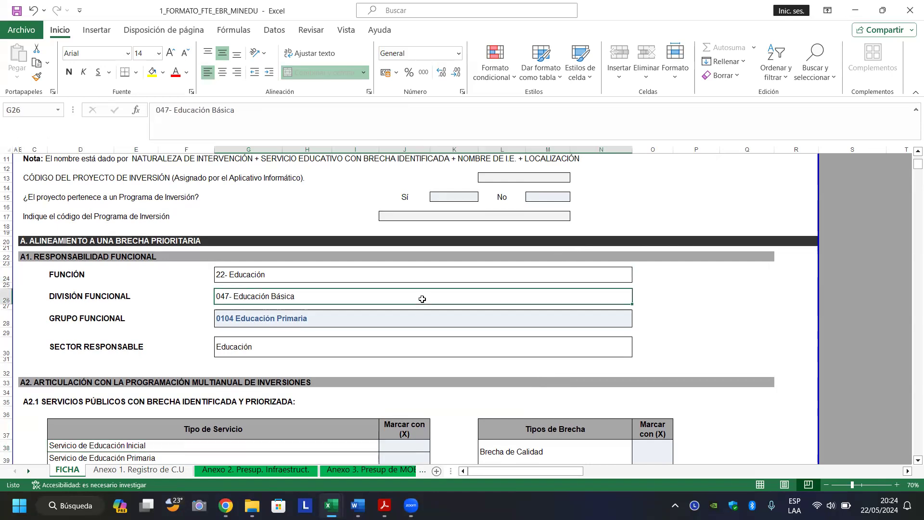
double_click(422, 299)
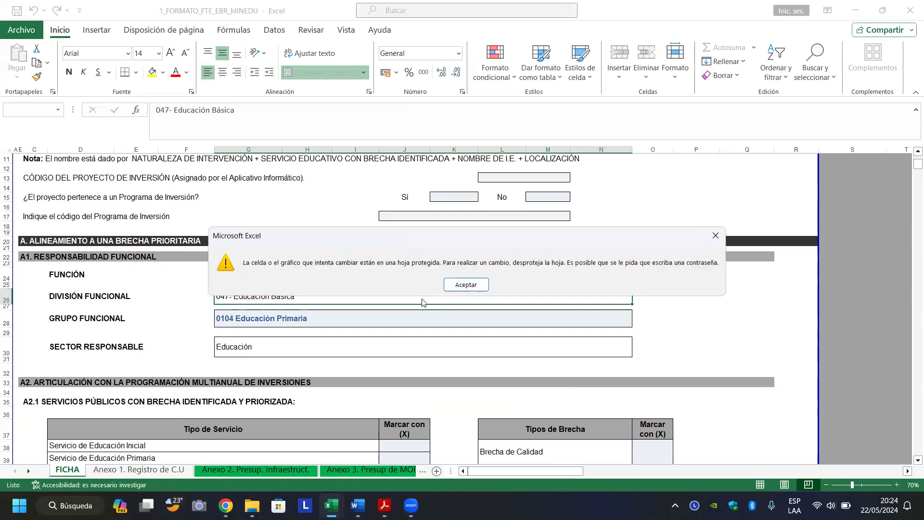
key("Return")
left_click(326, 343)
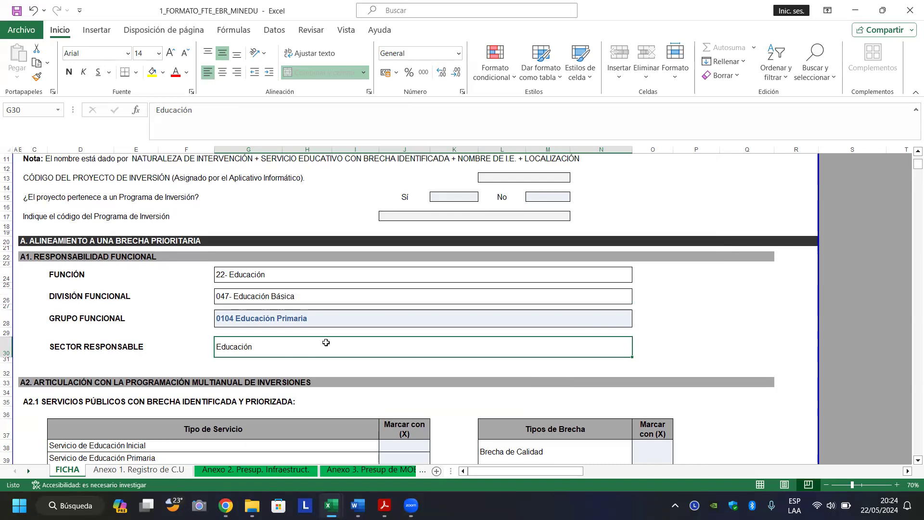
double_click(326, 342)
key("Return")
left_click(224, 429)
key("Down")
key("Down")
key("Down")
key("Down")
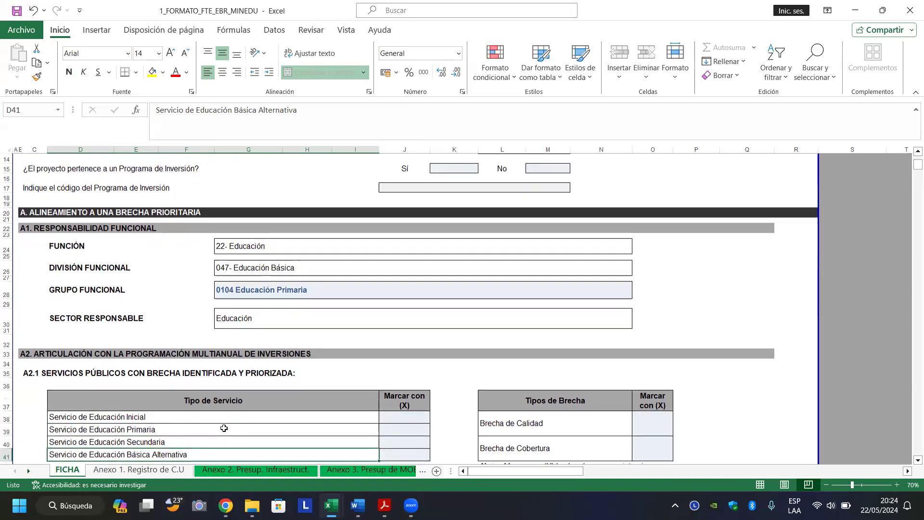
key("Down")
key("Down")
key("Up")
key("Up")
key("Up")
key("Up")
key("Up")
key("Right")
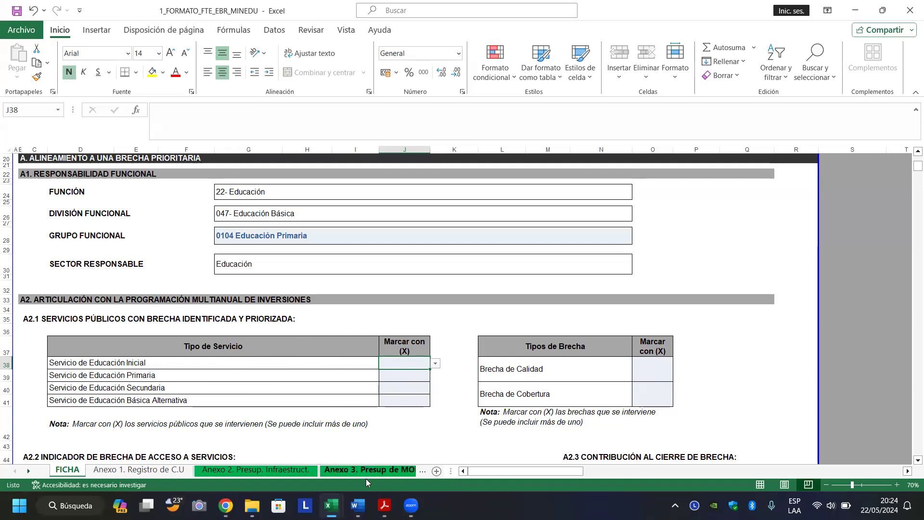
mouse_move(357, 506)
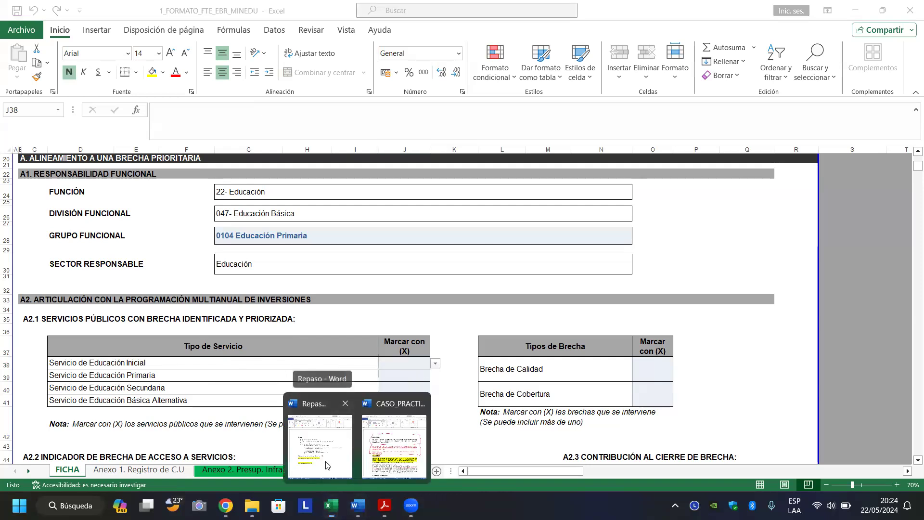
Back in the FTE ficha, choose X from the J38 and J39 dropdowns for Educación Inicial and Primaria.
left_click(326, 462)
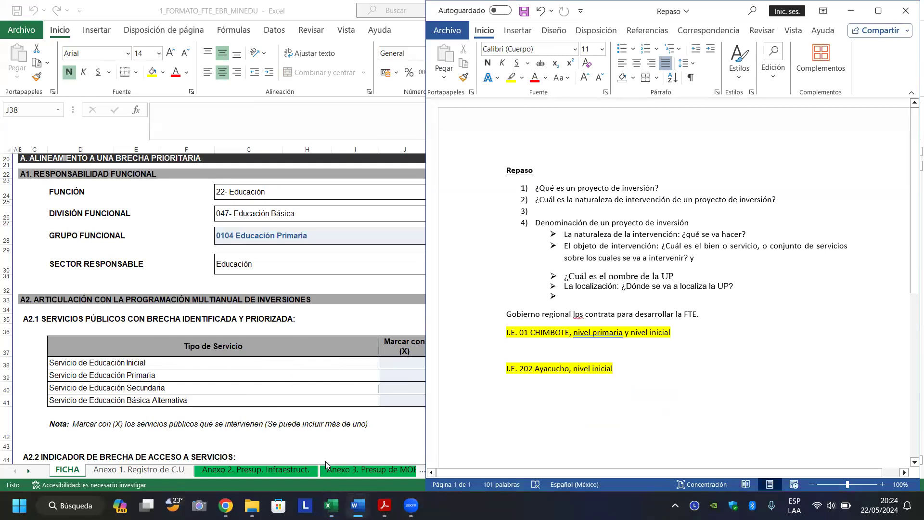
left_click(404, 362)
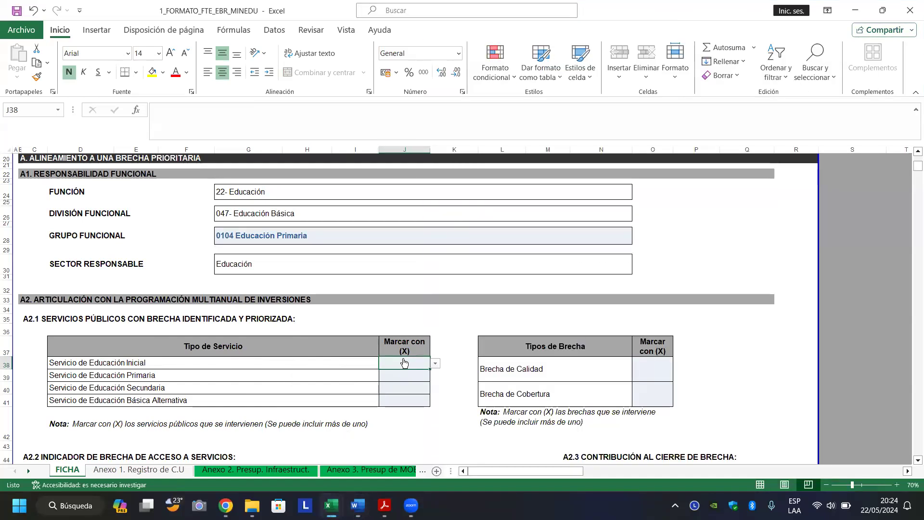
left_click(435, 365)
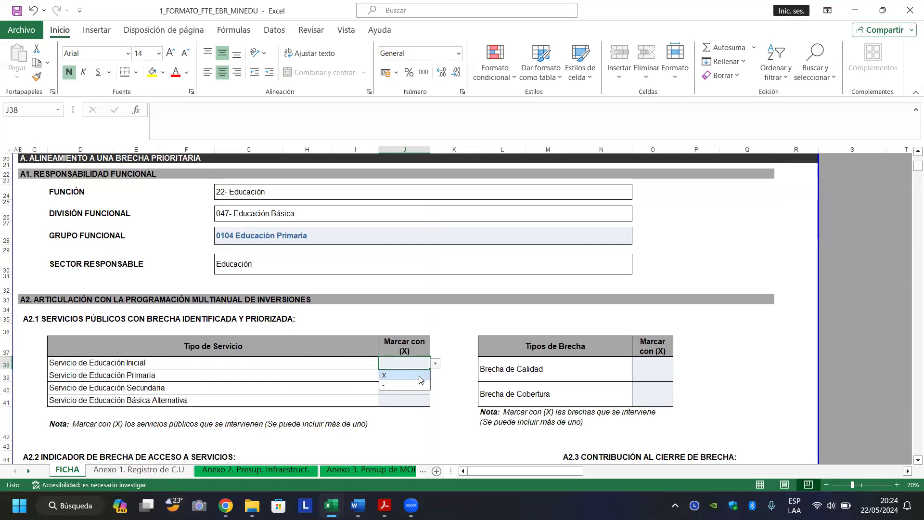
left_click(418, 375)
left_click(409, 378)
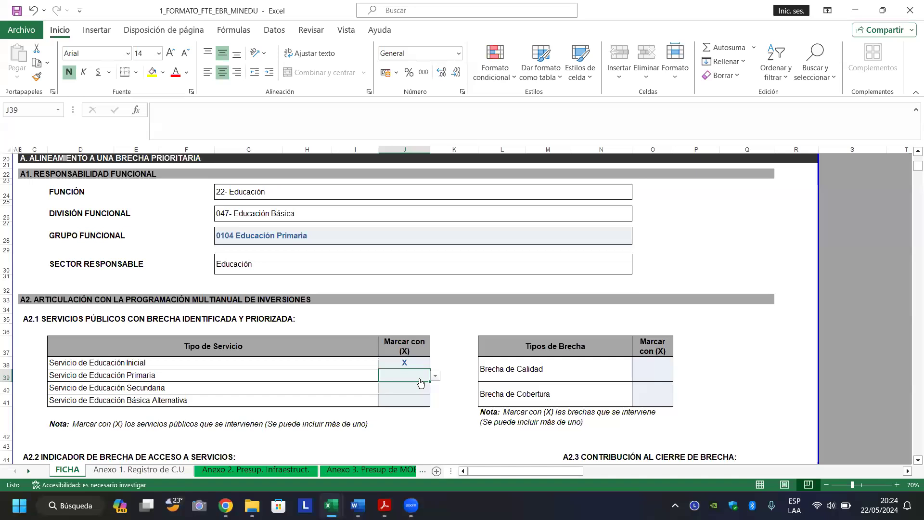
left_click(435, 376)
left_click(426, 388)
left_click(734, 329)
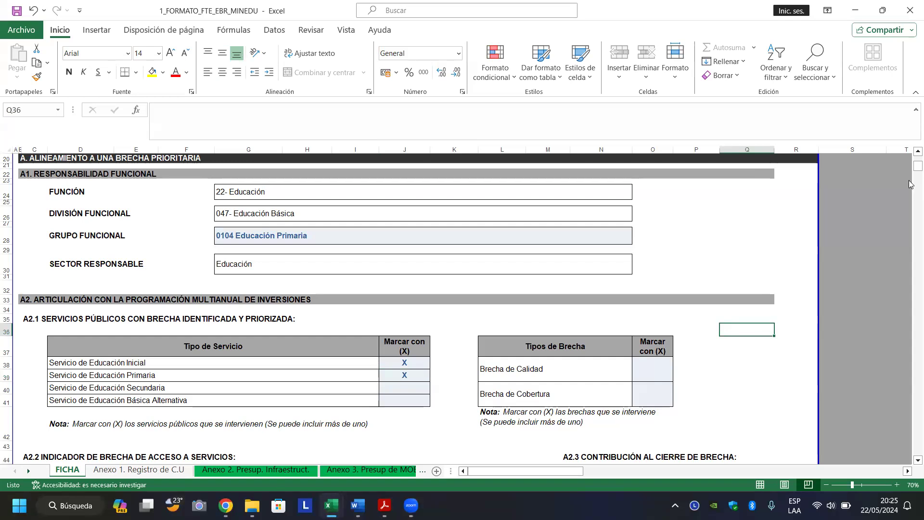
key("Down")
key("Down")
key("Down")
key("Down")
key("Down")
key("Down")
key("Down")
key("Down")
key("Down")
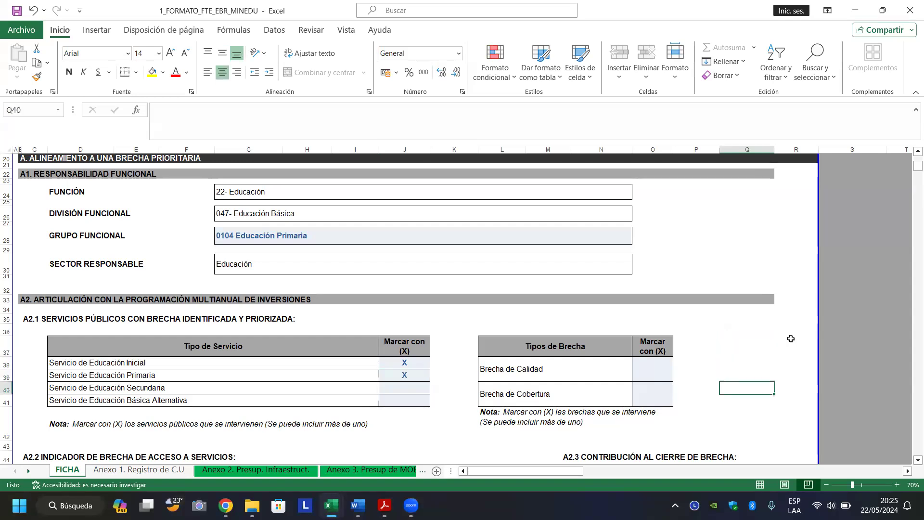
key("Down")
key("Down")
key("Down")
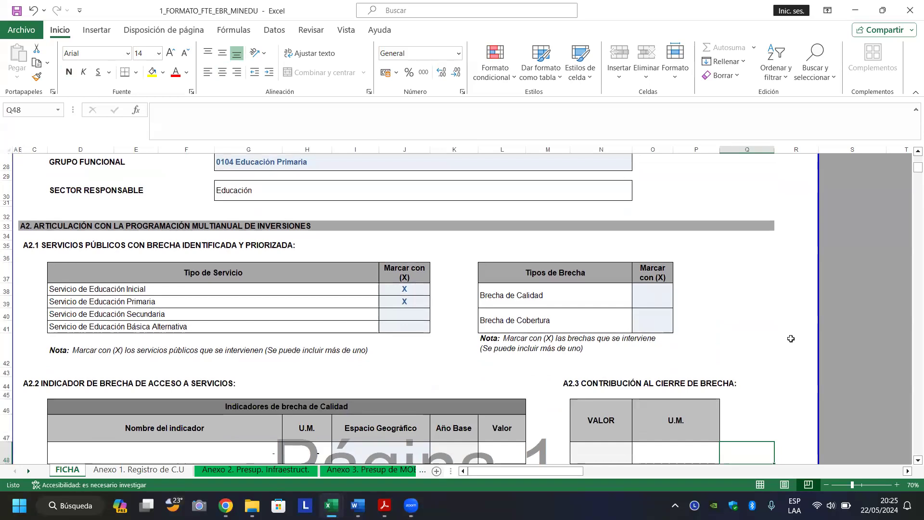
key("Up")
key("Up")
key("Up")
key("Up")
key("Up")
key("Up")
key("Up")
key("Up")
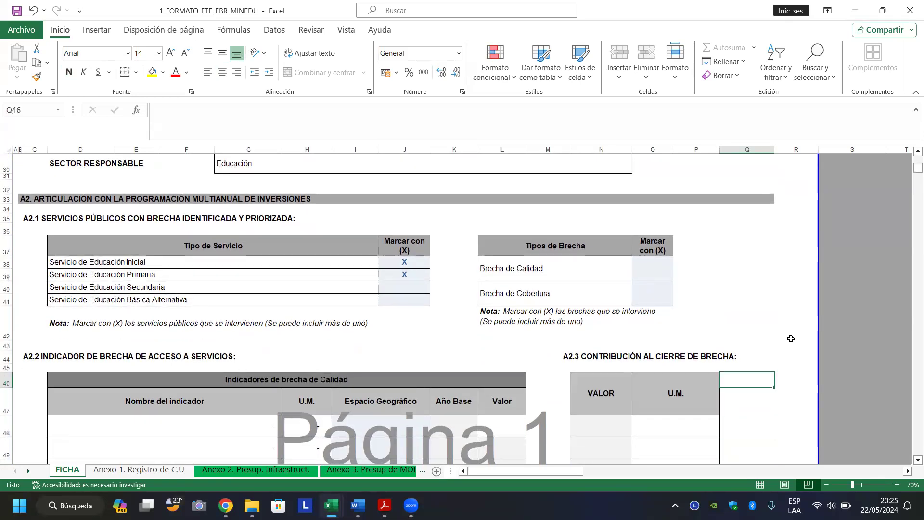
Move up to the Brecha de Calidad row in the Tipos de Brecha table of section A2.1.
key("Up")
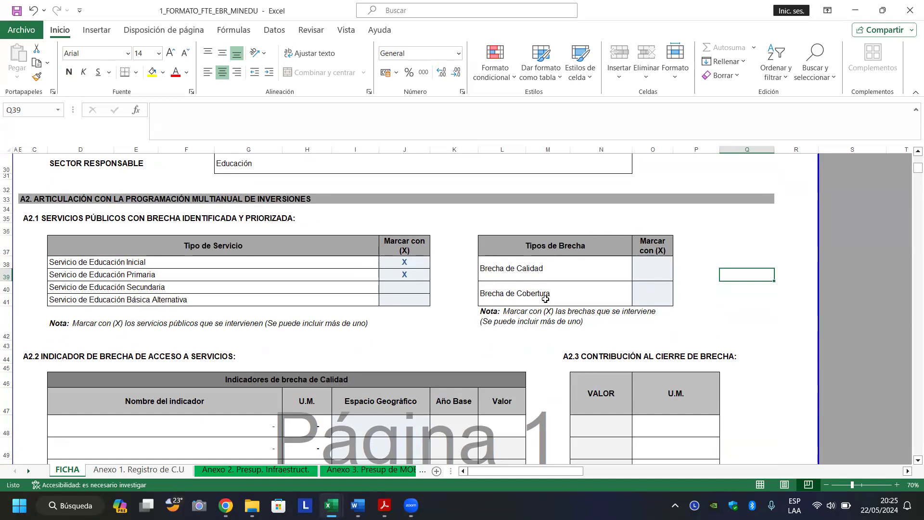
left_click(529, 273)
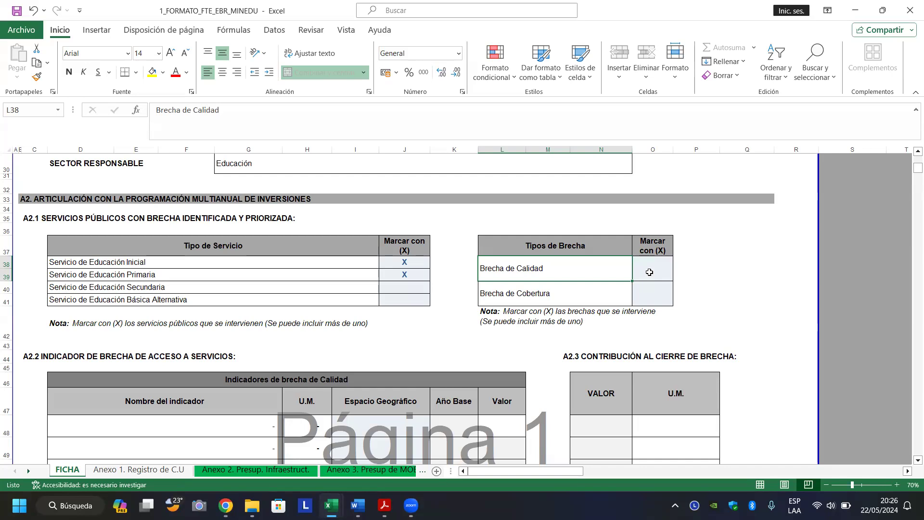
Choose X in O38 for Brecha de Calidad and scroll down to see the filled indicator table.
left_click(650, 272)
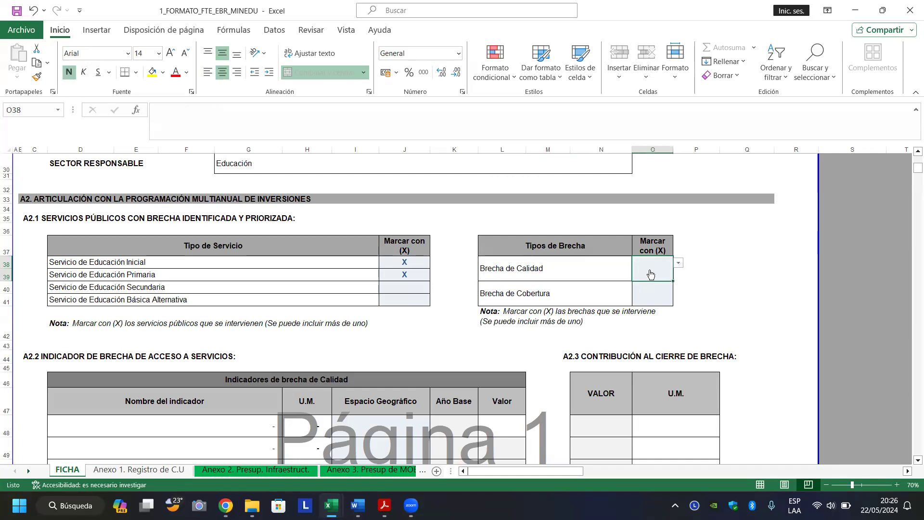
left_click(679, 263)
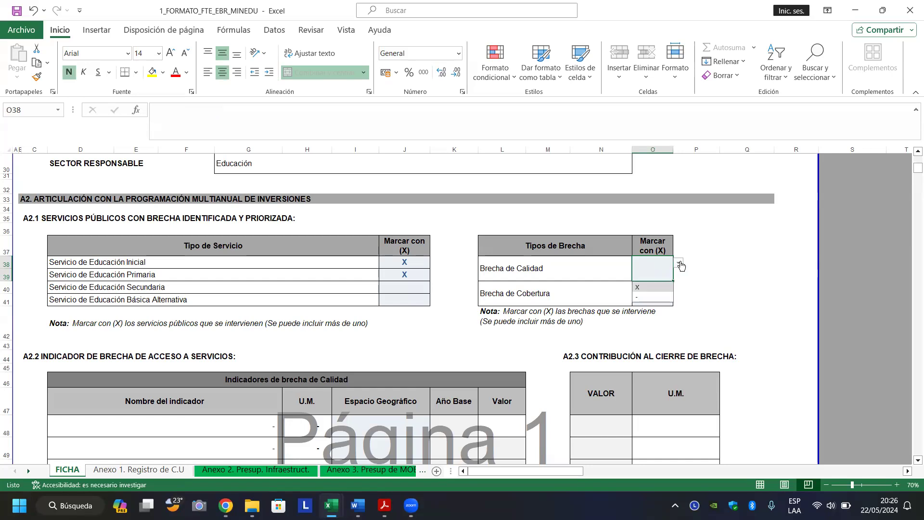
left_click(650, 286)
left_click(710, 294)
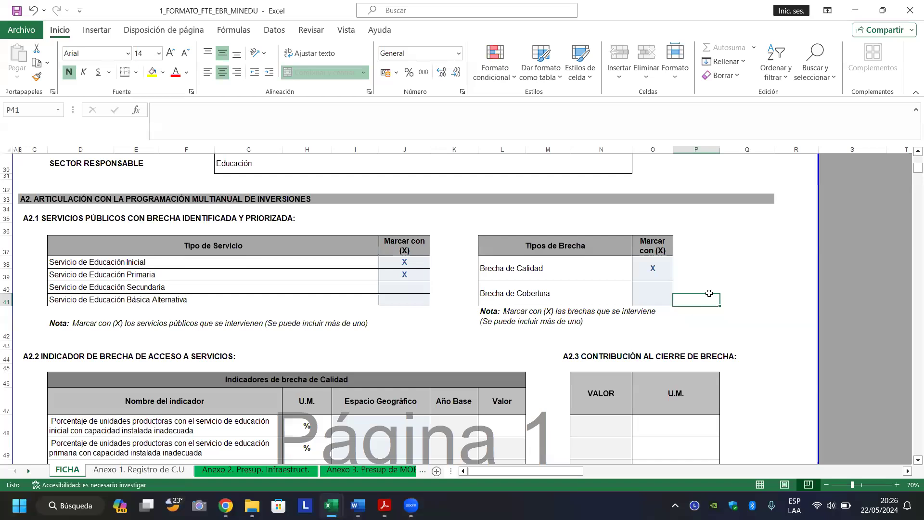
left_click_drag(710, 293, 906, 445)
scroll(910, 463, "down", 2)
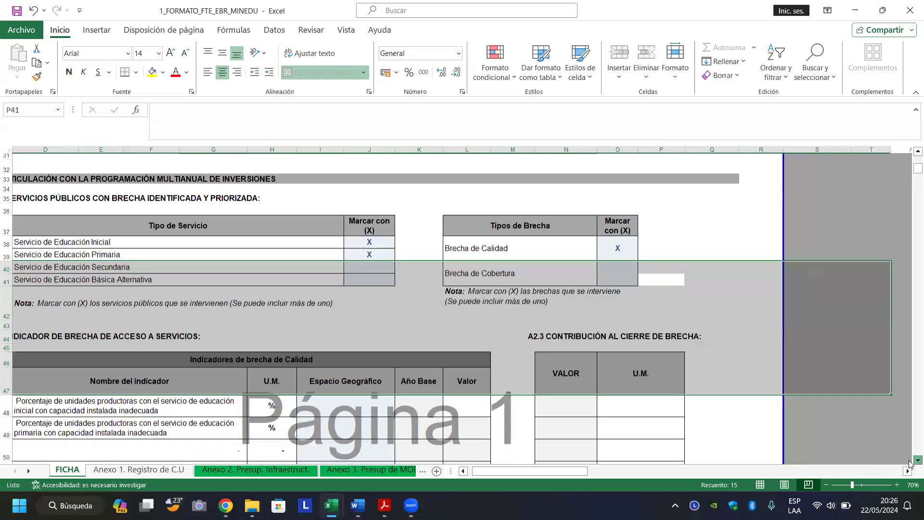
scroll(910, 463, "down", 1)
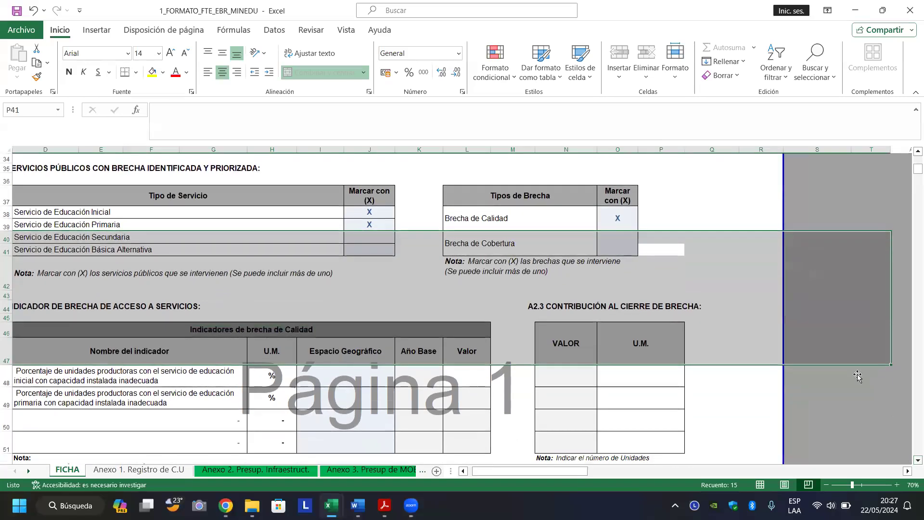
Reset the Brecha de Calidad mark to a dash, then set it back to X.
left_click(615, 219)
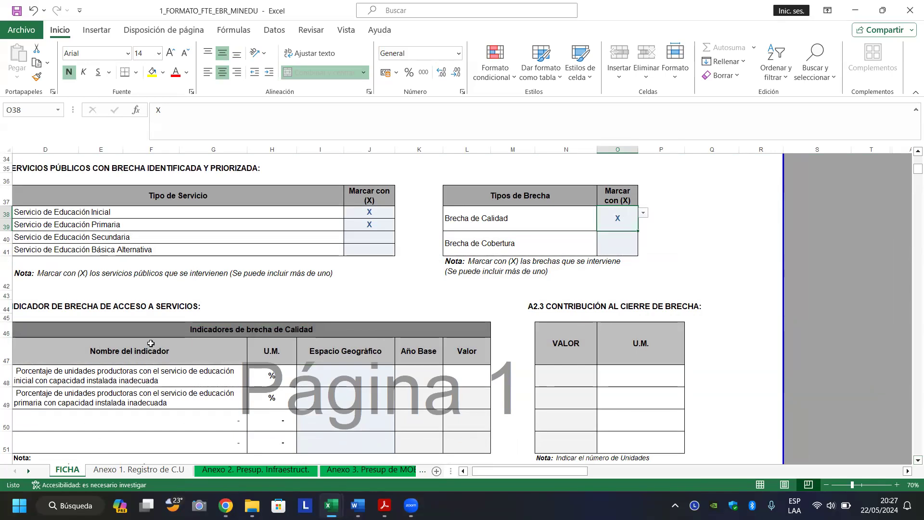
left_click_drag(45, 343, 236, 440)
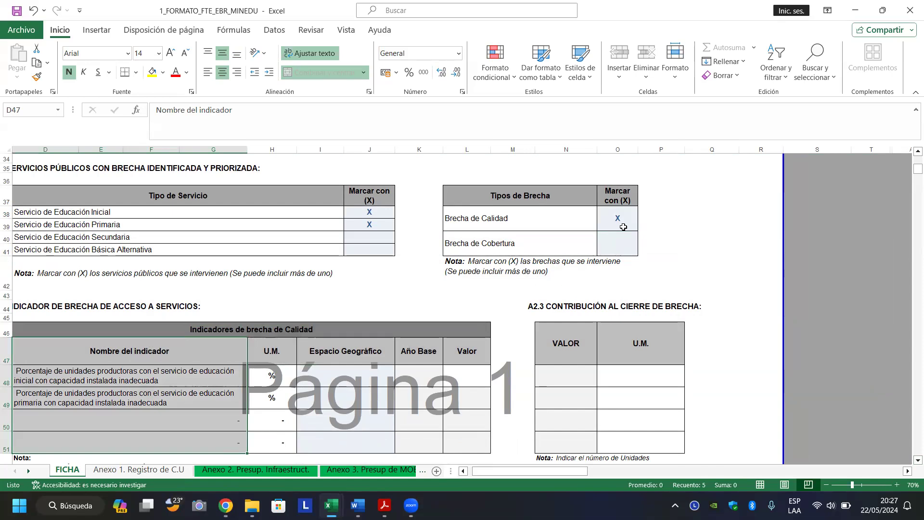
left_click(623, 227)
left_click(644, 213)
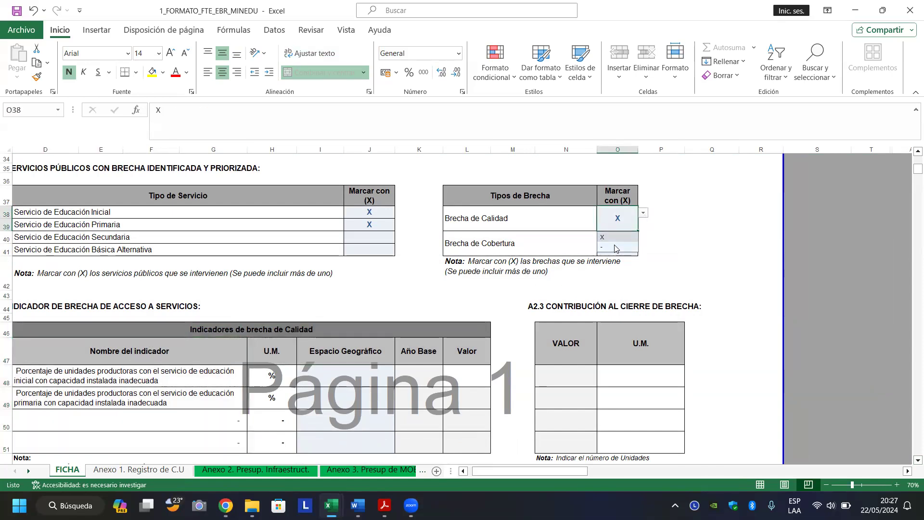
left_click(616, 248)
left_click(644, 213)
left_click(604, 236)
Attempt to edit the inicial indicator name and dismiss the protected-sheet warning.
double_click(171, 383)
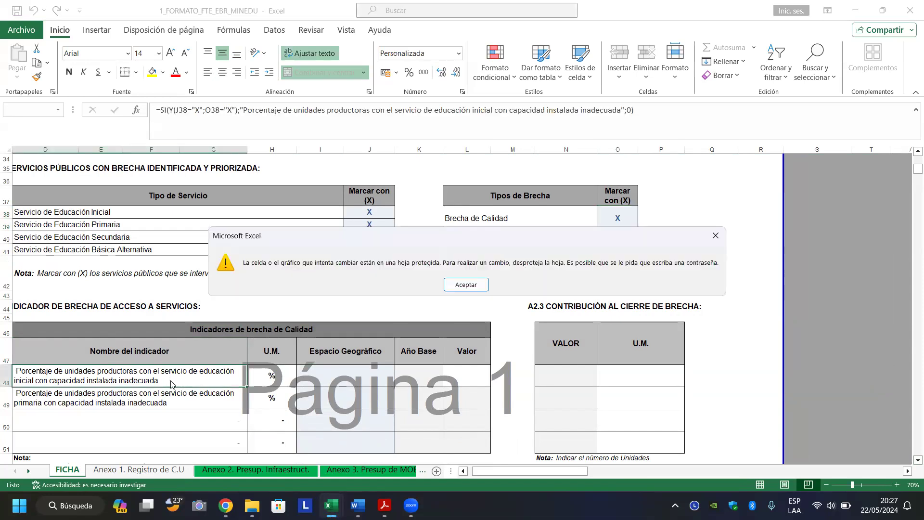
key("Escape")
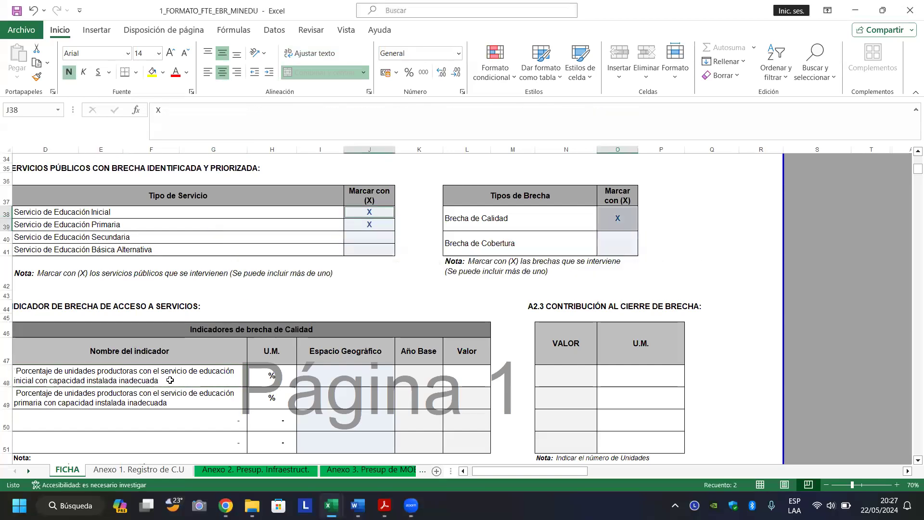
key("ctrl+Home")
key("Right")
key("Right")
key("Right")
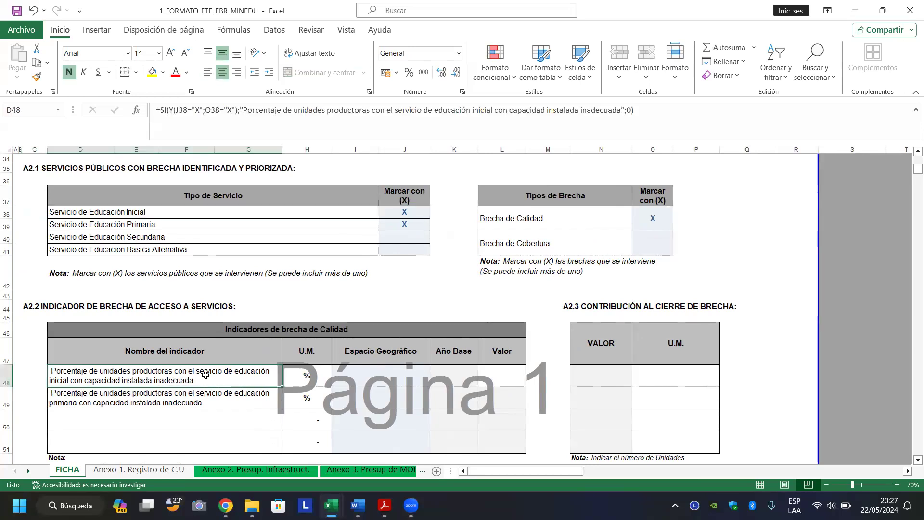
Inspect and compare the formulas behind the inicial and primaria indicator names in D48 and D49.
left_click(205, 376)
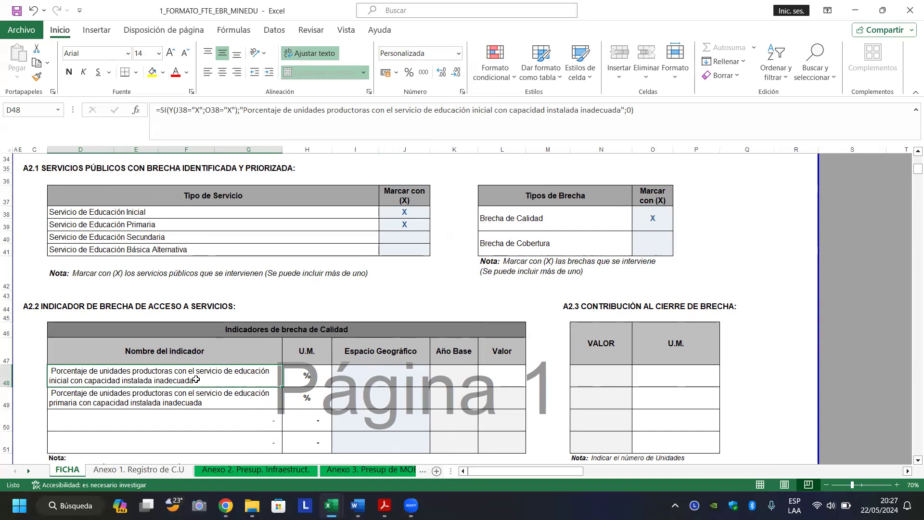
left_click(179, 400)
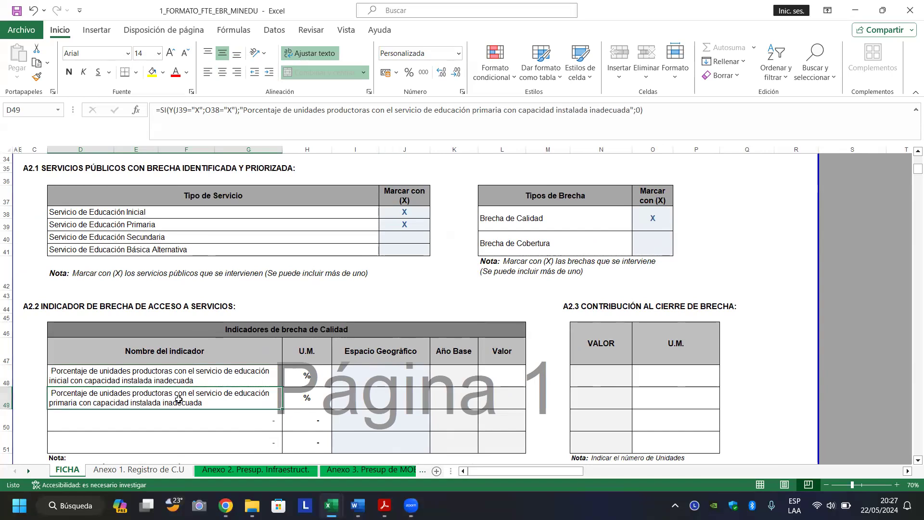
left_click(220, 378)
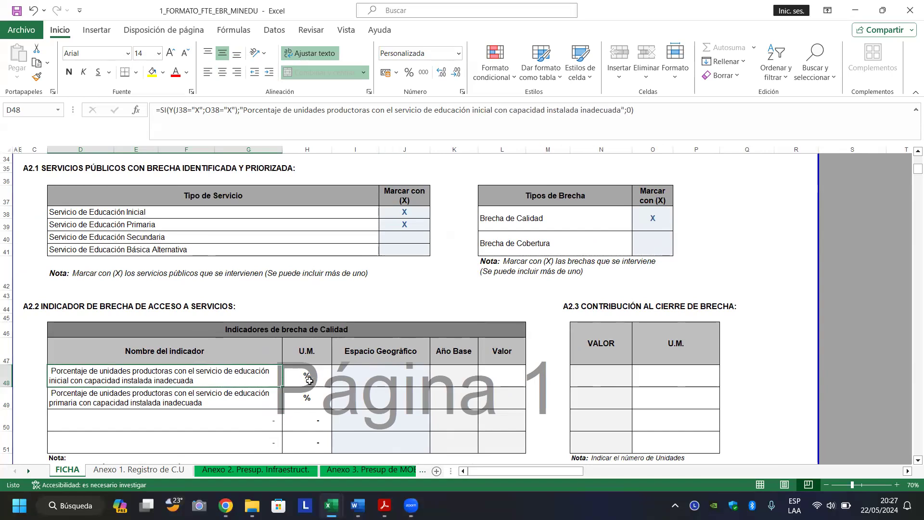
left_click(378, 381)
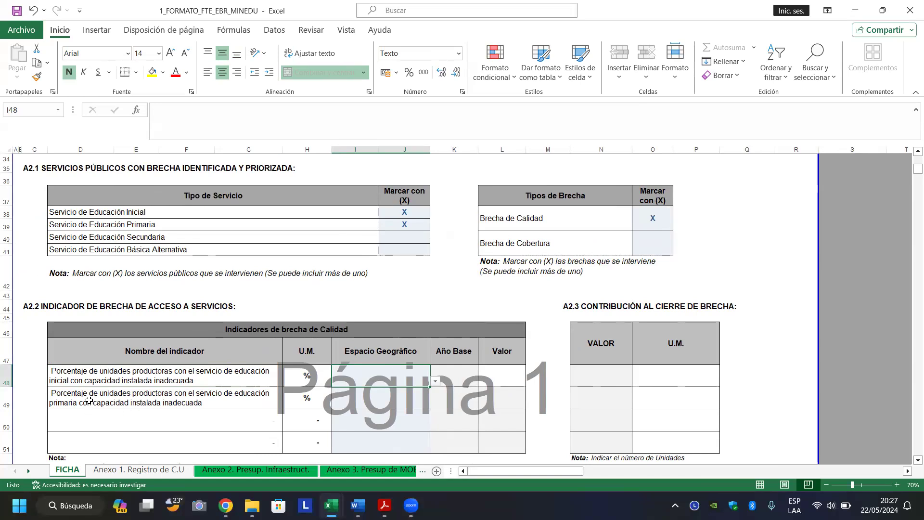
left_click(144, 380)
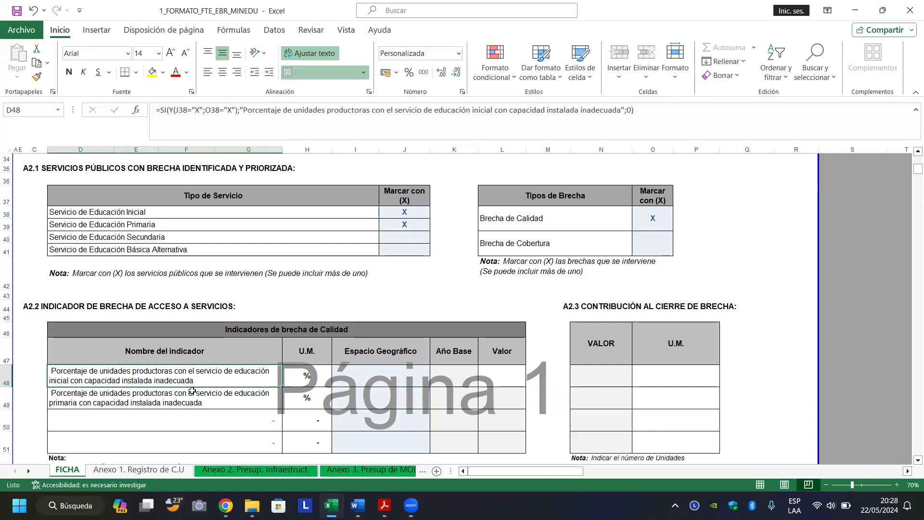
right_click(149, 402)
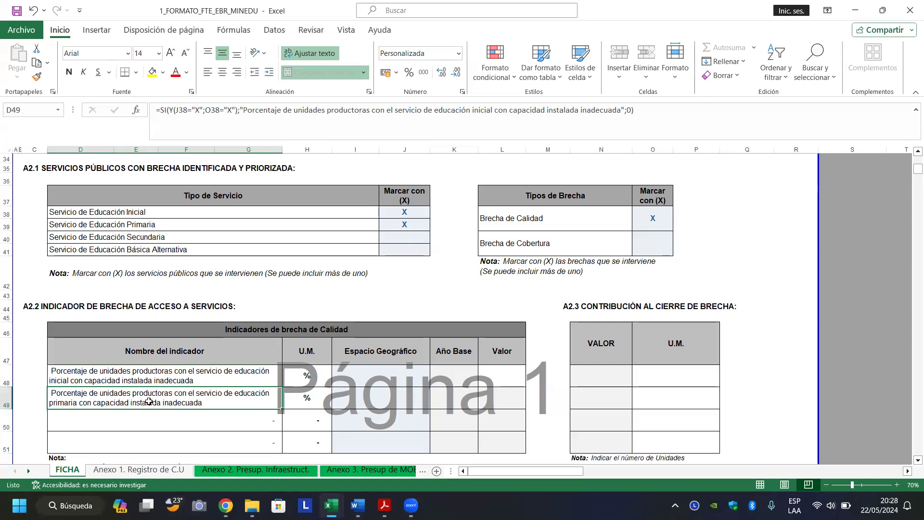
left_click(98, 396)
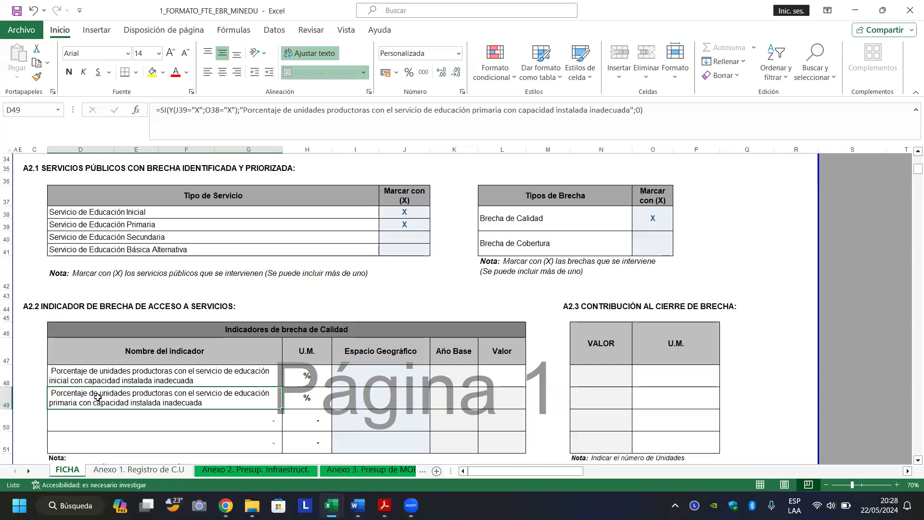
scroll(122, 419, "up", 1)
scroll(122, 419, "right", 1)
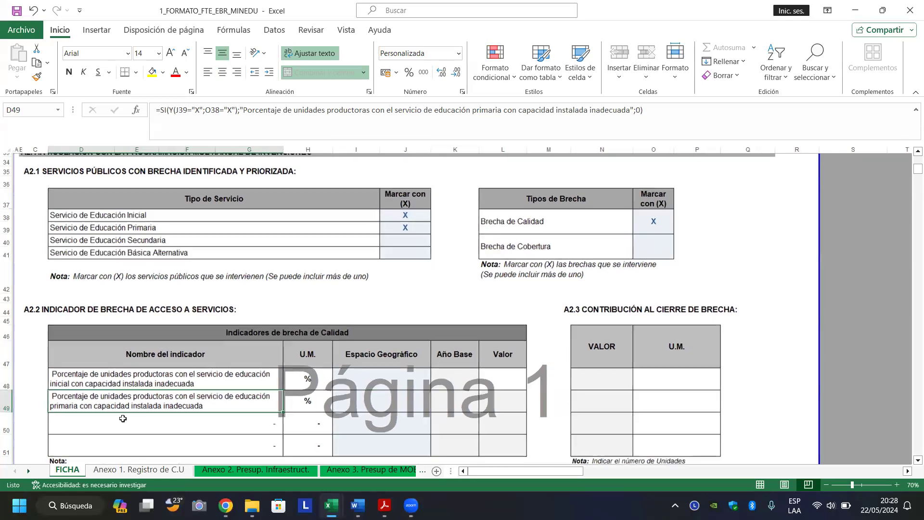
left_click(214, 375)
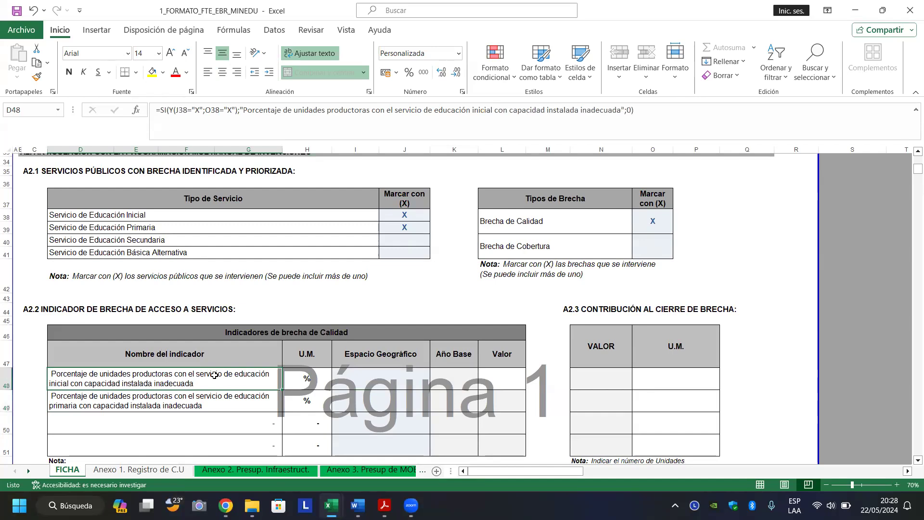
left_click(199, 398)
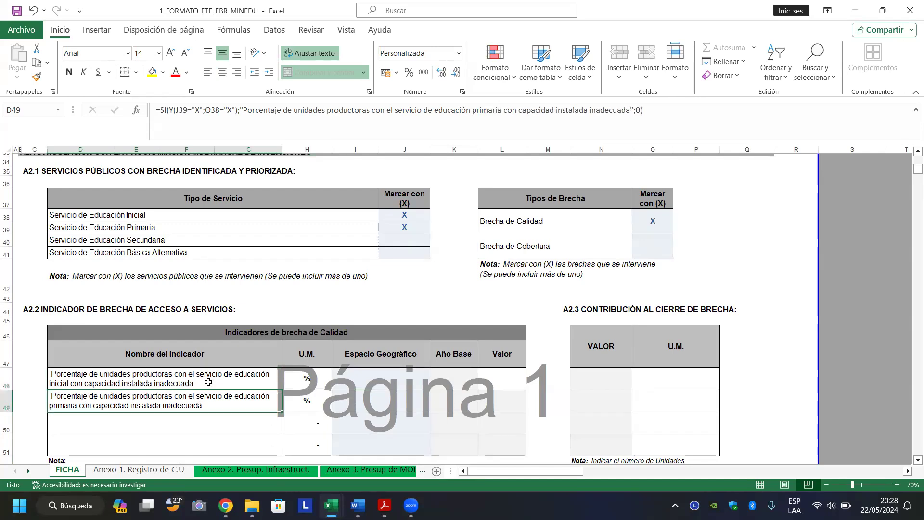
left_click(210, 380)
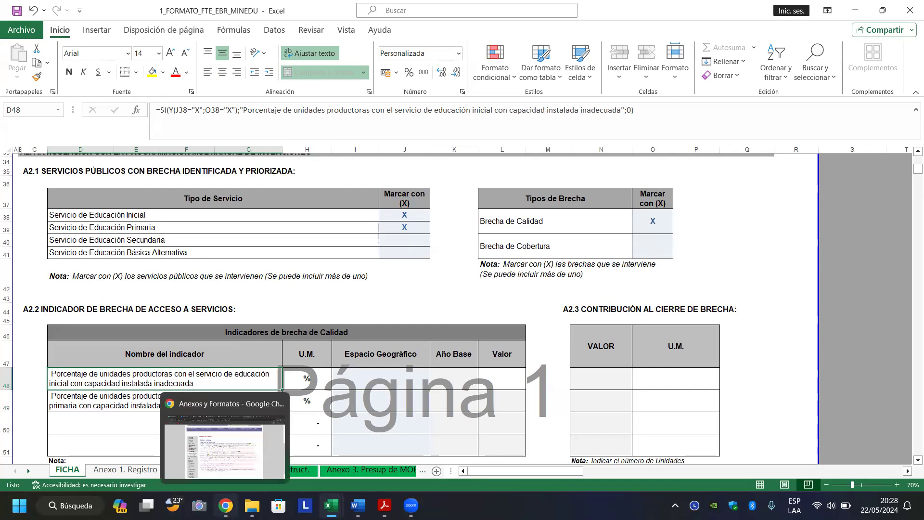
left_click(226, 505)
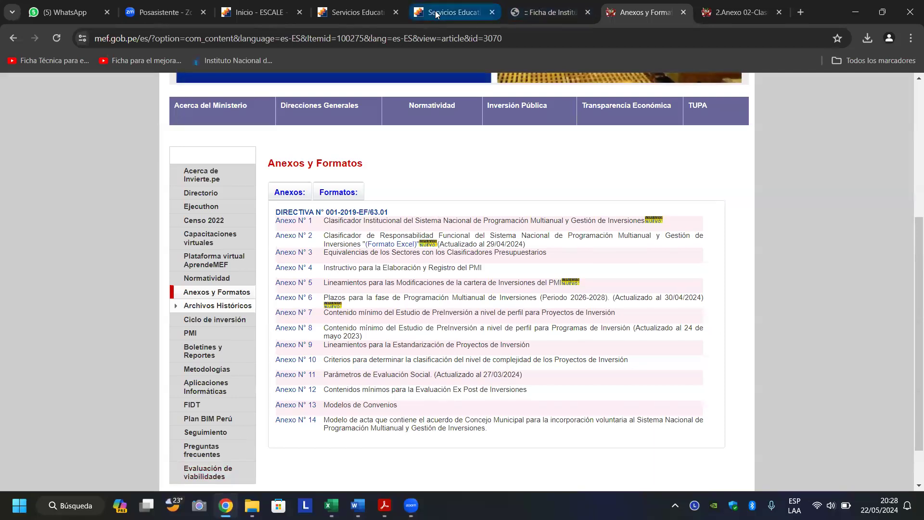
left_click(447, 12)
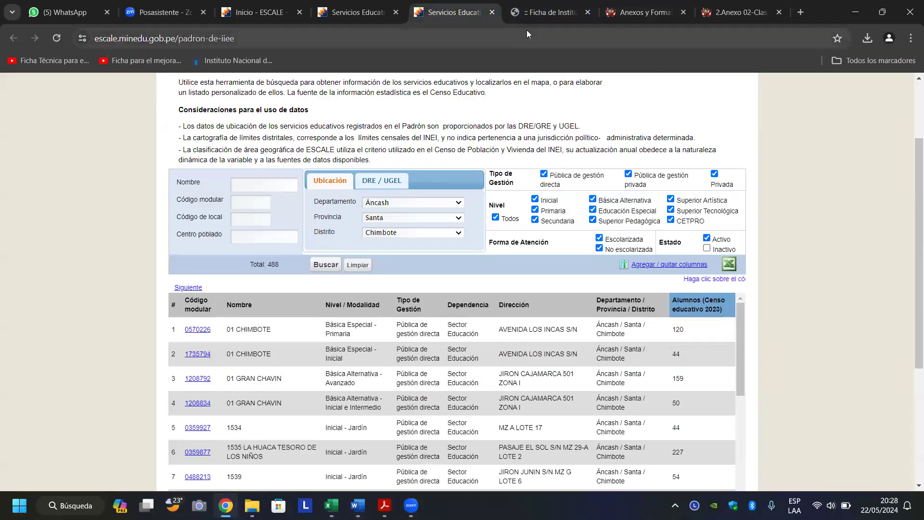
left_click(544, 14)
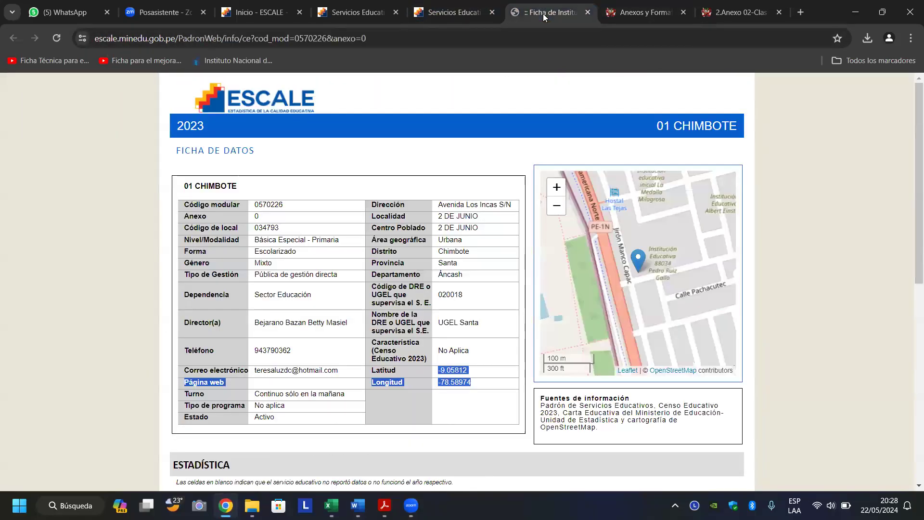
left_click(436, 14)
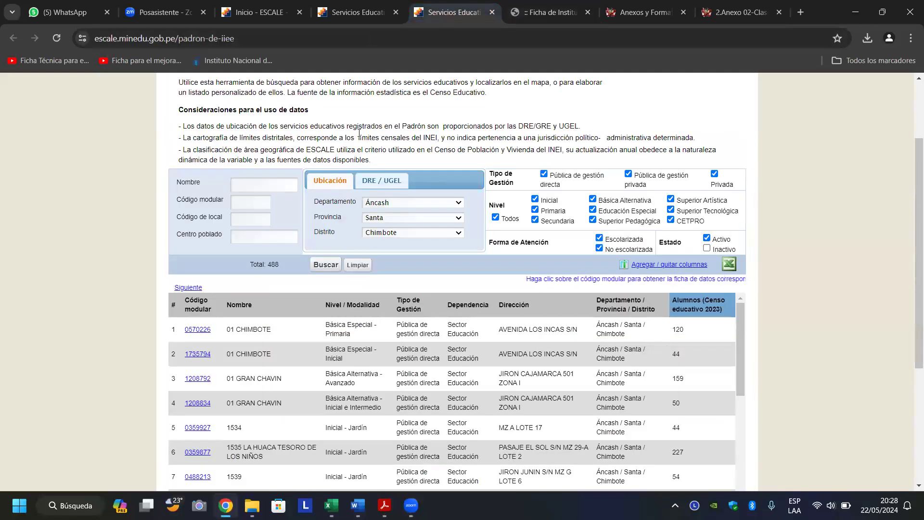
left_click(198, 354)
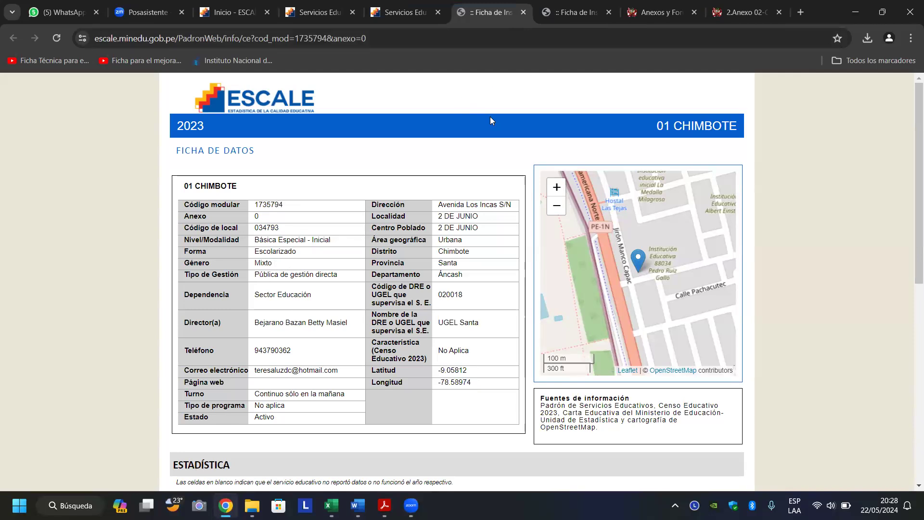
left_click(332, 503)
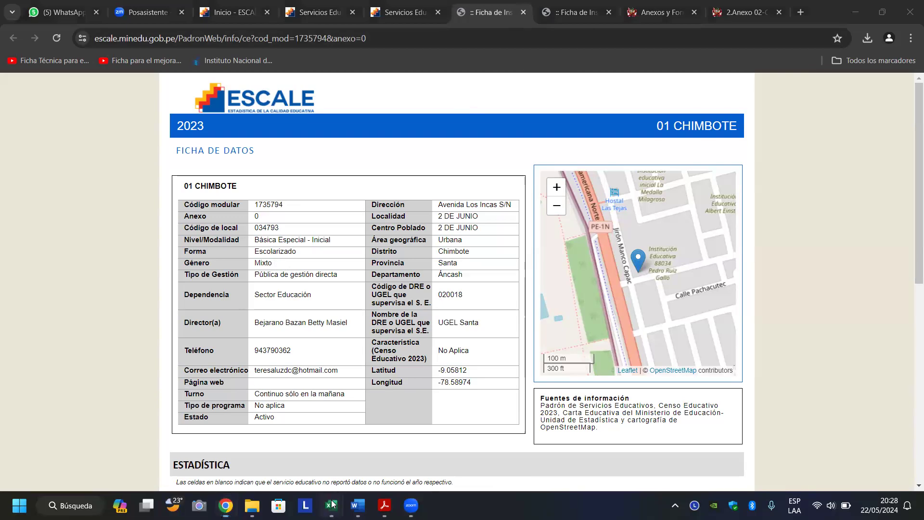
left_click(250, 443)
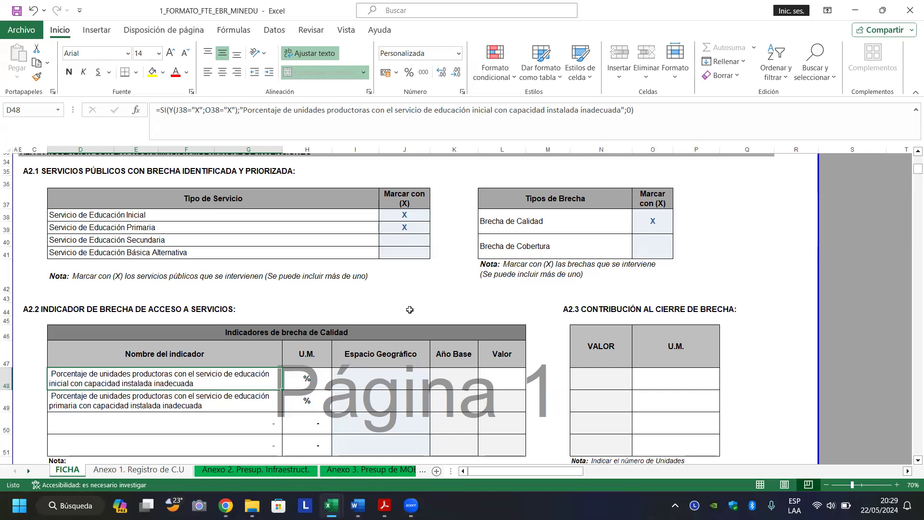
left_click(409, 310)
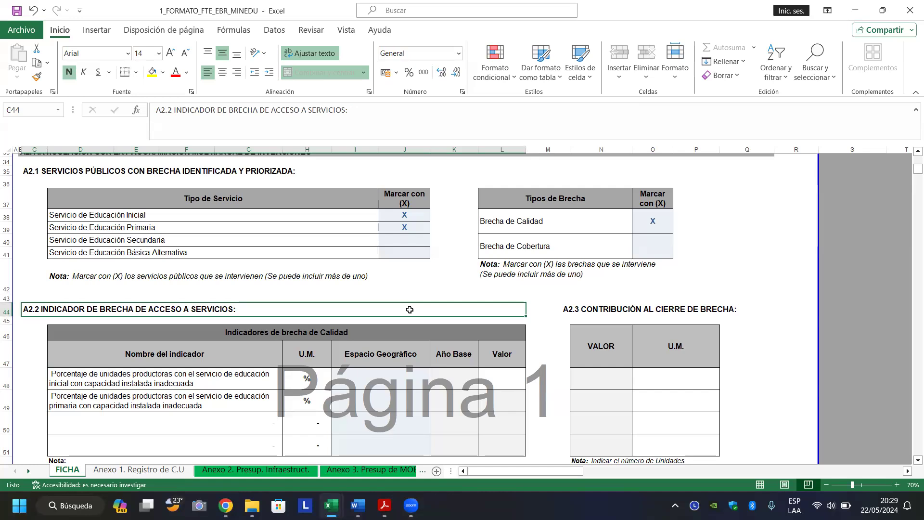
key("Page_Down")
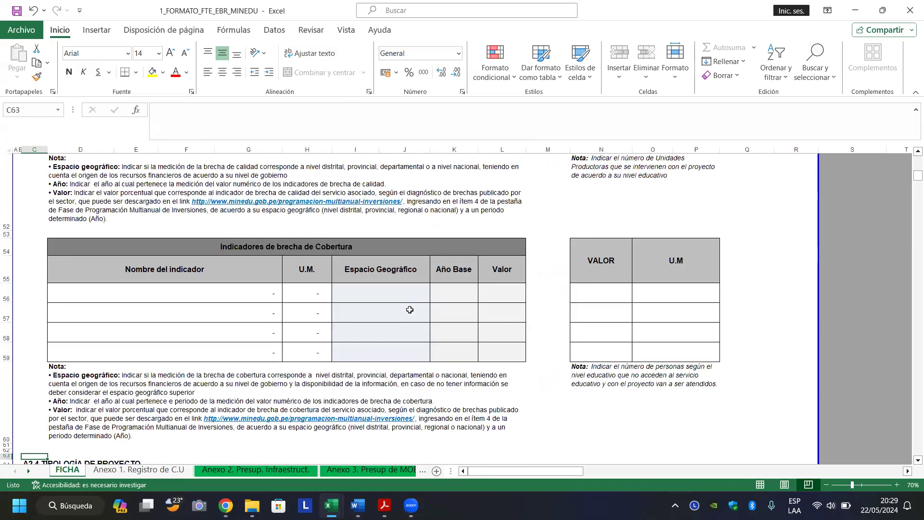
key("Page_Down")
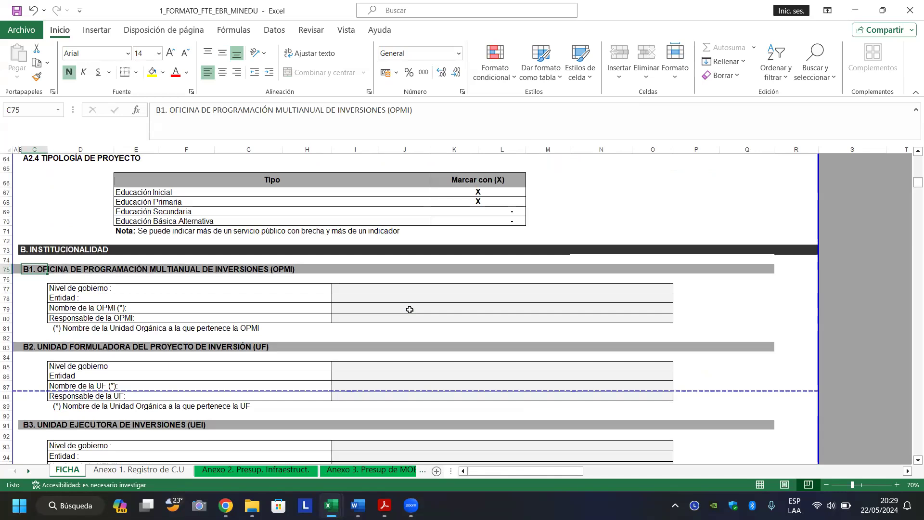
key("Page_Up")
key("Page_Up")
key("Page_Up")
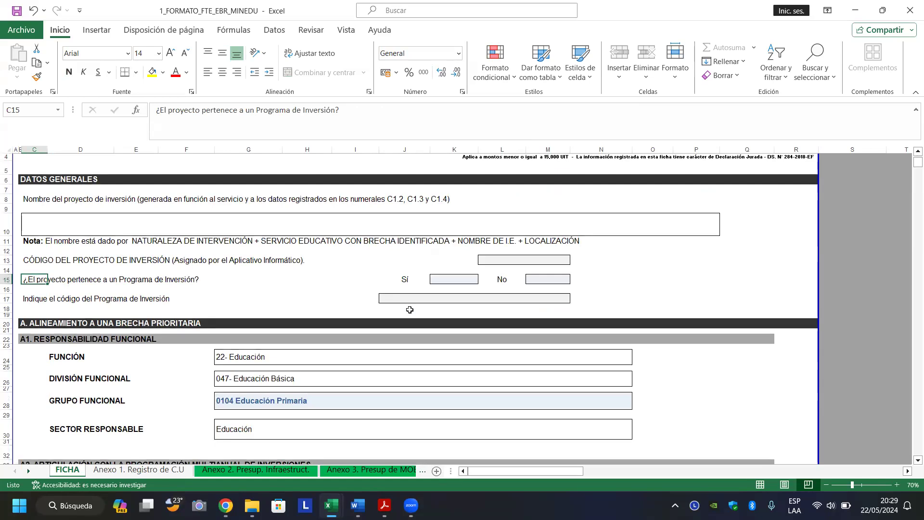
key("Page_Down")
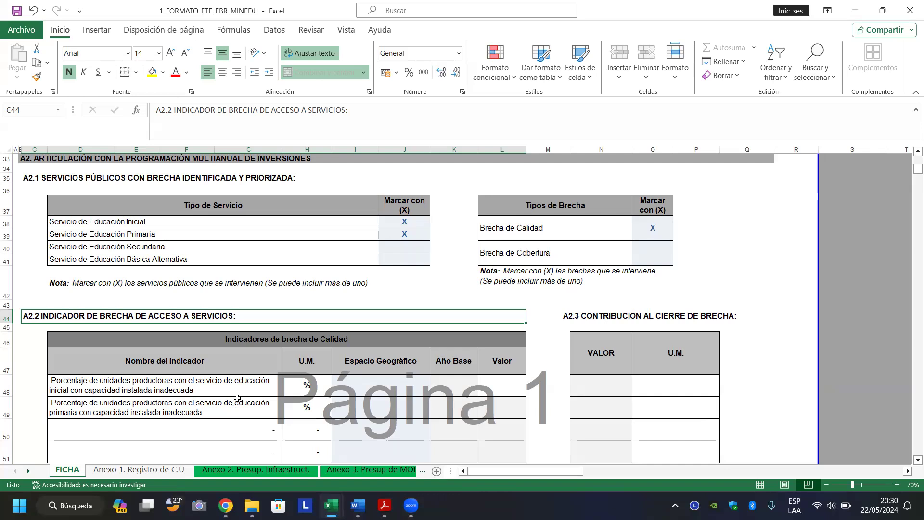
Pick Nacional from the Espacio Geográfico dropdowns in I48 and I49.
left_click(370, 385)
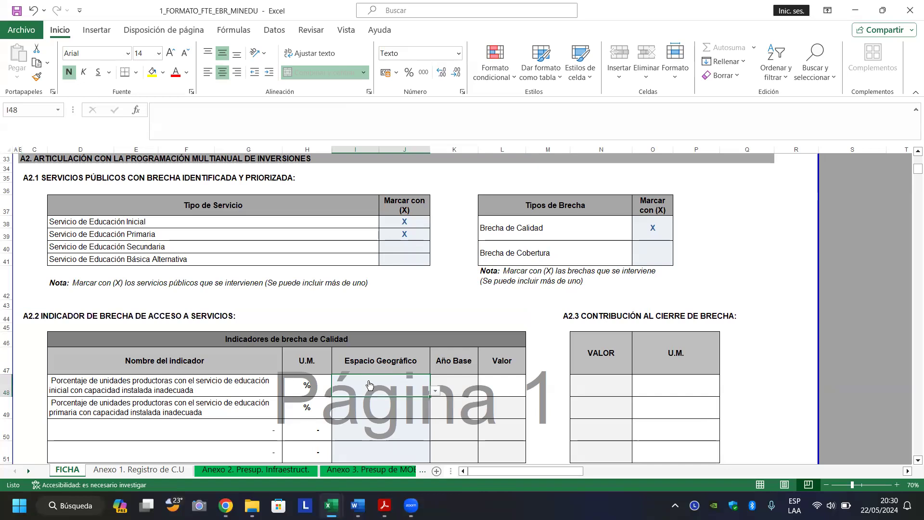
left_click(436, 392)
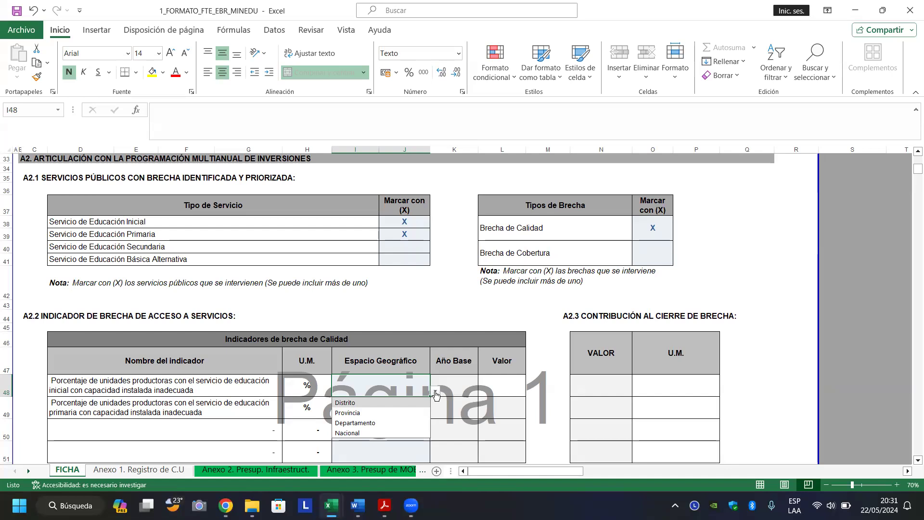
left_click(356, 432)
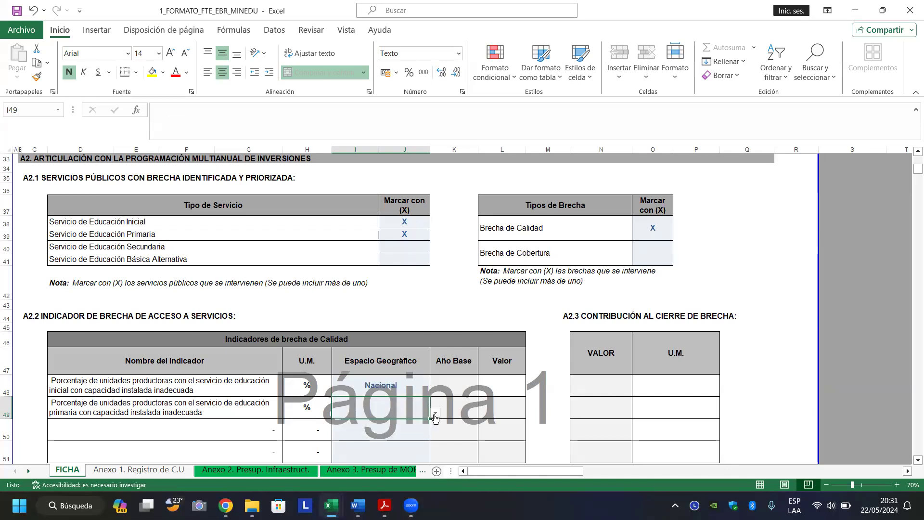
left_click(435, 413)
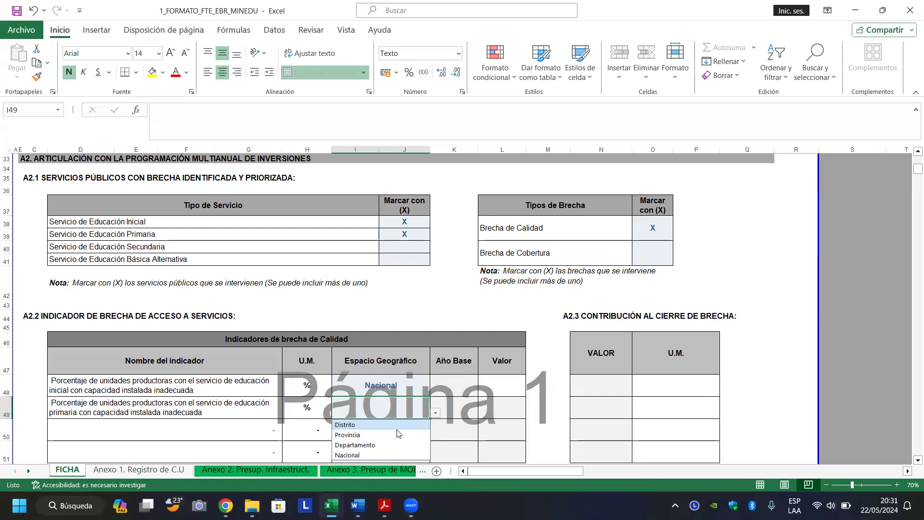
left_click(370, 455)
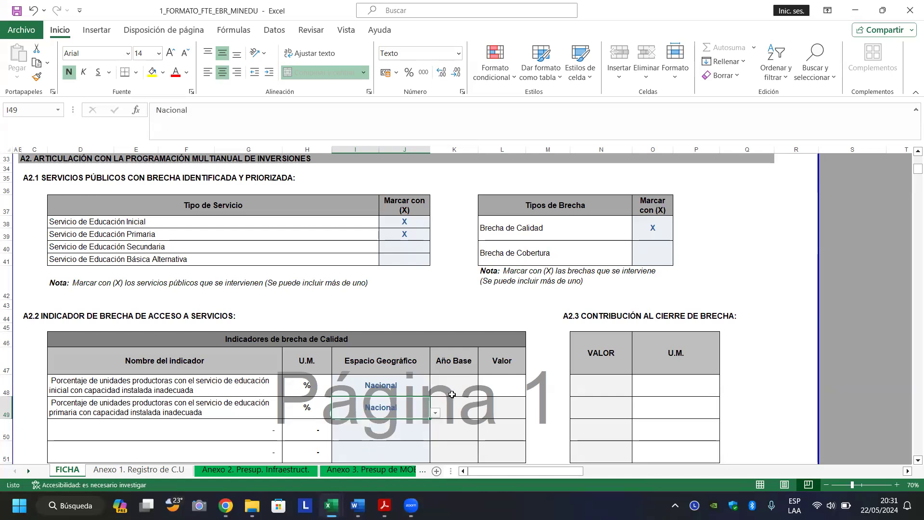
left_click(454, 384)
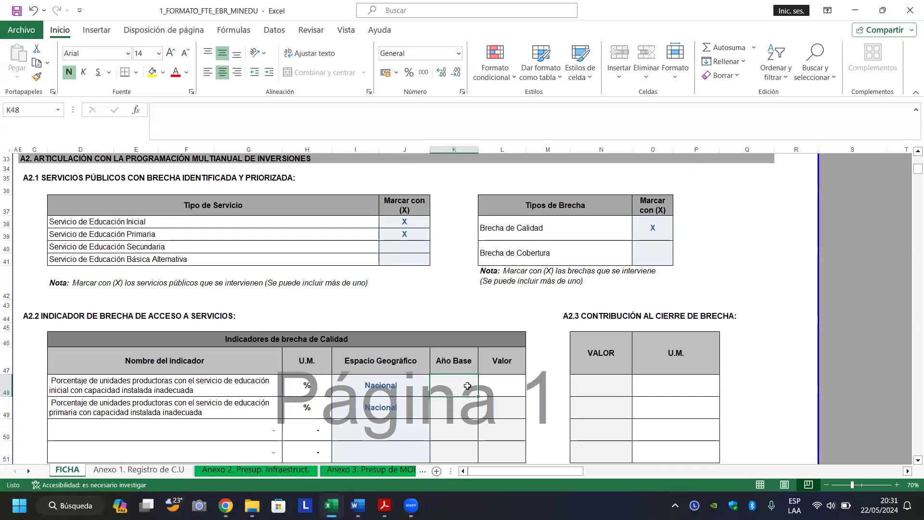
Move among the Año Base and Valor cells of the two quality-gap indicator rows.
left_click(501, 382)
left_click(447, 380)
left_click(444, 410)
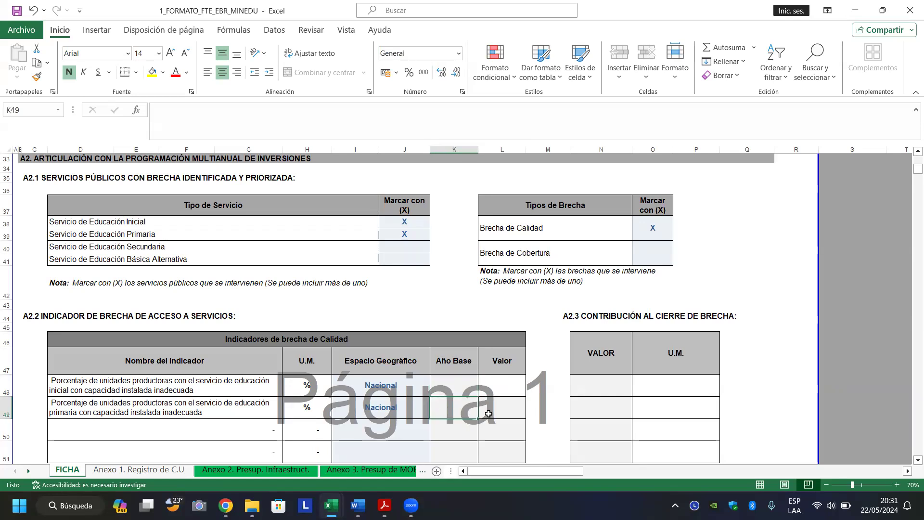
left_click(489, 413)
left_click(502, 385)
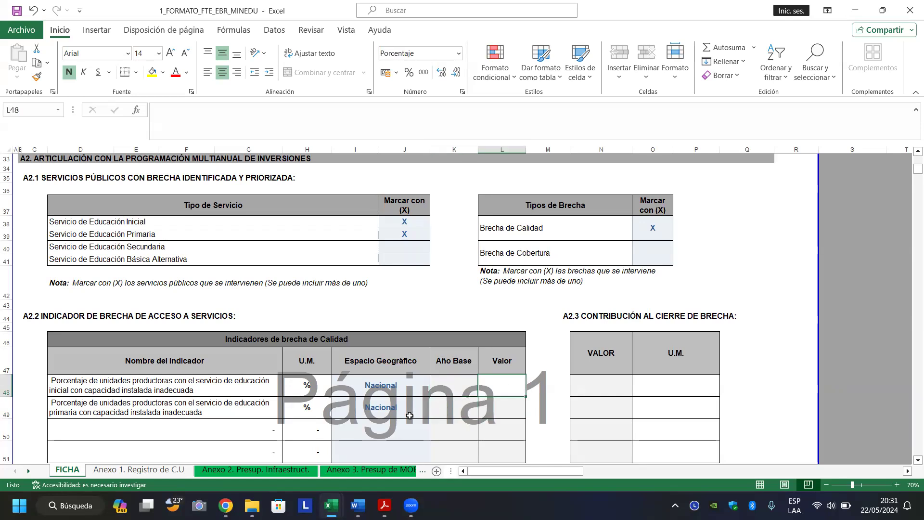
mouse_move(331, 506)
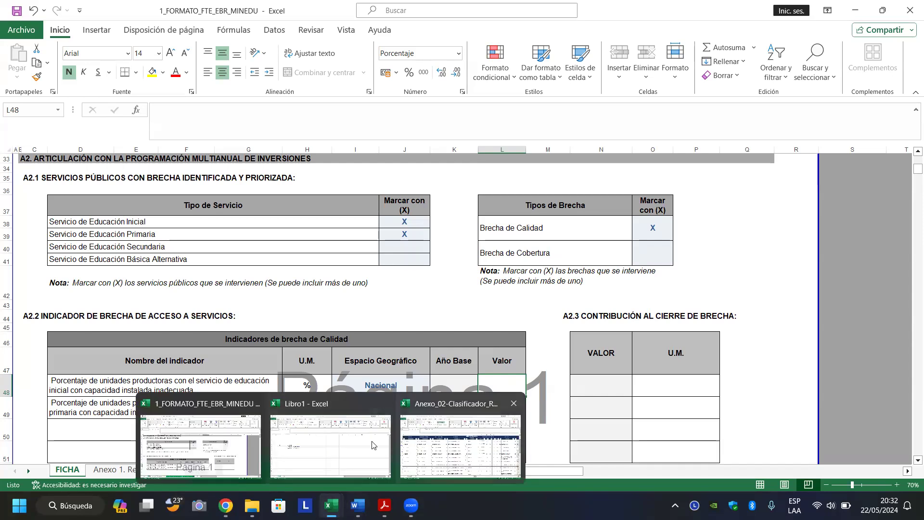
Enter 2021 as the Año Base in K48 and K49.
left_click(445, 384)
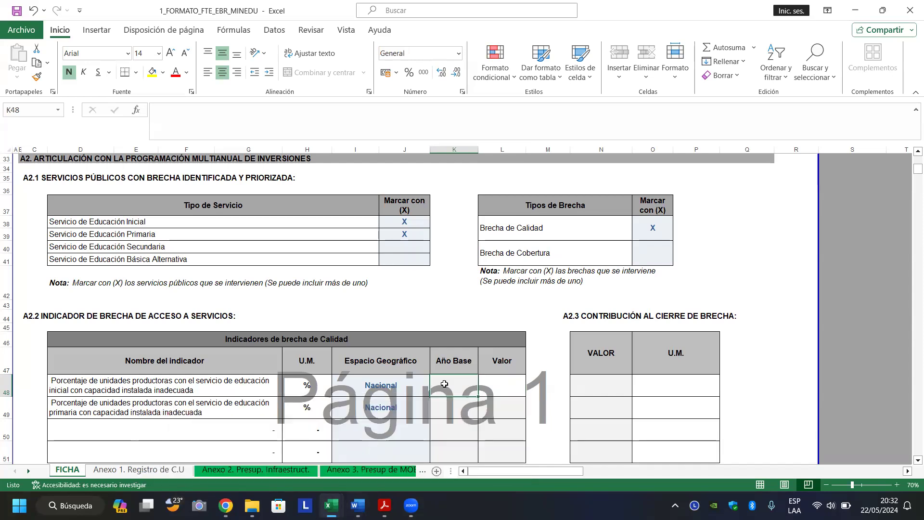
type("202")
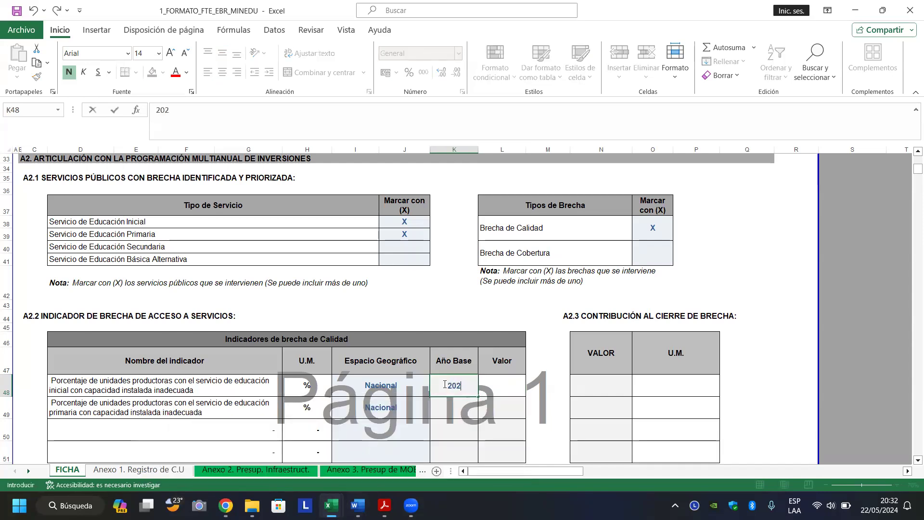
type("1")
key("Return")
type("2021")
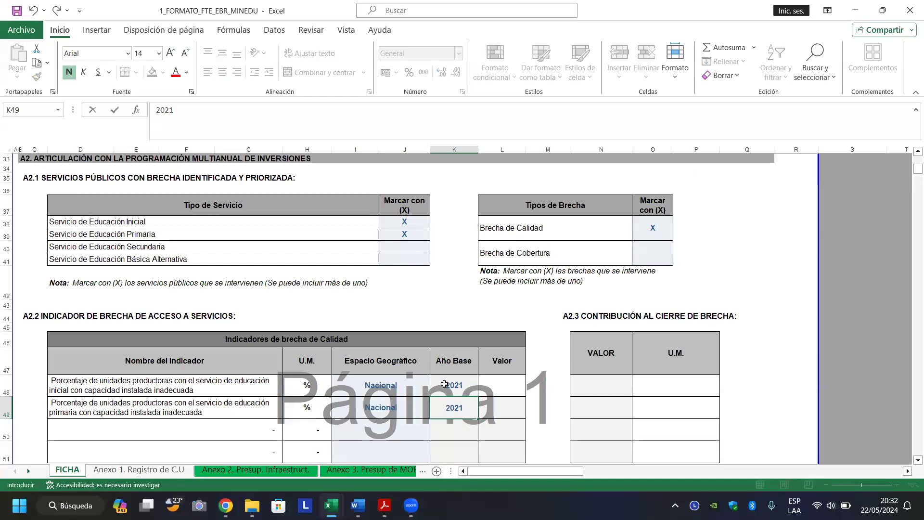
key("Return")
key("Up")
key("Up")
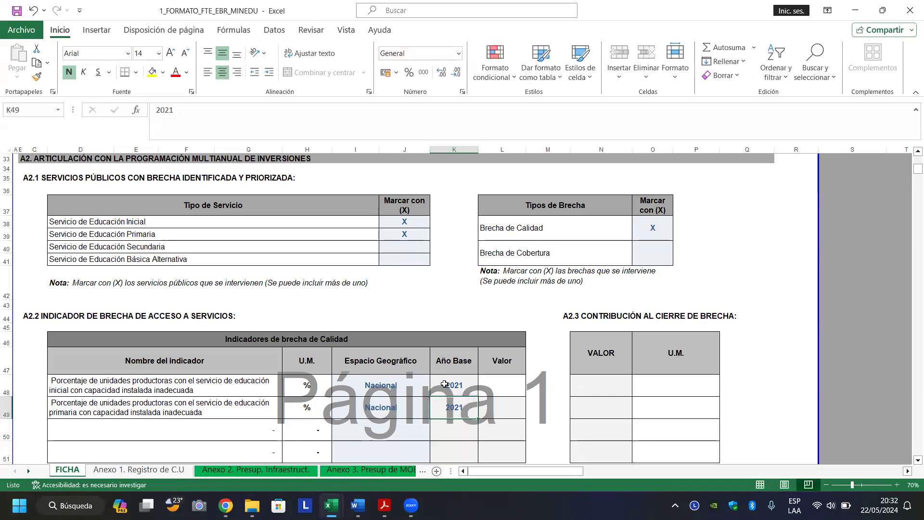
key("Right")
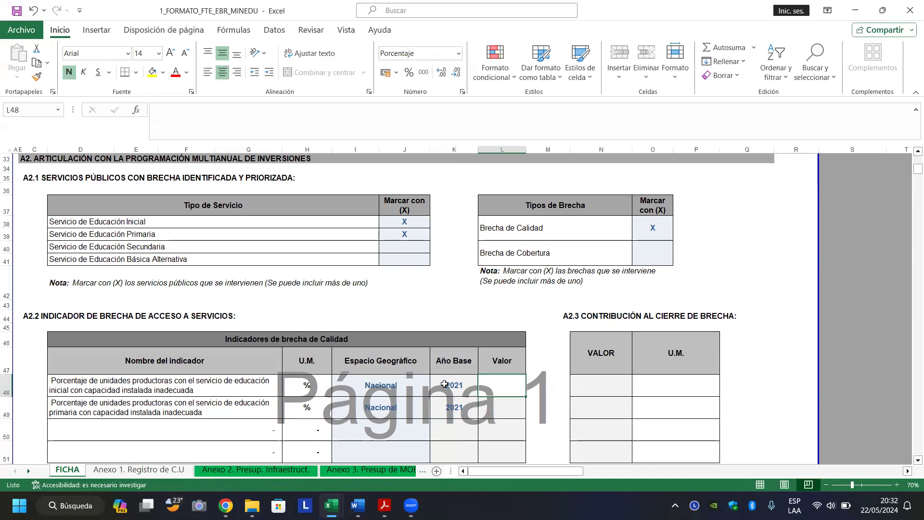
mouse_move(330, 505)
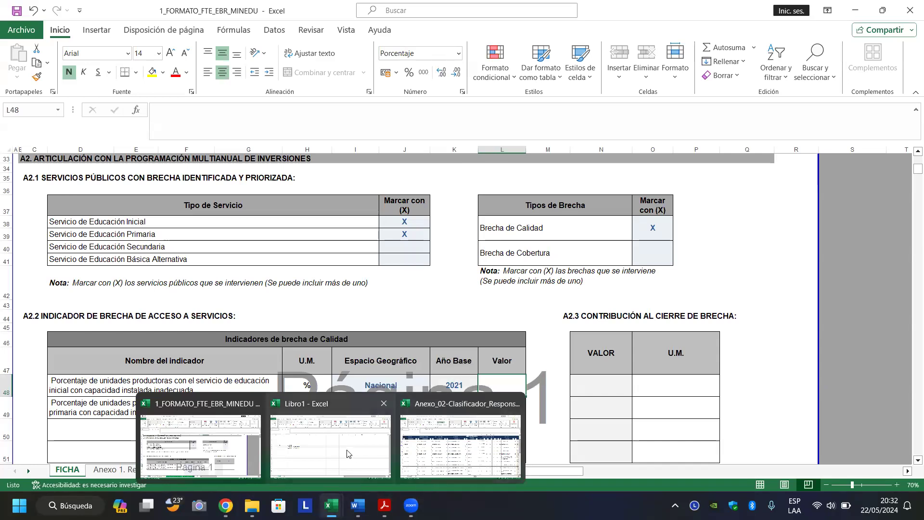
mouse_move(384, 505)
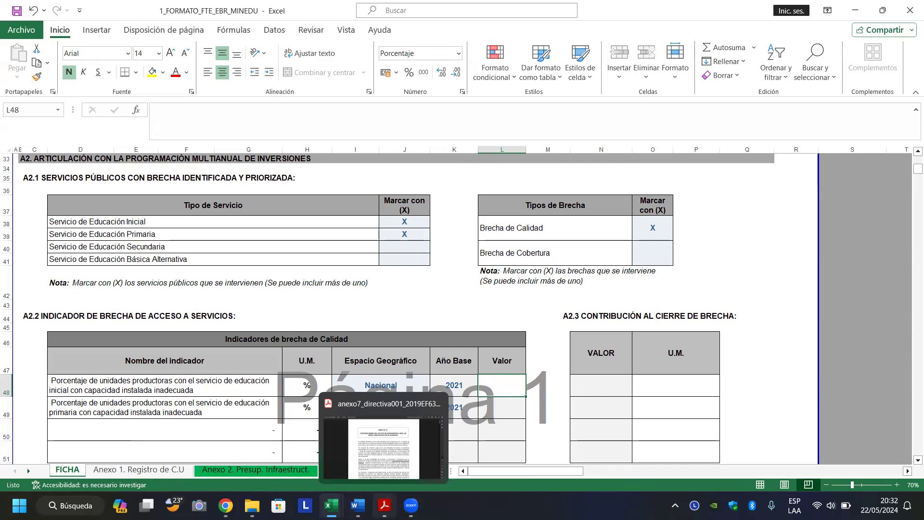
In File Explorer, go into FICHAS_TECNICAS > CASO_PRACTICO and open 1_FORMATO_FTE_EBR_MINEDU_0560_FINAL.
left_click(252, 505)
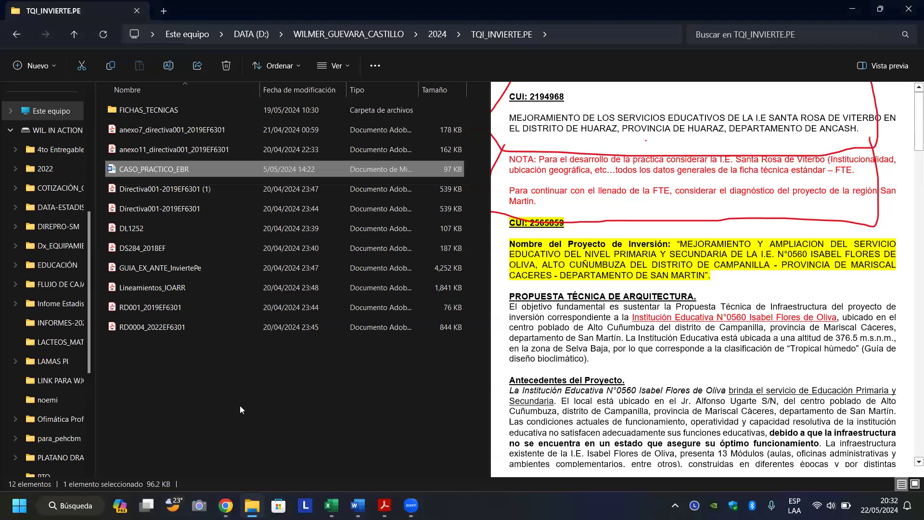
double_click(143, 108)
double_click(143, 110)
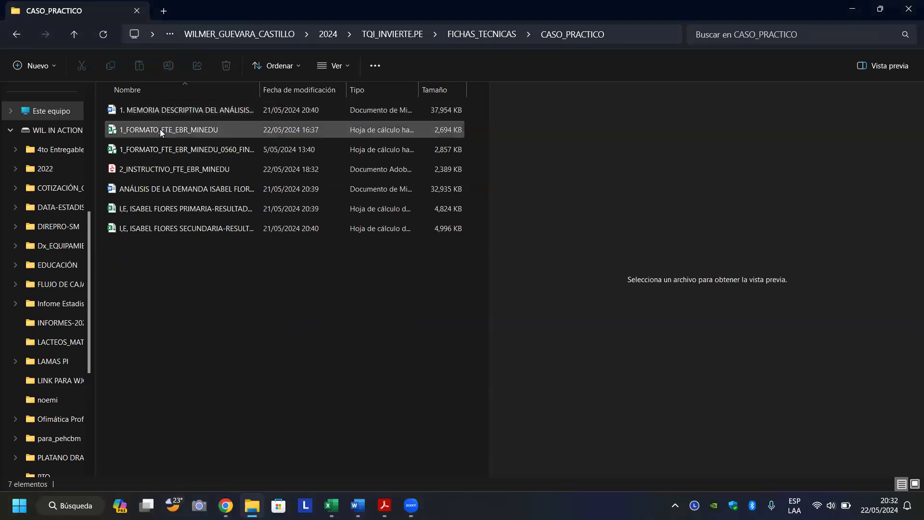
left_click(156, 139)
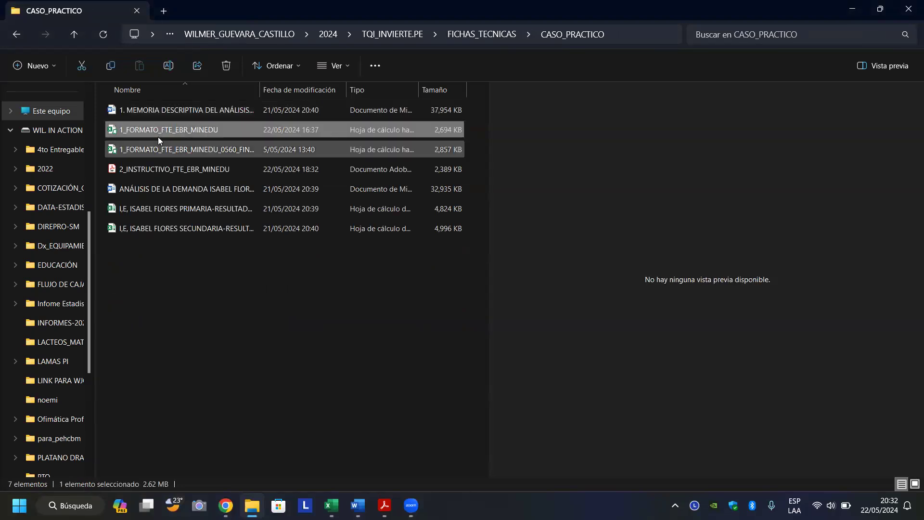
left_click(158, 141)
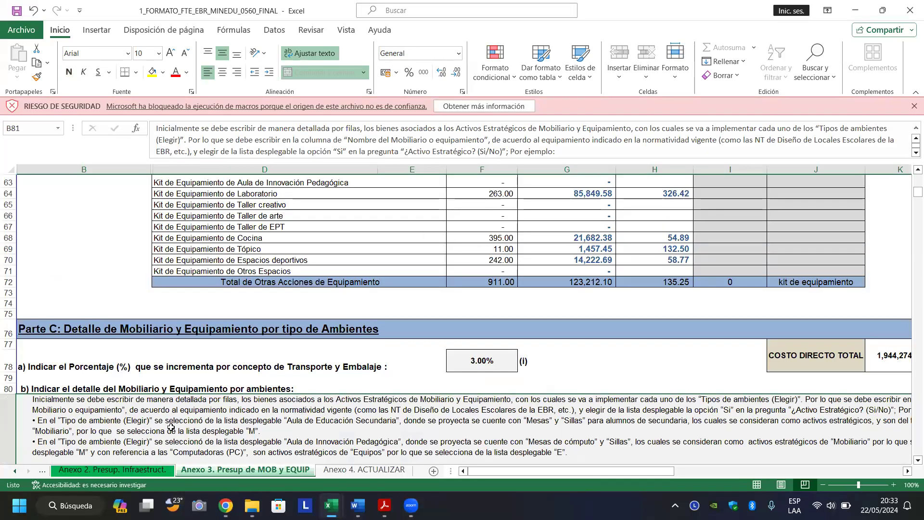
On the reference FICHA sheet, page down to the indicator tables showing values 98.73 and 98.42.
left_click(15, 472)
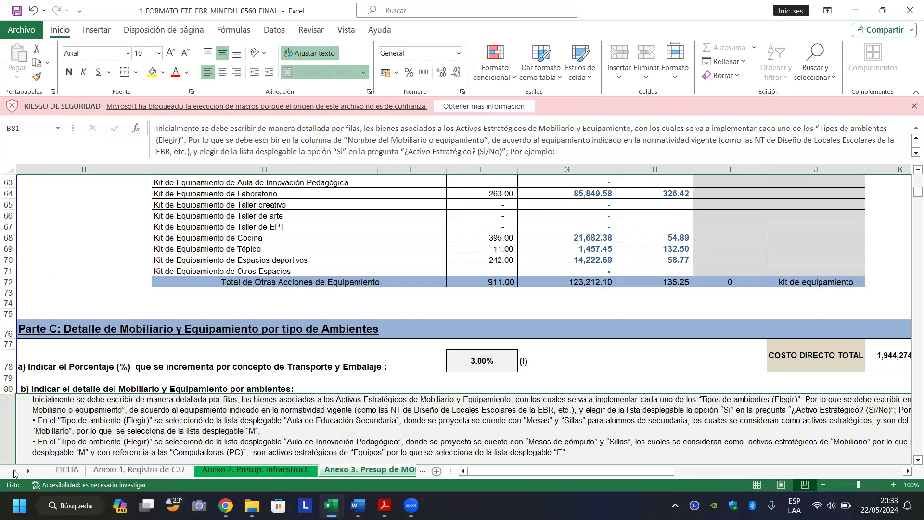
left_click(66, 471)
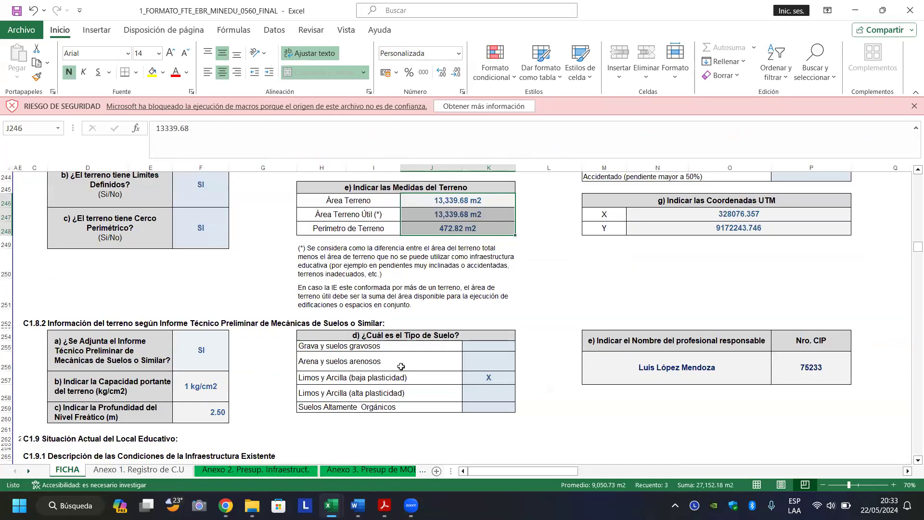
left_click(461, 298)
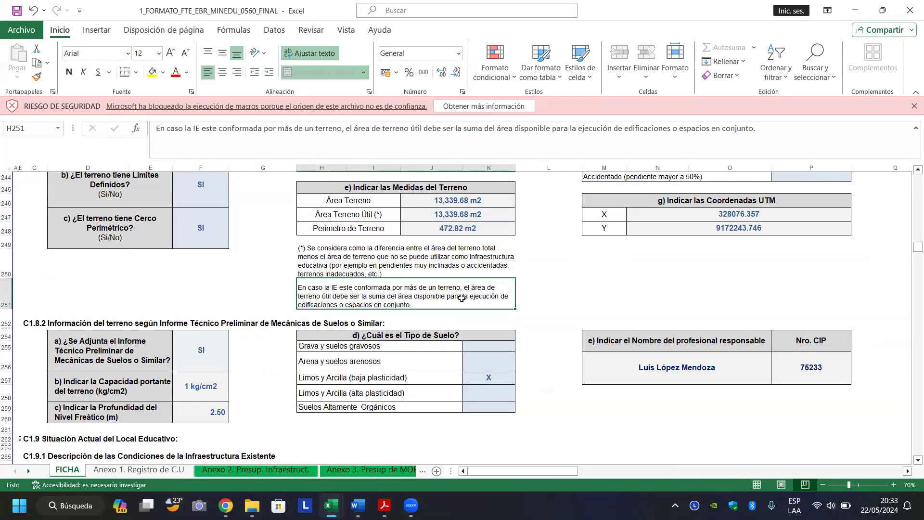
key("ctrl+Home")
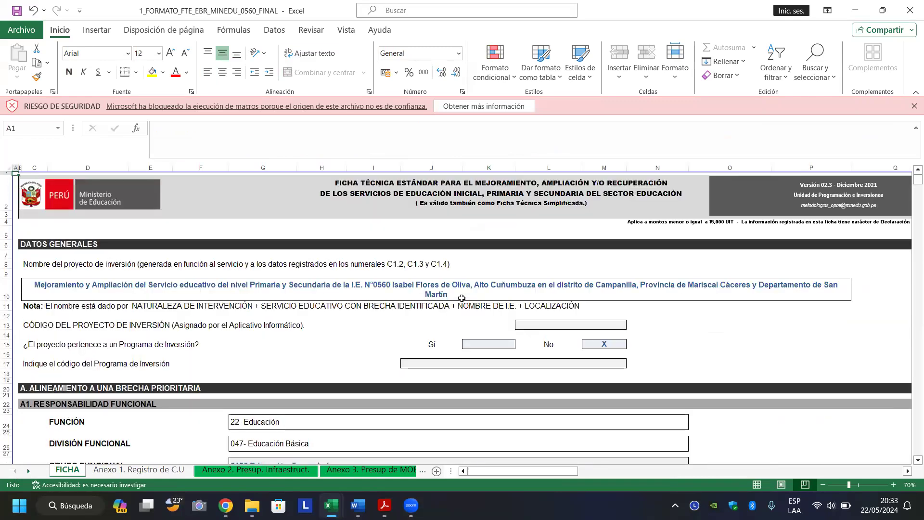
key("Page_Down")
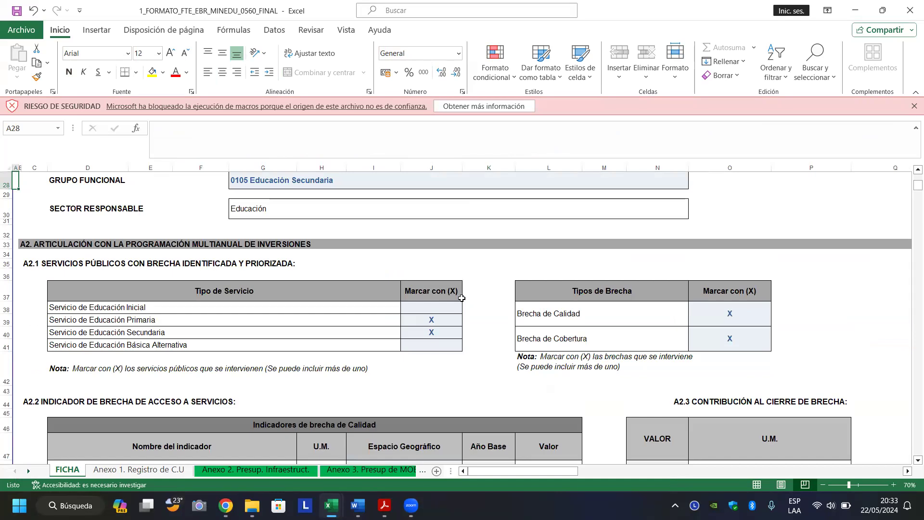
key("Page_Down")
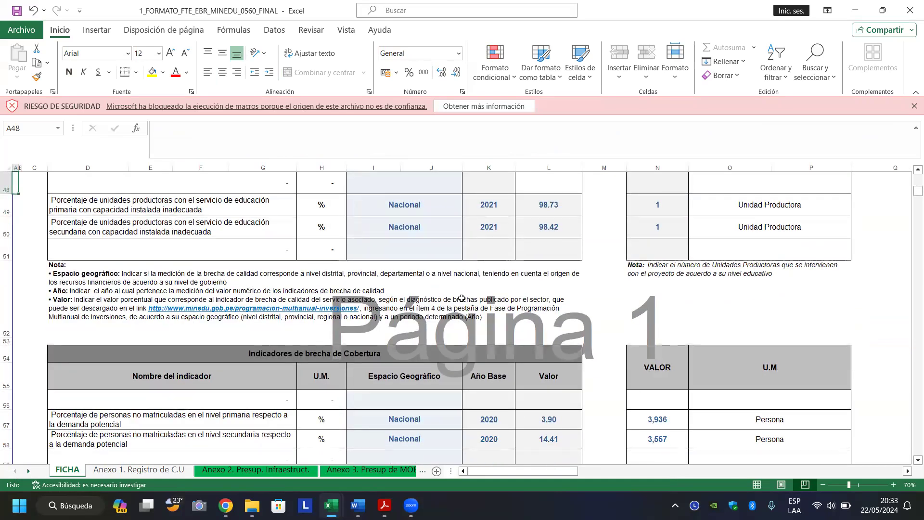
key("Up")
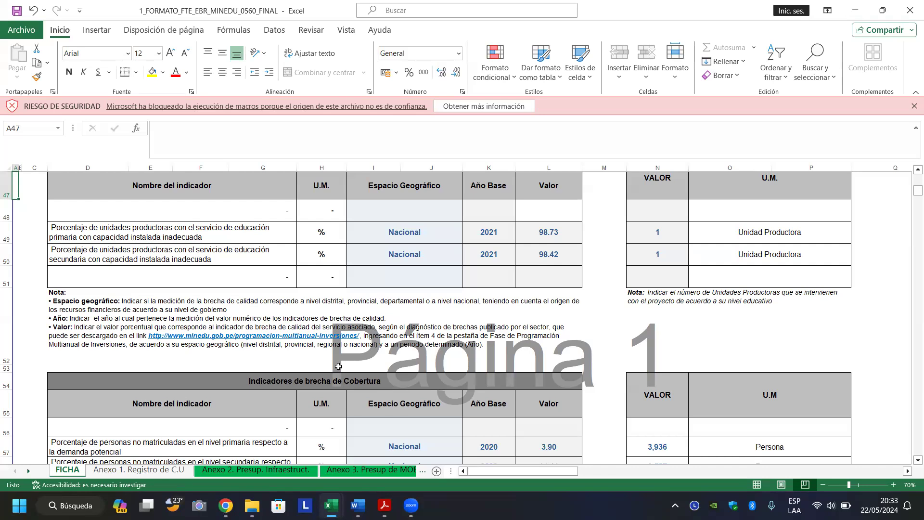
left_click(339, 367)
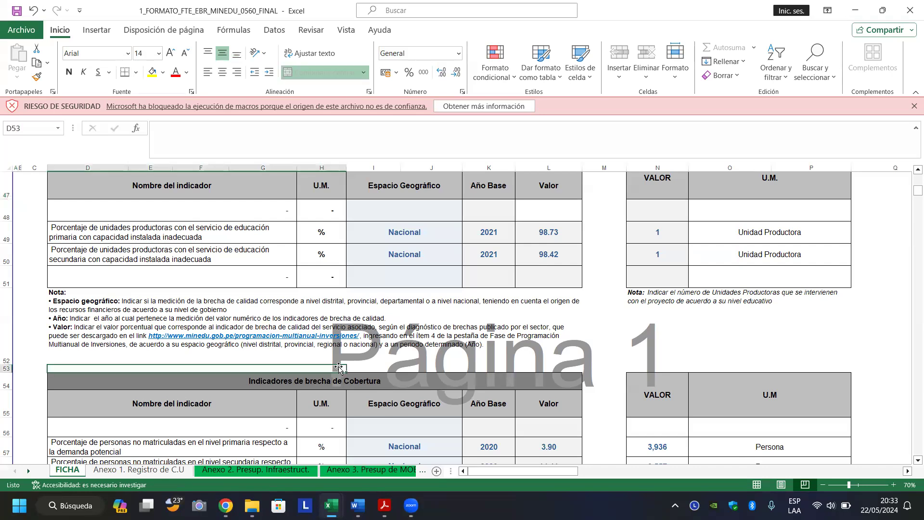
In the working ficha, enter 98.73 in L48 and 98.43 in L49.
mouse_move(329, 503)
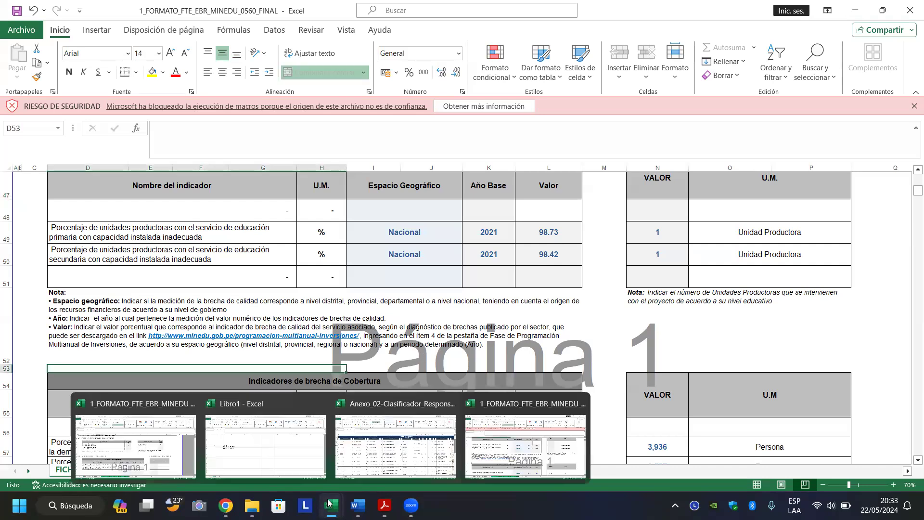
left_click(135, 424)
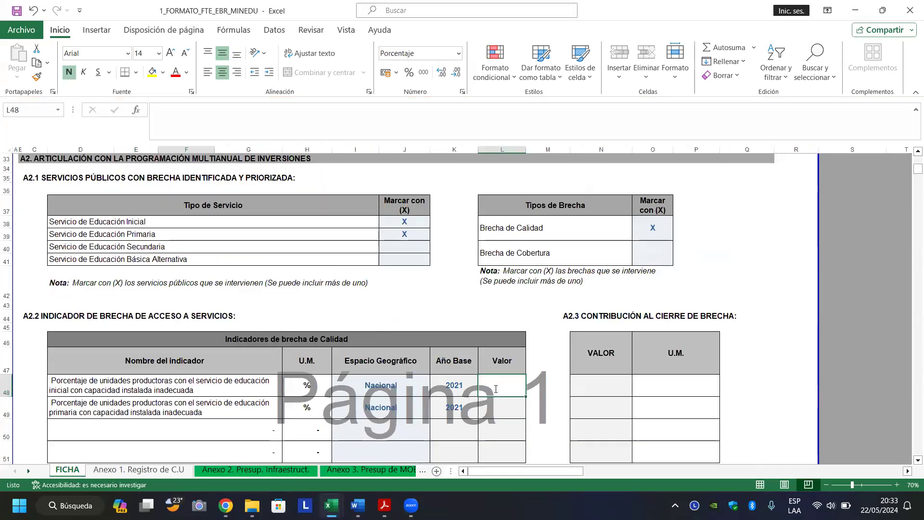
type("98")
type(".73")
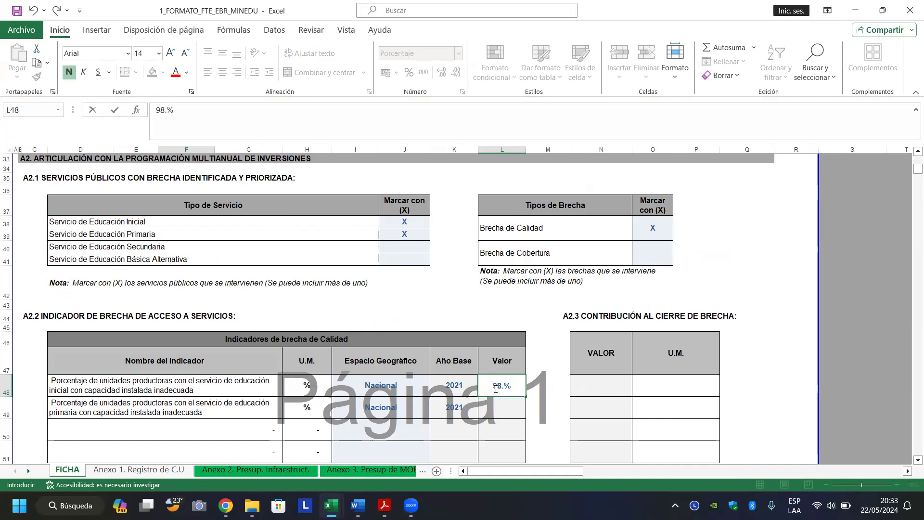
key("Return")
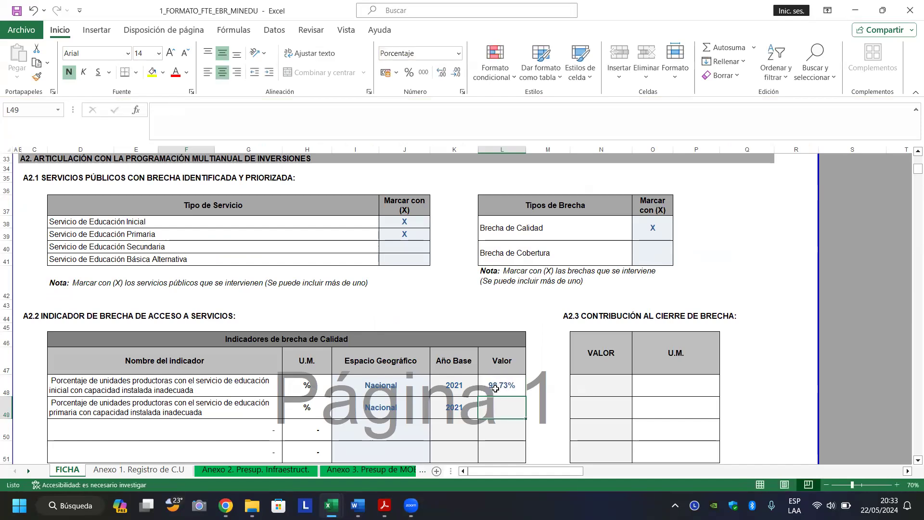
type("98.43")
key("Return")
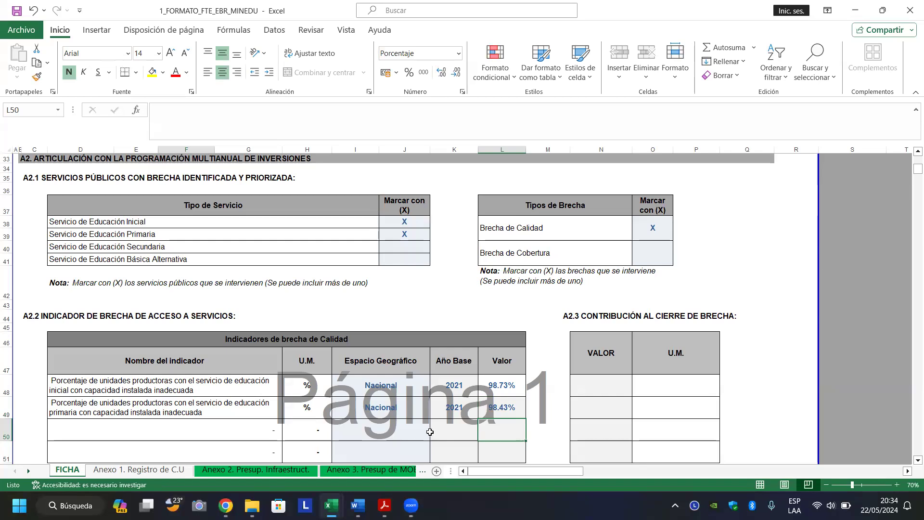
Compare with the finished reference ficha, then return to the working workbook.
mouse_move(330, 498)
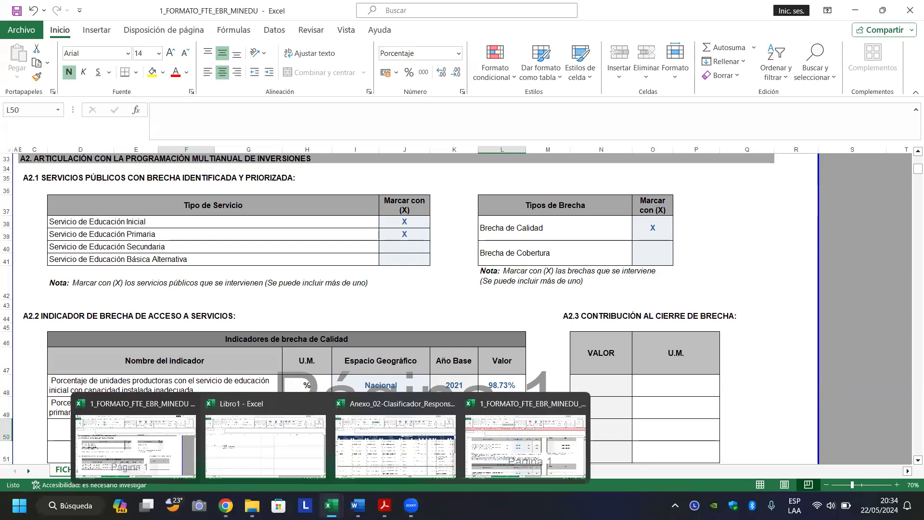
left_click(545, 448)
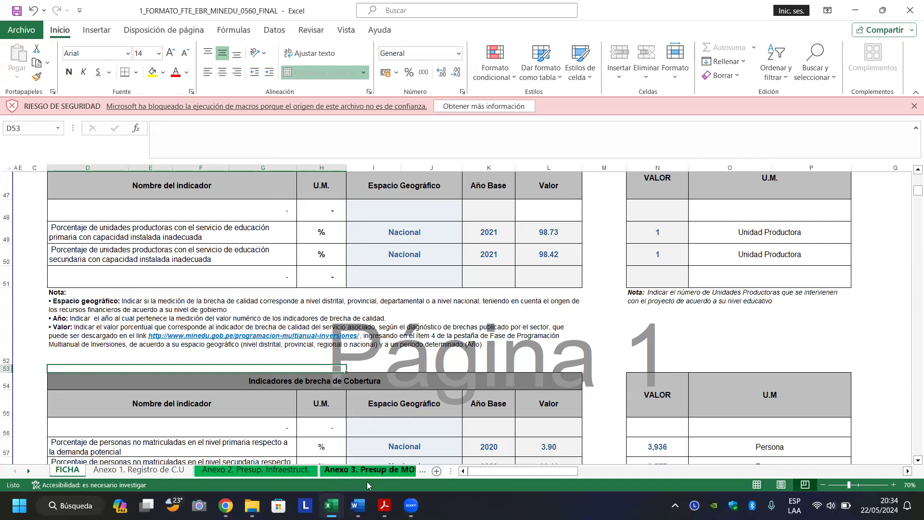
mouse_move(357, 506)
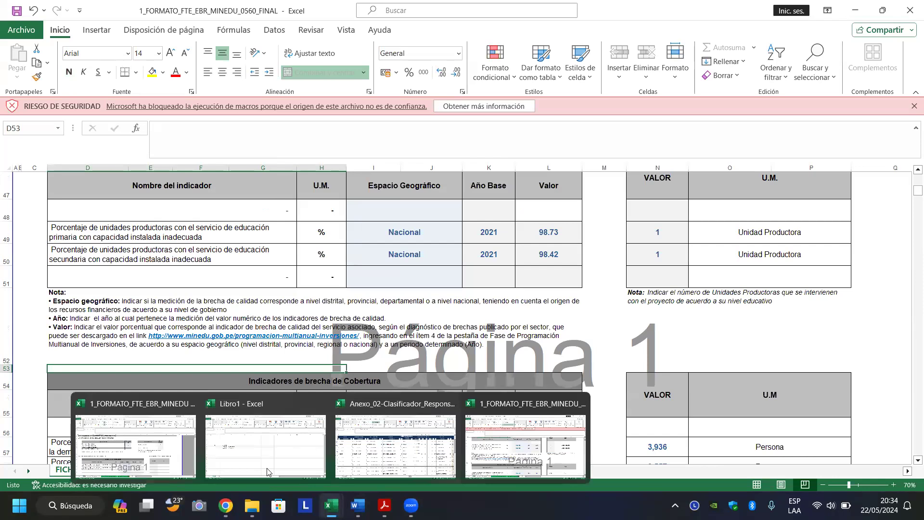
left_click(183, 447)
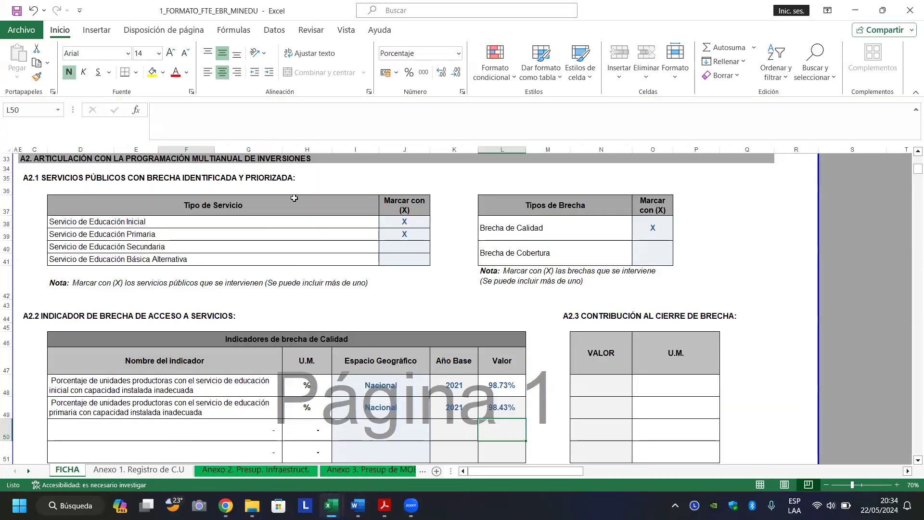
Enter 1 as the gap-closure contribution Valor in N48 and N49.
left_click(596, 386)
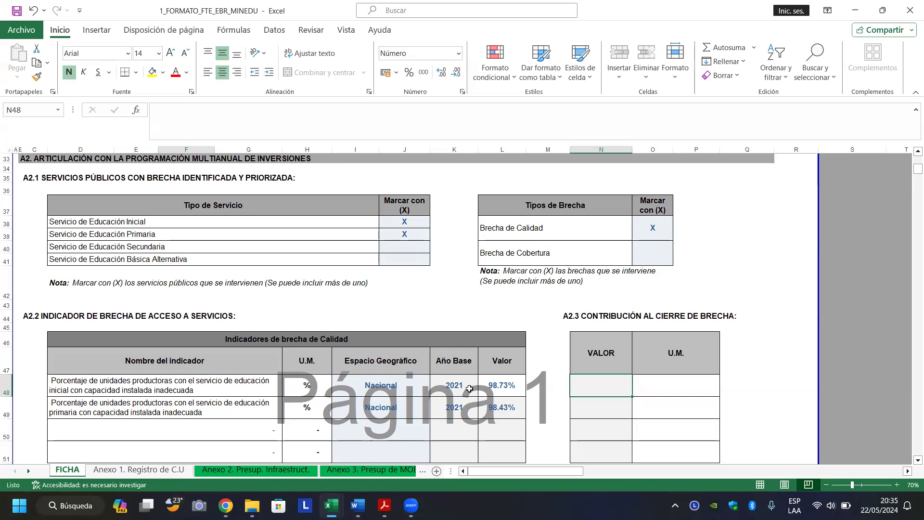
left_click(508, 386)
left_click(601, 390)
type("1")
key("Return")
type("1")
key("Return")
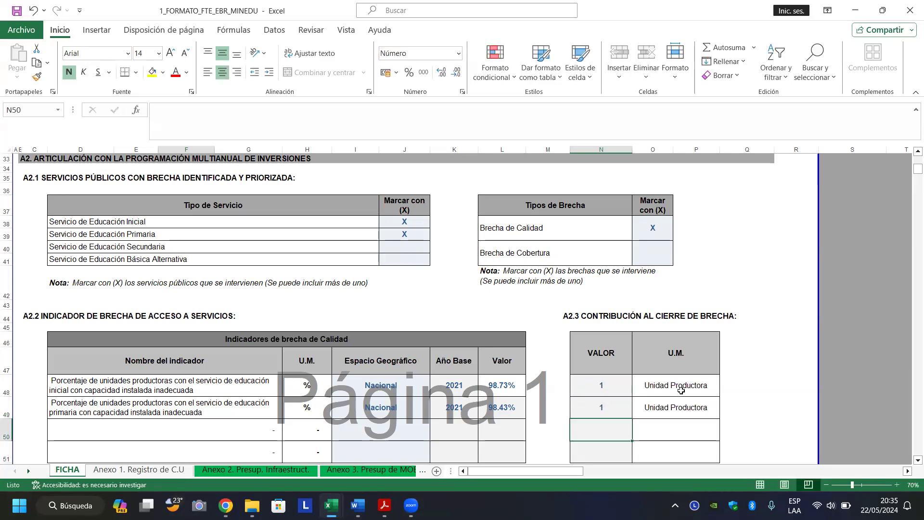
Check the Unidad Productora U.M. formulas for both rows and move down to the coverage table.
left_click(691, 380)
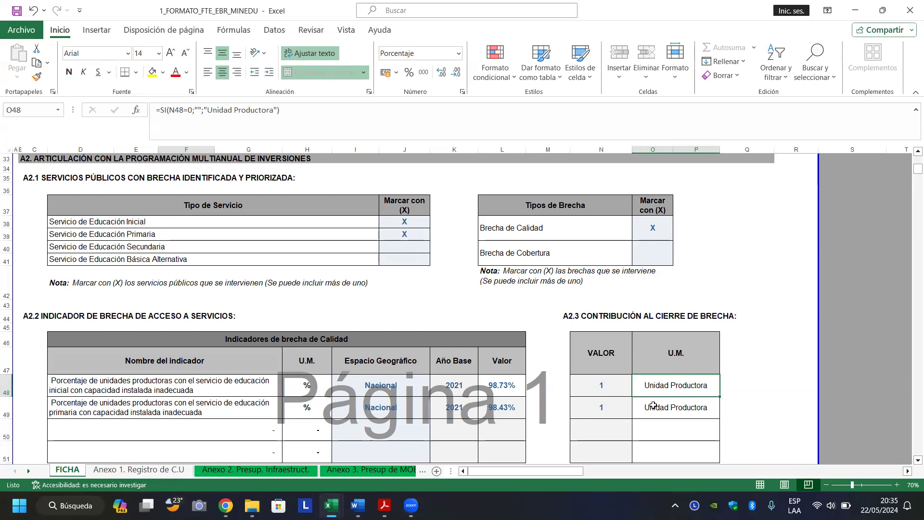
left_click(605, 411)
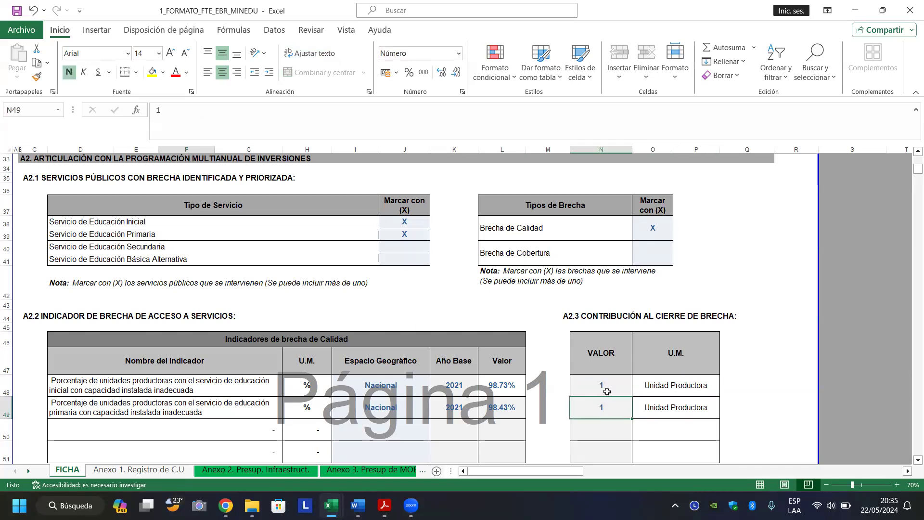
left_click(607, 391)
left_click(649, 389)
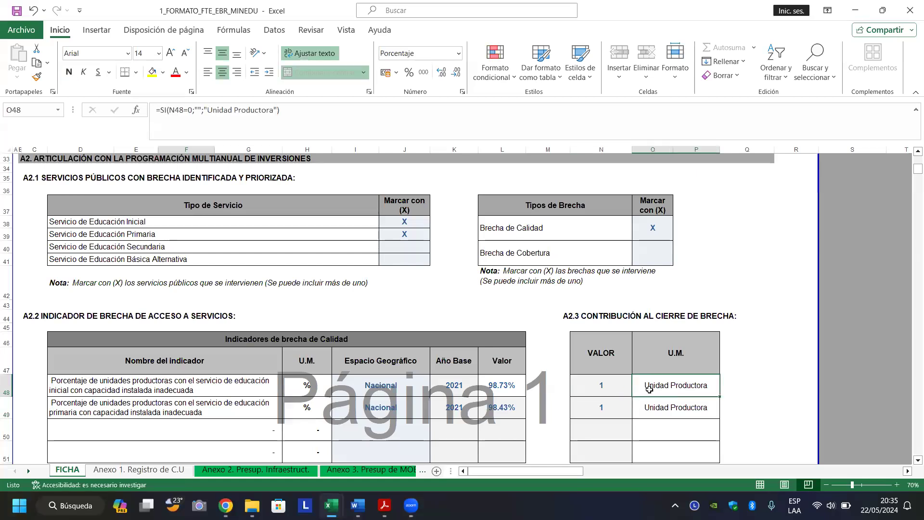
left_click(609, 388)
left_click(610, 409)
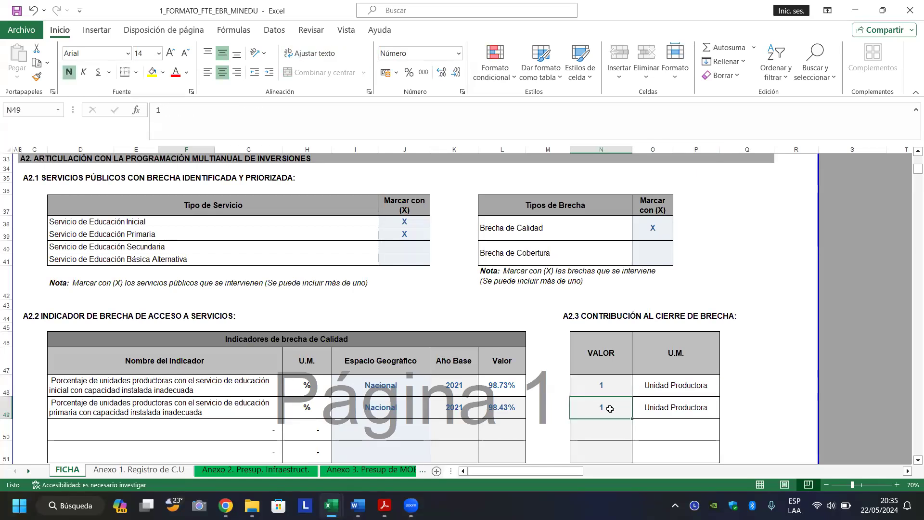
left_click(682, 409)
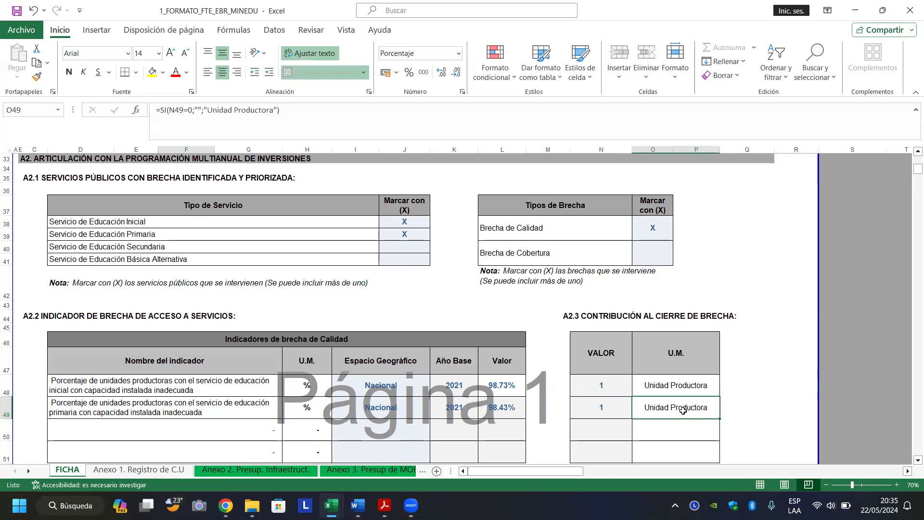
key("Left")
key("Left")
key("Left")
key("Left")
key("Left")
key("Left")
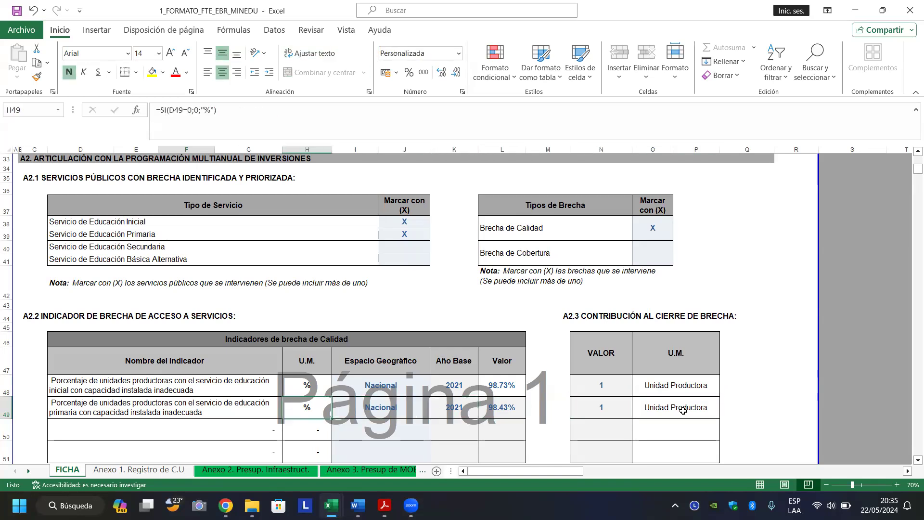
key("Down")
key("Down")
key("Down")
key("Down")
key("Down")
key("Down")
key("Down")
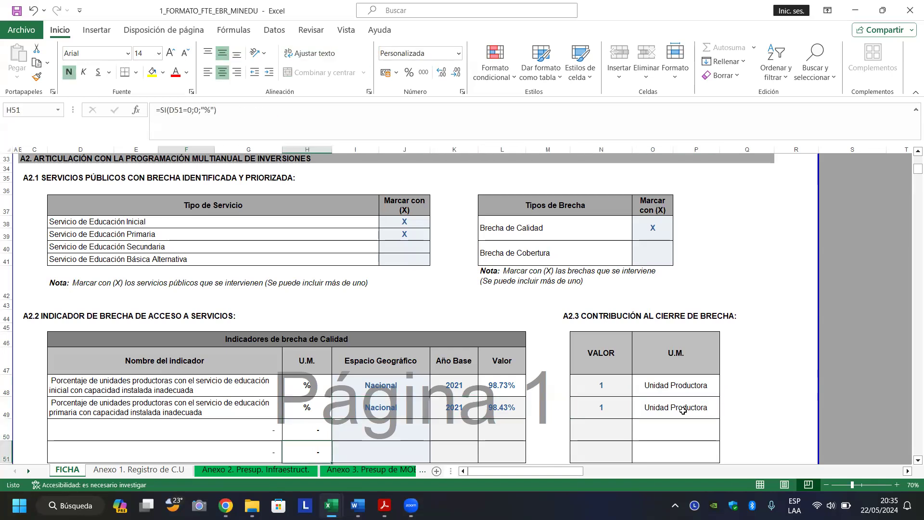
key("Down")
key("Down")
key("Down")
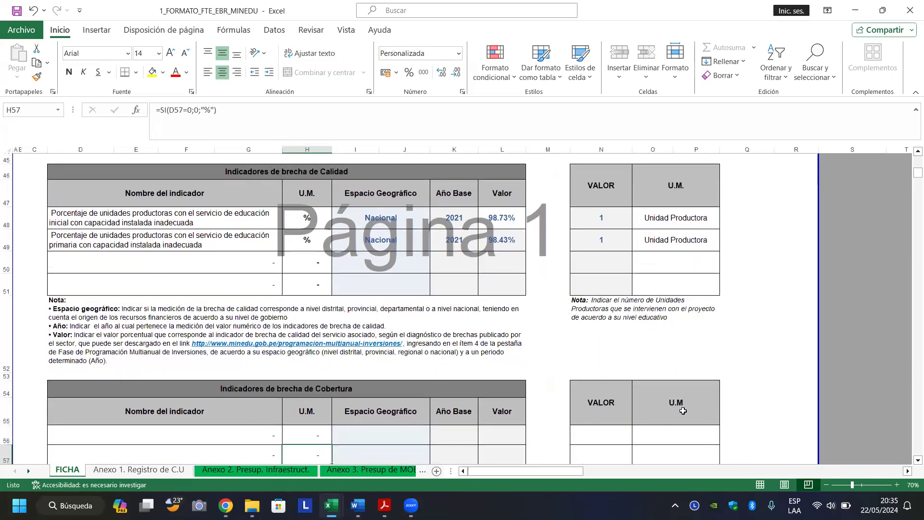
key("Up")
key("Up")
key("Up")
key("Up")
key("Up")
key("Up")
key("Up")
key("Up")
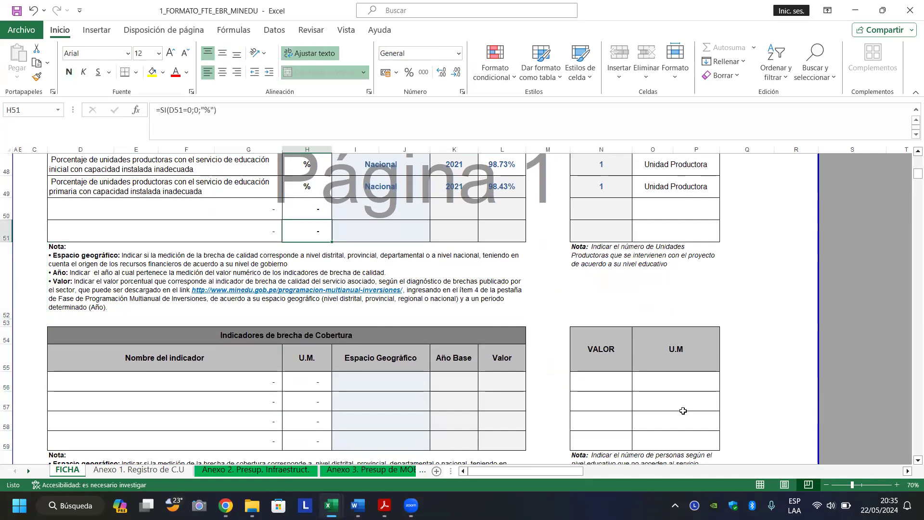
key("Down")
key("Down")
key("Down")
key("Down")
key("Down")
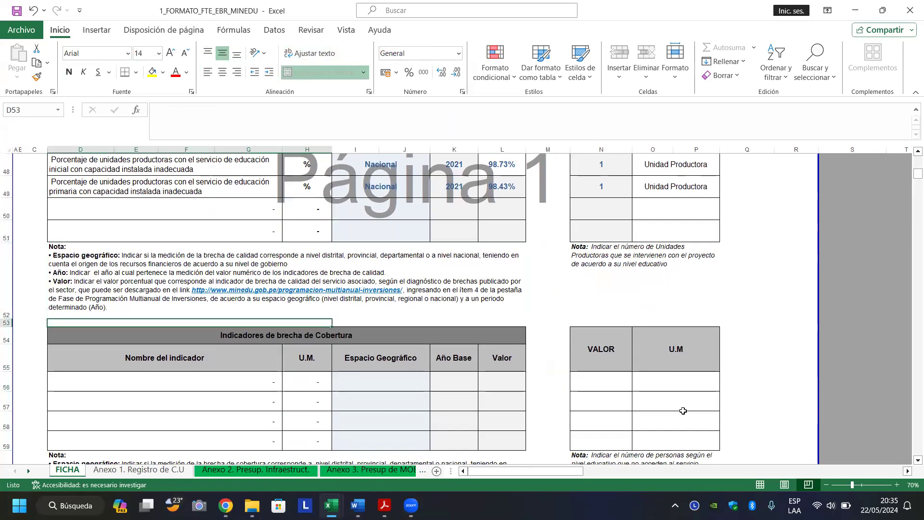
key("Right")
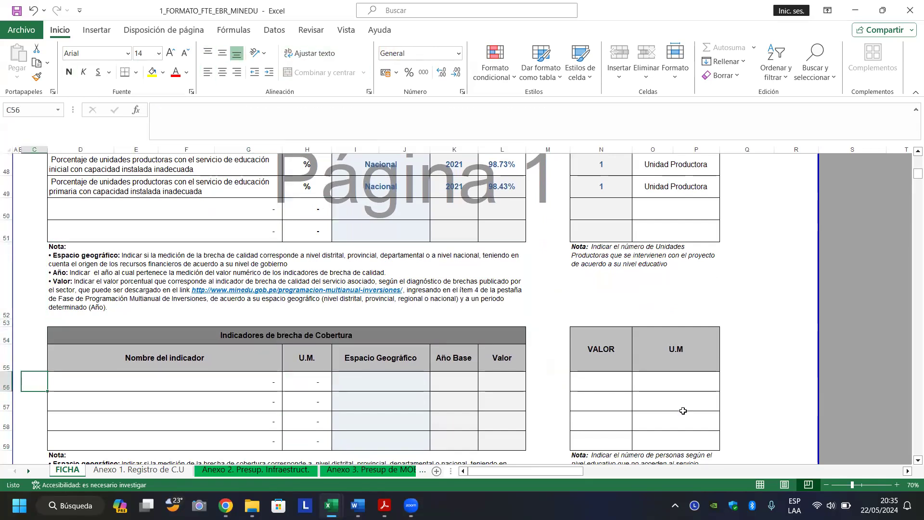
key("Left")
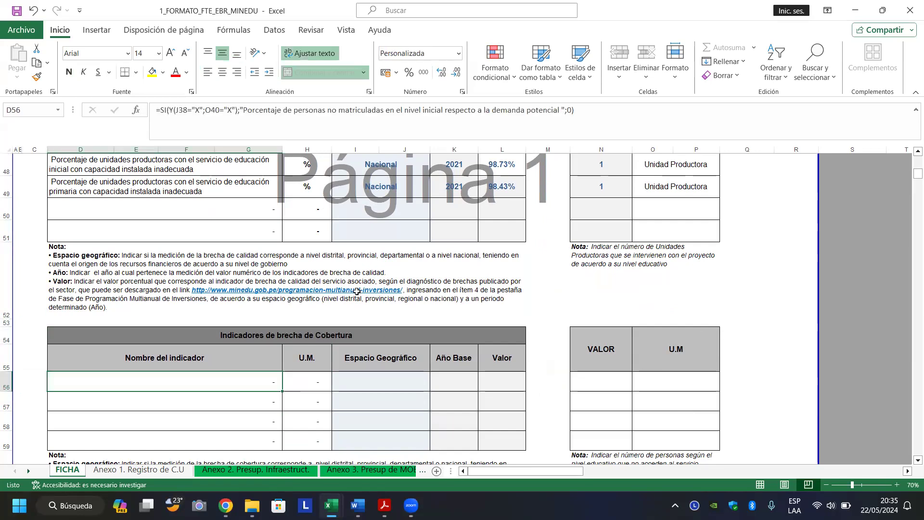
left_click(329, 292)
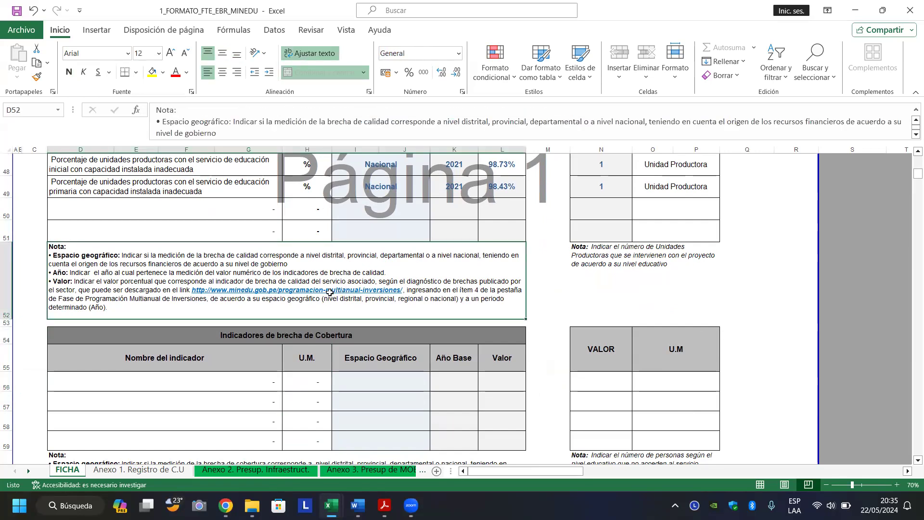
left_click(339, 294)
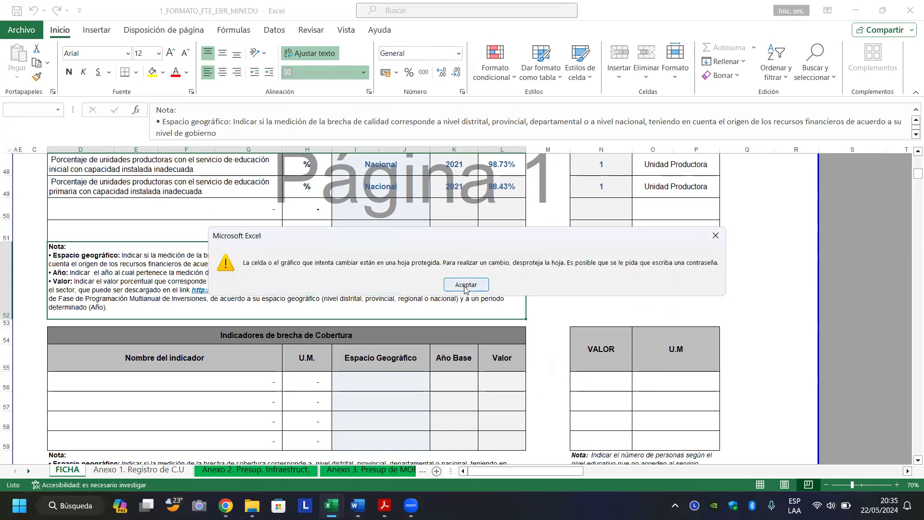
left_click(466, 286)
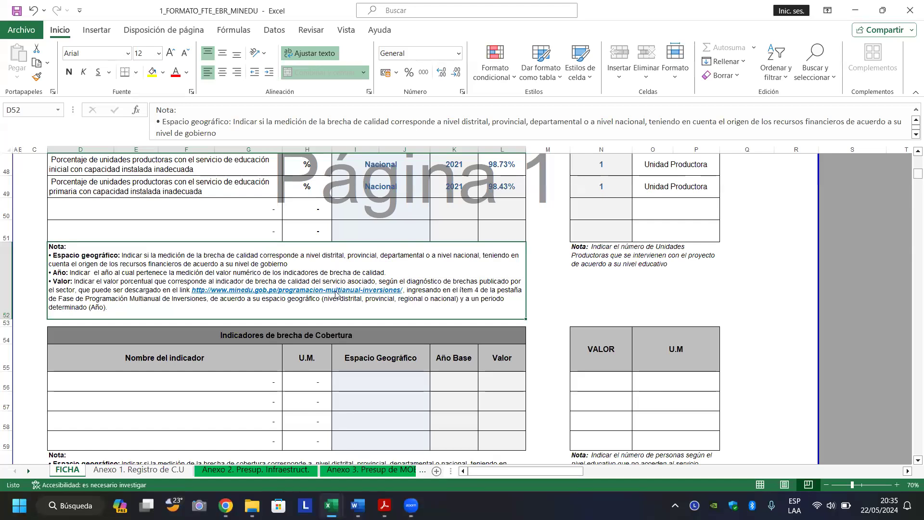
double_click(336, 290)
left_click(451, 287)
scroll(236, 279, "down", 2)
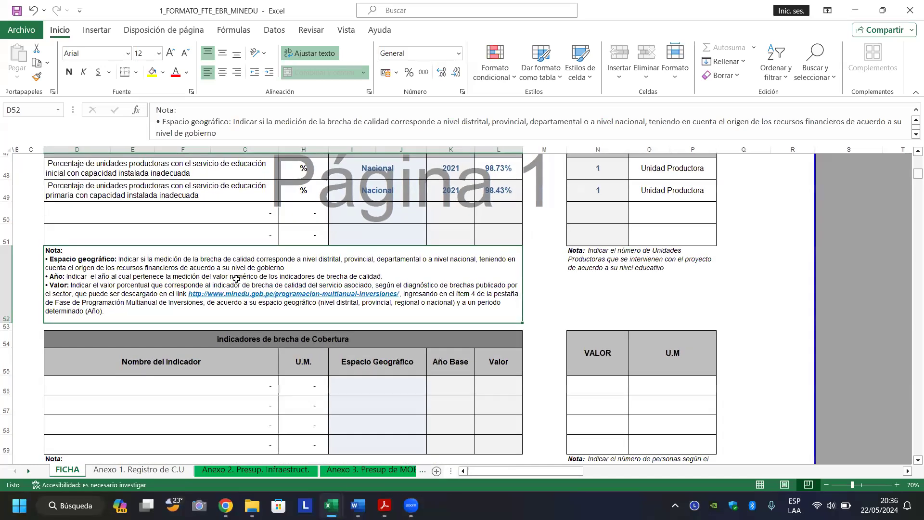
double_click(290, 303)
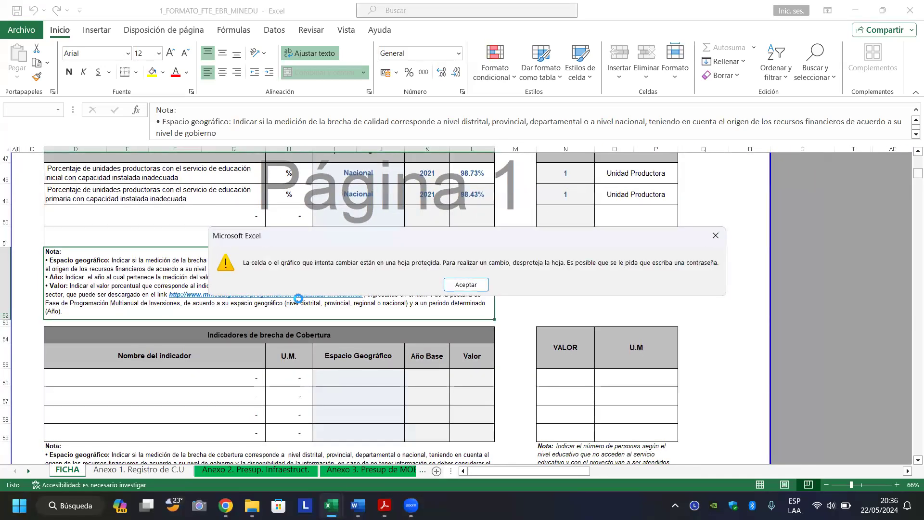
left_click(451, 284)
double_click(481, 284)
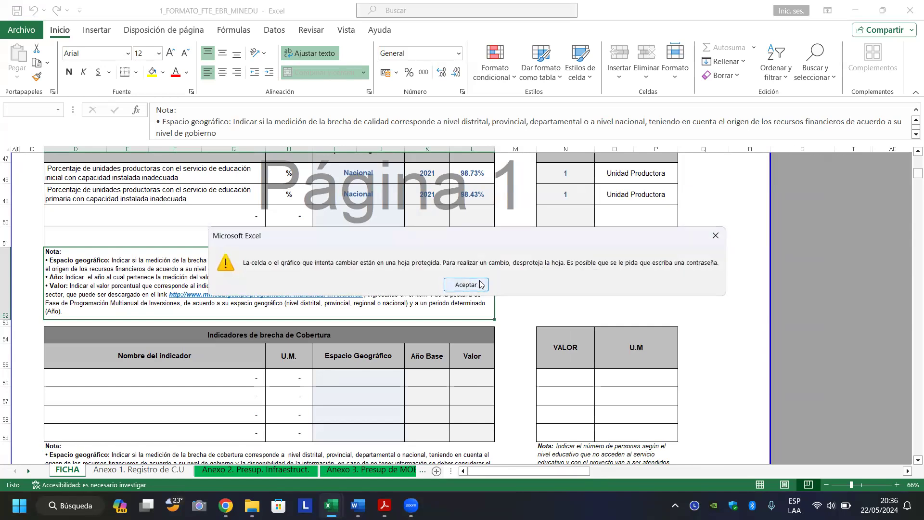
left_click(482, 284)
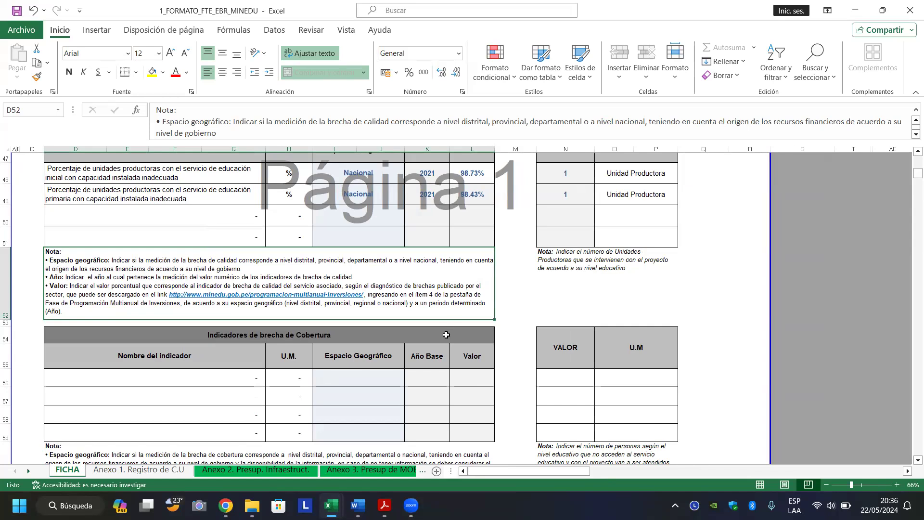
In Chrome, open the MEF Metodologías section in a new tab from Anexos y Formatos.
mouse_move(226, 506)
left_click(225, 433)
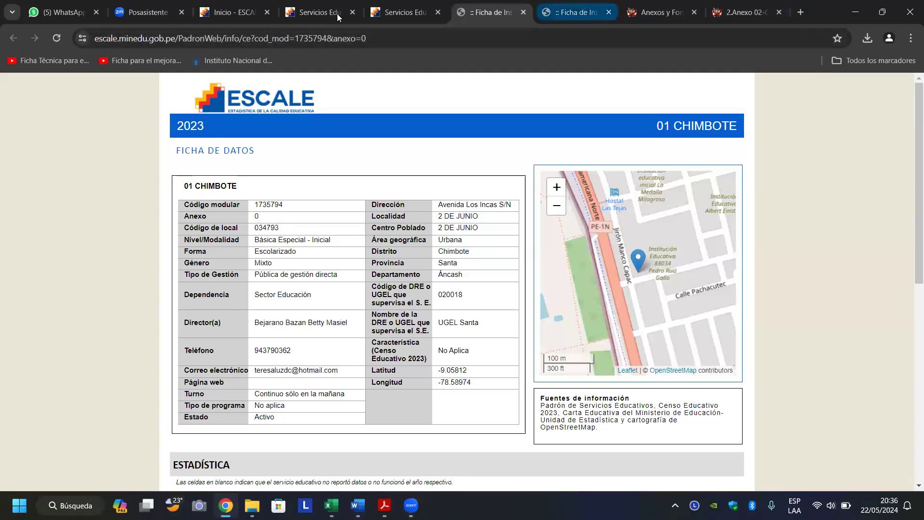
left_click(645, 20)
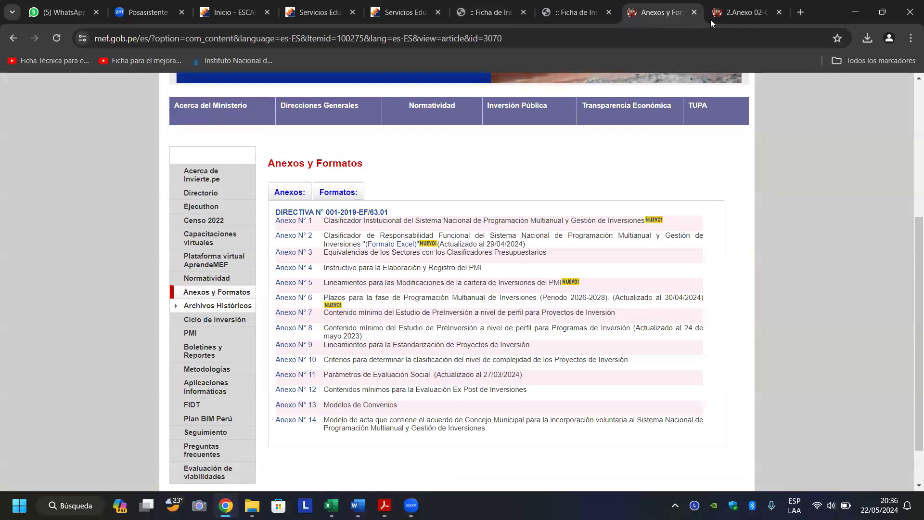
left_click(733, 9)
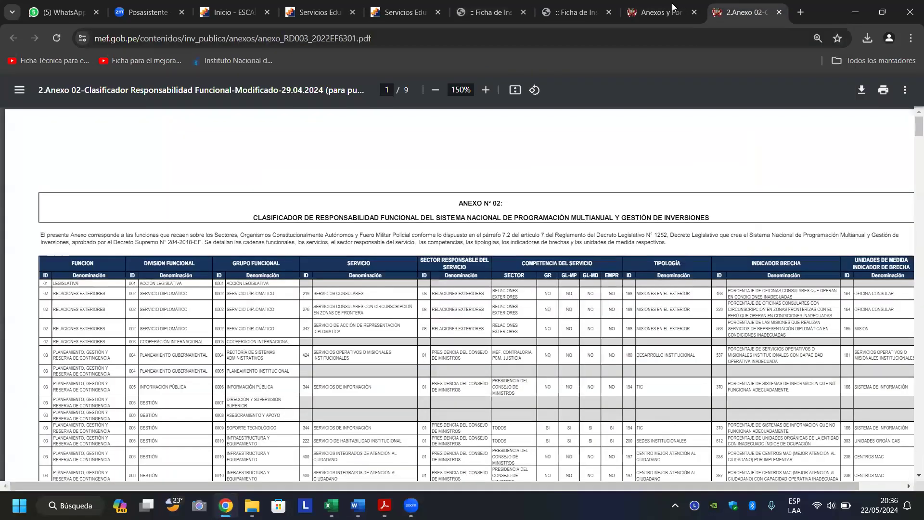
left_click(660, 12)
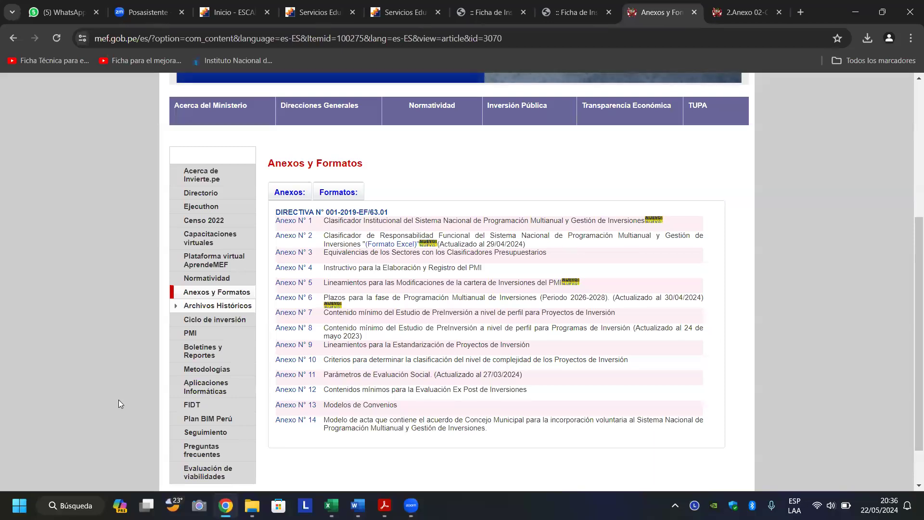
middle_click(239, 367)
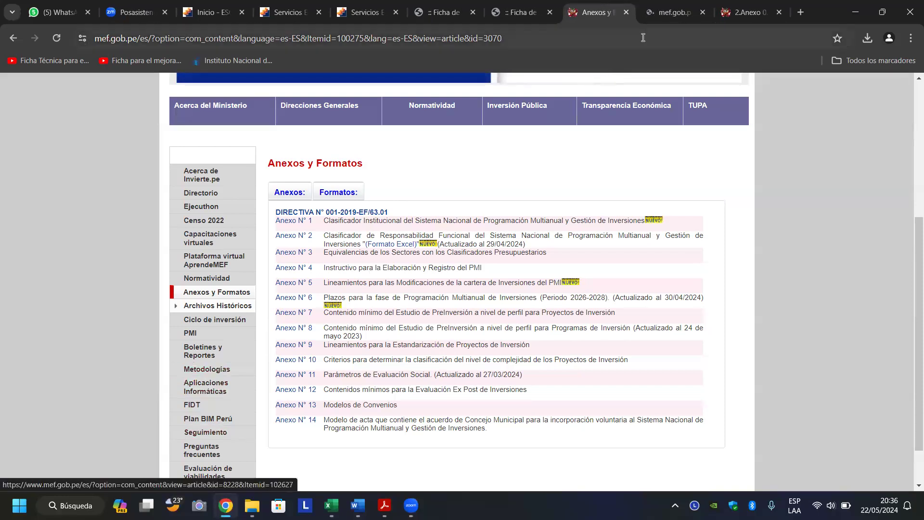
left_click(671, 12)
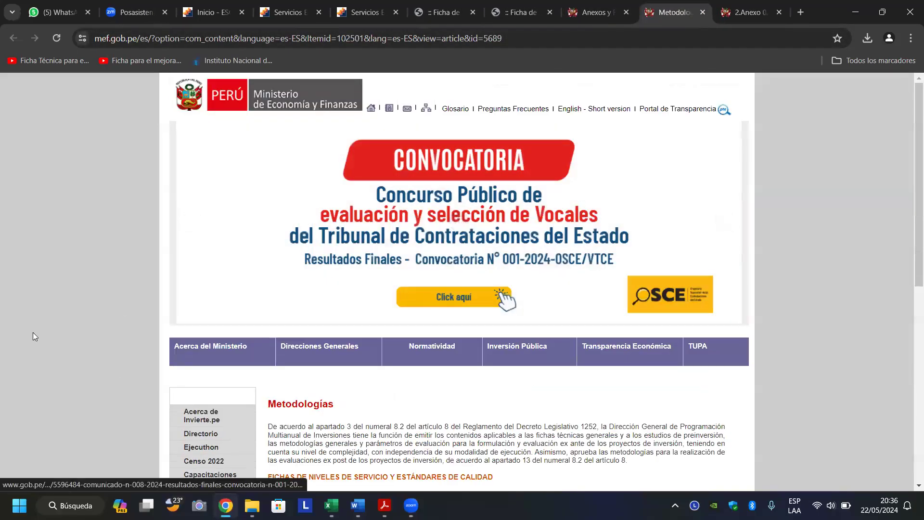
scroll(32, 333, "down", 3)
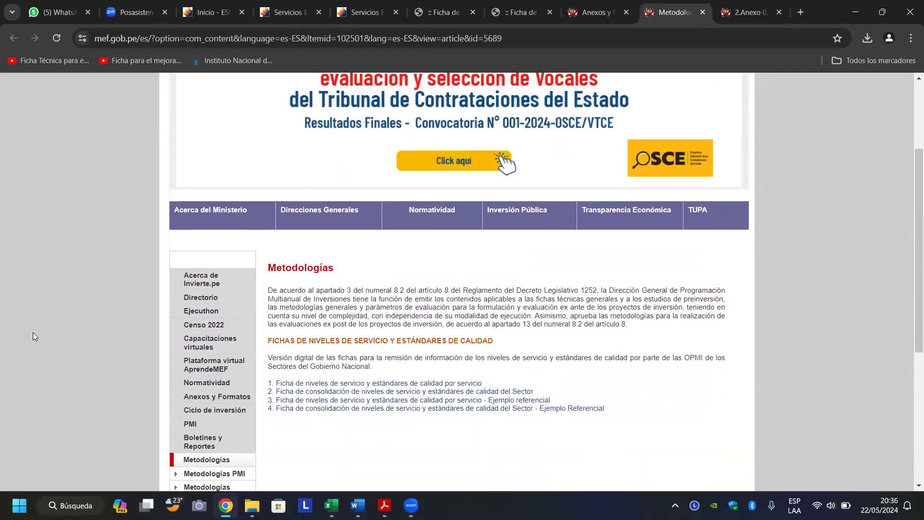
scroll(33, 332, "down", 3)
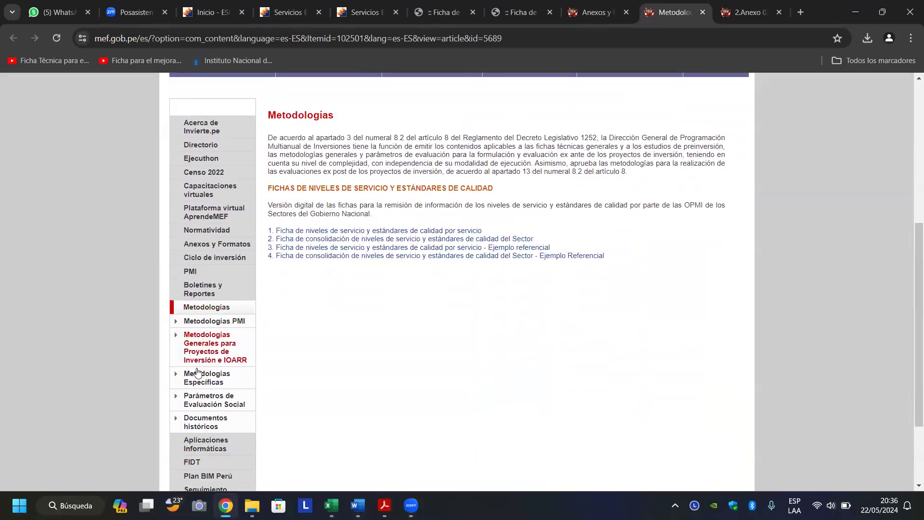
Go to Aplicaciones Informáticas via the sidebar and open the PMI tile in a new tab.
left_click(200, 381)
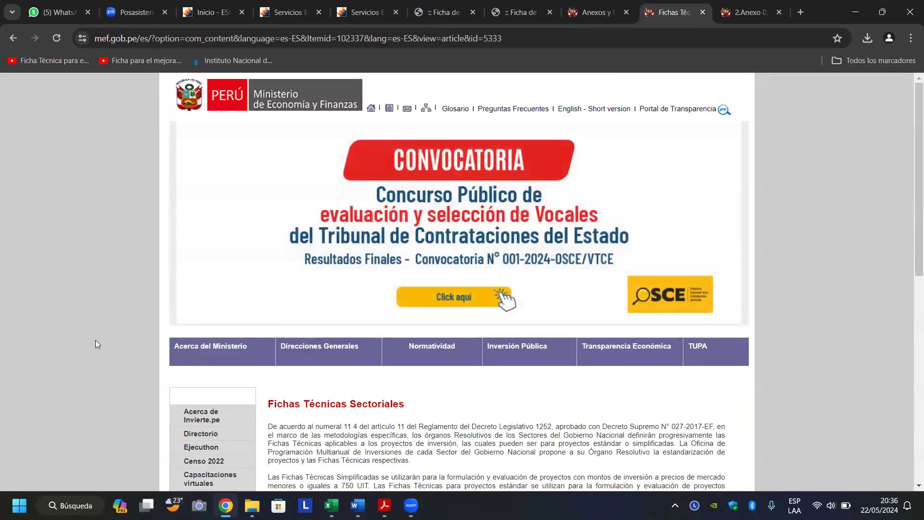
scroll(96, 340, "down", 7)
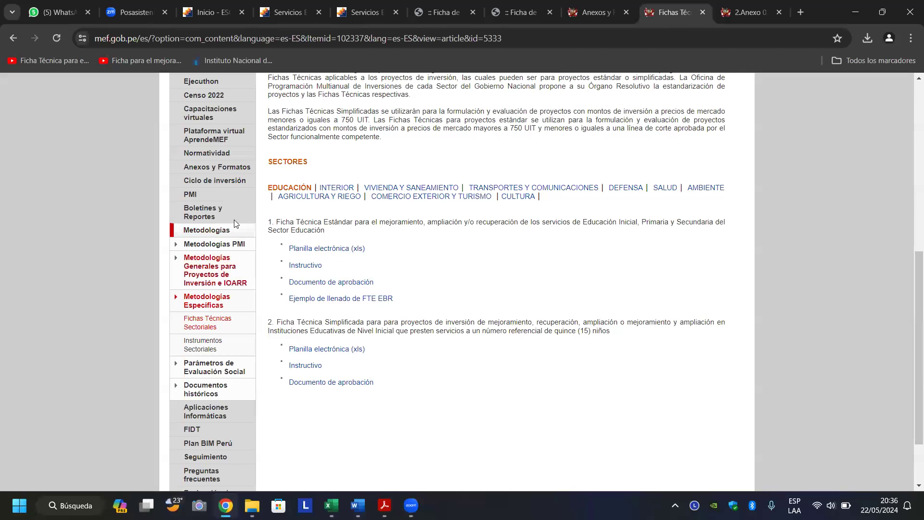
scroll(92, 306, "up", 2)
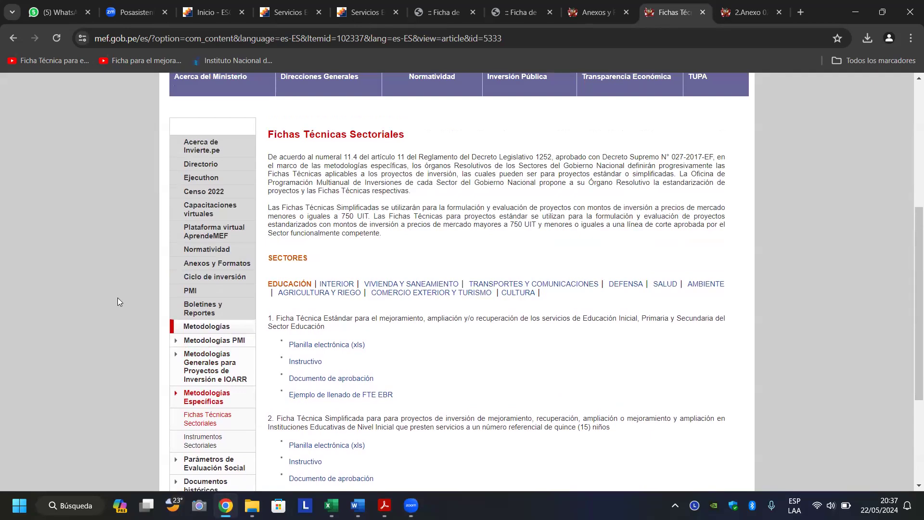
scroll(117, 298, "down", 4)
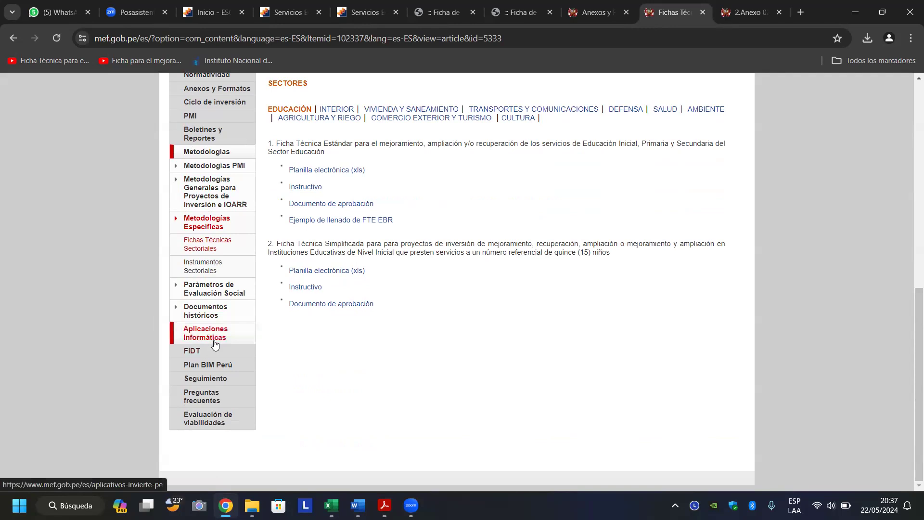
left_click(201, 331)
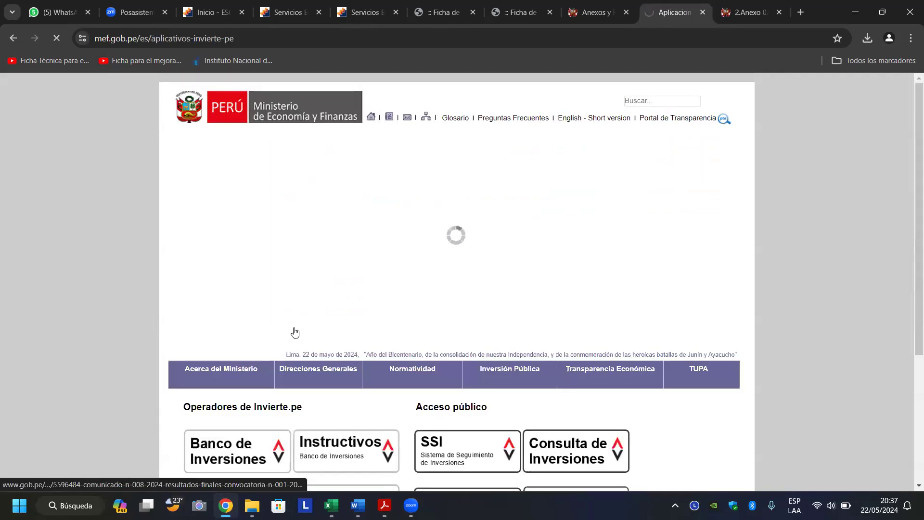
scroll(82, 314, "down", 5)
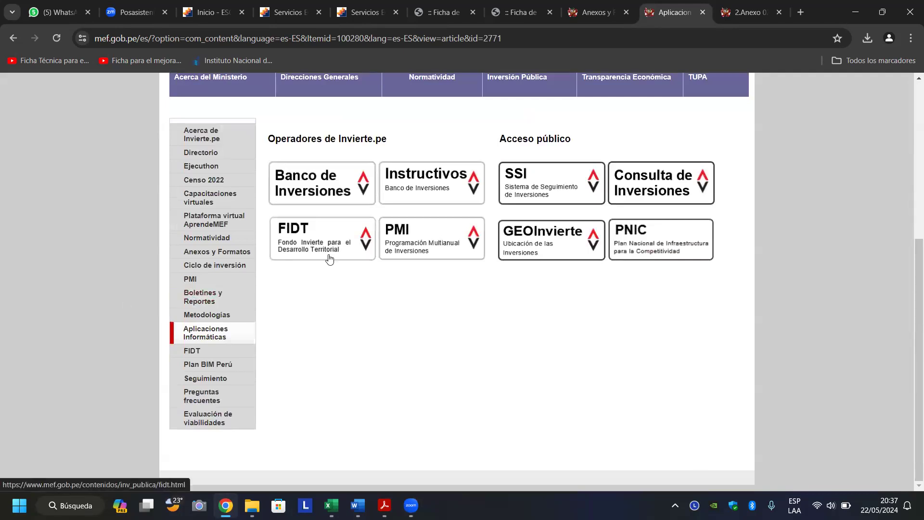
left_click(431, 235)
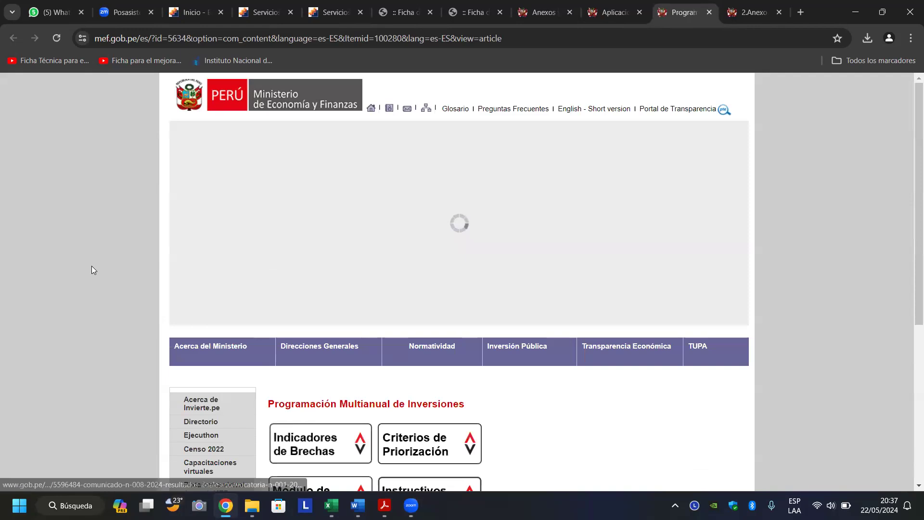
Scroll the Programación Multianual de Inversiones tiles, then check the FTE ficha workbook.
scroll(82, 268, "down", 5)
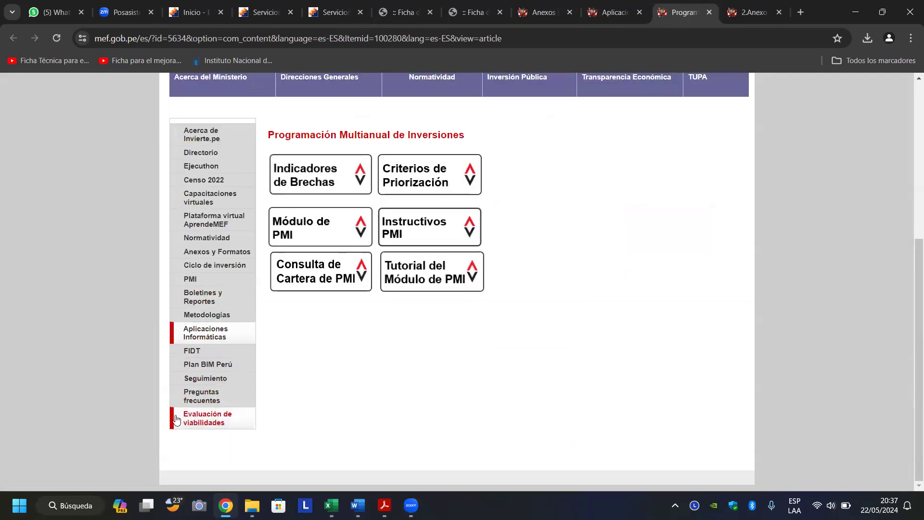
mouse_move(331, 506)
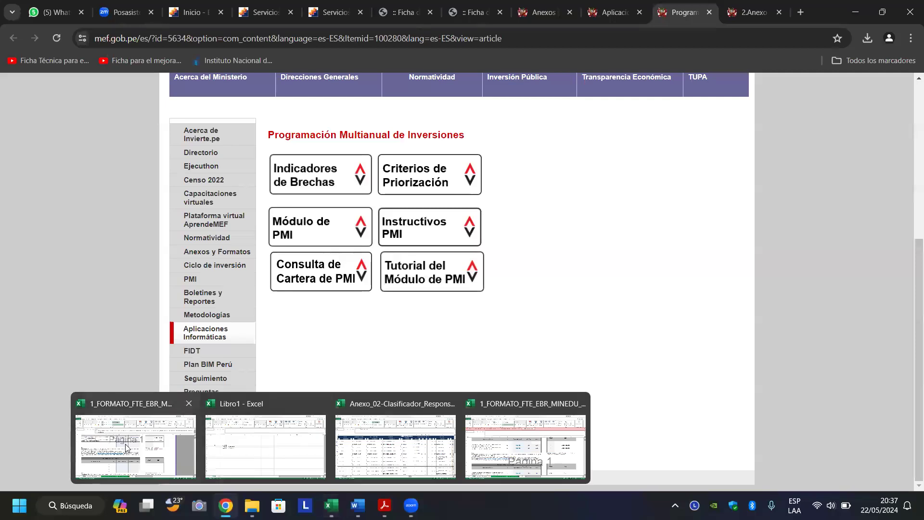
left_click(125, 447)
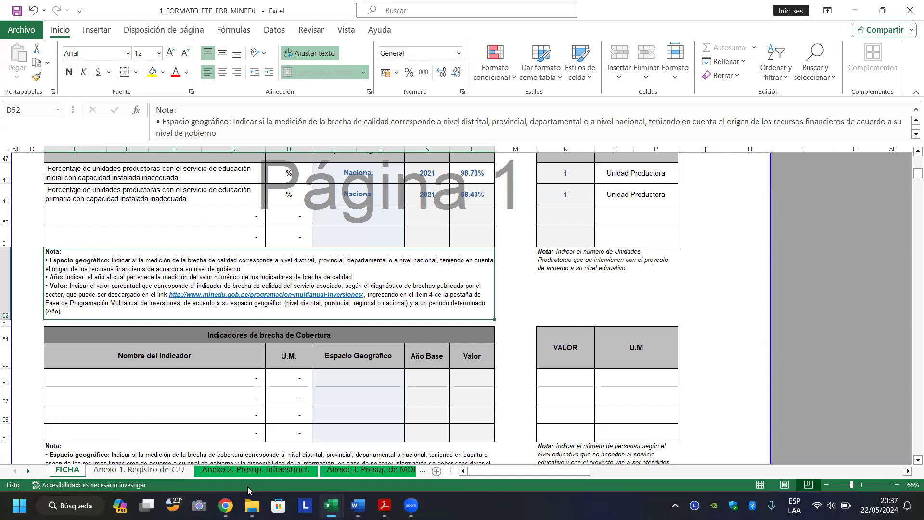
Back on the PMI page, open the Indicadores de Brechas tile in a new tab.
mouse_move(380, 504)
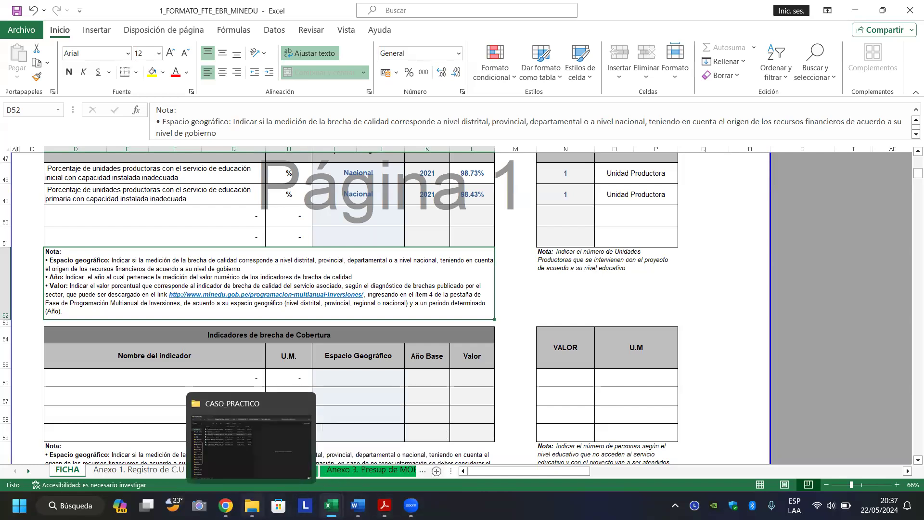
left_click(226, 505)
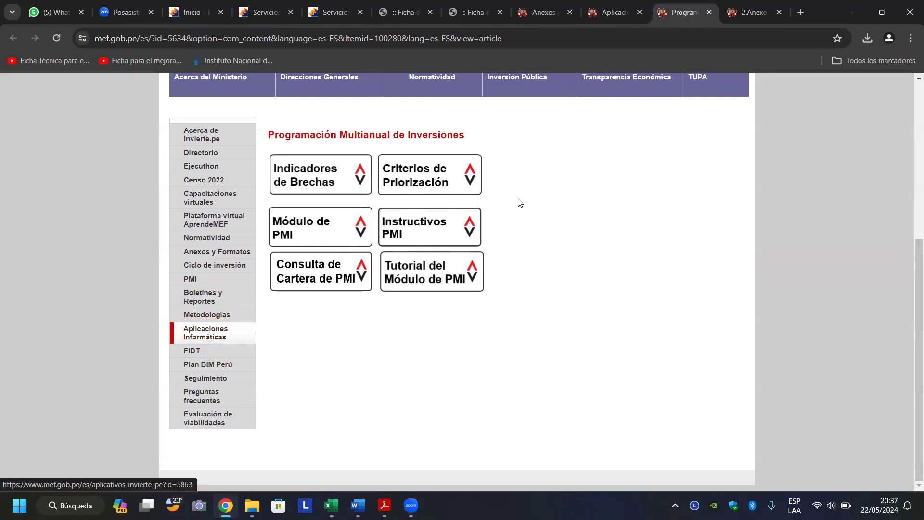
scroll(530, 201, "up", 2)
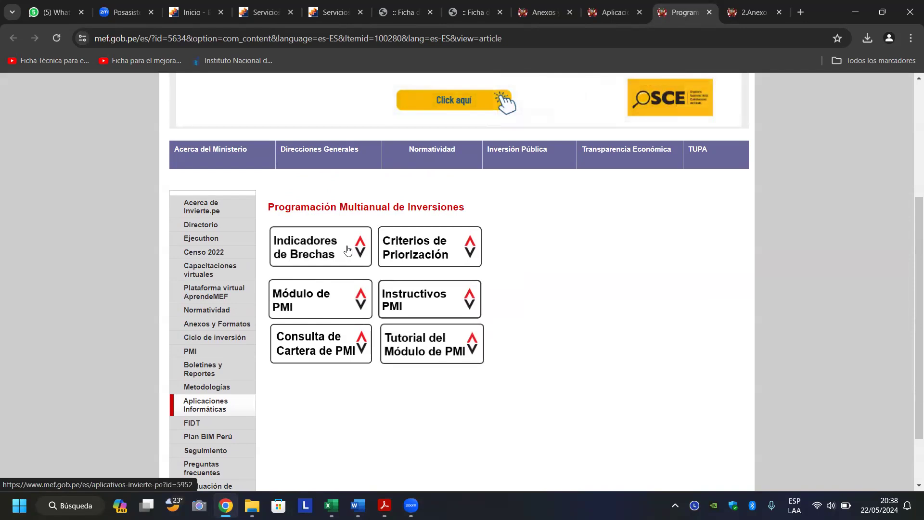
left_click(300, 250)
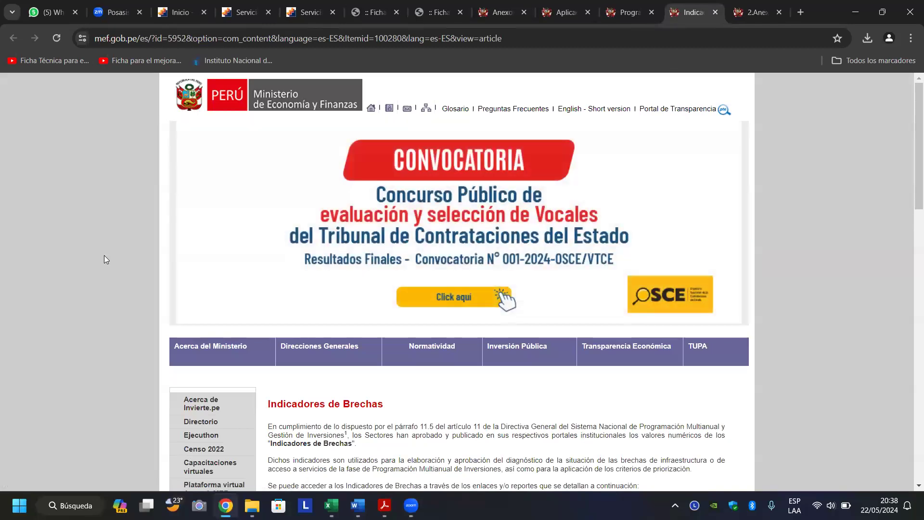
Open the Educación sector resolution 11_RM_MINEDU.pdf and scroll through its opening pages.
scroll(104, 255, "down", 6)
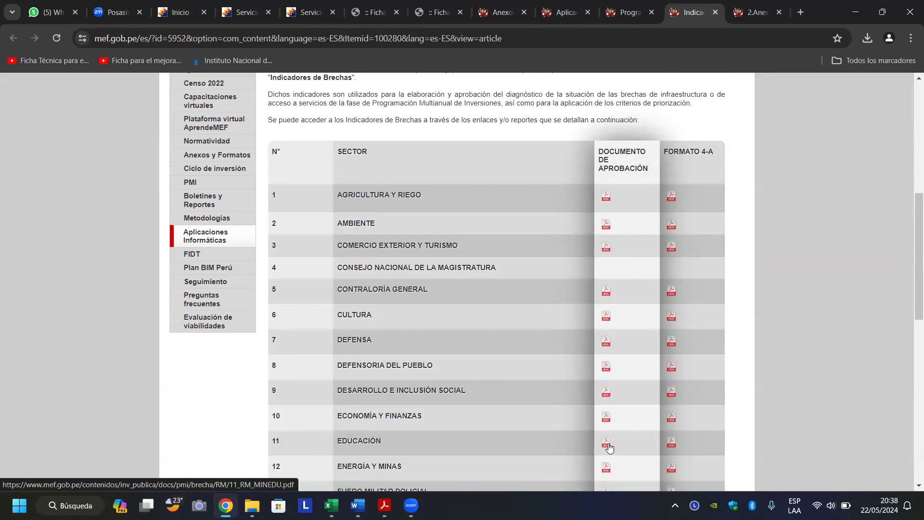
left_click(608, 446)
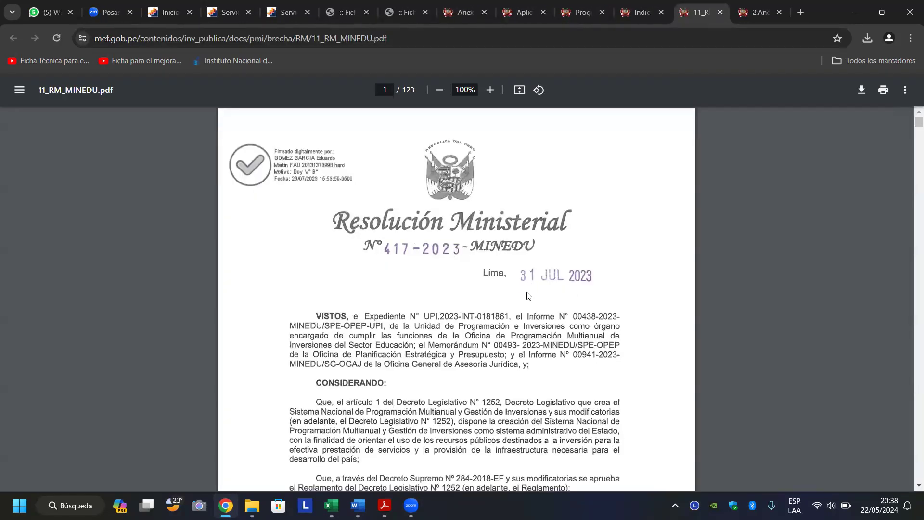
scroll(529, 296, "down", 20)
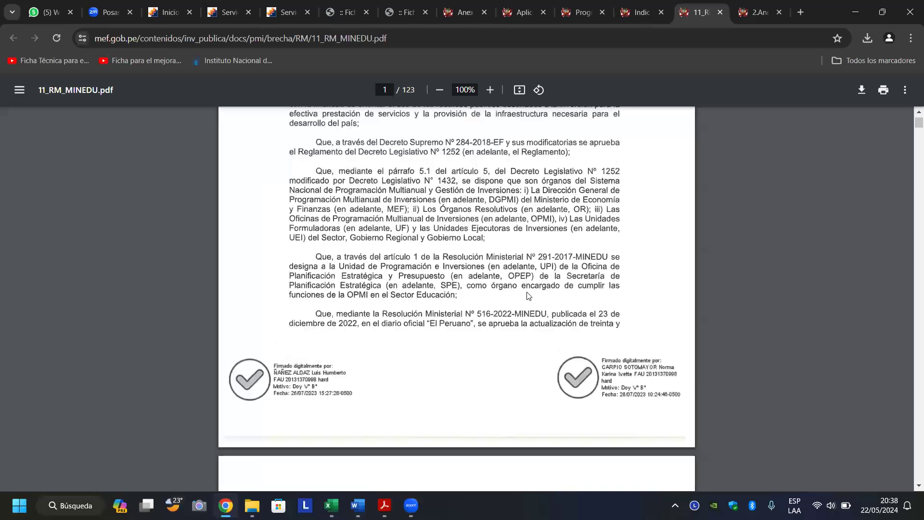
scroll(527, 292, "down", 11)
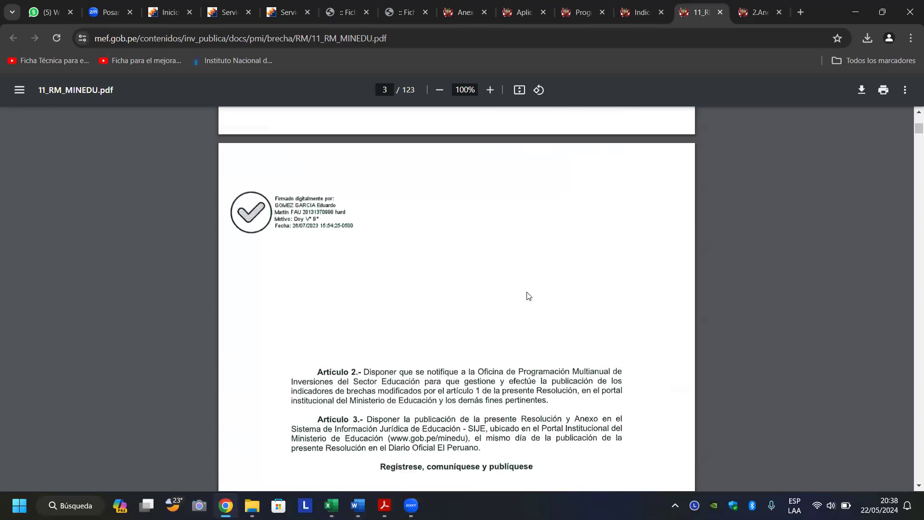
scroll(529, 295, "up", 7)
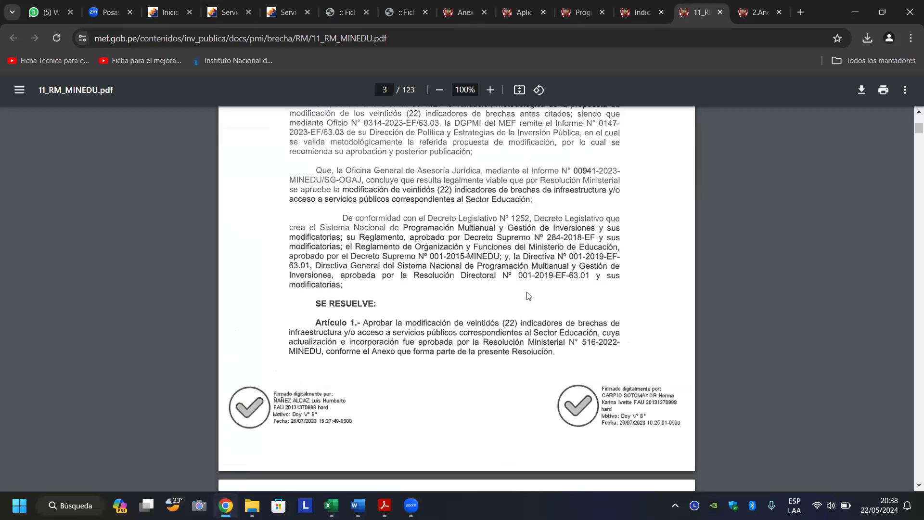
Review page 5's FORMATO N° 04-A for indicator 422, then return to the 1_FORMATO_FTE_EBR_MINEDU workbook.
scroll(528, 296, "down", 7)
scroll(529, 296, "down", 14)
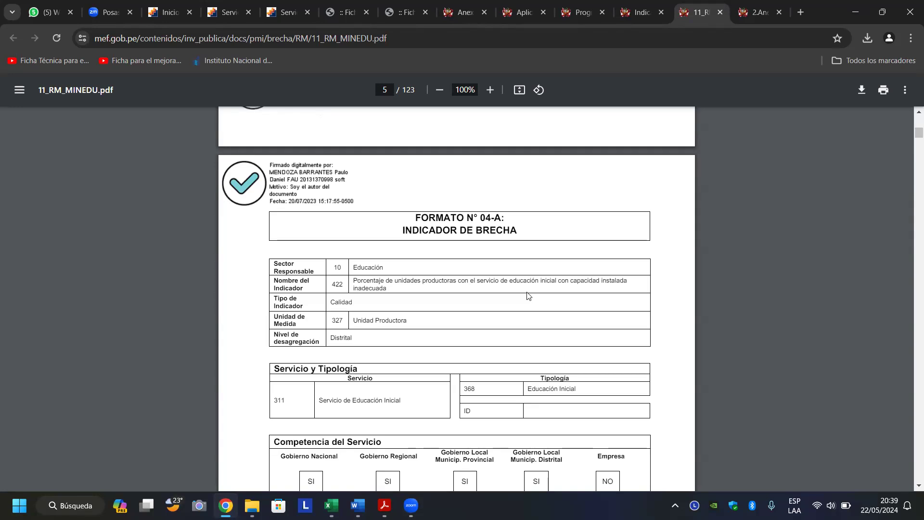
scroll(528, 295, "down", 1)
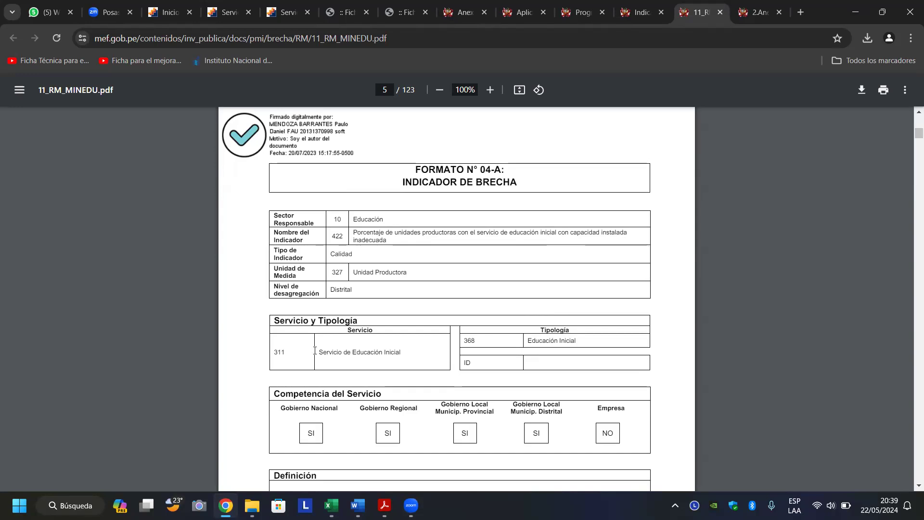
left_click(331, 506)
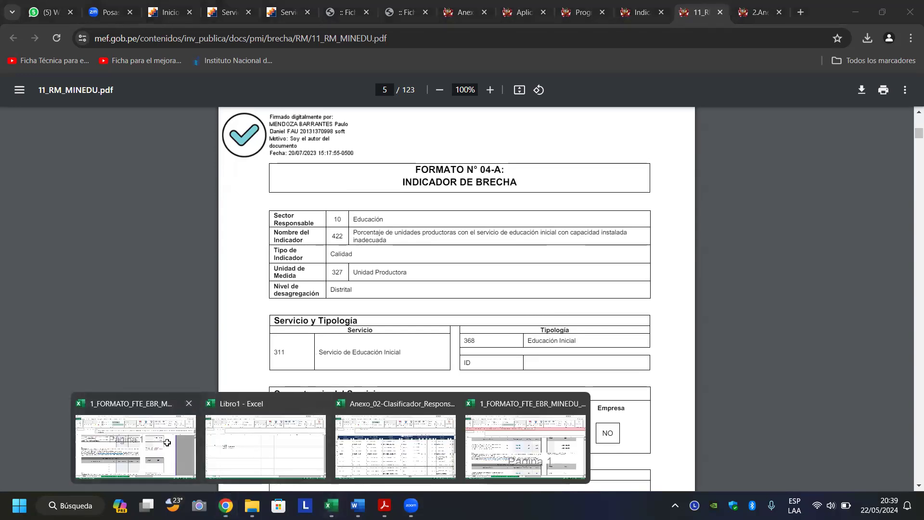
left_click(170, 446)
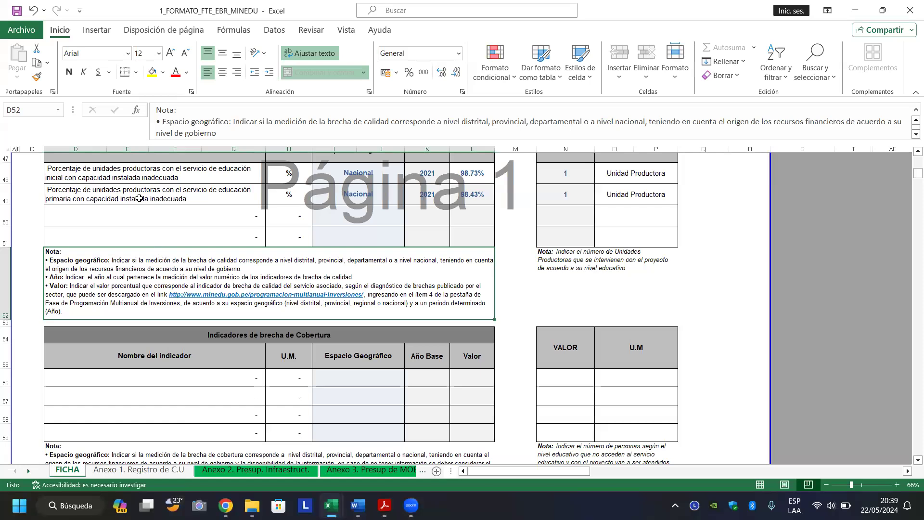
key("Up")
key("Up")
key("Up")
key("Up")
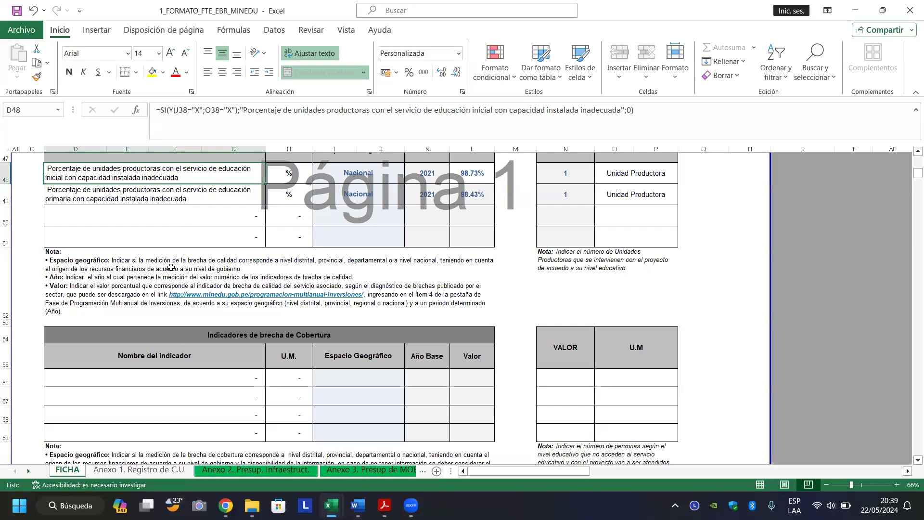
mouse_move(356, 506)
left_click(226, 506)
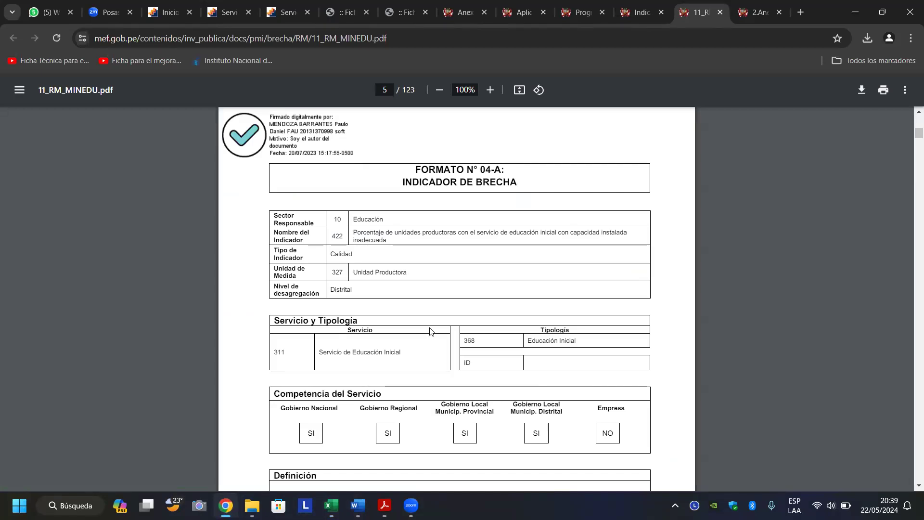
scroll(430, 331, "up", 1)
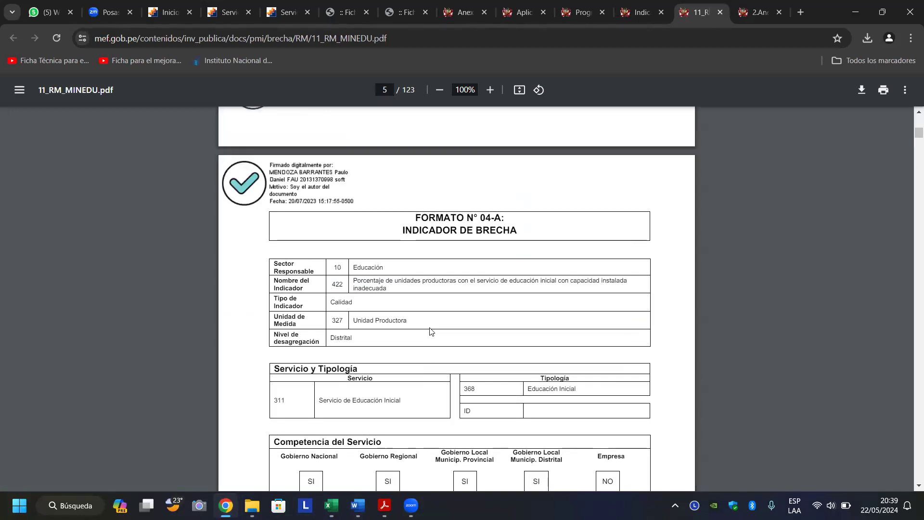
scroll(430, 330, "down", 1)
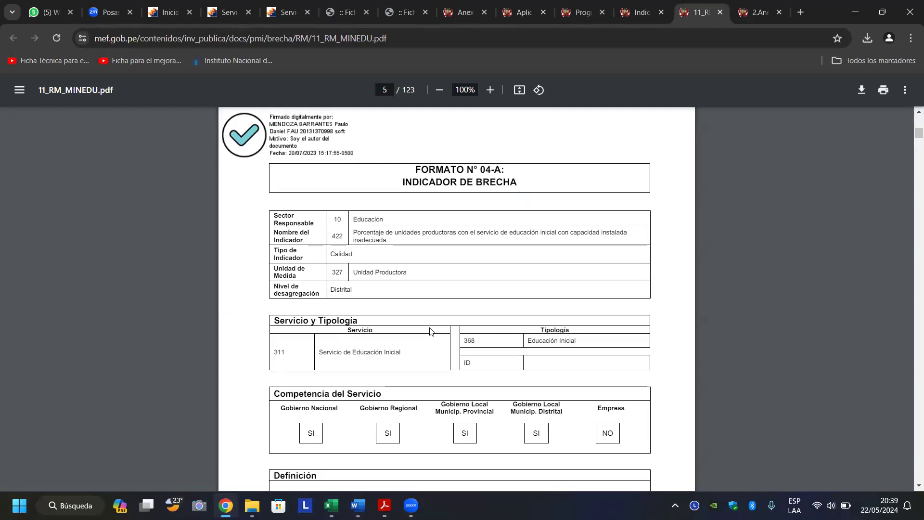
scroll(430, 331, "down", 1)
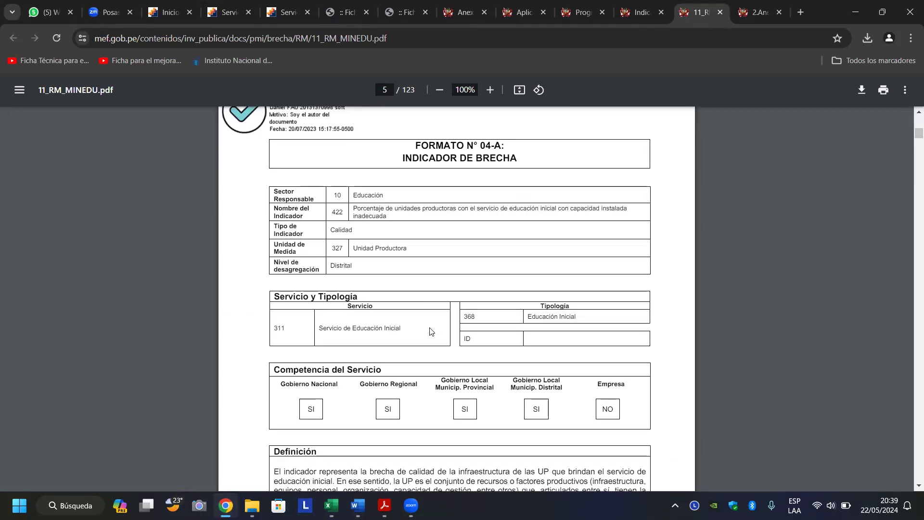
scroll(430, 331, "down", 1)
scroll(430, 331, "down", 1)
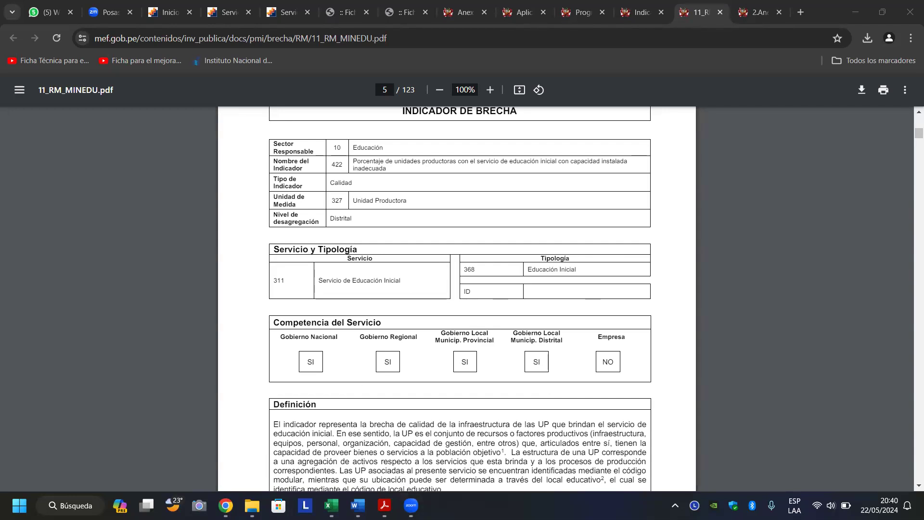
mouse_move(411, 505)
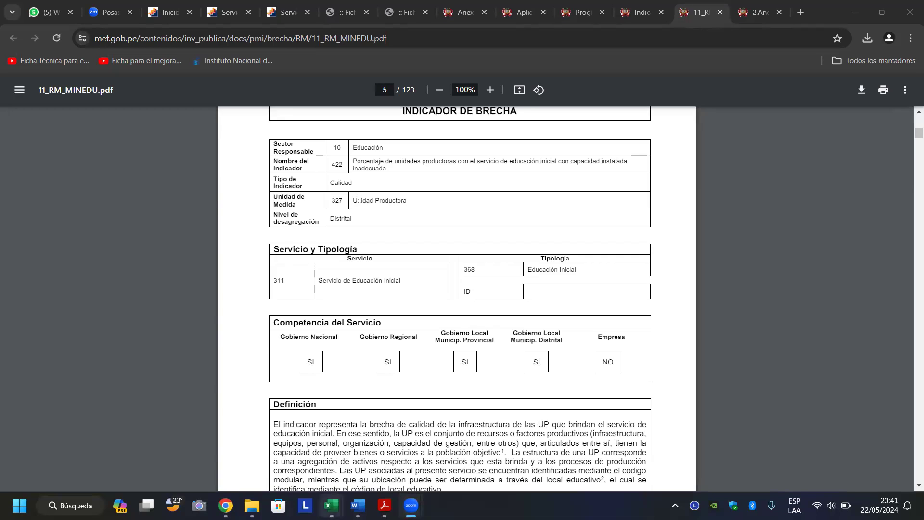
mouse_move(332, 506)
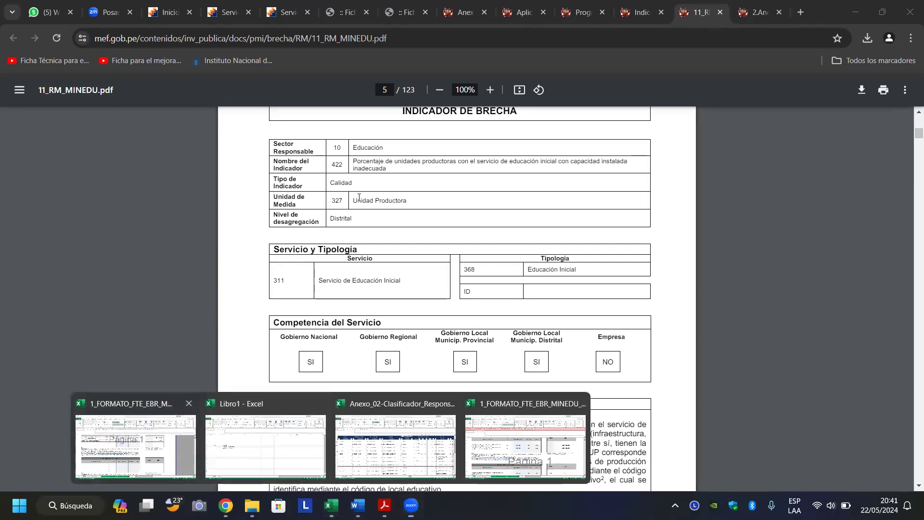
left_click(135, 446)
Select the quality-gap note block and the coverage indicator name header in the FICHA.
left_click(508, 300)
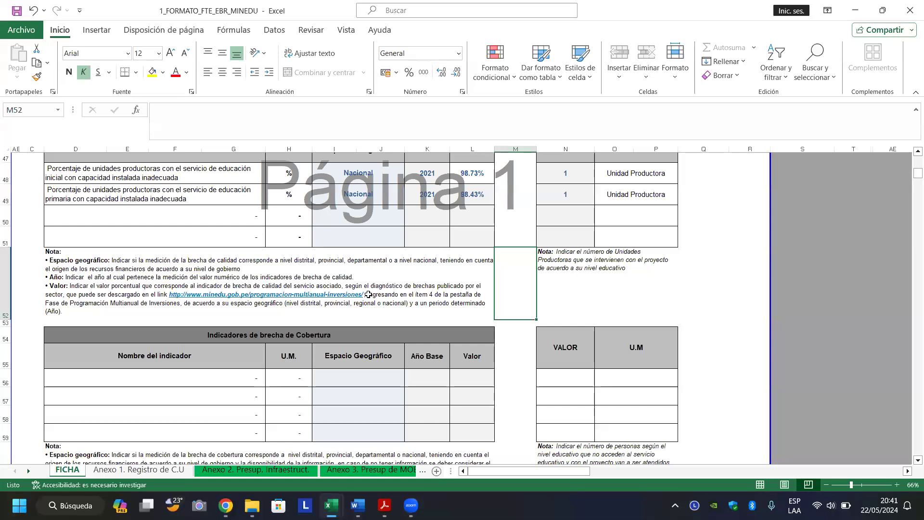
mouse_move(412, 505)
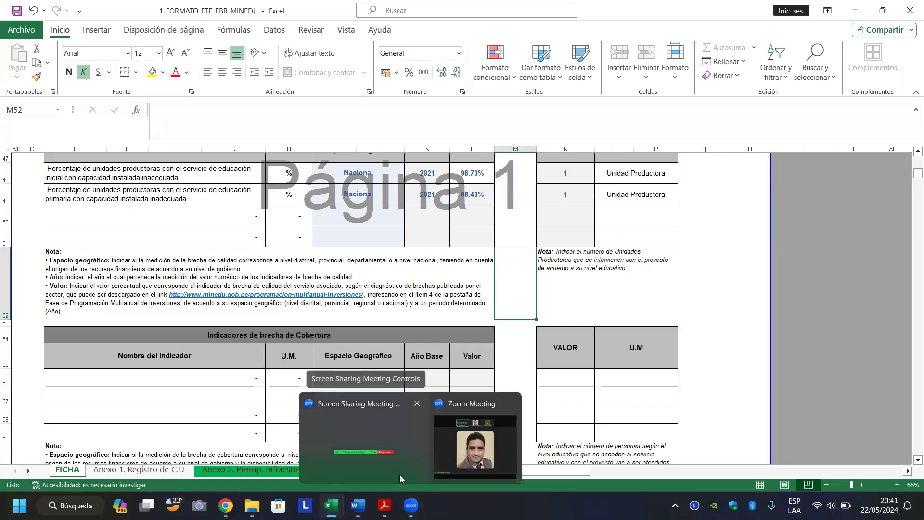
left_click(332, 279)
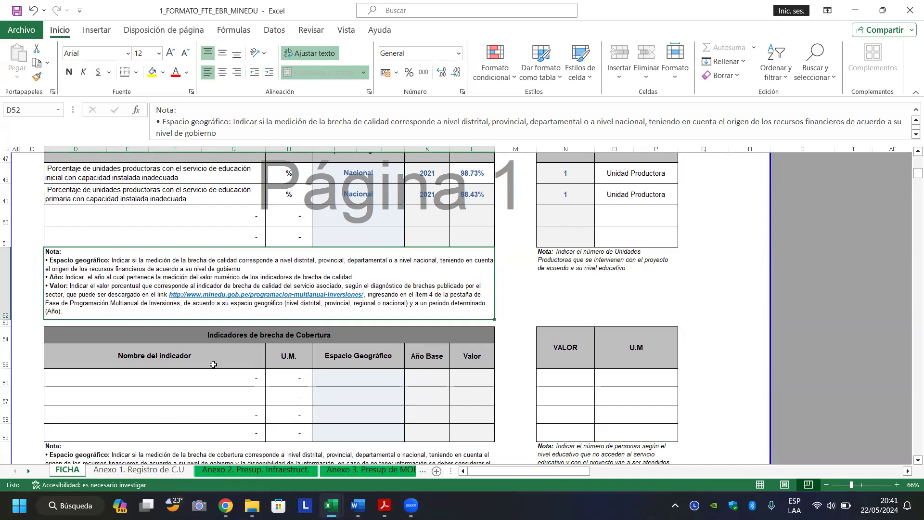
left_click(211, 360)
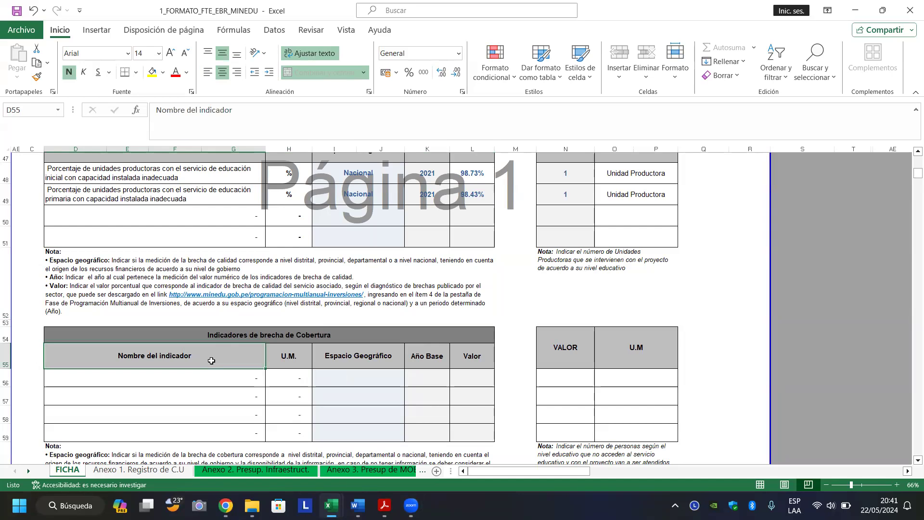
In the gap-alignment section, mark Brecha de Cobertura with X in cell O40.
key("Page_Up")
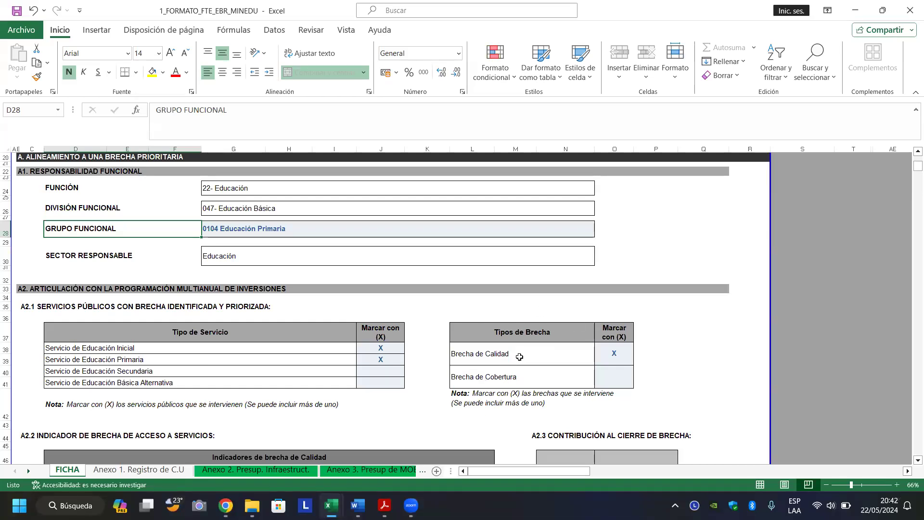
left_click(497, 356)
left_click(607, 378)
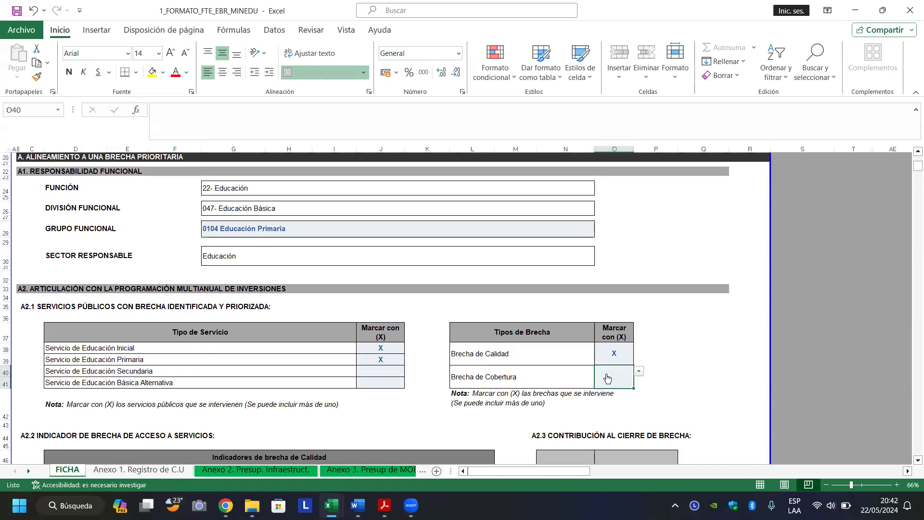
left_click(642, 374)
left_click(600, 393)
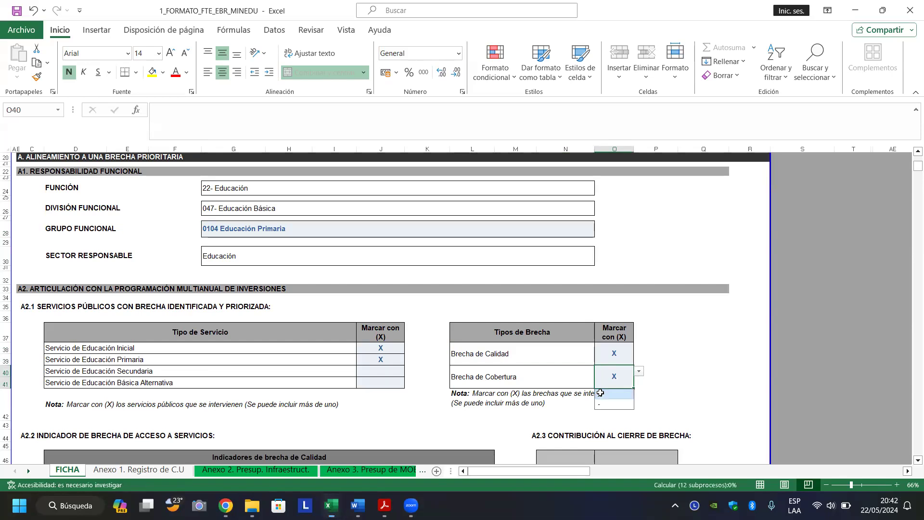
left_click(679, 392)
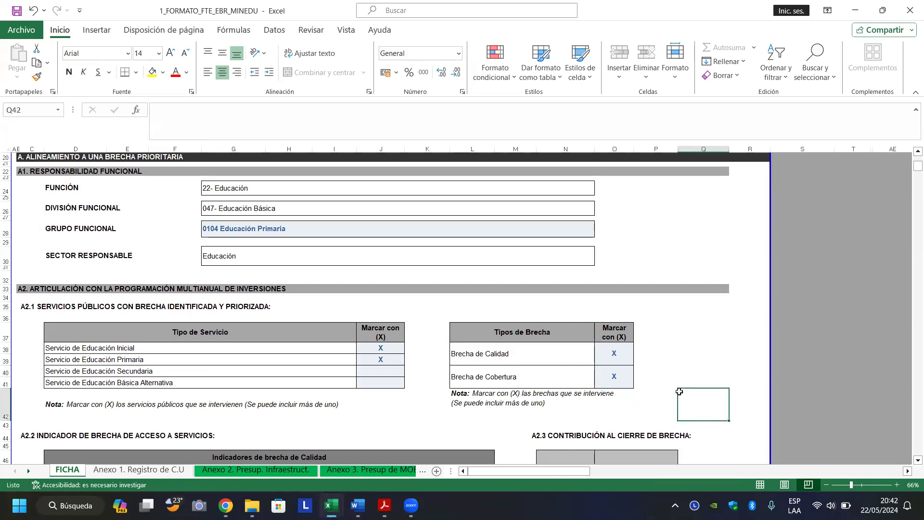
Inspect the inicial and primaria coverage indicator formulas in D56 and D57.
key("Page_Down")
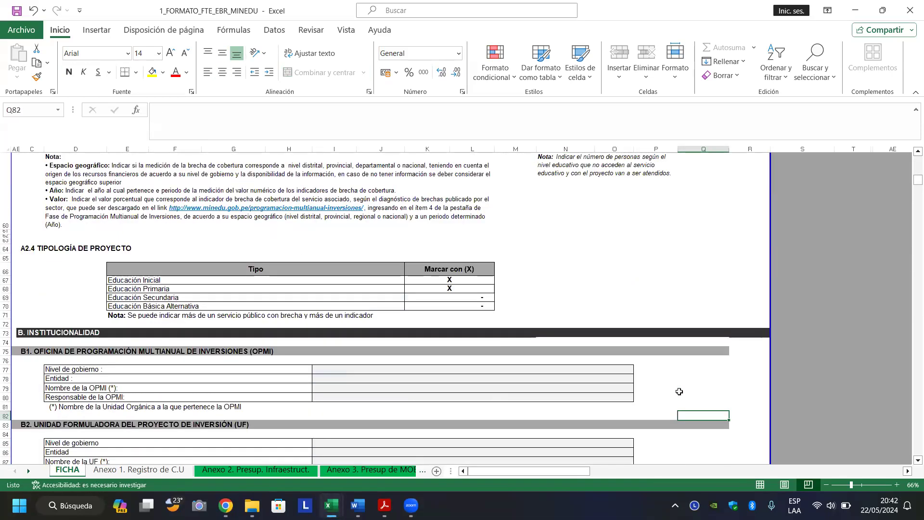
key("Page_Up")
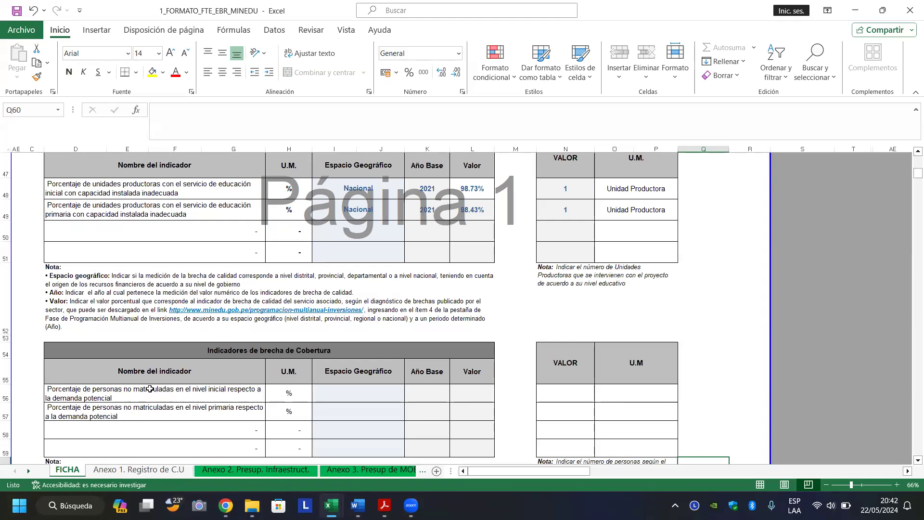
left_click(117, 391)
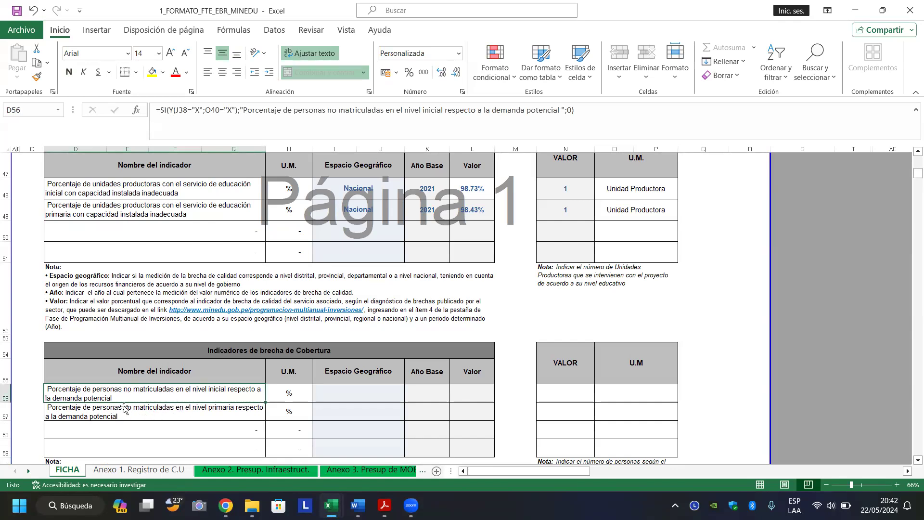
left_click(128, 417)
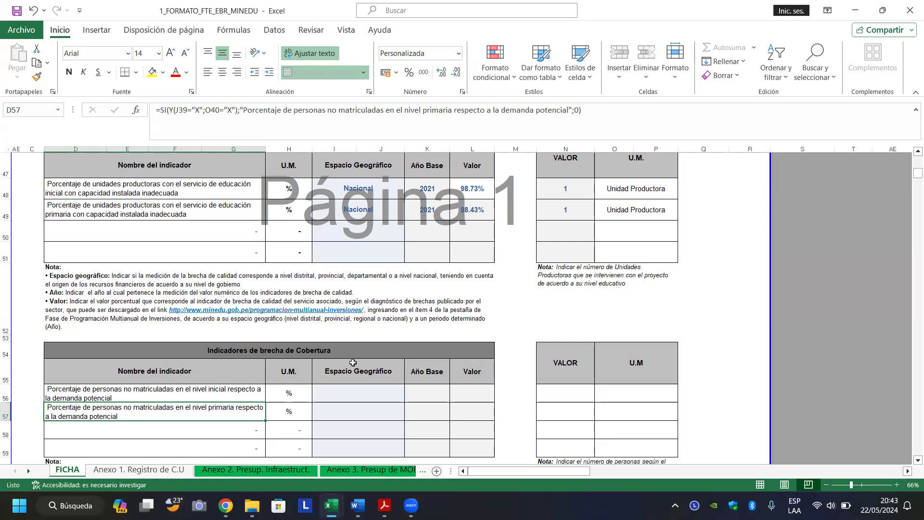
Choose Nacional from the scope dropdowns in I56 (initial) and I57 (primary).
left_click(356, 388)
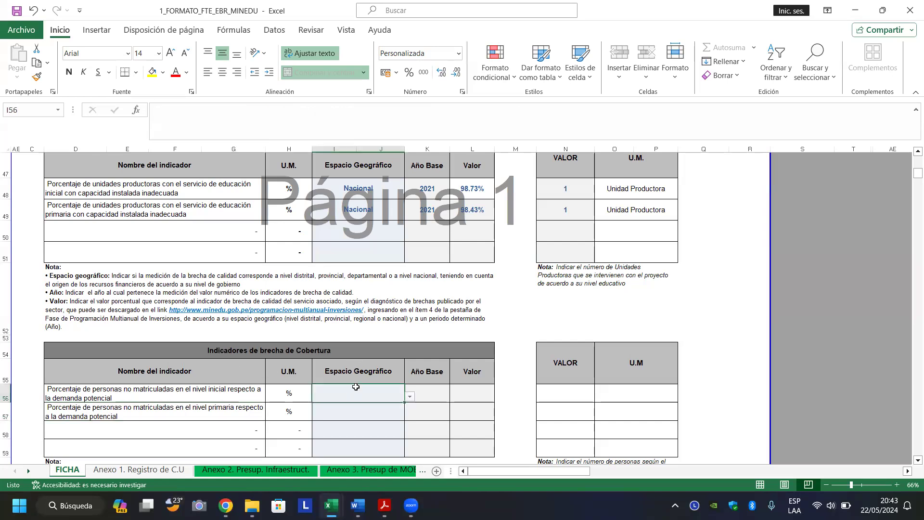
left_click(410, 398)
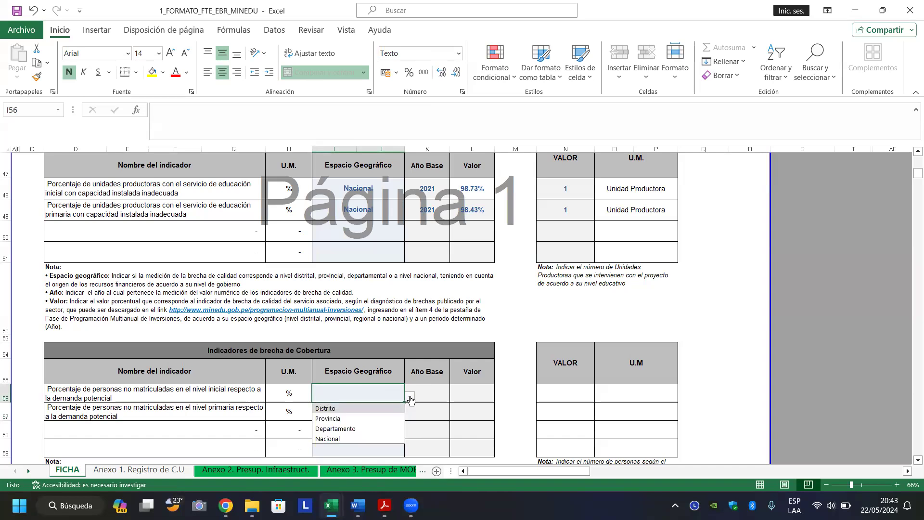
left_click(341, 438)
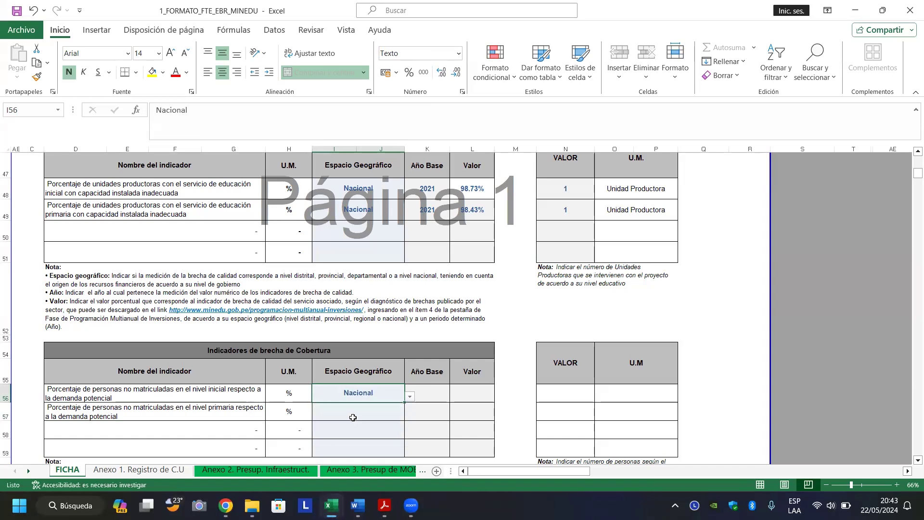
left_click(384, 415)
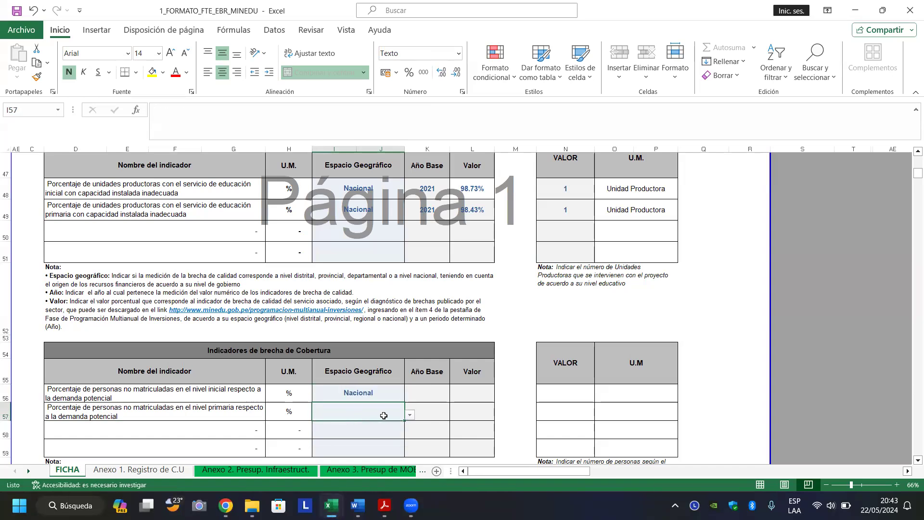
left_click(410, 414)
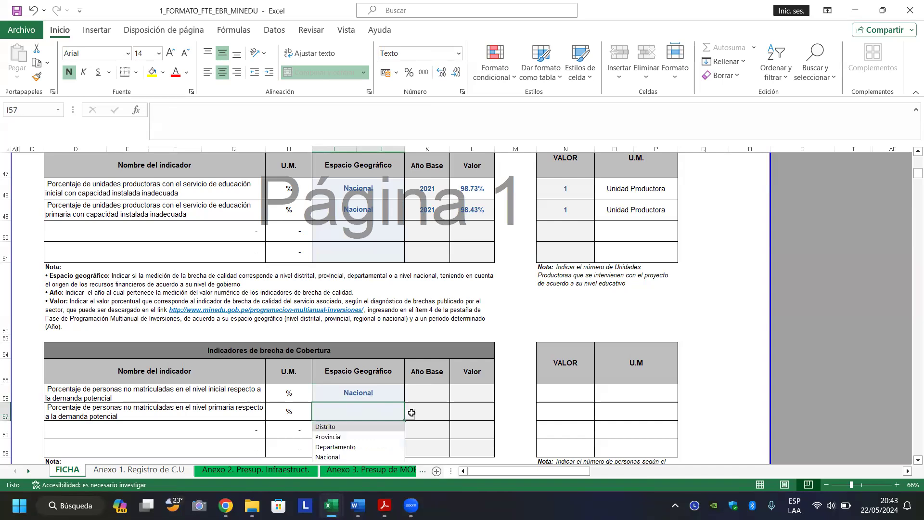
left_click(361, 457)
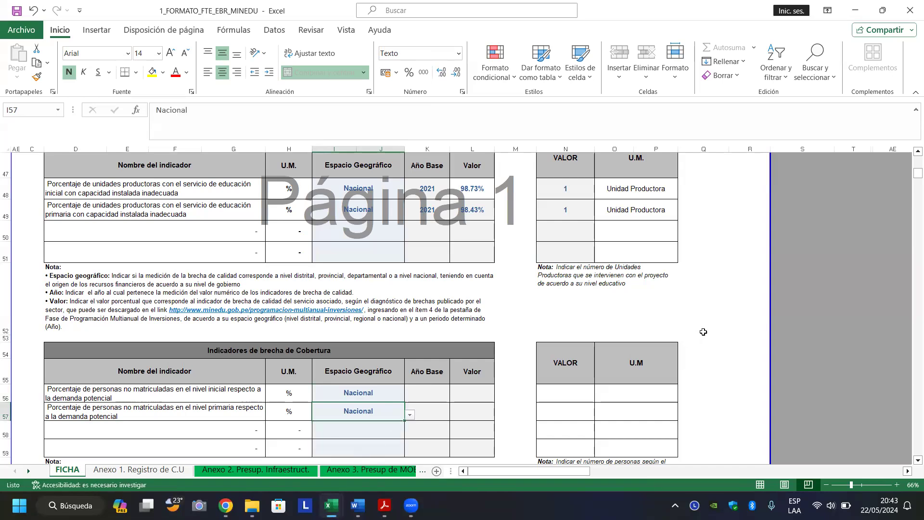
left_click(724, 305)
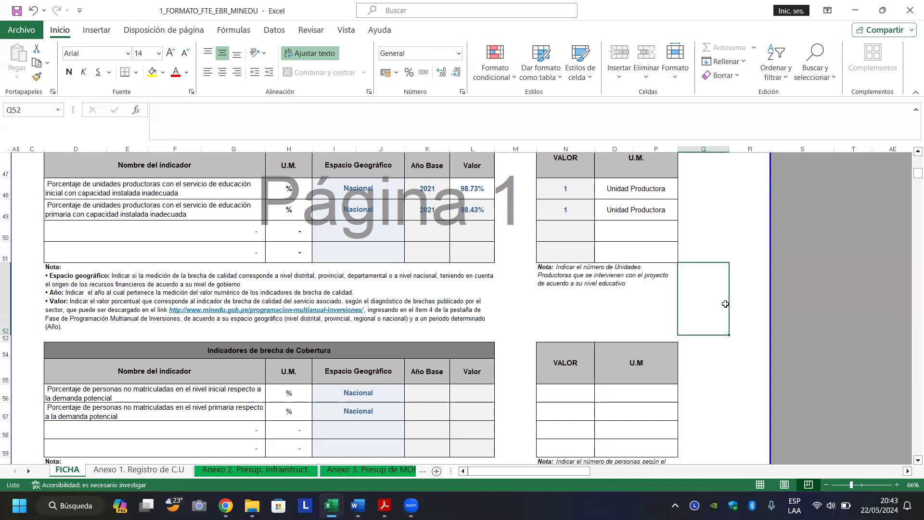
Page down to the A2.4 Tipología and B. Institucionalidad sections.
key("Page_Down")
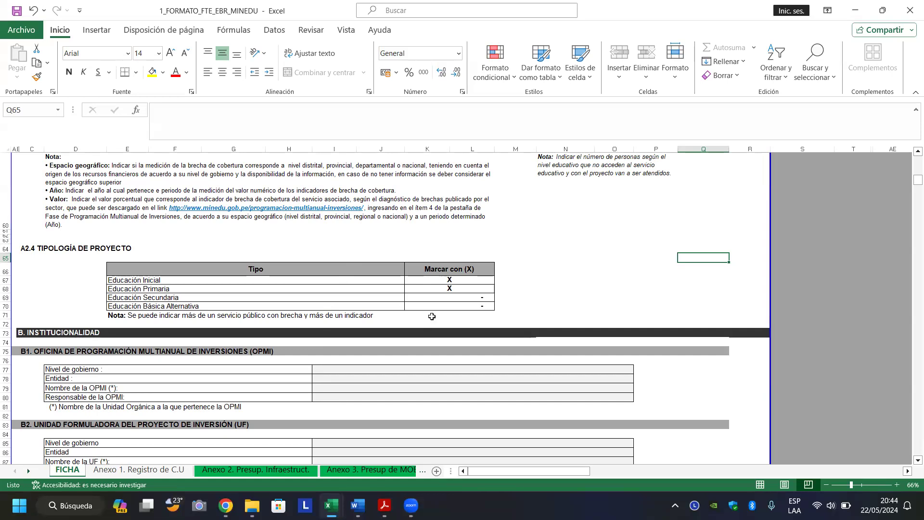
left_click(475, 285)
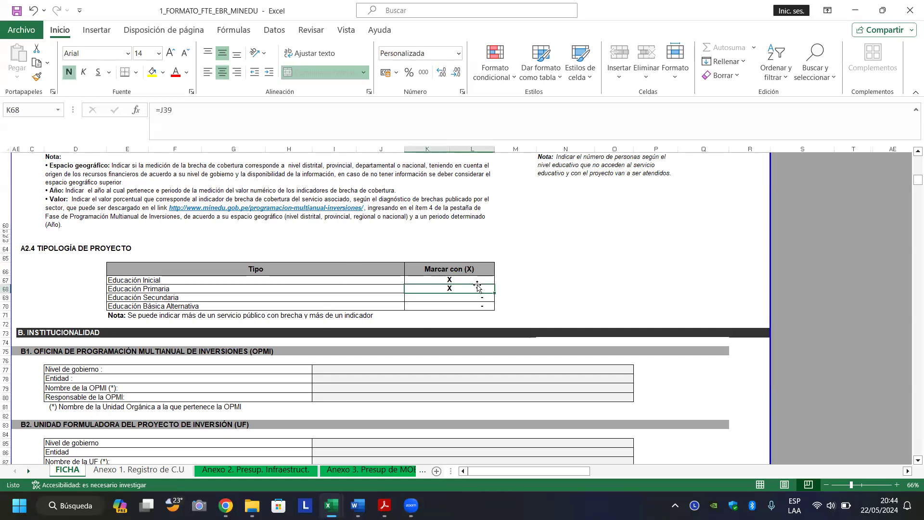
left_click(472, 280)
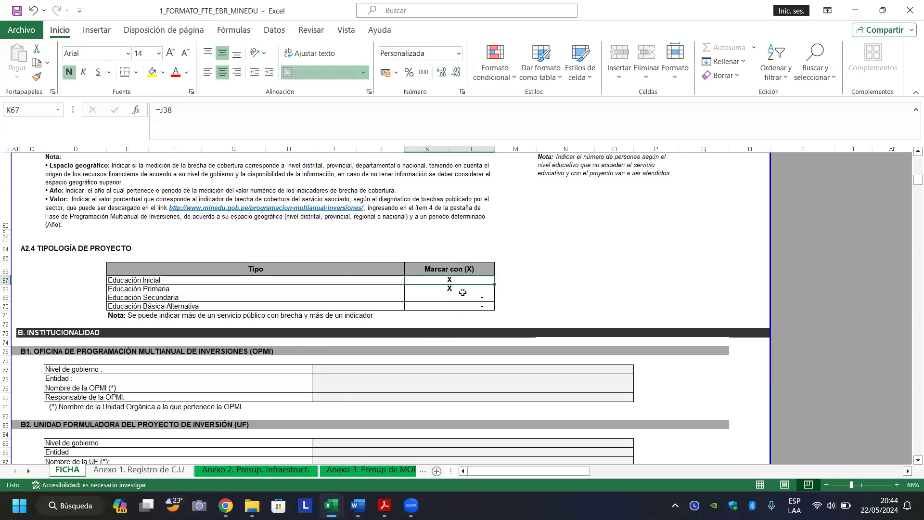
left_click(315, 284)
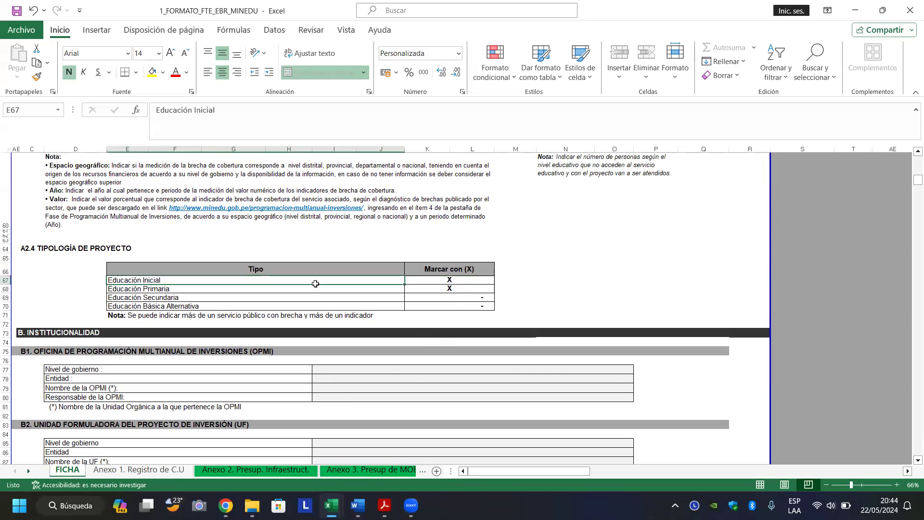
left_click(424, 286)
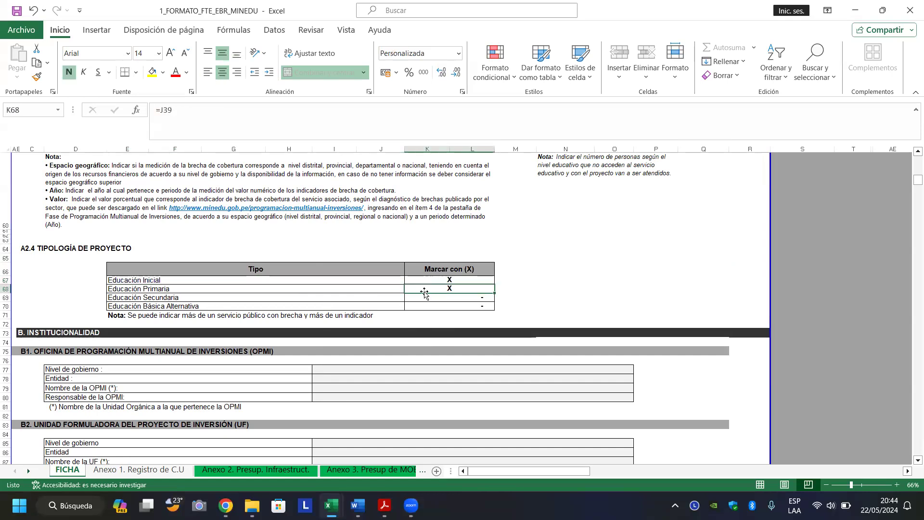
left_click(423, 295)
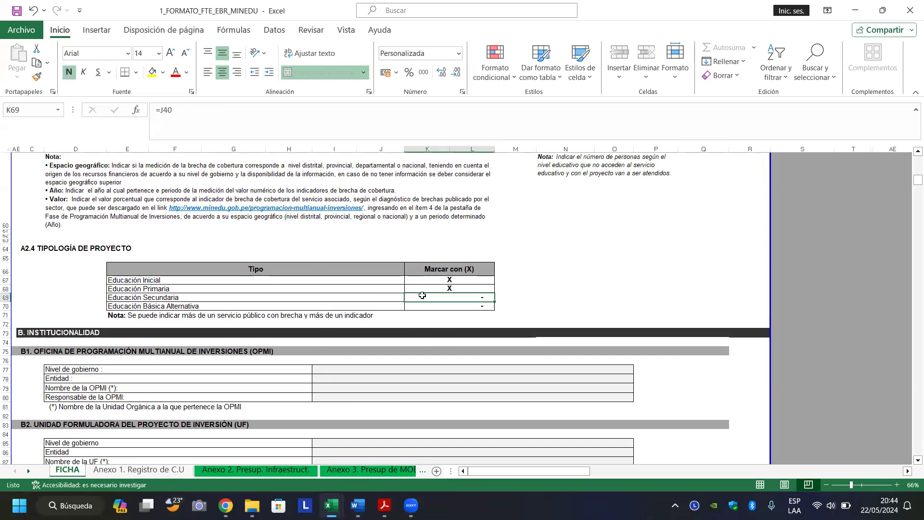
key("x")
key("Return")
left_click(371, 371)
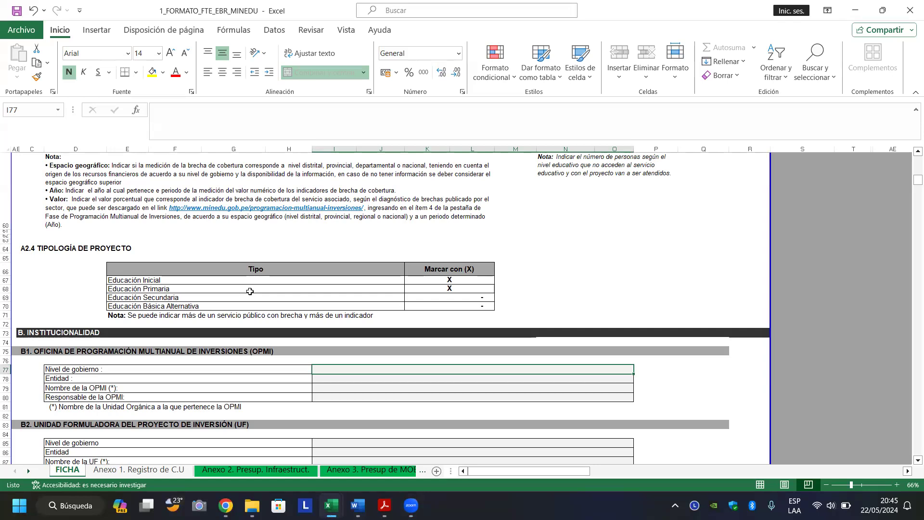
Move from I77 down to row 89 and back to see the empty UF and UEI tables.
left_click(359, 239)
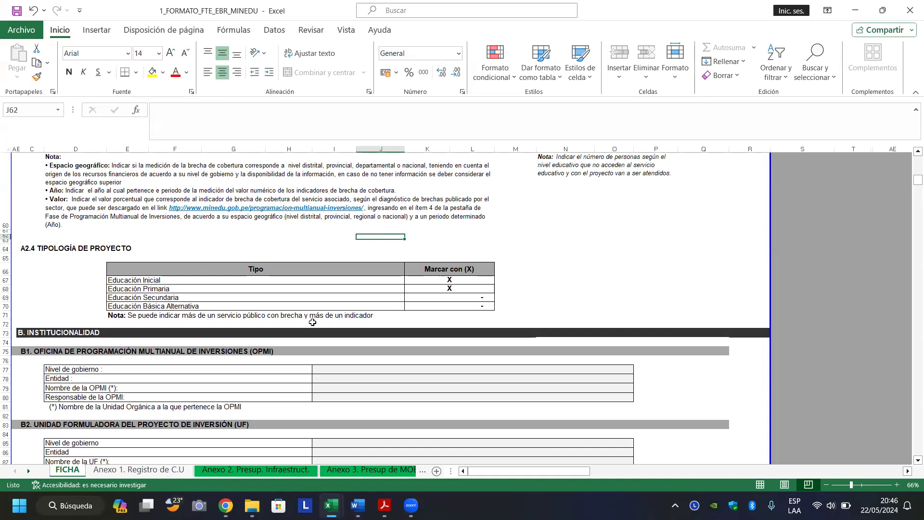
left_click(345, 291)
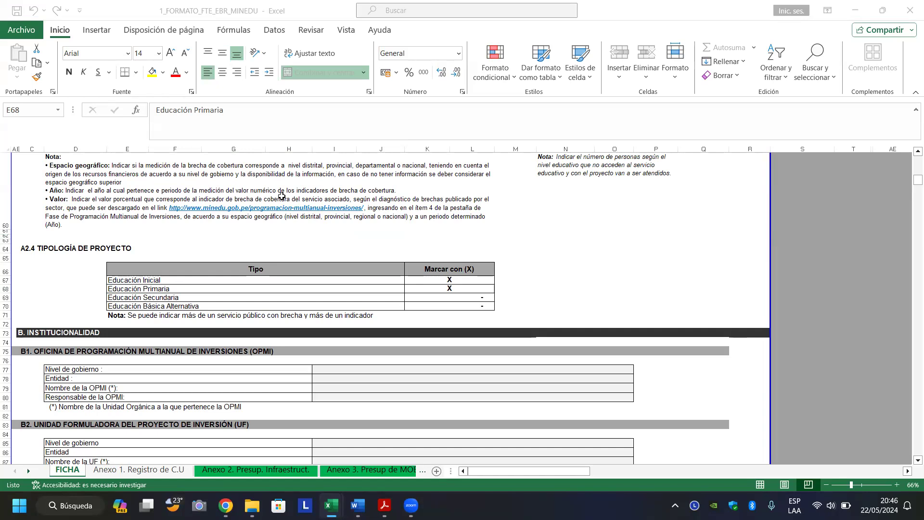
left_click(353, 371)
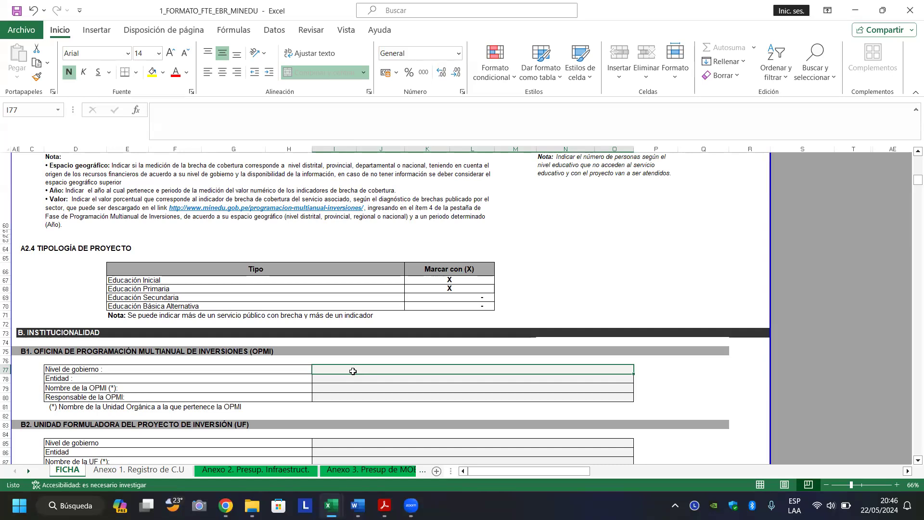
key("Down")
key("Down")
key("Down")
key("Down")
key("Down")
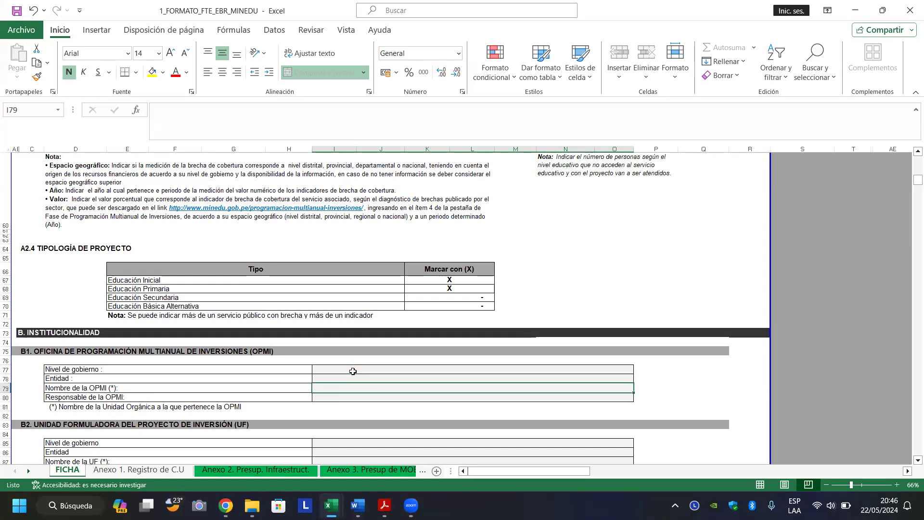
key("Down")
key("Down")
key("Down")
key("Down")
key("Down")
key("Down")
key("Down")
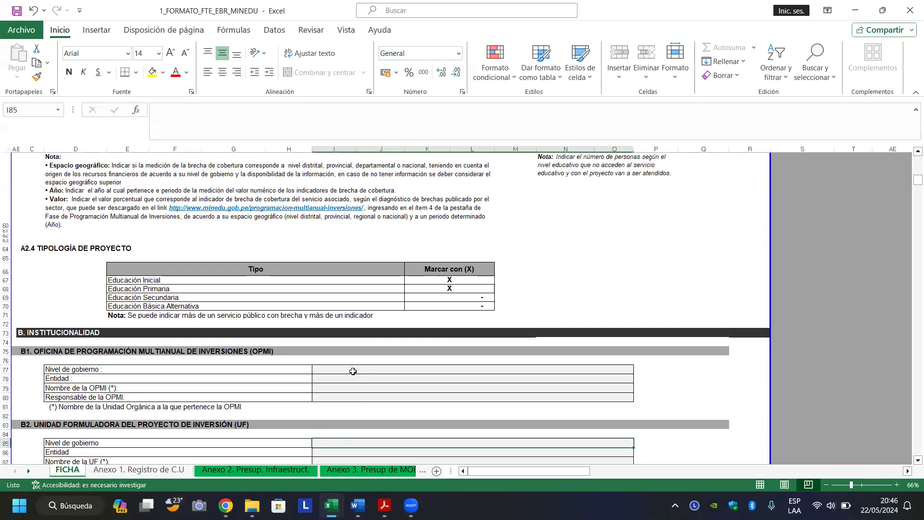
key("Down")
key("Up")
key("Up")
key("Up")
key("Up")
key("Up")
key("Up")
key("Up")
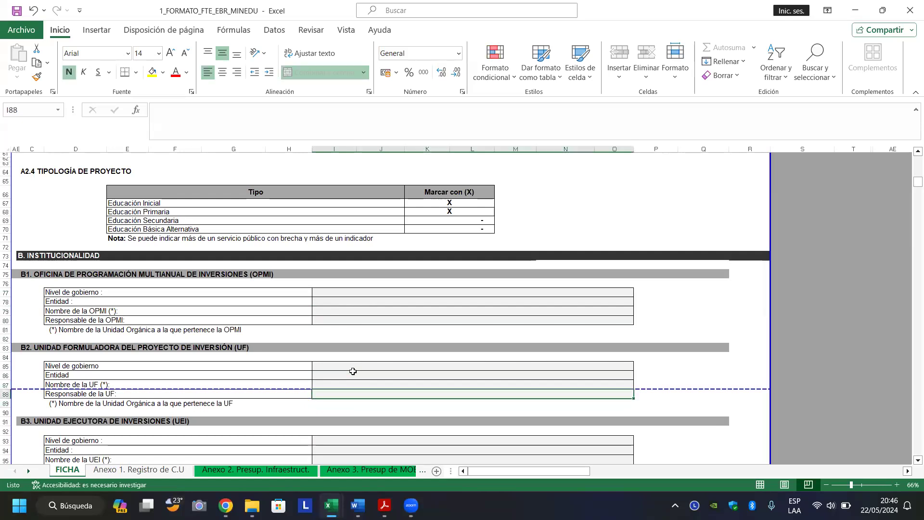
key("Up")
key("Up")
key("Up")
key("Up")
key("Up")
key("Up")
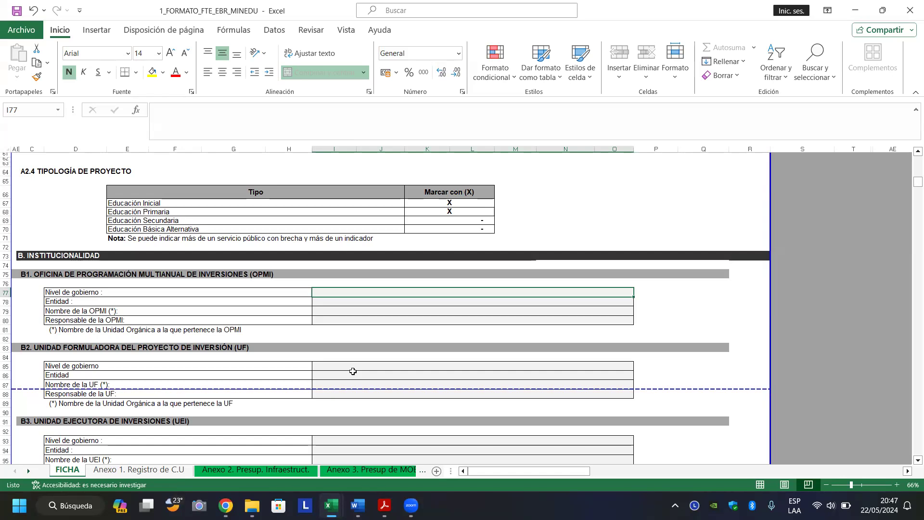
Set the OPMI level of government to GOBIERNOS REGIONALES.
type("GOBIE")
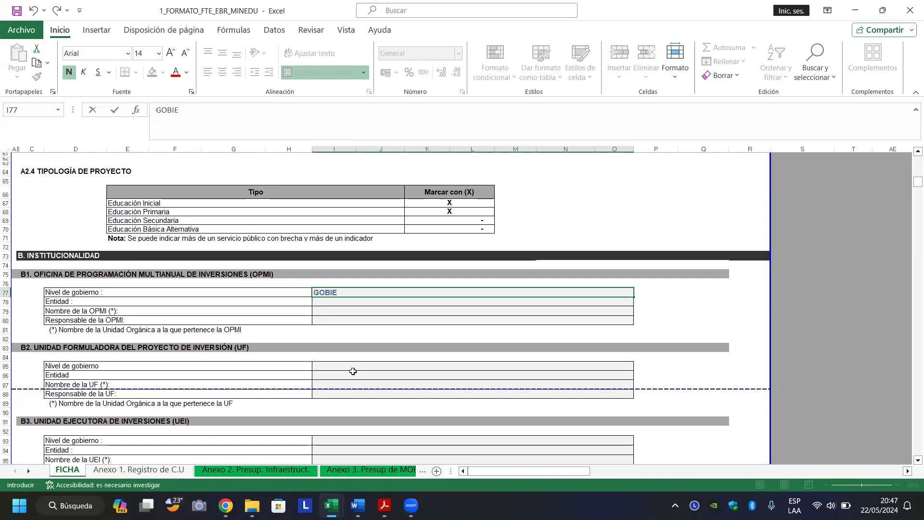
type("RNOS REGIONALES")
key("Return")
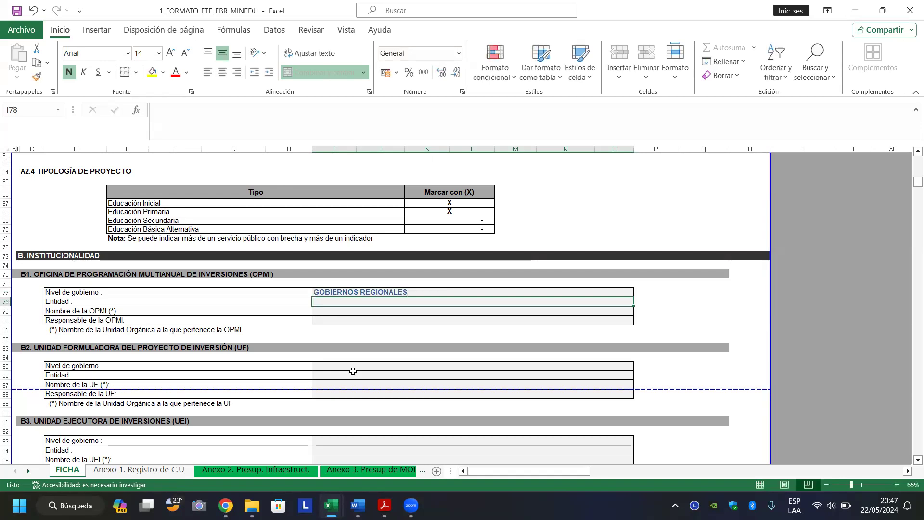
left_click(536, 293)
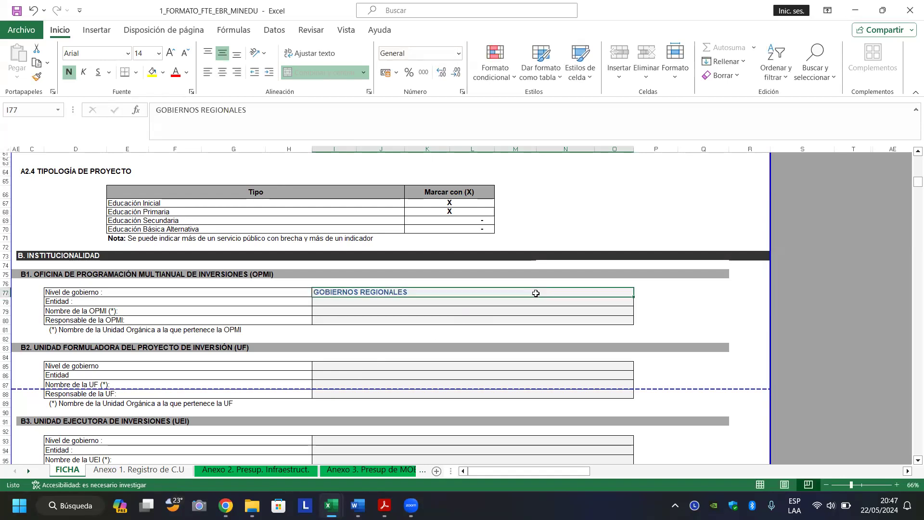
Enter the OPMI entity as GOBIERNO REGIONAL DE ANCASH, fixing the ANCAHS typo.
left_click(512, 302)
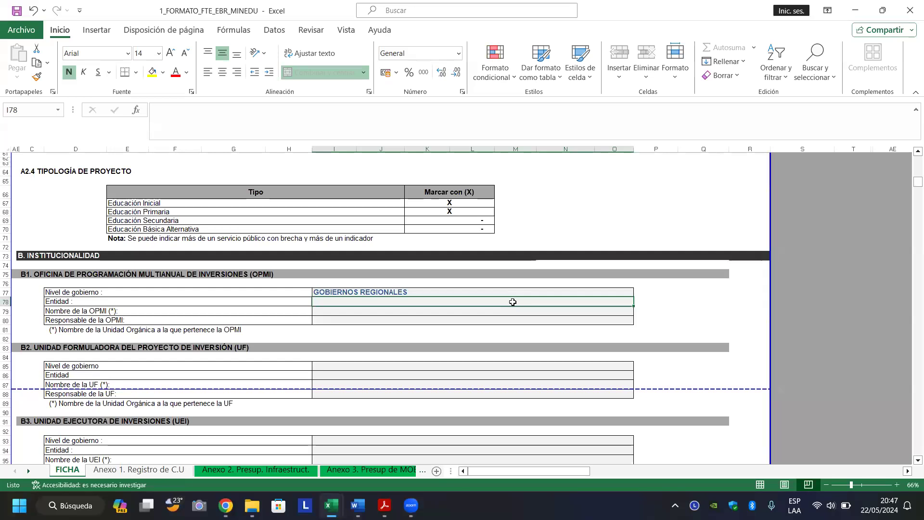
type("G")
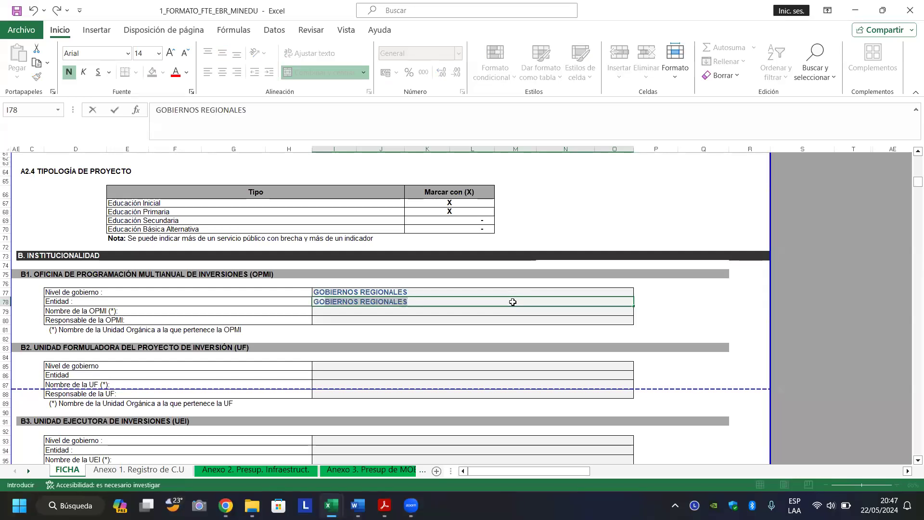
type("OBIERNO RE")
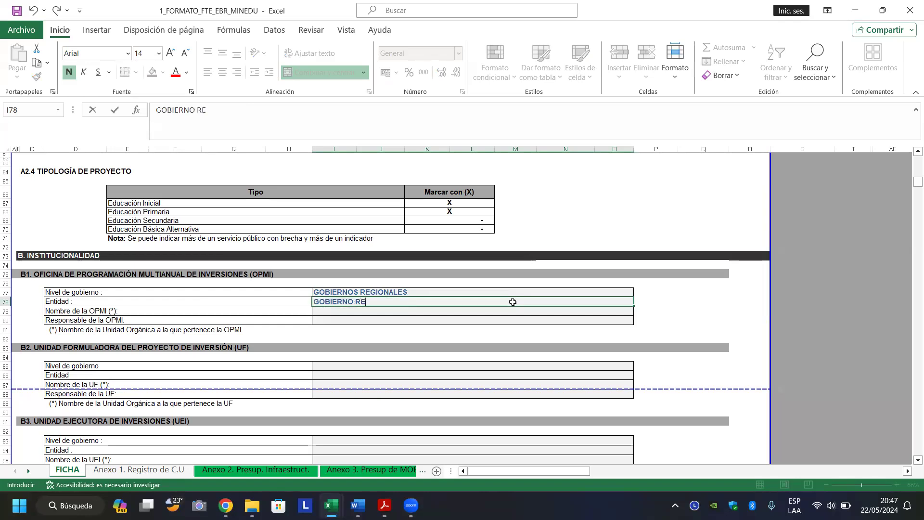
type("GIONAL DE ANCAHS")
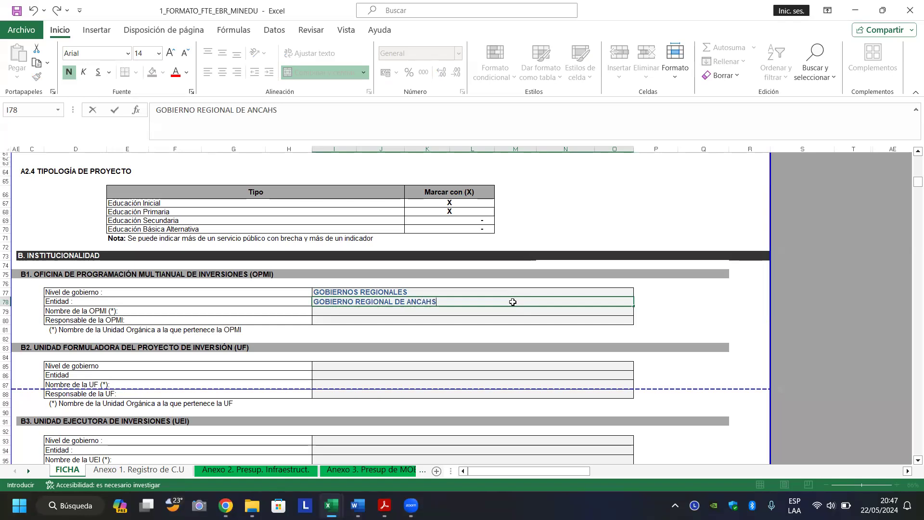
key("BackSpace")
key("BackSpace")
type("SH")
key("Return")
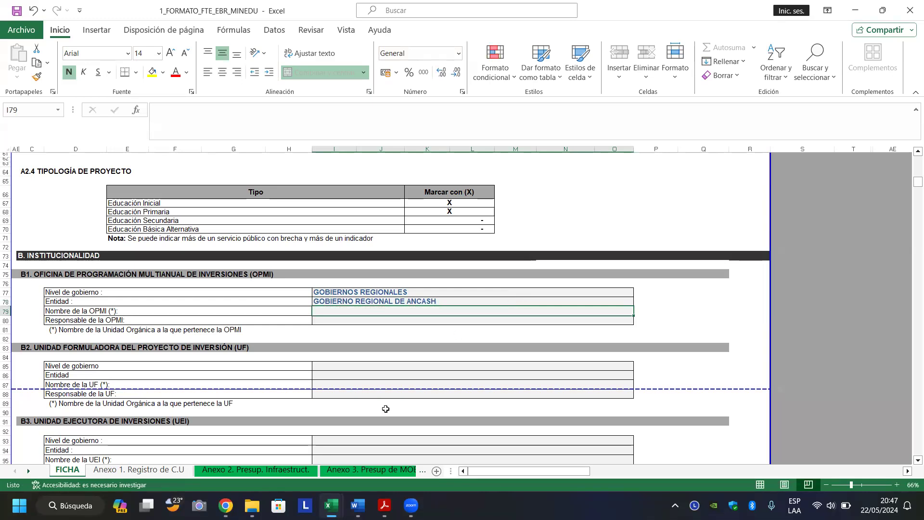
left_click(225, 505)
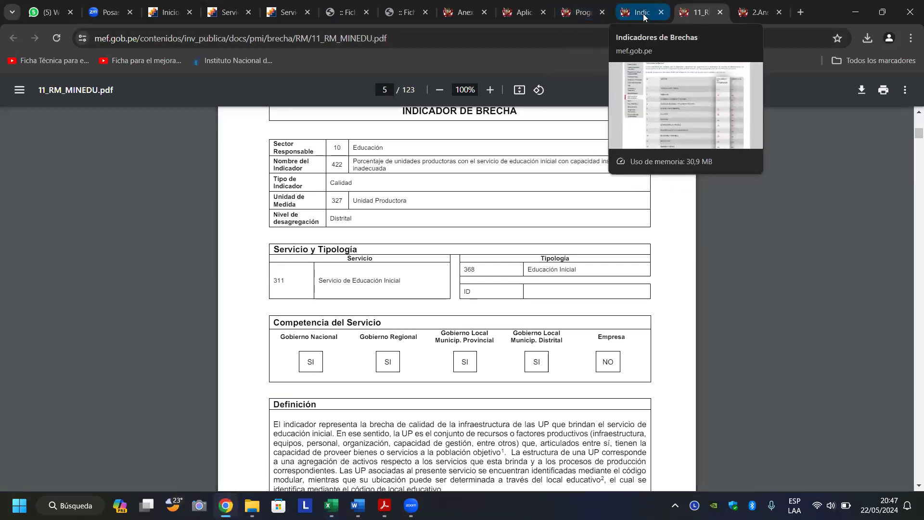
Open the Invierte.pe Directorio page in a new tab from Aplicaciones Informáticas.
left_click(524, 13)
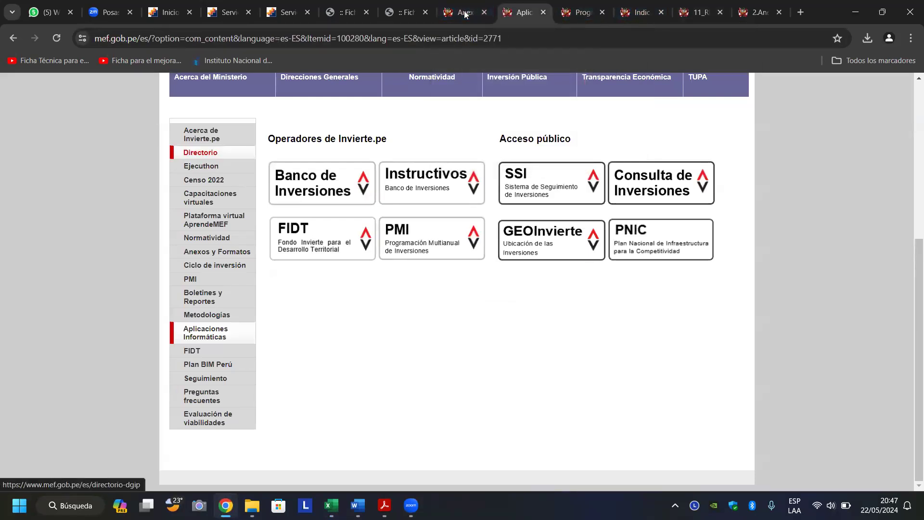
key("ctrl+Return")
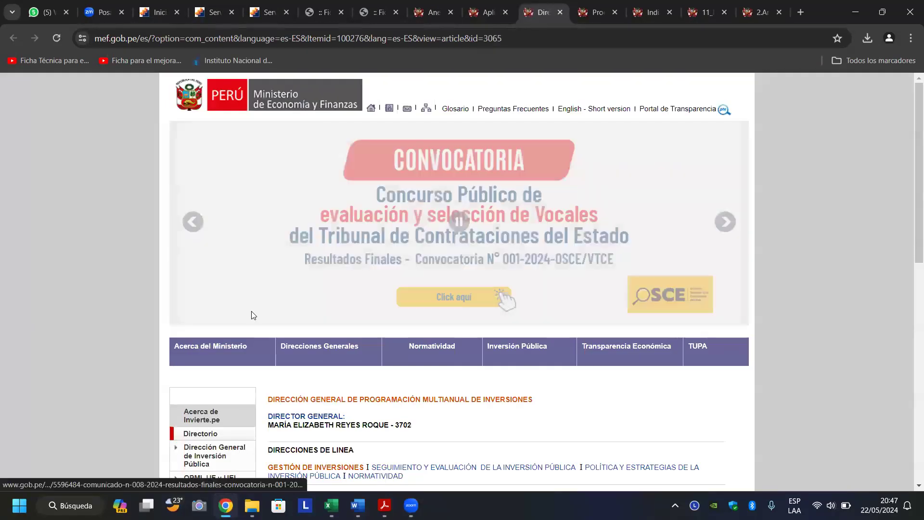
scroll(141, 307, "down", 4)
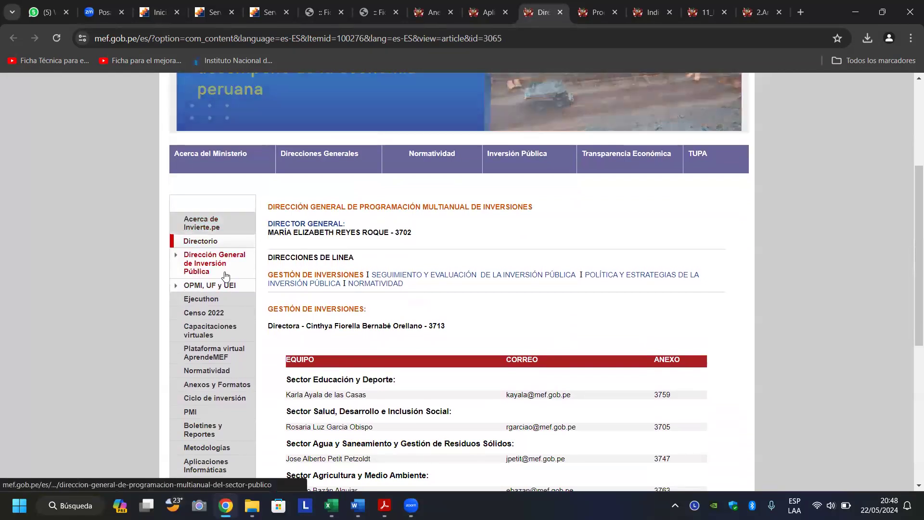
Go to the OPMI, UF y UEI section and scroll to its directory links.
left_click(199, 288)
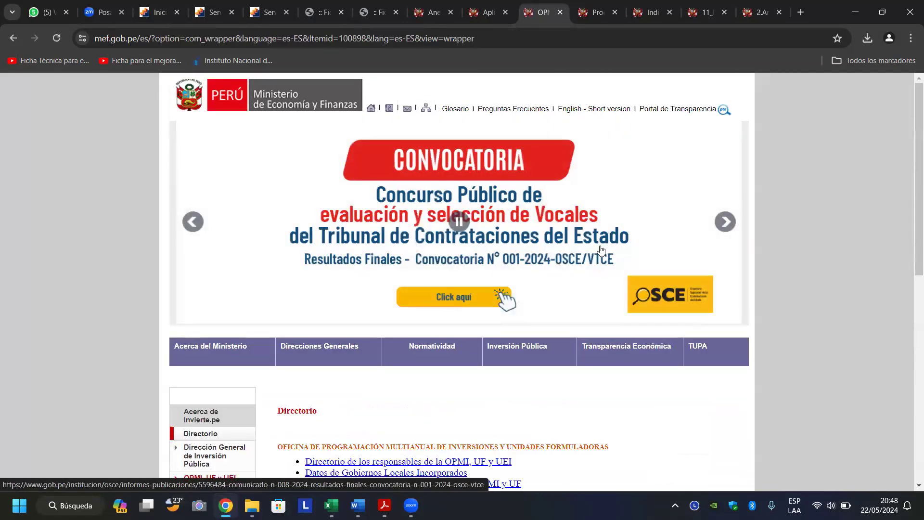
scroll(602, 250, "down", 7)
scroll(603, 250, "up", 7)
scroll(603, 250, "down", 7)
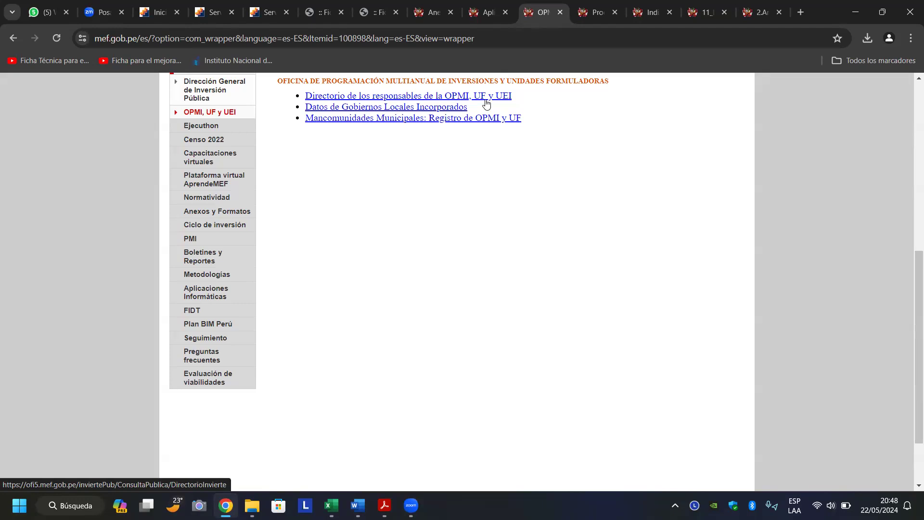
Search the officials' directory for level GOBIERNO REGIONAL, organ OPMI, region ANCASH.
left_click(392, 98)
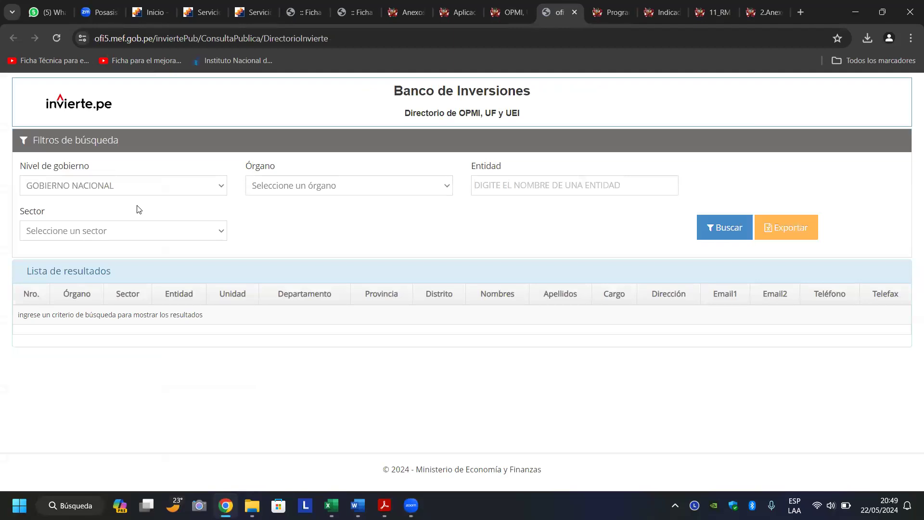
left_click(138, 187)
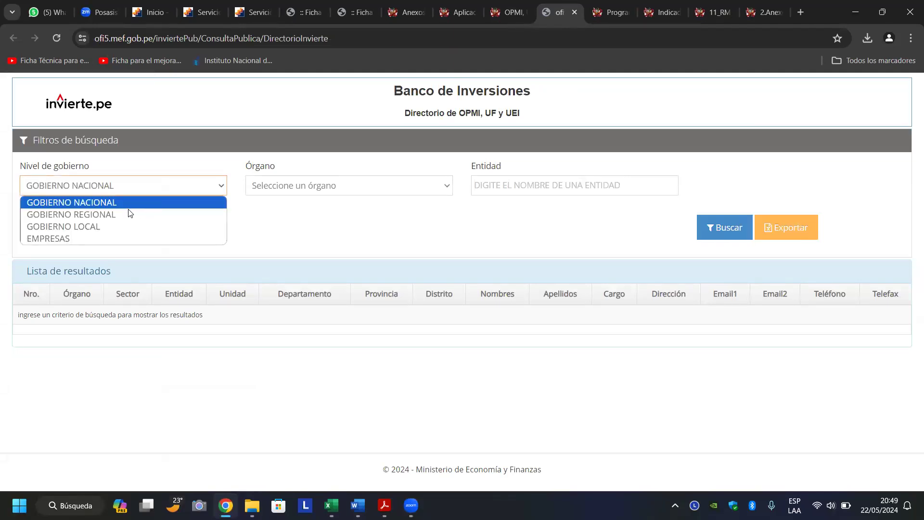
left_click(129, 214)
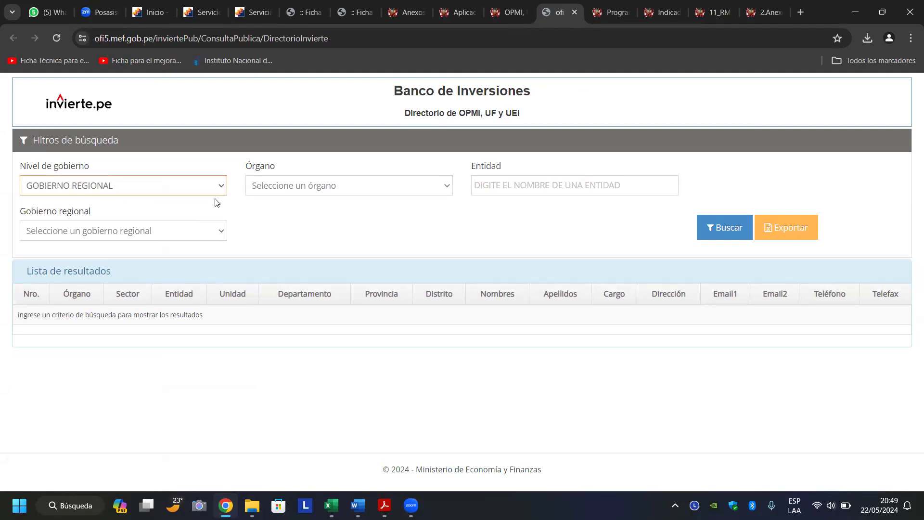
left_click(423, 195)
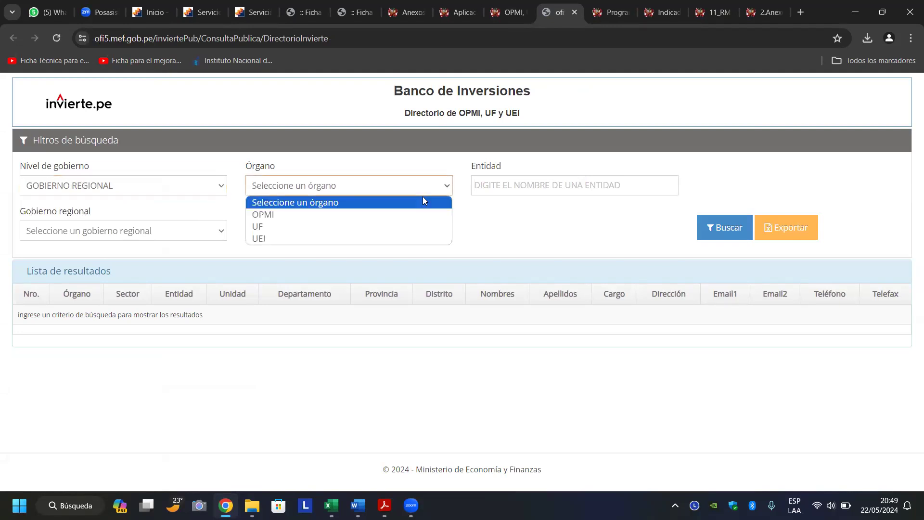
left_click(403, 214)
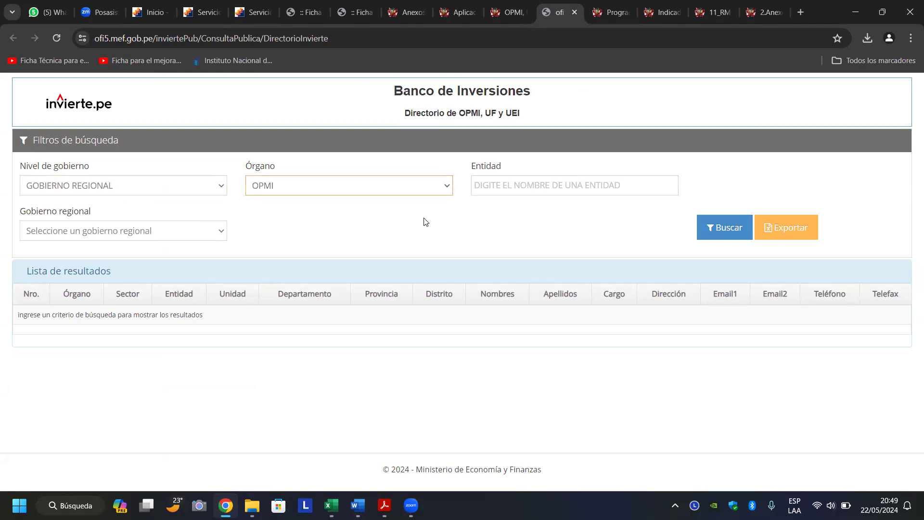
left_click(198, 230)
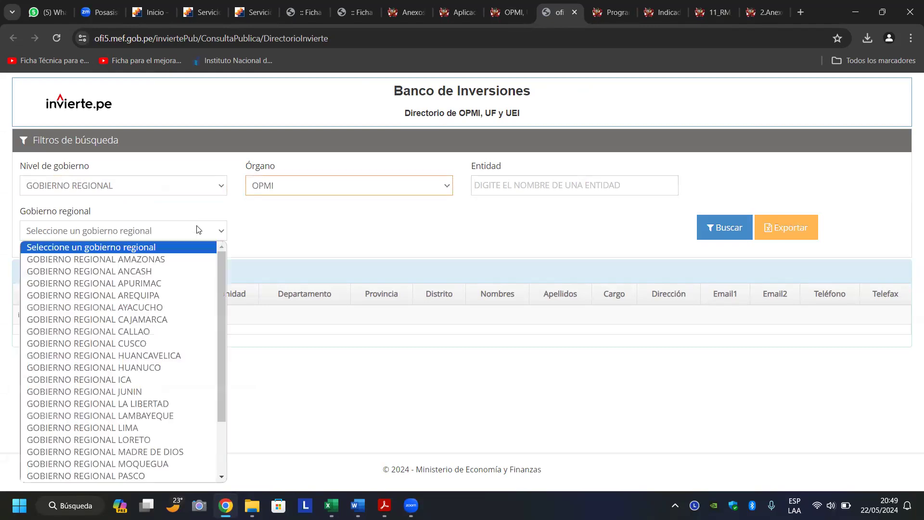
left_click(165, 273)
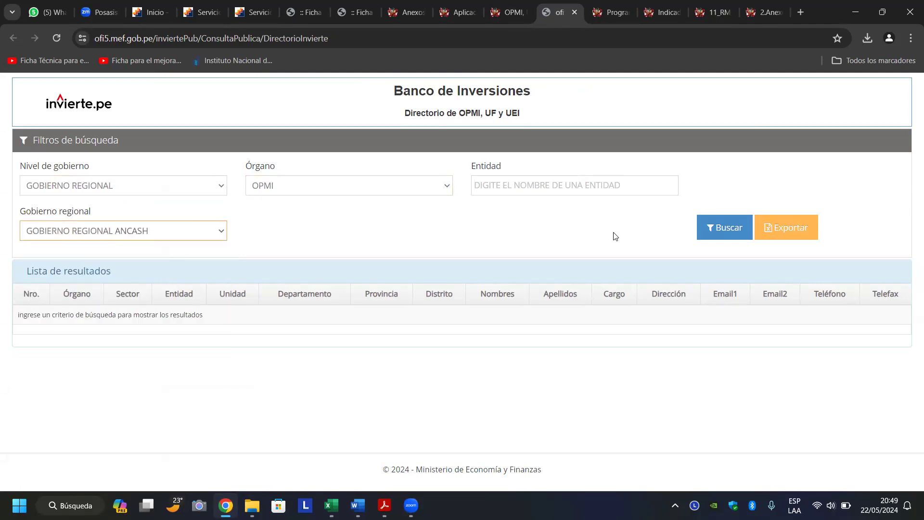
left_click(716, 230)
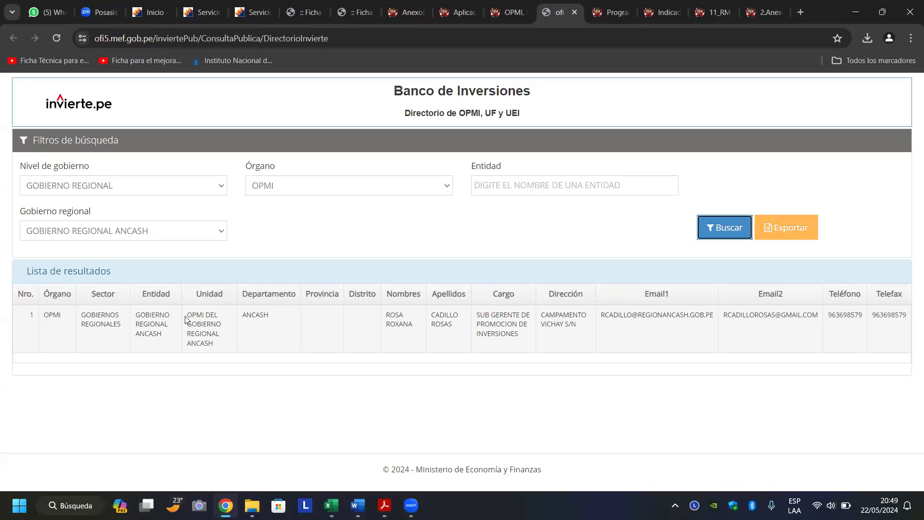
Copy the unit name OPMI DEL GOBIERNO REGIONAL ANCASH and return to the FICHA workbook.
left_click_drag(187, 317, 224, 343)
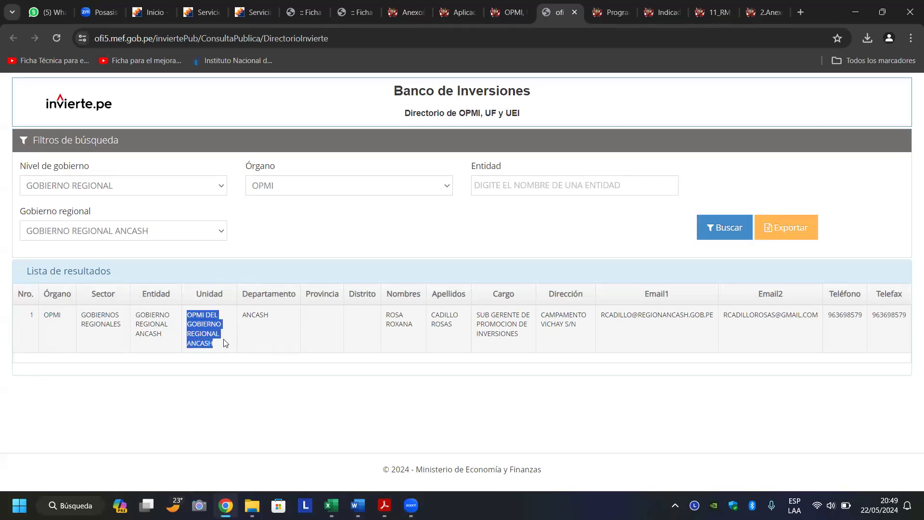
right_click(200, 329)
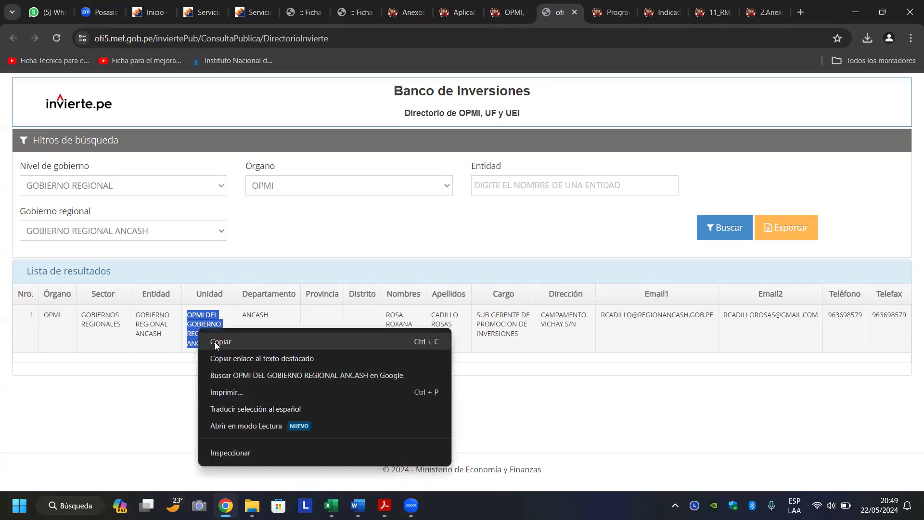
left_click(214, 342)
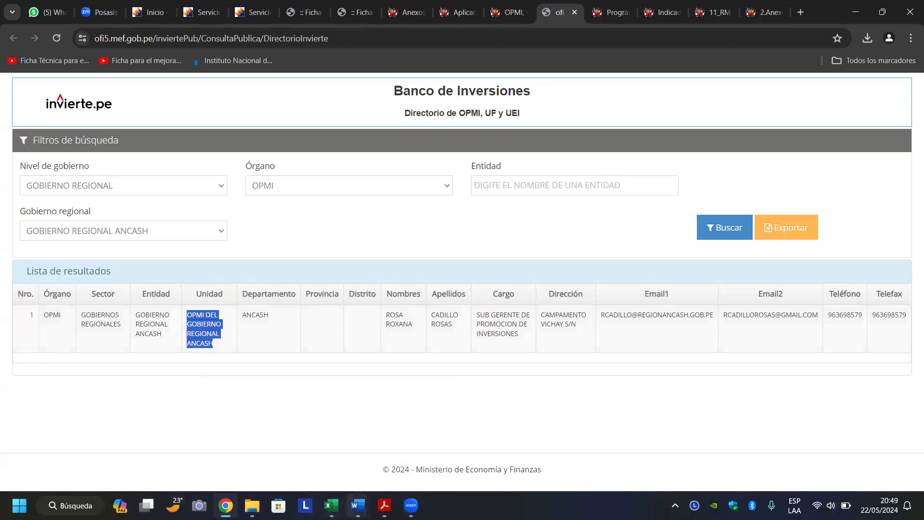
left_click(332, 506)
left_click(125, 446)
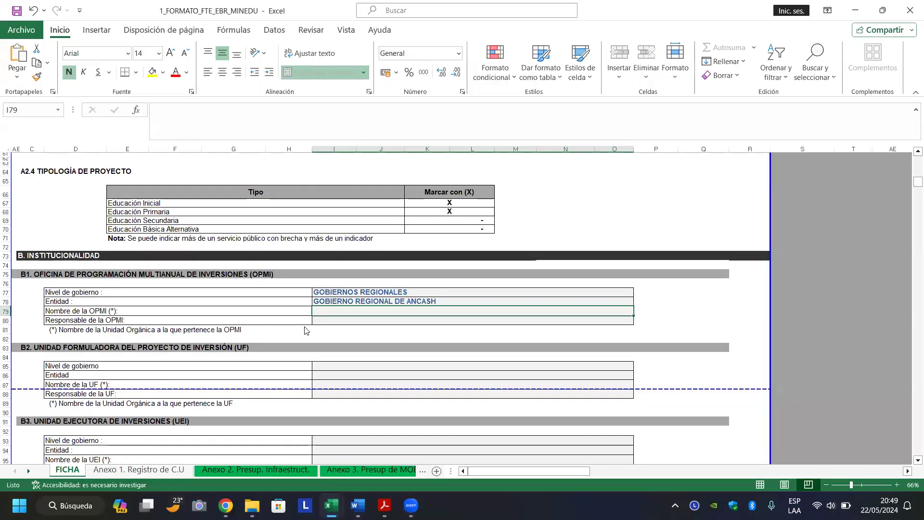
Paste 'OPMI DEL GOBIERNO REGIONAL ANCASH.' into cell I79 with a trailing period.
double_click(350, 311)
key("ctrl+v")
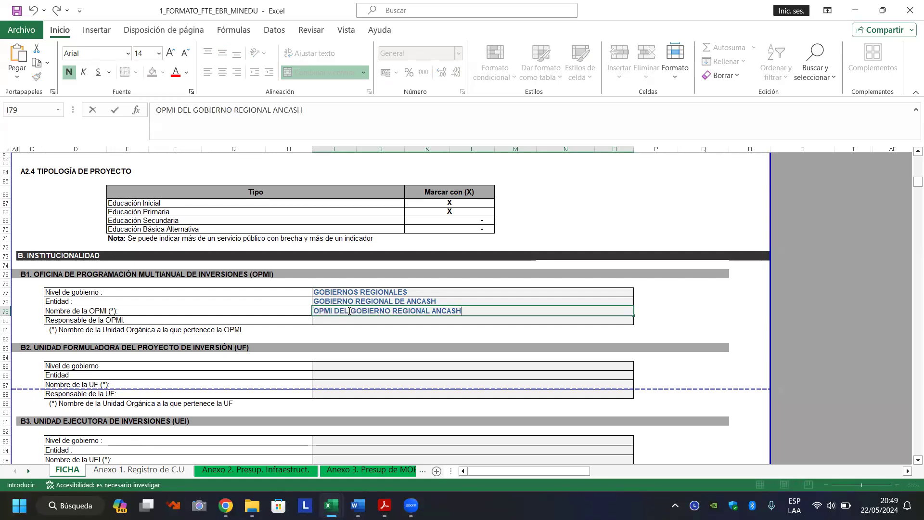
type(".")
key("Return")
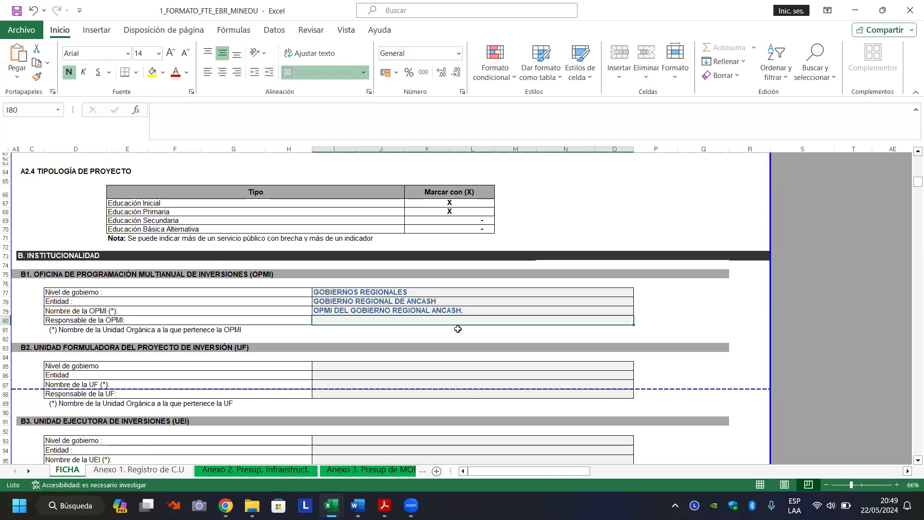
left_click(225, 505)
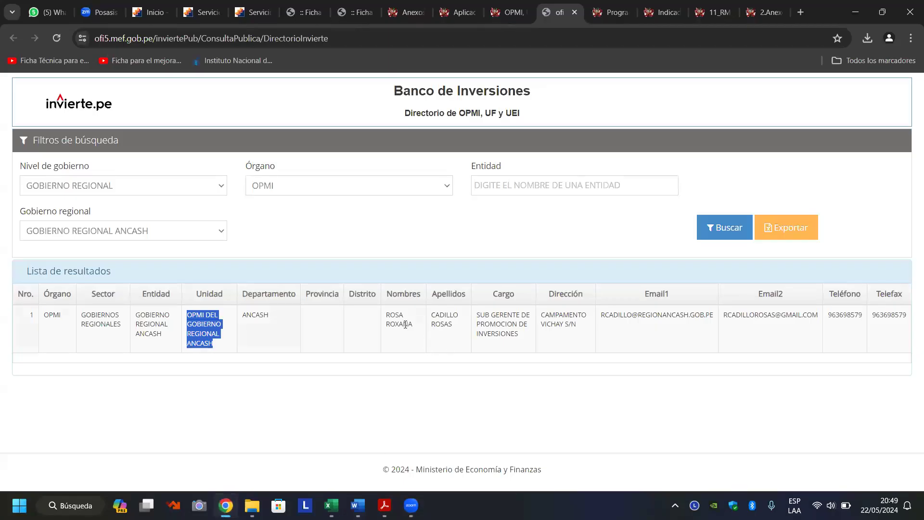
Copy the OPMI head's first names from the Ancash directory result.
left_click(406, 325)
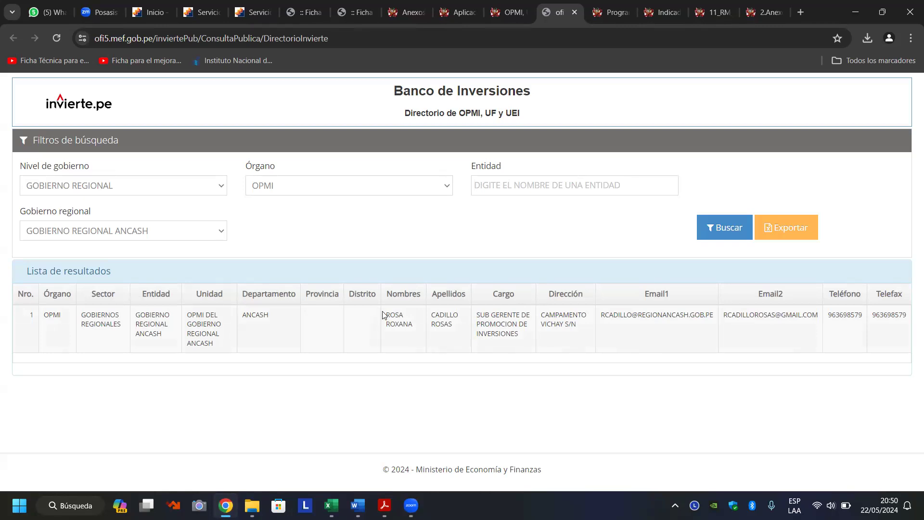
left_click_drag(390, 317, 412, 324)
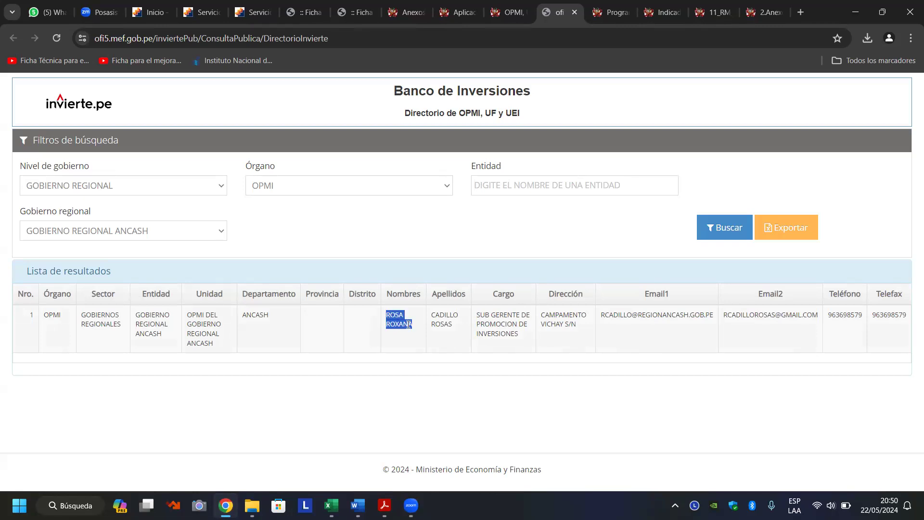
right_click(406, 324)
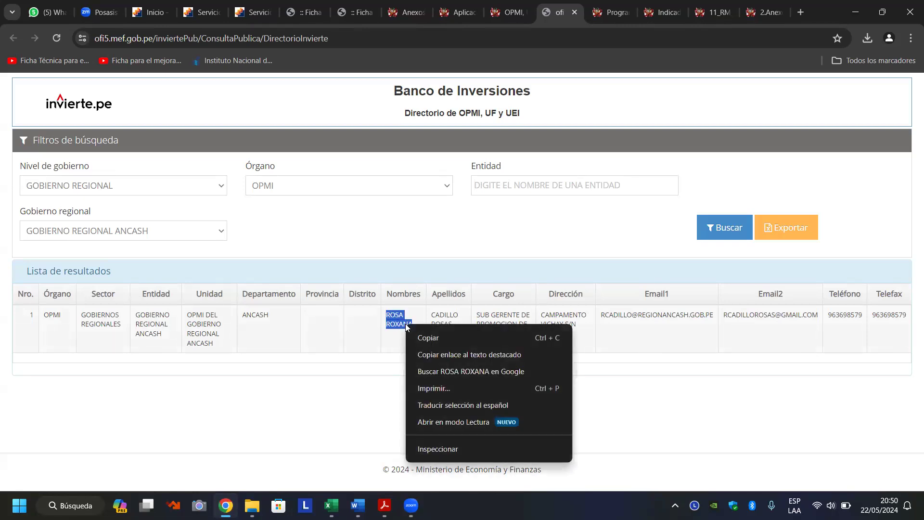
left_click(428, 338)
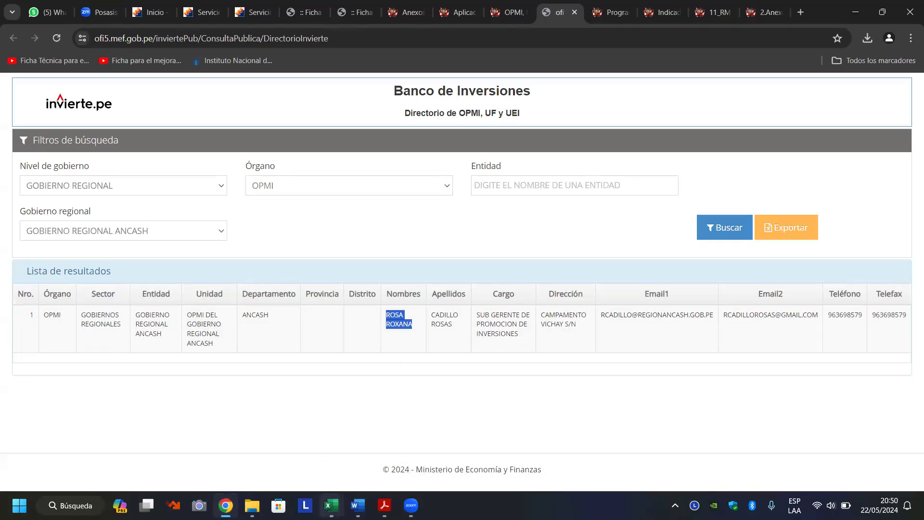
mouse_move(330, 501)
left_click(168, 454)
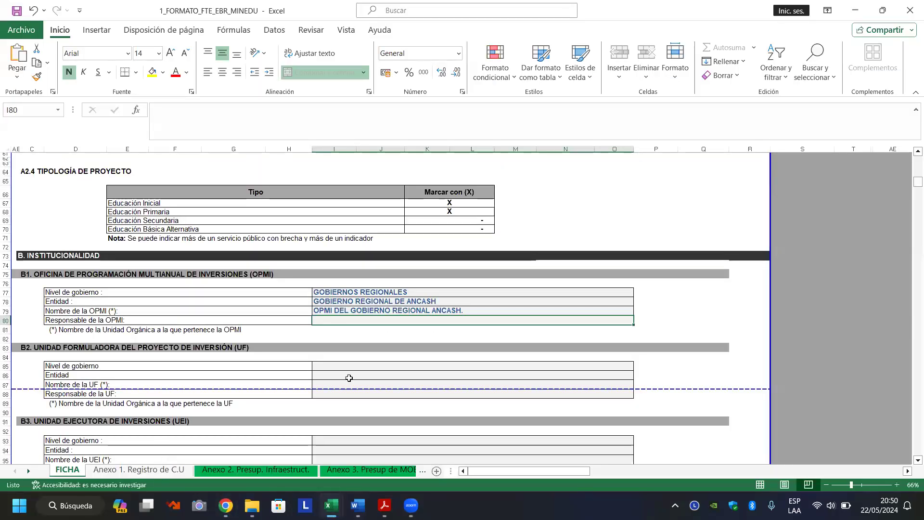
Paste the OPMI head's first names into cell I80.
double_click(364, 321)
key("ctrl+v")
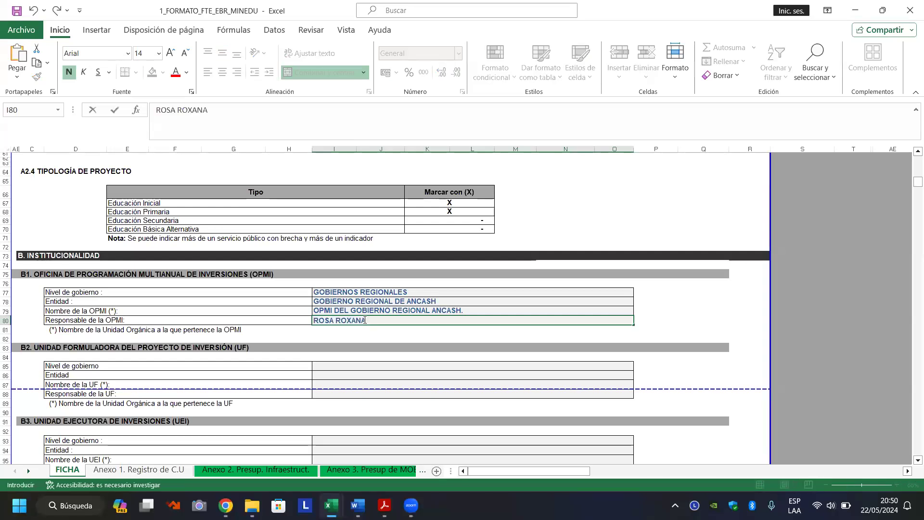
left_click(227, 443)
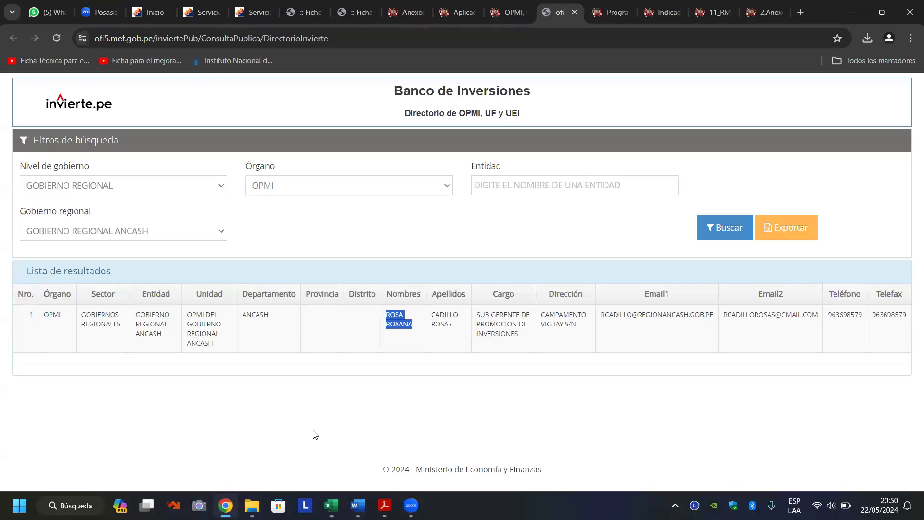
Copy the OPMI head's surnames and append them to the Responsable de la OPMI entry in I80.
left_click_drag(430, 314, 461, 330)
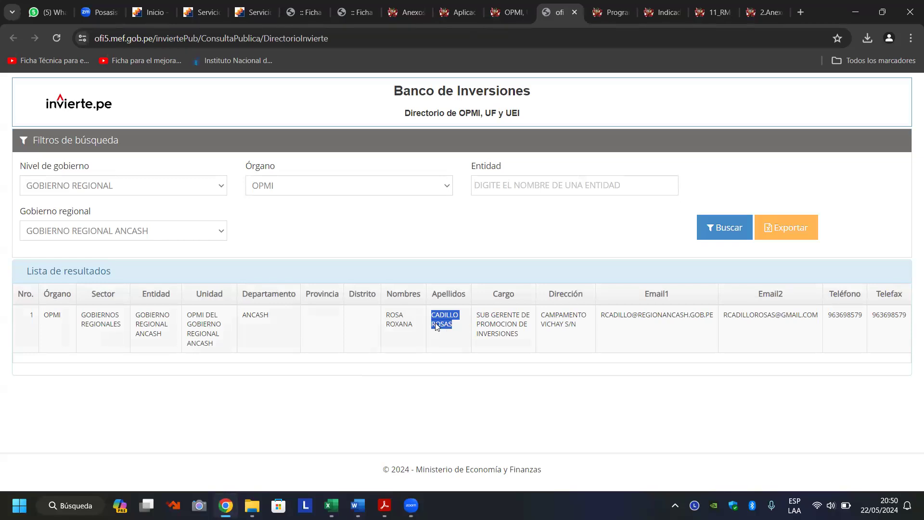
right_click(435, 325)
left_click(453, 336)
mouse_move(331, 505)
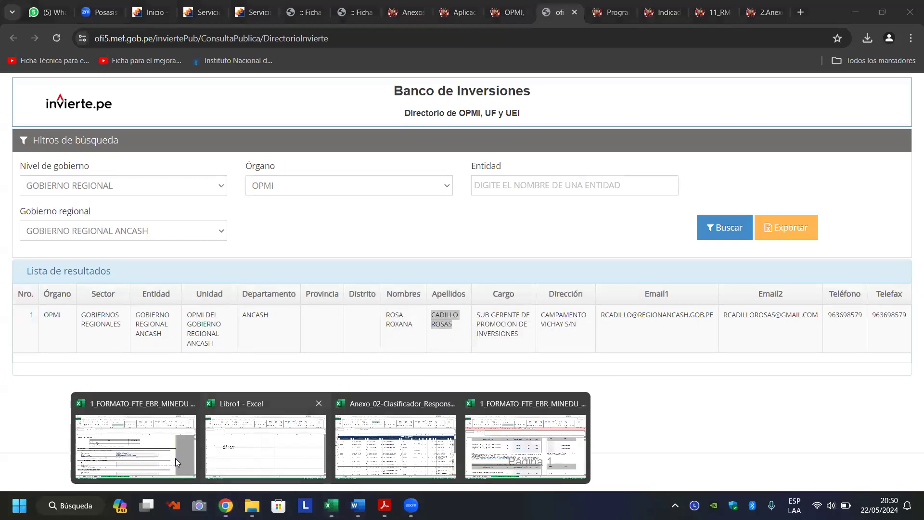
left_click(144, 443)
key("ctrl+v")
key("Return")
key("Down")
key("Down")
key("Down")
key("Down")
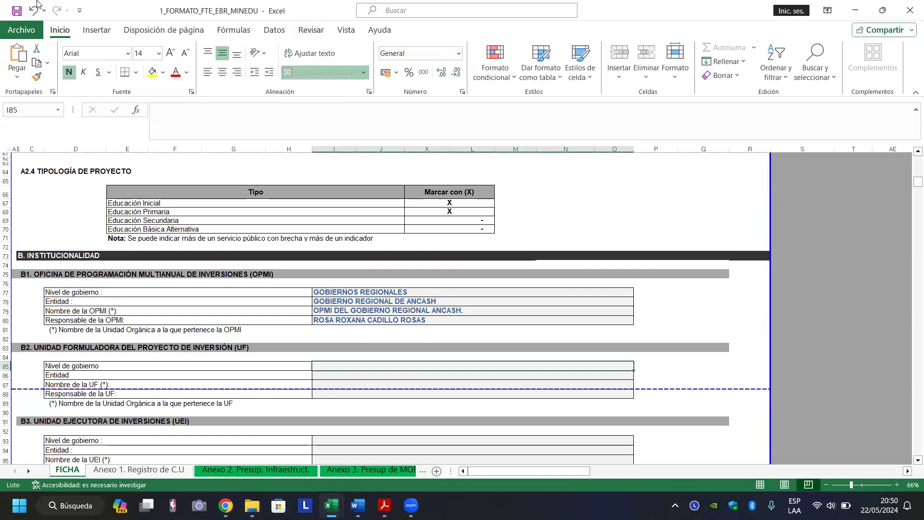
Save the workbook, check the blank UF and UEI rows, and go back to the directory.
left_click(15, 10)
key("Down")
key("Down")
key("Down")
key("Down")
key("Down")
key("Down")
key("Down")
key("Down")
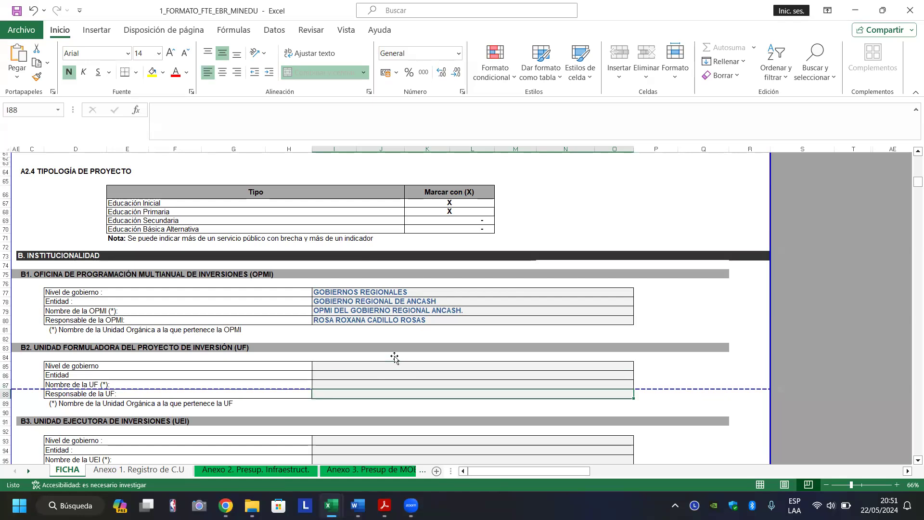
key("Down")
key("Down")
key("Down")
key("Down")
key("Down")
key("Down")
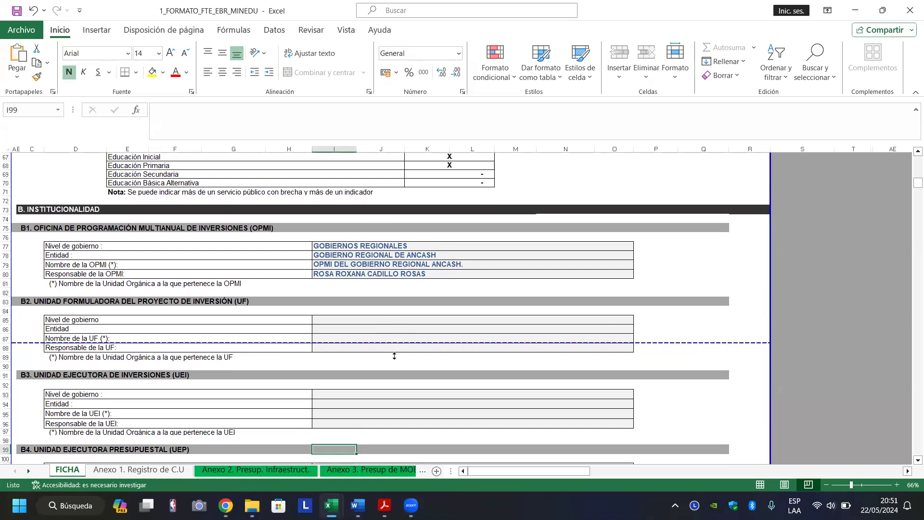
key("Up")
key("Up")
key("Up")
key("Up")
key("Up")
key("Up")
key("Up")
key("Up")
key("Up")
key("Up")
key("Up")
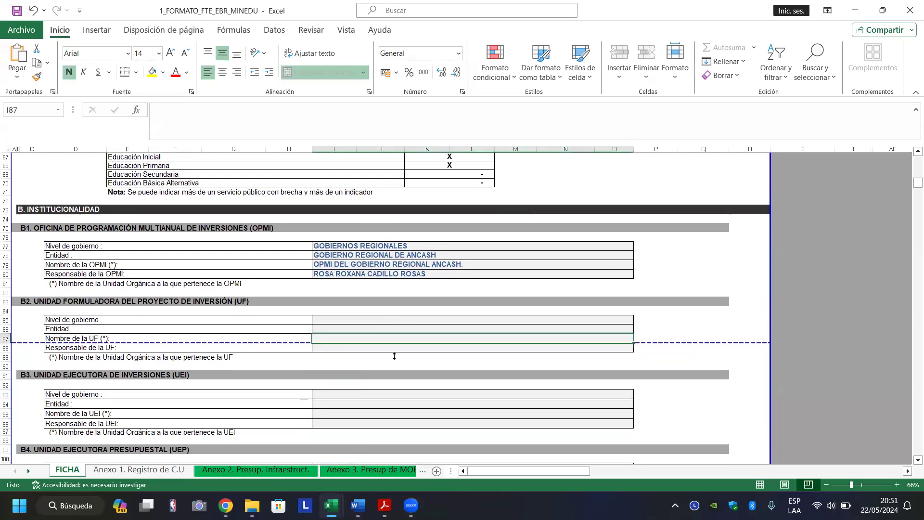
mouse_move(226, 506)
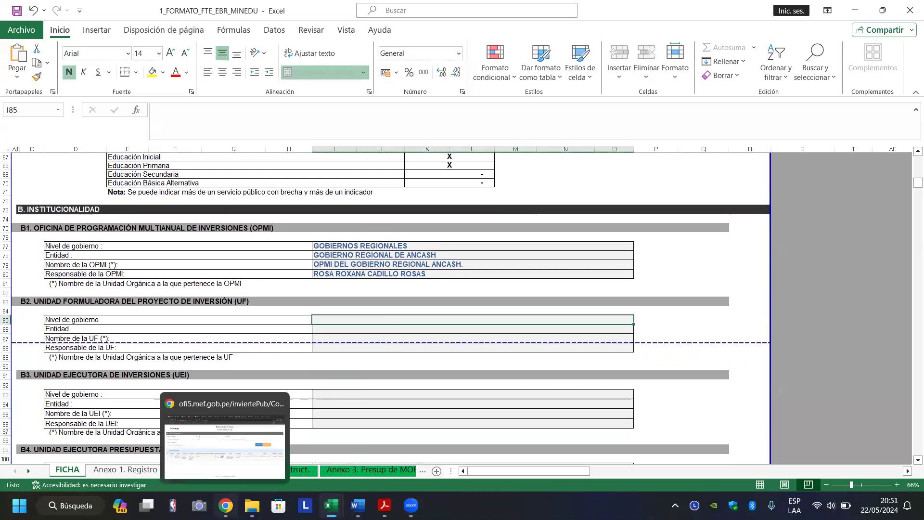
left_click(281, 450)
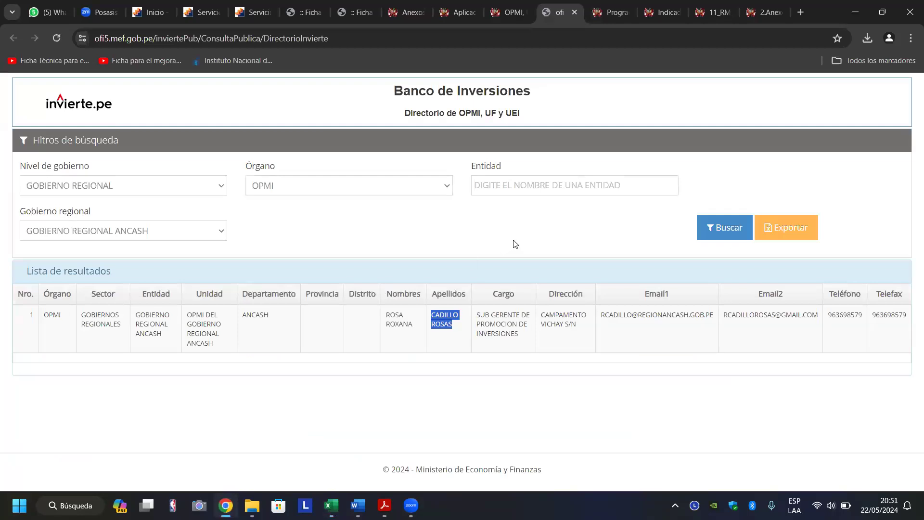
Set the Órgano filter to UF and search the Ancash regional government directory.
left_click(434, 197)
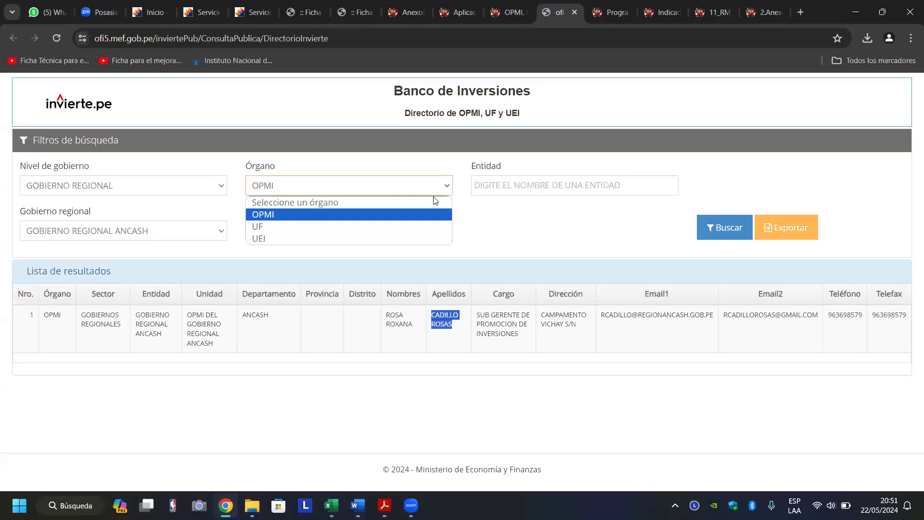
left_click(406, 225)
left_click(718, 227)
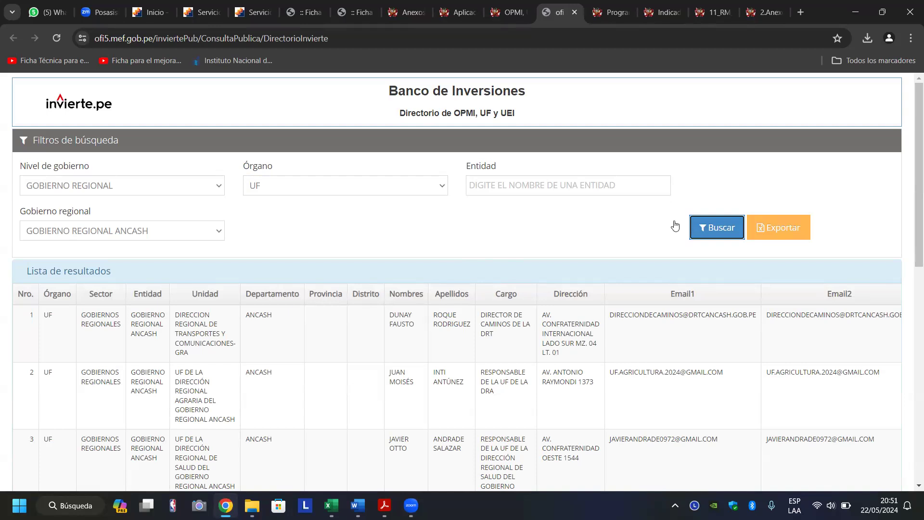
Scroll down the UF results to the Sede Central unit in row 8.
scroll(676, 226, "down", 1)
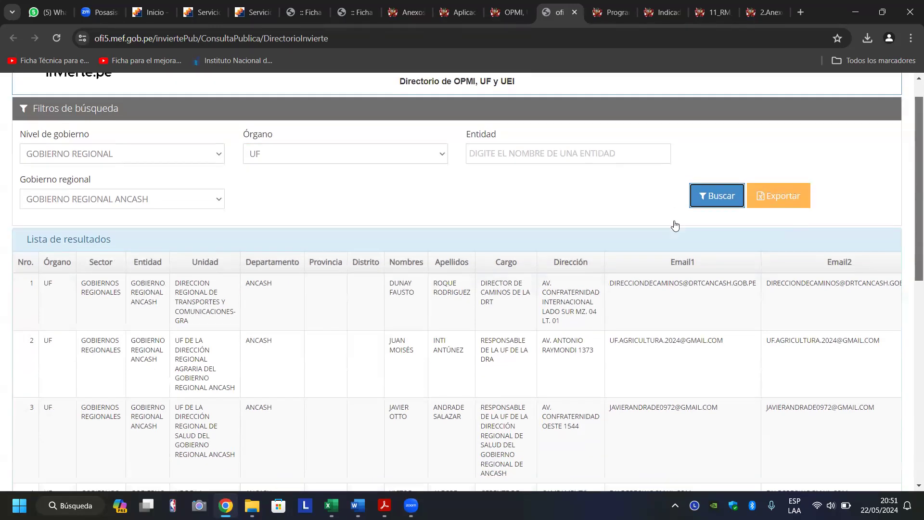
scroll(913, 268, "down", 1)
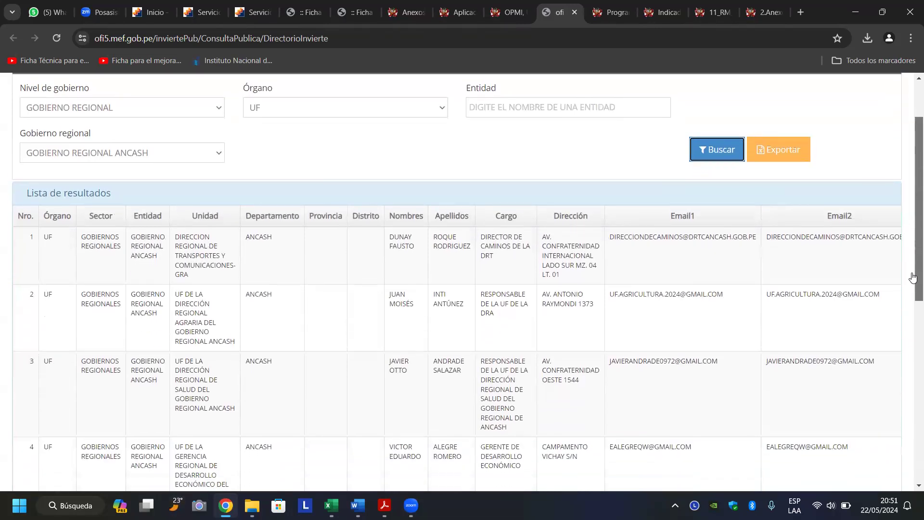
scroll(914, 278, "down", 1)
scroll(913, 278, "down", 1)
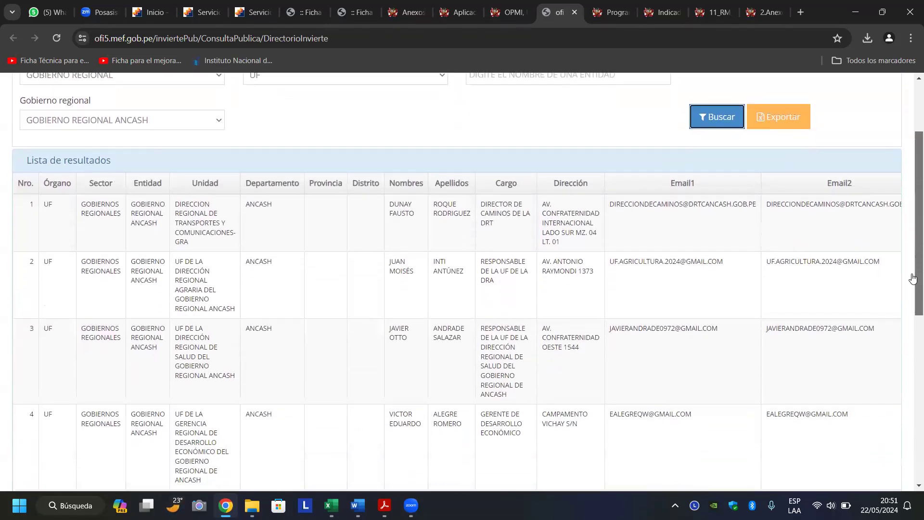
scroll(913, 289, "down", 1)
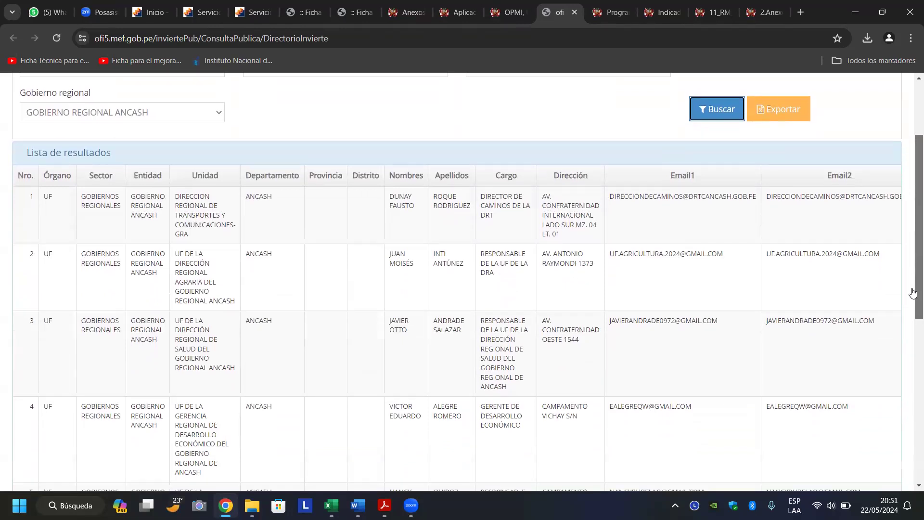
scroll(913, 292, "down", 1)
scroll(914, 309, "down", 1)
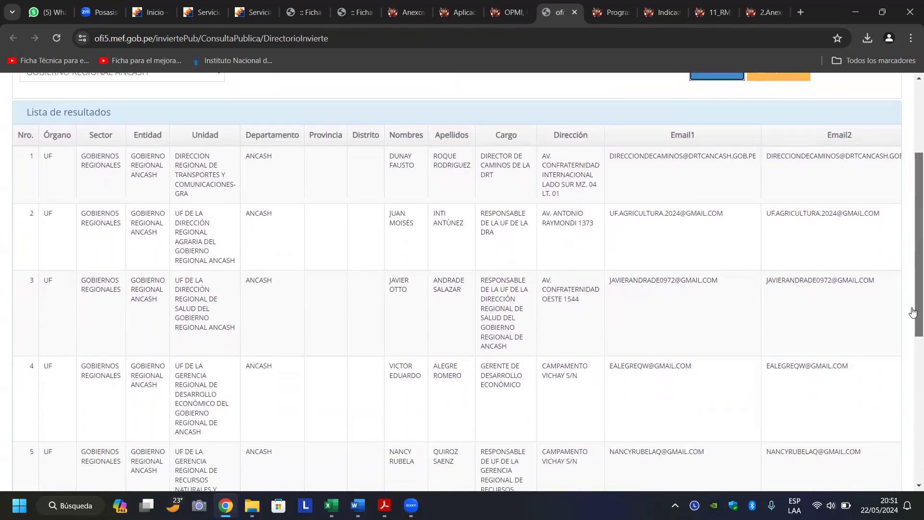
scroll(914, 312, "down", 3)
left_click_drag(913, 346, 905, 422)
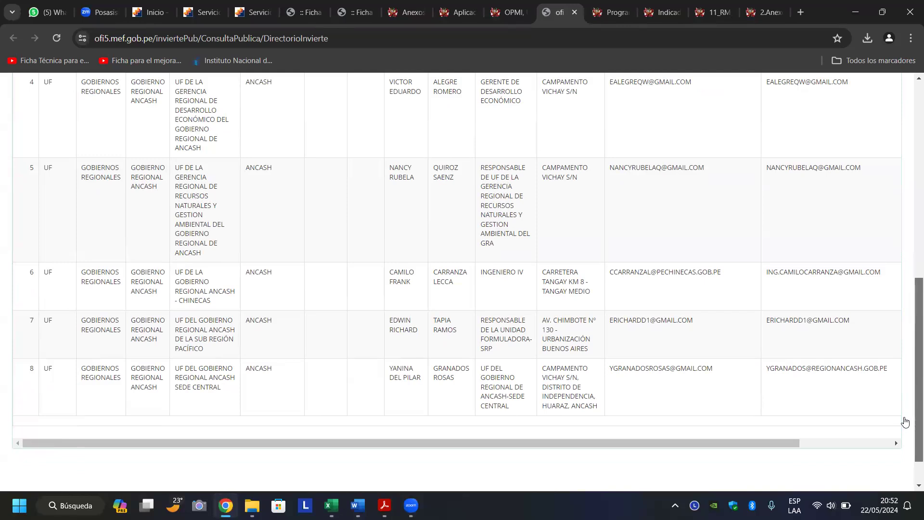
scroll(906, 422, "down", 2)
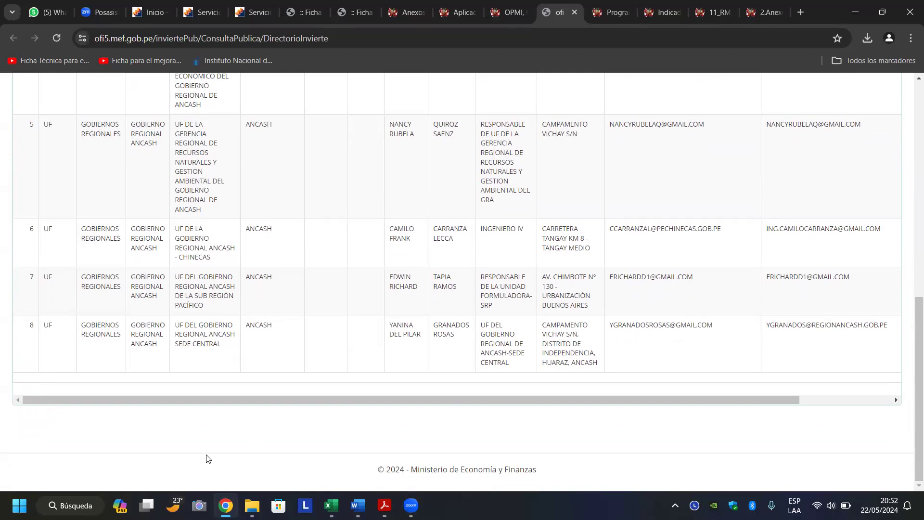
Copy the unit name UF DEL GOBIERNO REGIONAL ANCASH SEDE CENTRAL and return to the workbook.
double_click(179, 325)
left_click_drag(193, 330, 221, 356)
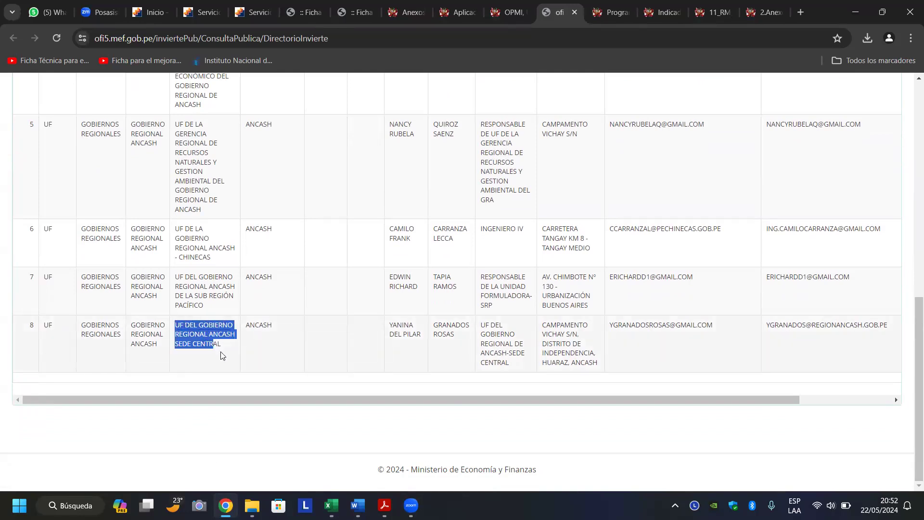
right_click(201, 334)
left_click(229, 215)
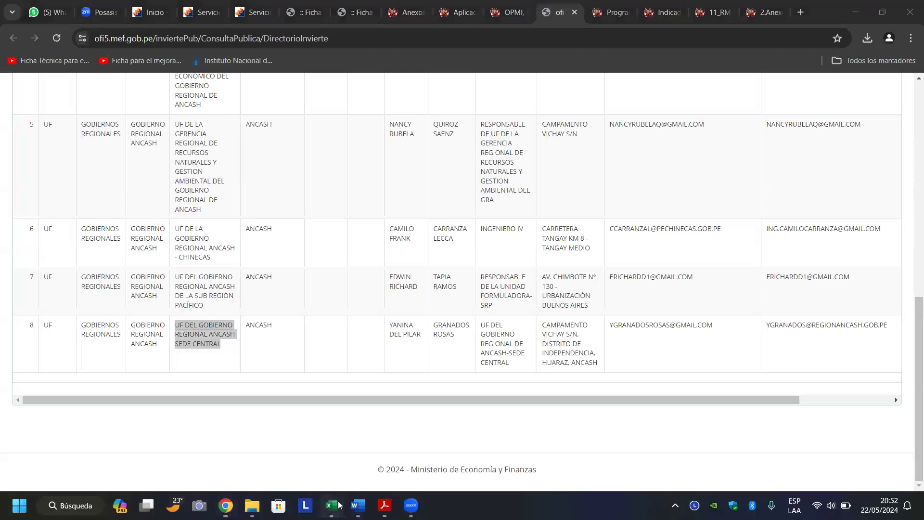
mouse_move(339, 506)
left_click(139, 440)
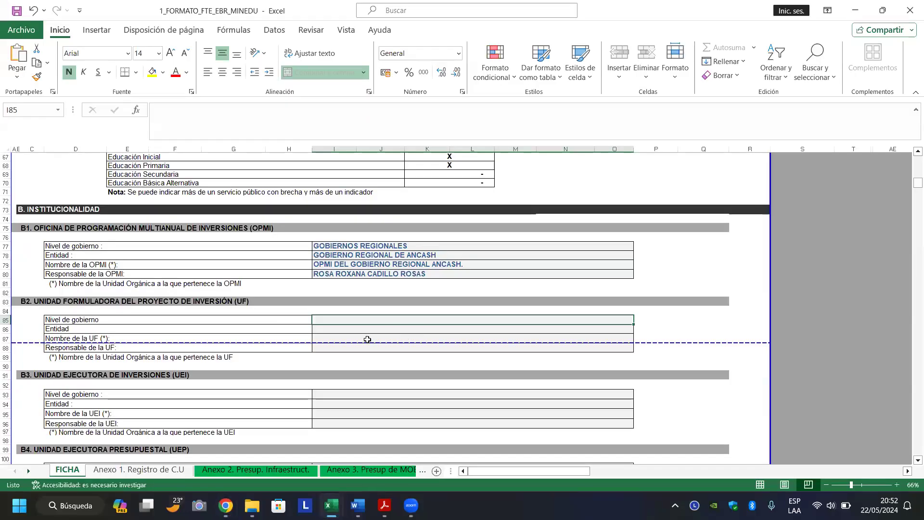
Paste UF DEL GOBIERNO REGIONAL ANCASH SEDE CENTRAL into the UF Entidad cell I86.
double_click(352, 329)
key("ctrl+v")
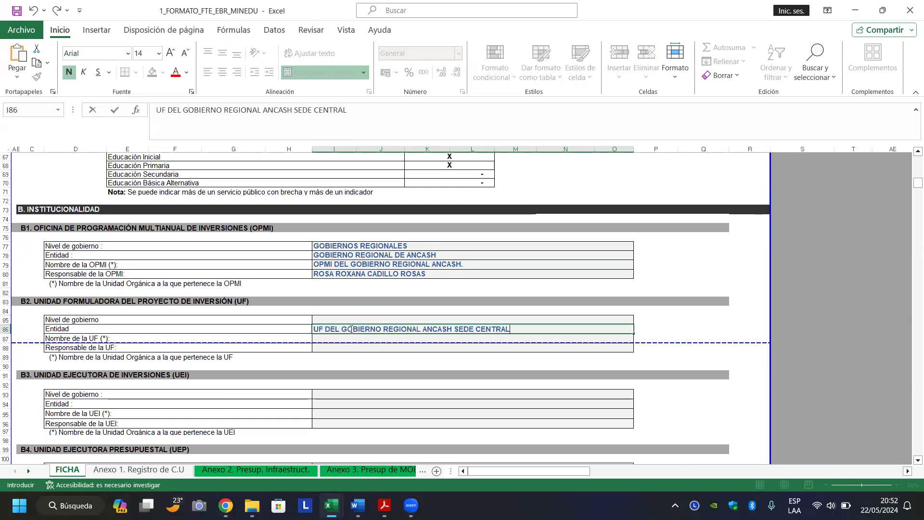
key("Return")
key("Up")
key("Up")
key("Down")
key("Down")
key("Down")
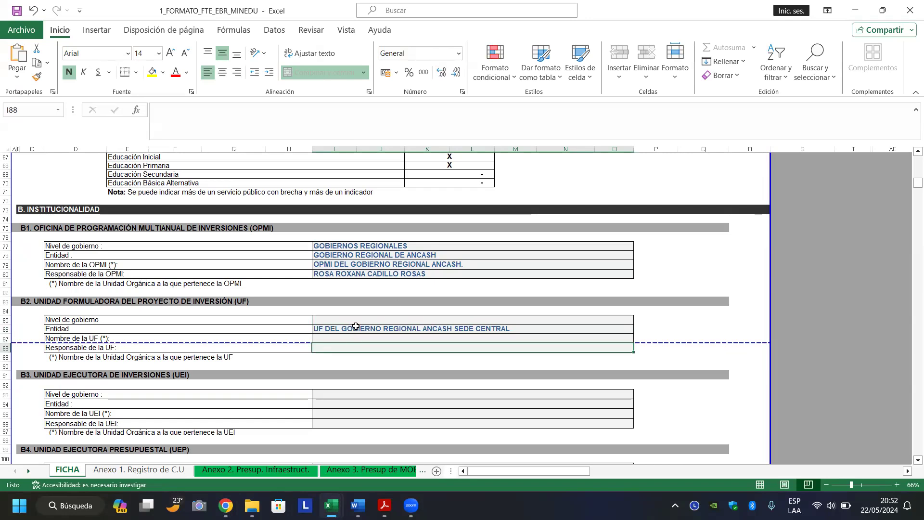
left_click(355, 314)
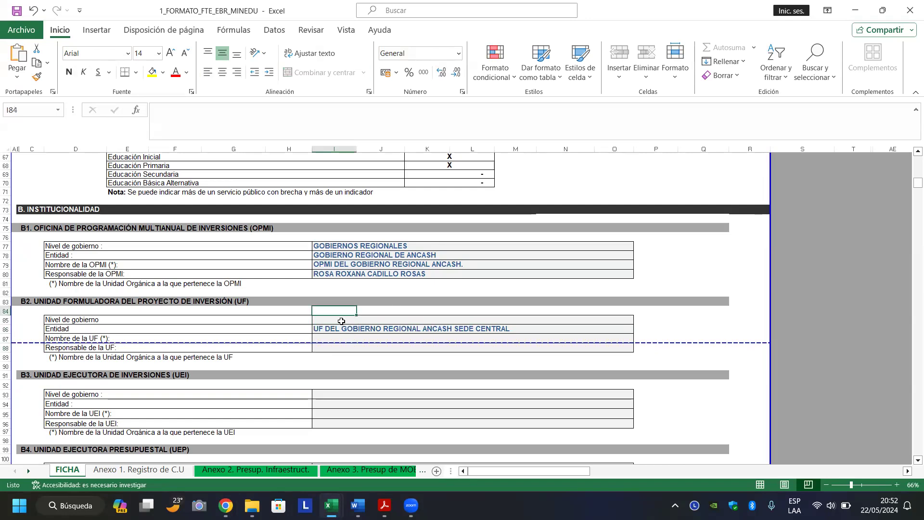
left_click(341, 321)
key("Down")
key("Down")
key("Down")
key("Down")
key("Down")
key("Down")
key("Down")
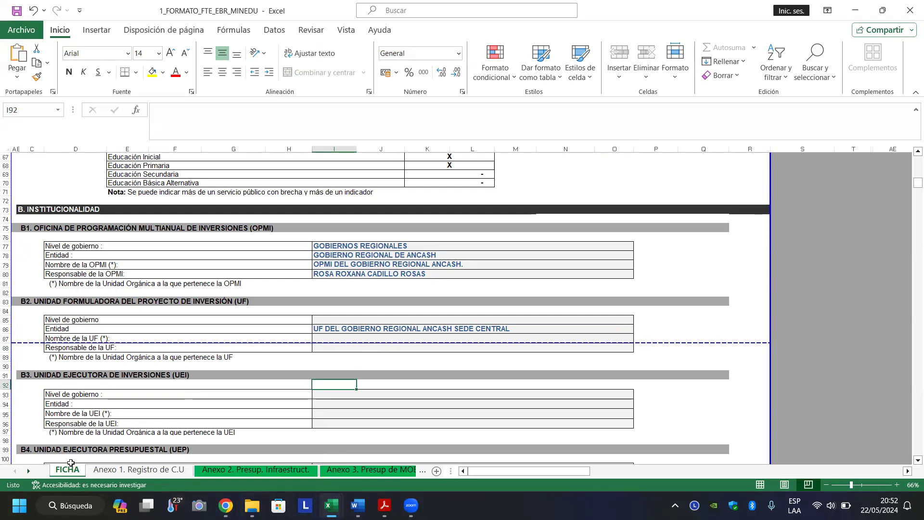
left_click(314, 403)
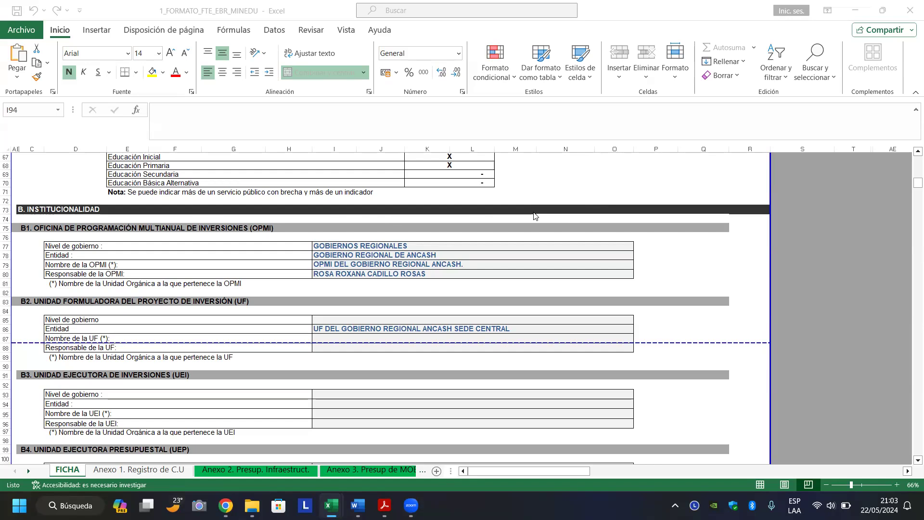
Enter GOBIERNOS REGIONALES in I85 as the UF Nivel de gobierno.
left_click(391, 318)
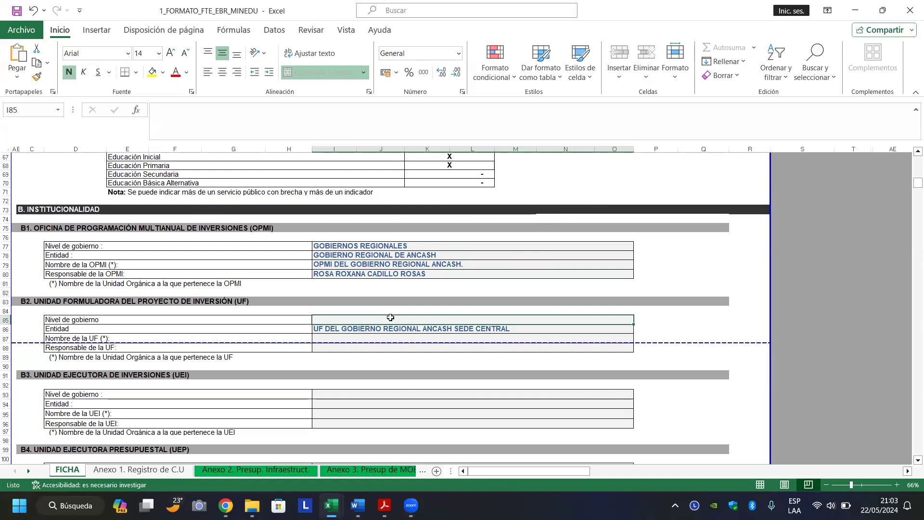
type("GOBIE")
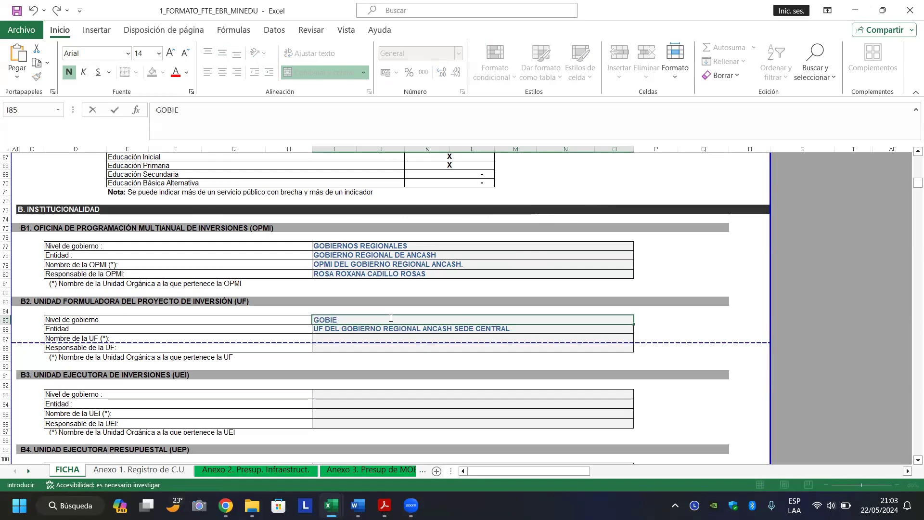
type("RNOS REGIONALES")
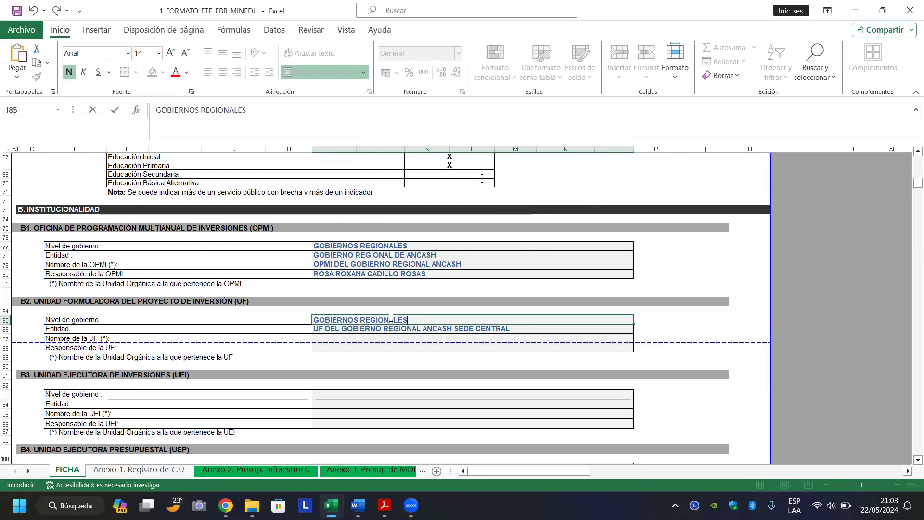
key("Return")
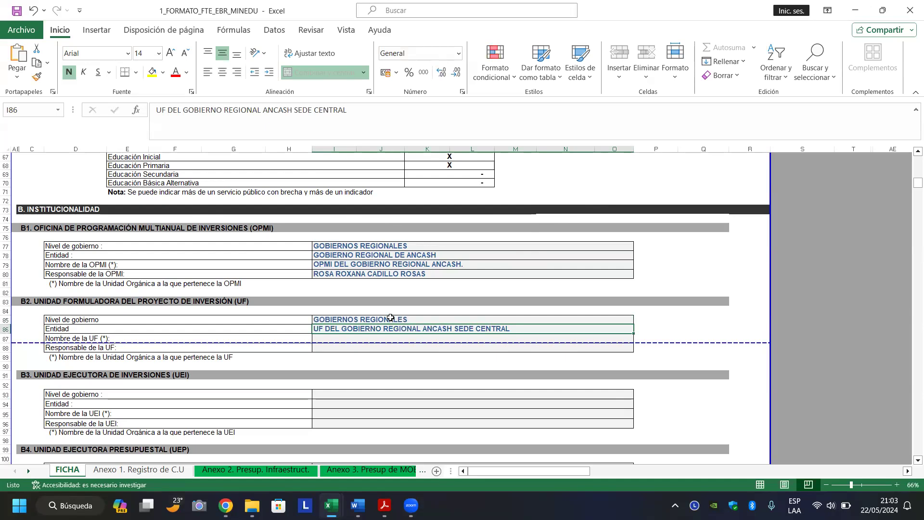
key("Down")
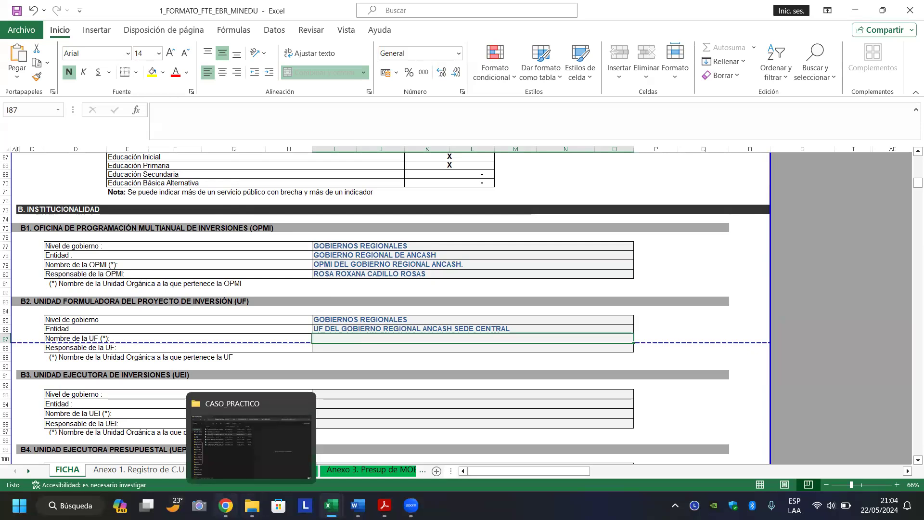
Copy the UF head's first names from row 8 of the directory into cell I87.
left_click(226, 506)
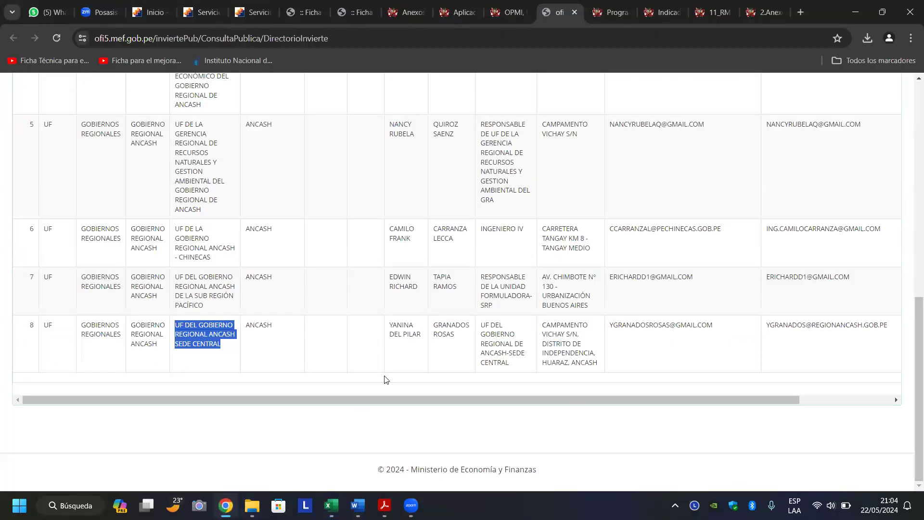
left_click(389, 327)
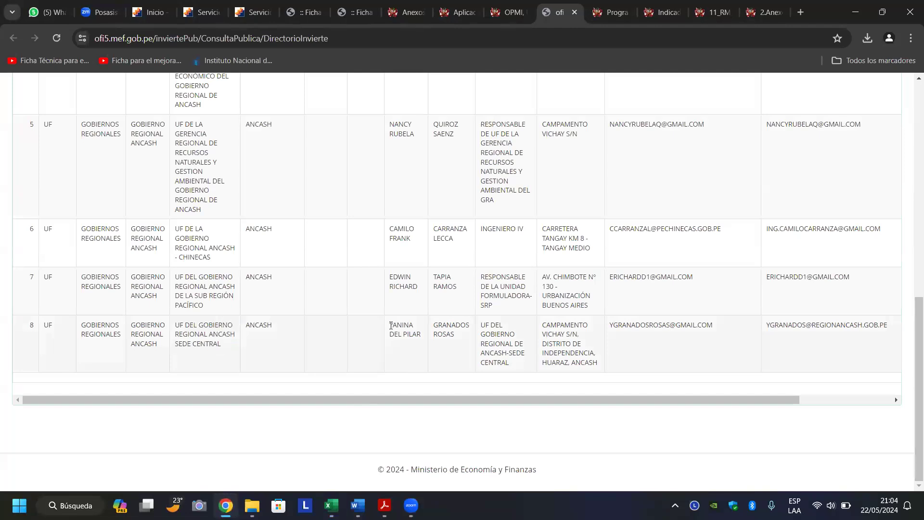
left_click_drag(389, 327, 421, 343)
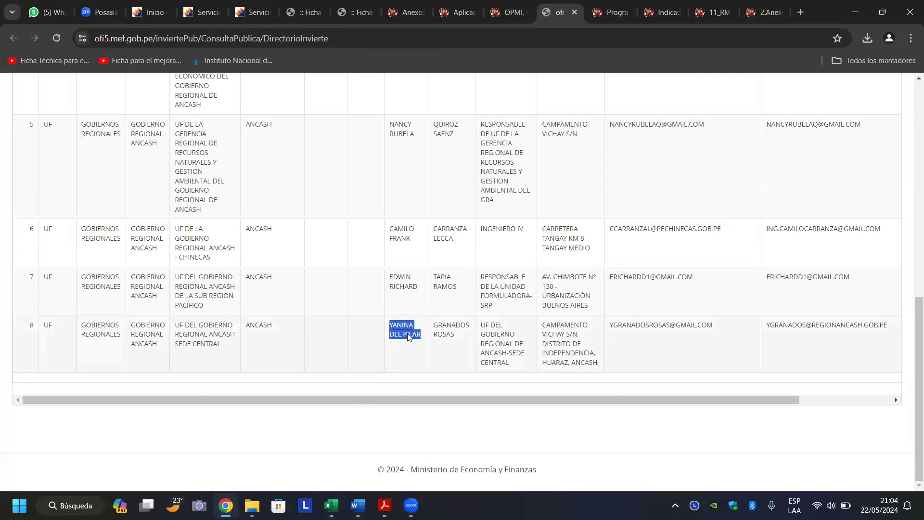
right_click(408, 333)
left_click(431, 209)
left_click(331, 505)
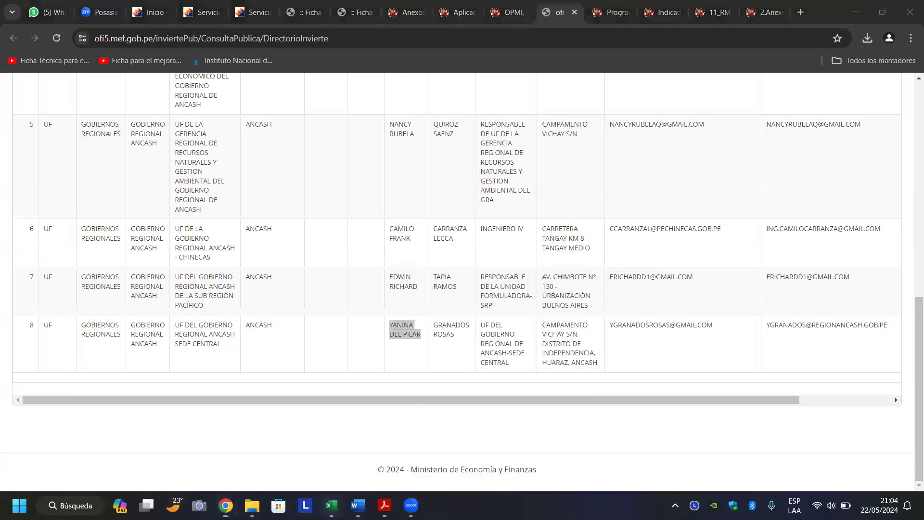
left_click(157, 467)
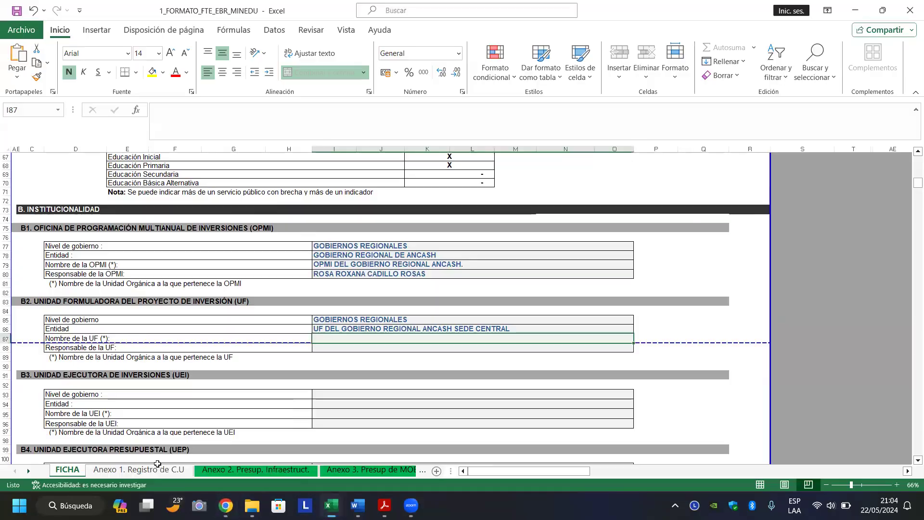
double_click(331, 338)
key("ctrl+v")
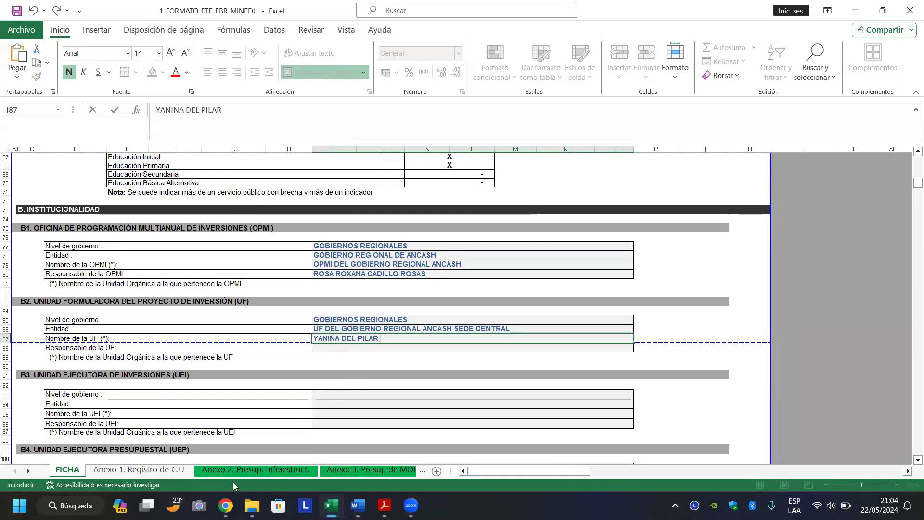
Copy the UF head's surnames from the directory for appending in Excel.
left_click(225, 506)
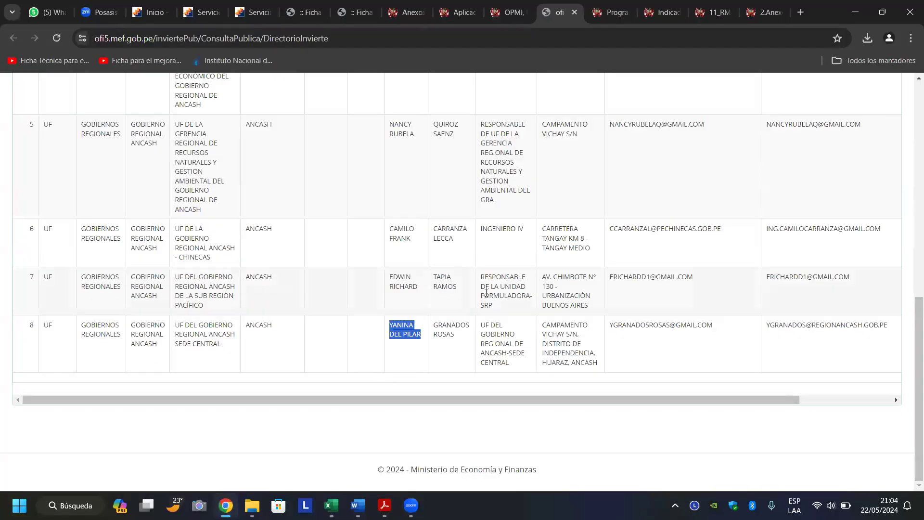
left_click_drag(434, 325, 458, 343)
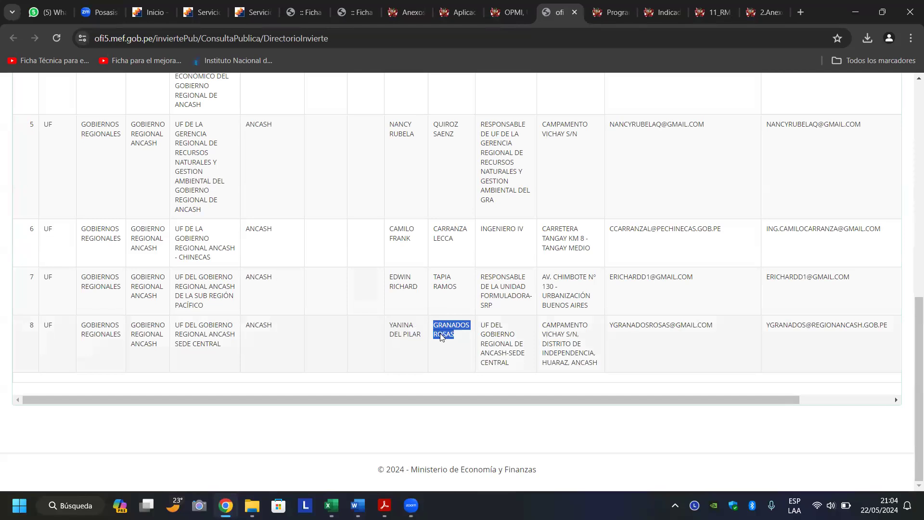
right_click(441, 333)
left_click(397, 298)
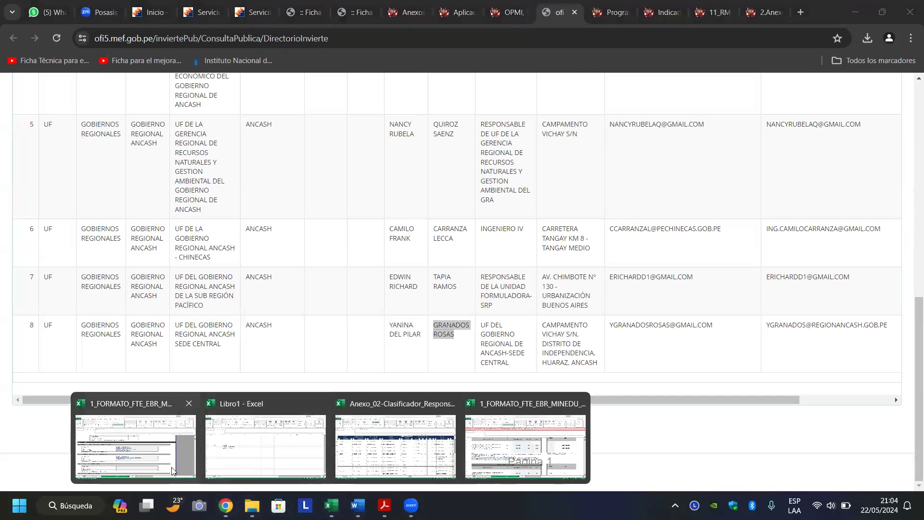
left_click(136, 445)
Finish the head's full name in I87 and copy it into Responsable de la UF.
type("GRANADOS ROSAS")
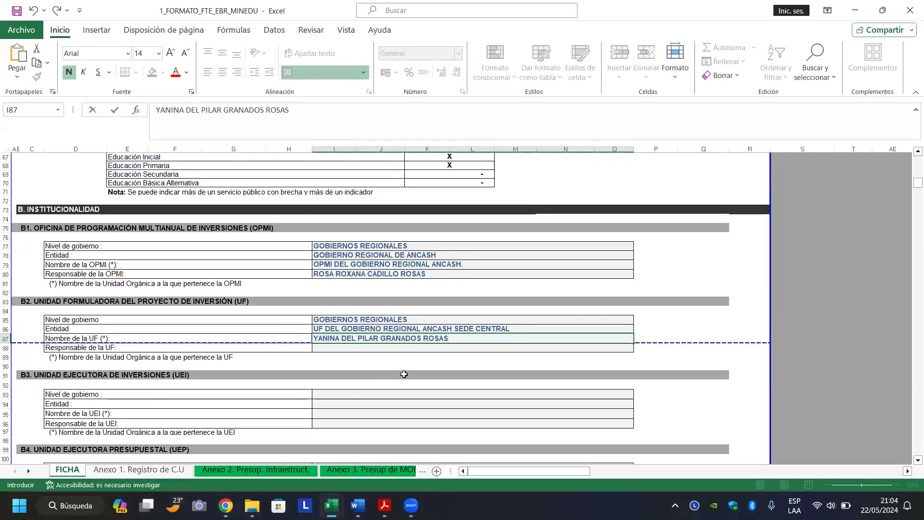
key("Return")
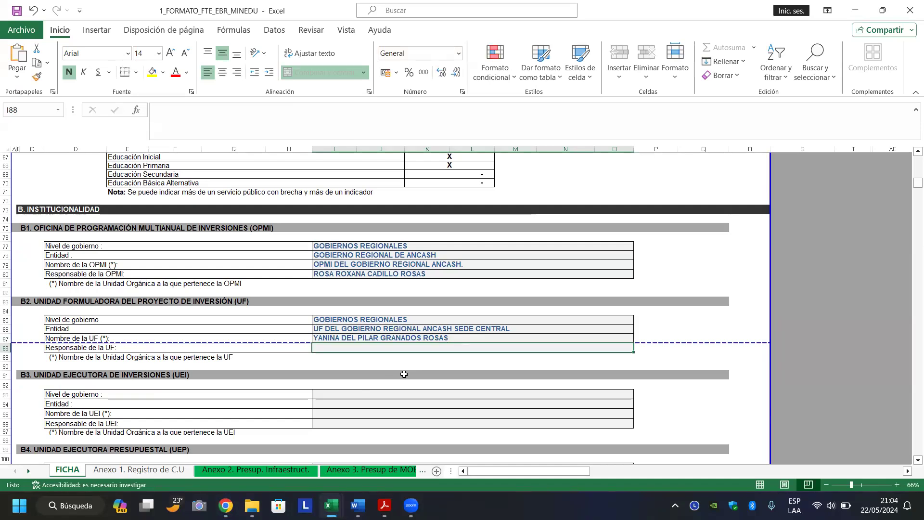
key("Up")
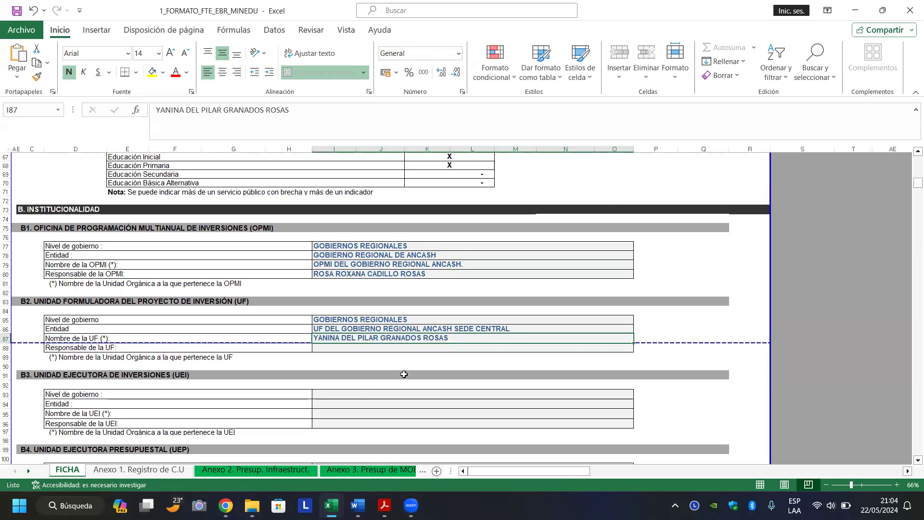
key("ctrl+c")
key("Down")
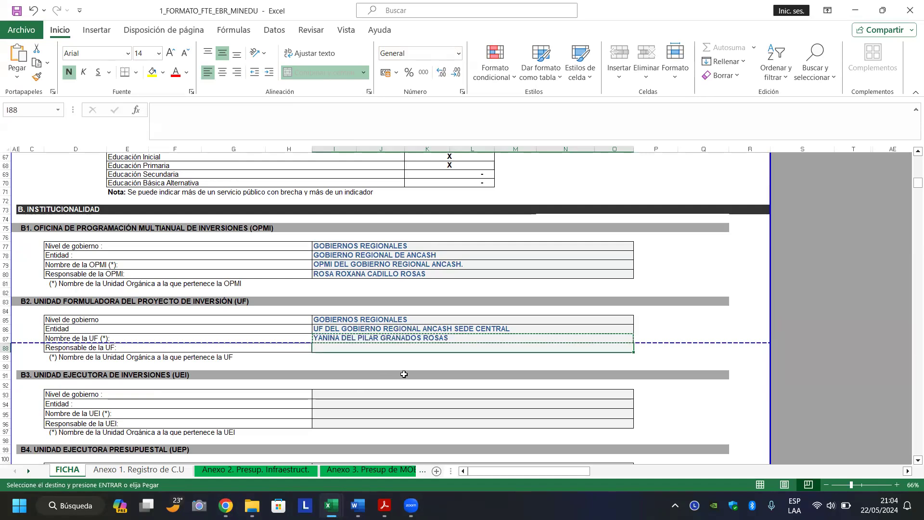
key("Return")
Copy the Sede Central UF name down into the Nombre de la UF row.
key("Up")
key("Up")
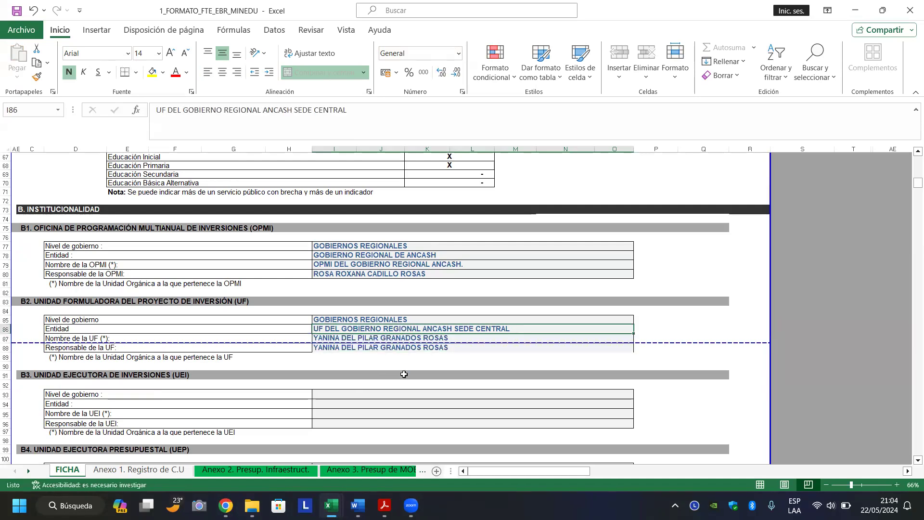
key("ctrl+c")
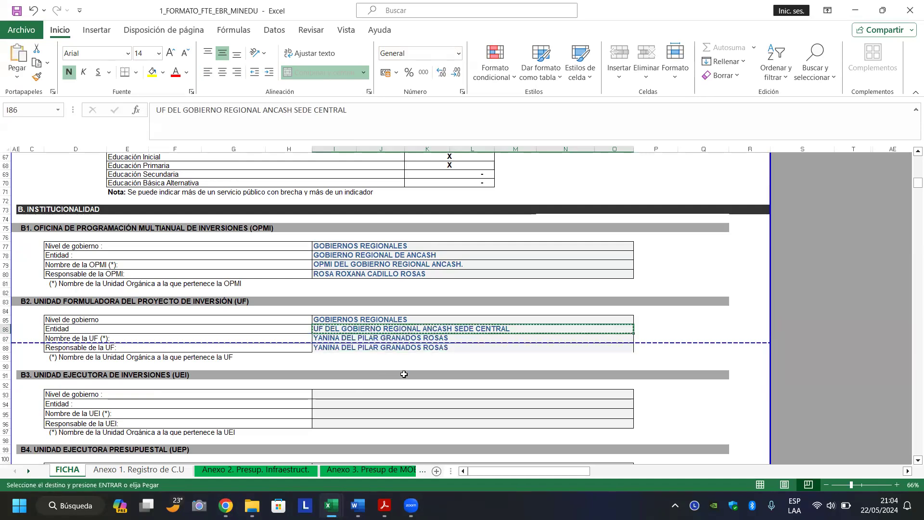
key("Down")
key("Return")
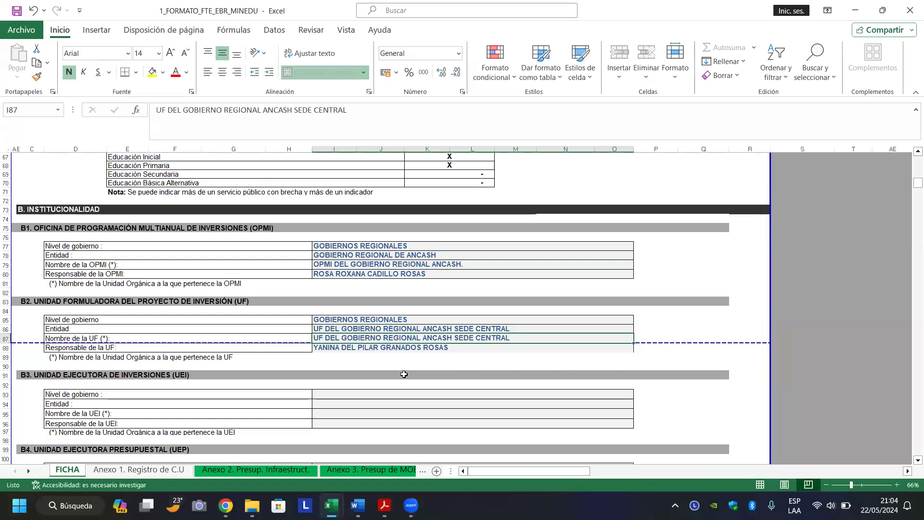
Copy GOBIERNO REGIONAL DE ANCASH from the OPMI block into the UF Entidad cell.
key("Up")
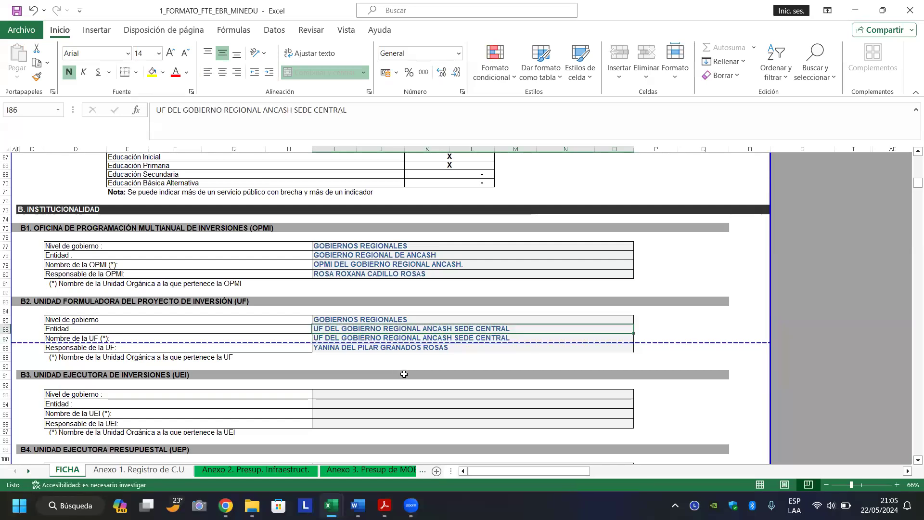
key("Up")
key("Up")
key("Up")
key("Up")
key("Up")
key("Up")
key("Up")
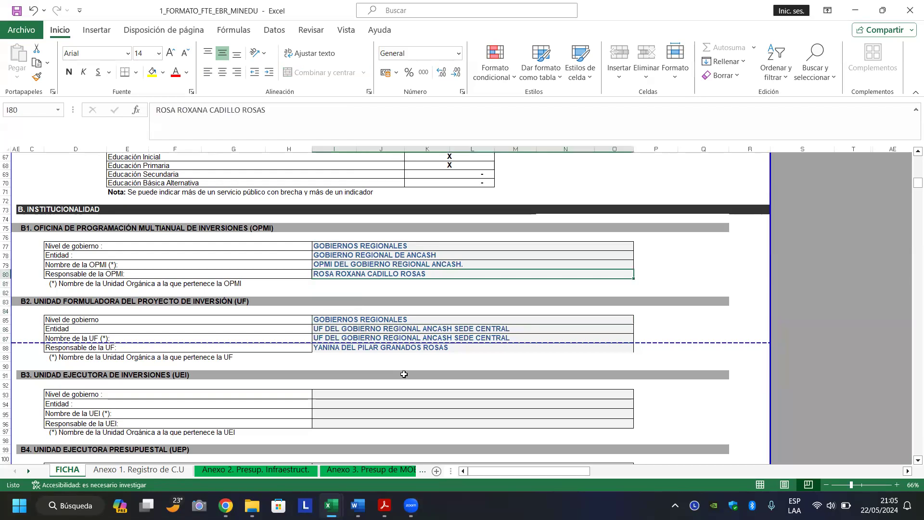
key("Up")
key("ctrl+c")
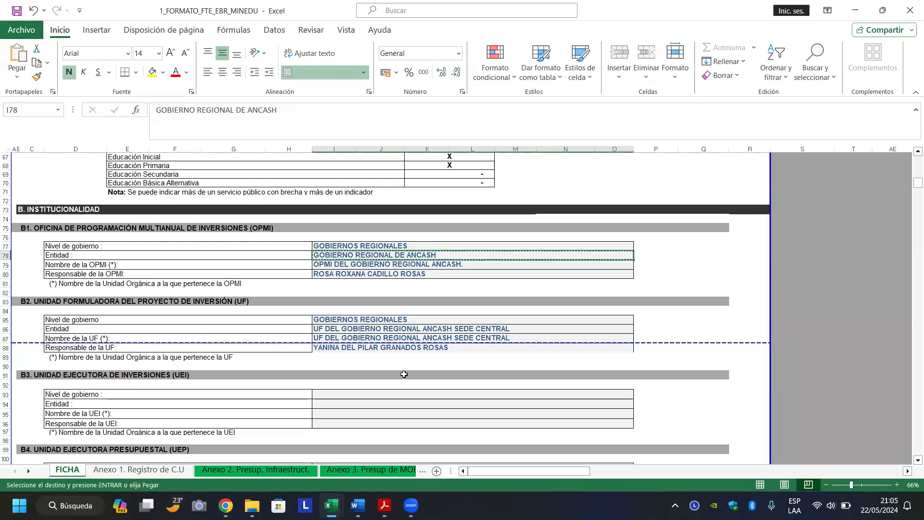
key("Down")
key("Down")
key("Down")
key("Down")
key("Down")
key("Down")
key("Down")
key("Down")
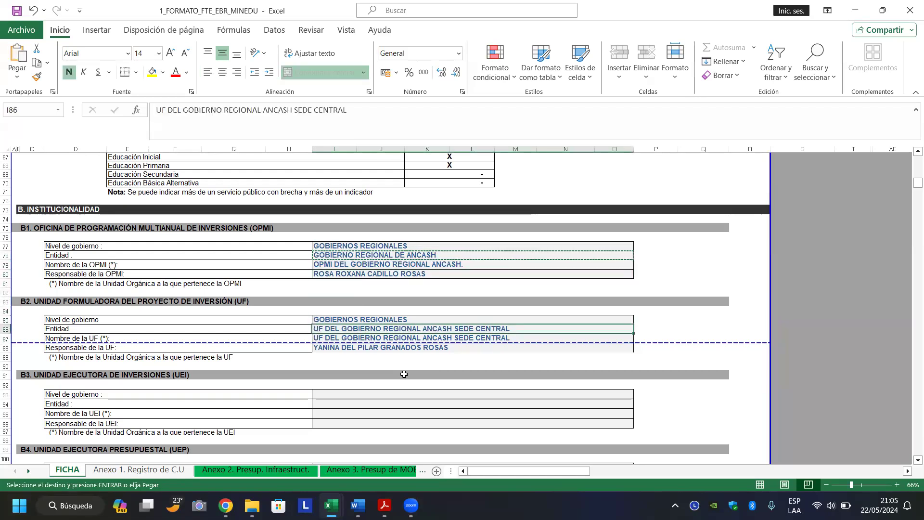
key("Return")
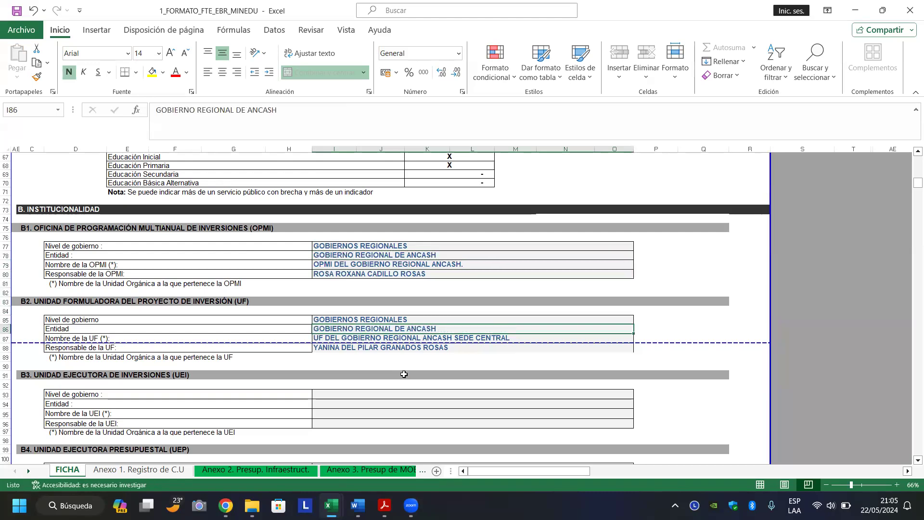
Copy the UF level of government and entity cells I85:I86.
key("Down")
key("Down")
key("Down")
key("Up")
key("Up")
key("Up")
key("Up")
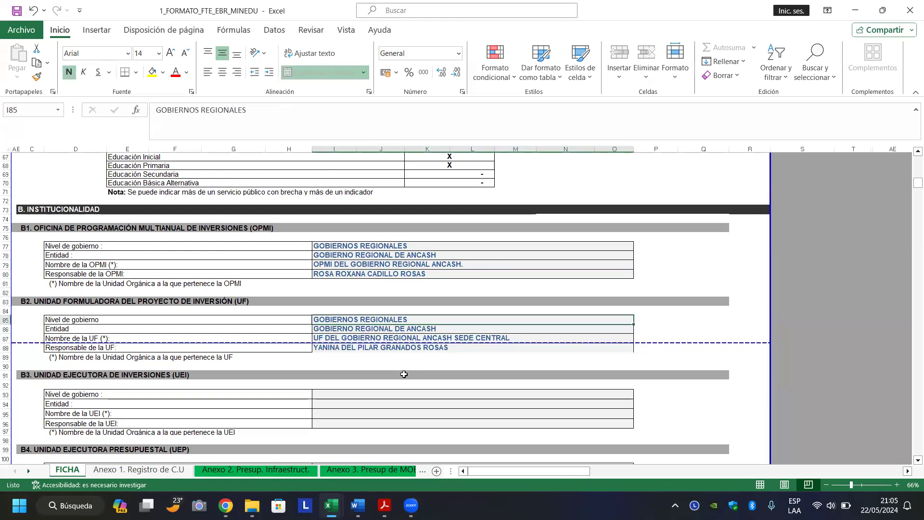
key("shift+Down")
key("ctrl+c")
Paste GOBIERNOS REGIONALES and GOBIERNO REGIONAL DE ANCASH into the UEI block.
key("Down")
key("Down")
key("Down")
key("Down")
key("Down")
key("Down")
key("Down")
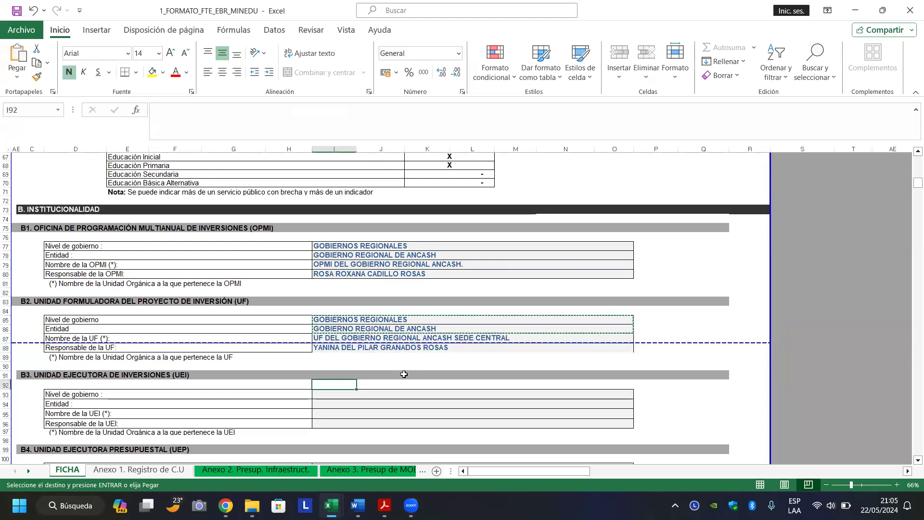
key("Down")
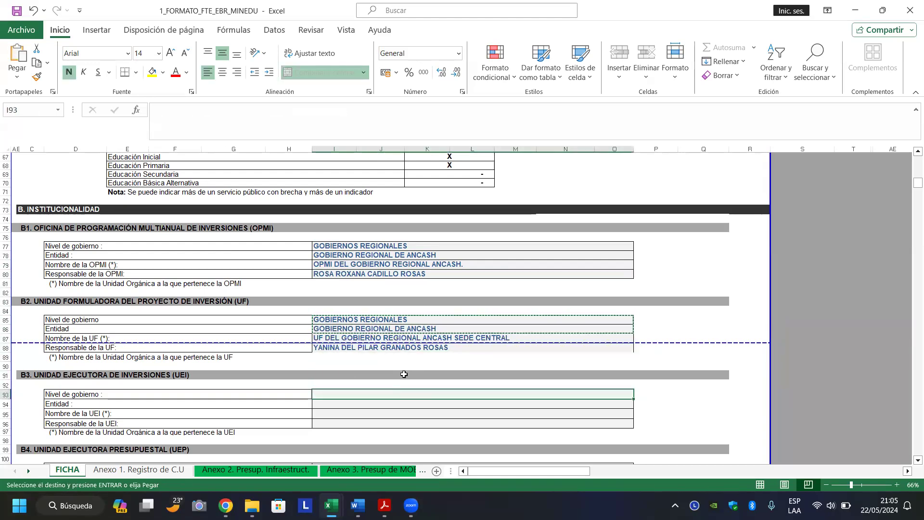
key("Return")
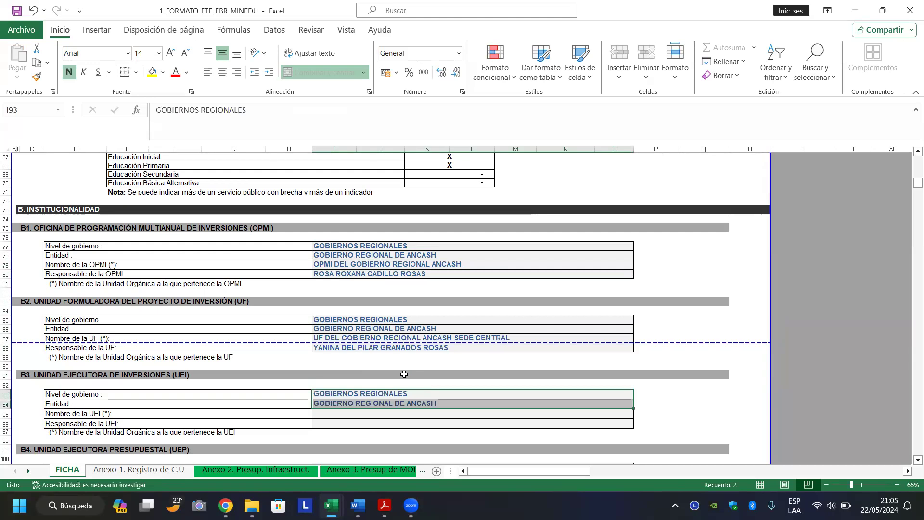
key("Down")
key("Down")
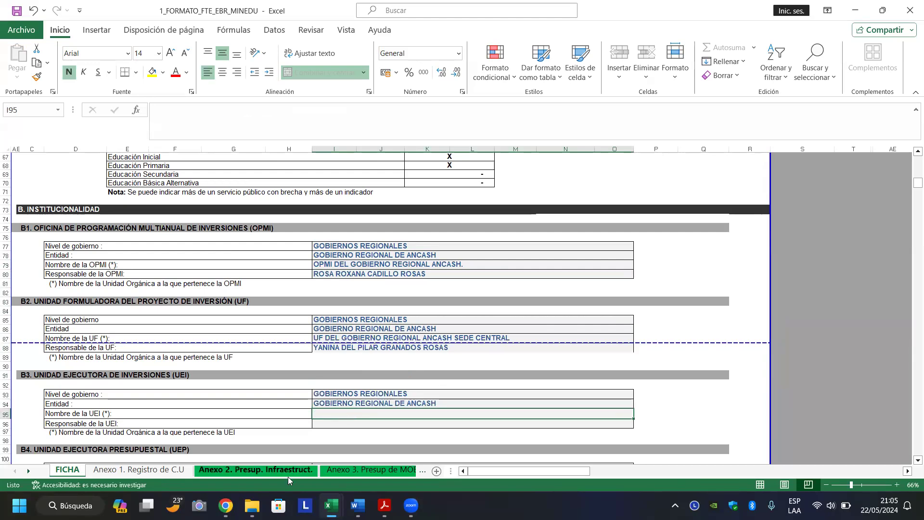
left_click(227, 505)
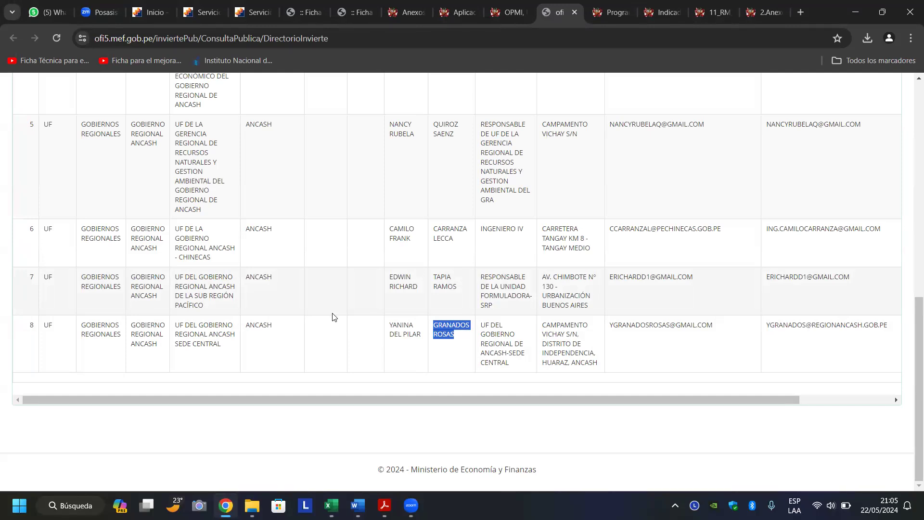
Set the Órgano filter to UEI and search the Ancash regional government directory.
scroll(334, 317, "up", 10)
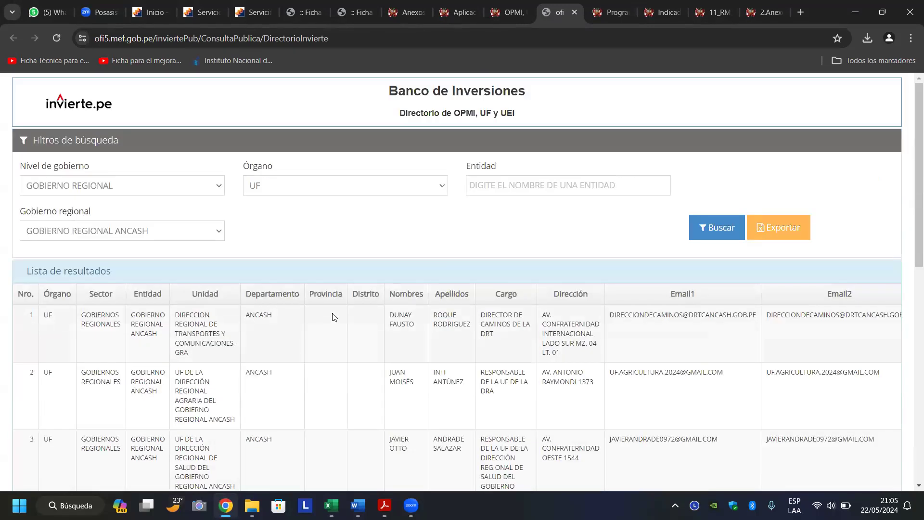
left_click(432, 189)
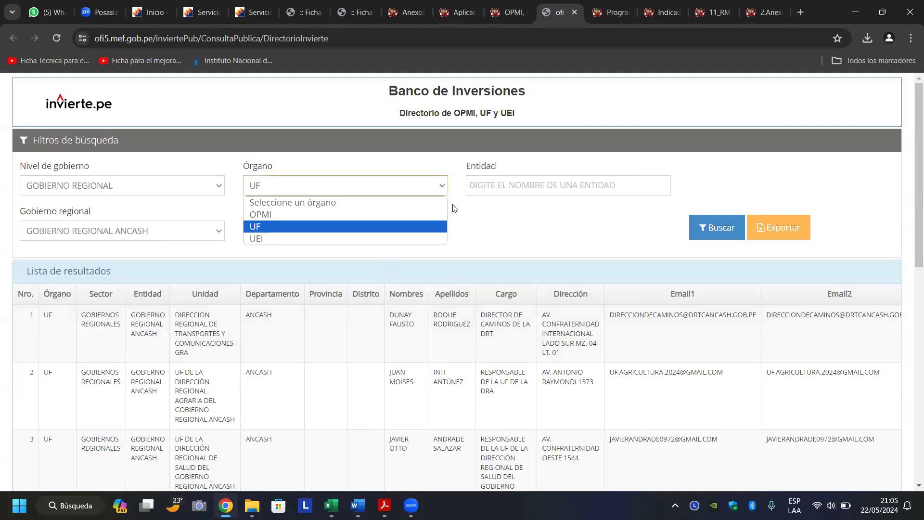
left_click(392, 238)
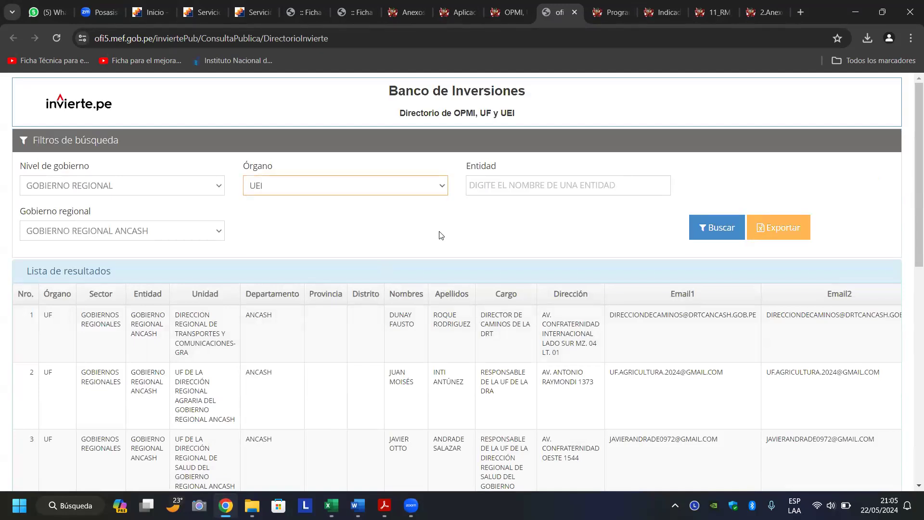
left_click(702, 230)
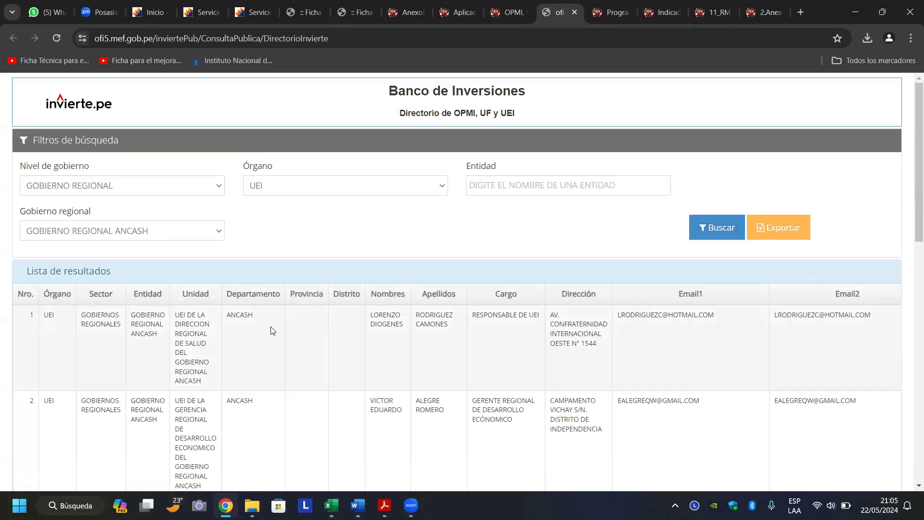
Scroll through the Ancash UEI results to review each unit and its responsible person.
scroll(271, 332, "down", 13)
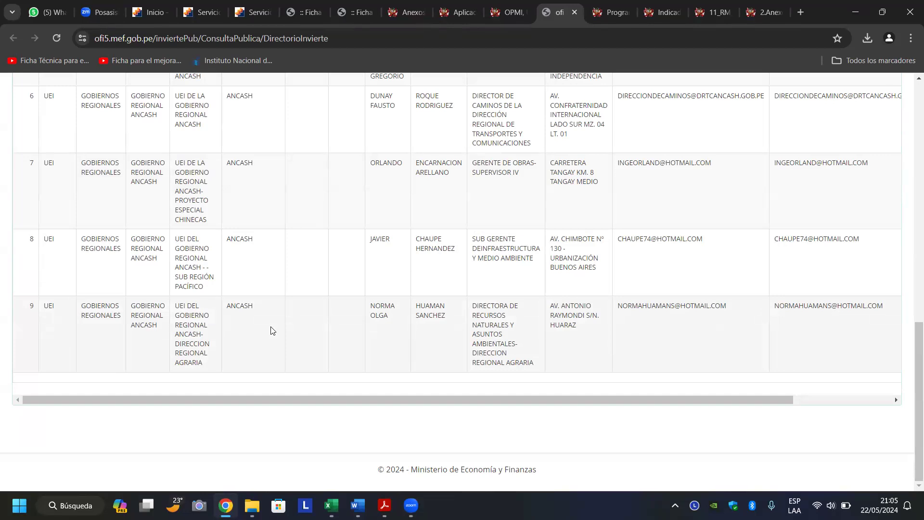
scroll(271, 332, "up", 13)
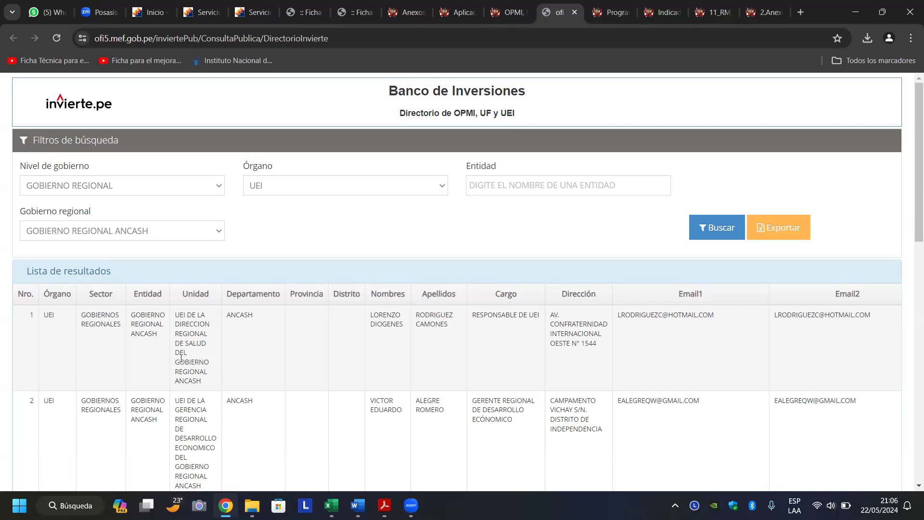
scroll(182, 358, "down", 3)
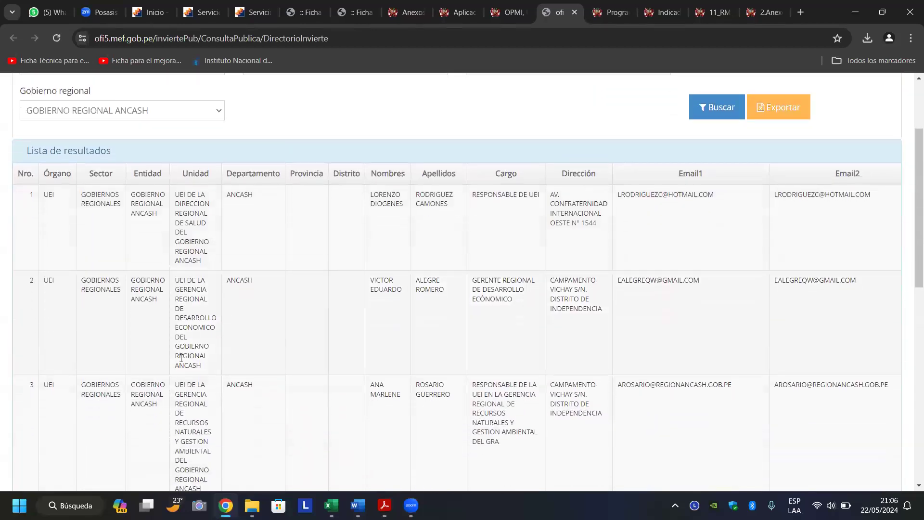
scroll(181, 359, "down", 1)
scroll(181, 358, "down", 2)
scroll(181, 358, "down", 1)
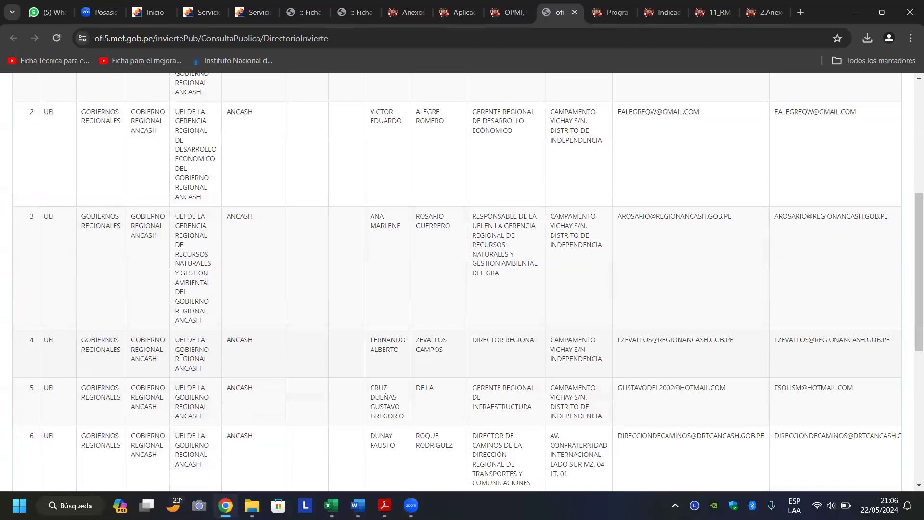
scroll(181, 359, "down", 1)
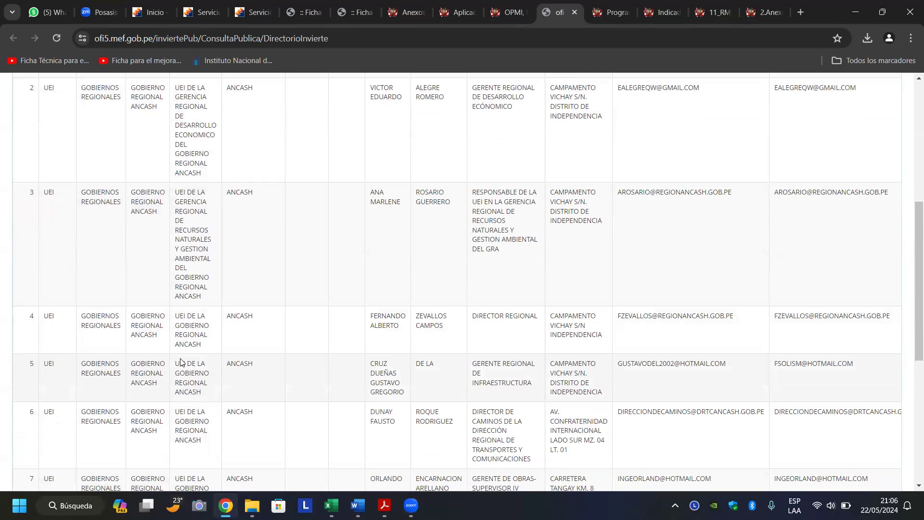
scroll(181, 361, "up", 1)
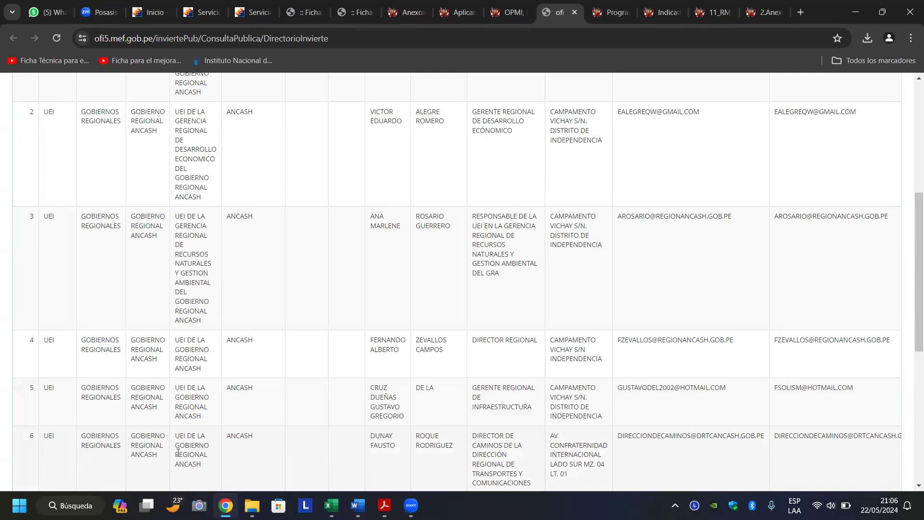
scroll(178, 452, "down", 3)
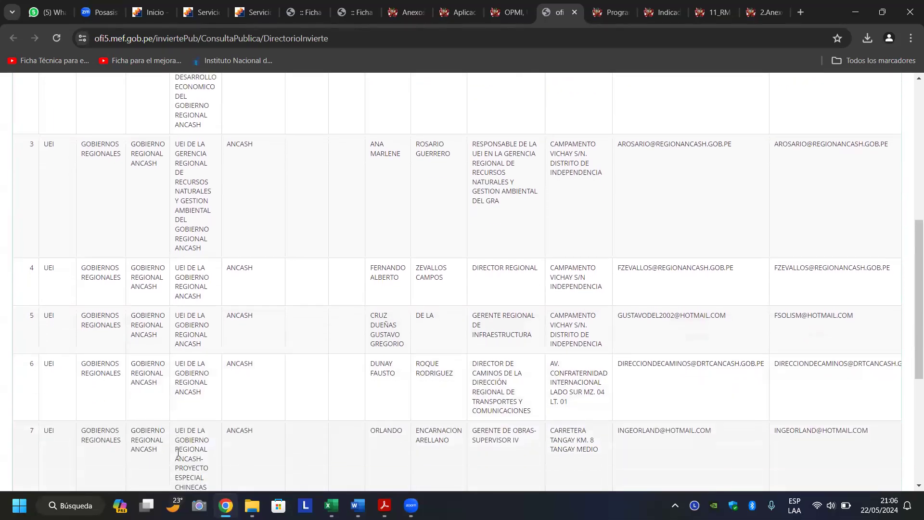
scroll(179, 453, "down", 2)
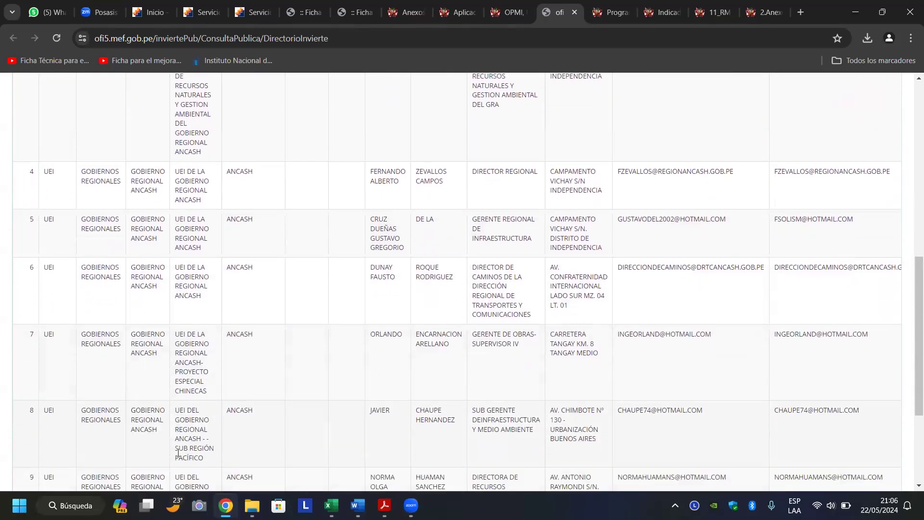
scroll(178, 453, "down", 3)
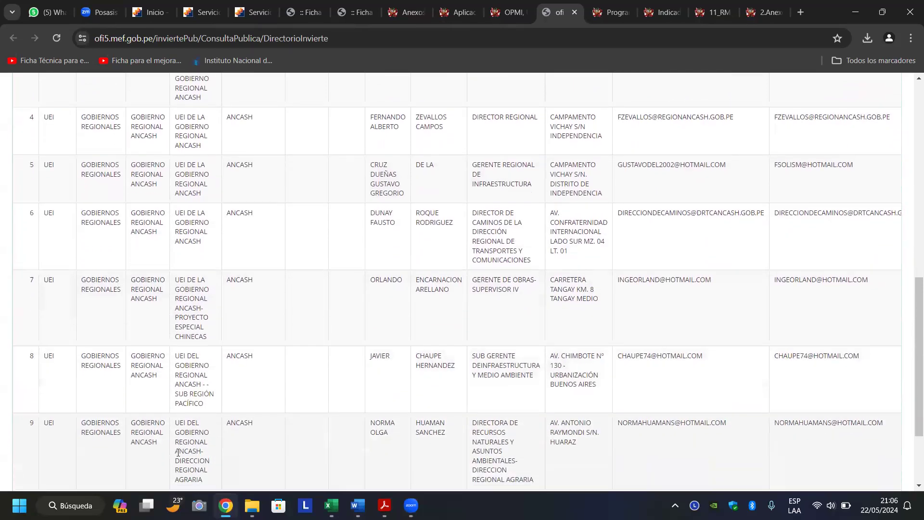
scroll(177, 453, "up", 5)
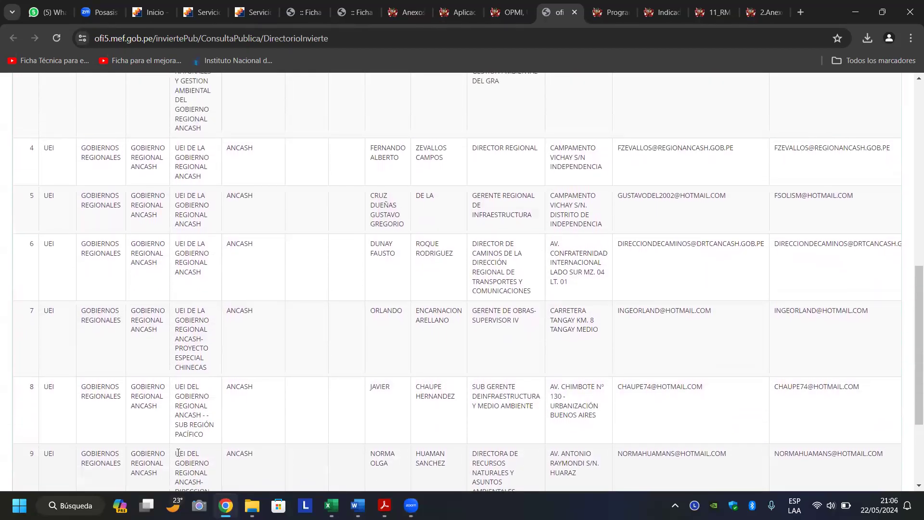
scroll(178, 455, "up", 1)
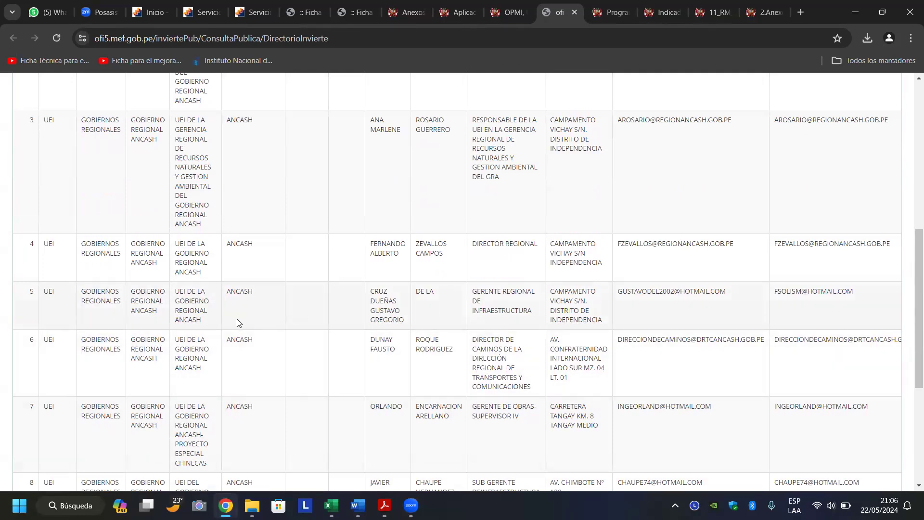
Copy 'UEI DE LA GOBIERNO REGIONAL ANCASH' from the directory into cell I95 of the FICHA workbook.
left_click_drag(176, 244, 204, 278)
right_click(183, 256)
left_click(210, 268)
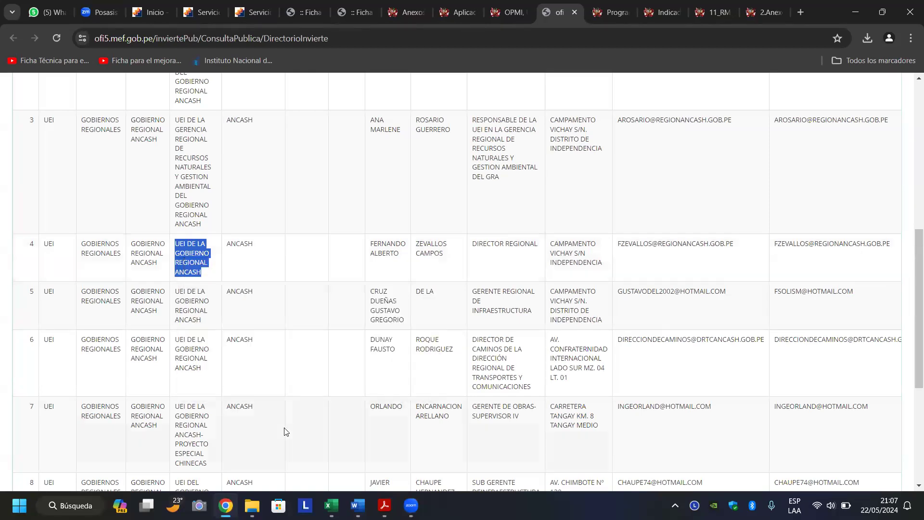
left_click(332, 506)
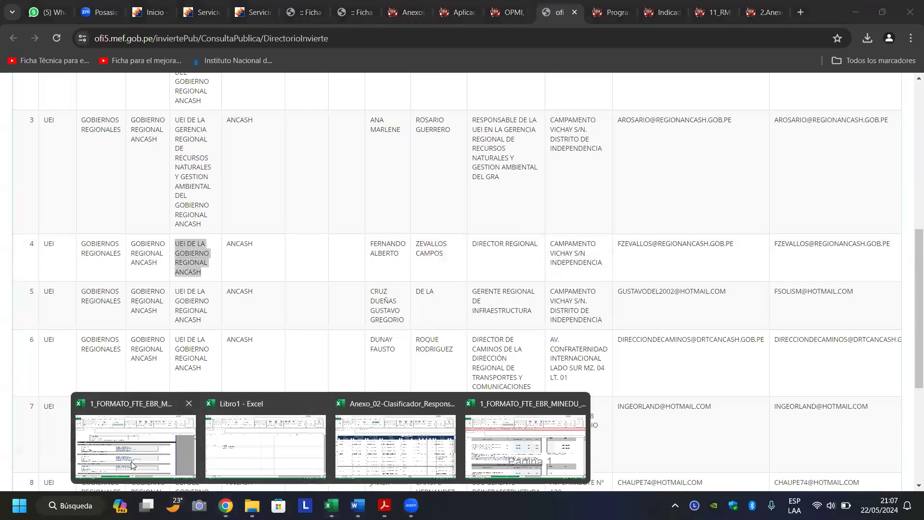
left_click(133, 465)
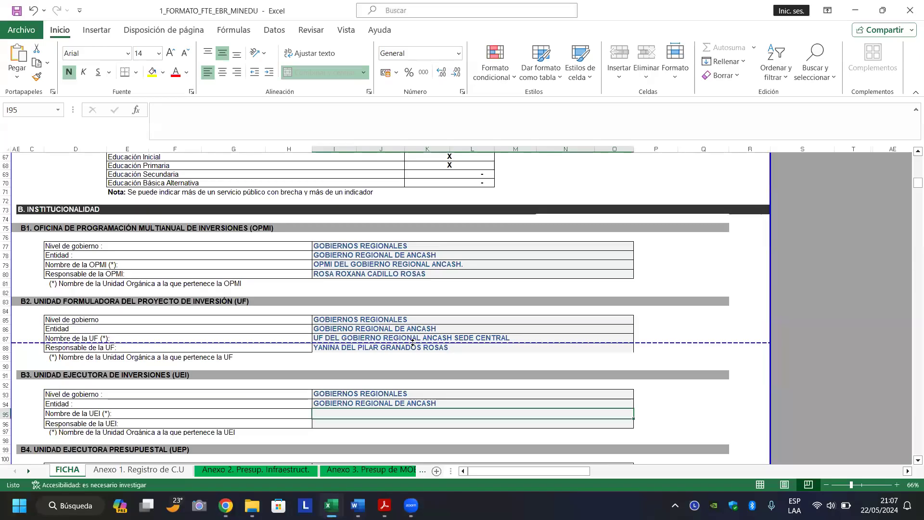
double_click(374, 415)
key("ctrl+v")
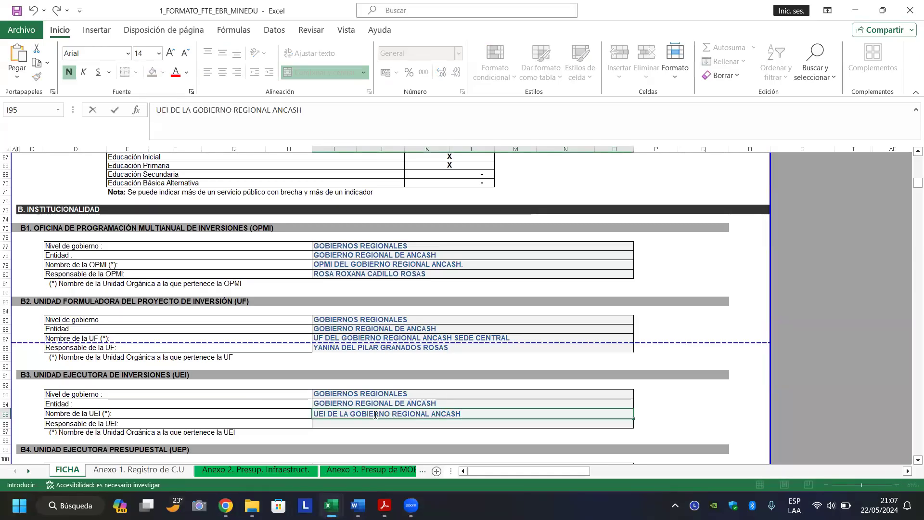
key("Return")
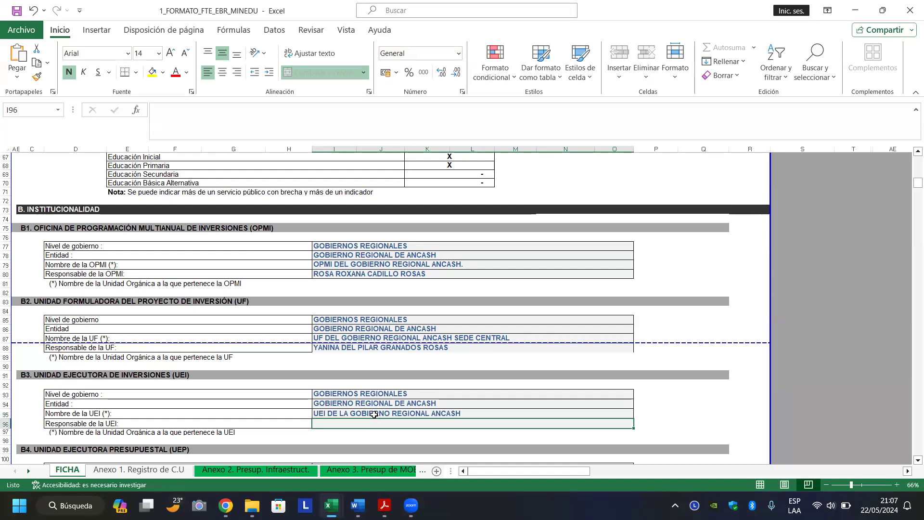
left_click(226, 505)
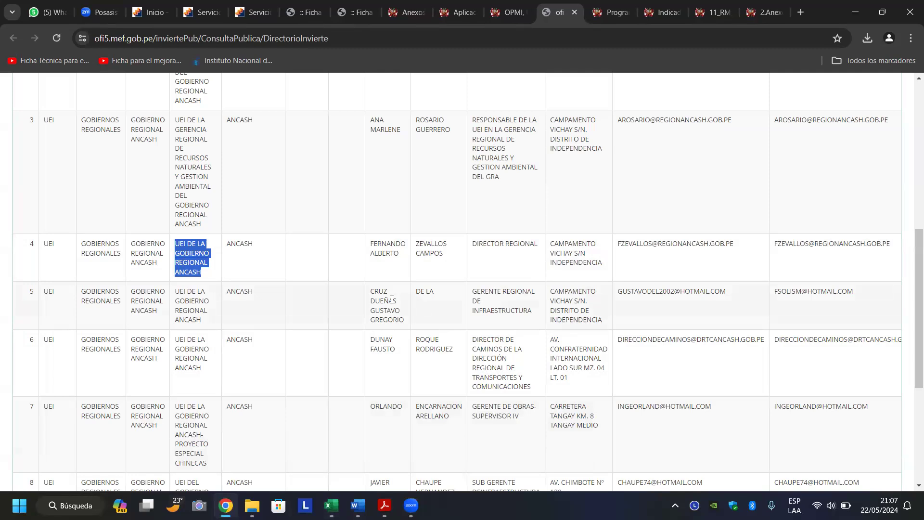
Copy the given names of the row 5 Gerente Regional de Infraestructura from the UEI listing.
left_click(391, 300)
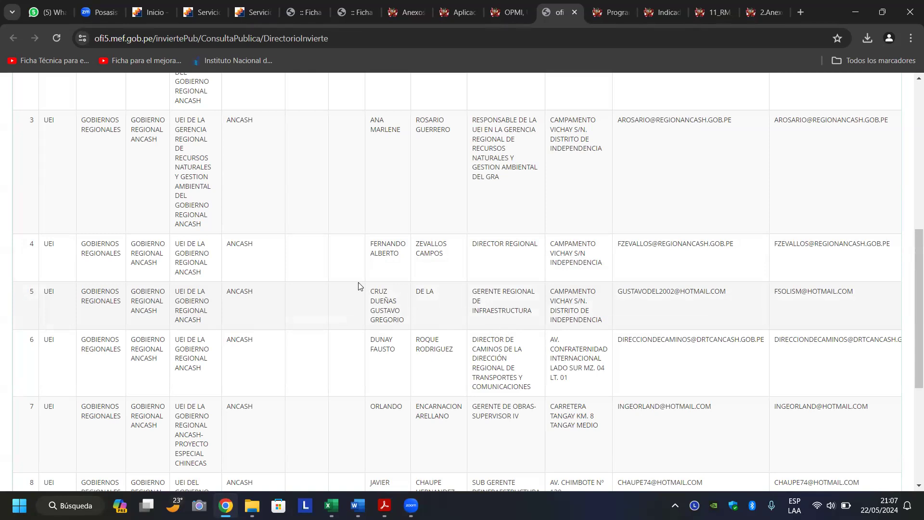
left_click_drag(371, 290, 408, 332)
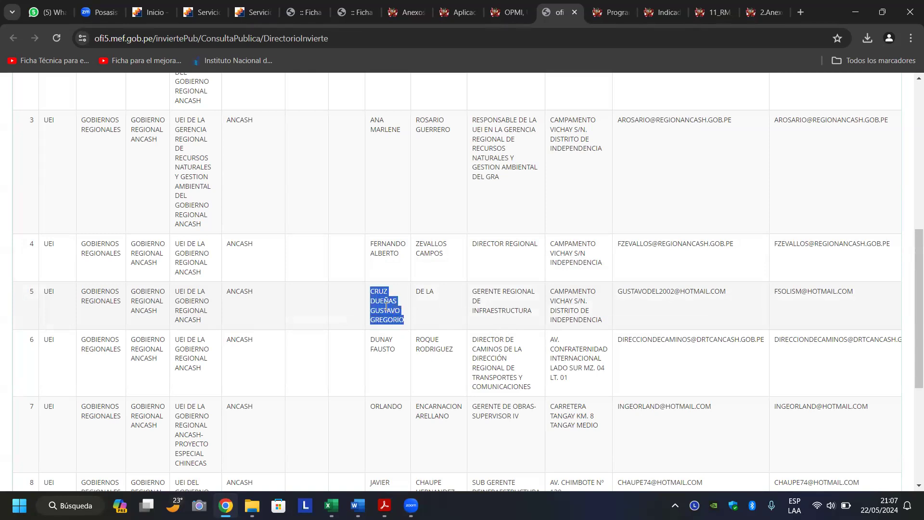
right_click(394, 314)
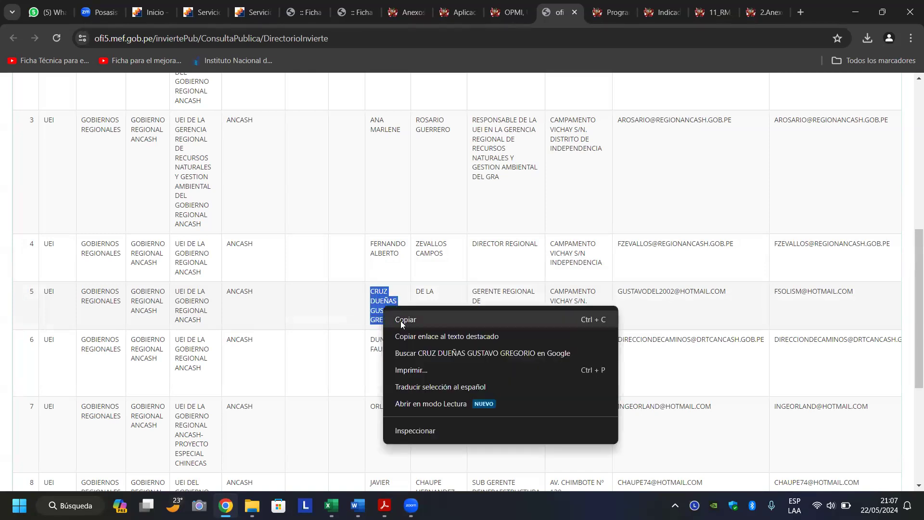
left_click(401, 321)
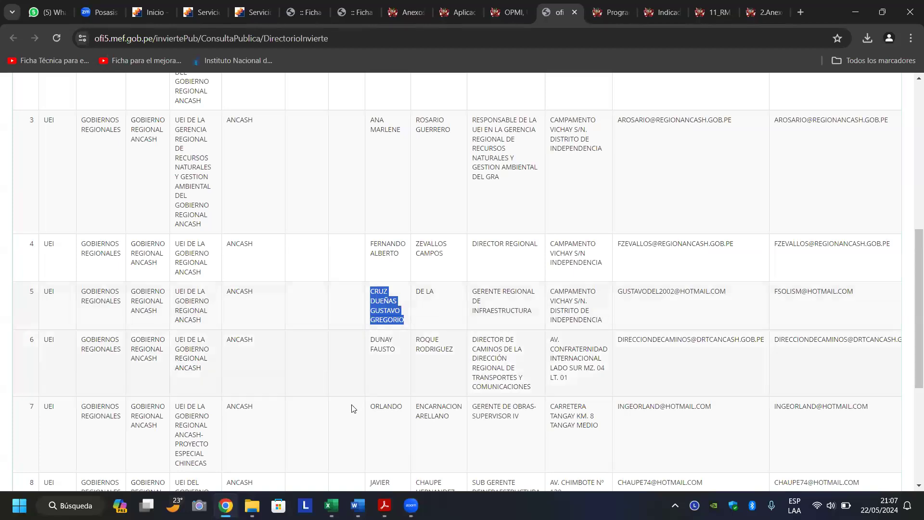
Enter the UEI head's full name in I96 and move down to the UEP name field.
mouse_move(331, 506)
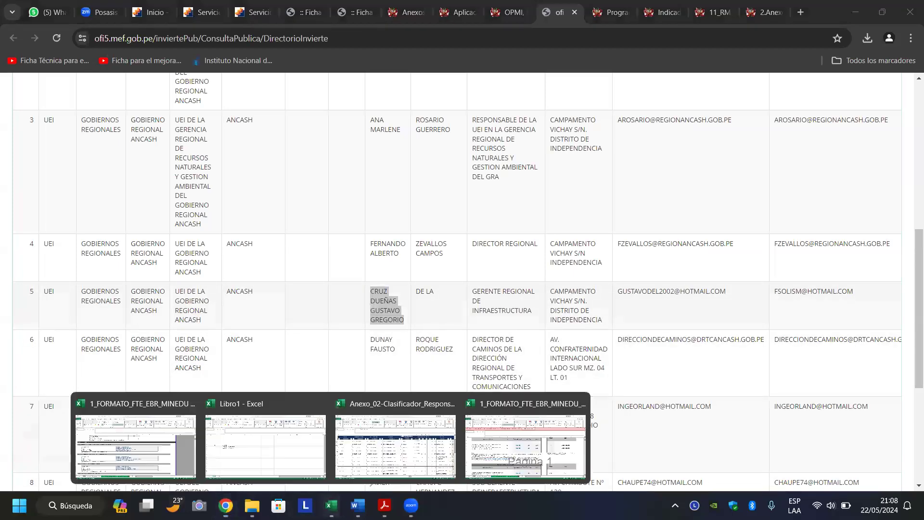
left_click(174, 440)
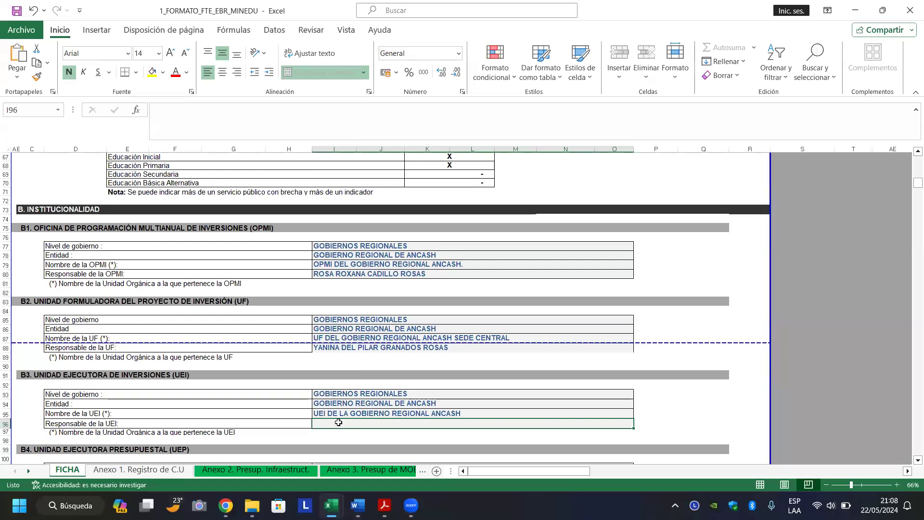
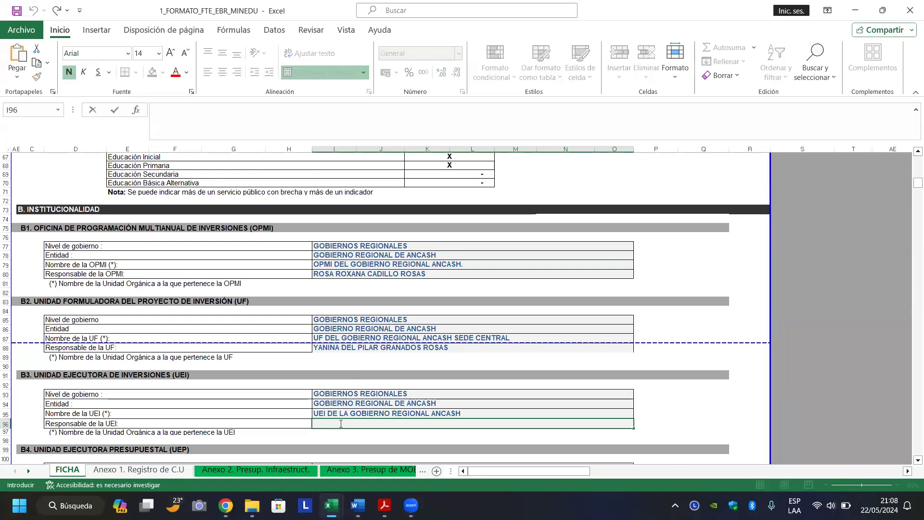
key("Return")
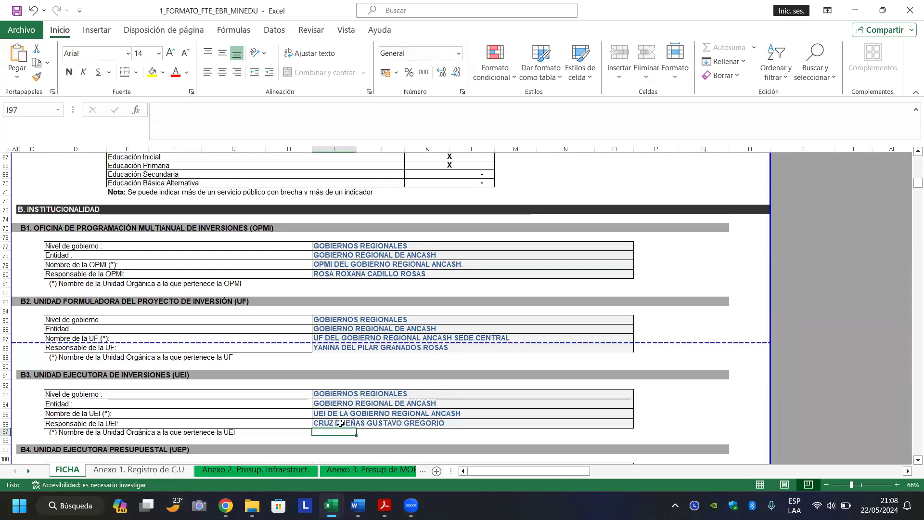
key("Down")
key("Down")
key("Down")
key("Down")
key("Down")
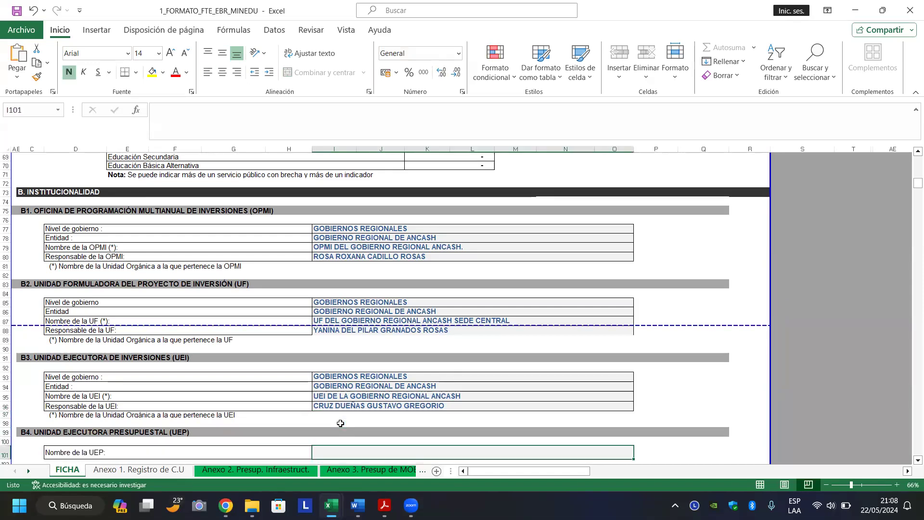
key("Down")
key("Down")
key("Down")
key("Down")
key("Down")
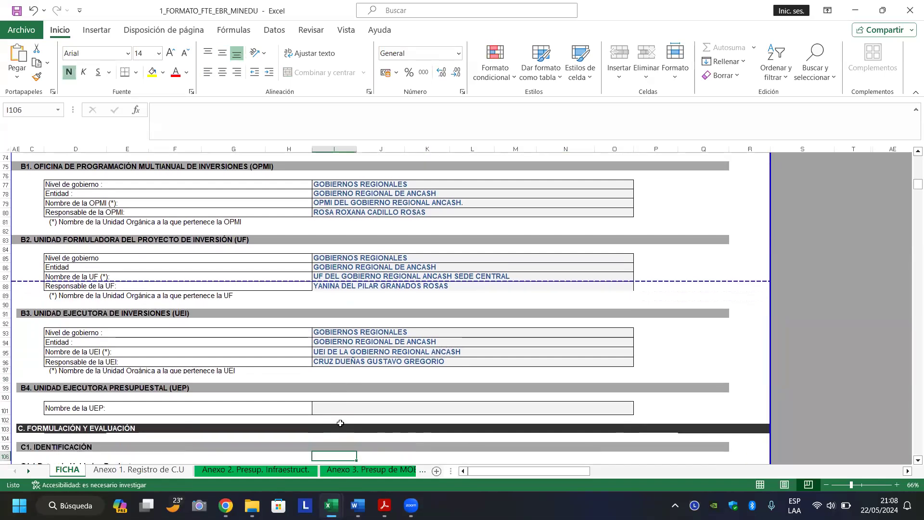
key("Up")
key("Up")
key("Up")
key("Up")
key("Up")
key("Up")
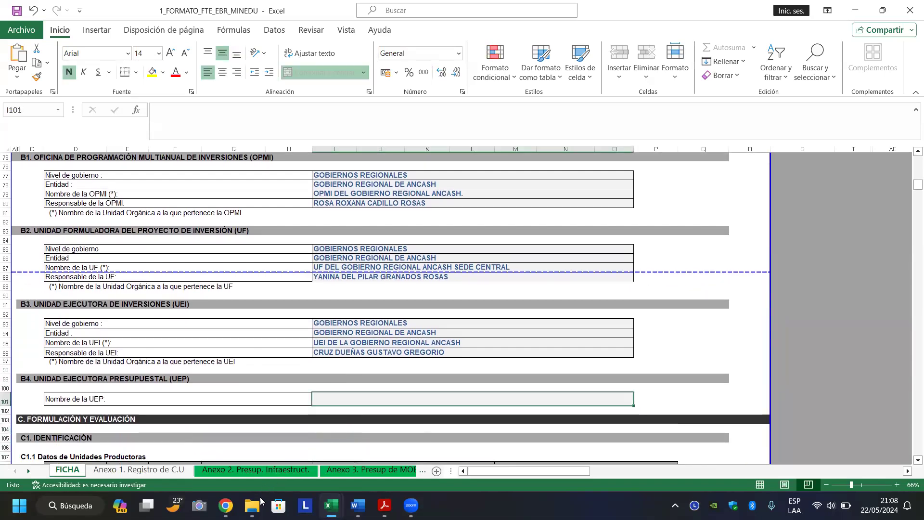
left_click(226, 505)
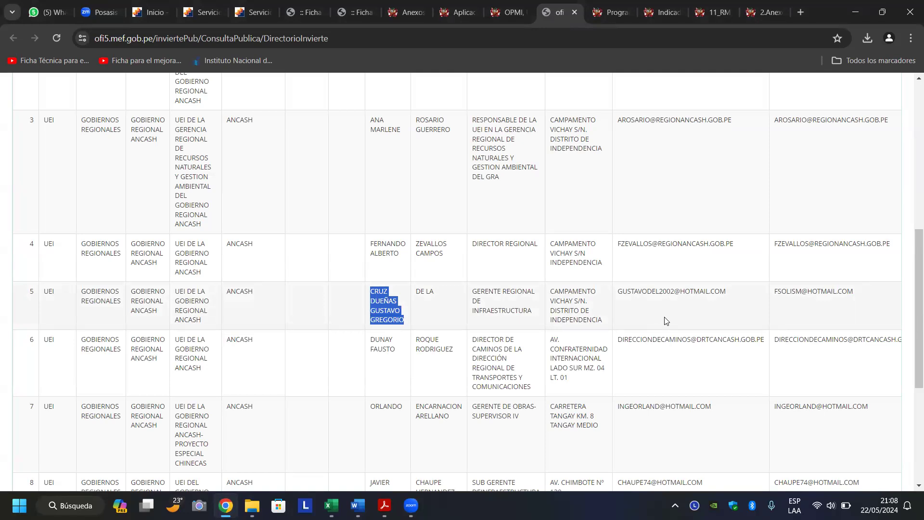
Finish reviewing the UEI listing, then start a 'CONSULTA AMIGABLE' search in a new tab.
scroll(666, 320, "down", 5)
scroll(666, 320, "up", 14)
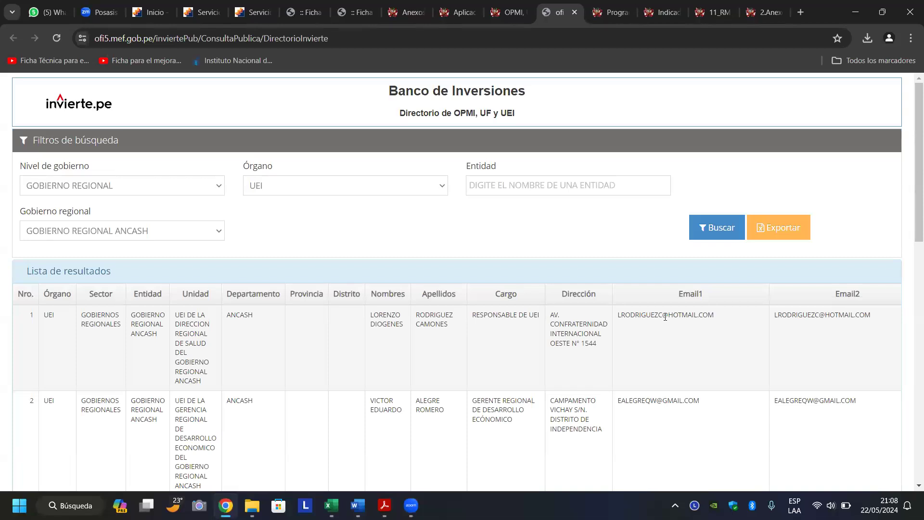
scroll(665, 317, "down", 10)
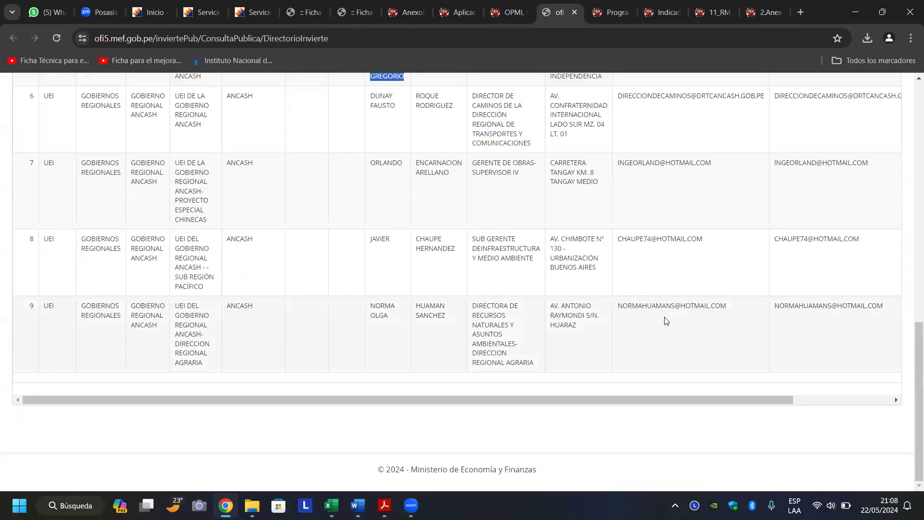
scroll(666, 321, "up", 8)
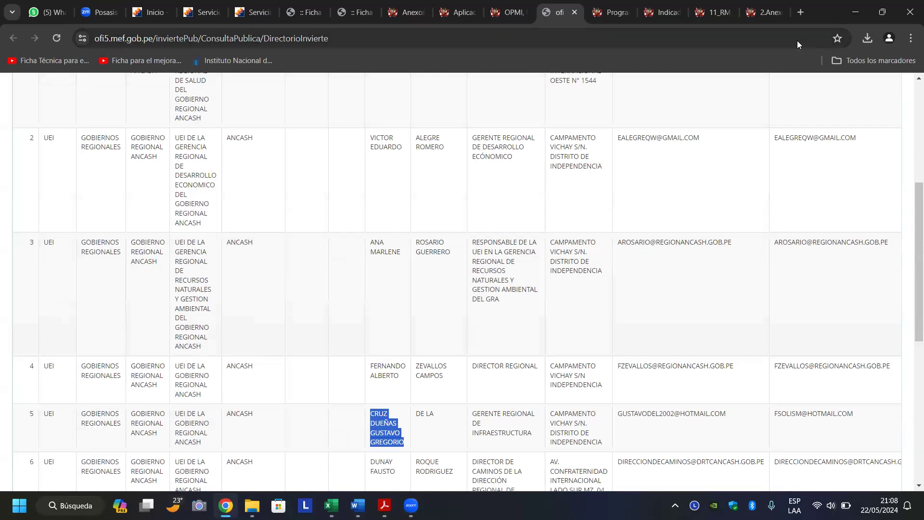
left_click(802, 13)
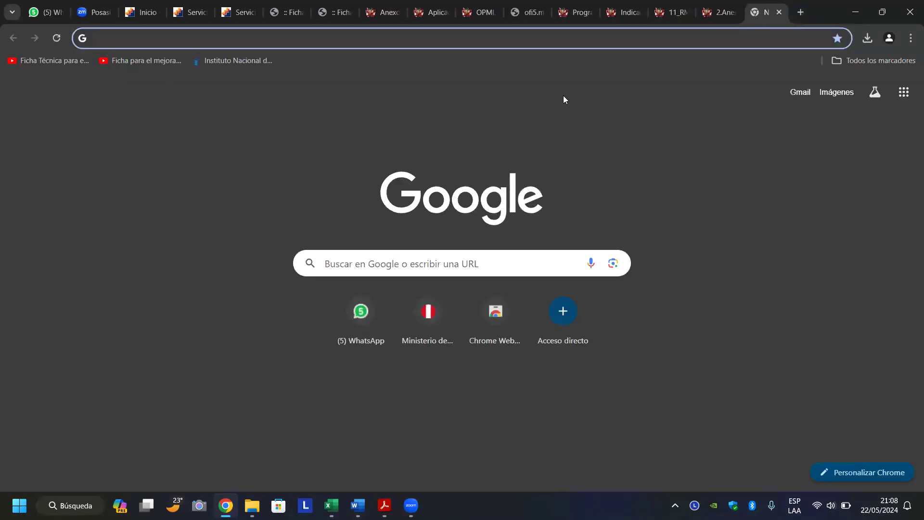
type("CONSULTA A")
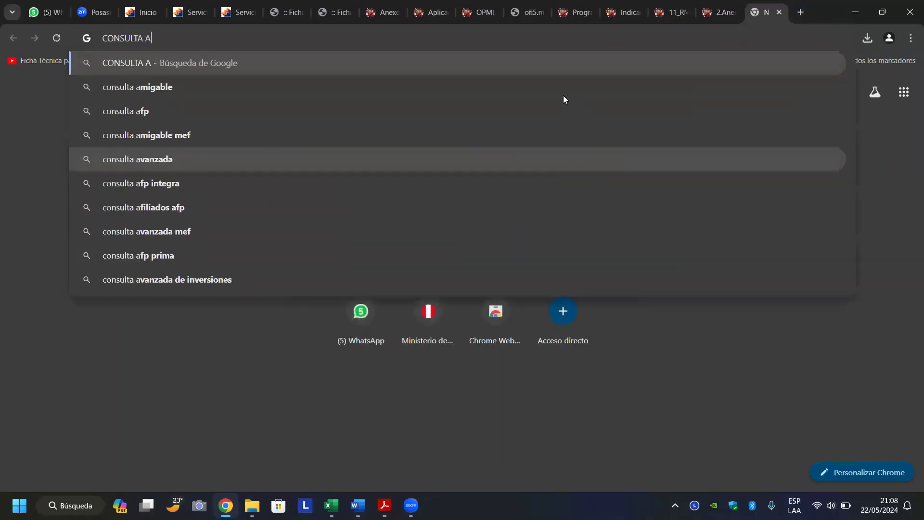
type("MIGABLE")
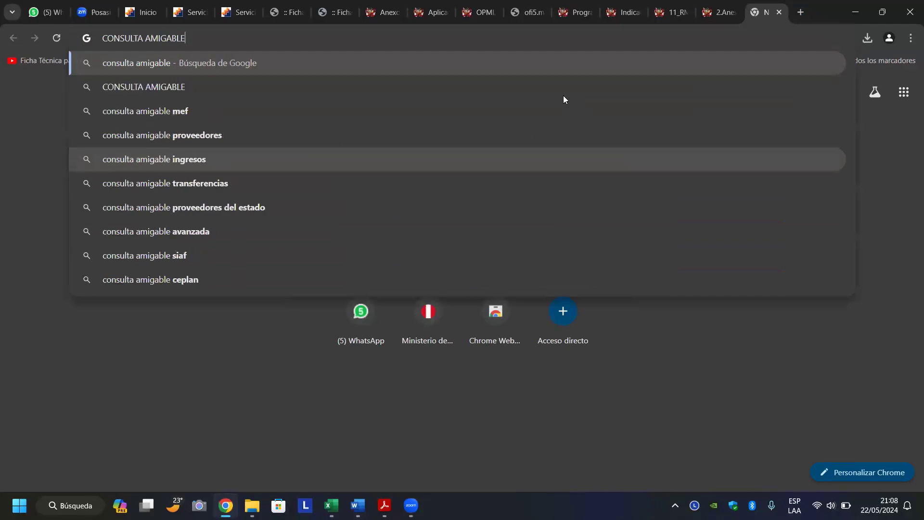
Search 'CONSULTA AMIGABLE', open the mef.gob.pe result and scroll to the Acceso a Módulos links.
key("Return")
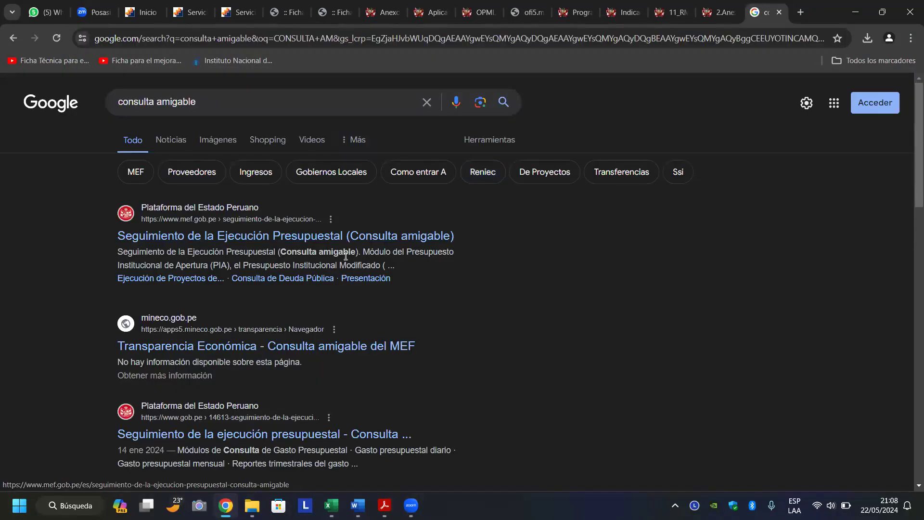
left_click(373, 240)
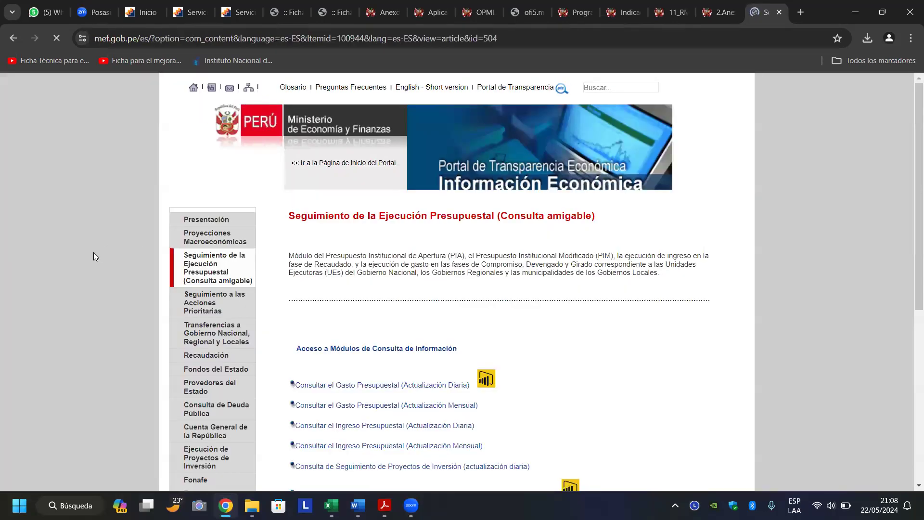
scroll(94, 257, "down", 3)
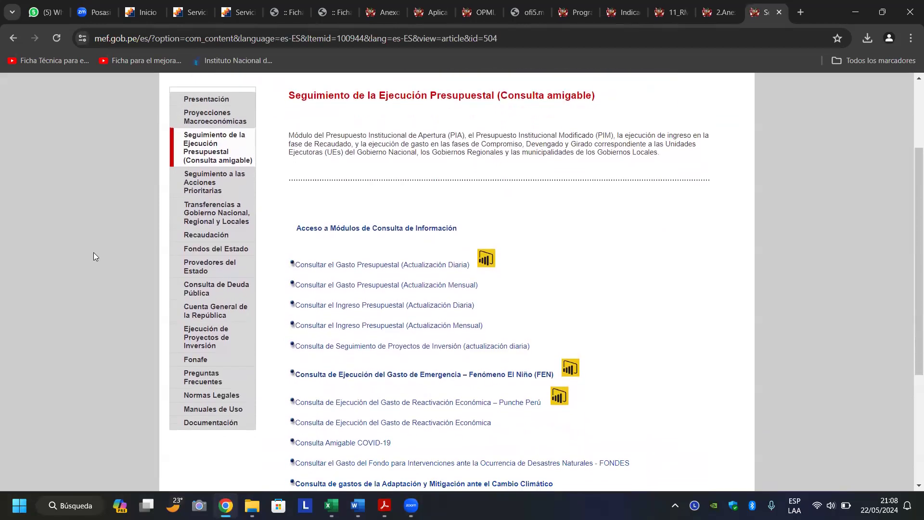
scroll(93, 257, "down", 1)
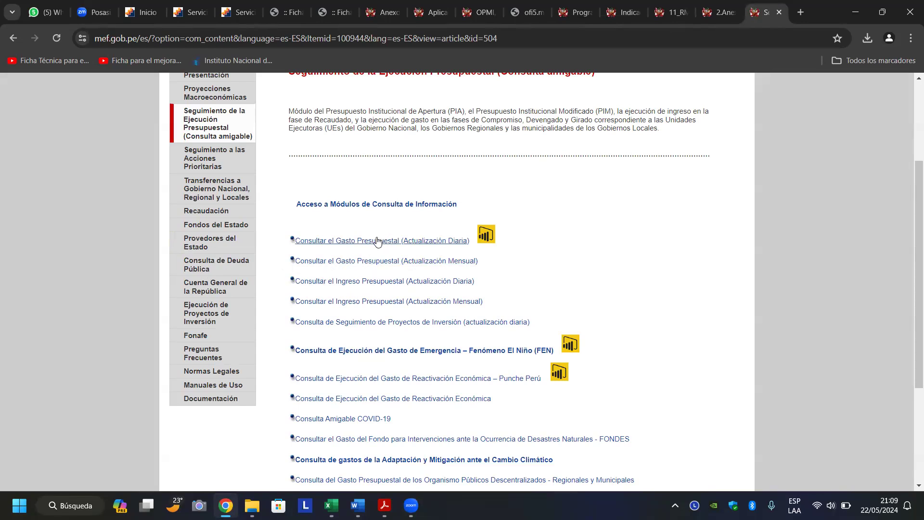
Drill the daily spending query through level R, sector 99 and pliego 441 to executing unit 001-726.
left_click(377, 241)
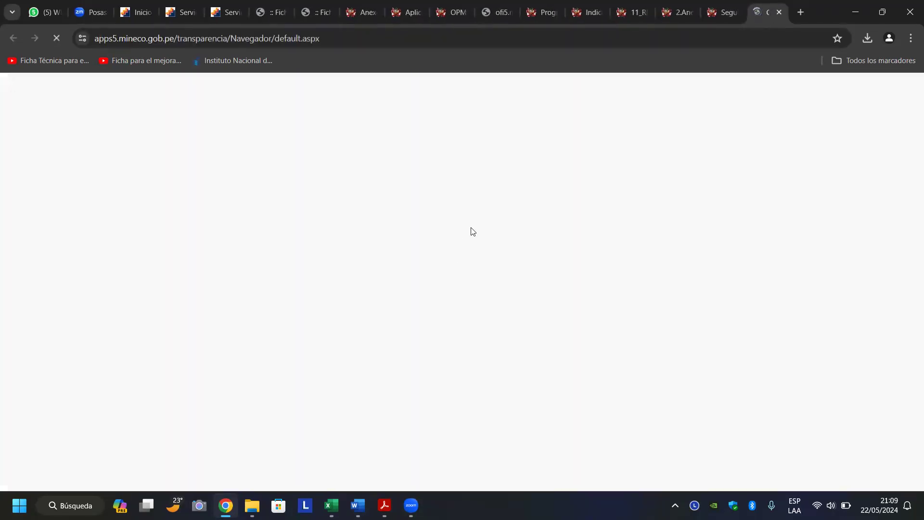
left_click(79, 181)
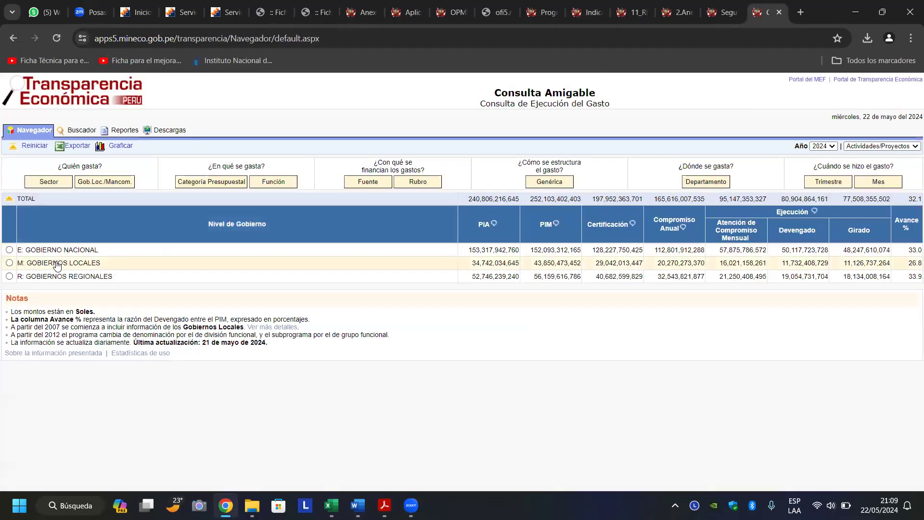
left_click(68, 277)
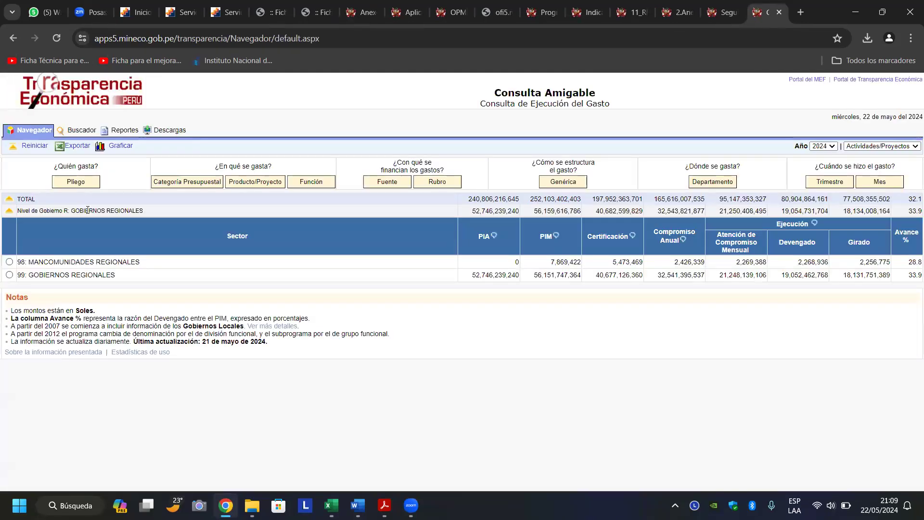
left_click(73, 275)
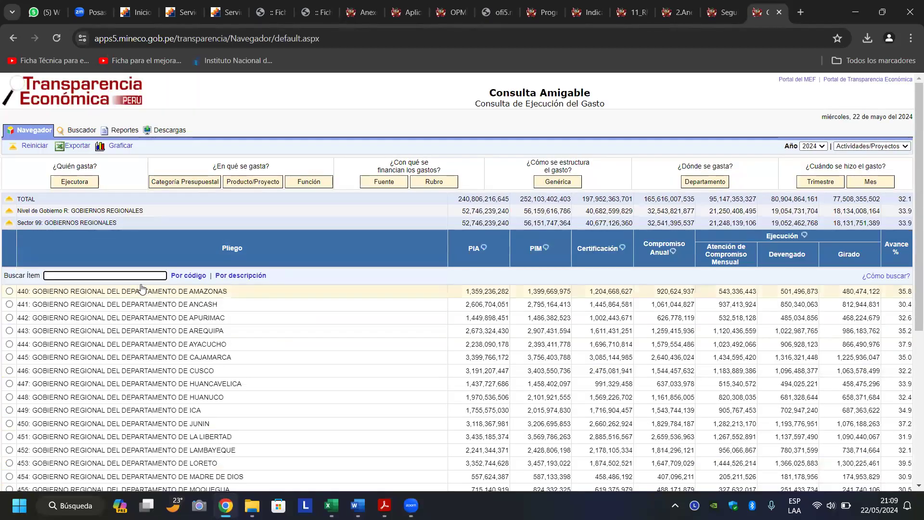
left_click(179, 306)
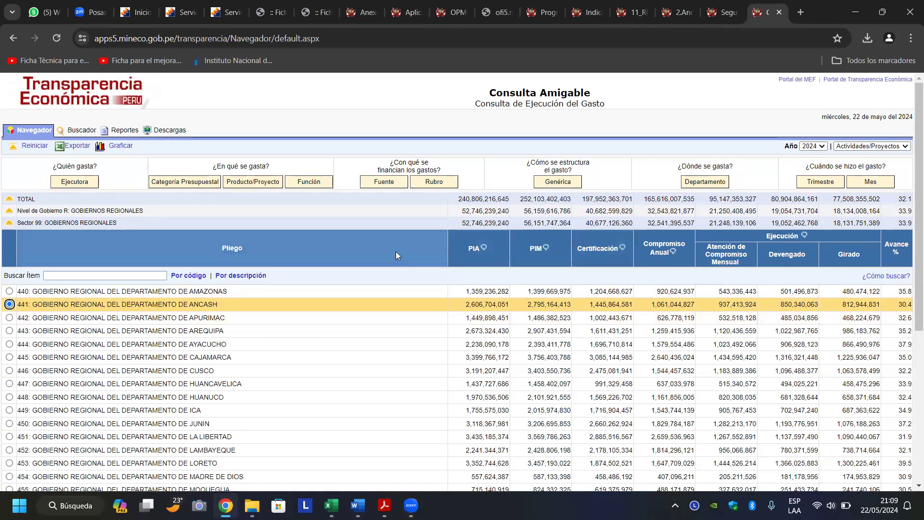
left_click(146, 198)
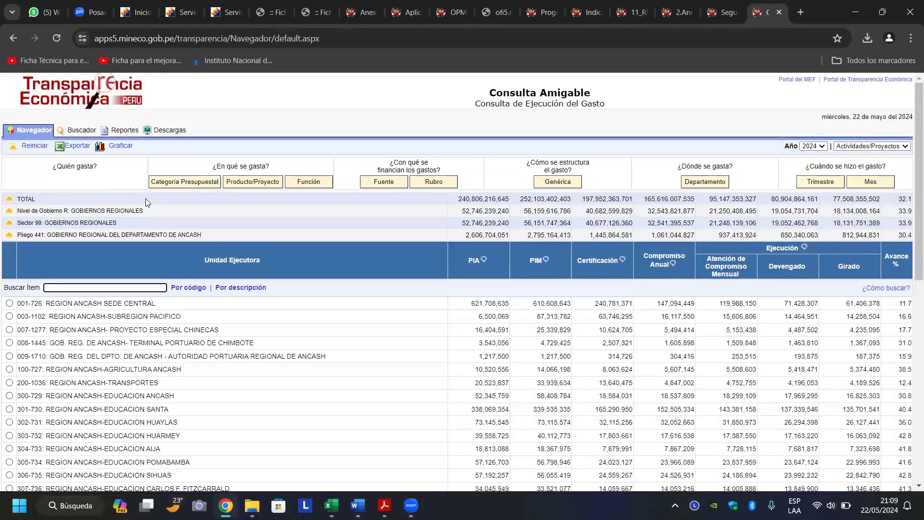
left_click(106, 306)
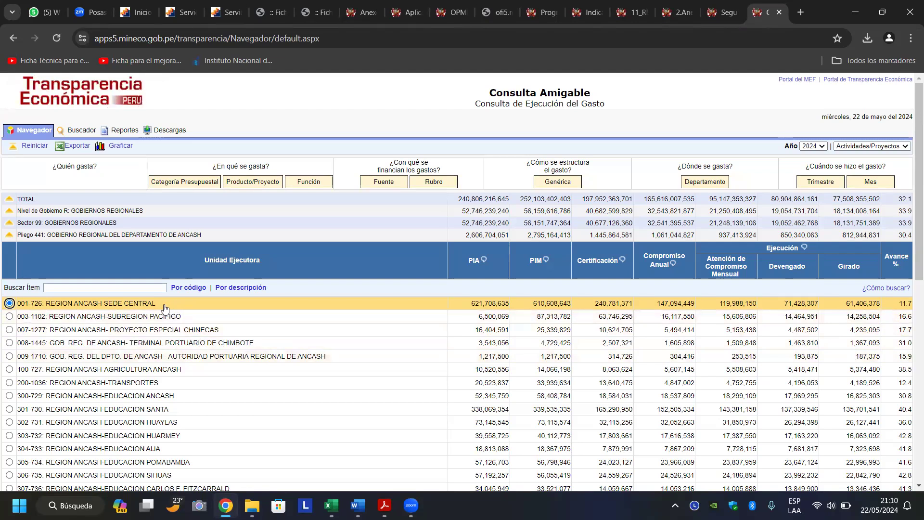
Copy the executing unit name '726: REGION ANCASH SEDE CENTRAL' from the Ancash results.
left_click_drag(157, 304, 33, 306)
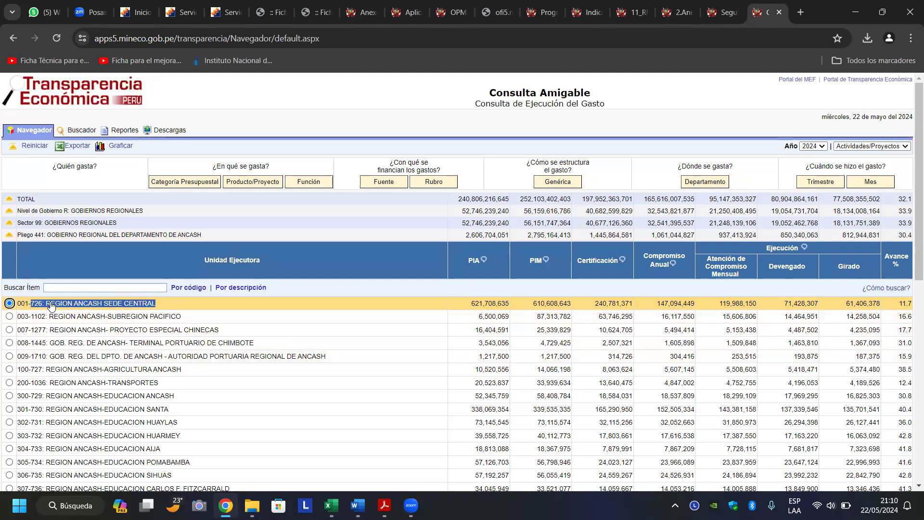
right_click(51, 306)
left_click(71, 318)
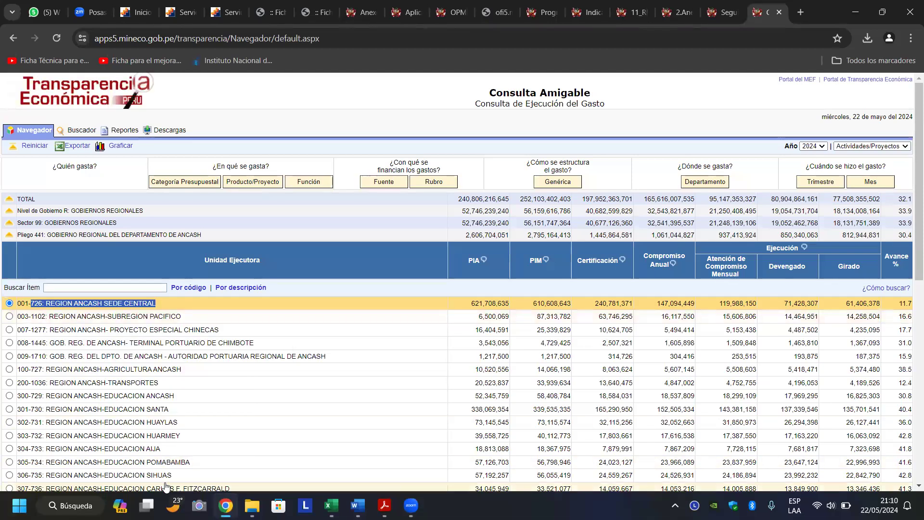
left_click(331, 506)
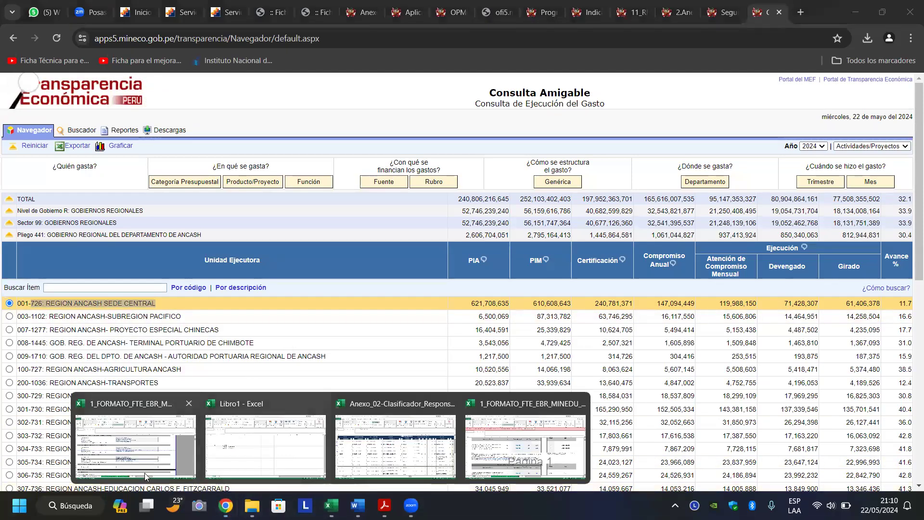
Enter '726: REGION ANCASH SEDE CENTRAL' as the UEP name in I101.
left_click(145, 475)
type("726: REGION ANCASH SEDE CENTRAL")
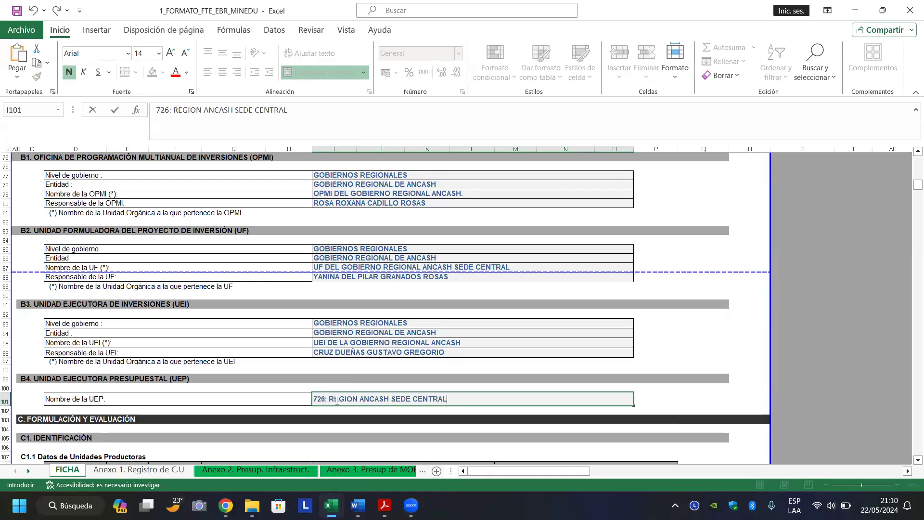
key("Return")
key("Return")
key("Return")
key("Return")
key("Return")
key("Return")
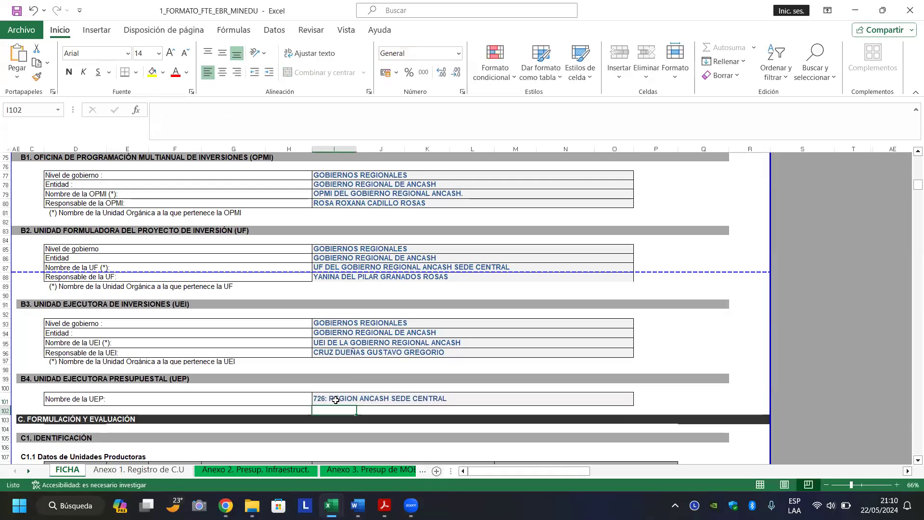
key("Return")
key("Return")
key("Return")
key("Return")
key("Return")
key("Return")
key("Return")
key("Return")
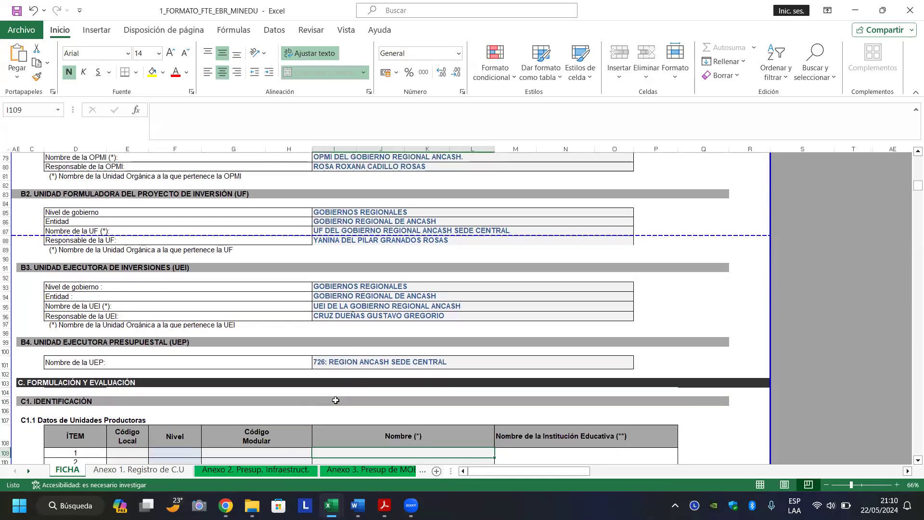
Move through the C1.1 table's ÍTEM, Nivel and Código Modular cells for item 1.
key("Up")
key("Up")
key("Up")
key("Up")
key("Up")
key("Up")
key("Up")
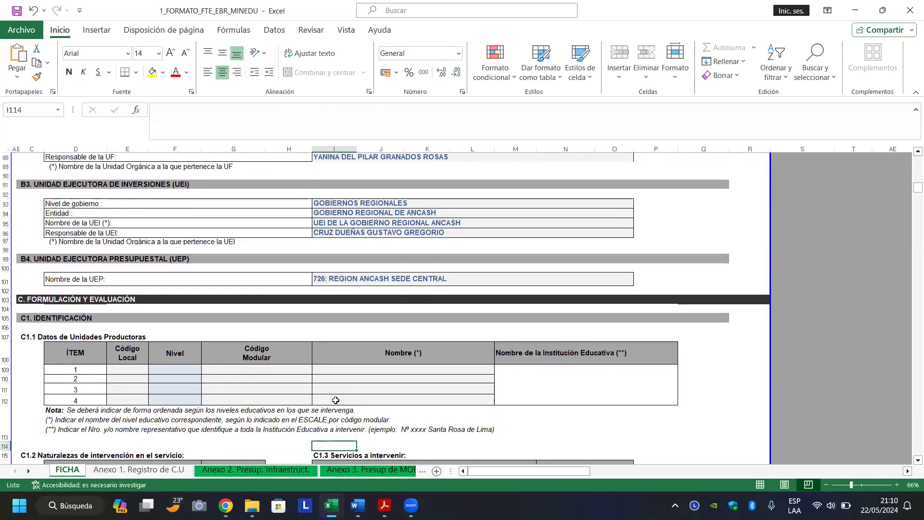
key("Down")
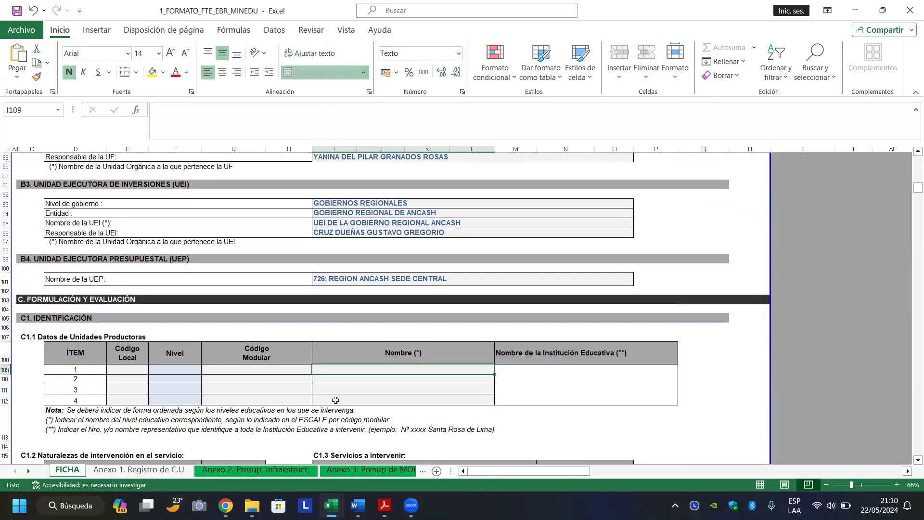
key("Left")
key("Left")
key("Left")
key("Left")
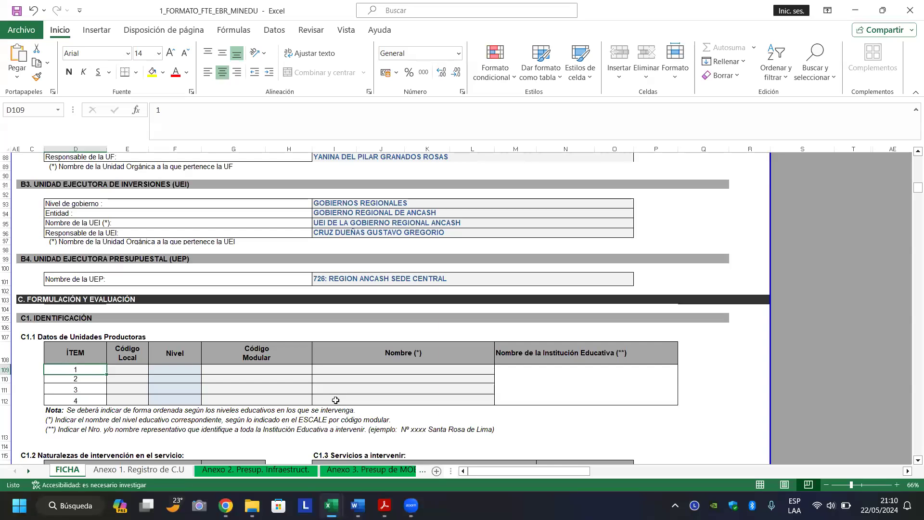
key("Down")
key("Down")
key("Up")
key("Up")
key("Down")
key("Up")
key("Up")
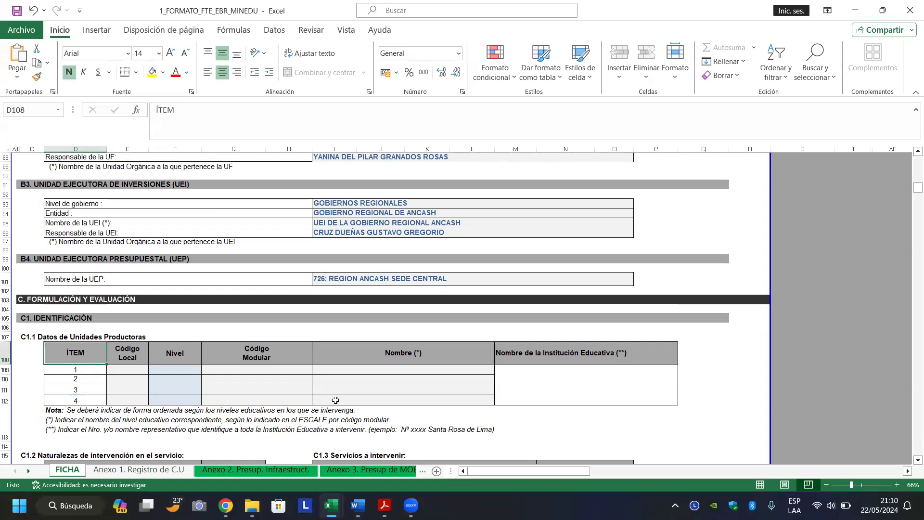
key("Down")
key("Down")
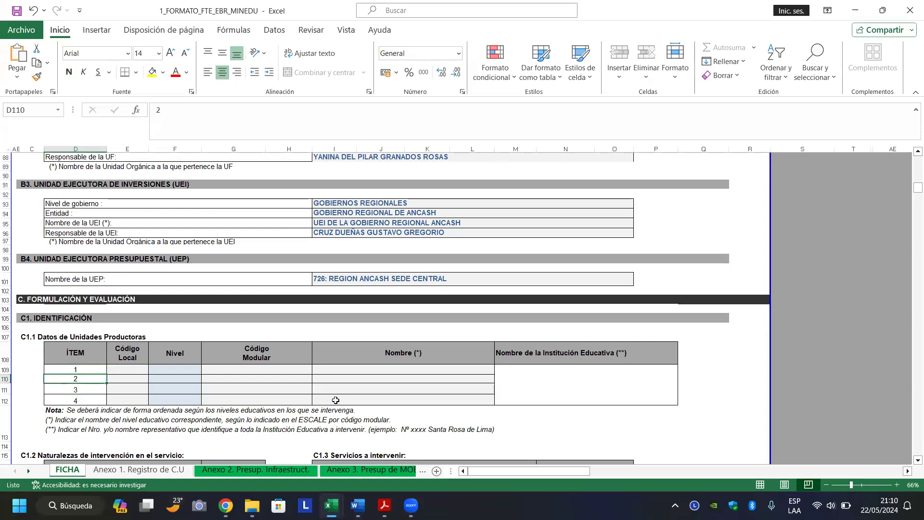
key("Up")
key("Up")
key("Down")
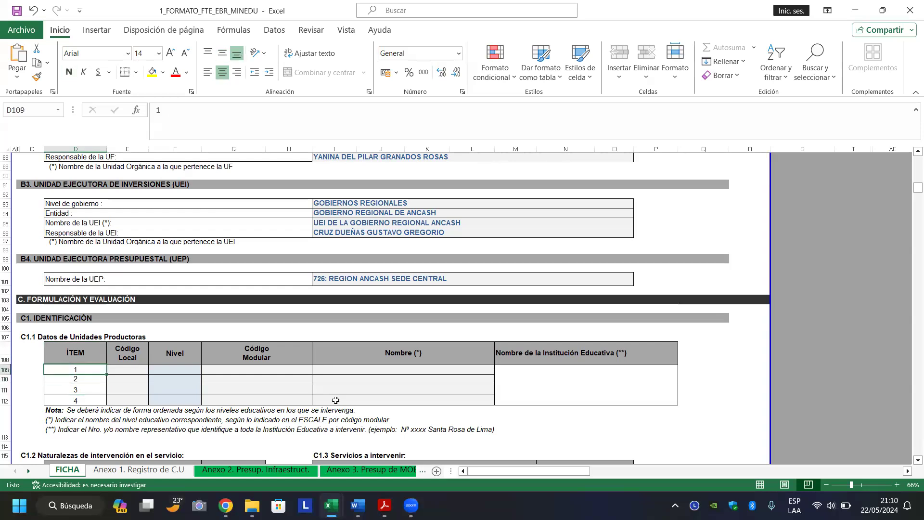
key("Right")
key("Right")
key("Right")
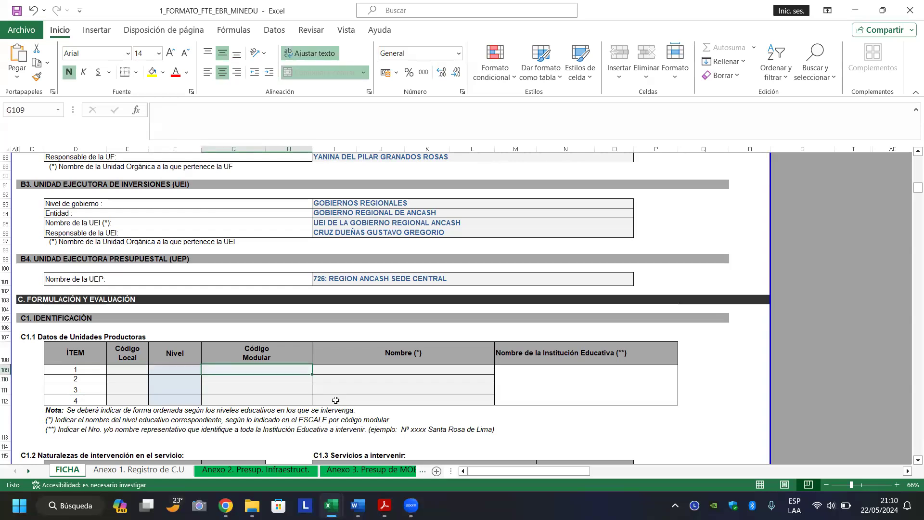
key("Down")
key("Down")
key("Down")
key("Down")
key("Down")
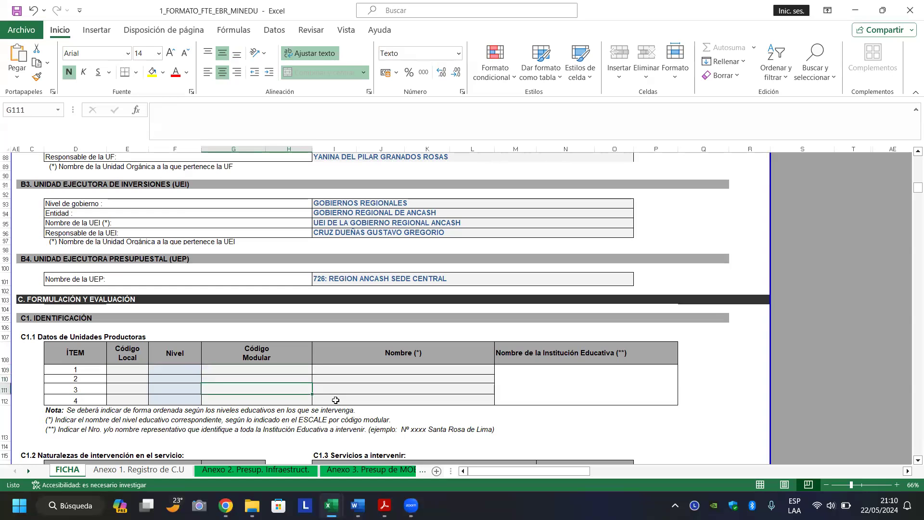
key("Down")
key("Down")
key("Down")
key("Down")
key("Down")
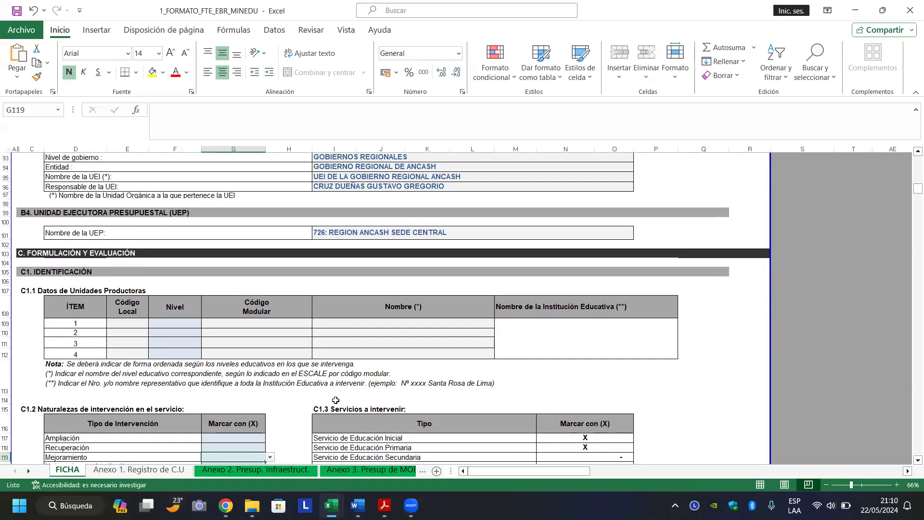
Select item 1's Código Local, Nivel and Código Modular cells before returning to Consulta Amigable.
left_click(127, 325)
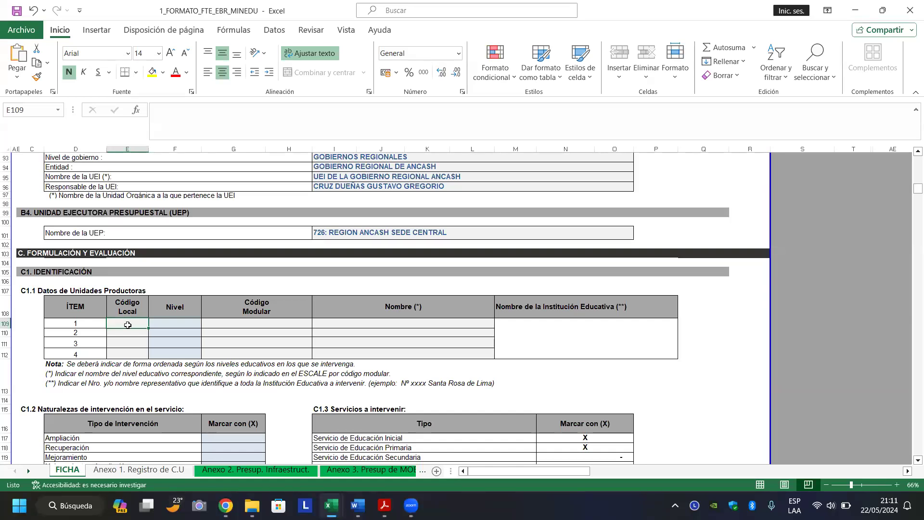
left_click(183, 324)
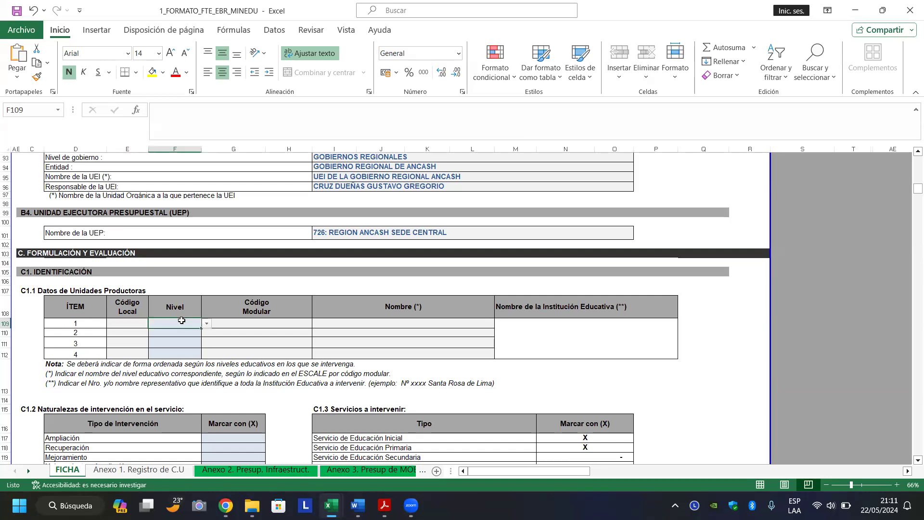
left_click(238, 325)
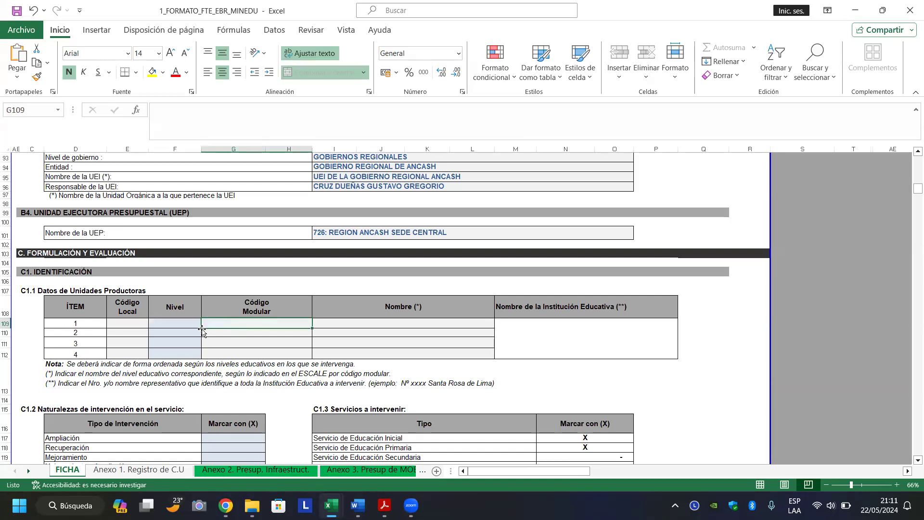
left_click(176, 324)
left_click(243, 320)
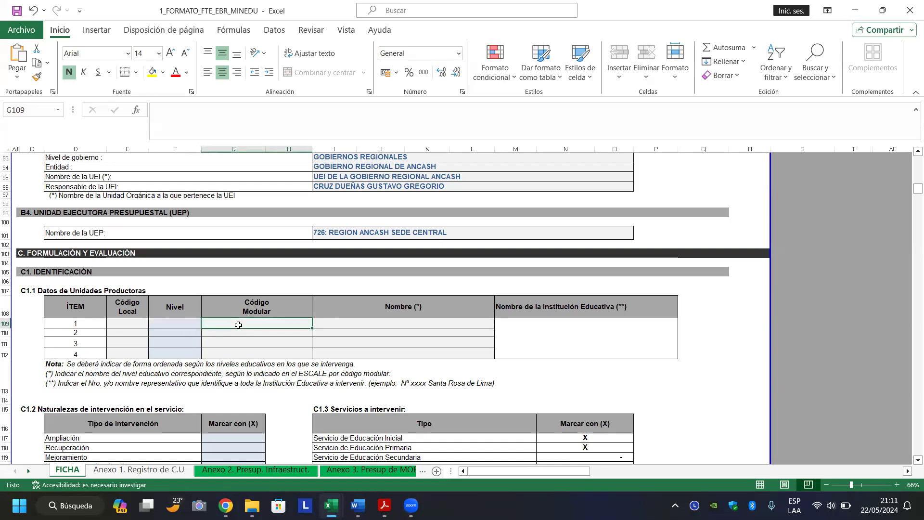
left_click(130, 326)
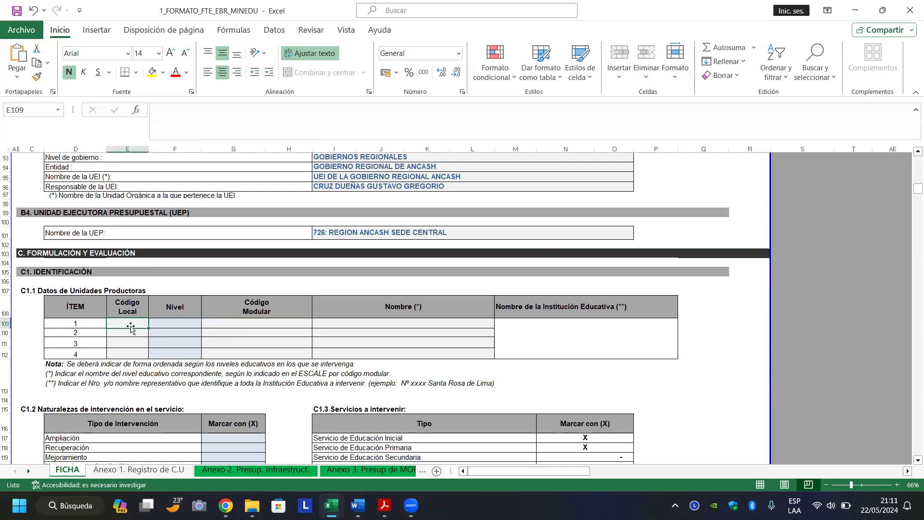
mouse_move(226, 505)
left_click(224, 451)
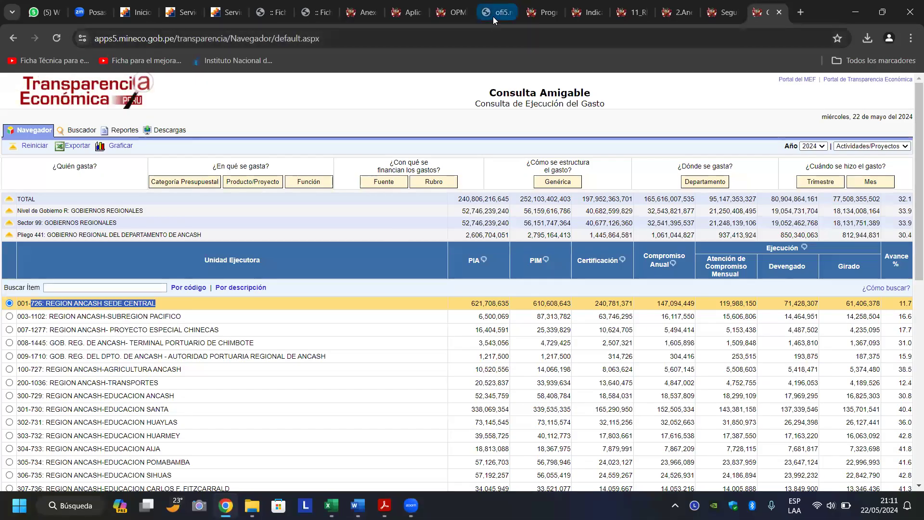
Cycle through the open Chrome tabs to reach the ESCALE Ficha de datos for 01 CHIMBOTE.
left_click(493, 16)
left_click(541, 14)
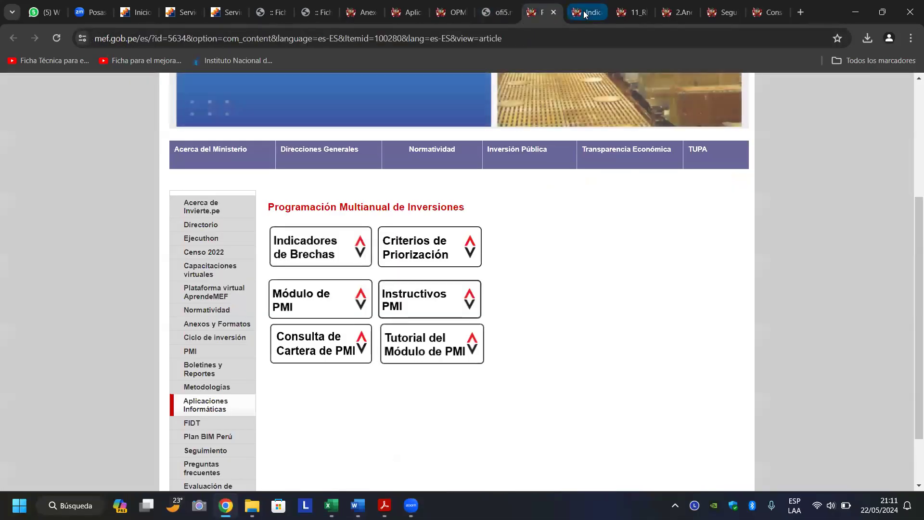
left_click(588, 14)
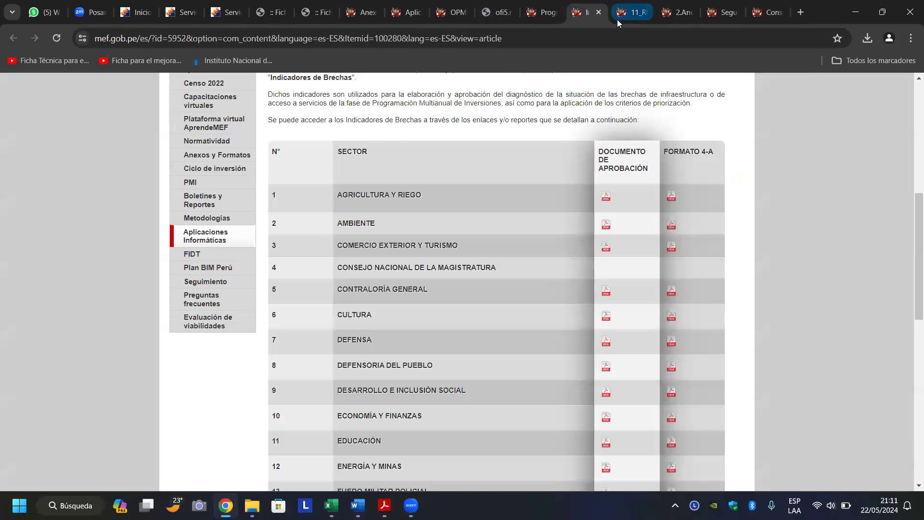
left_click(674, 13)
left_click(718, 12)
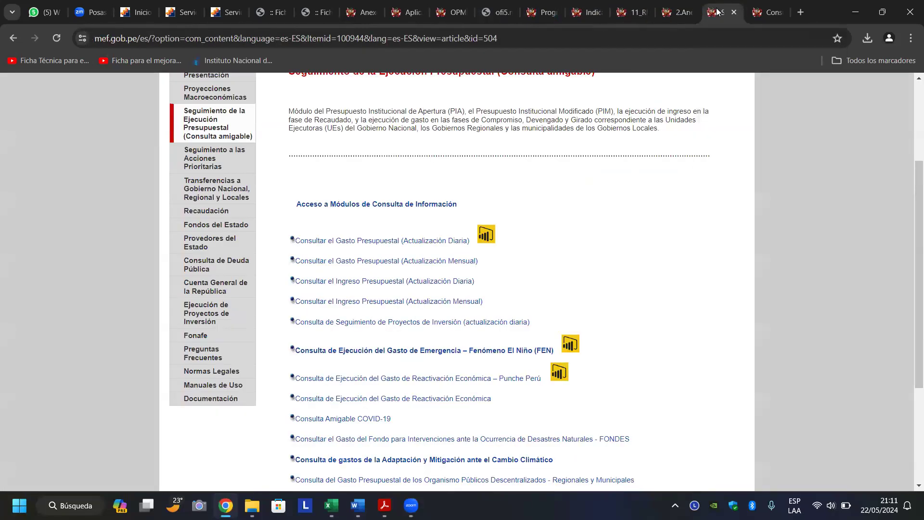
left_click(310, 13)
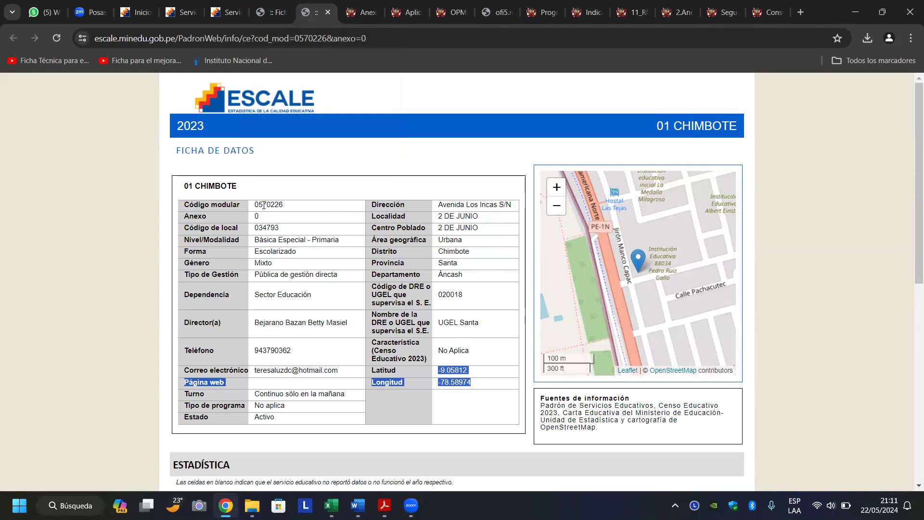
Copy código modular 0570226 from ESCALE into item 1's Código Modular cell.
left_click_drag(289, 208, 257, 207)
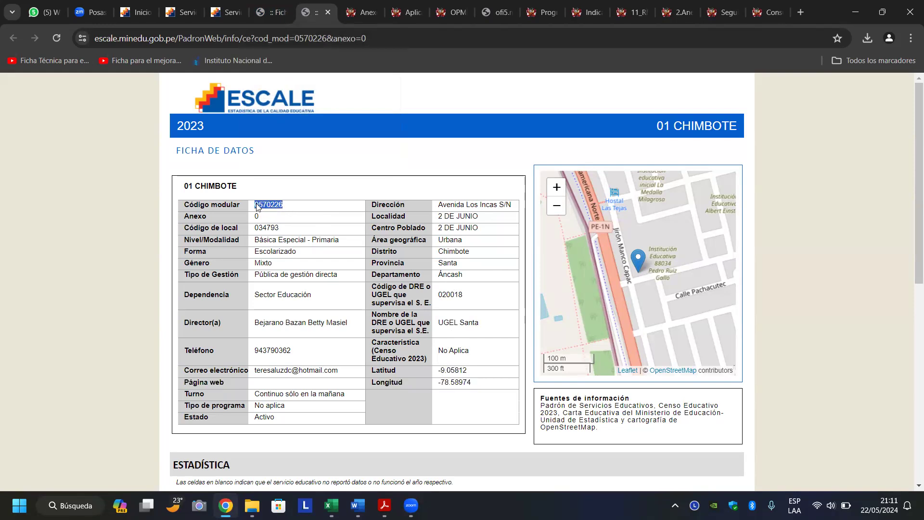
right_click(263, 209)
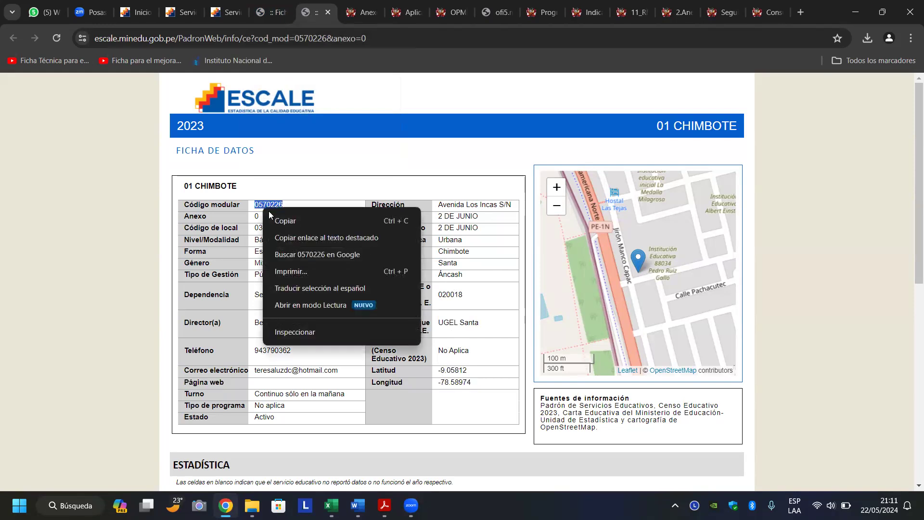
left_click(284, 217)
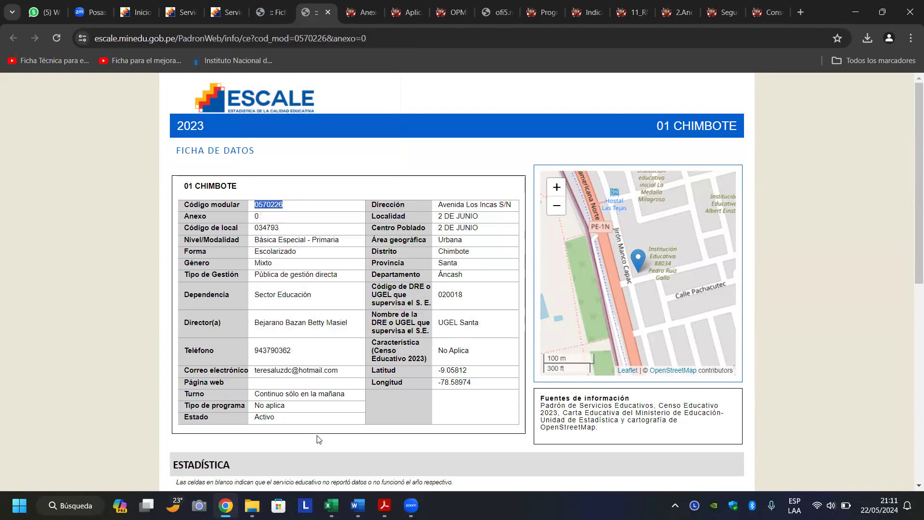
left_click(331, 505)
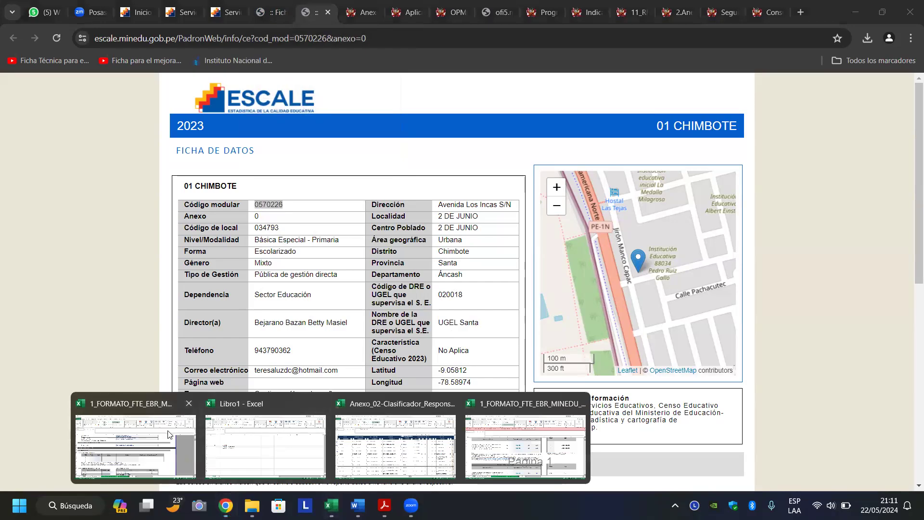
left_click(144, 433)
left_click(262, 322)
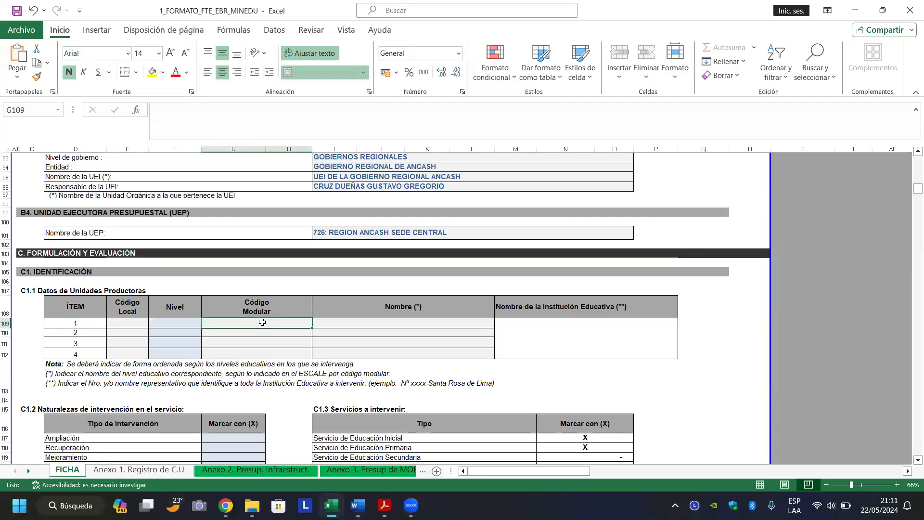
type("0570226")
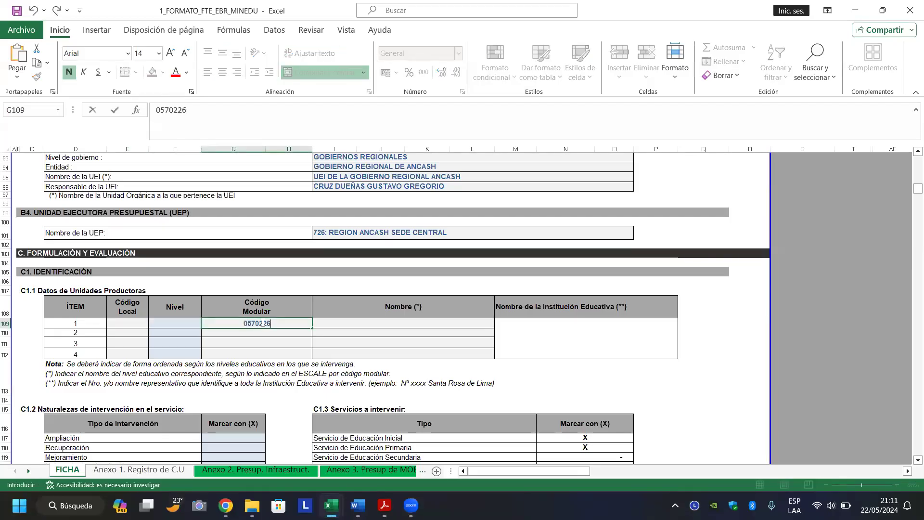
key("Return")
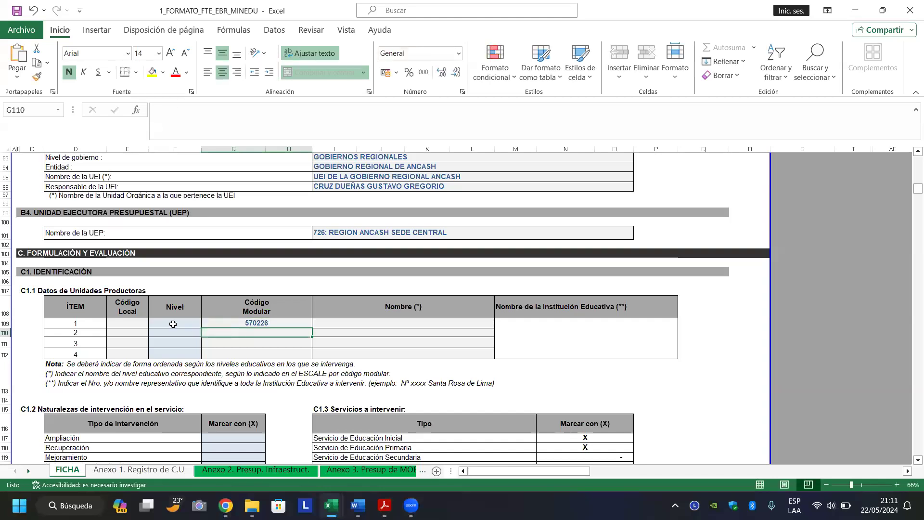
Copy código local 034793 from ESCALE and paste it into item 1's Código Local cell.
left_click(126, 324)
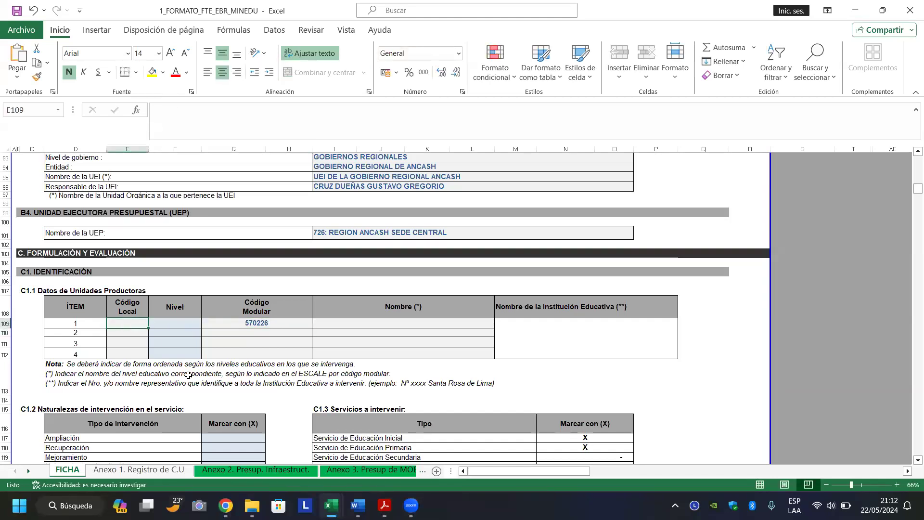
left_click(225, 506)
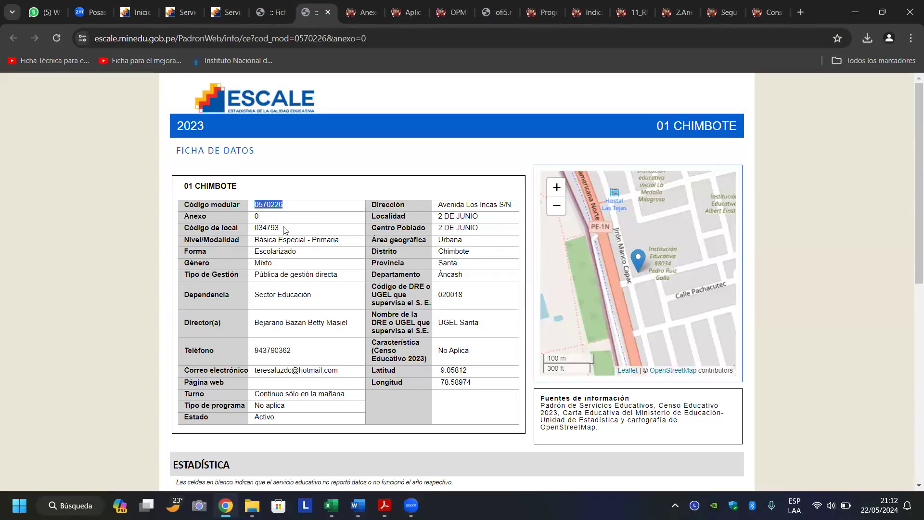
left_click_drag(282, 229, 256, 228)
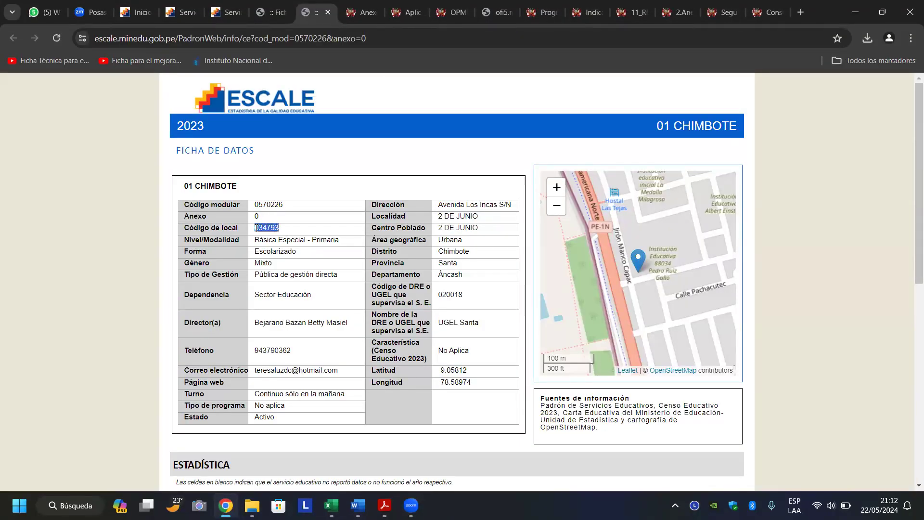
right_click(263, 229)
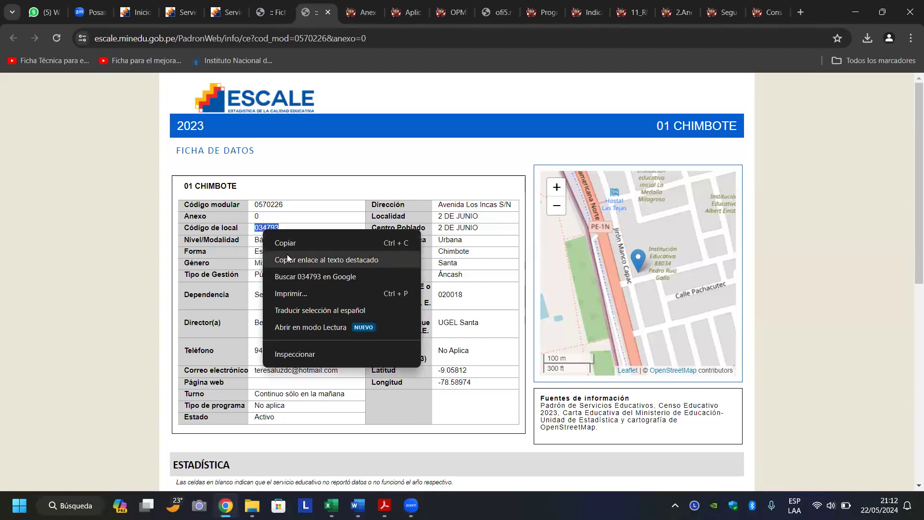
left_click(286, 244)
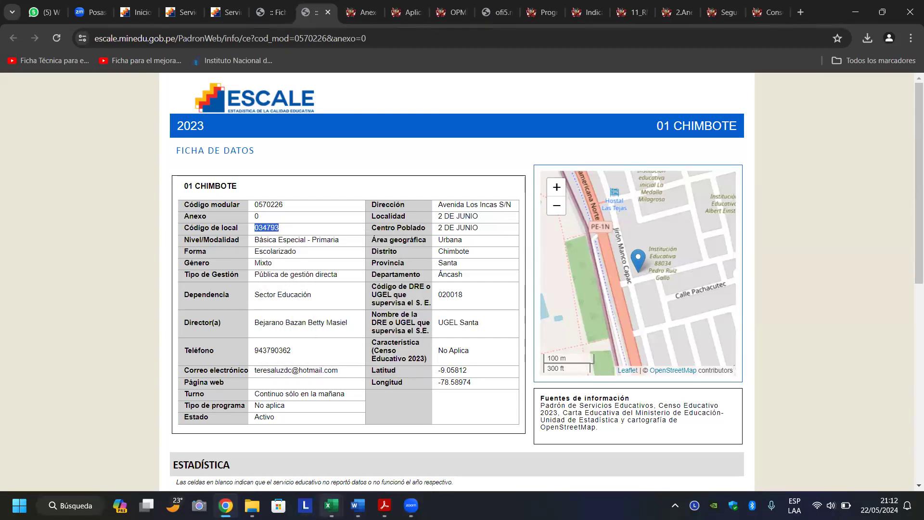
left_click(332, 506)
left_click(135, 423)
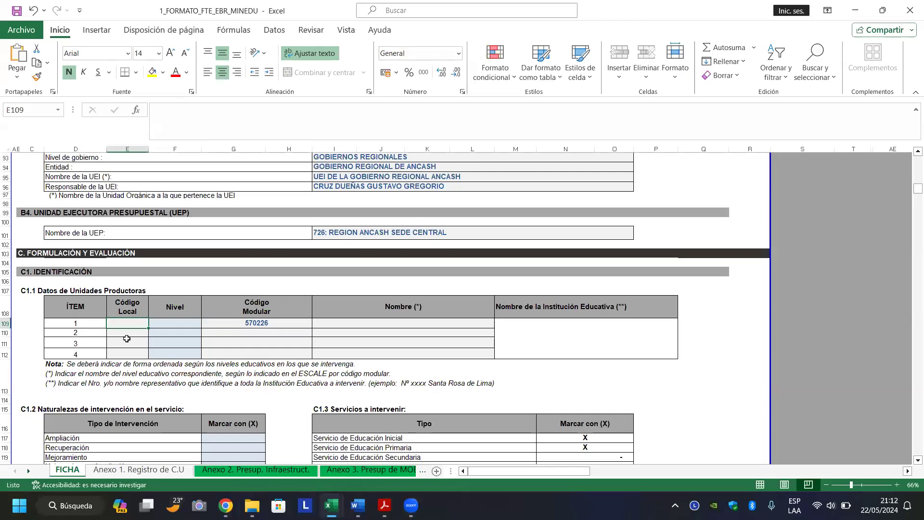
left_click(127, 317)
double_click(128, 323)
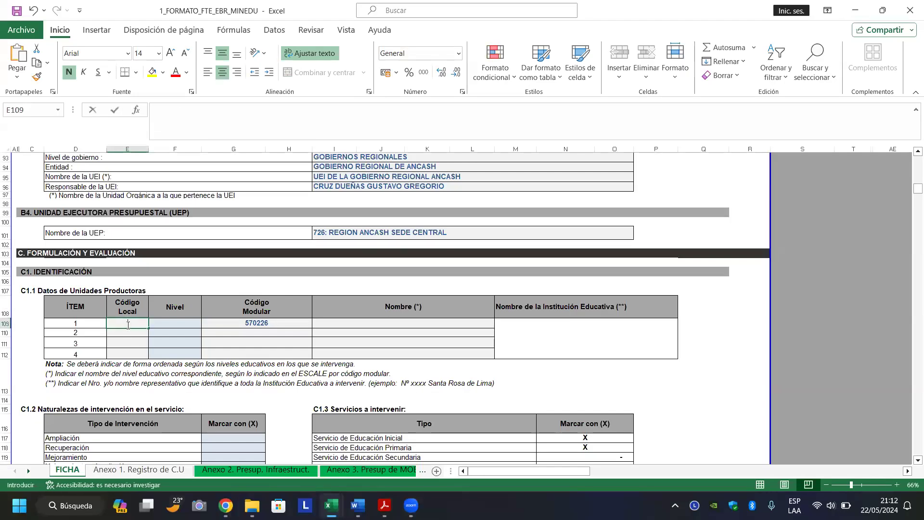
key("ctrl+v")
key("Return")
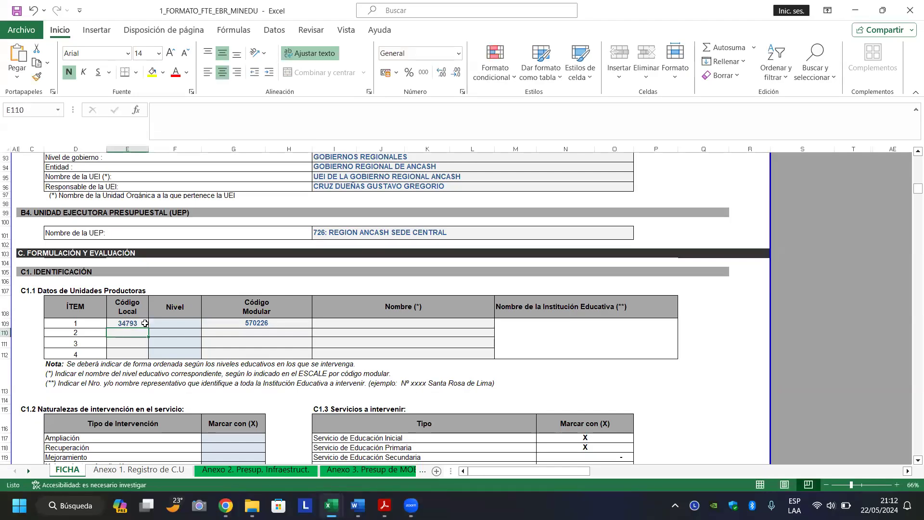
Set item 1's Nivel to Primaria from the dropdown.
left_click(179, 323)
left_click(207, 324)
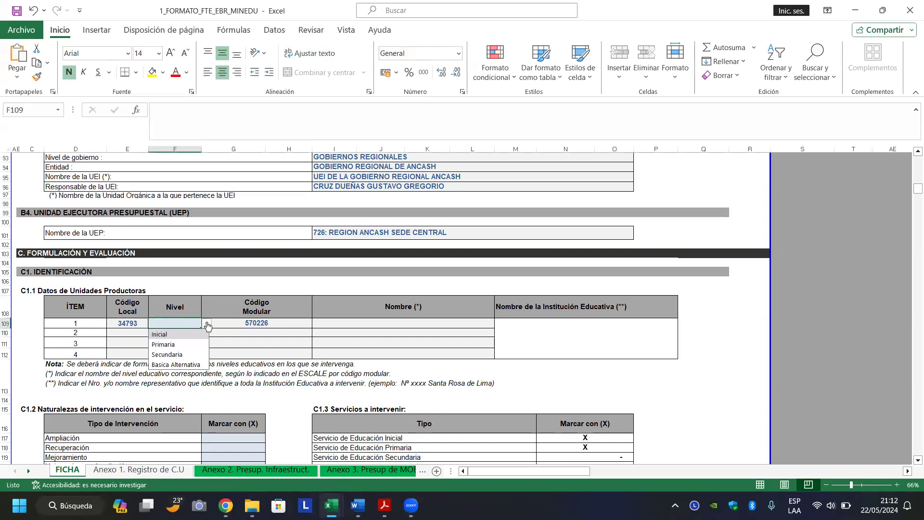
left_click(195, 345)
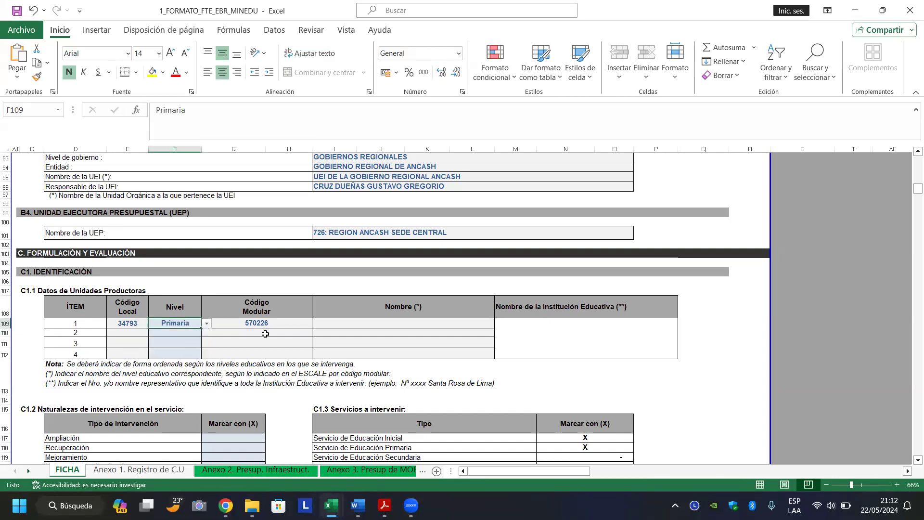
left_click(296, 324)
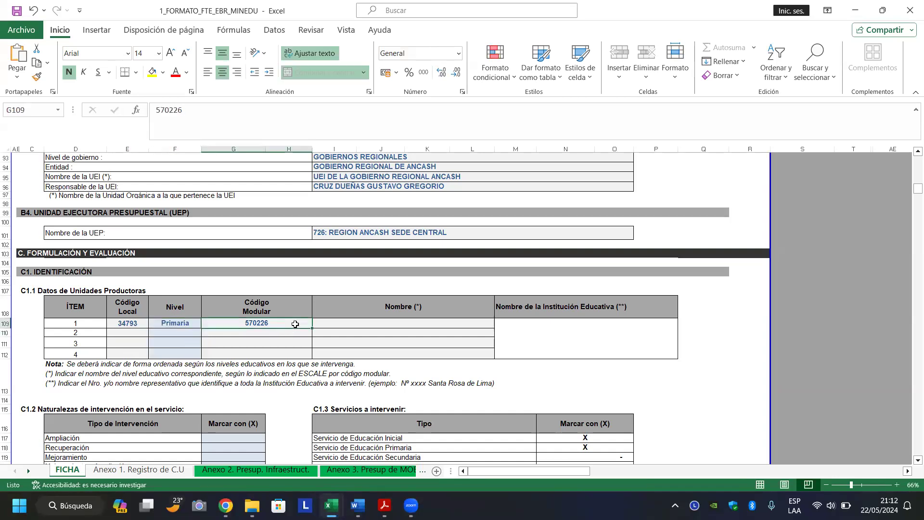
left_click(362, 325)
mouse_move(331, 506)
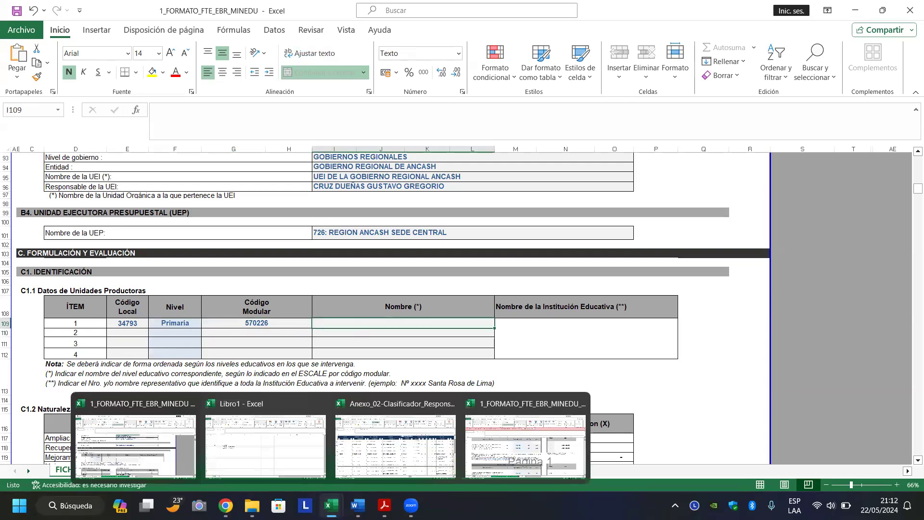
left_click(225, 505)
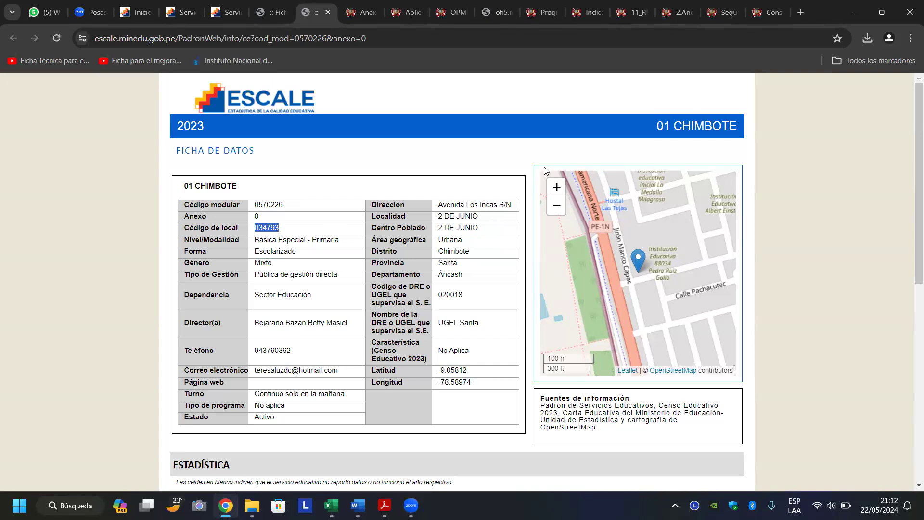
After checking the ESCALE school name, enter 01 CHIMBOTE in item 1's Nombre cell I109.
left_click(520, 157)
scroll(520, 157, "down", 1)
scroll(520, 157, "up", 1)
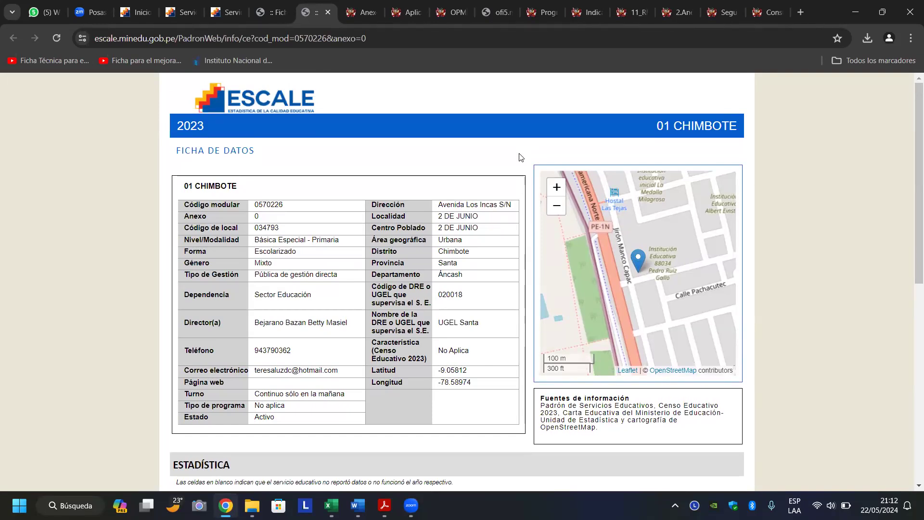
scroll(520, 157, "down", 1)
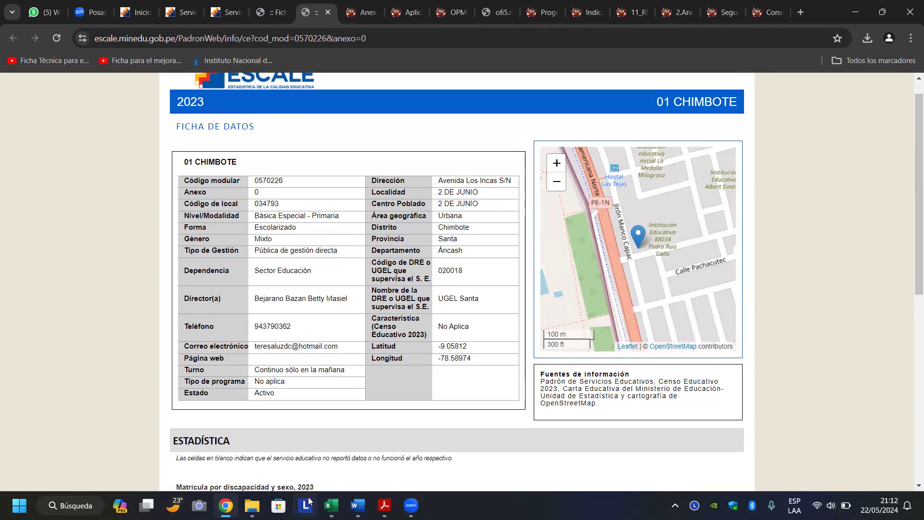
mouse_move(331, 506)
left_click(144, 424)
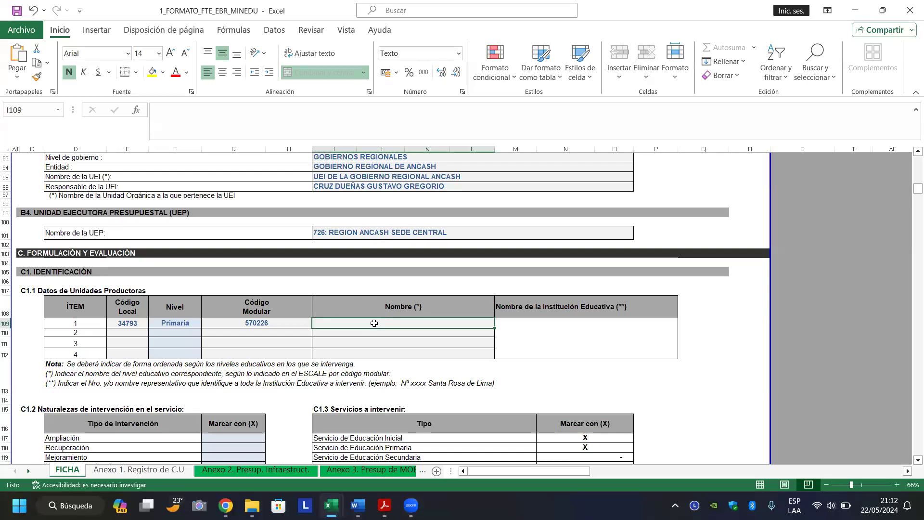
type("01 CHIMBOTE")
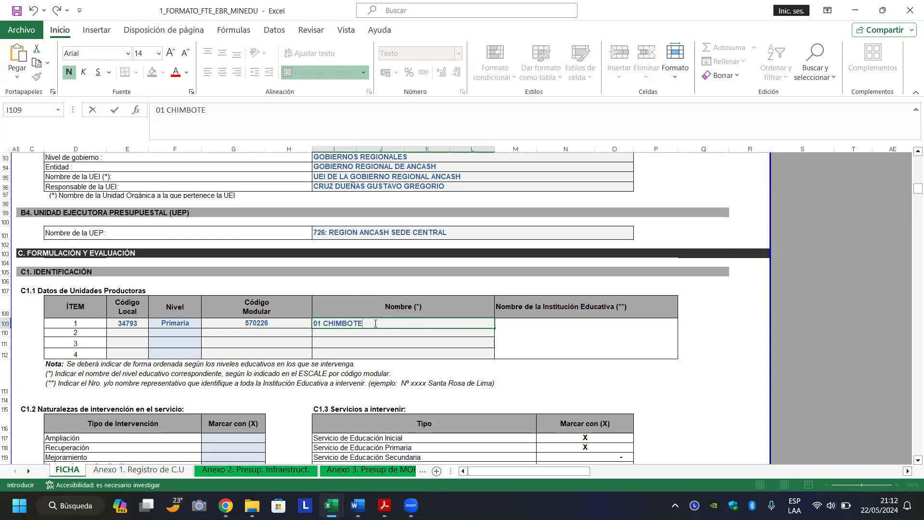
key("Return")
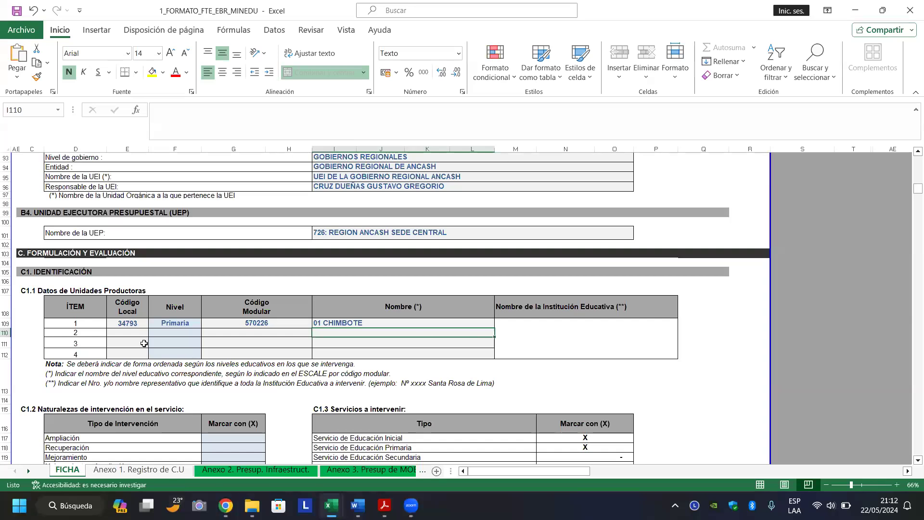
Set item 2's Nivel to Inicial from the dropdown.
left_click(172, 334)
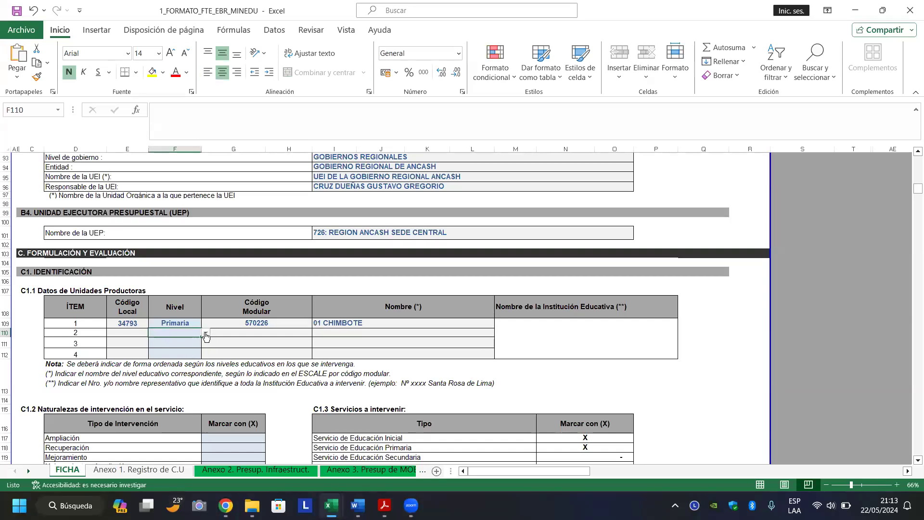
left_click(206, 334)
left_click(186, 342)
left_click(138, 336)
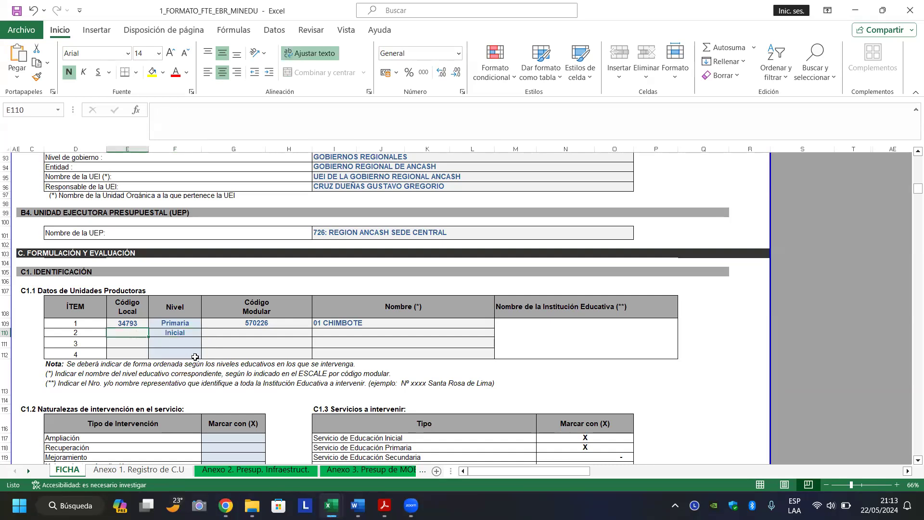
Copy local code 034793 from the Inicial ESCALE ficha into E110.
mouse_move(255, 503)
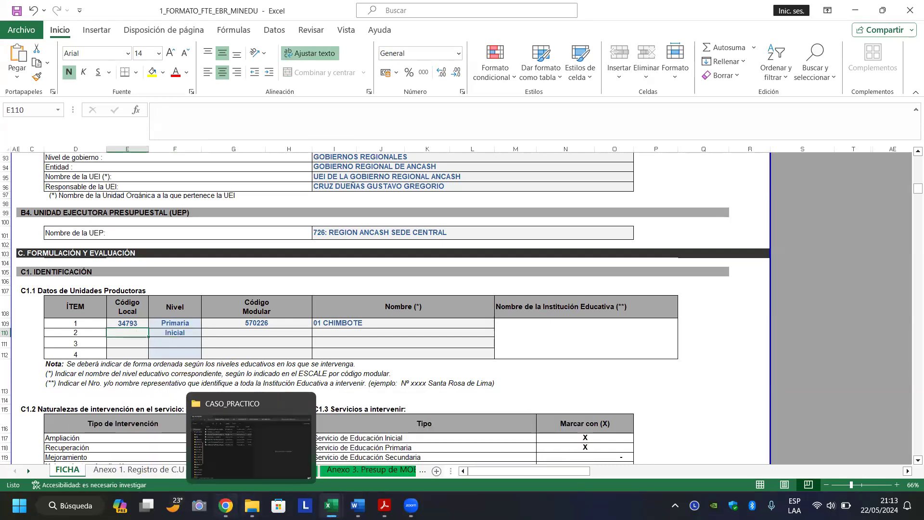
left_click(226, 505)
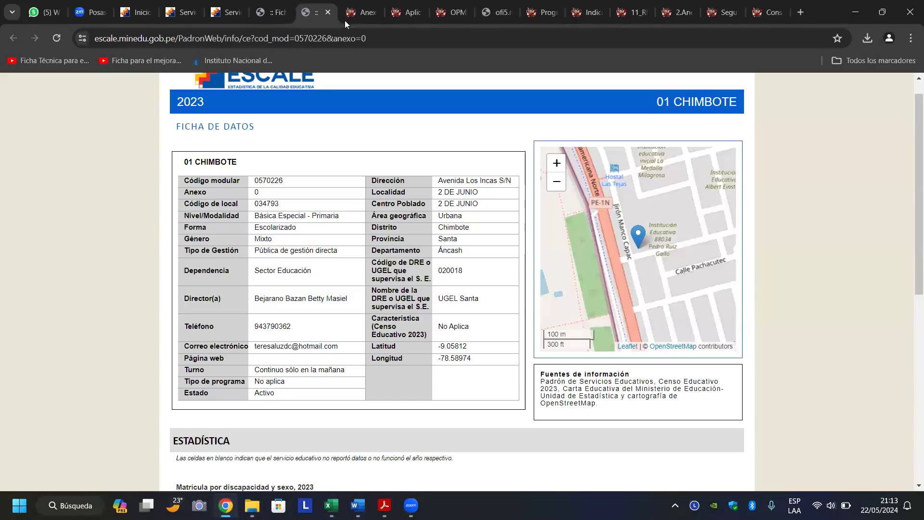
left_click(272, 15)
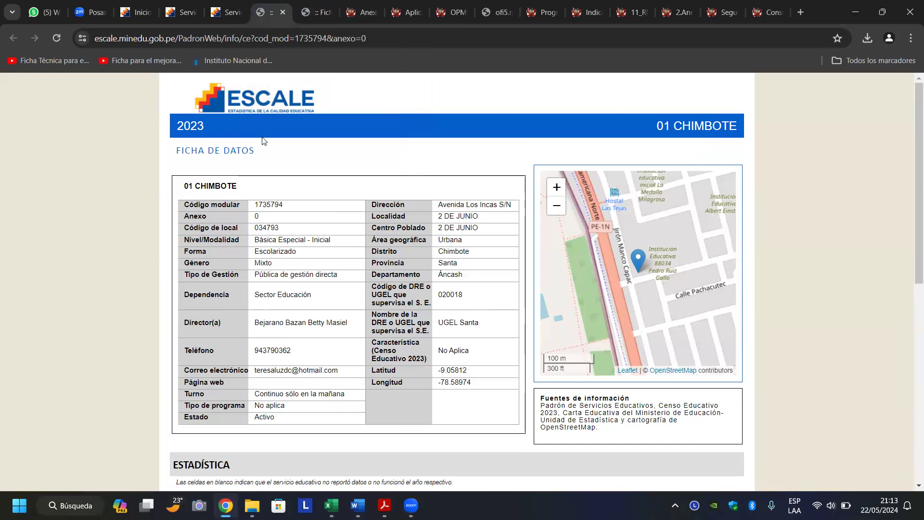
scroll(227, 255, "down", 1)
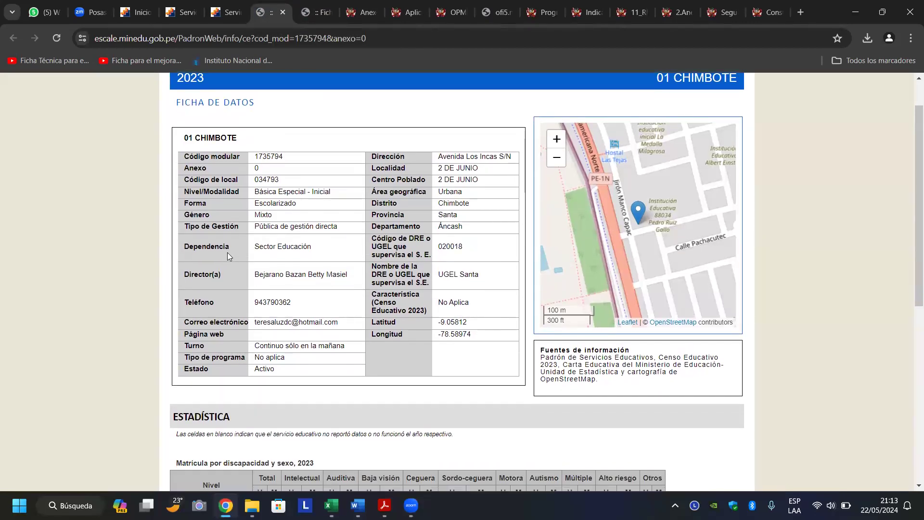
scroll(227, 254, "up", 1)
scroll(227, 252, "down", 1)
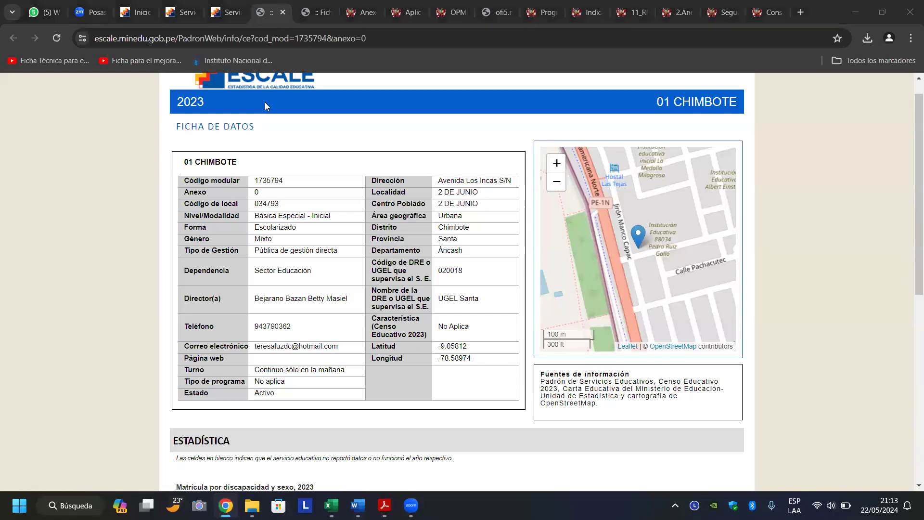
left_click(282, 207)
left_click_drag(279, 204, 255, 203)
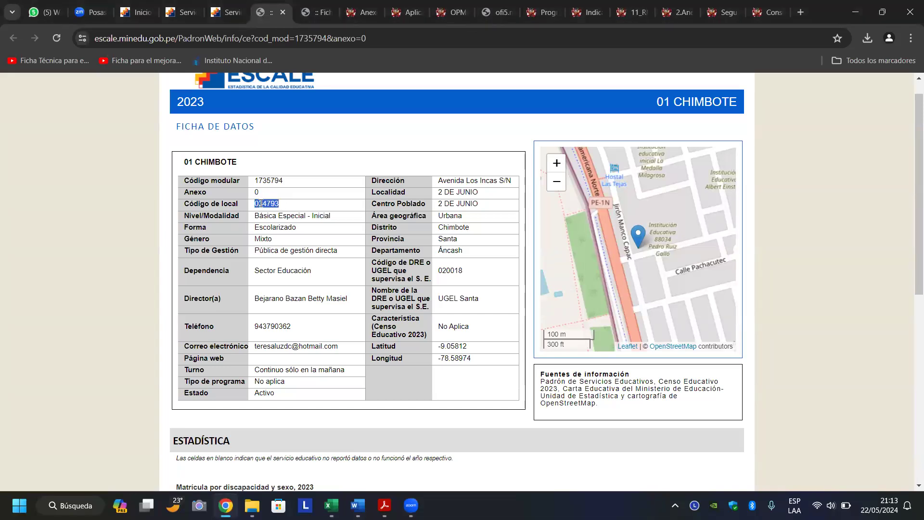
right_click(261, 206)
left_click(278, 217)
left_click(331, 505)
left_click(136, 445)
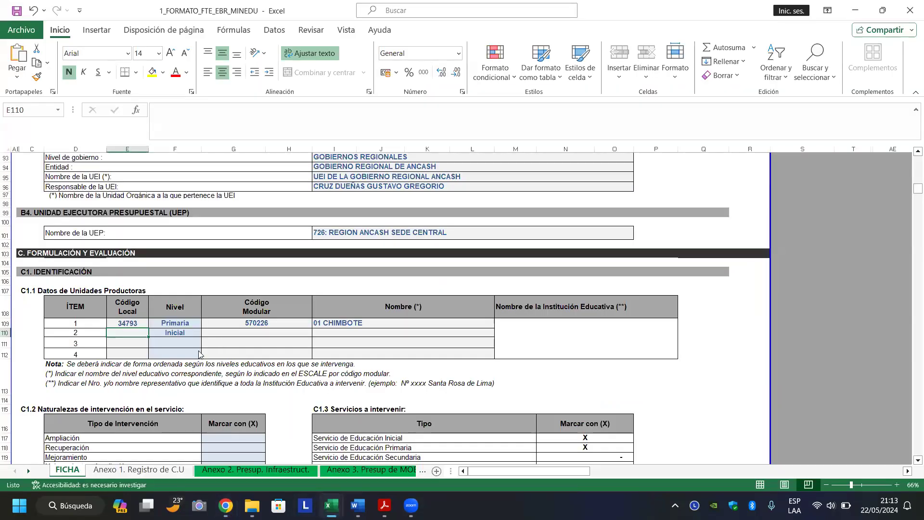
double_click(135, 332)
key("ctrl+v")
key("Return")
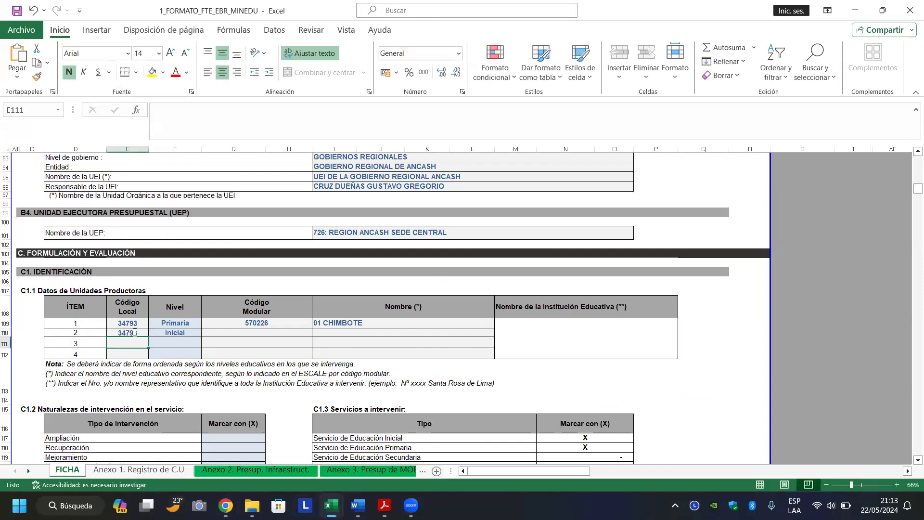
Copy modular code 1735794 from ESCALE into G110.
double_click(242, 333)
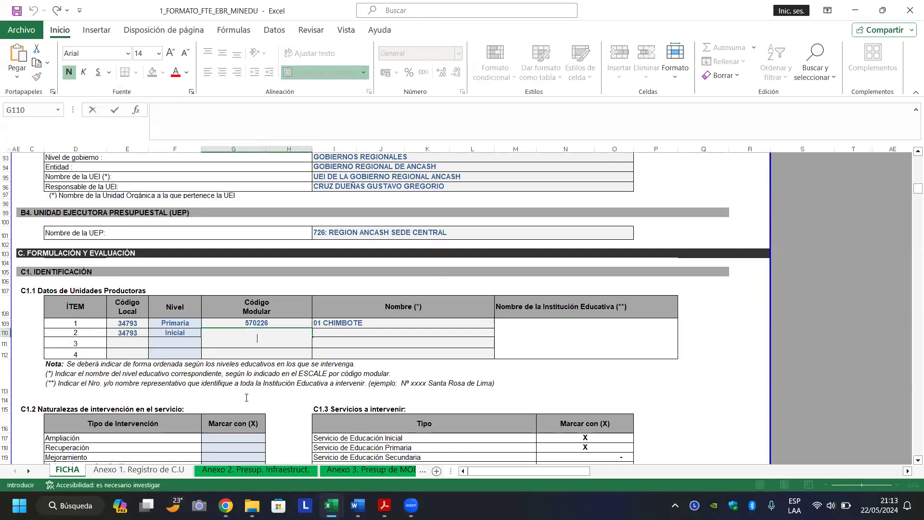
left_click(226, 506)
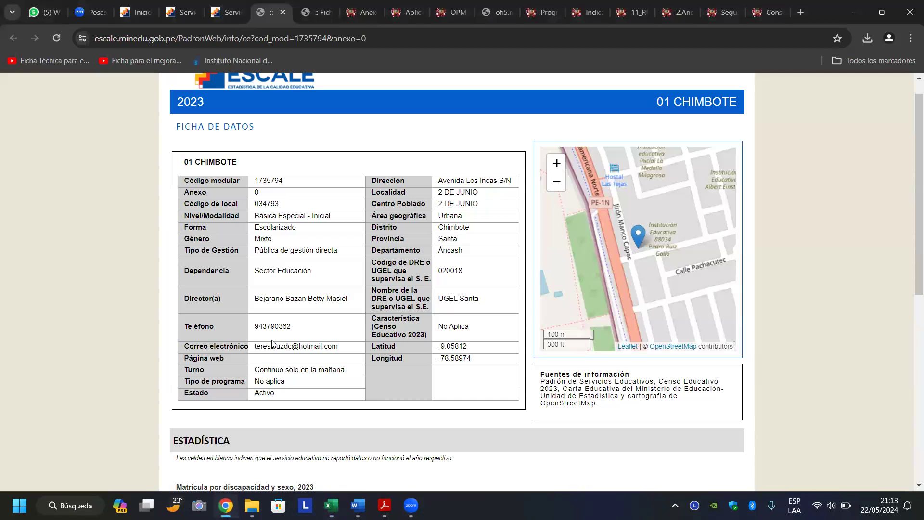
scroll(272, 342, "up", 1)
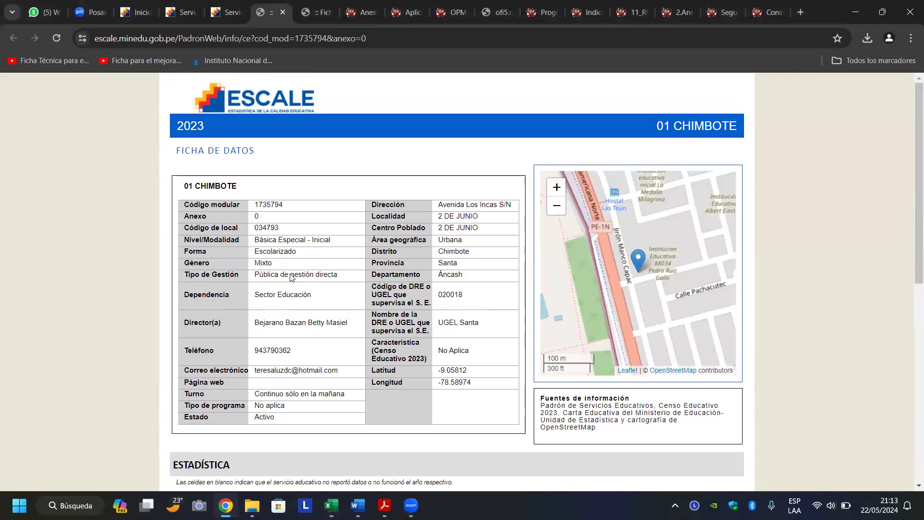
left_click_drag(285, 205, 254, 206)
right_click(266, 206)
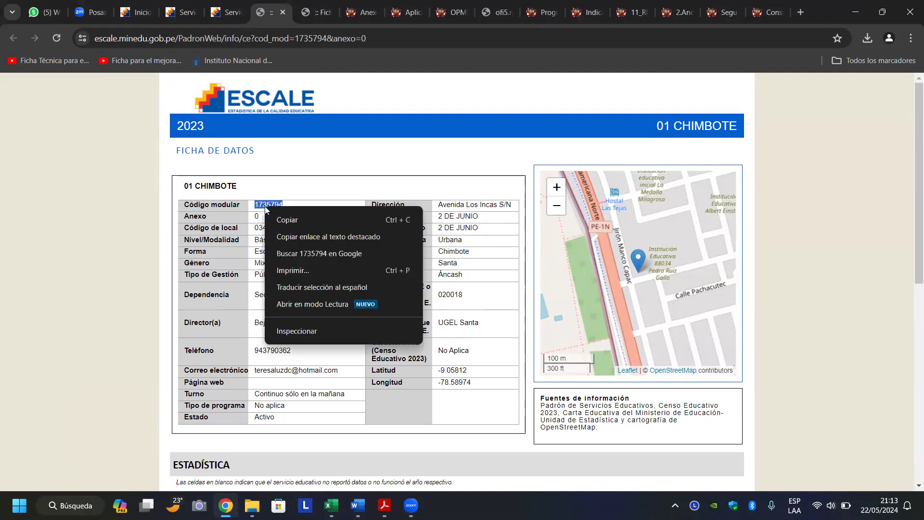
left_click(287, 224)
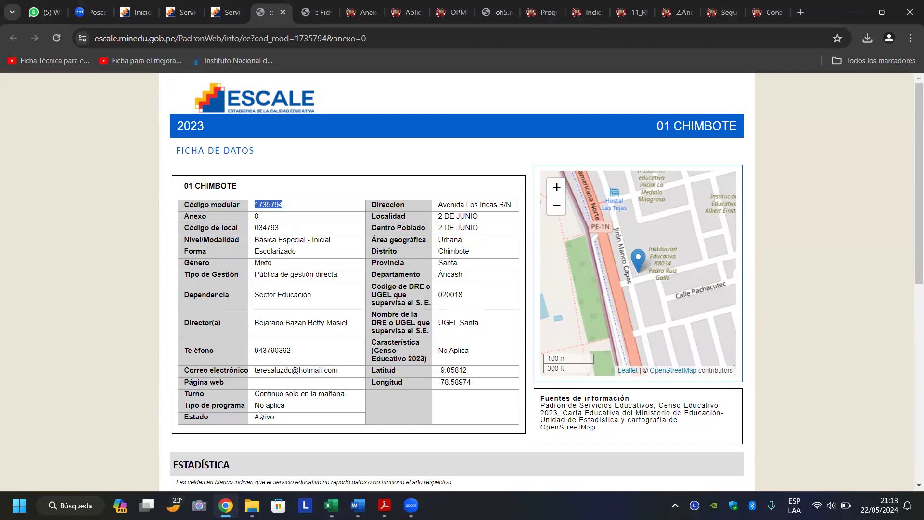
left_click(332, 506)
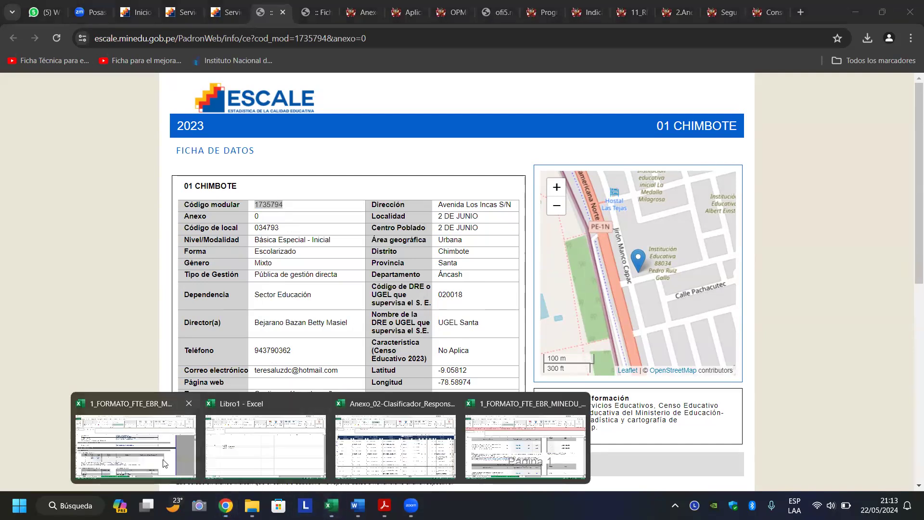
left_click(136, 443)
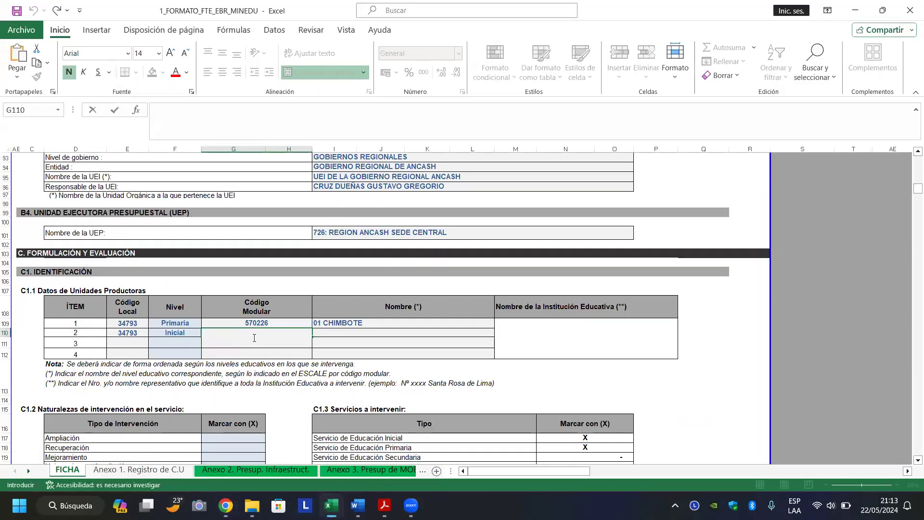
key("ctrl+v")
key("Return")
Enter 01 CHIMBOTE as item 2's name in I110, leaving M109 empty.
key("Up")
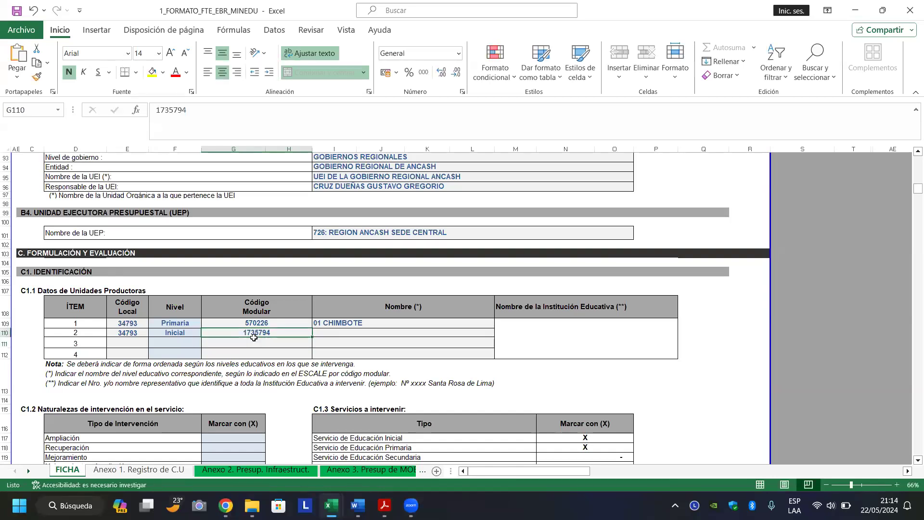
key("Right")
type("01")
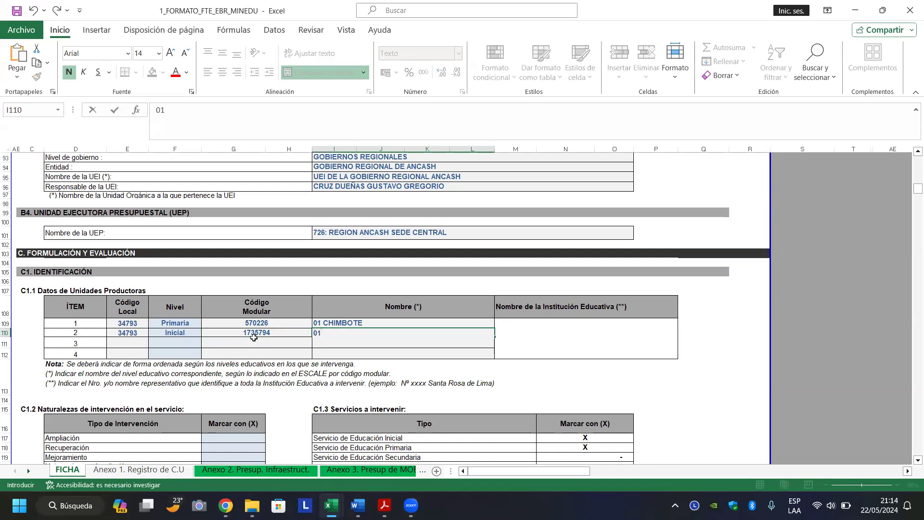
type(" CHI")
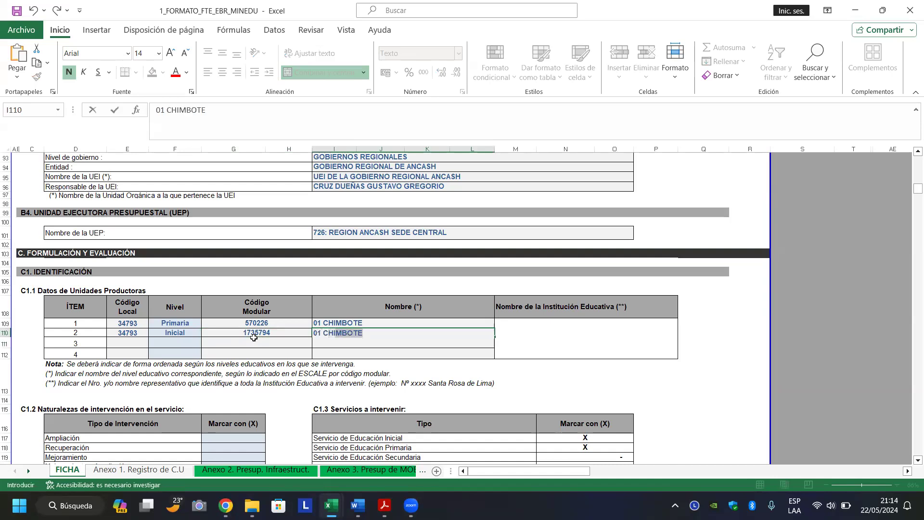
key("Return")
key("Right")
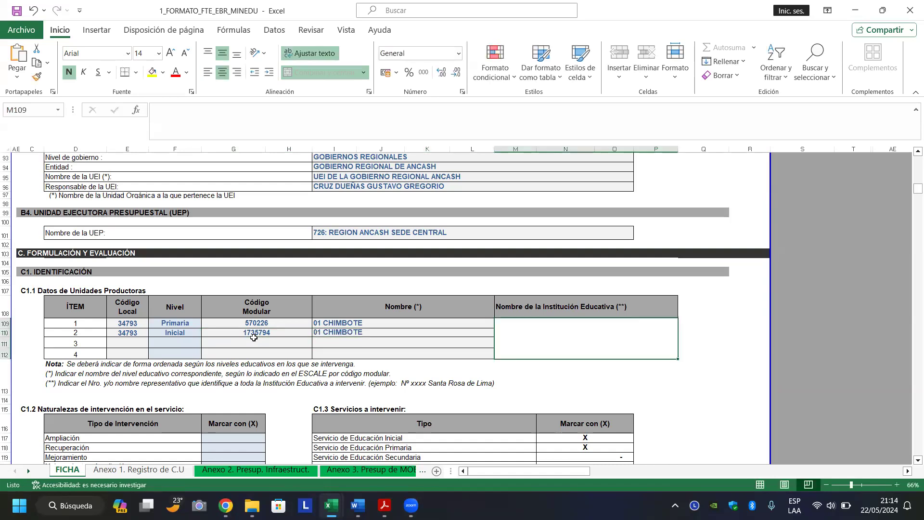
type("K")
key("BackSpace")
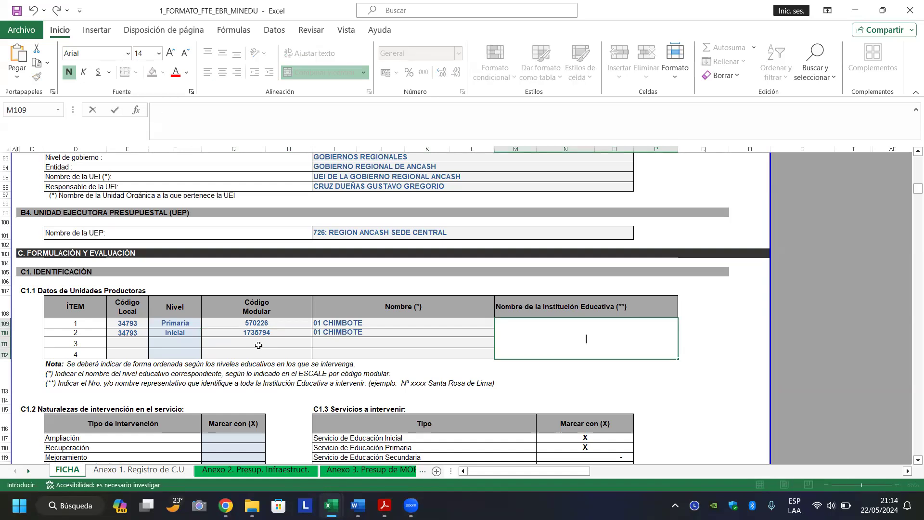
key("Return")
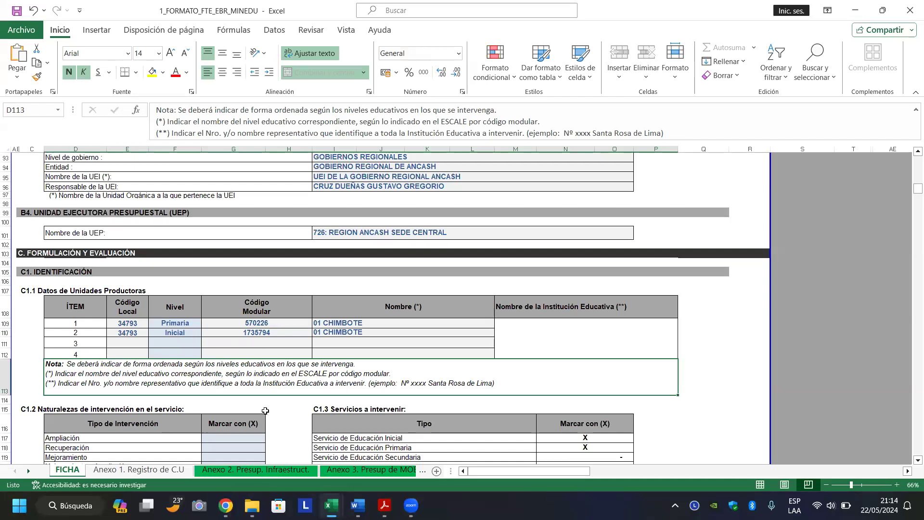
mouse_move(226, 505)
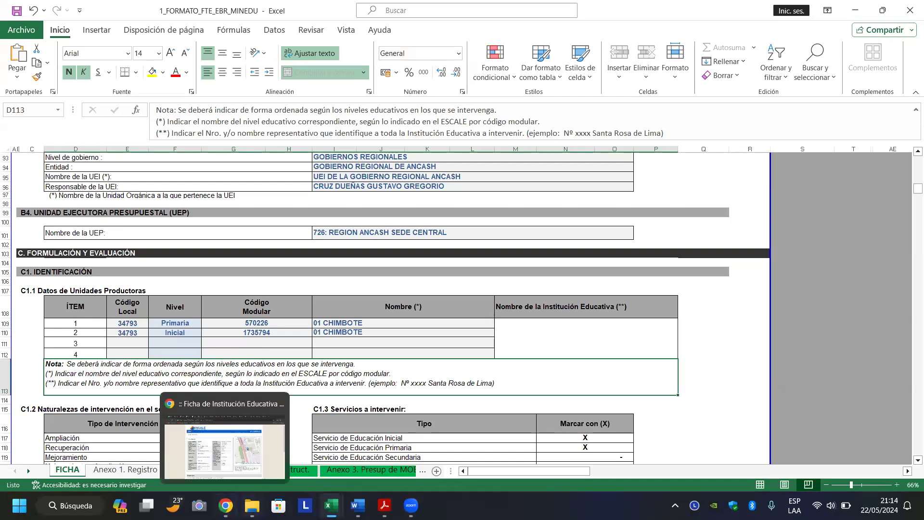
left_click(225, 450)
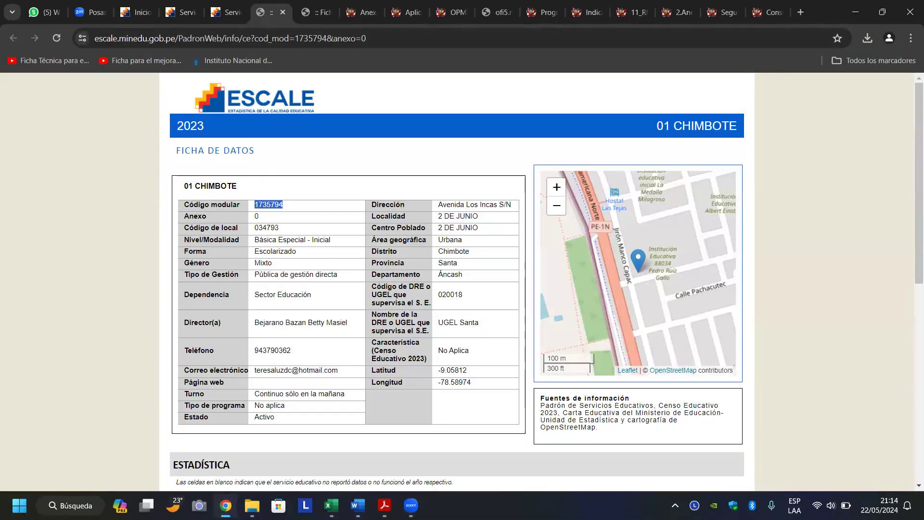
left_click(331, 506)
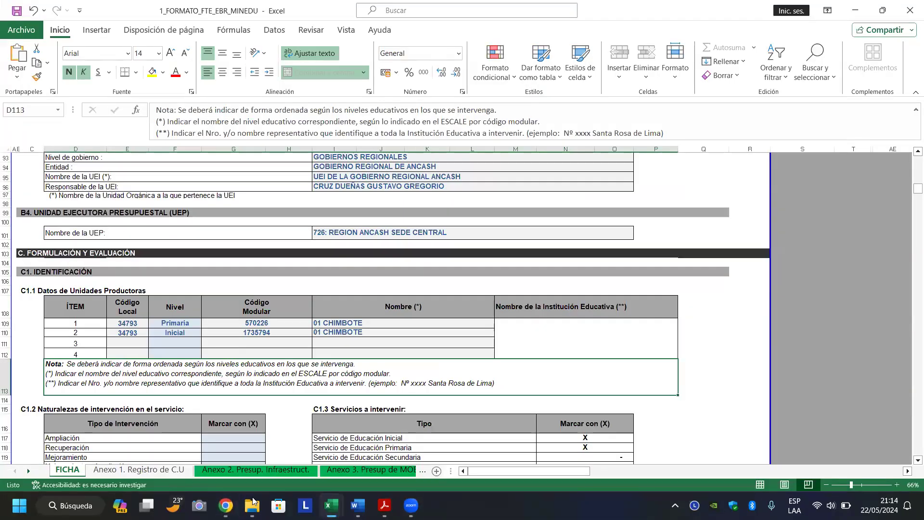
left_click(299, 335)
left_click(368, 334)
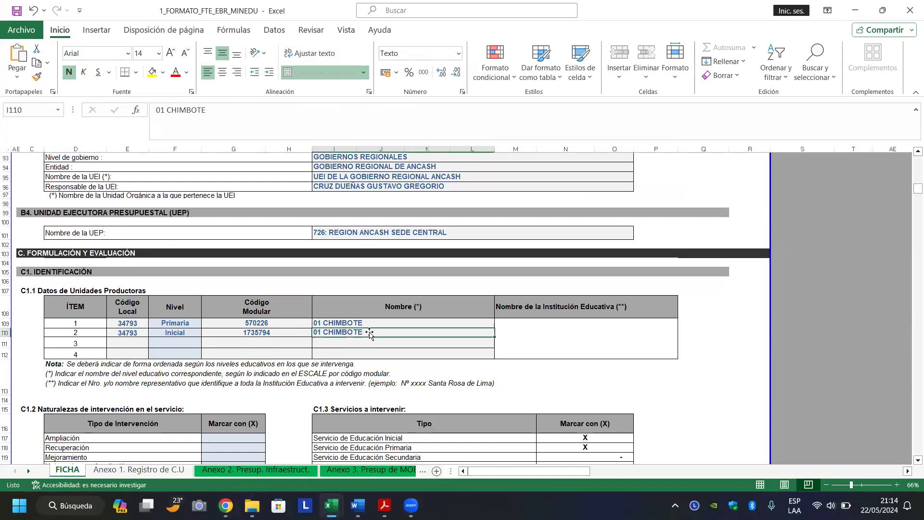
left_click(388, 323)
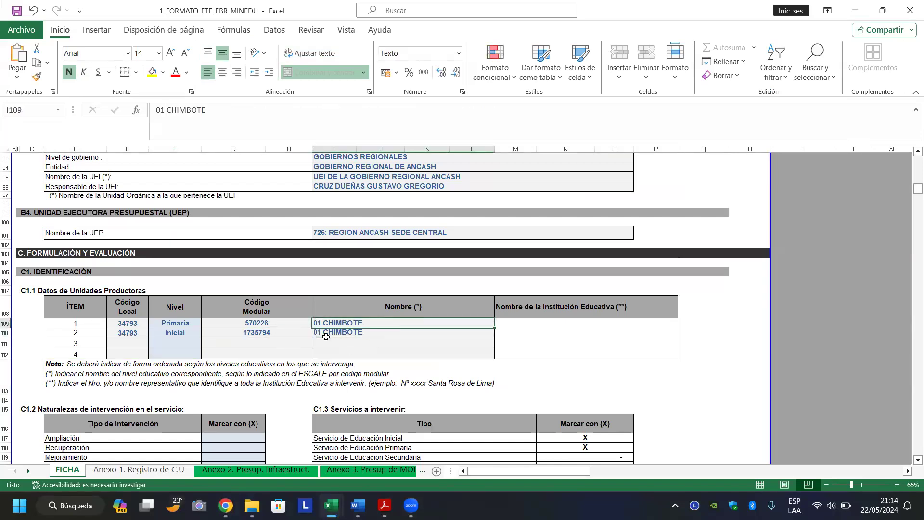
left_click(289, 336)
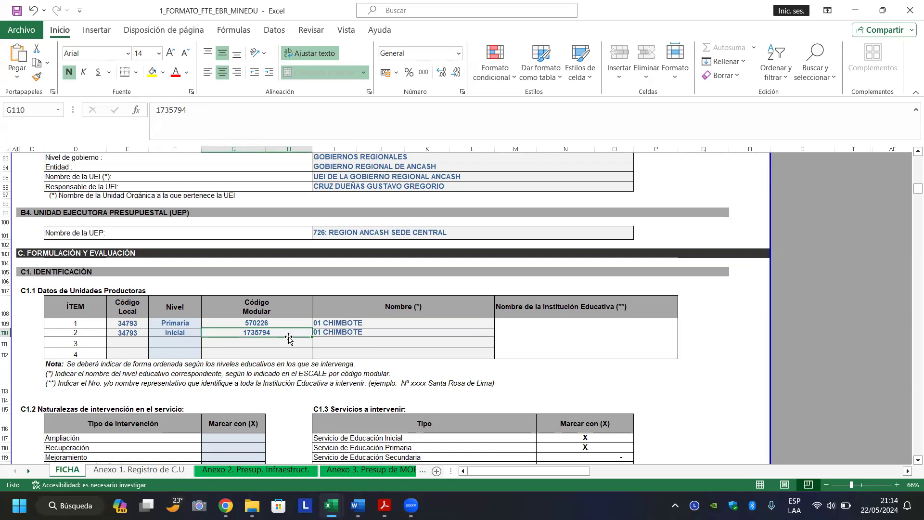
key("Down")
key("Down")
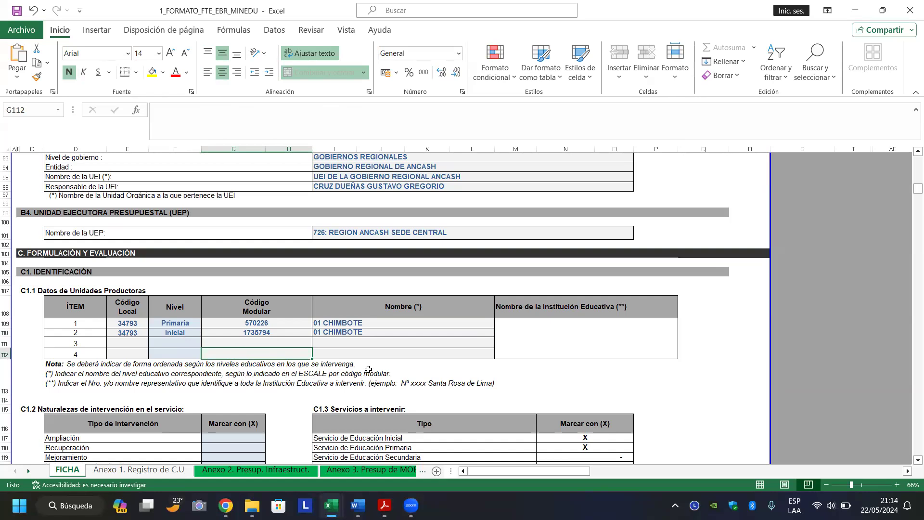
left_click(277, 323)
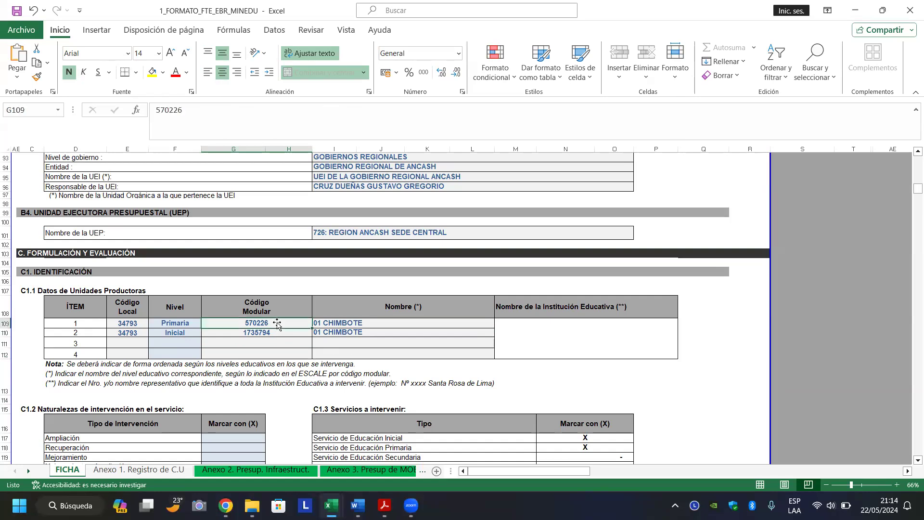
left_click(276, 333)
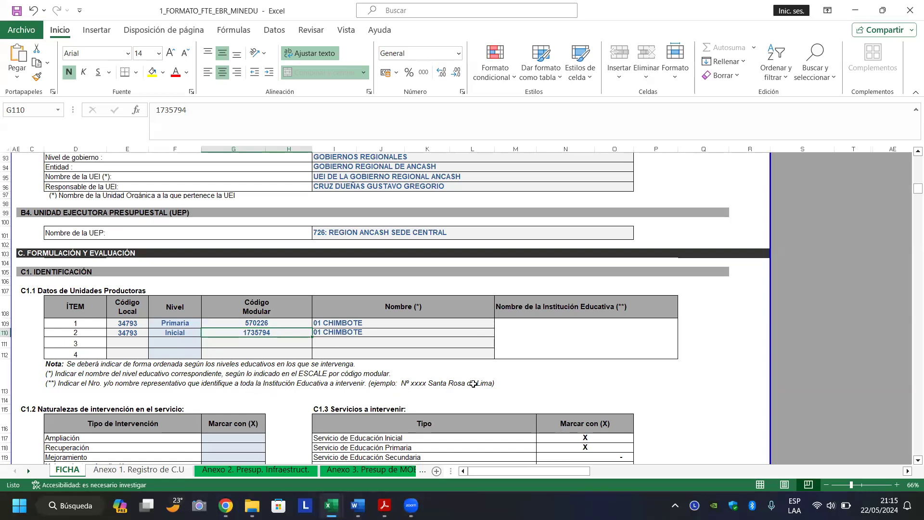
Enter N° 01 CHIMBOTE in merged cell M109 and verify it against ESCALE.
left_click(545, 342)
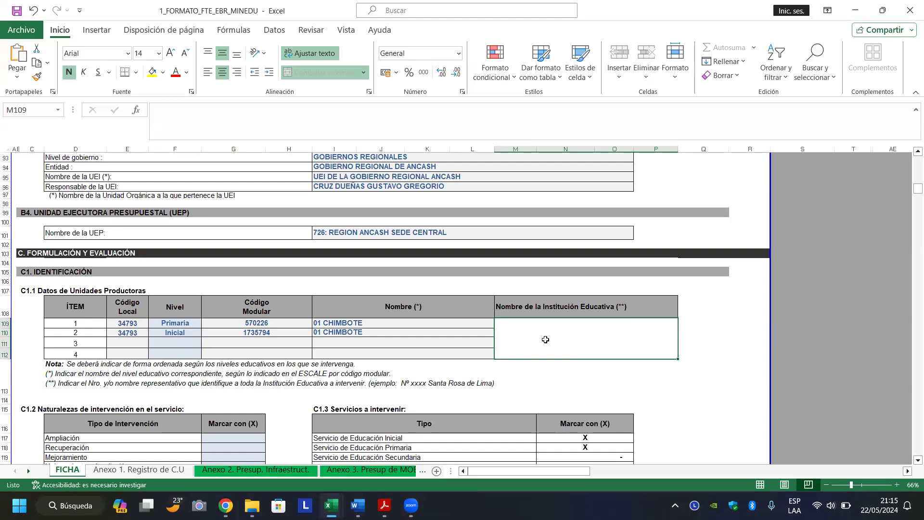
type("N° 01 CHIMBOTE")
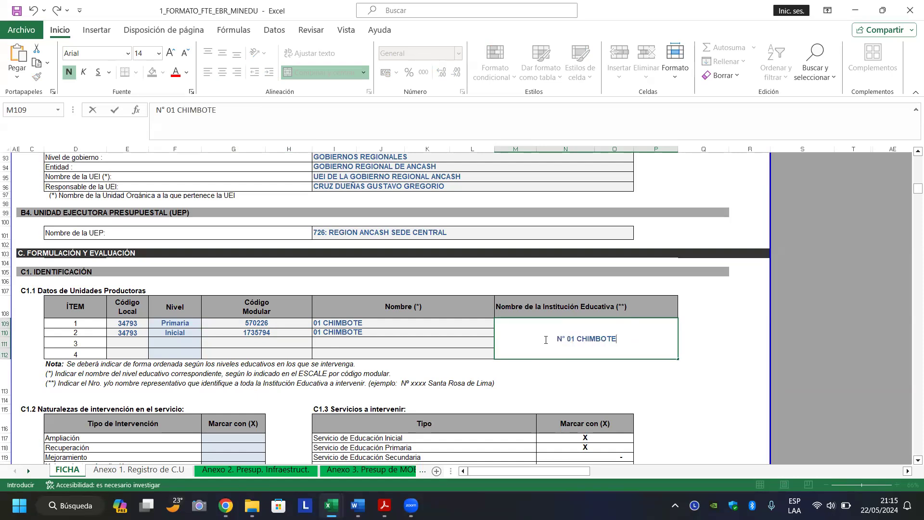
key("Return")
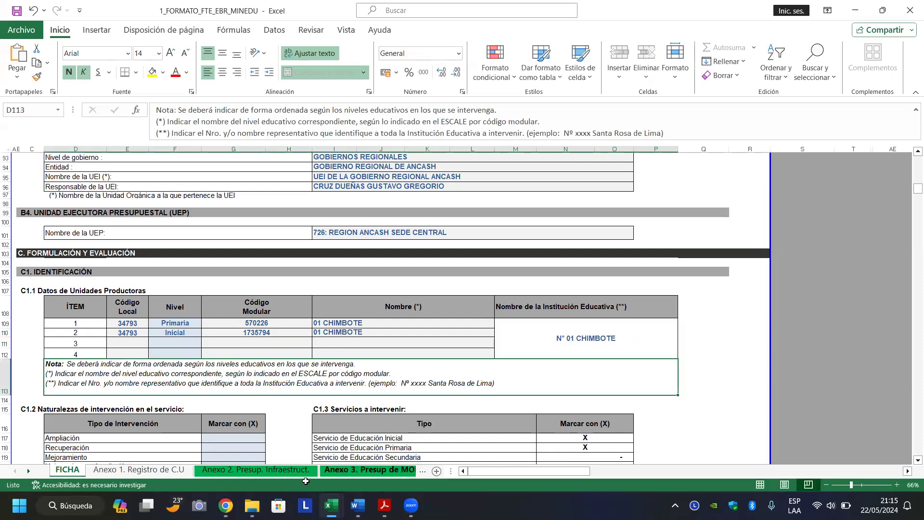
left_click(225, 506)
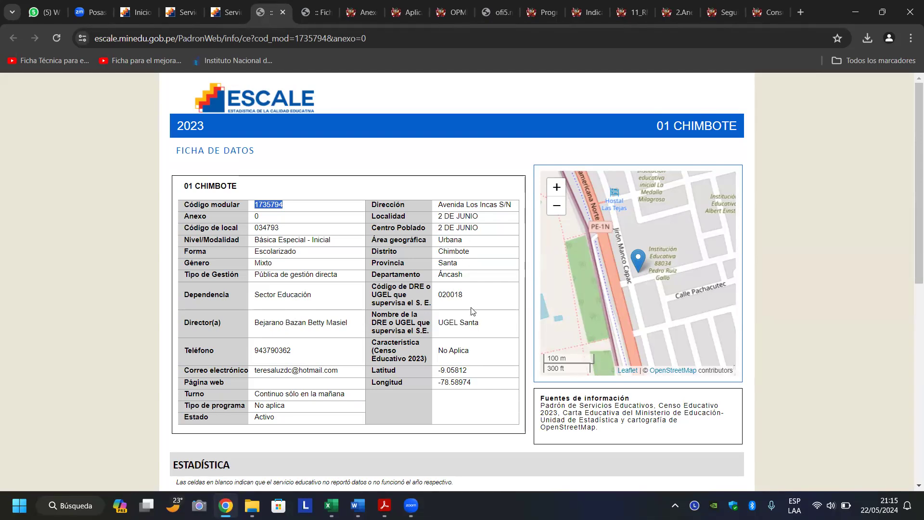
left_click(332, 505)
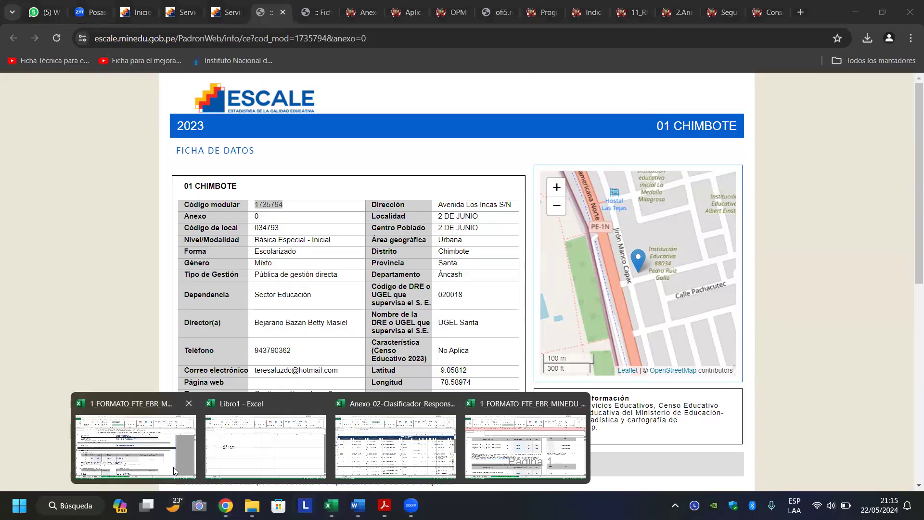
left_click(188, 477)
left_click(567, 338)
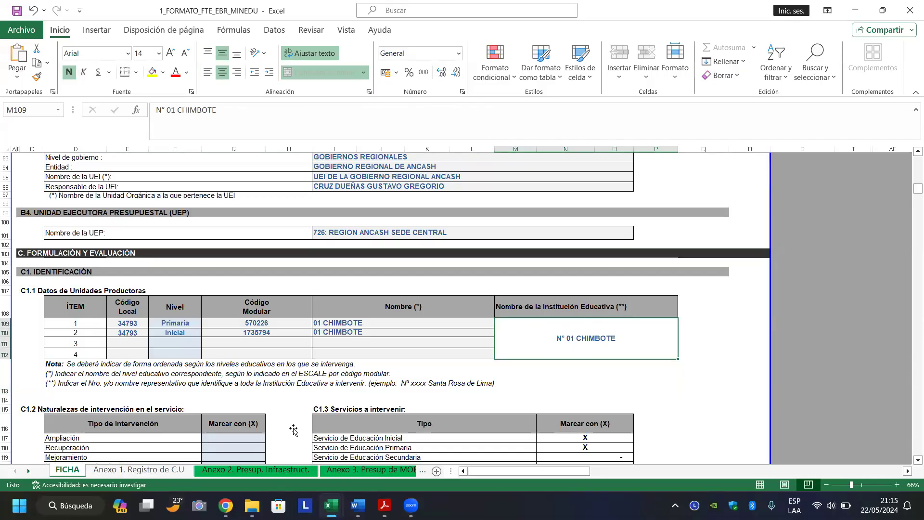
Mark the Mejoramiento cell G119 with x from its dropdown.
left_click(209, 374)
key("Down")
key("Down")
key("Down")
key("Down")
key("Down")
key("Down")
key("Down")
key("Down")
key("Down")
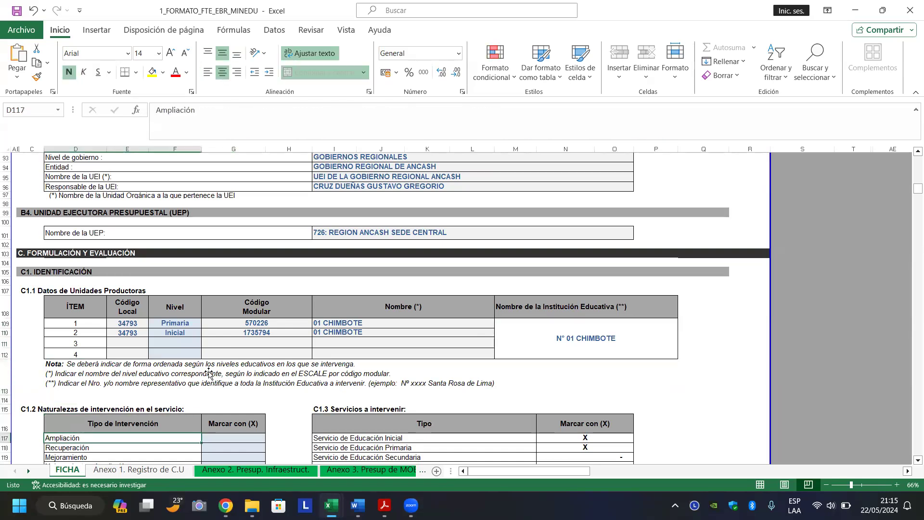
key("Down")
key("Down")
key("Down")
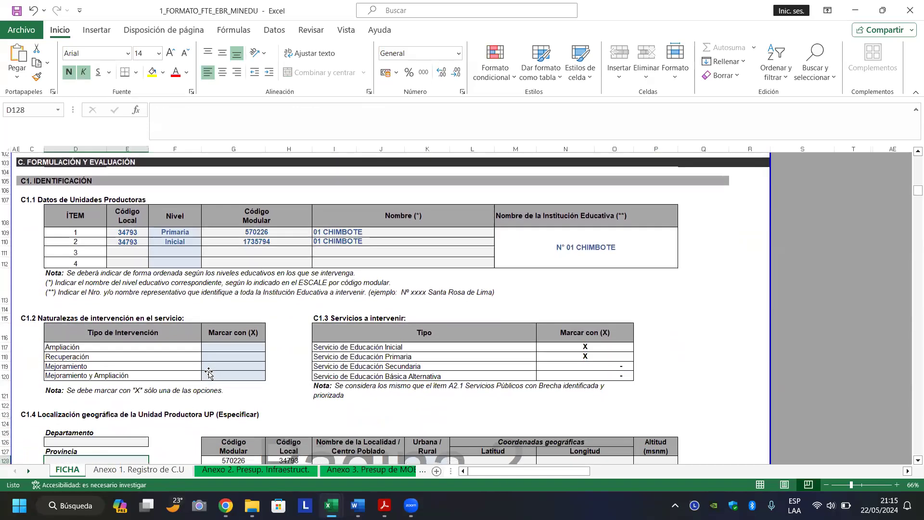
key("Up")
key("Up")
key("Up")
key("Up")
key("Up")
key("Up")
key("Up")
key("Up")
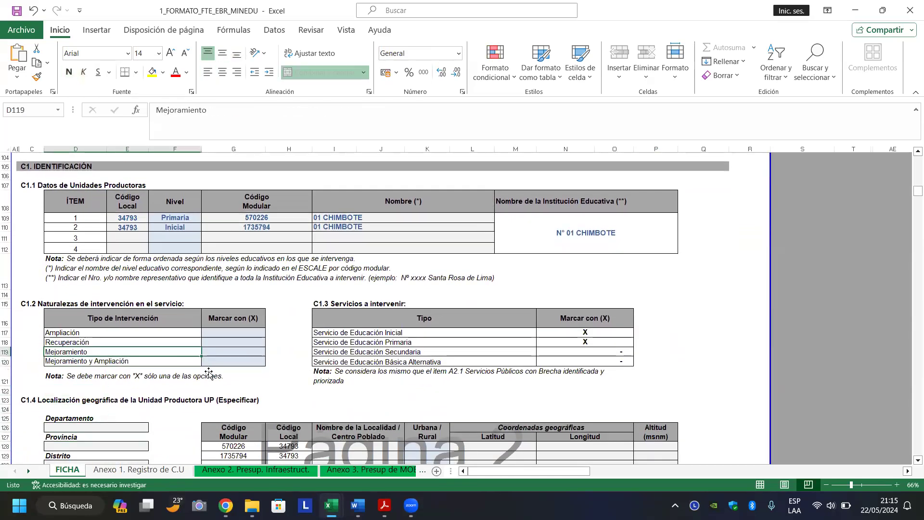
key("Right")
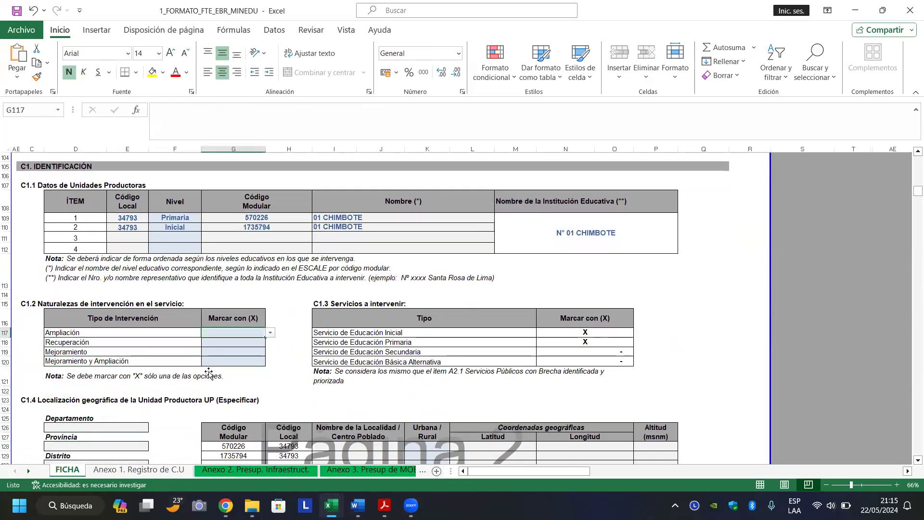
key("Down")
key("Down")
key("Down")
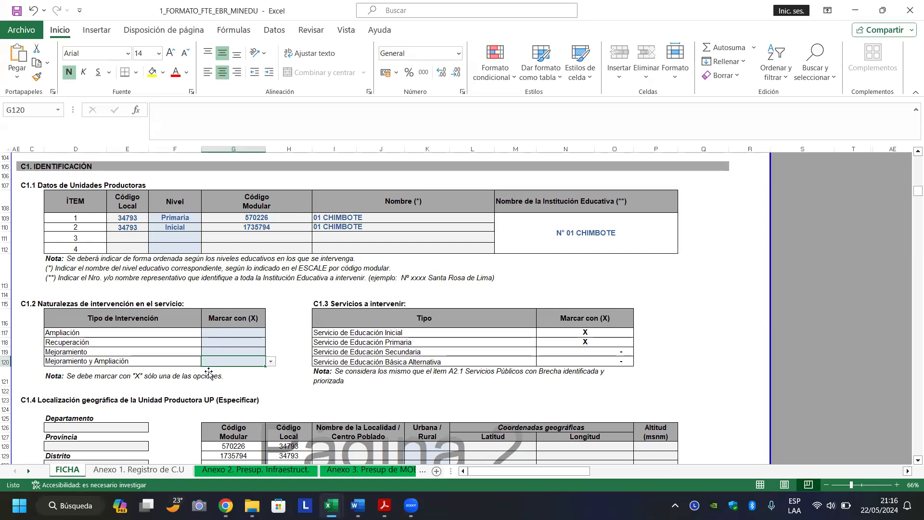
key("Up")
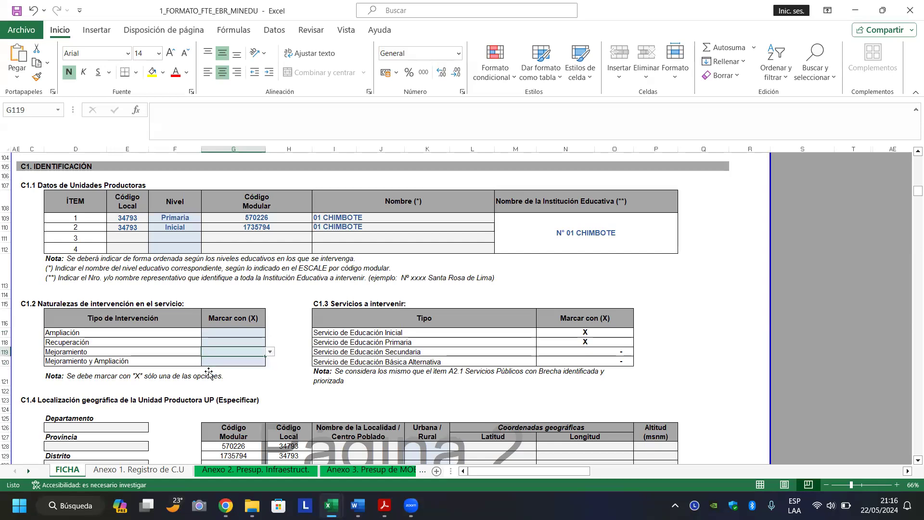
left_click(270, 351)
left_click(237, 361)
left_click(295, 326)
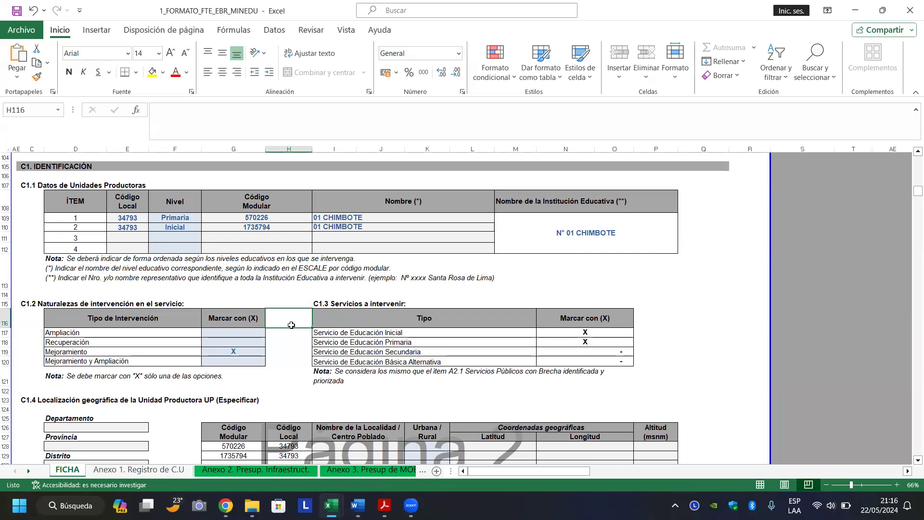
Mark Mejoramiento y Ampliación with X and change Mejoramiento's mark to a dash.
left_click(222, 362)
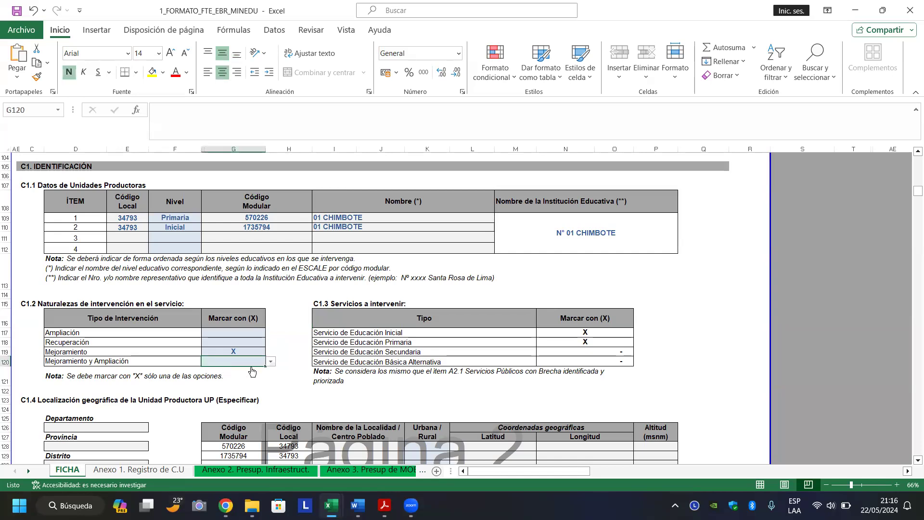
left_click(271, 362)
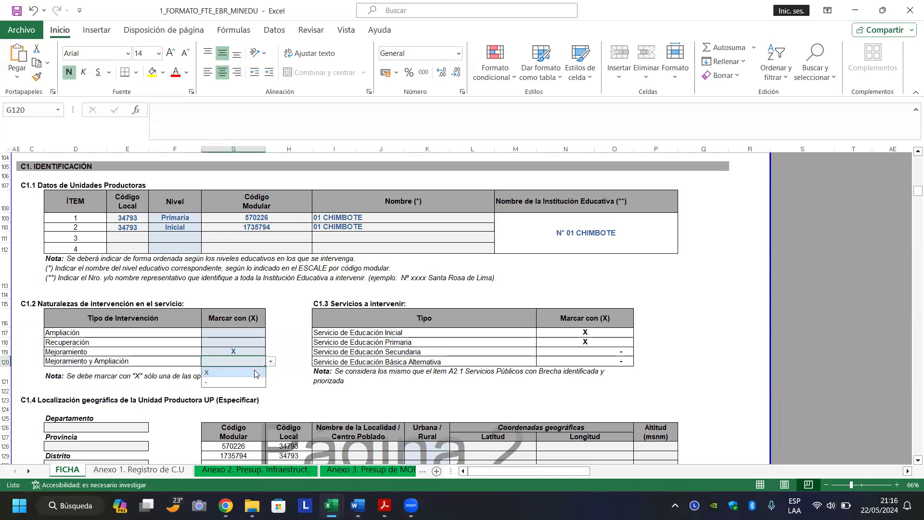
left_click(254, 369)
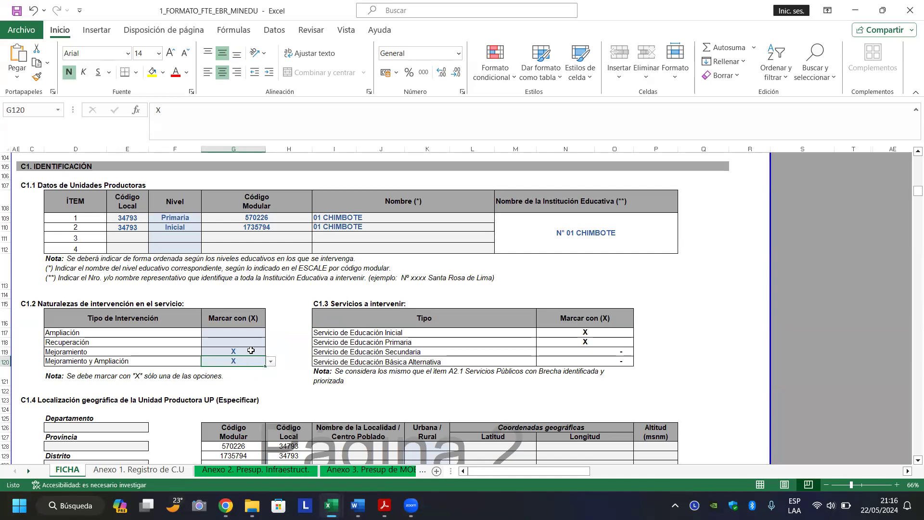
left_click(253, 349)
left_click(270, 354)
left_click(251, 371)
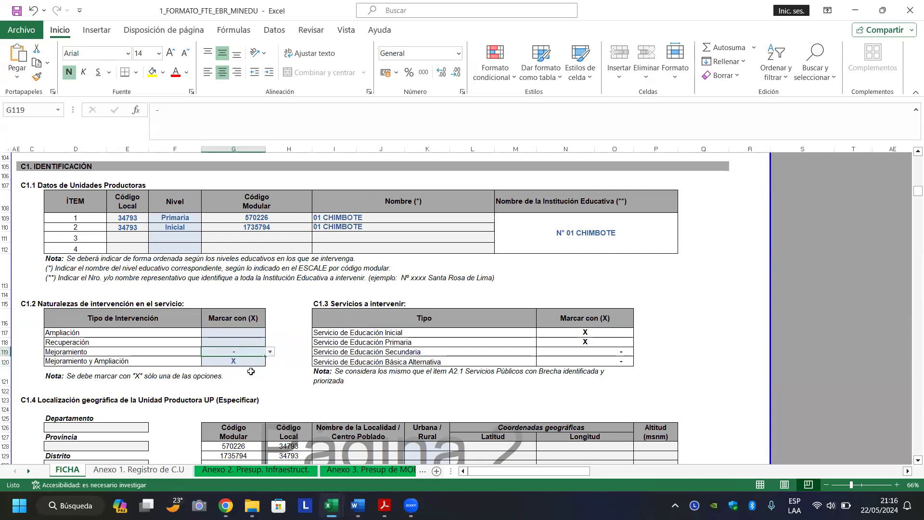
Leave the Ampliación mark cell G117 blank.
left_click(247, 340)
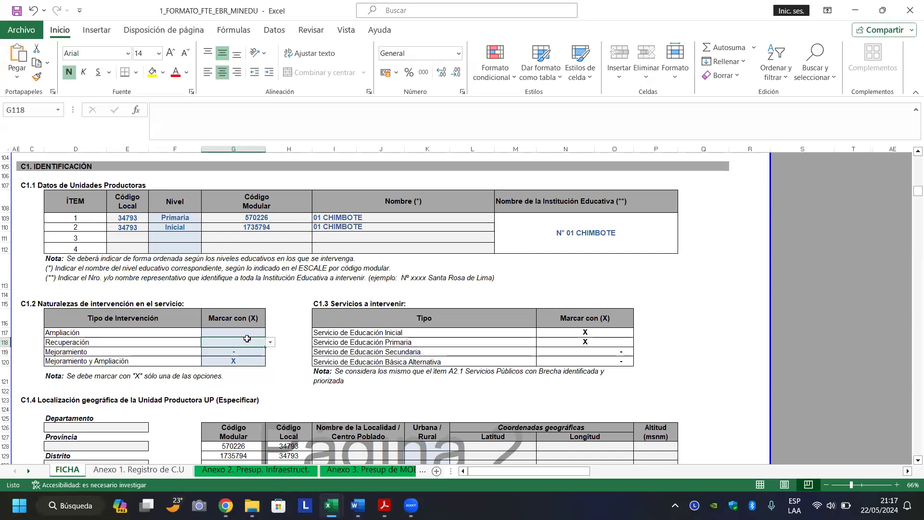
left_click(255, 333)
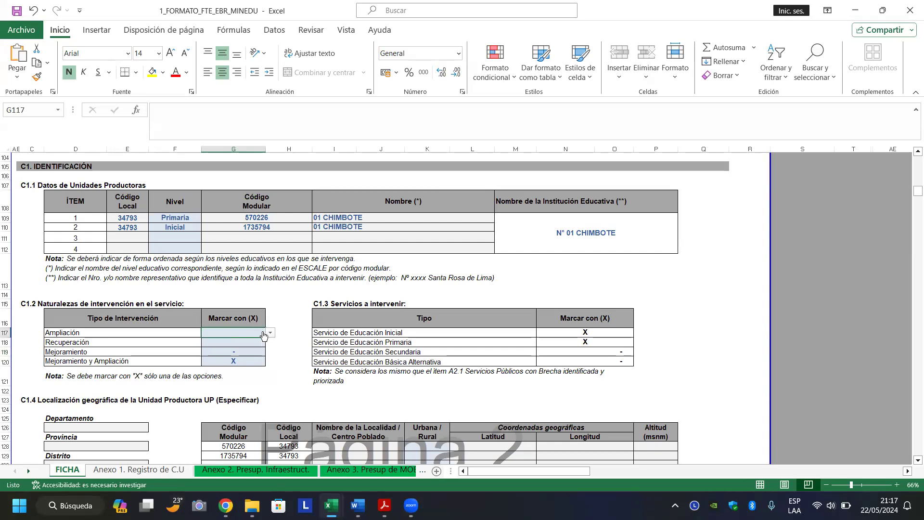
left_click(270, 333)
left_click(271, 335)
left_click(286, 322)
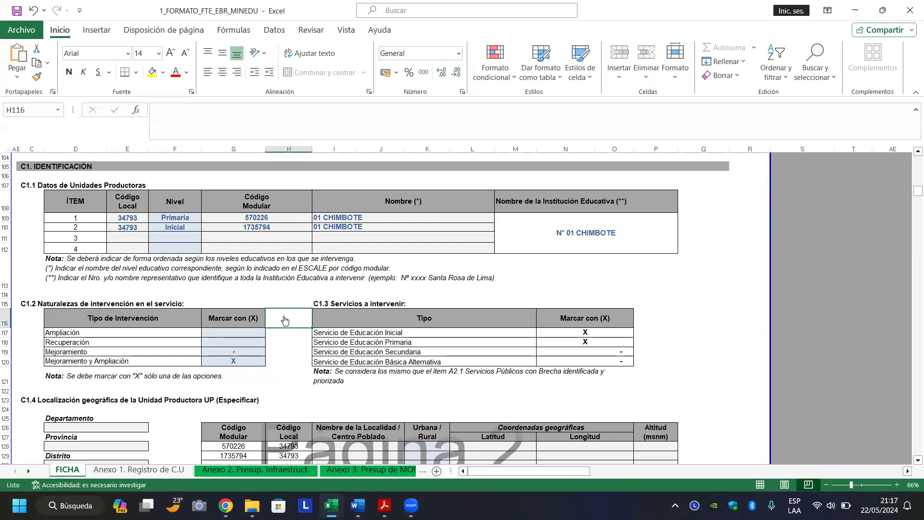
left_click(239, 345)
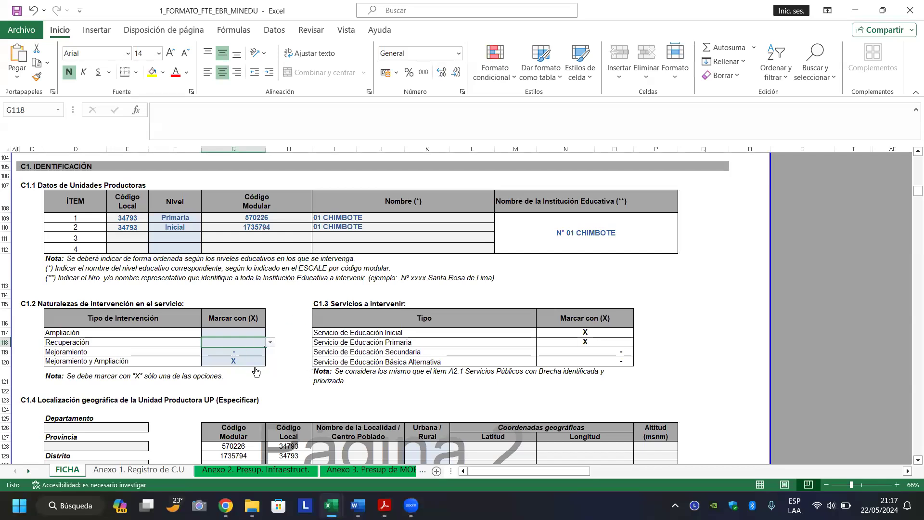
Review the intervention mark and the C1.3 service-mark formulas, ending at Departamento D126.
left_click(282, 370)
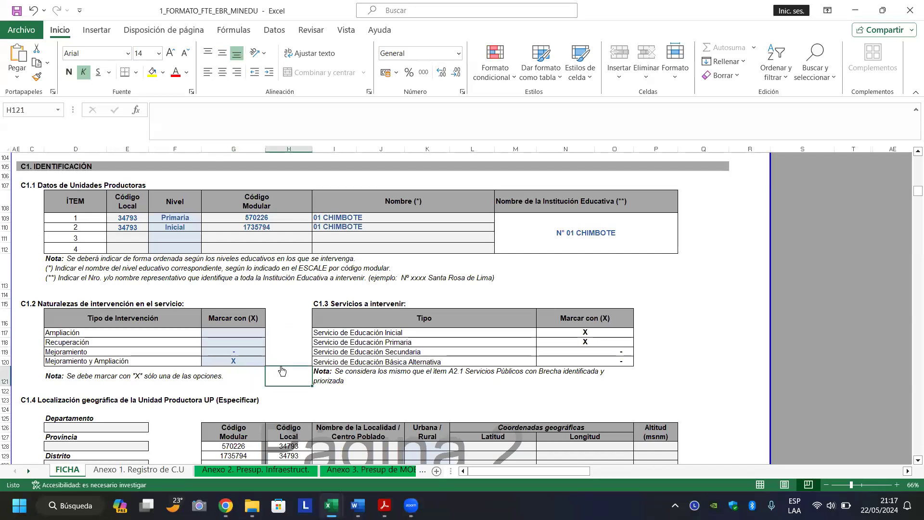
left_click(248, 360)
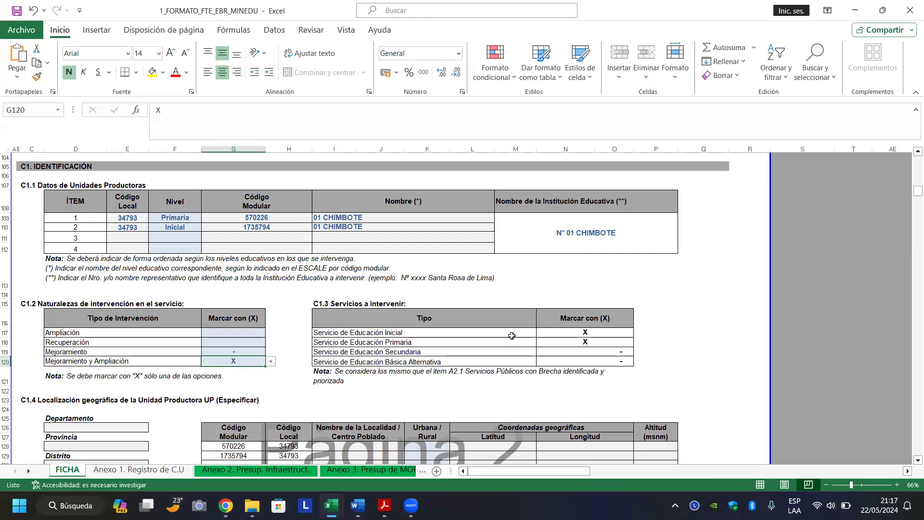
left_click(563, 335)
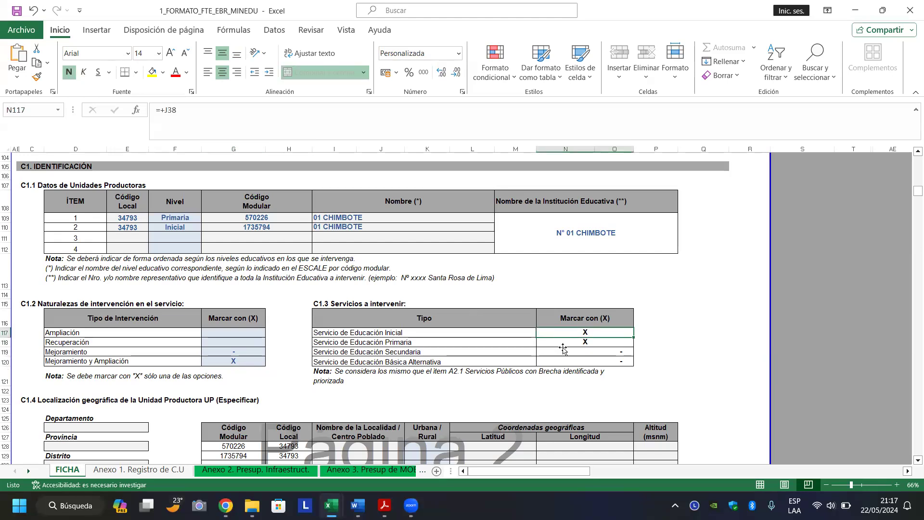
left_click(563, 350)
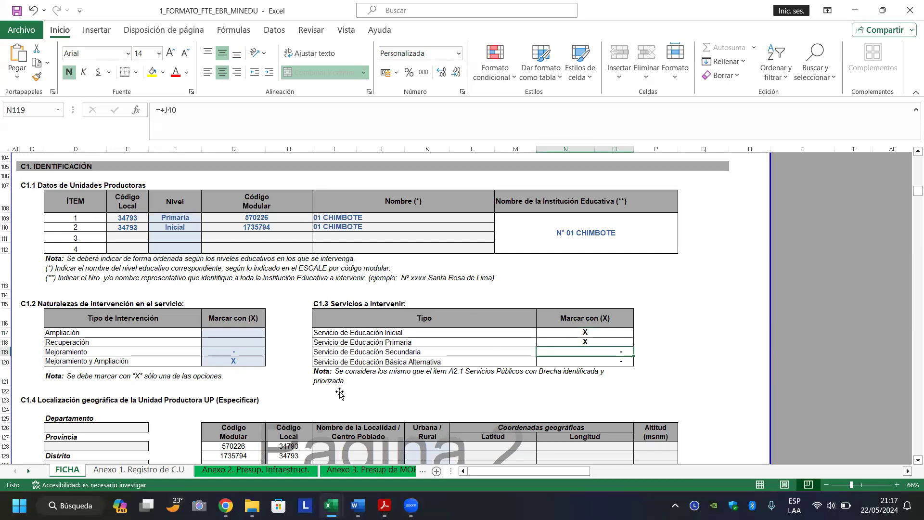
left_click(291, 407)
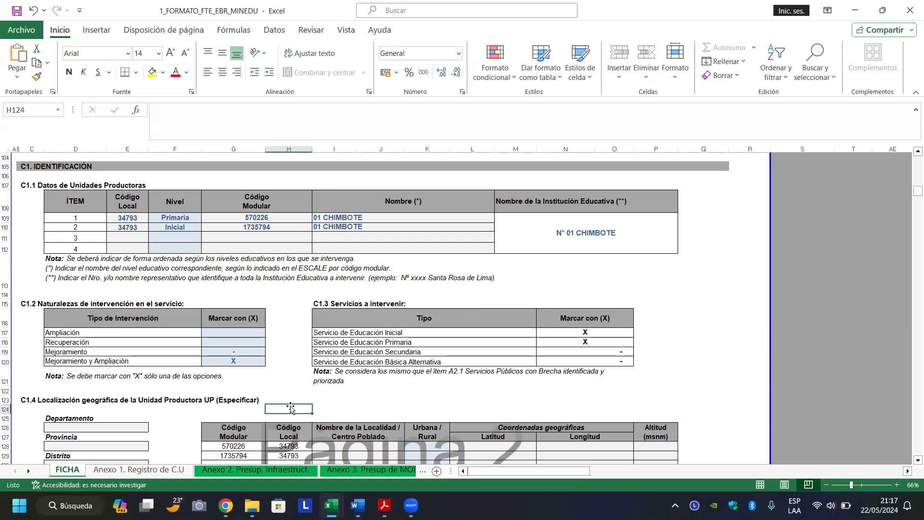
key("Left")
key("Left")
key("Left")
key("Left")
key("Down")
key("Down")
key("Down")
key("Down")
key("Down")
key("Down")
key("Down")
key("Down")
key("Down")
key("Down")
key("Down")
Enter ANCASH, SANTA and CHIMBOTE as Departamento, Provincia and Distrito after checking ESCALE.
key("Up")
key("Up")
key("Up")
key("Up")
key("Up")
key("Up")
key("Up")
key("Up")
key("Up")
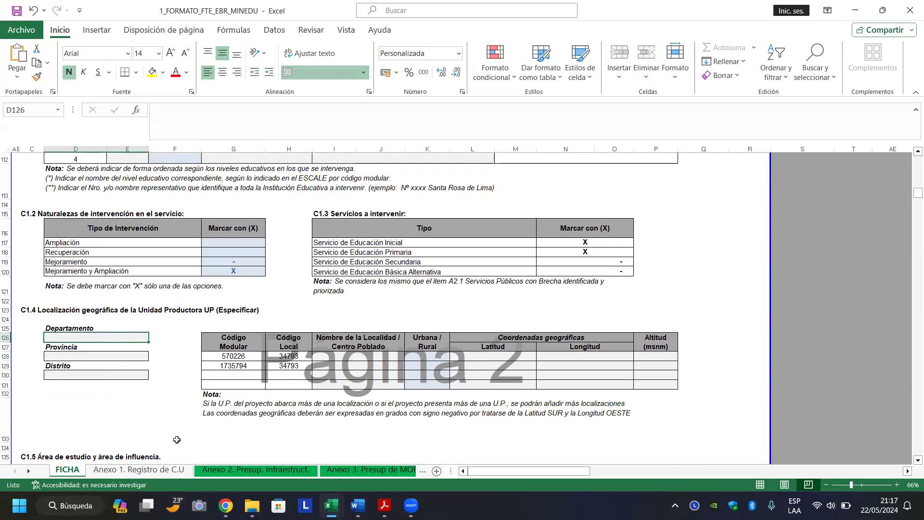
left_click(225, 505)
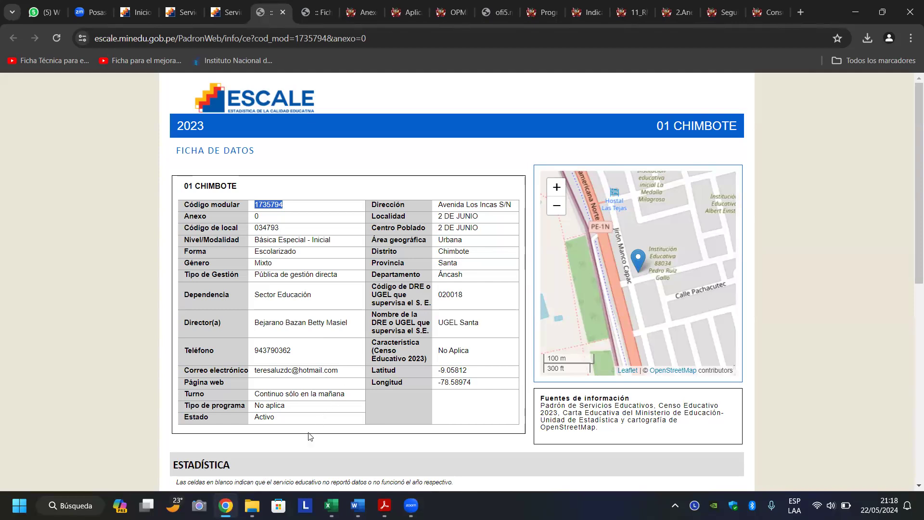
left_click(331, 506)
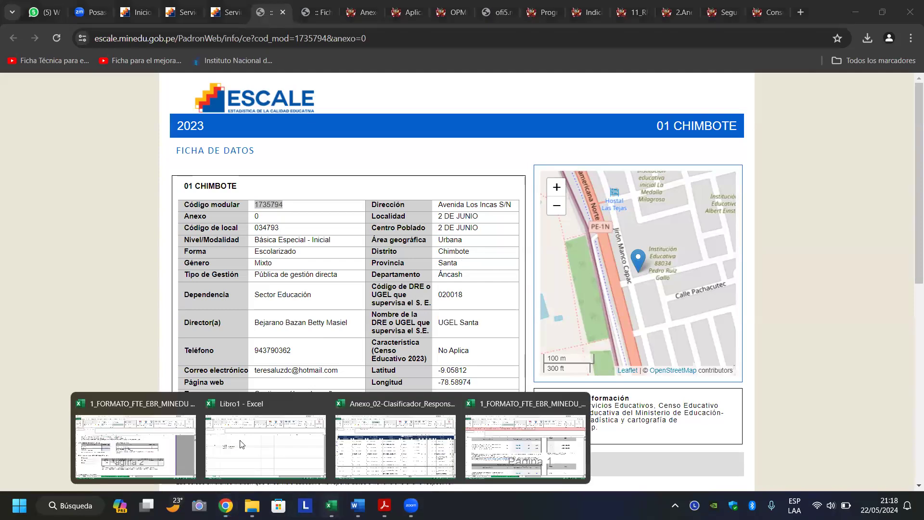
left_click(157, 451)
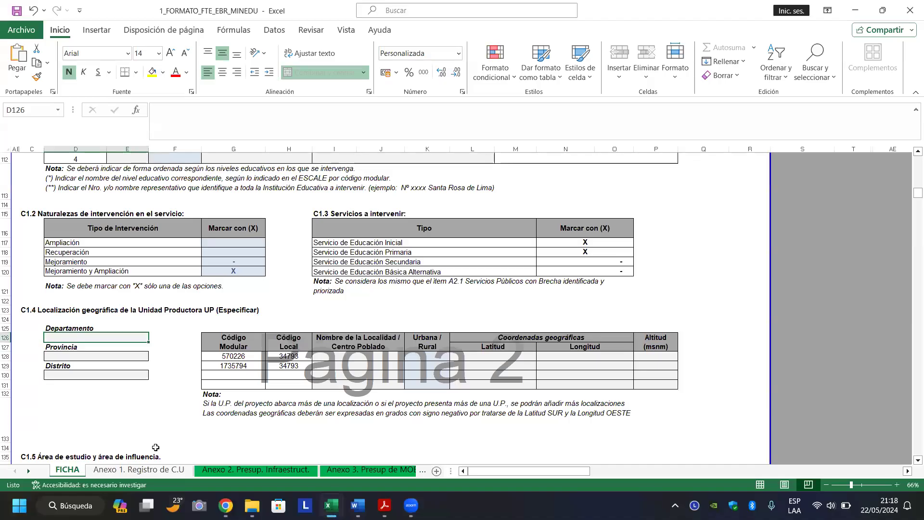
type("ANCASH")
key("Return")
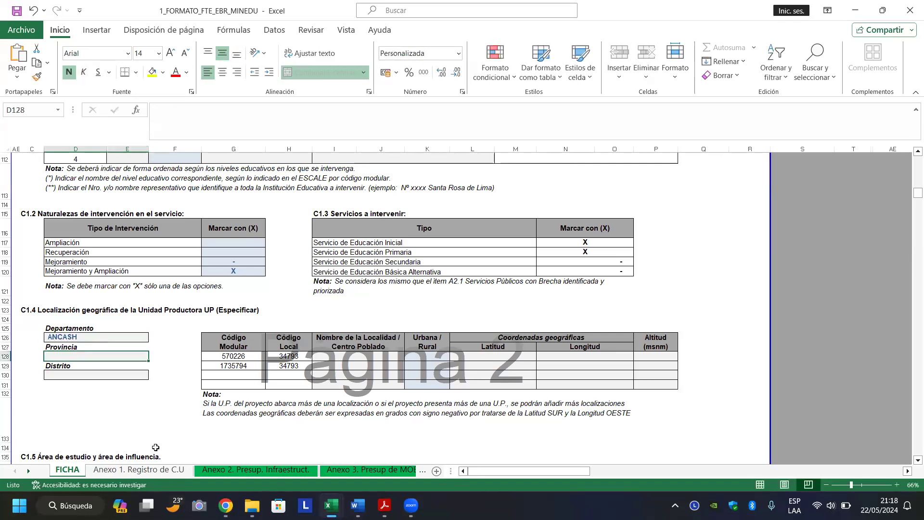
type("SANTA")
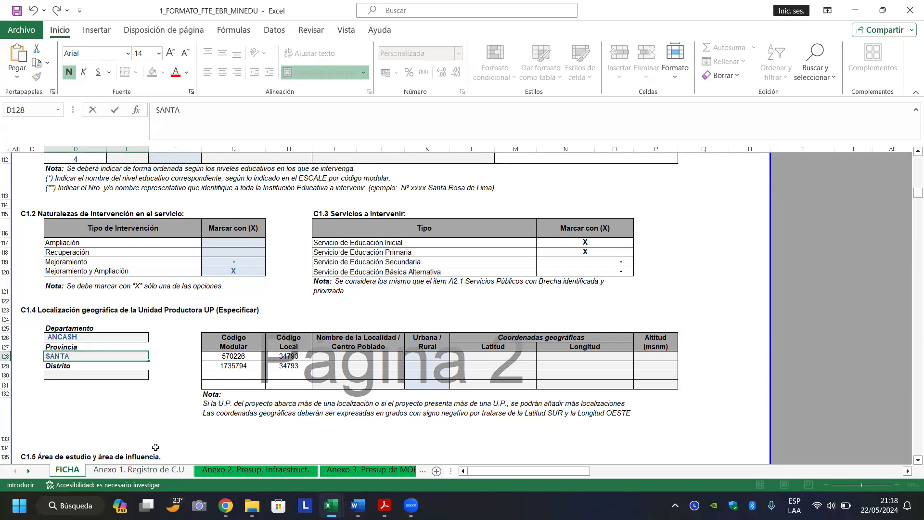
key("Return")
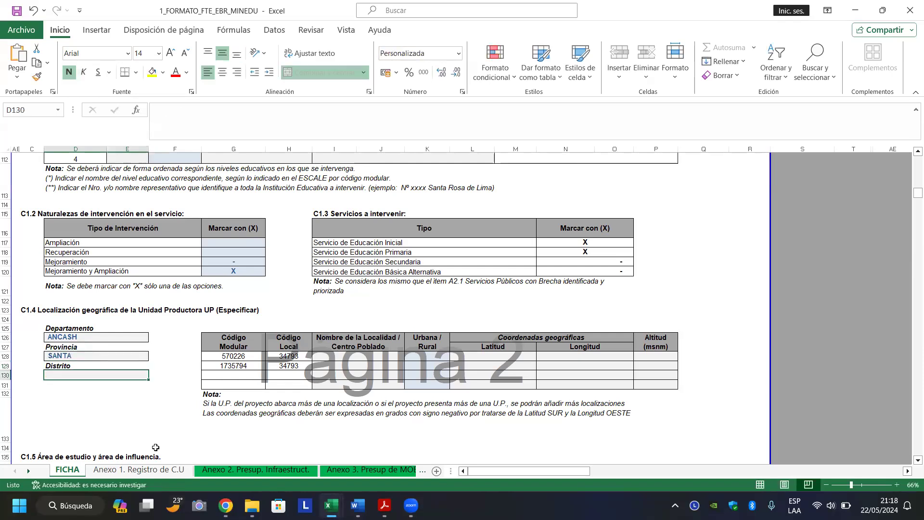
type("CHIMBO")
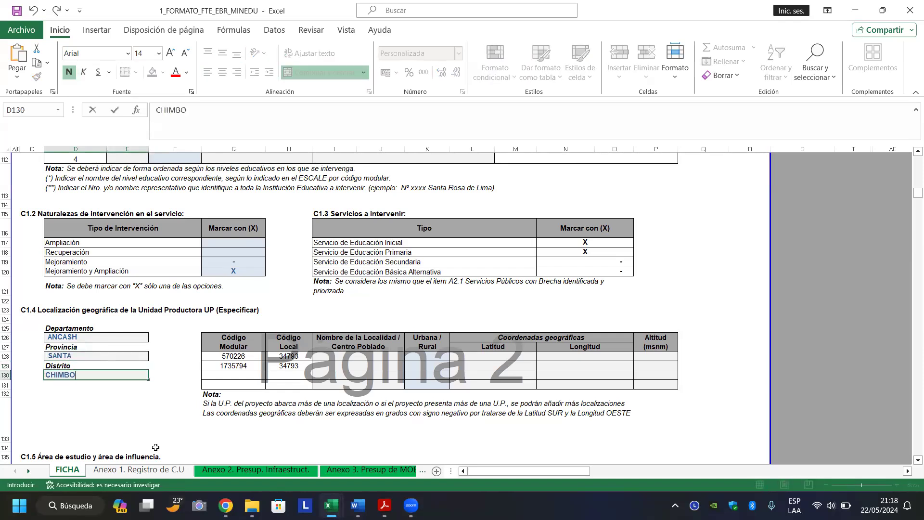
type("TE")
key("Return")
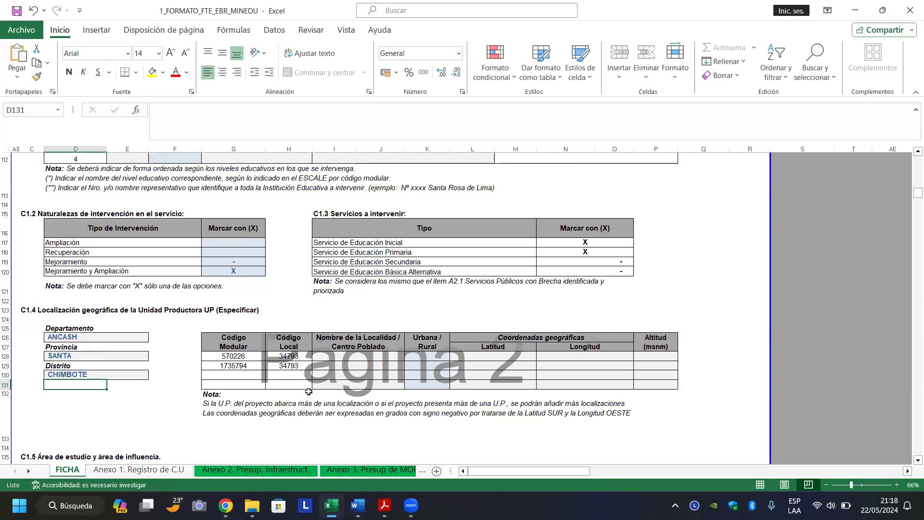
Inspect the formulas supplying the local and modular codes in the C1.4 table.
left_click(244, 356)
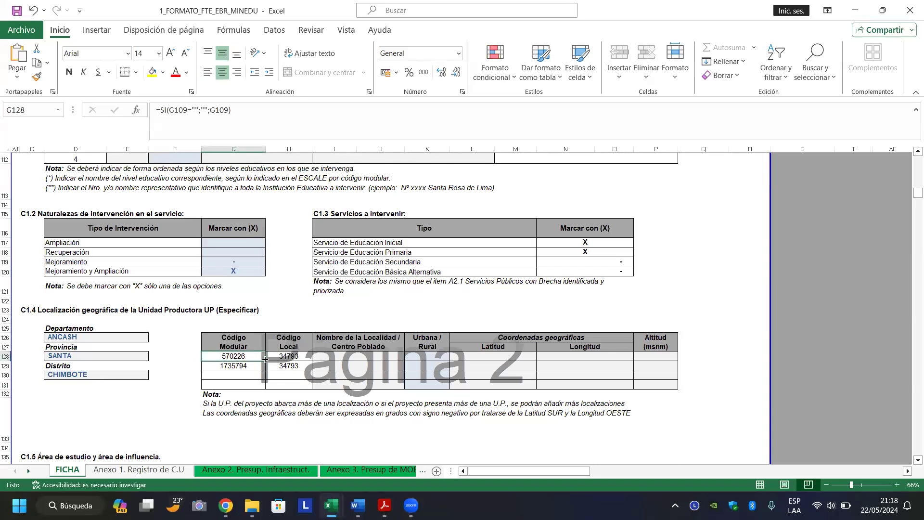
left_click(289, 364)
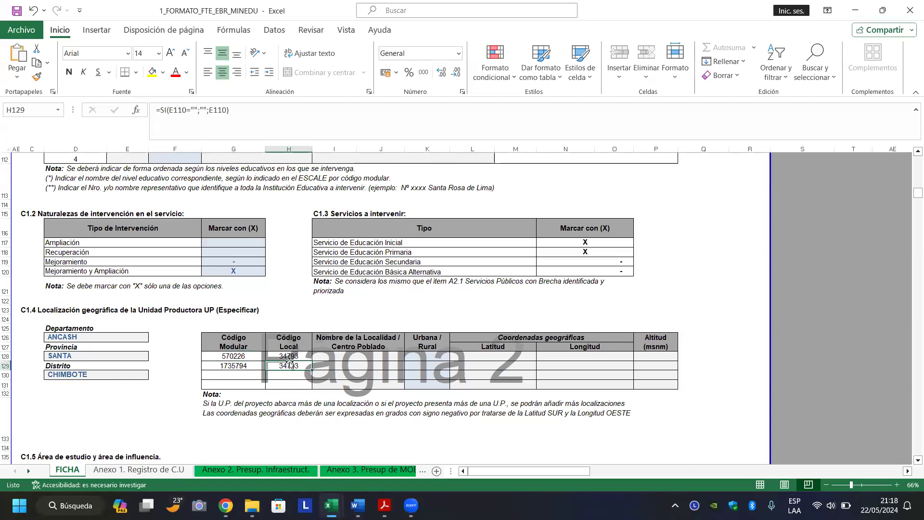
left_click(237, 364)
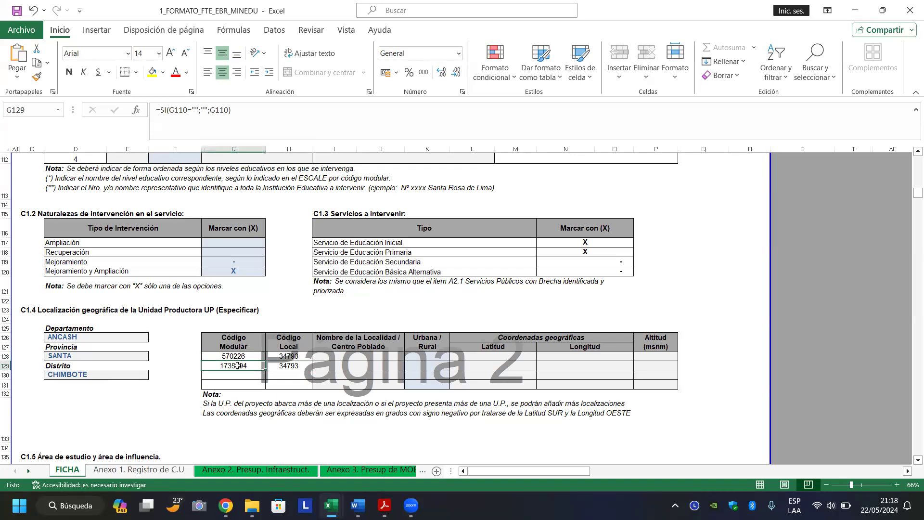
left_click(291, 363)
left_click(295, 357)
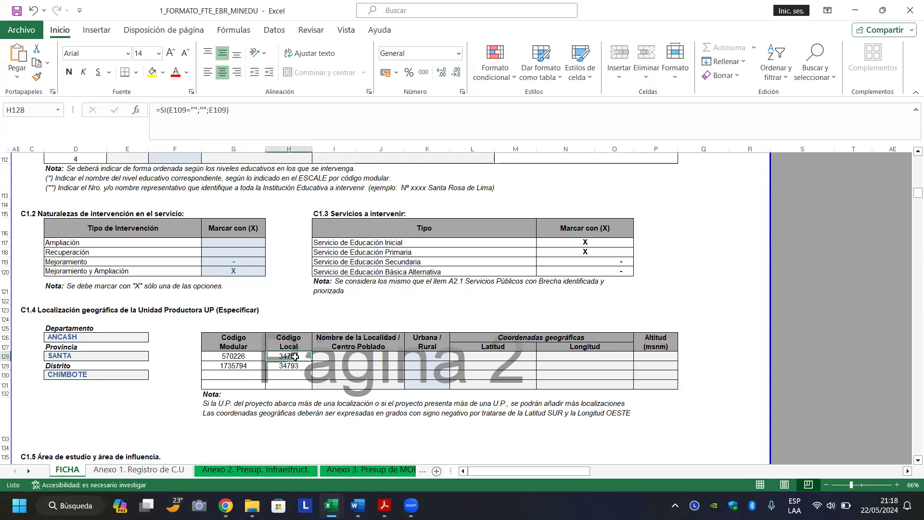
left_click(355, 355)
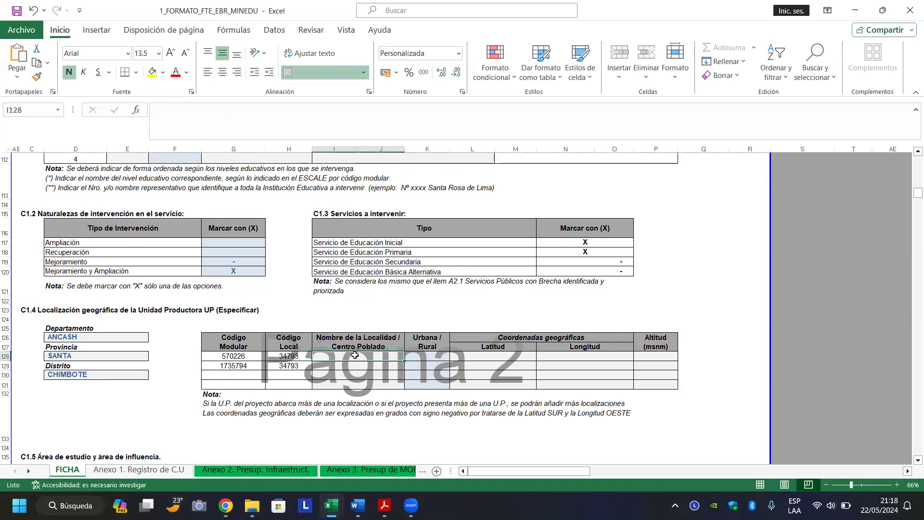
Enter 2 DE JUNIO as the locality for both schools in I128 and I129.
mouse_move(226, 506)
left_click(224, 448)
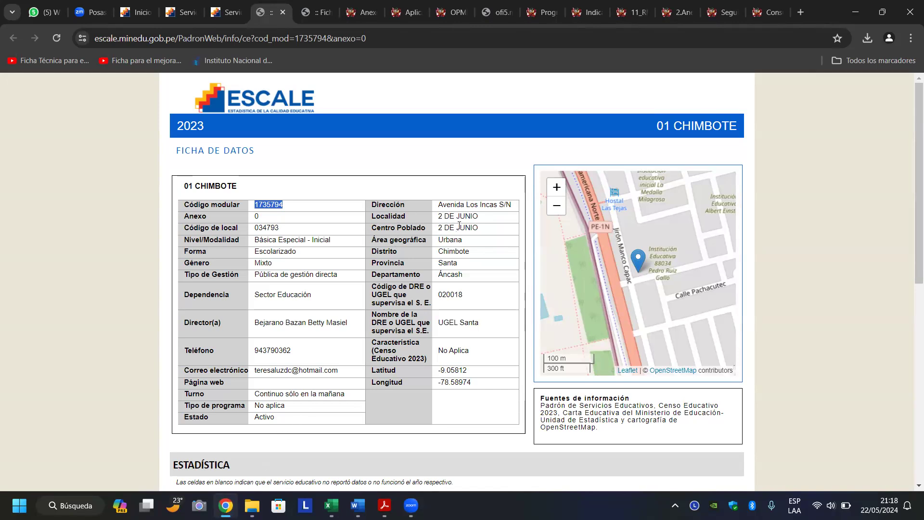
left_click(403, 271)
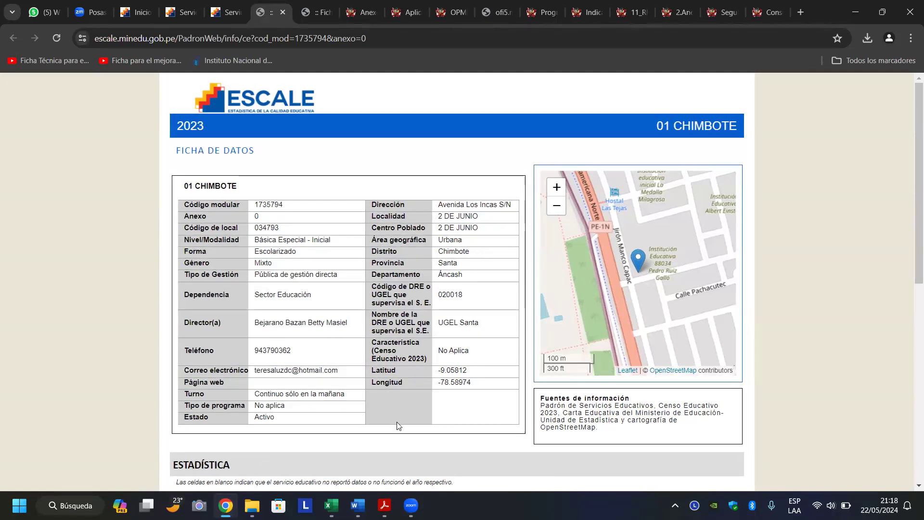
left_click(331, 506)
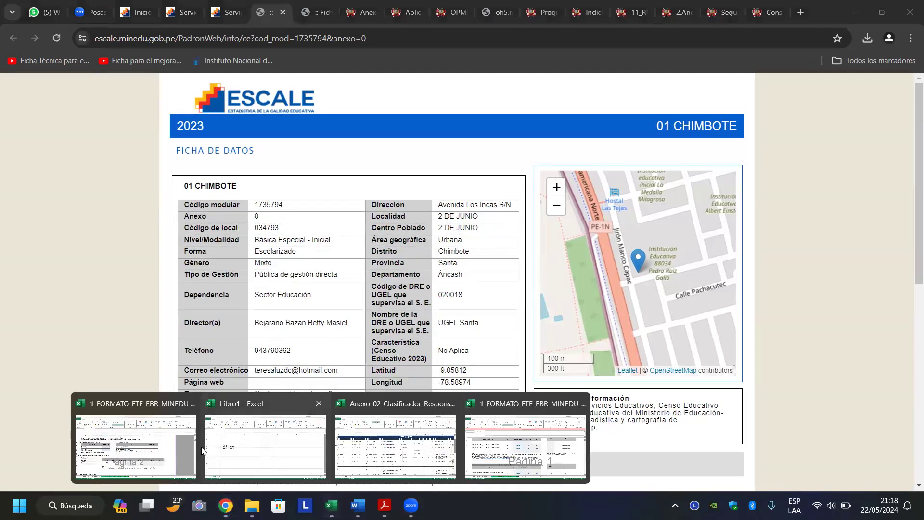
left_click(180, 448)
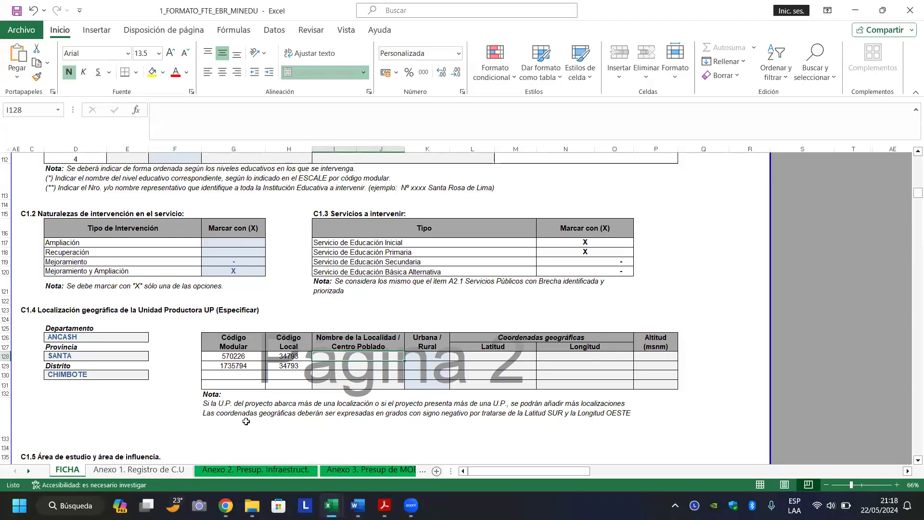
type("2")
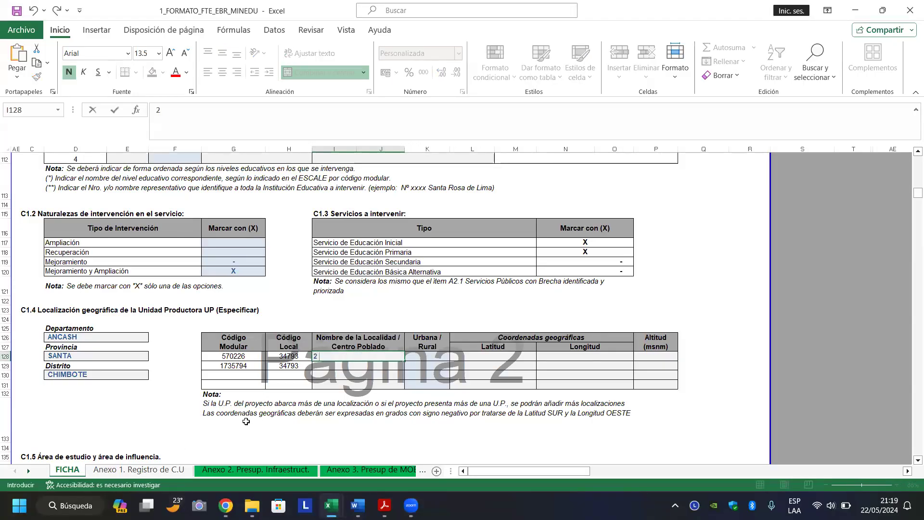
type(" DE JUNIO")
key("Return")
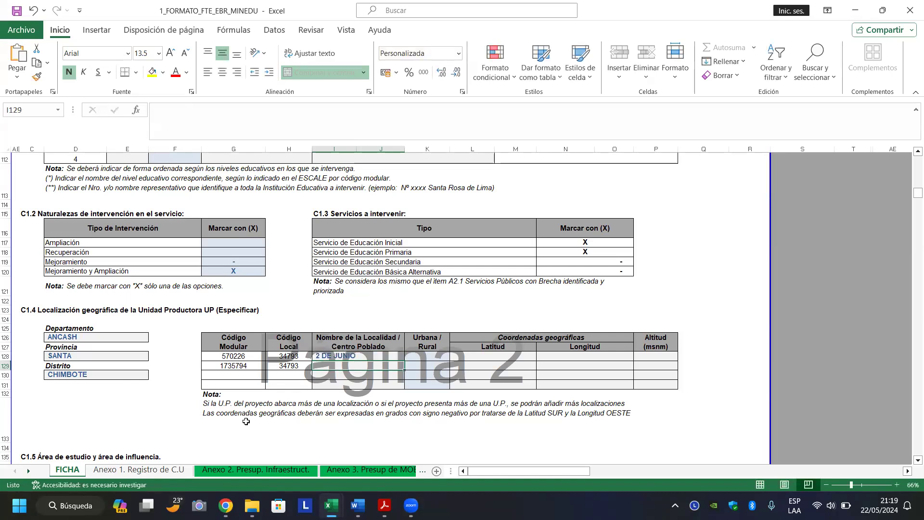
type("2 DE JUNIO")
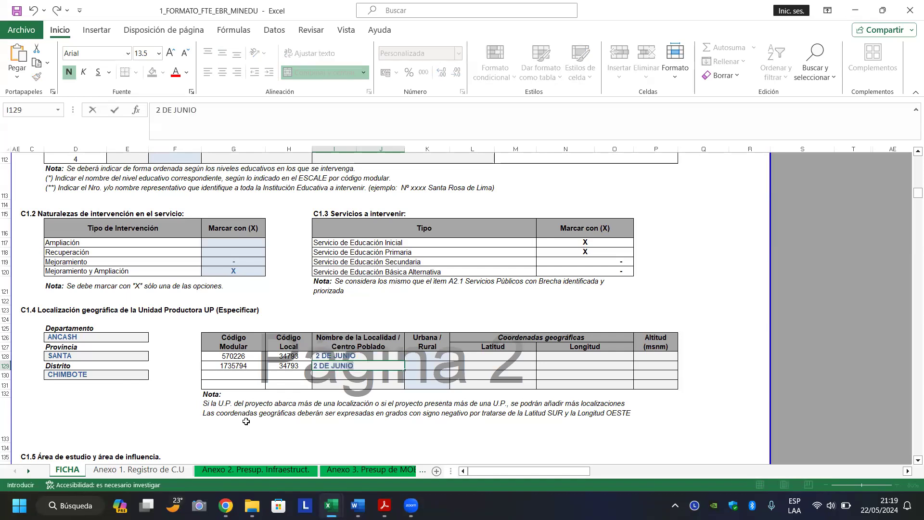
key("Return")
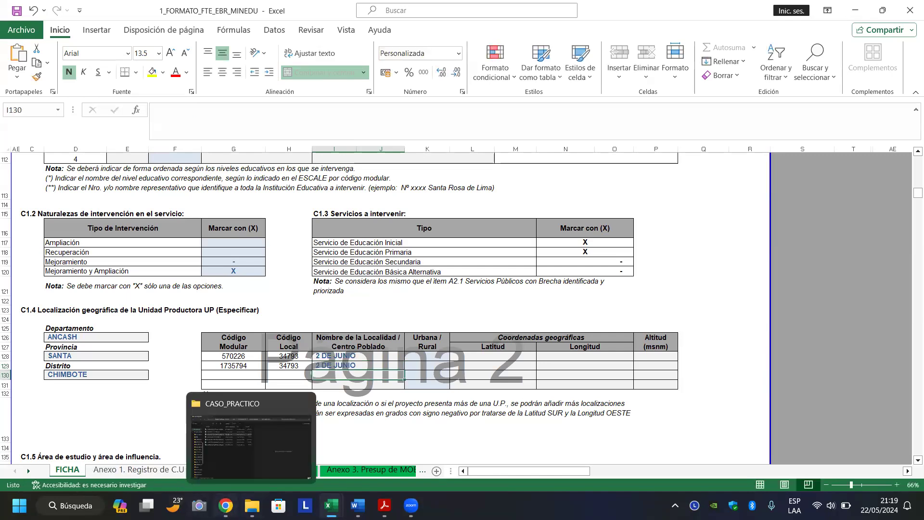
left_click(226, 504)
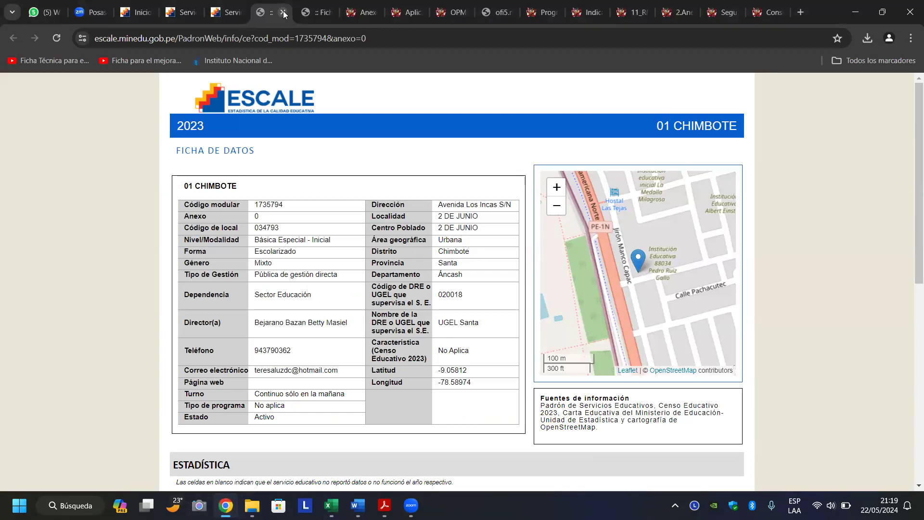
left_click(313, 13)
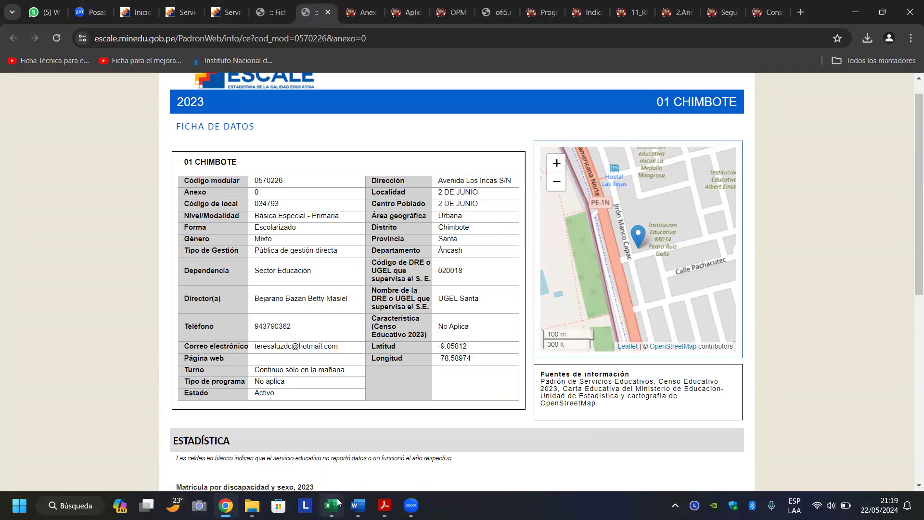
mouse_move(331, 506)
left_click(162, 463)
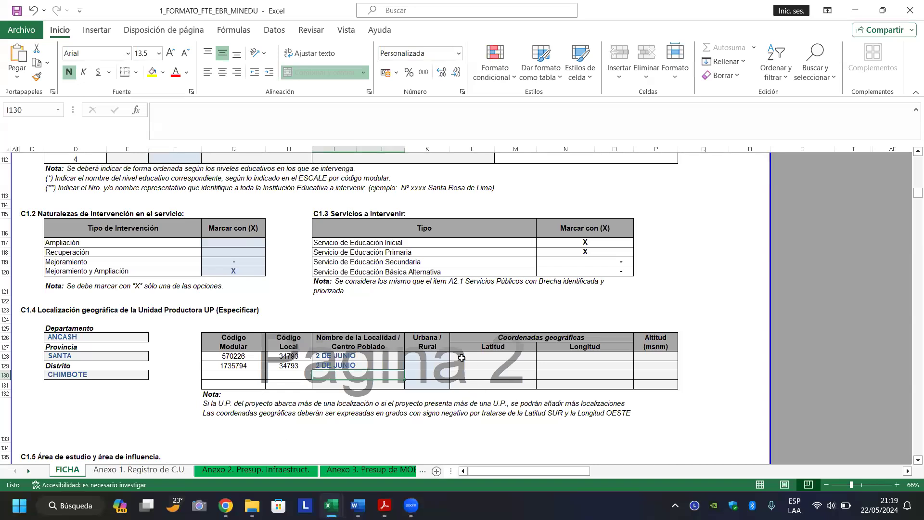
Choose Urbana from the dropdowns in K128 and K129.
left_click(429, 355)
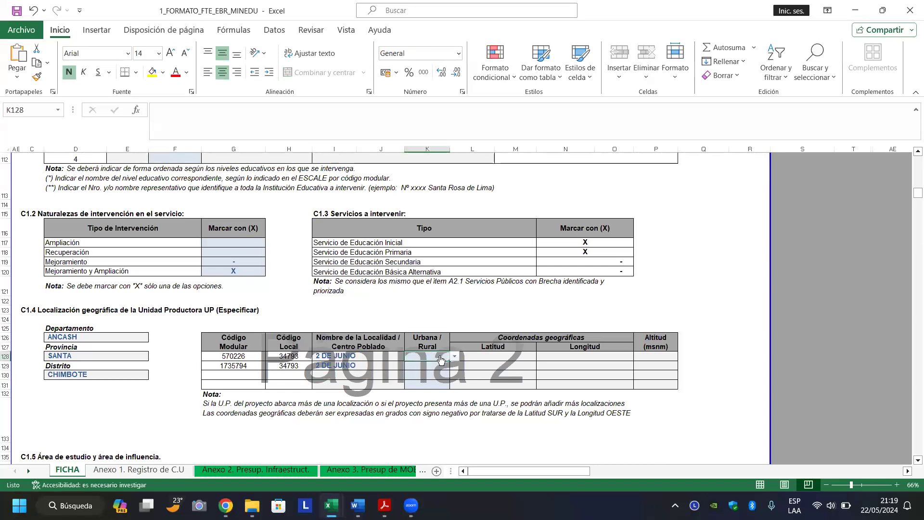
left_click(455, 357)
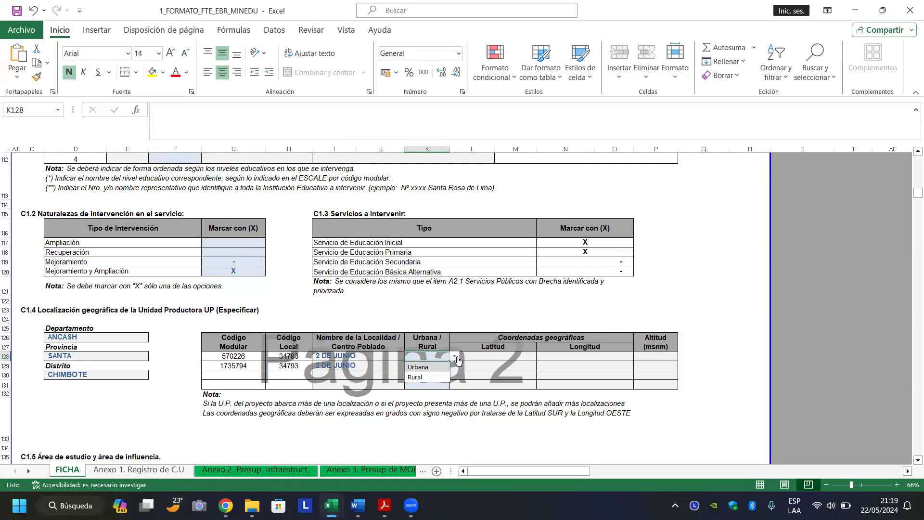
left_click(426, 366)
left_click(428, 369)
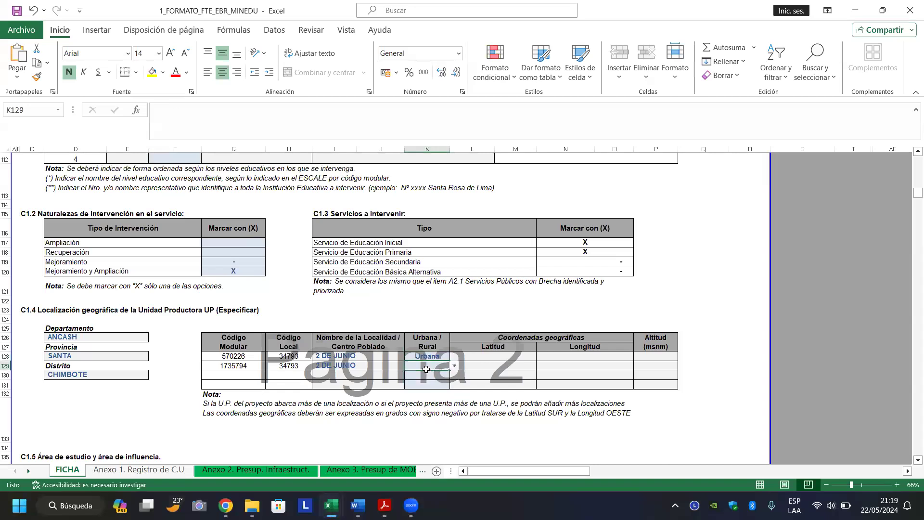
left_click(454, 366)
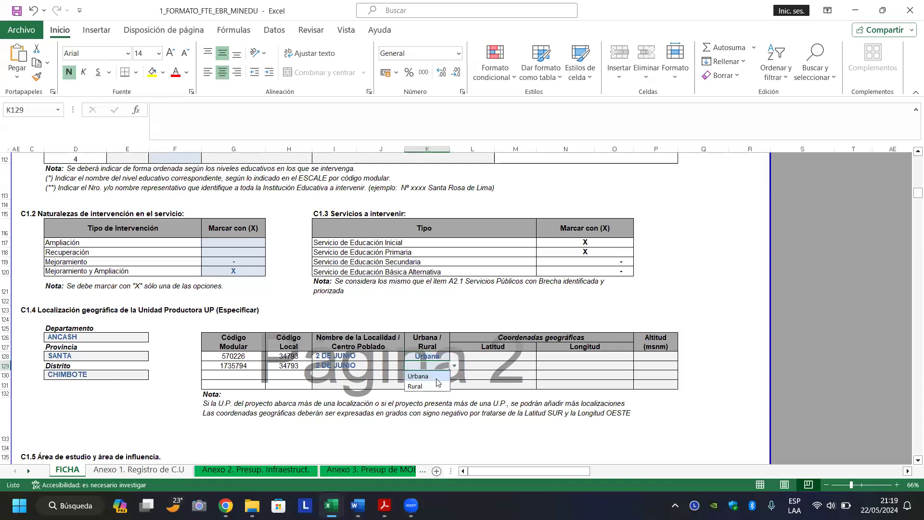
left_click(437, 378)
left_click(491, 357)
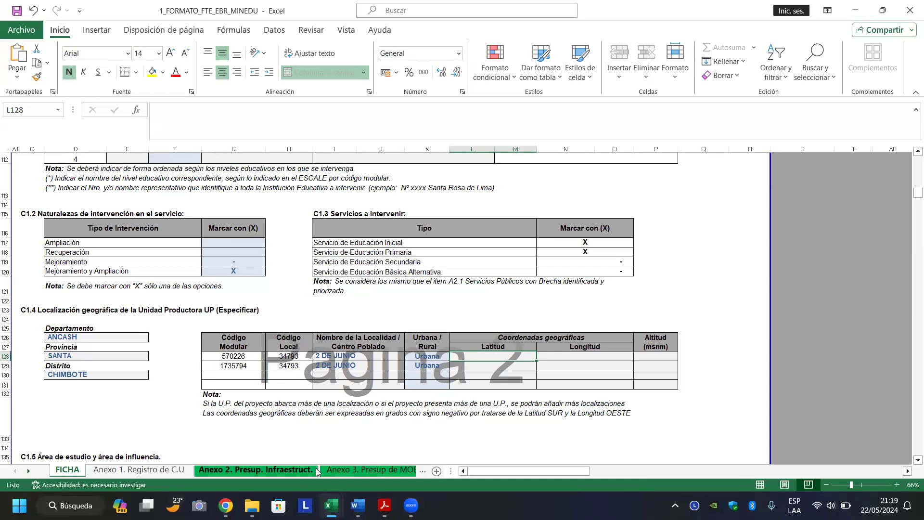
Copy the school's latitude -9.05812 from ESCALE into cell L128 of the FICHA sheet.
mouse_move(226, 506)
left_click(226, 438)
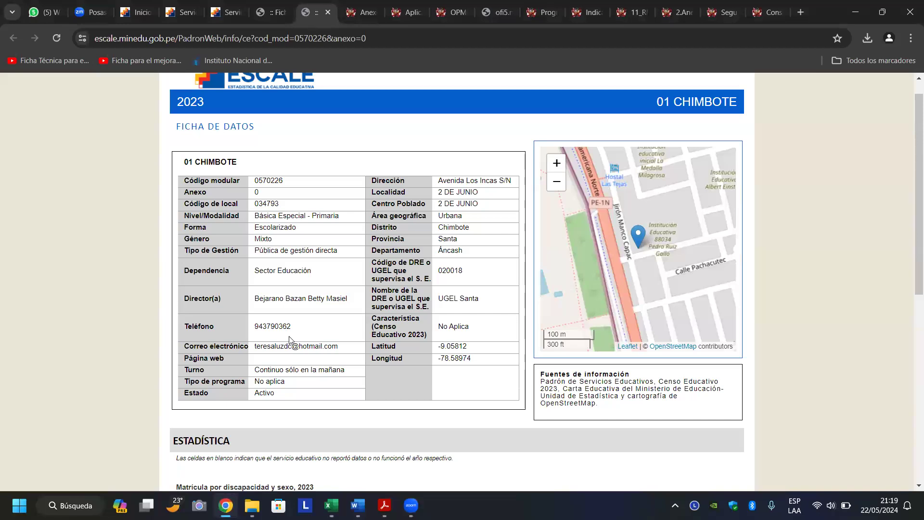
scroll(290, 340, "up", 1)
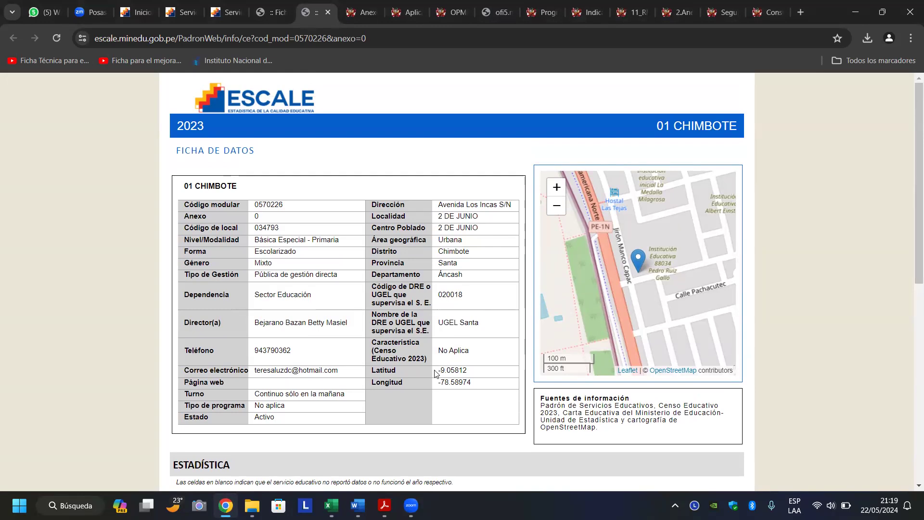
left_click_drag(436, 374, 480, 373)
right_click(461, 374)
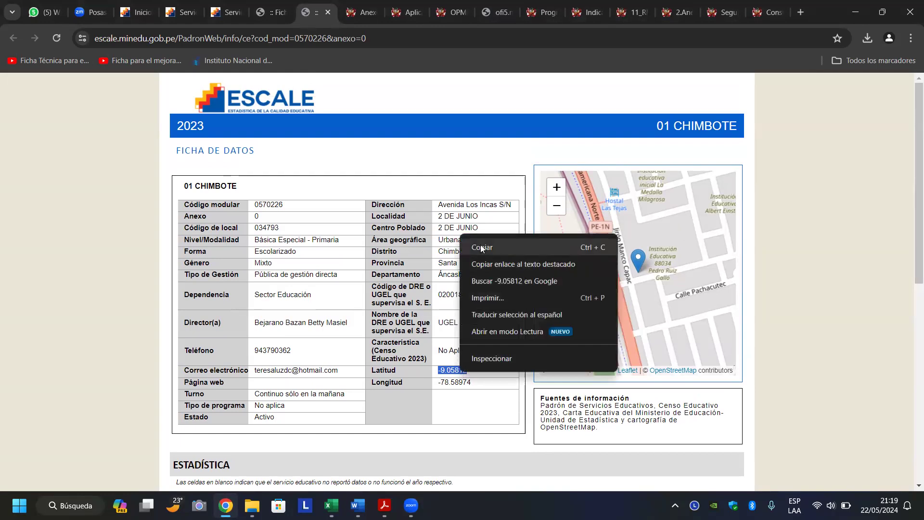
left_click(482, 248)
mouse_move(332, 506)
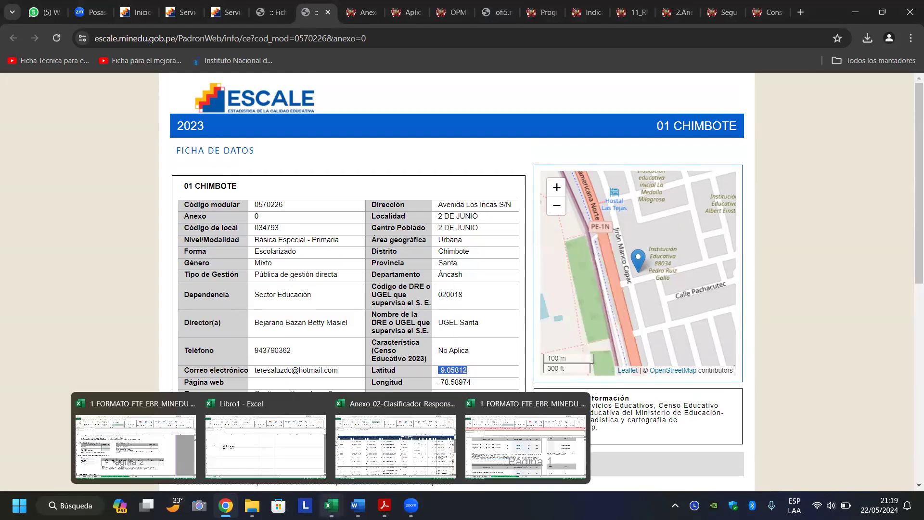
left_click(158, 458)
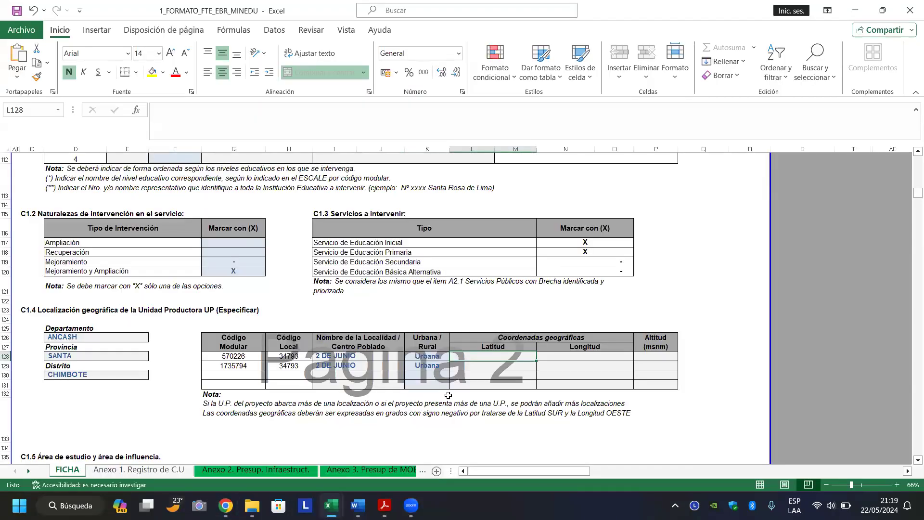
double_click(480, 357)
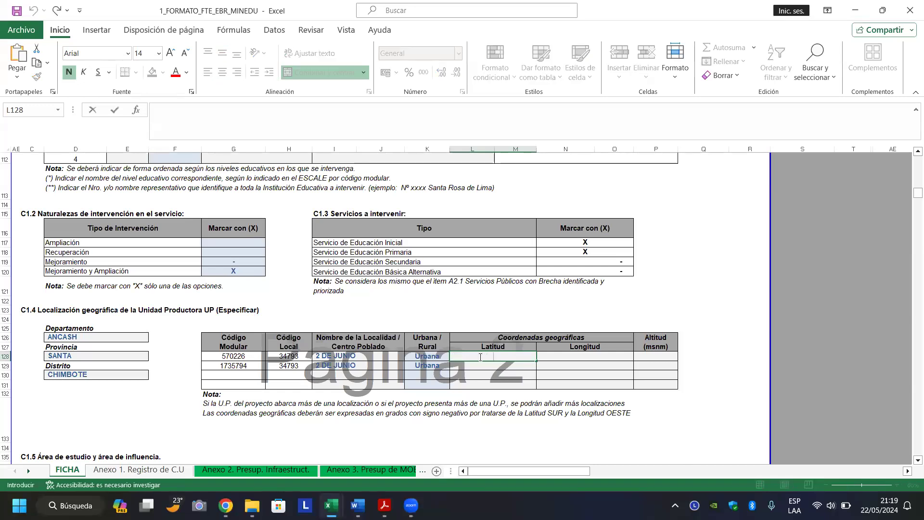
key("ctrl+v")
key("Return")
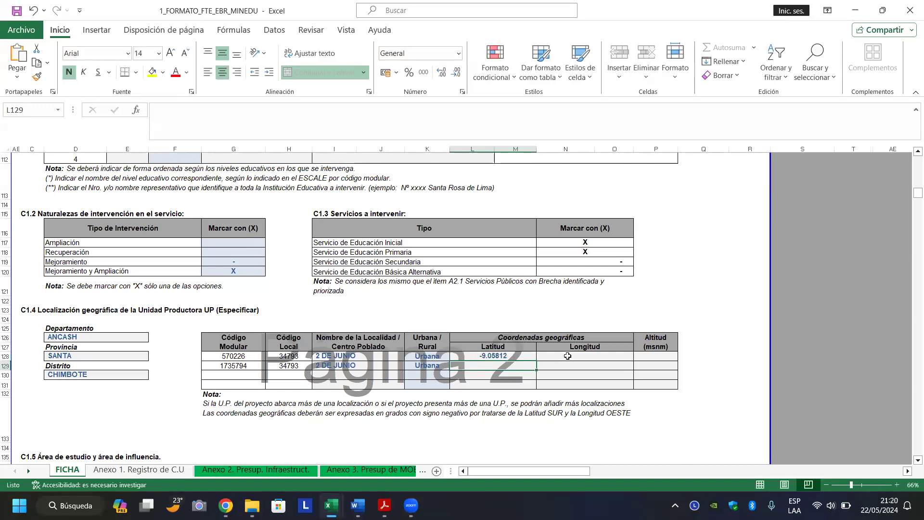
Copy longitude -78.58974 into N128, dismissing the paste errors and entering the value directly.
left_click(568, 356)
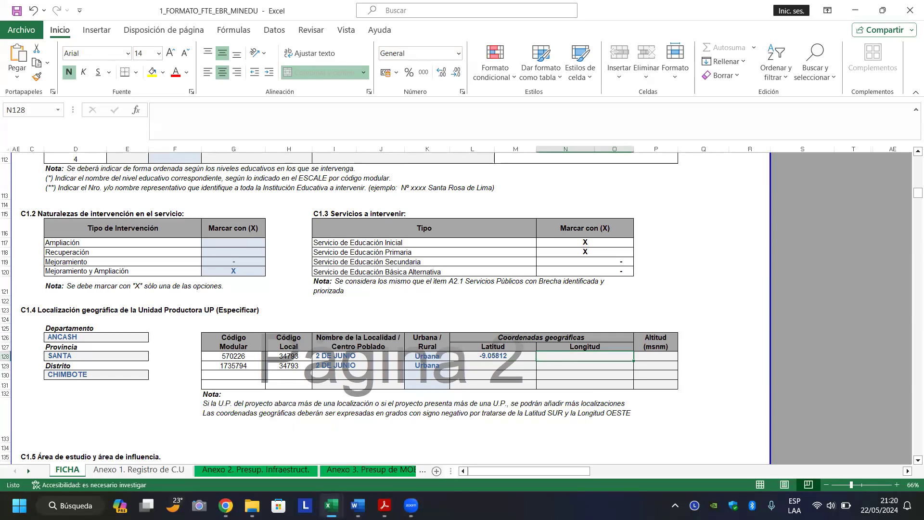
left_click(226, 505)
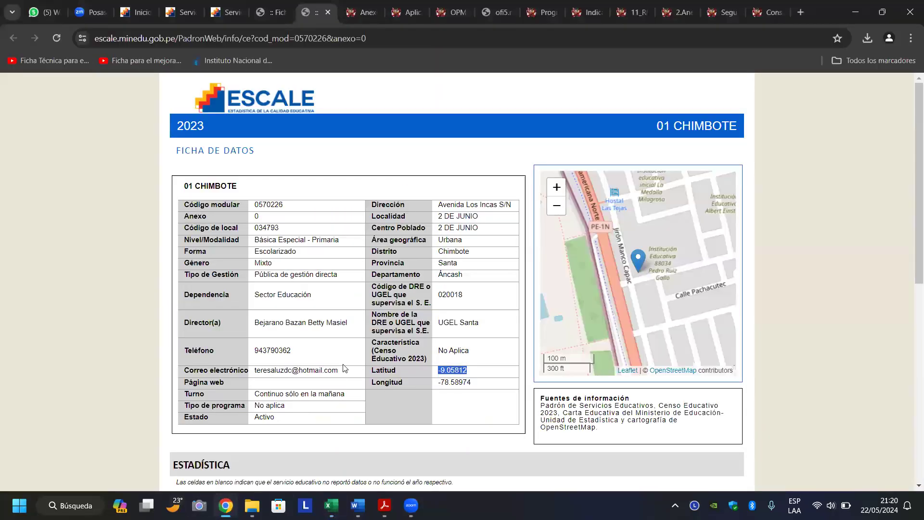
left_click_drag(438, 383, 478, 388)
right_click(459, 383)
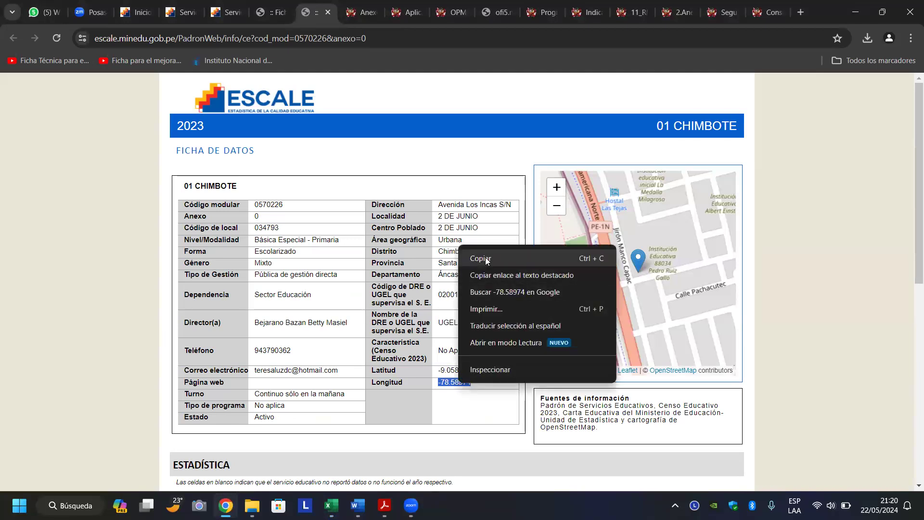
left_click(481, 258)
mouse_move(337, 504)
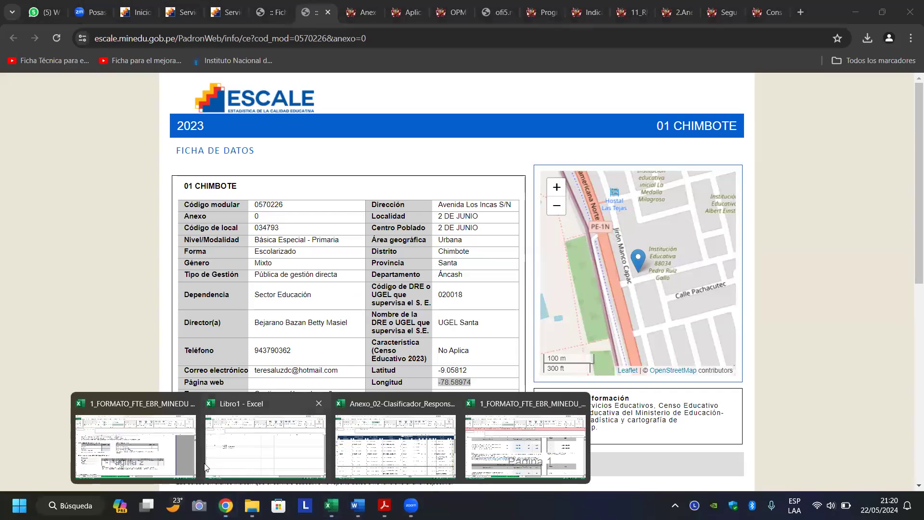
left_click(544, 455)
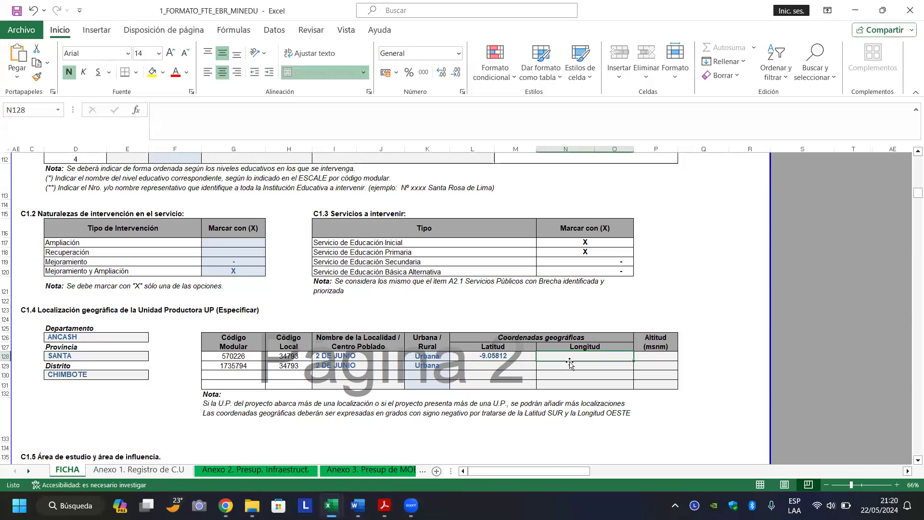
key("ctrl+v")
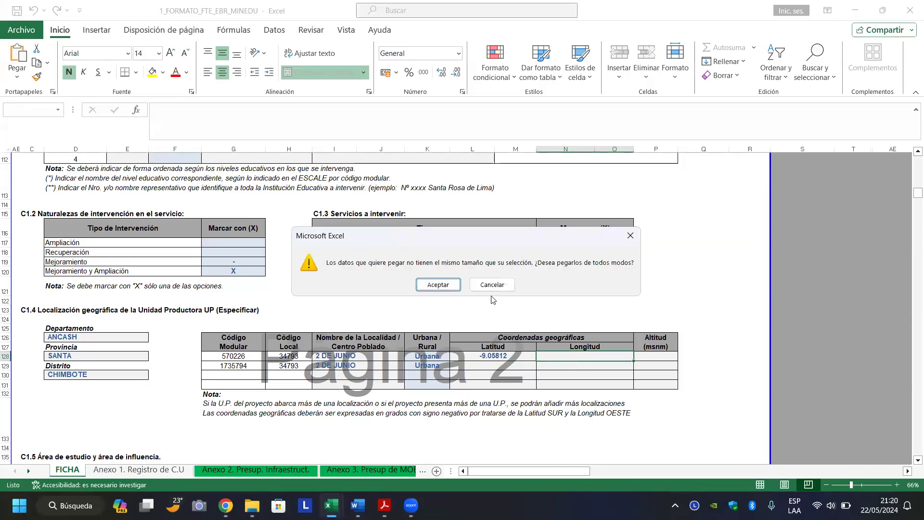
left_click(438, 285)
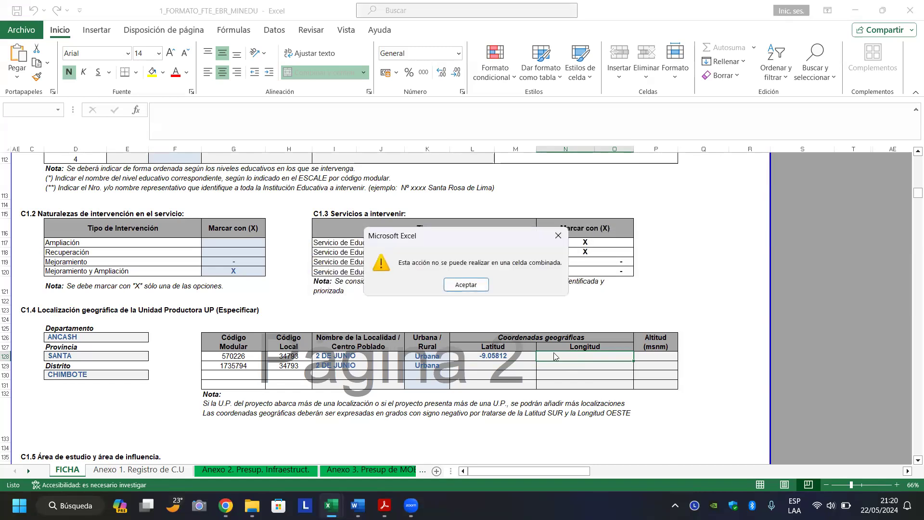
left_click(466, 285)
key("Return")
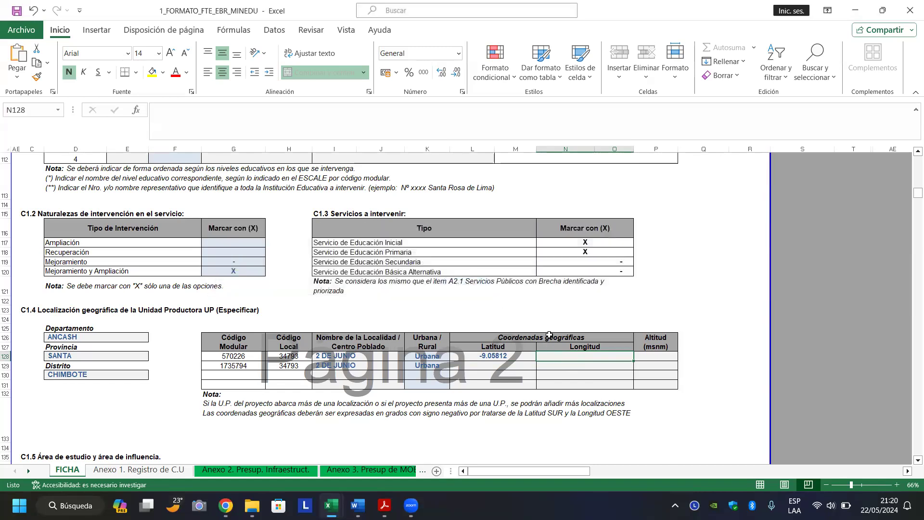
type("-78.58974")
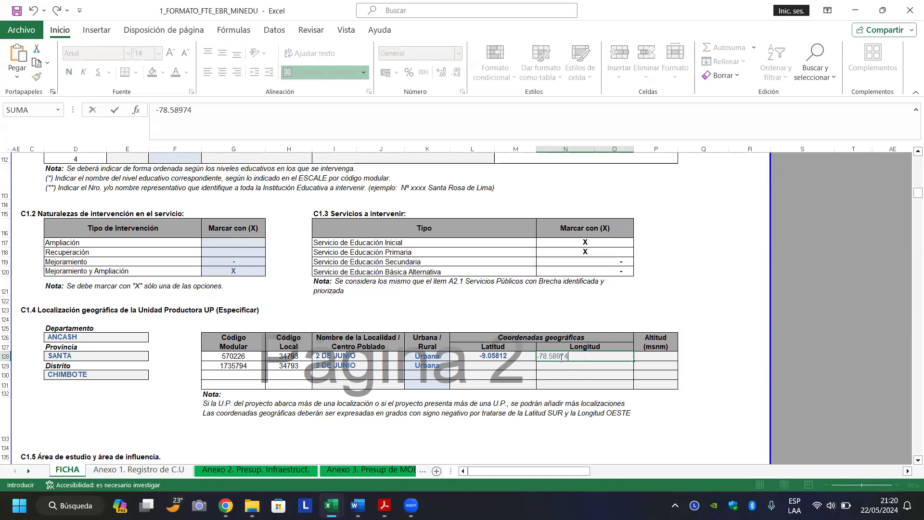
key("Return")
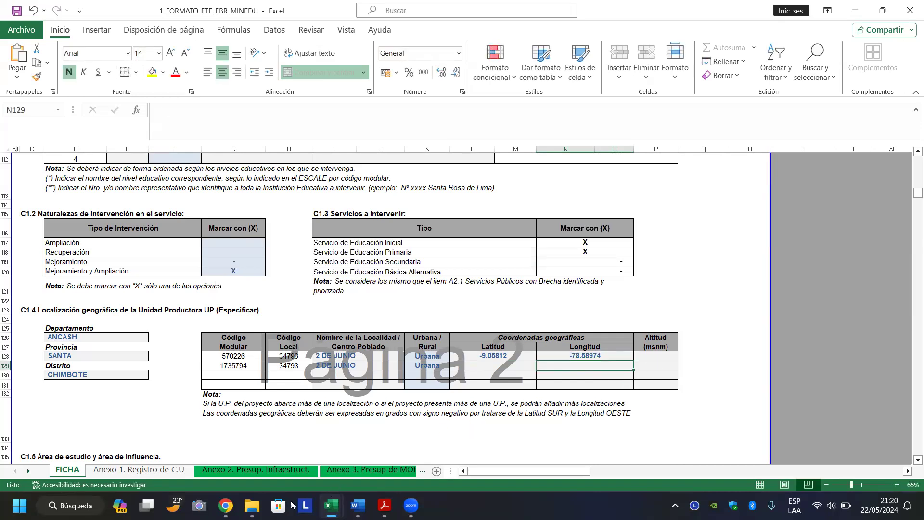
left_click(226, 505)
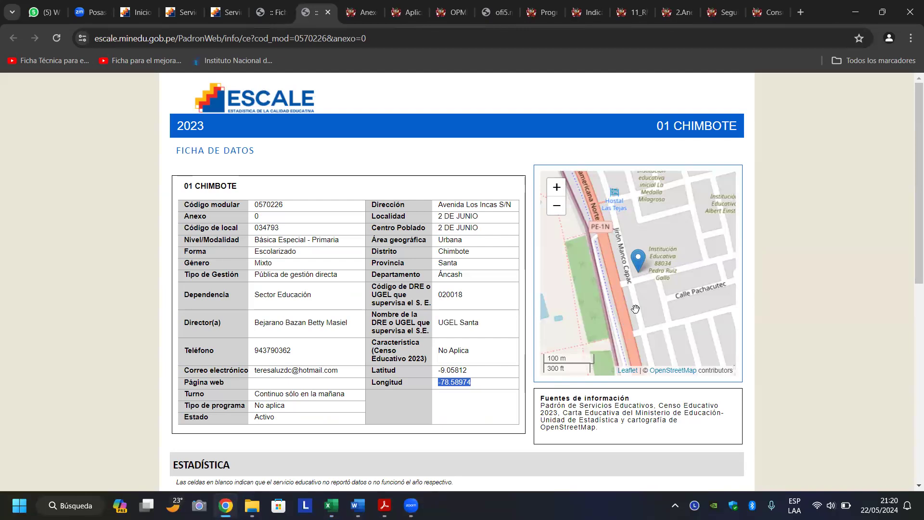
Copy latitude -9.05812 from the ESCALE record for 1735794 into cell L129.
left_click(274, 15)
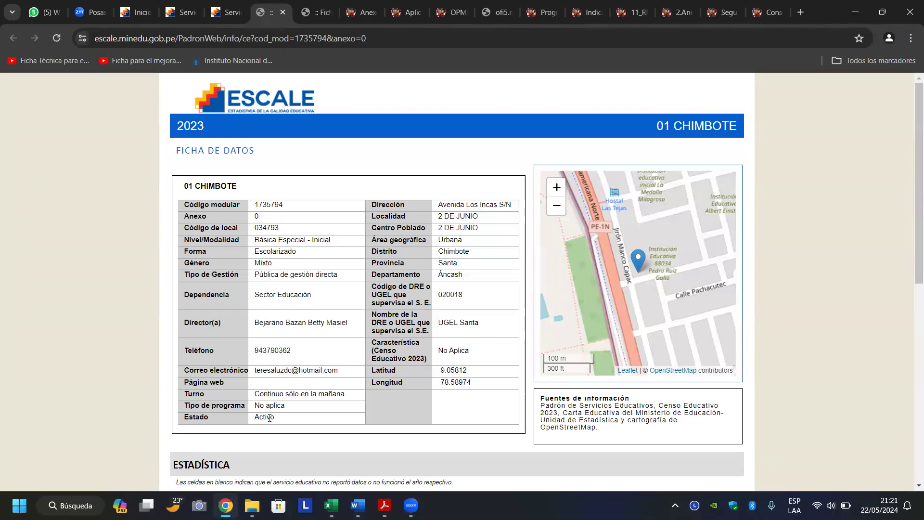
left_click(331, 506)
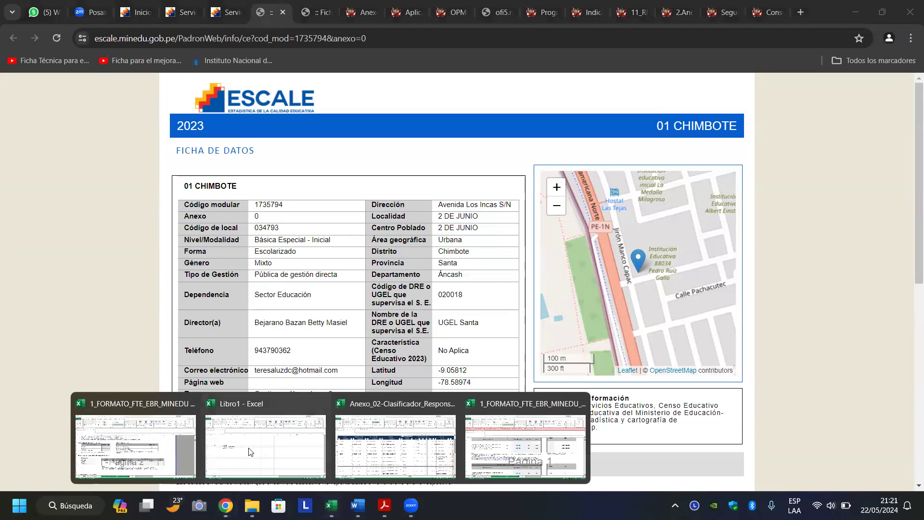
left_click(159, 443)
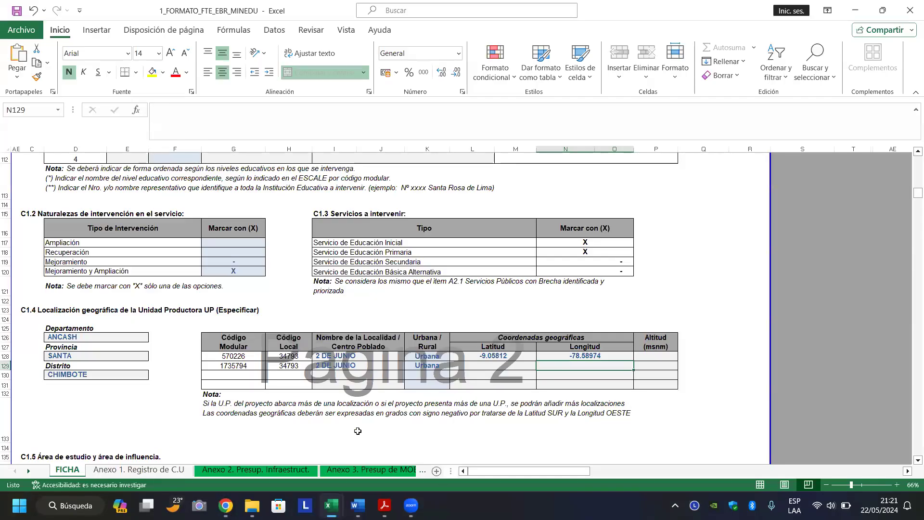
left_click(485, 366)
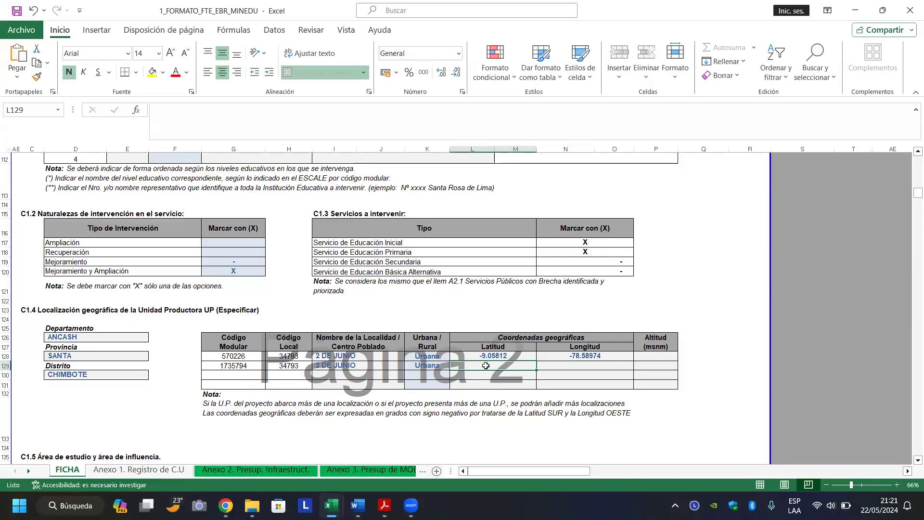
left_click(279, 436)
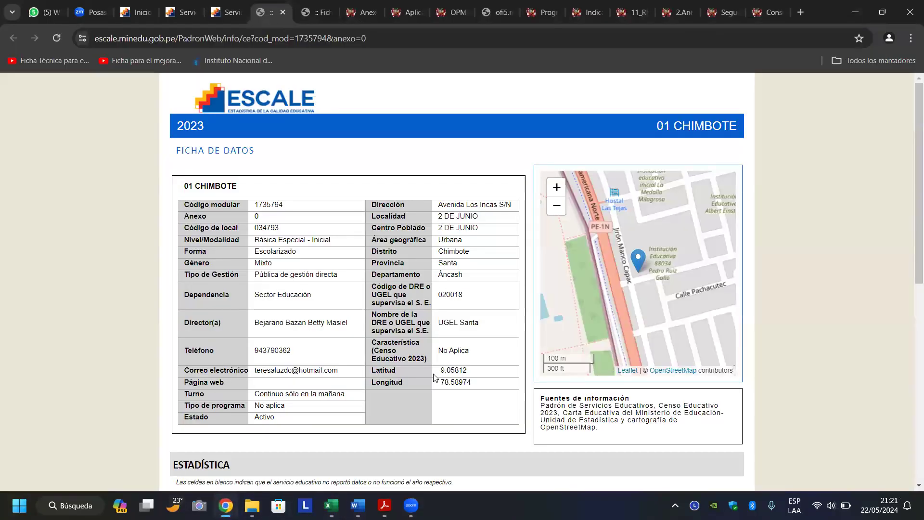
left_click_drag(437, 371, 471, 378)
left_click(455, 371)
right_click(450, 372)
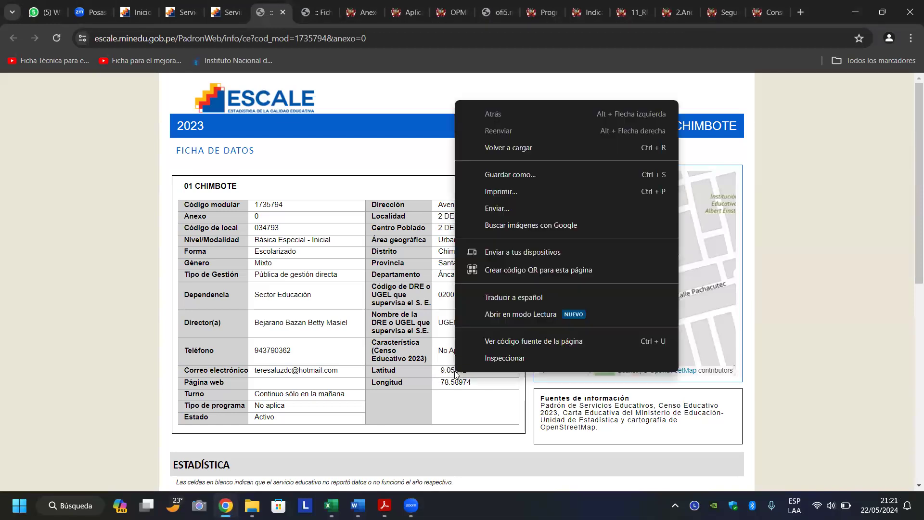
left_click(485, 370)
left_click_drag(478, 371, 438, 372)
right_click(448, 368)
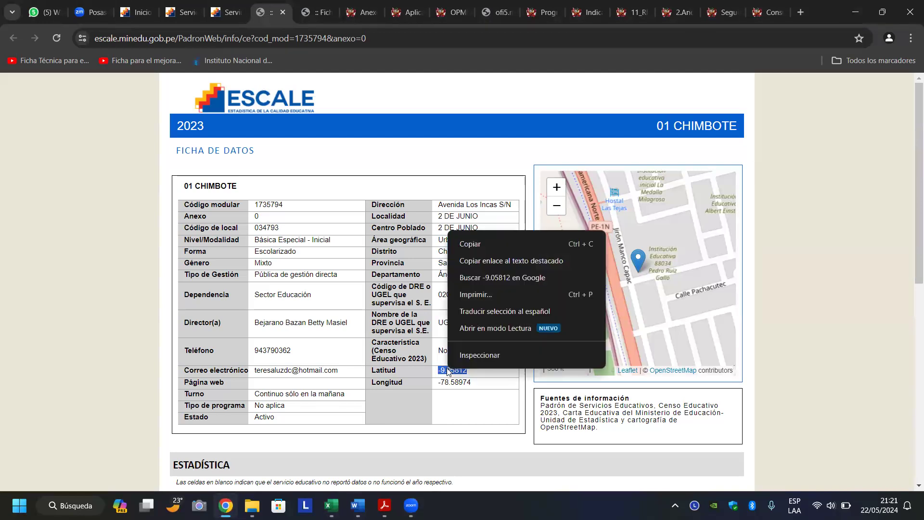
left_click(457, 241)
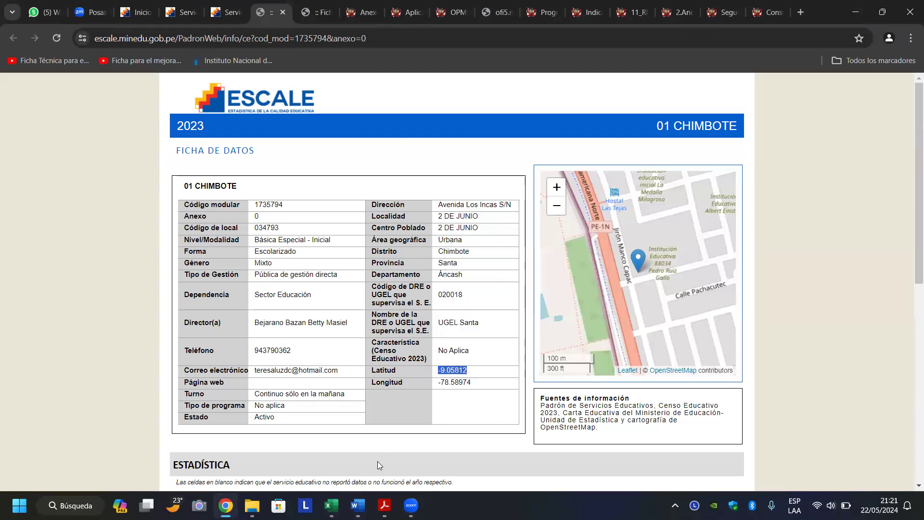
left_click(331, 506)
left_click(128, 465)
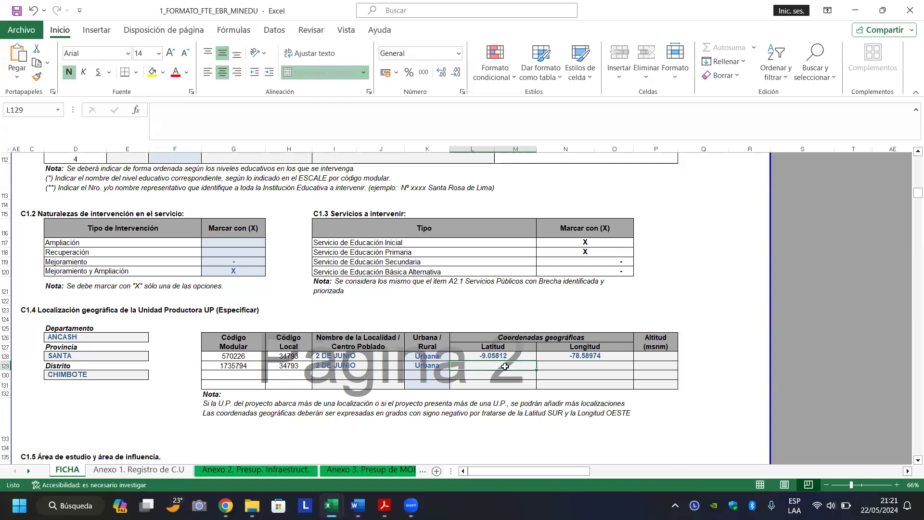
double_click(505, 366)
key("ctrl+v")
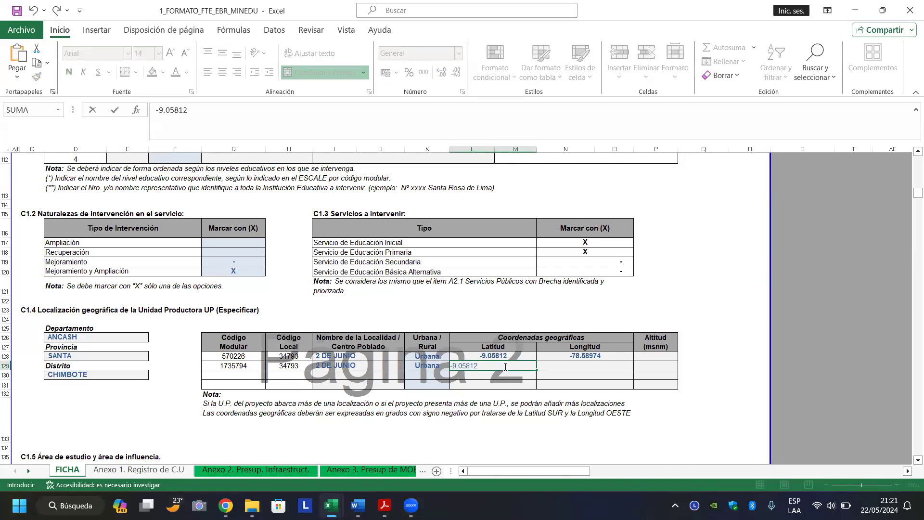
key("Return")
Copy longitude -78.58974 from ESCALE and paste it into cell N129.
left_click(563, 365)
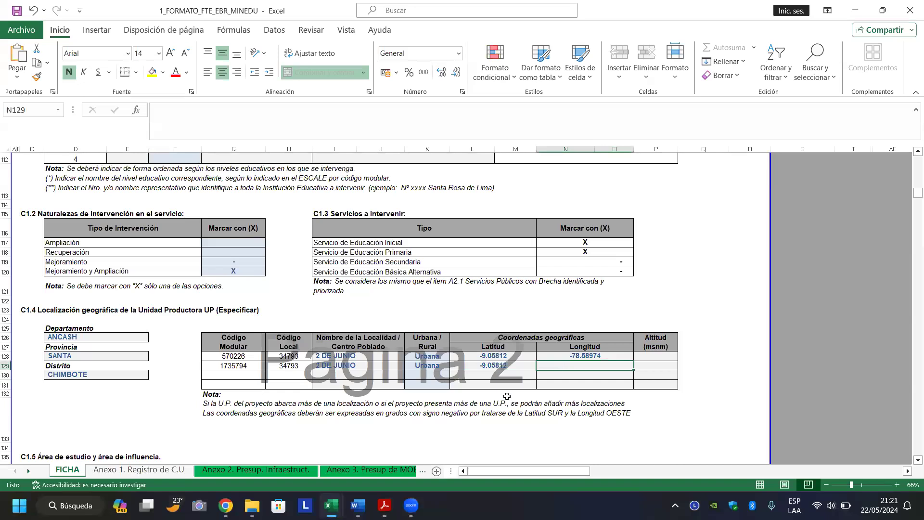
left_click(226, 506)
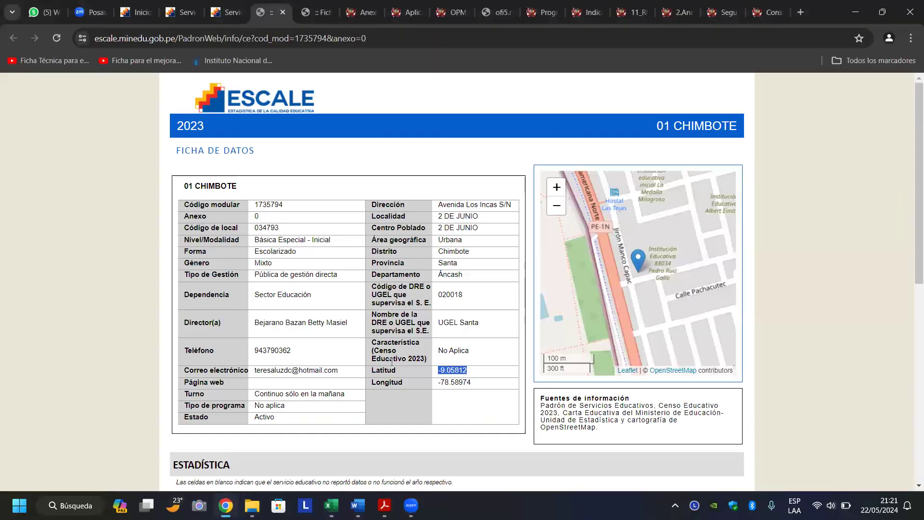
left_click_drag(437, 383, 479, 388)
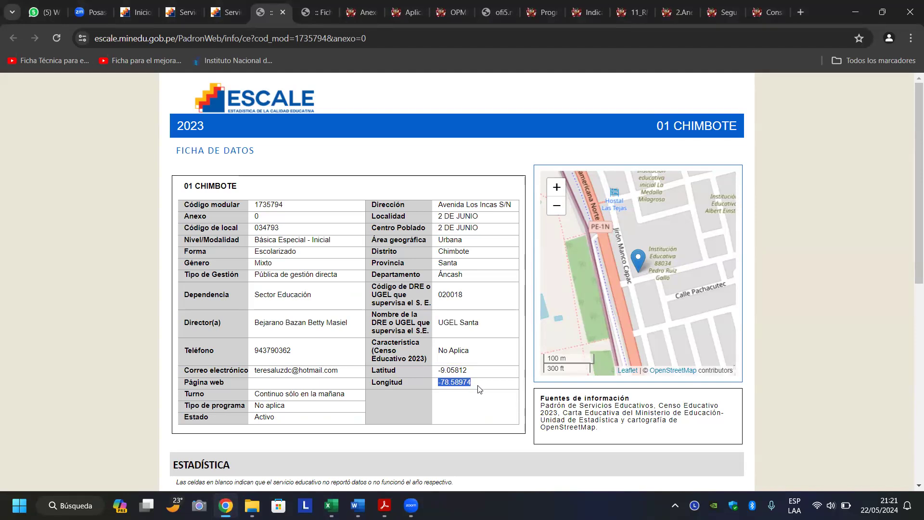
right_click(451, 384)
left_click(471, 264)
left_click(331, 506)
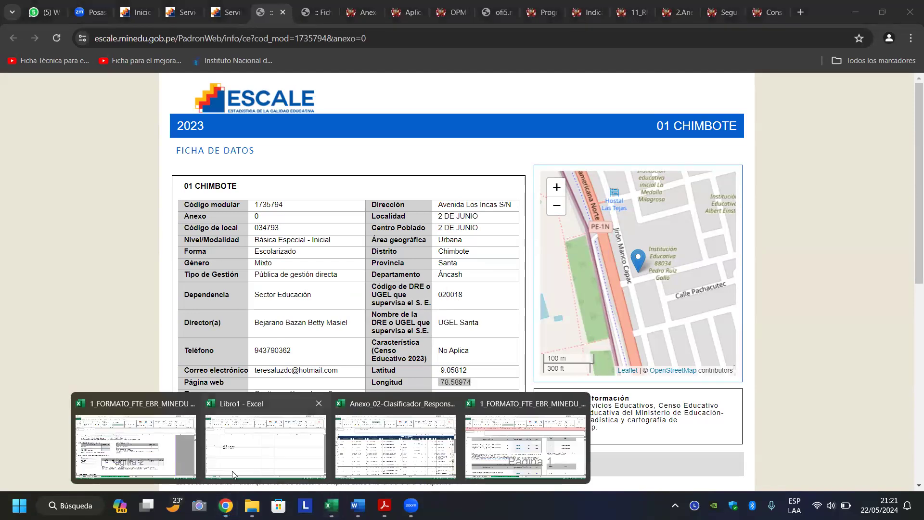
left_click(135, 445)
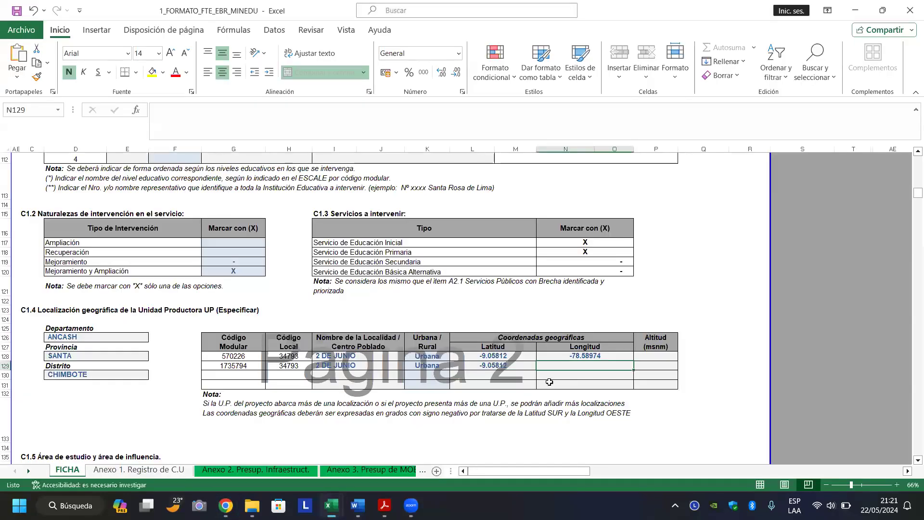
double_click(579, 364)
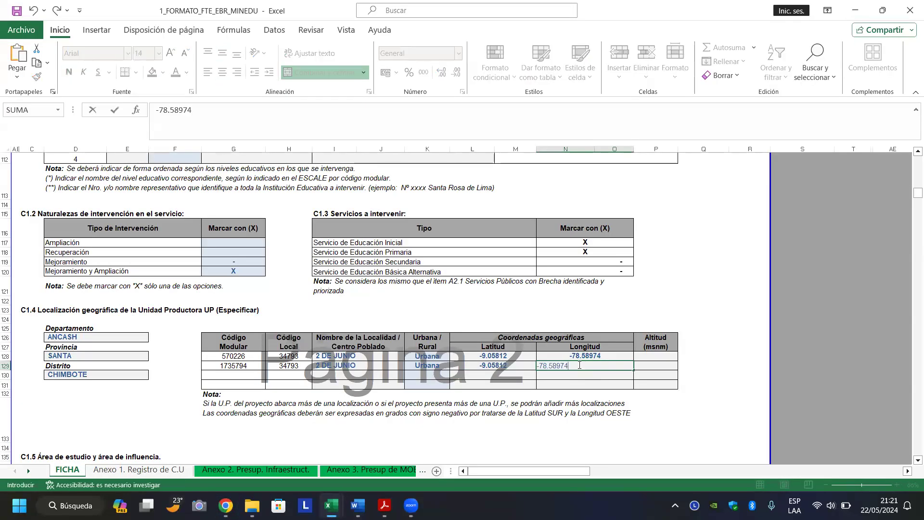
key("ctrl+v")
key("Return")
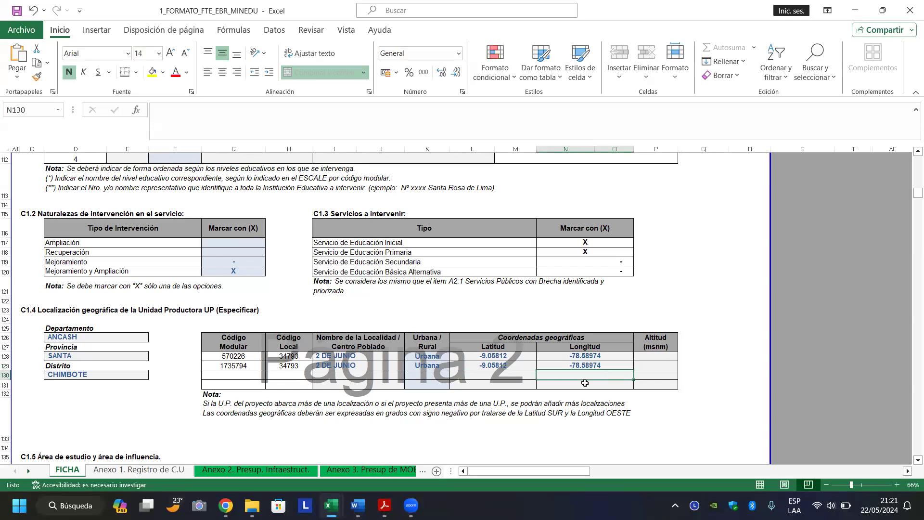
left_click(142, 411)
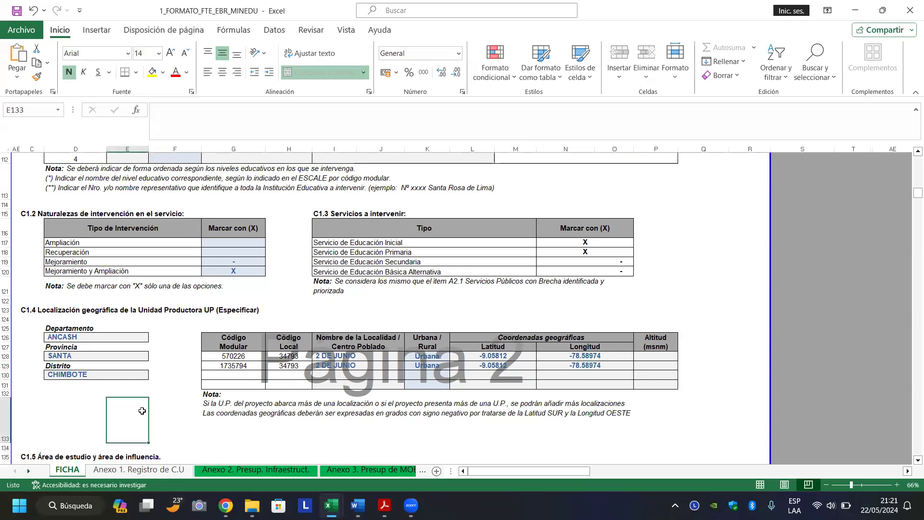
key("Down")
key("Down")
key("Down")
key("Down")
key("Down")
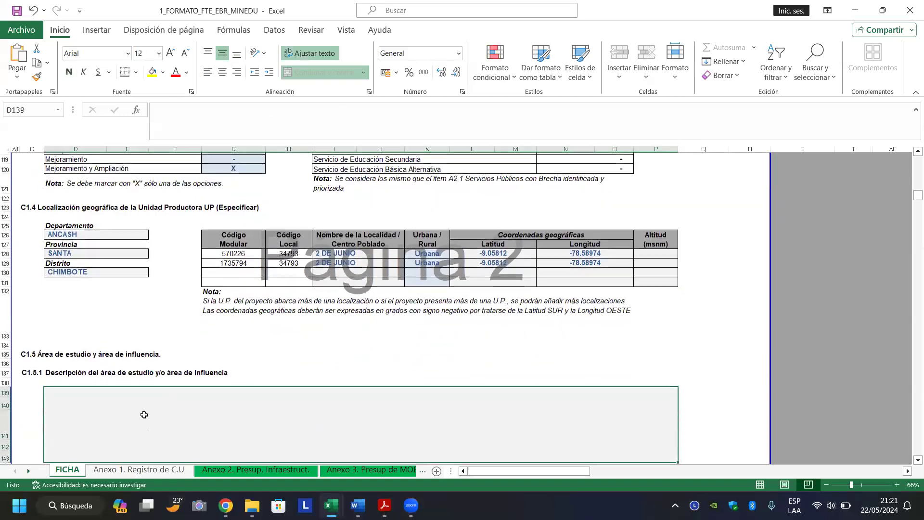
left_click(144, 417)
key("Up")
key("Up")
key("Up")
key("Up")
key("Up")
key("Up")
key("Up")
key("Up")
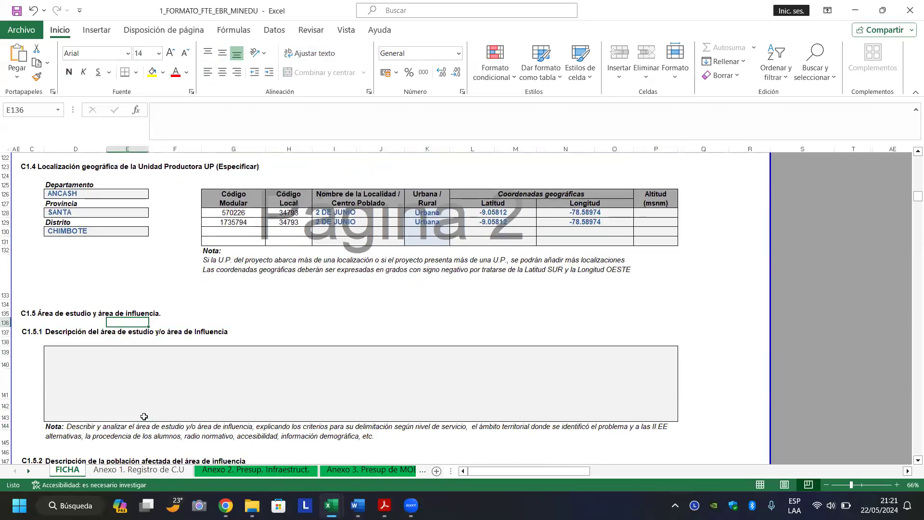
key("Up")
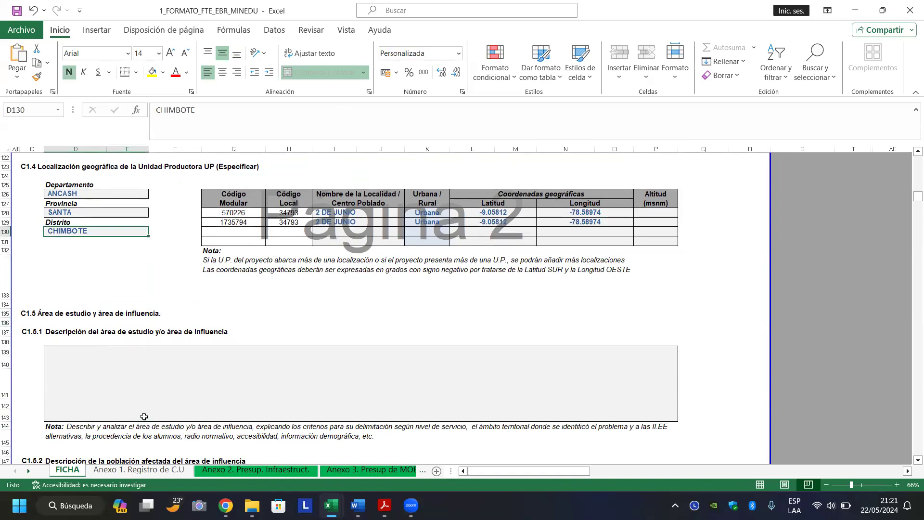
key("Up")
key("Up")
key("Up")
key("Up")
key("Up")
key("Up")
key("Up")
key("Up")
key("Up")
key("Up")
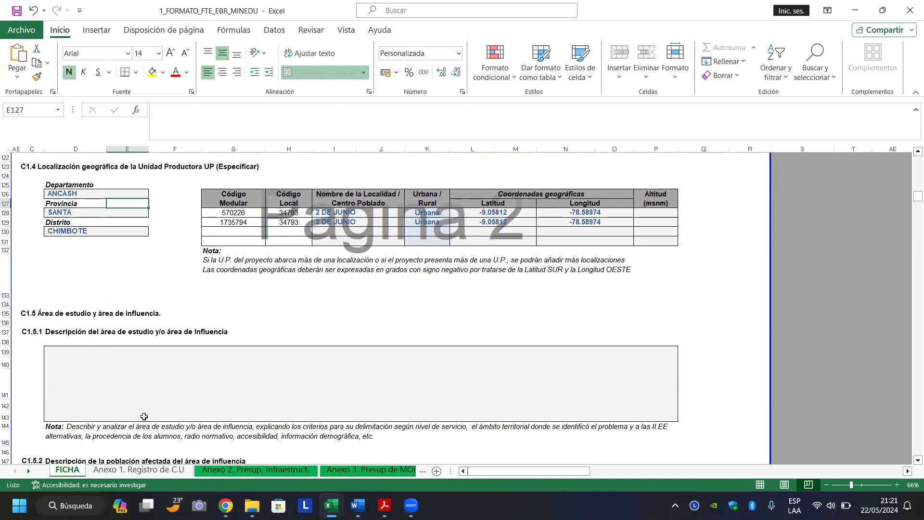
key("Up")
key("Up")
key("Up")
key("Up")
key("Up")
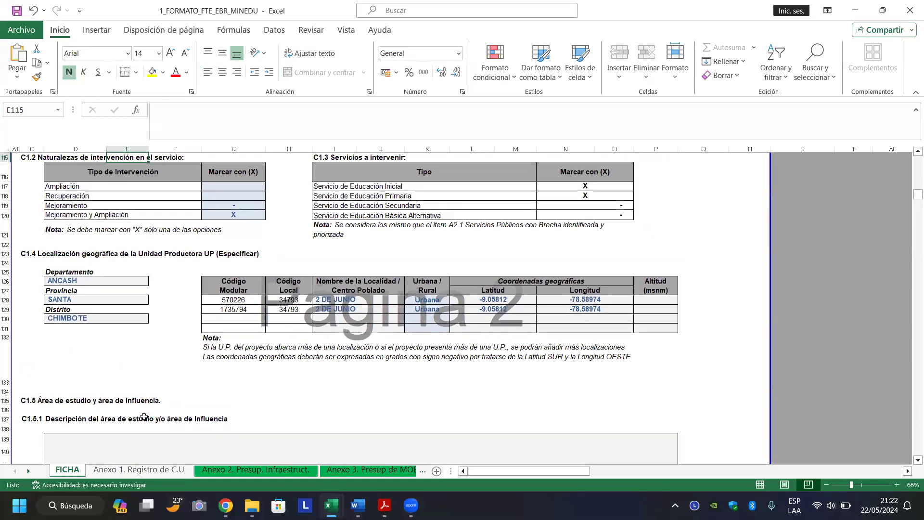
key("Up")
key("Up")
key("Up")
key("Up")
key("Up")
key("Up")
key("Up")
key("Up")
key("Up")
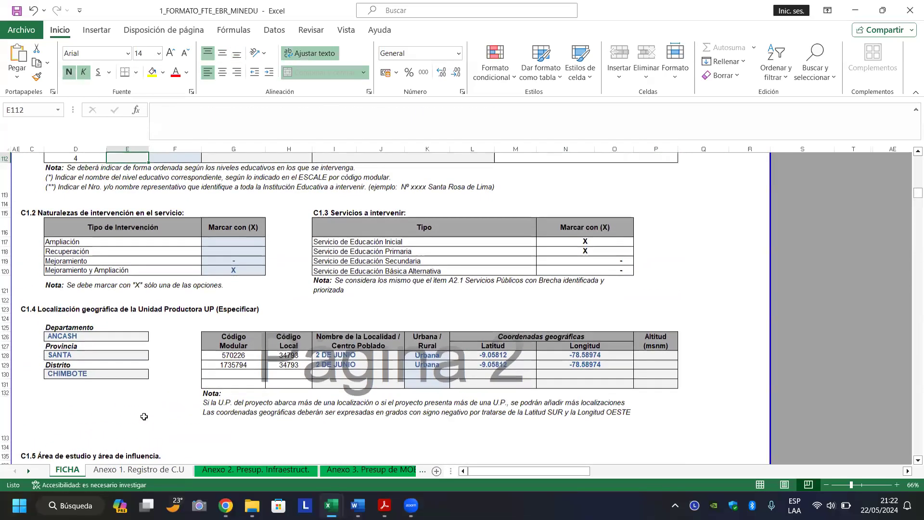
key("Up")
key("Up")
key("Up")
key("Up")
key("Up")
key("Up")
key("Up")
key("Up")
key("Up")
key("Up")
key("Up")
key("Up")
key("Up")
key("Up")
key("Up")
key("Up")
key("Up")
key("Up")
key("Up")
key("Up")
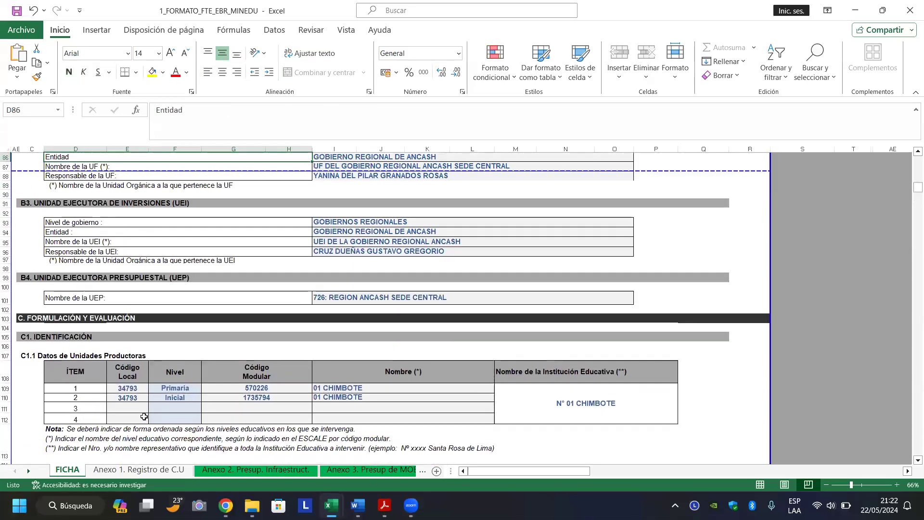
key("Up")
key("Up")
key("Up")
key("Up")
key("Up")
key("Up")
key("Up")
key("Up")
key("Up")
key("Up")
key("Up")
key("Up")
key("Up")
key("Up")
key("Up")
key("Up")
key("Up")
key("Up")
key("Up")
key("Up")
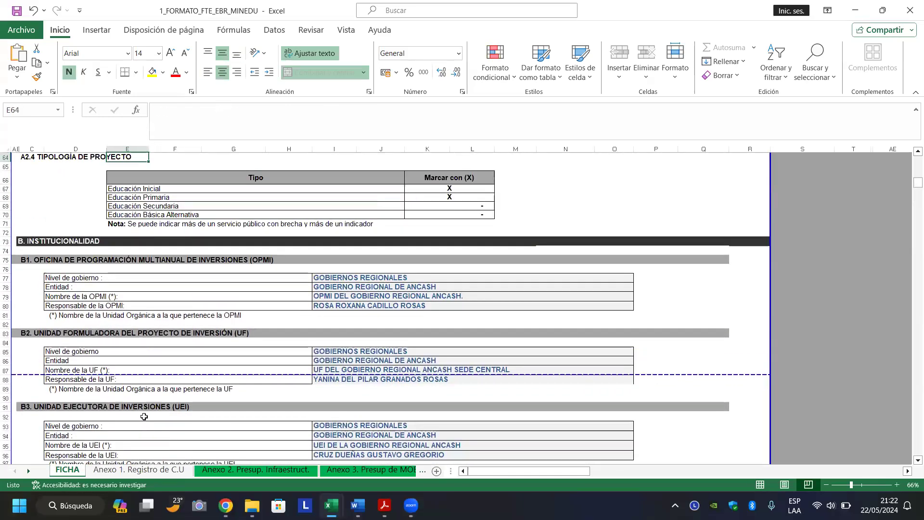
key("Up")
key("Up")
key("Up")
key("Up")
key("Up")
key("Up")
key("Up")
key("Up")
key("Up")
key("Up")
key("Up")
key("Up")
key("Up")
key("Up")
key("Up")
key("Up")
key("Up")
key("Up")
key("Up")
key("Up")
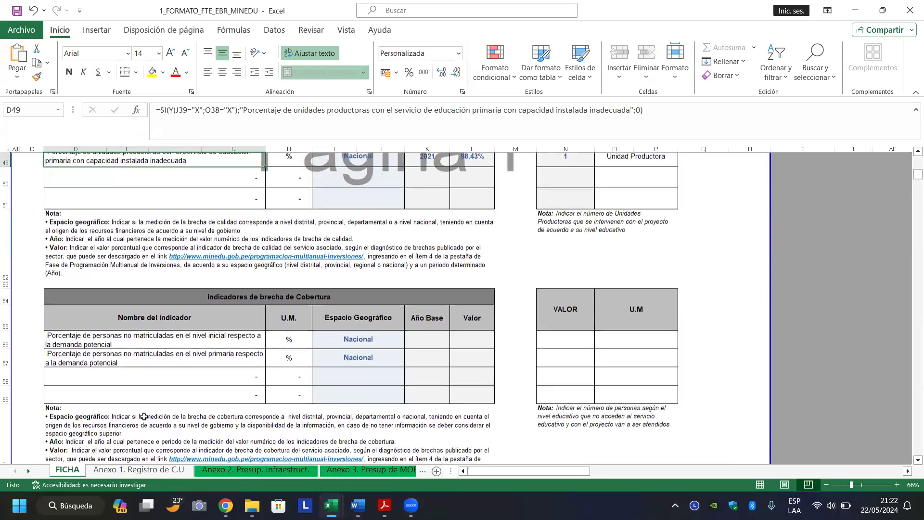
key("Up")
key("Up")
key("Up")
key("Up")
key("Up")
key("Up")
key("Up")
key("Up")
key("Up")
key("Up")
key("Up")
key("Up")
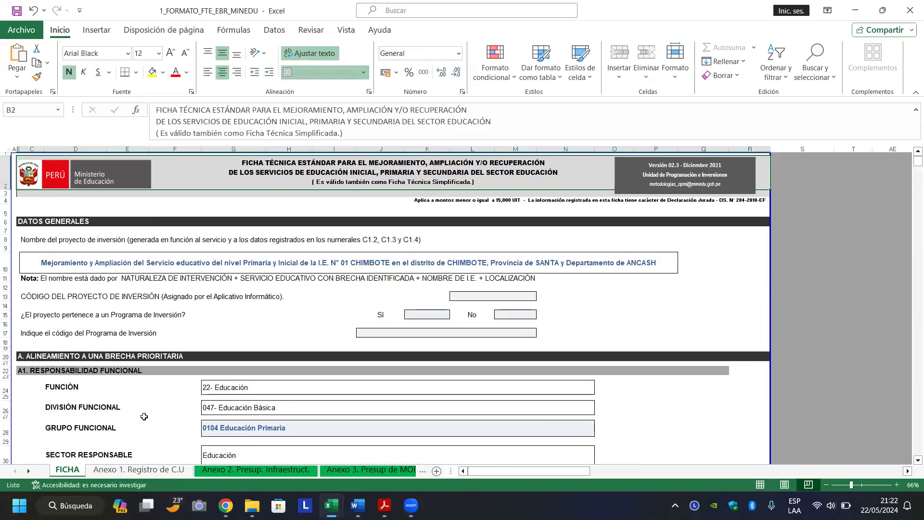
key("Down")
key("Down")
key("Down")
key("Down")
key("Down")
key("Down")
key("Down")
key("Down")
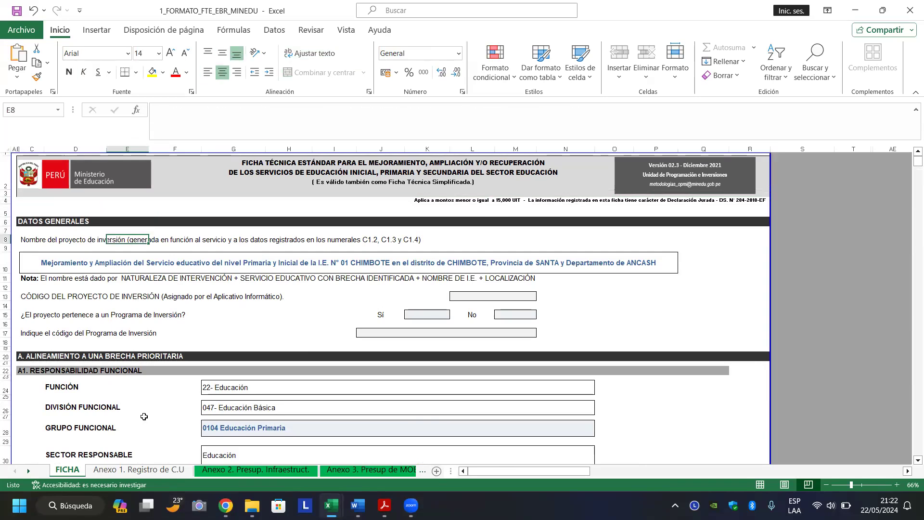
key("Down")
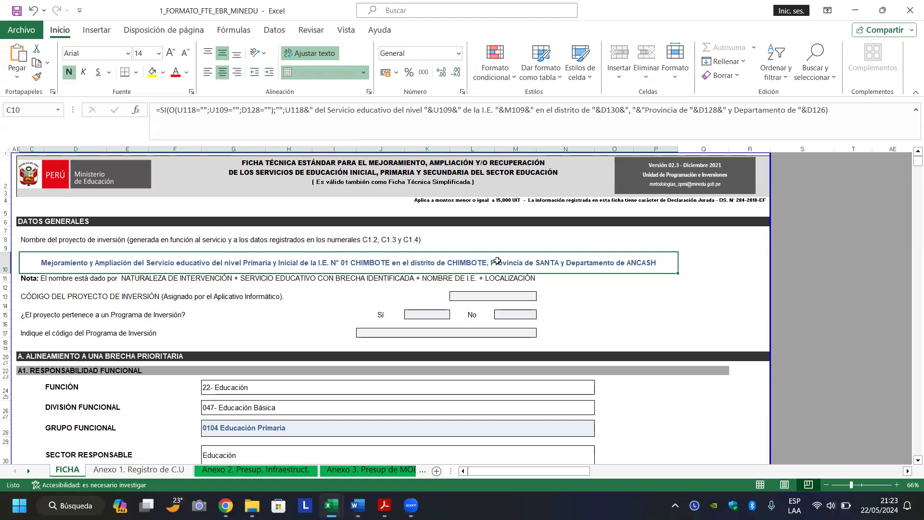
left_click(593, 295)
key("Page_Down")
key("Page_Down")
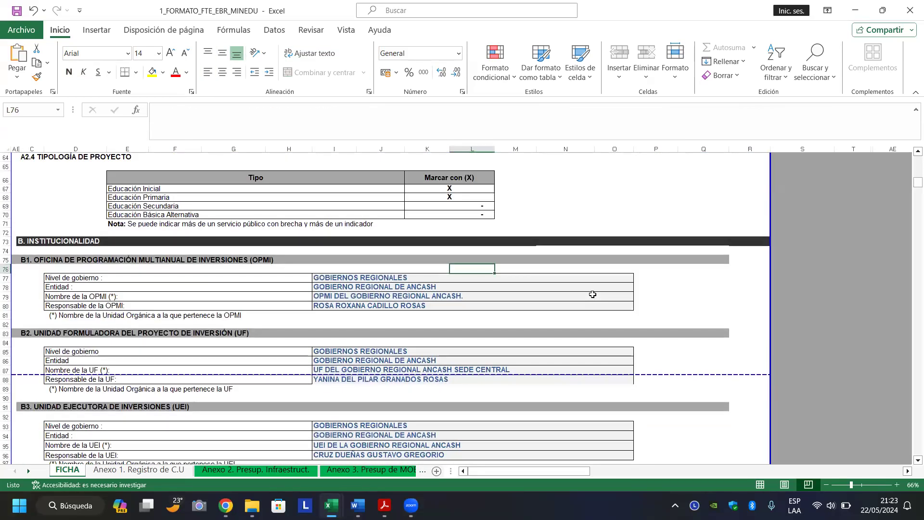
key("Page_Down")
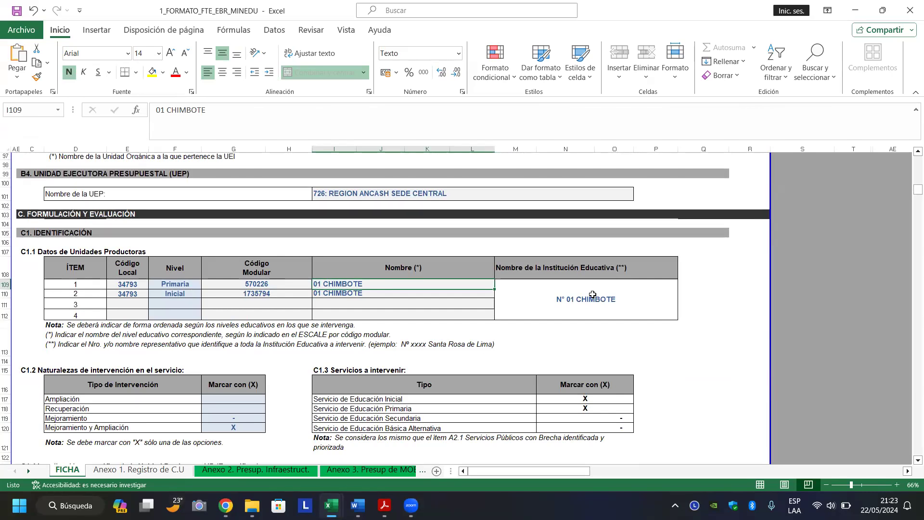
key("Page_Down")
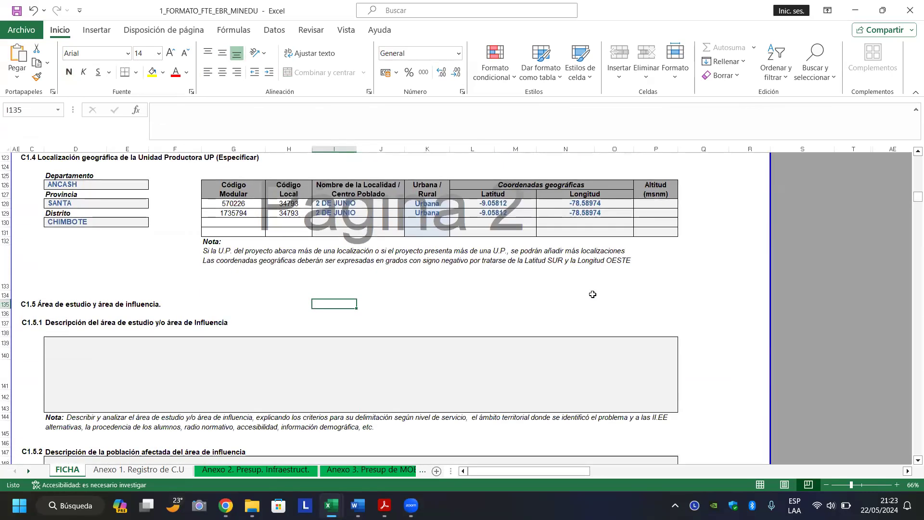
left_click(94, 365)
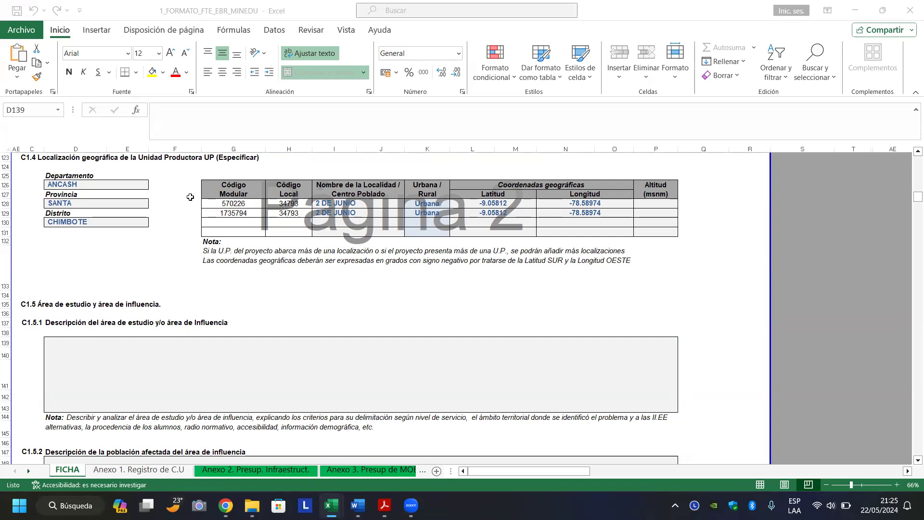
left_click(230, 367)
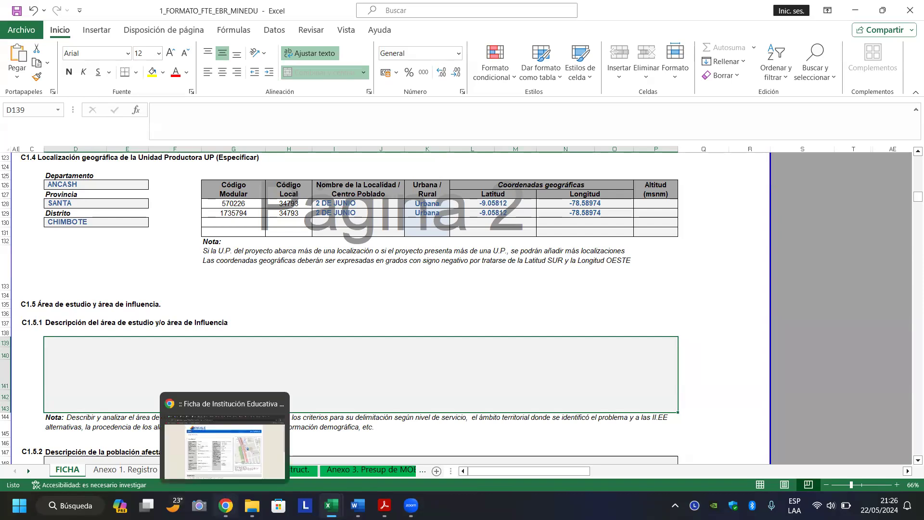
Return to Chrome and show the ESCALE tab listing Chimbote district schools.
left_click(225, 504)
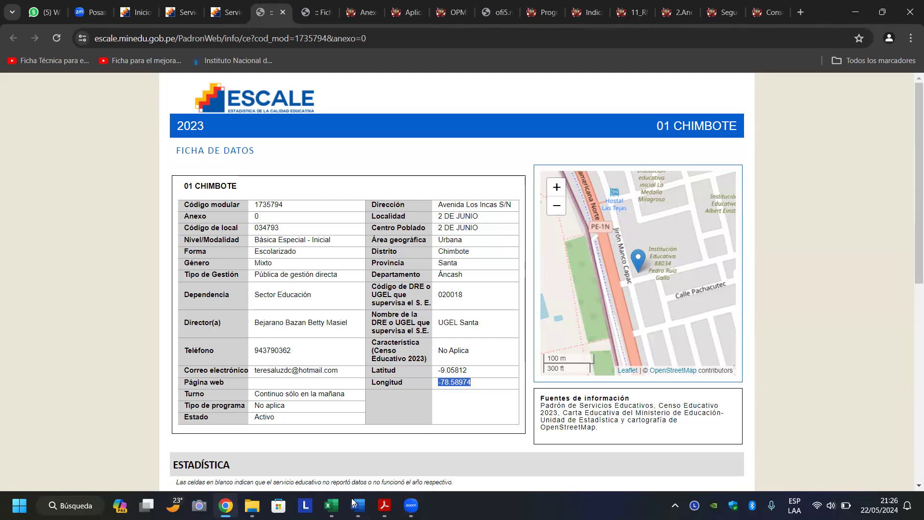
left_click(332, 505)
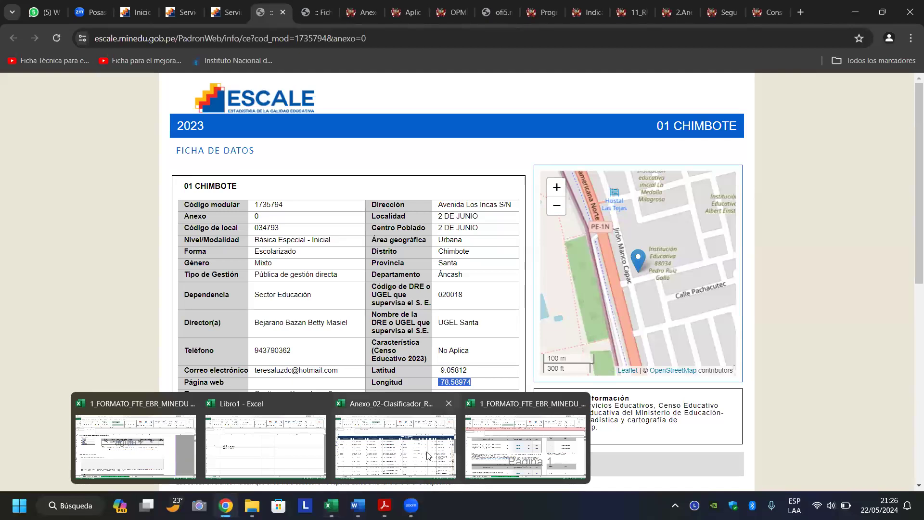
left_click(225, 13)
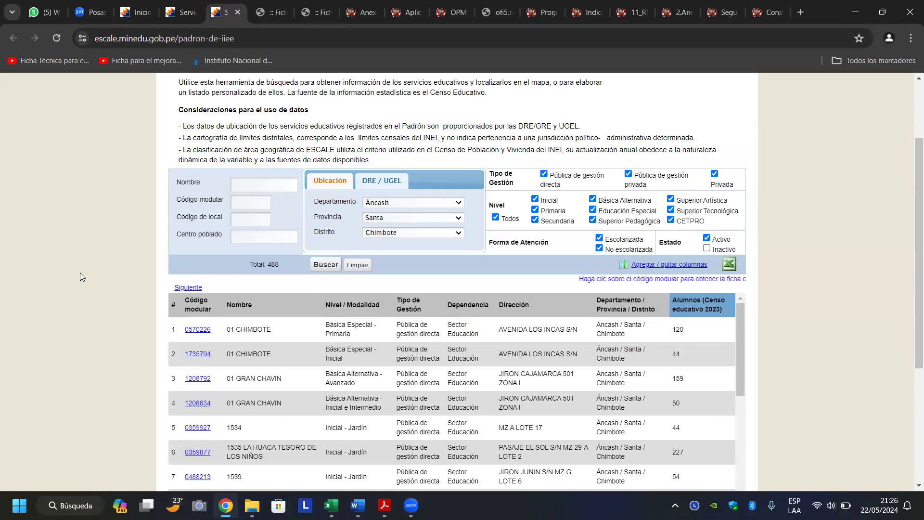
Scroll through the Chimbote school list, then bring back the 1_FORMATO_FTE_EBR_MINEDU workbook.
scroll(81, 273, "down", 1)
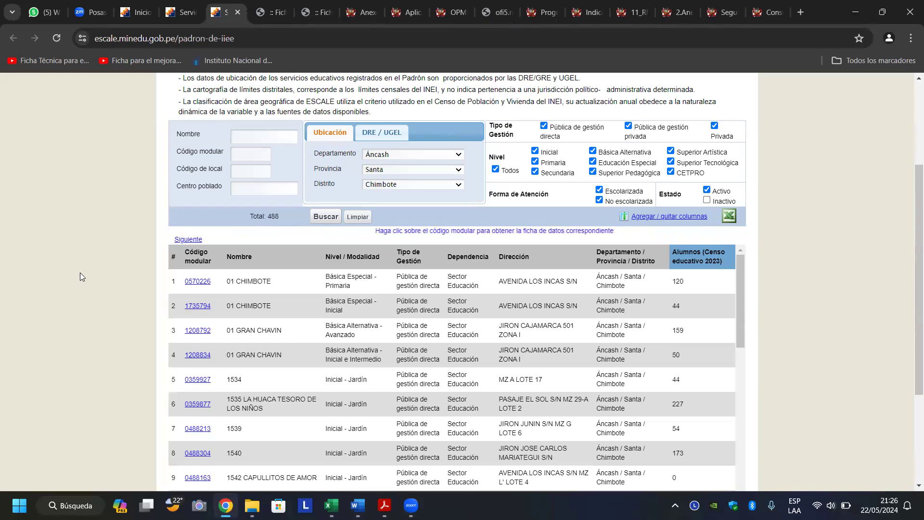
scroll(81, 273, "down", 1)
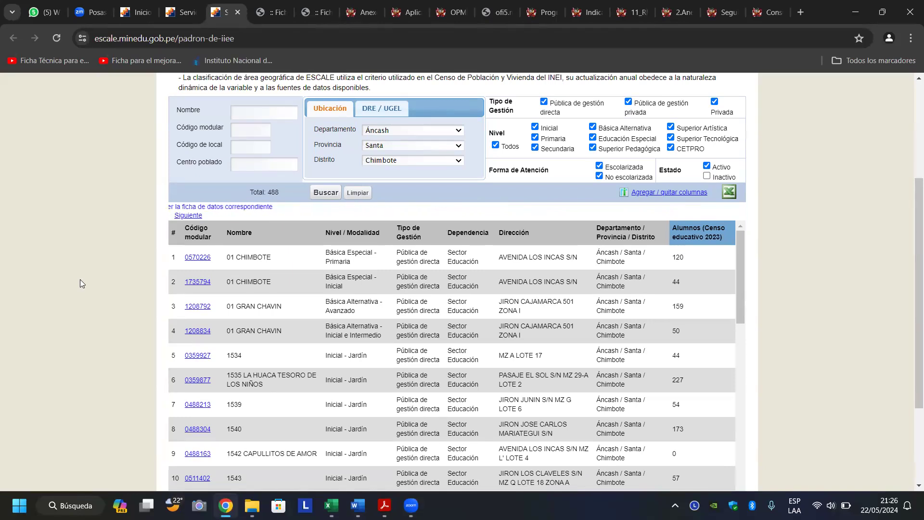
scroll(80, 279, "down", 3)
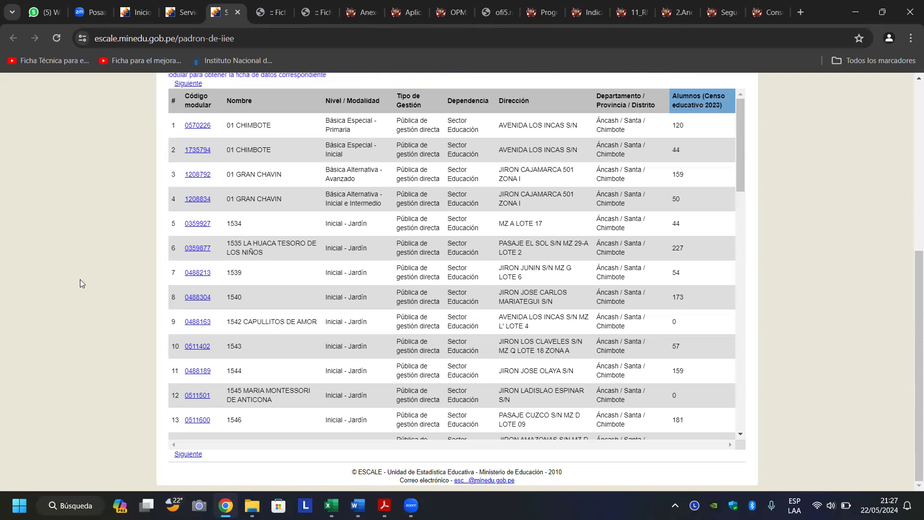
scroll(80, 280, "up", 6)
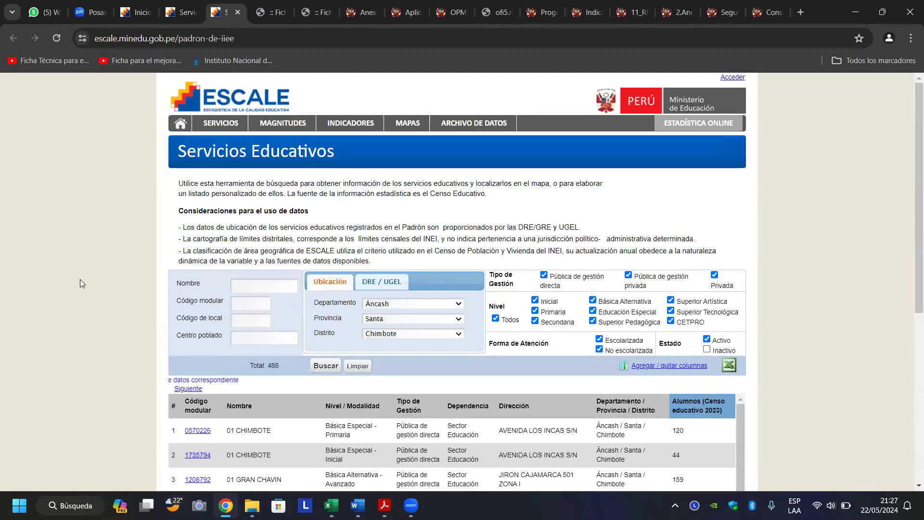
scroll(80, 280, "down", 3)
scroll(80, 280, "down", 3)
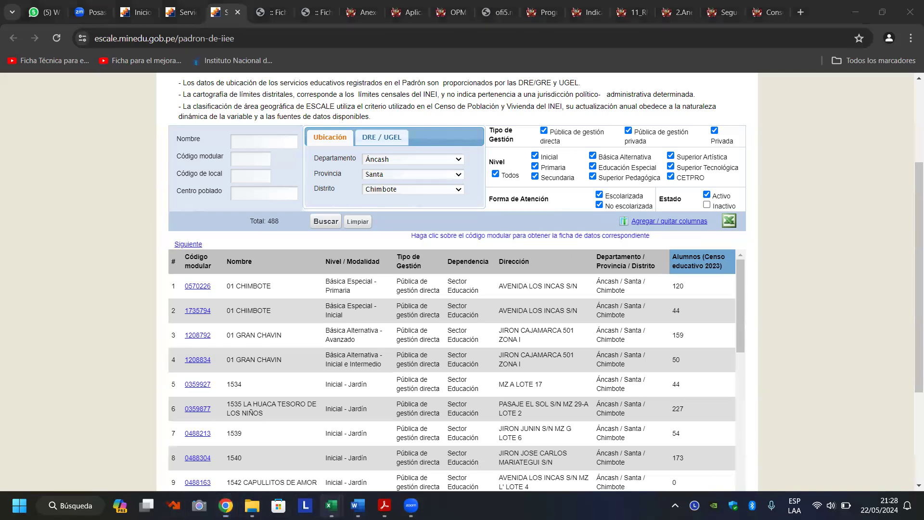
mouse_move(332, 505)
left_click(159, 420)
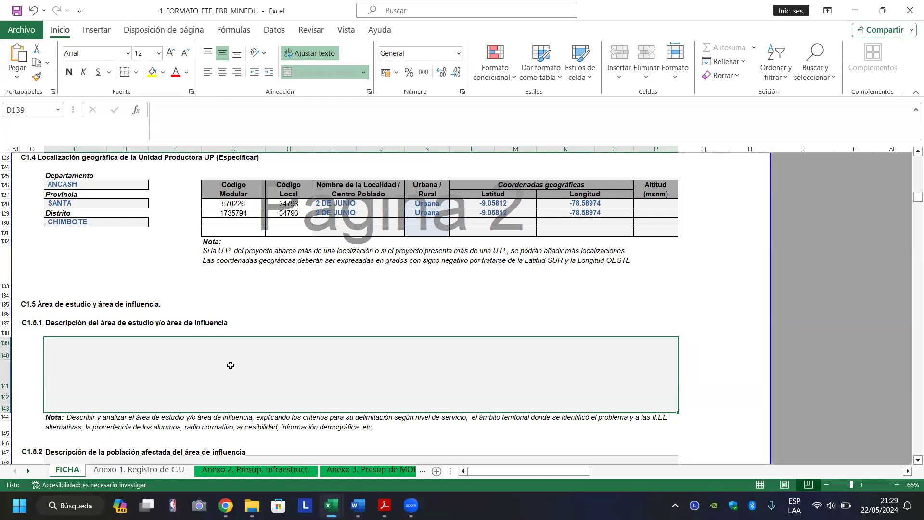
Enter 'DETALLAR EL AREA DE ESTUDIO/ INFLUENCIA' in the C1.5.1 study-area cell D139.
type("DETALLAR ")
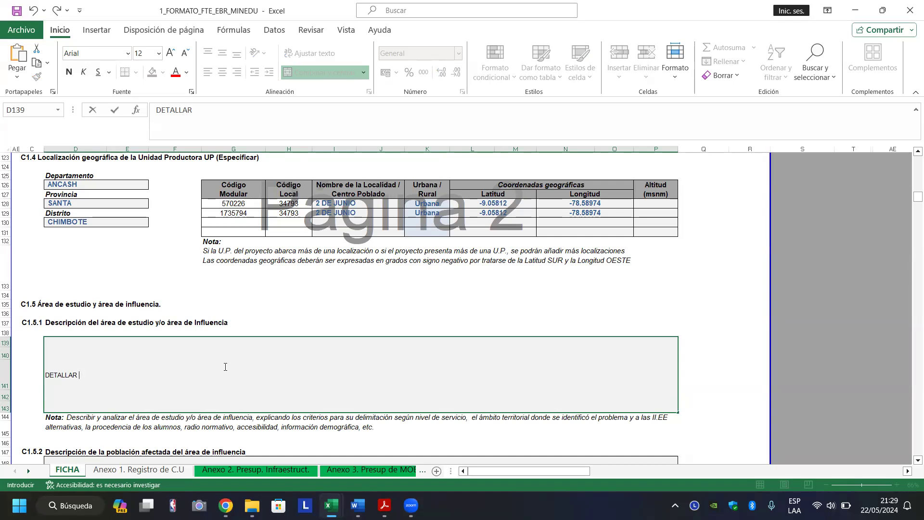
type("EL AREA DE ESTUDIO")
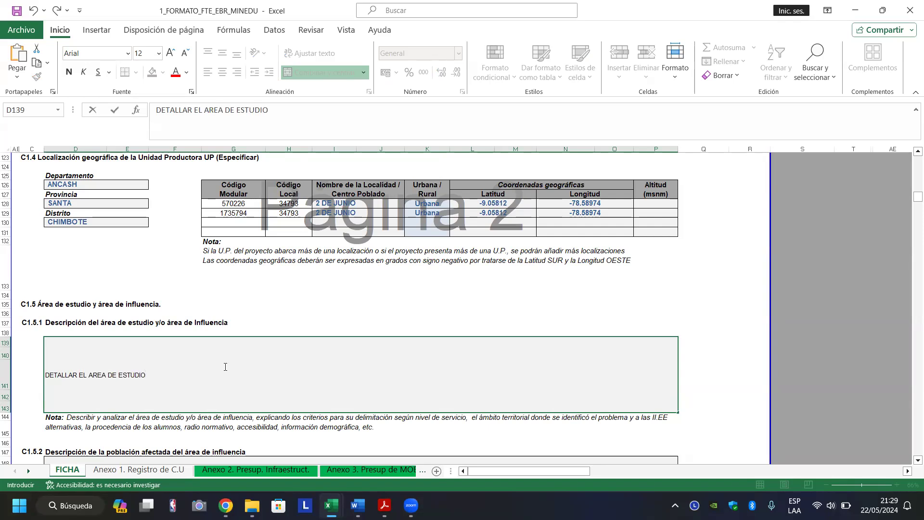
type("/ INFLUENCIA")
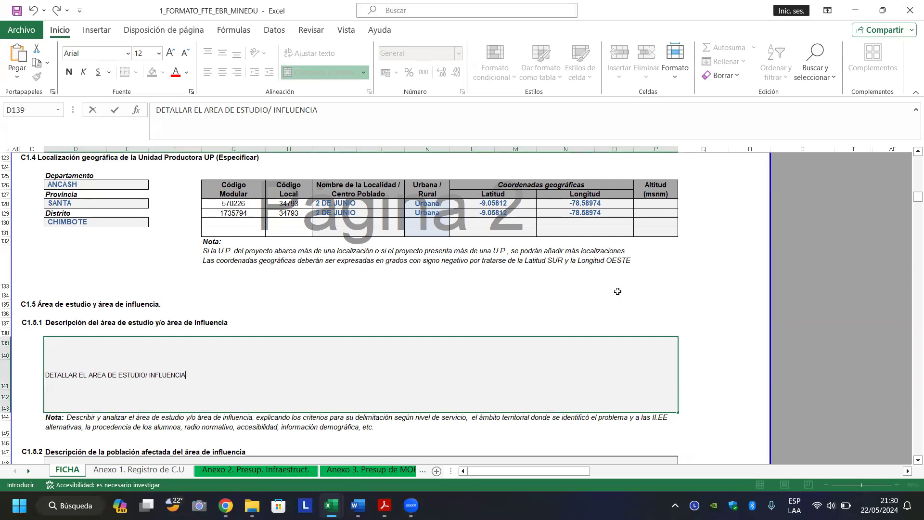
left_click_drag(618, 292, 590, 262)
scroll(597, 256, "up", 1)
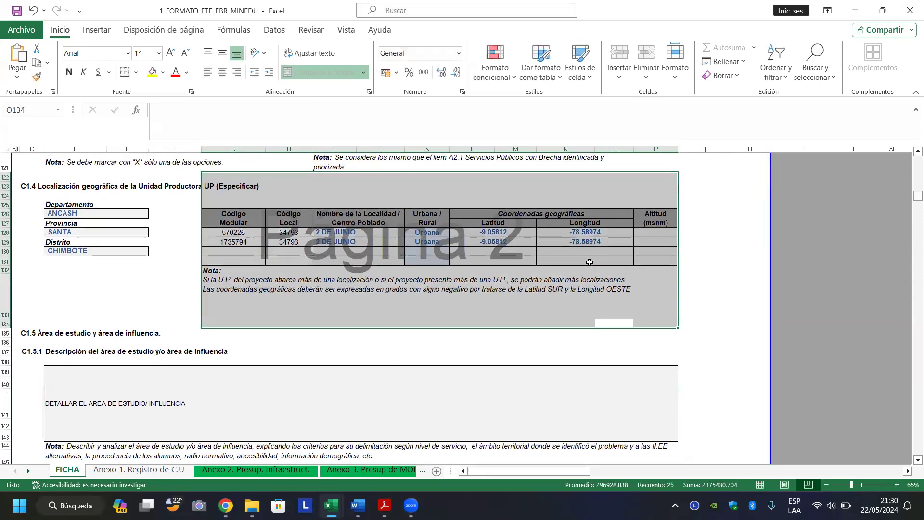
left_click(484, 388)
key("Down")
key("Down")
key("Down")
key("Down")
key("Down")
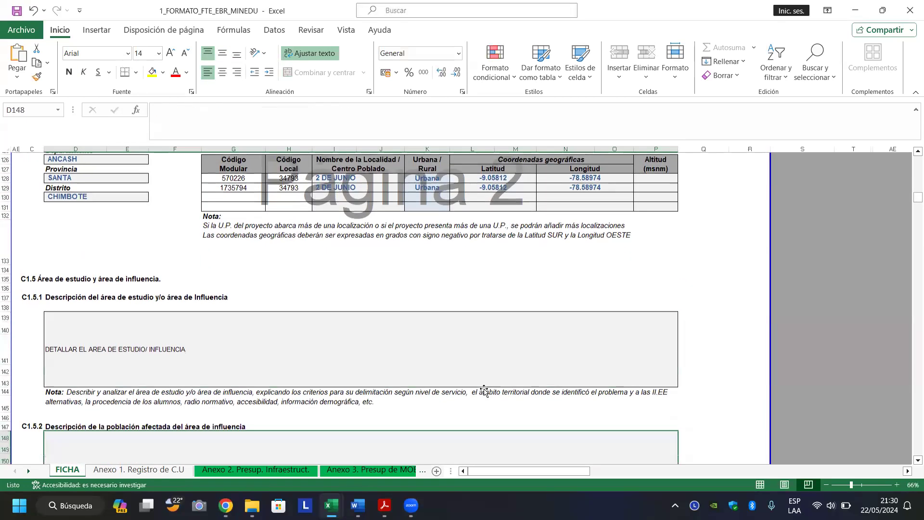
scroll(484, 389, "down", 2)
key("Up")
key("Up")
key("Up")
key("Up")
key("Up")
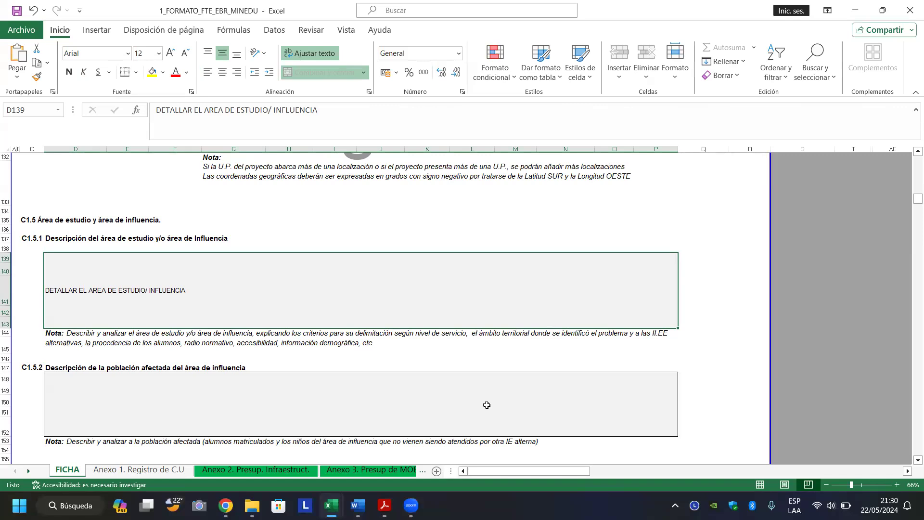
Add the line 'INDICAR LA PROCEDENCIA DE LOS ALUMNOS MATRICULADOS, TRASLADOS (ALUMNOS DE OTRAS II.EE)' to D139.
key("F2")
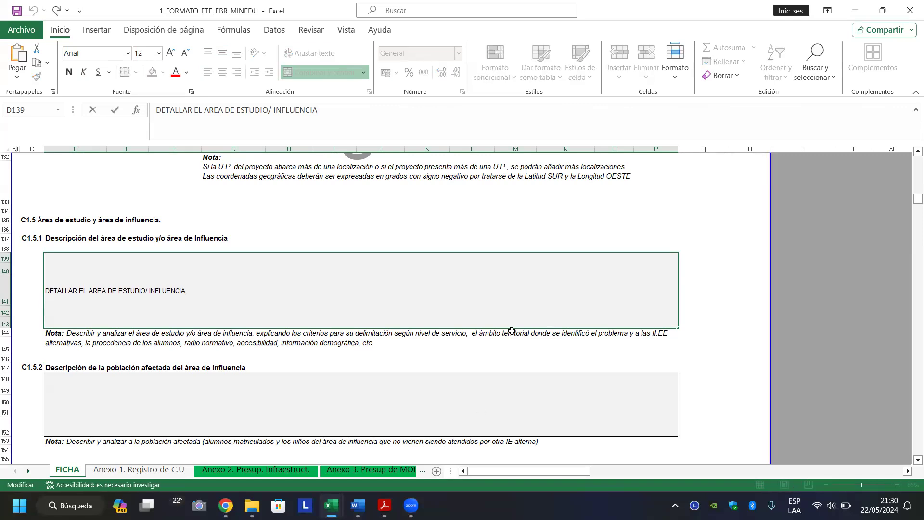
type("INDIACR")
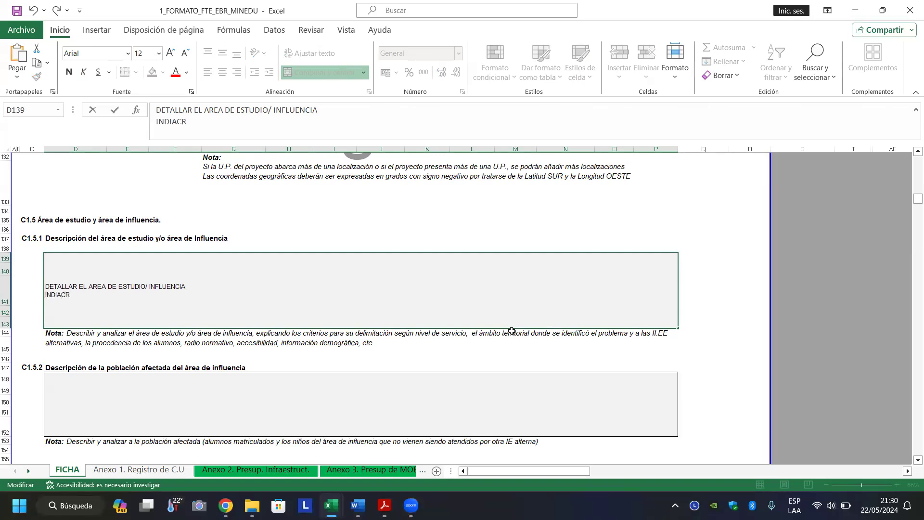
key("BackSpace")
key("BackSpace")
type("CAR LA PROC")
key("BackSpace")
type("CEDENCIA DE O")
key("BackSpace")
type("LOS ALUMNOS MATRICULADOS,")
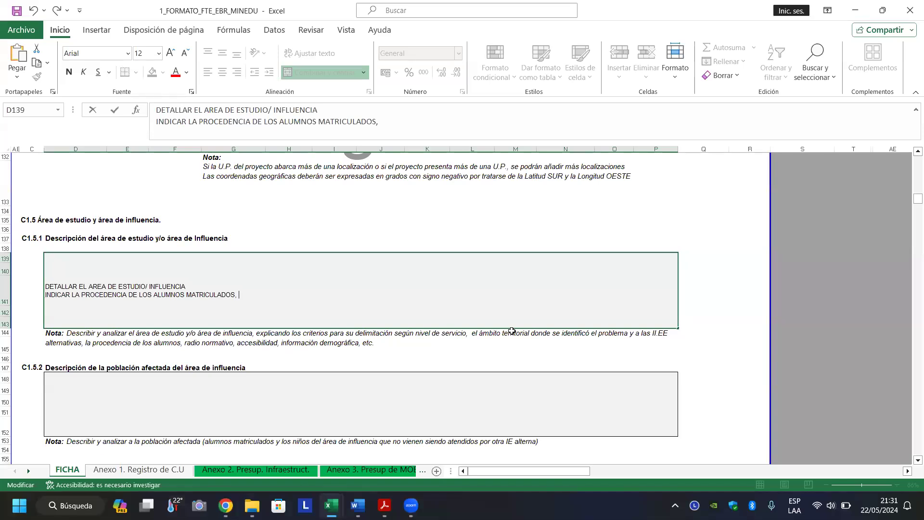
type("TRASLADOS (ALUM")
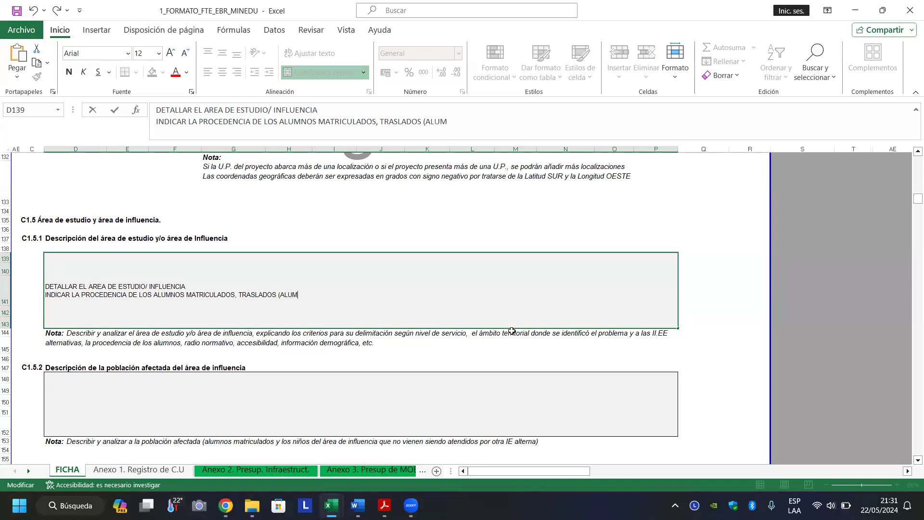
type("NOS DE OTRAS II.EE")
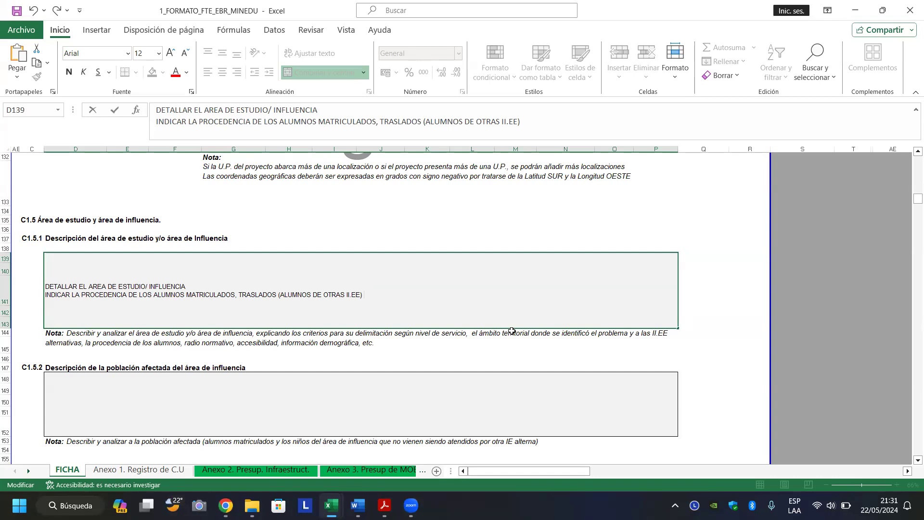
key("Page_Up")
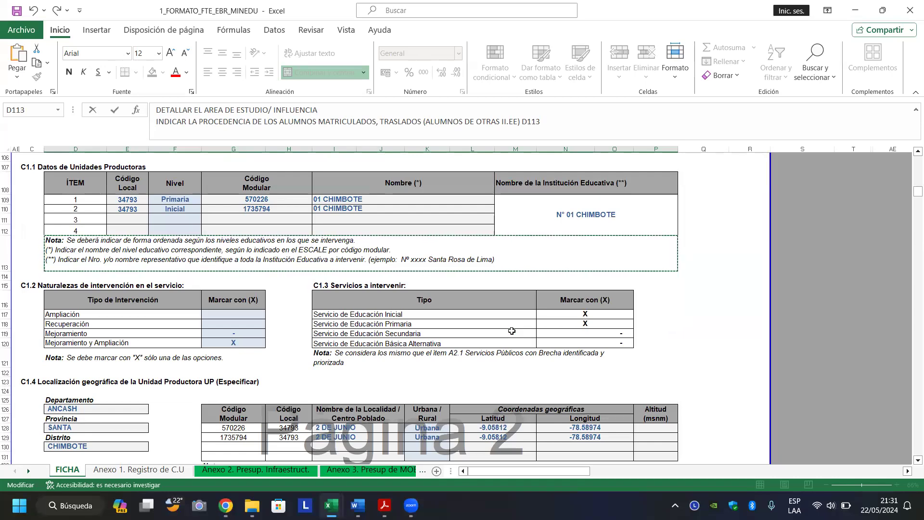
key("Page_Down")
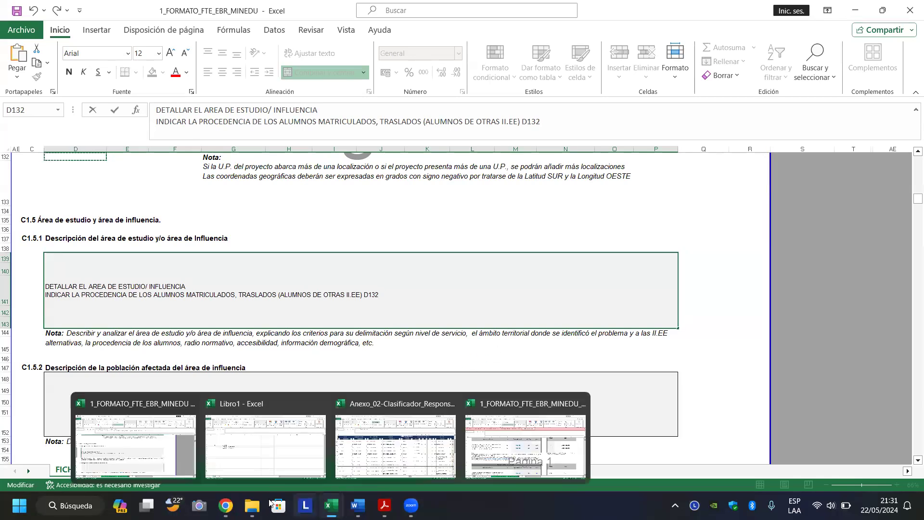
Open the 01 CHIMBOTE (1735794) ESCALE data sheet and scroll down to its statistics tables.
left_click(225, 506)
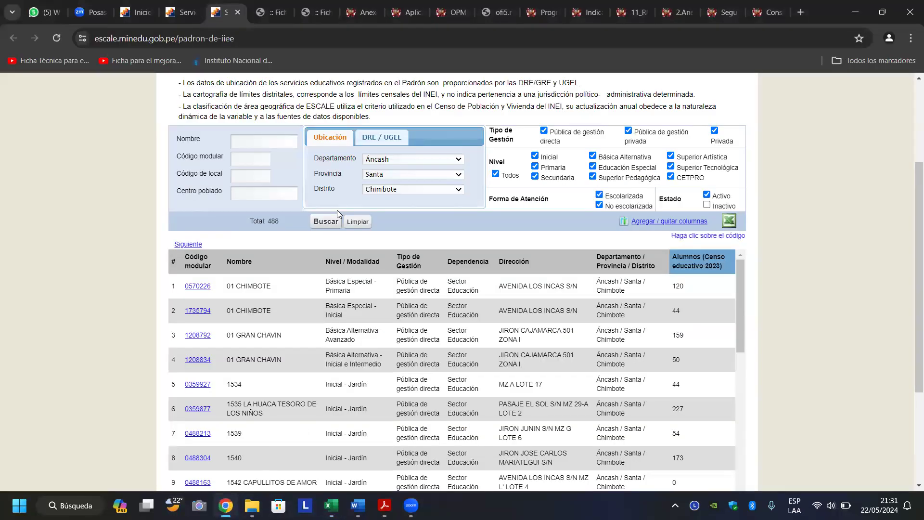
left_click(270, 10)
left_click(69, 318)
scroll(70, 319, "down", 4)
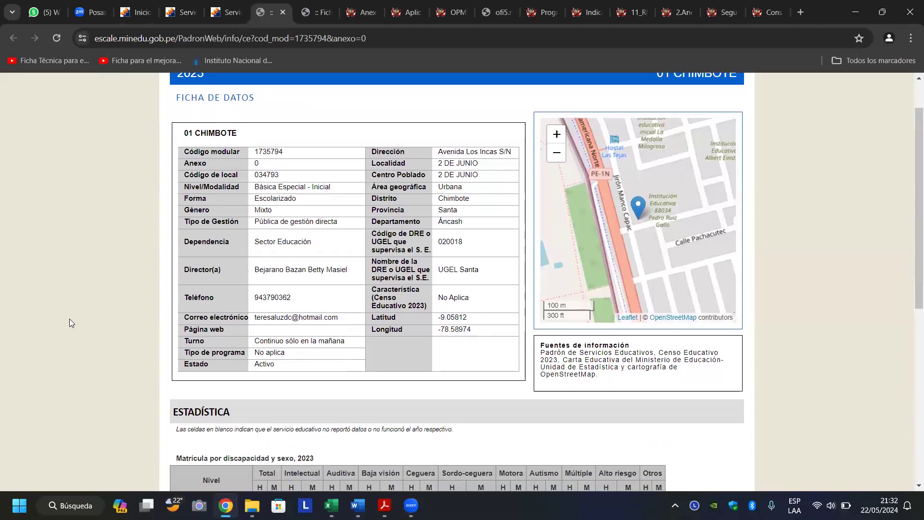
scroll(69, 319, "down", 1)
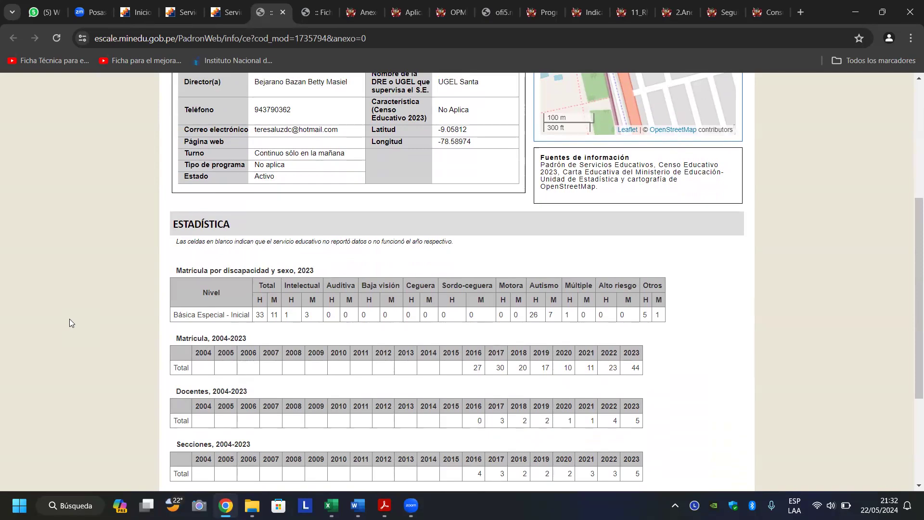
scroll(69, 318, "down", 1)
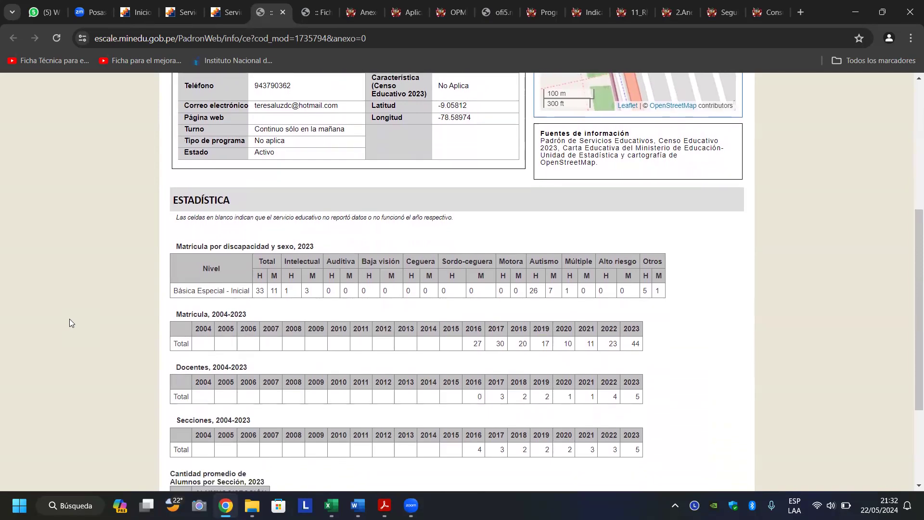
scroll(69, 319, "down", 3)
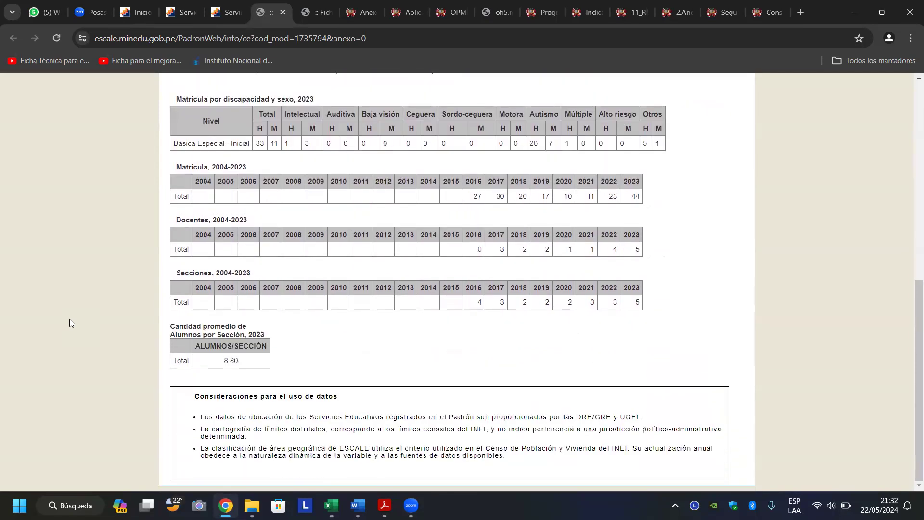
scroll(69, 319, "up", 3)
scroll(69, 318, "down", 2)
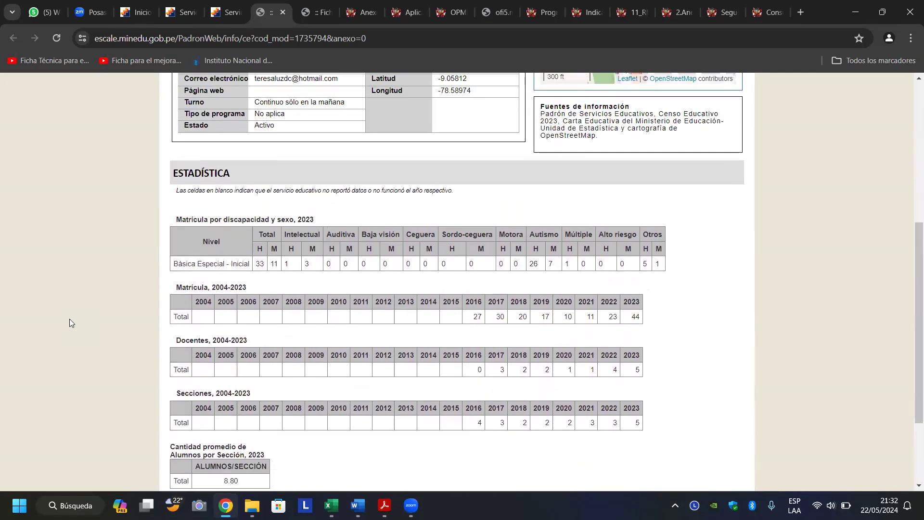
scroll(69, 319, "up", 1)
scroll(69, 319, "up", 3)
scroll(69, 319, "down", 1)
scroll(69, 319, "down", 2)
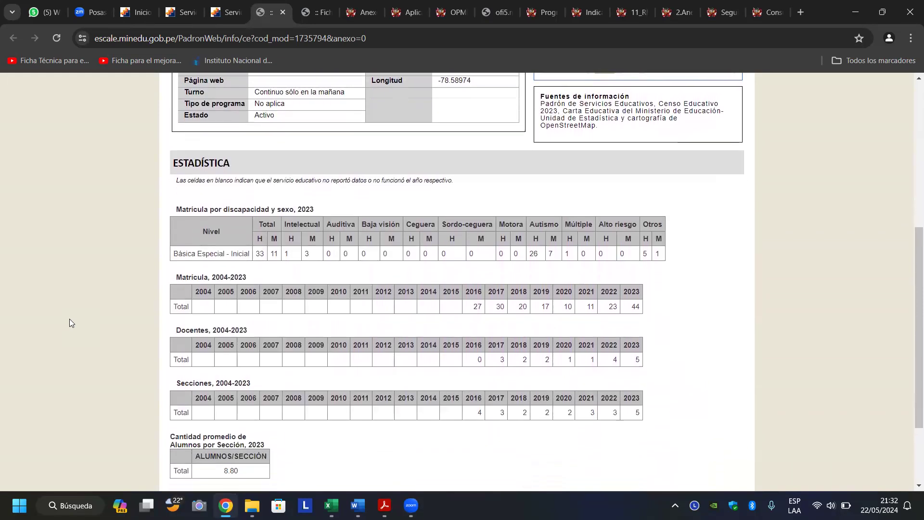
scroll(69, 319, "up", 2)
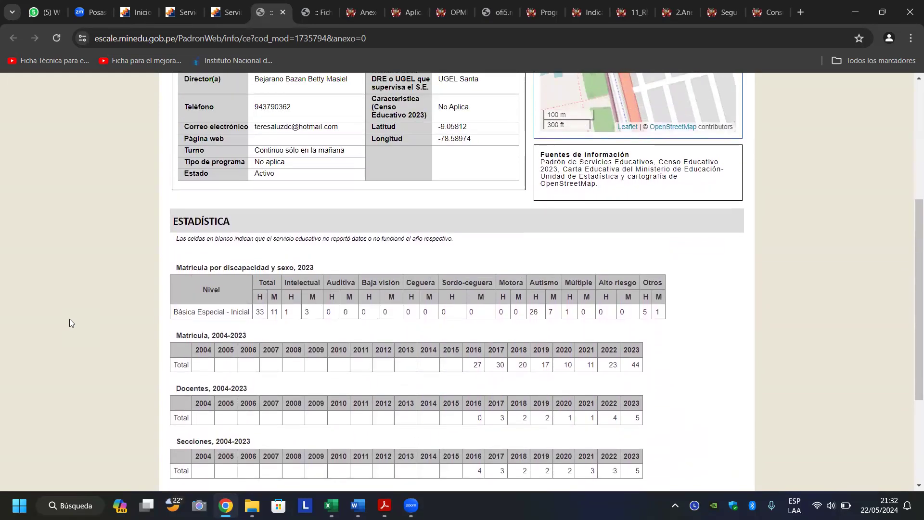
scroll(70, 318, "down", 1)
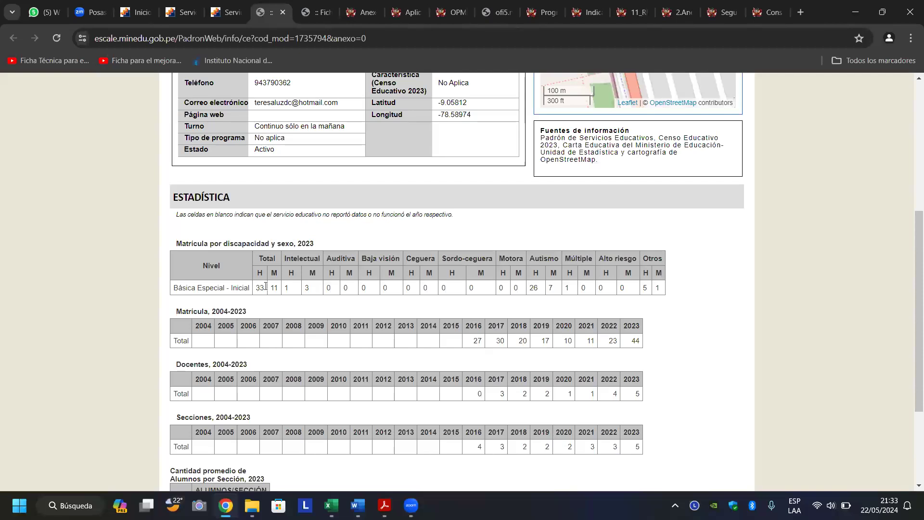
Highlight the 2023 male enrolment of 33 and the yearly enrolment totals for 2016–2023.
left_click_drag(254, 289, 292, 294)
left_click(292, 294)
scroll(474, 350, "up", 2)
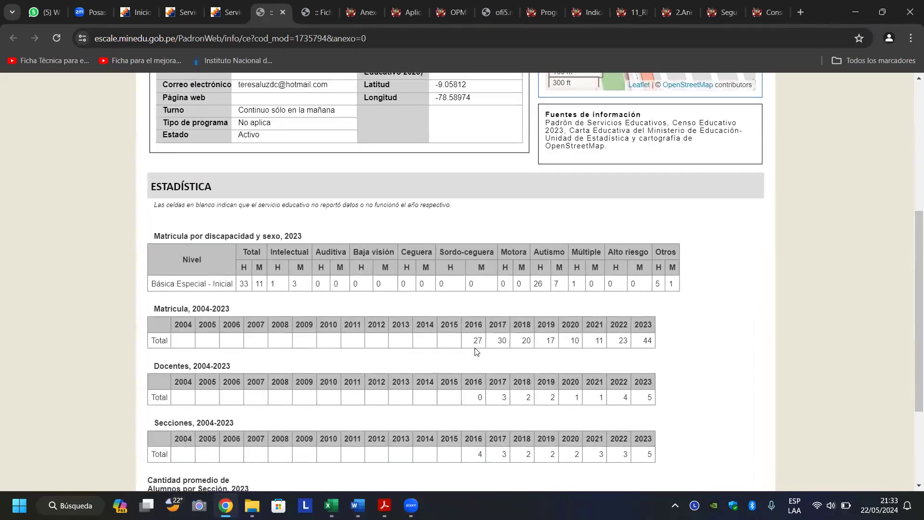
left_click_drag(475, 339, 665, 345)
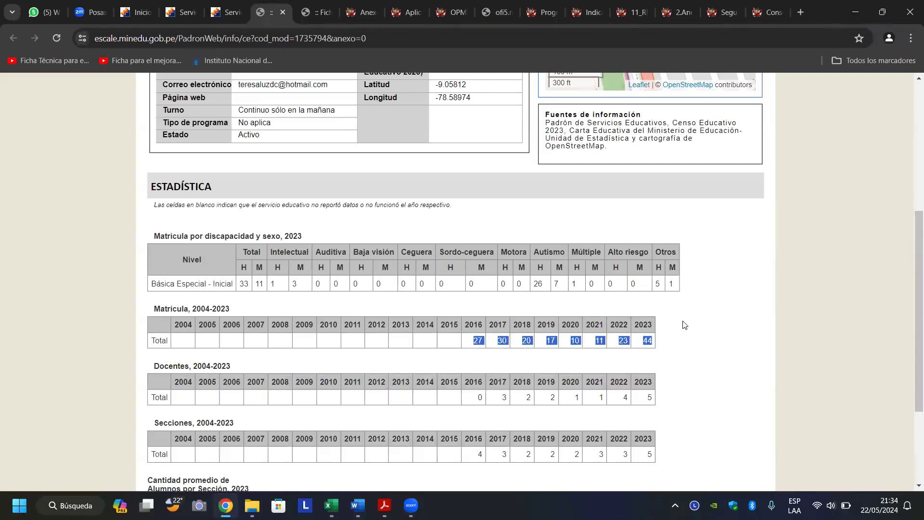
left_click(672, 328)
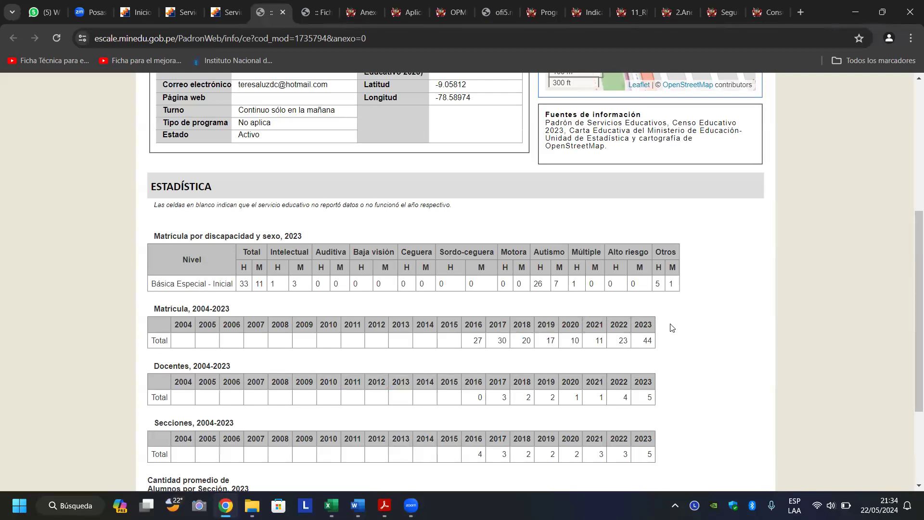
scroll(672, 327, "up", 3, "ctrl")
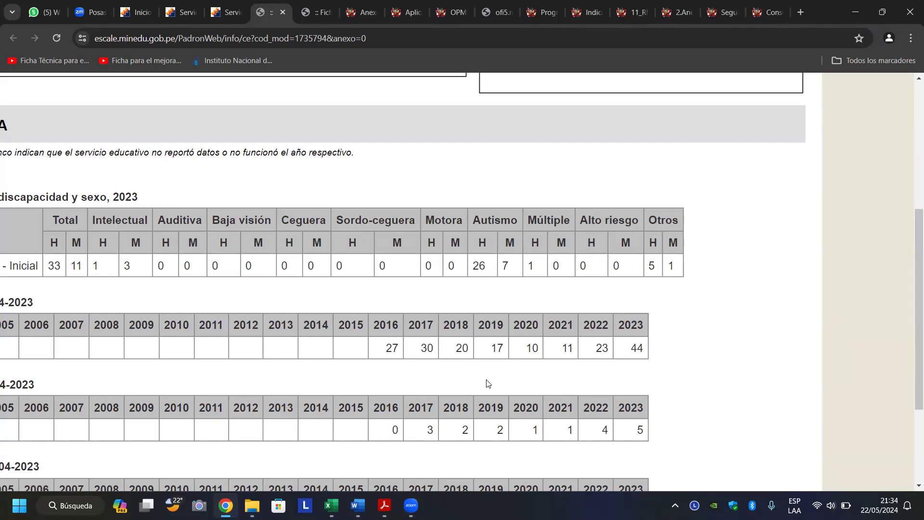
scroll(489, 383, "left", 6)
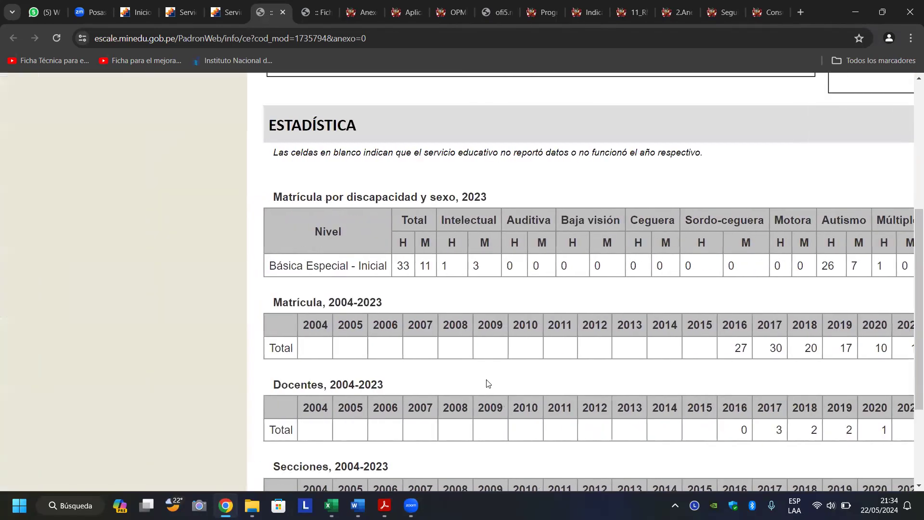
scroll(489, 384, "right", 3)
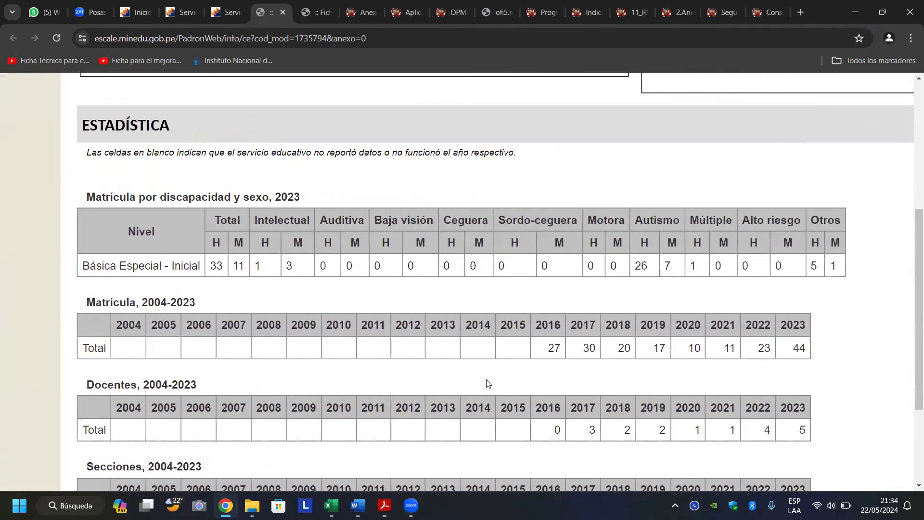
scroll(489, 384, "down", 2)
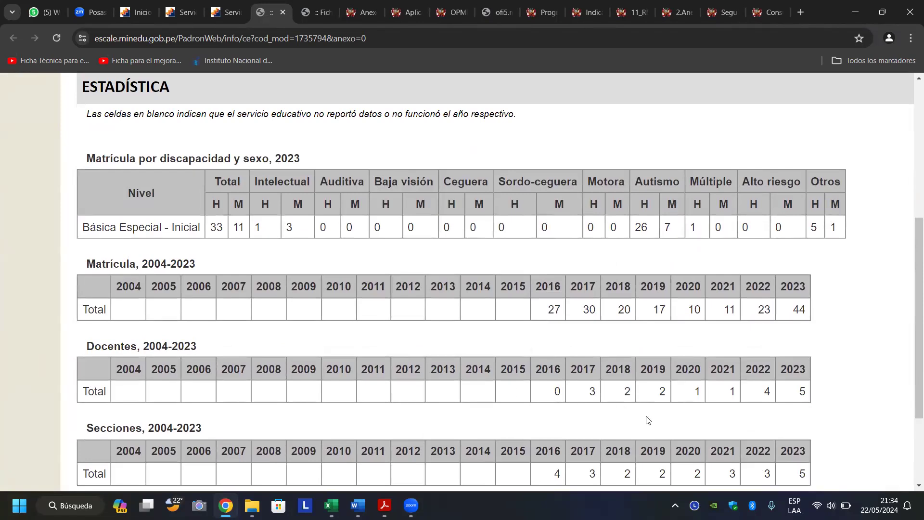
scroll(646, 420, "up", 2)
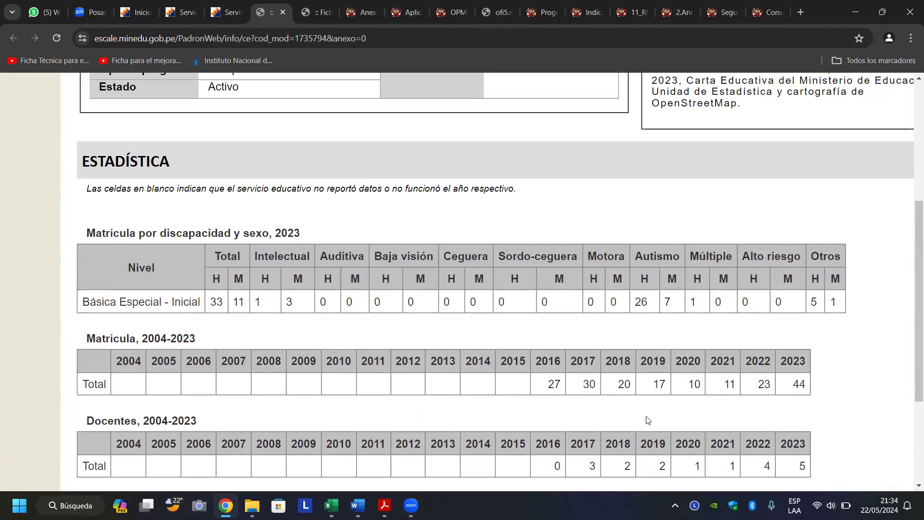
scroll(646, 420, "down", 5)
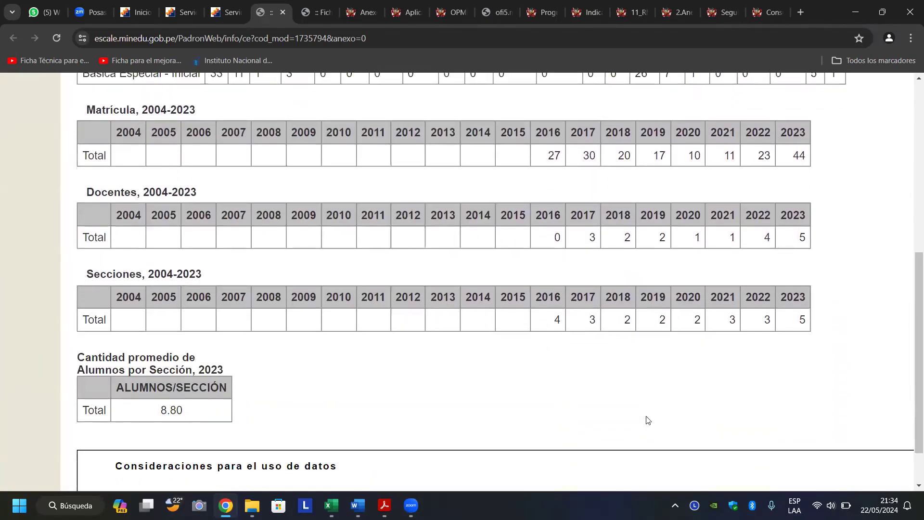
scroll(646, 421, "up", 1)
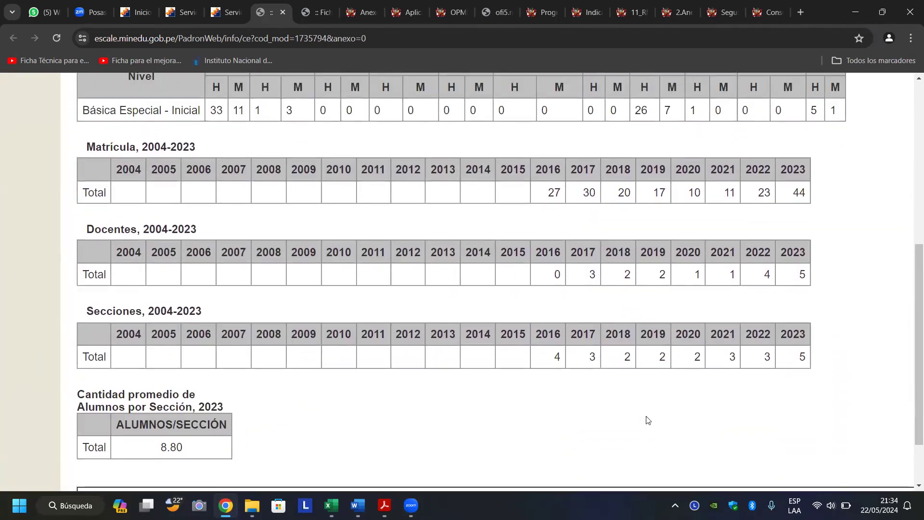
scroll(646, 420, "up", 1)
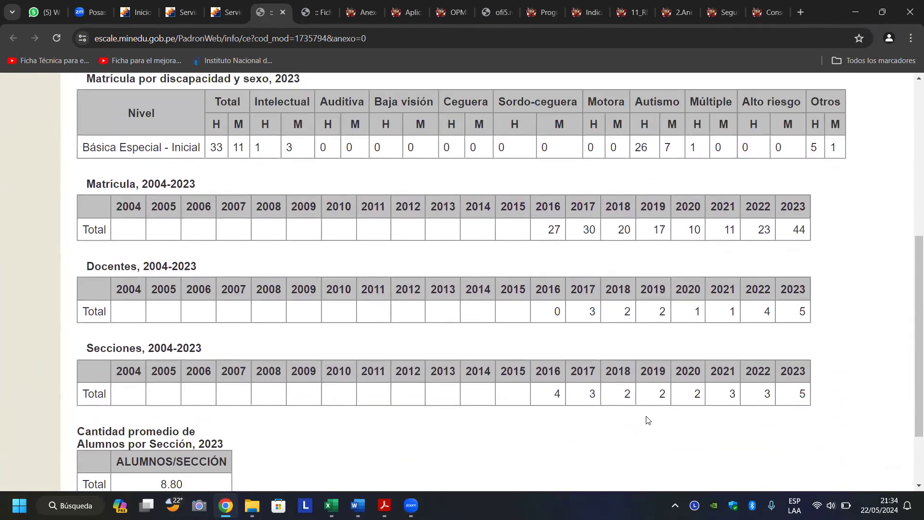
scroll(648, 421, "up", 1)
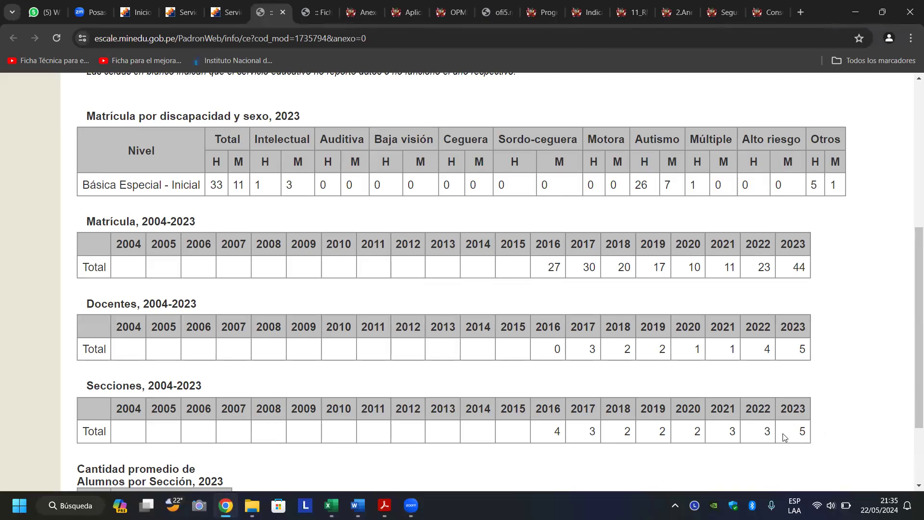
left_click_drag(801, 432, 807, 438)
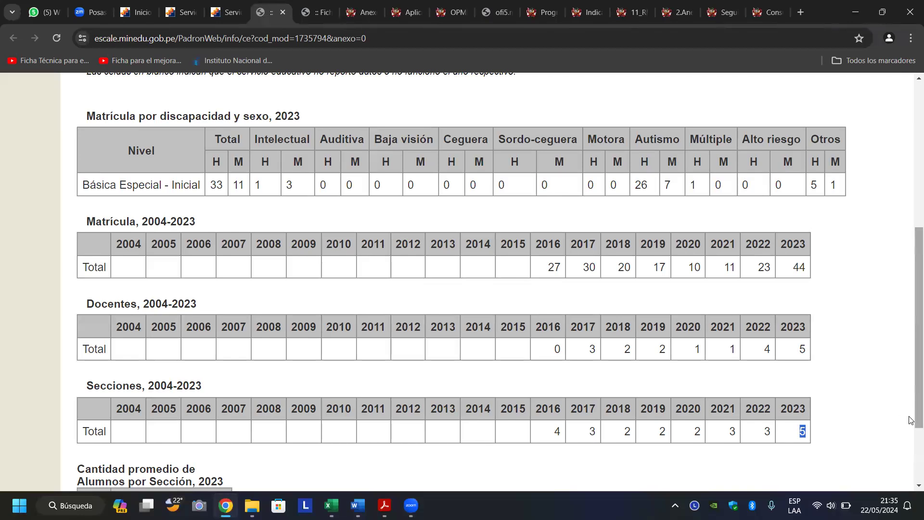
left_click_drag(912, 418, 911, 422)
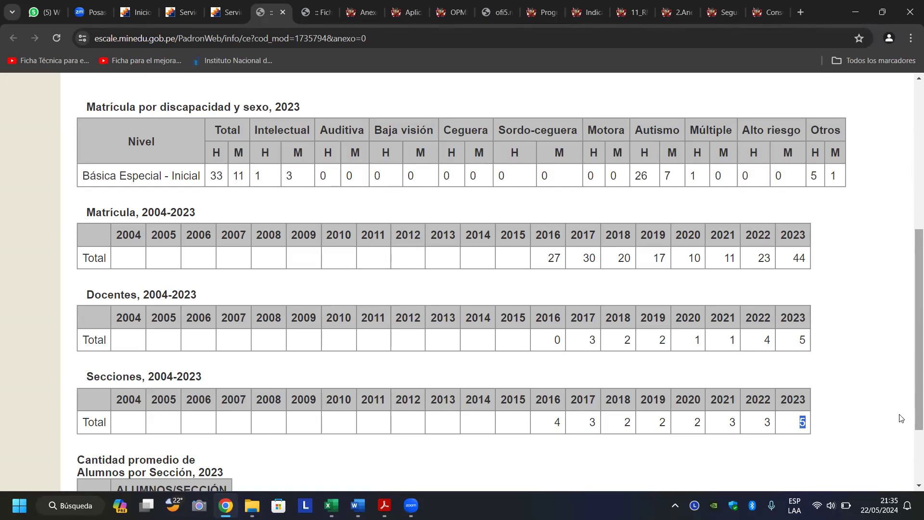
left_click(796, 425)
left_click_drag(912, 406, 912, 450)
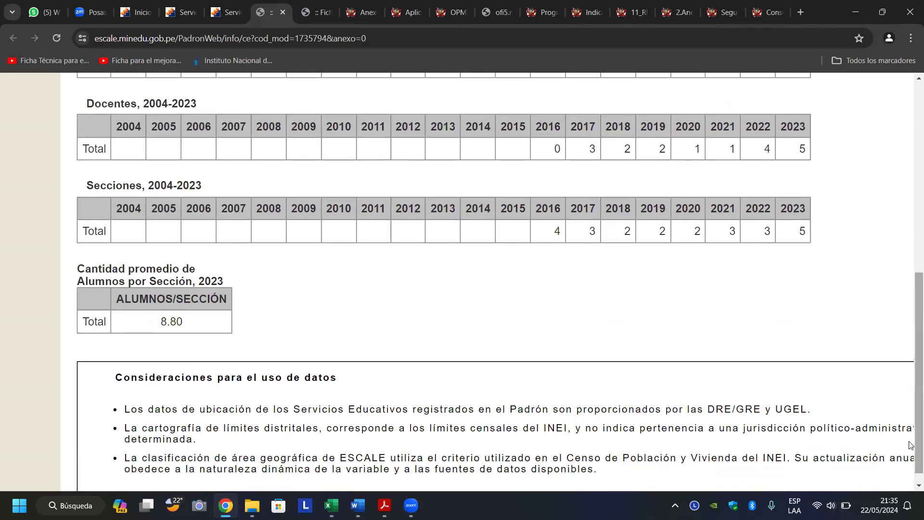
scroll(911, 450, "down", 1)
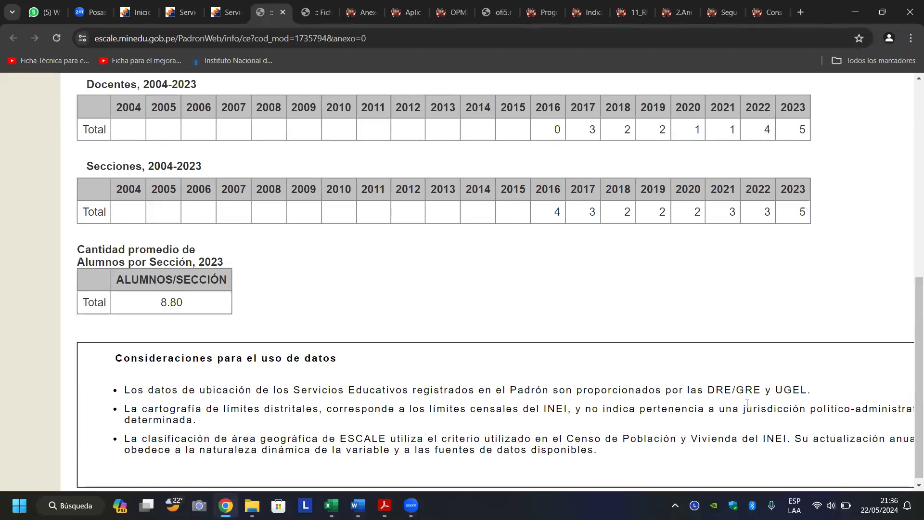
scroll(747, 404, "down", 1)
scroll(747, 404, "up", 2)
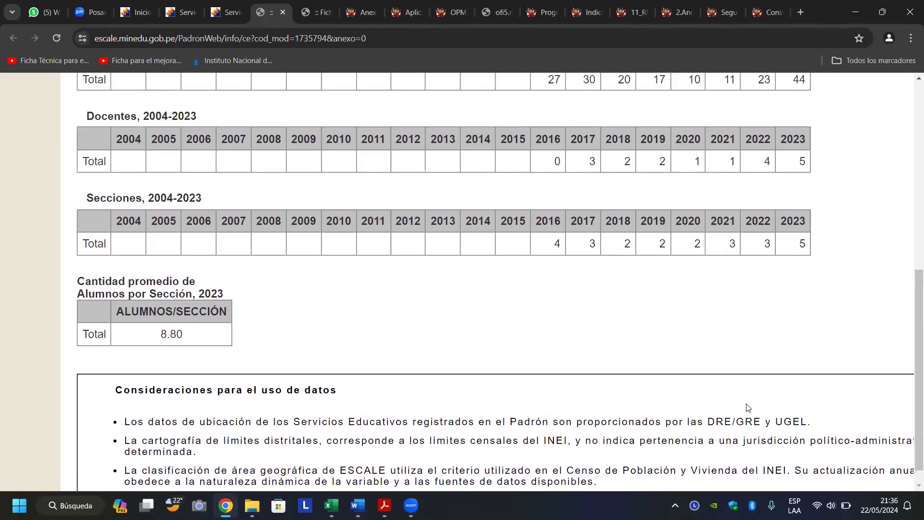
scroll(747, 406, "down", 1)
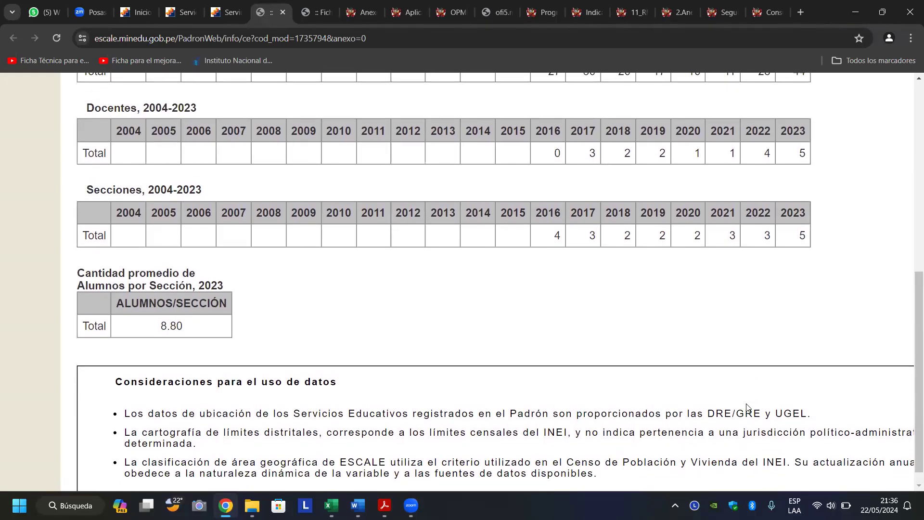
scroll(746, 407, "down", 1)
scroll(747, 407, "up", 2)
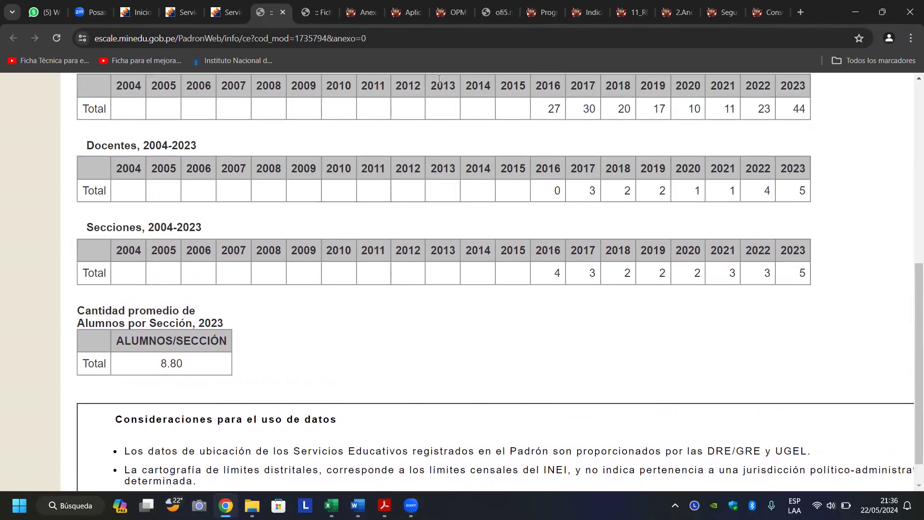
Switch to the 01 CHIMBOTE sheet for code 0570226 and scroll to its statistics.
left_click(311, 12)
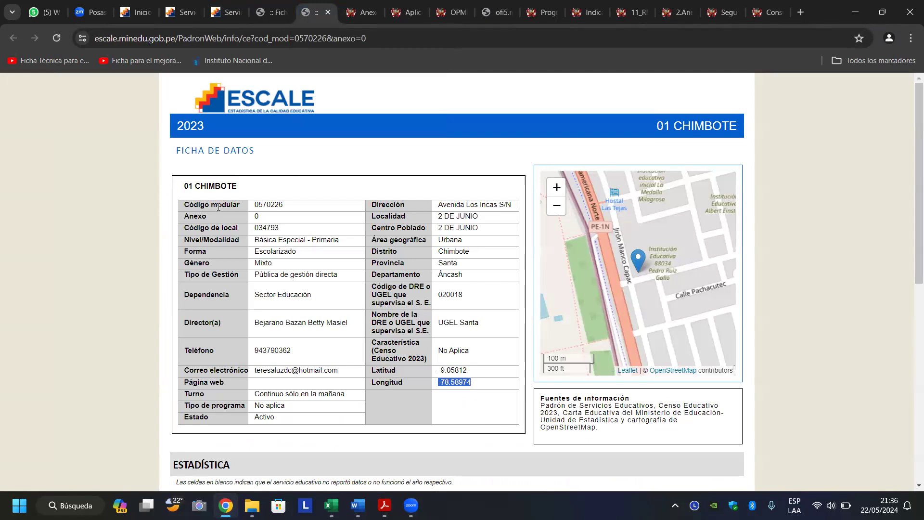
left_click(99, 246)
scroll(99, 247, "down", 2)
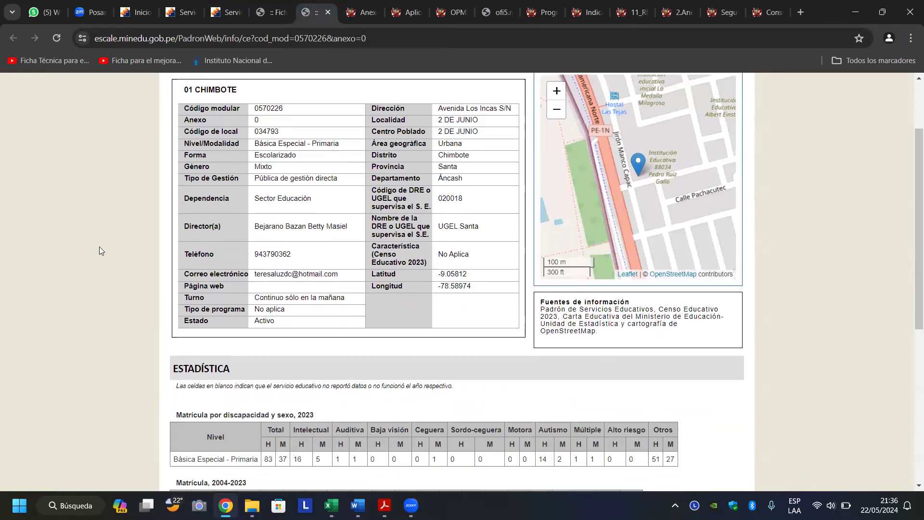
scroll(99, 247, "down", 4)
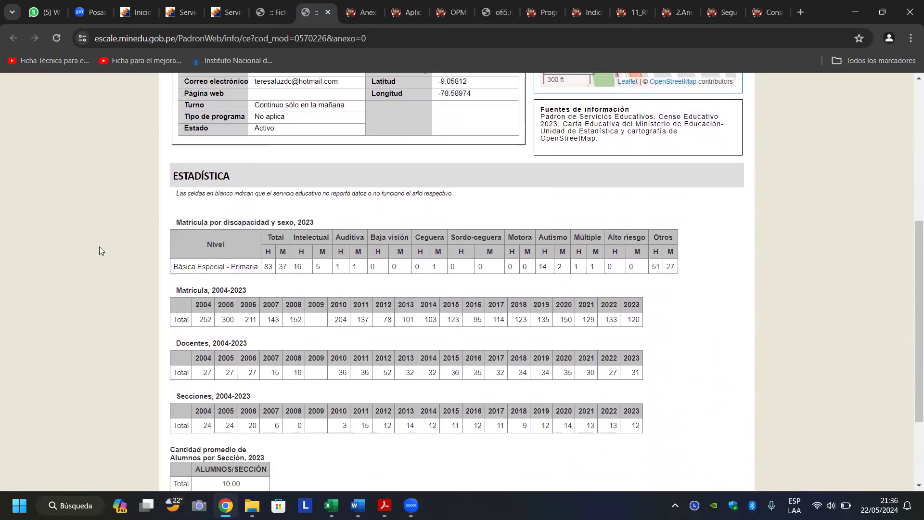
scroll(99, 250, "down", 1)
scroll(100, 250, "up", 1)
scroll(99, 251, "down", 2)
scroll(99, 250, "up", 1)
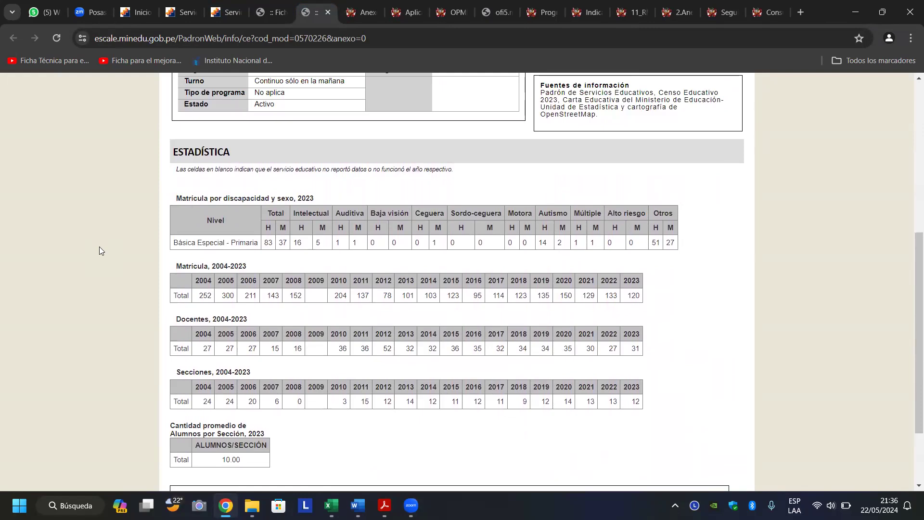
Highlight the 2023 enrolment totals 83 and 37 and the 12 sections, then scroll back up.
double_click(269, 243)
left_click_drag(282, 244, 287, 246)
left_click(629, 354)
left_click_drag(632, 401, 651, 401)
left_click(652, 402)
scroll(614, 376, "down", 2)
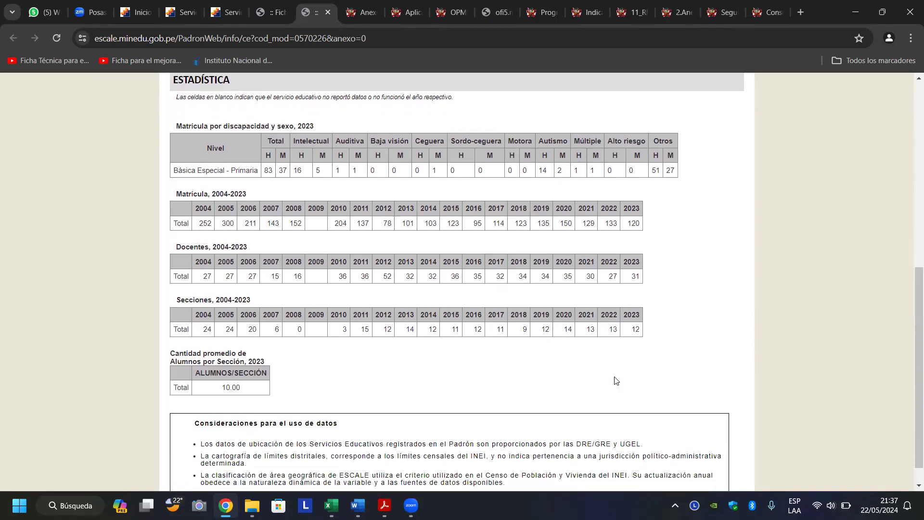
scroll(615, 380, "down", 1)
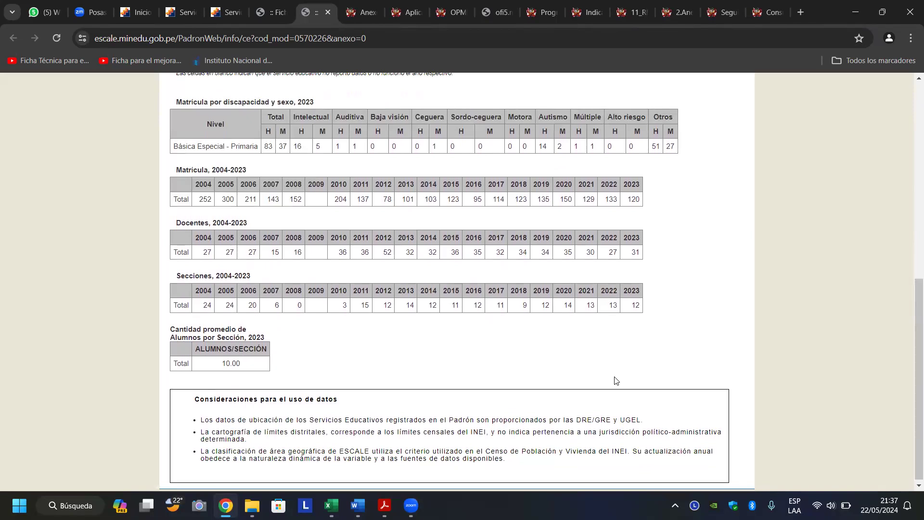
scroll(617, 380, "down", 1)
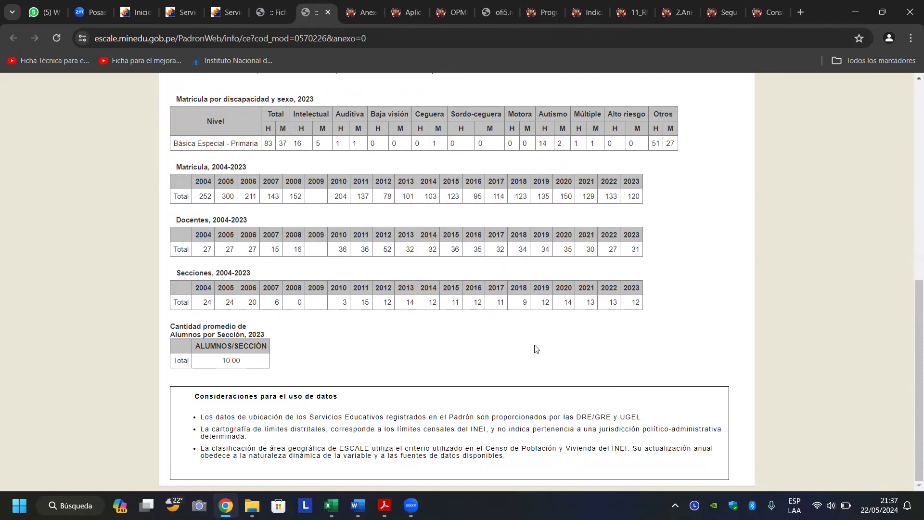
scroll(536, 349, "up", 8)
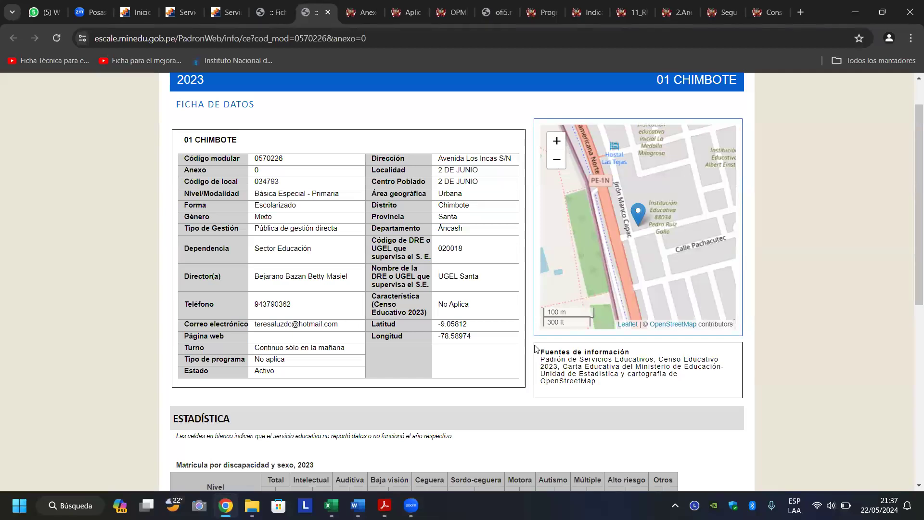
scroll(536, 349, "up", 1)
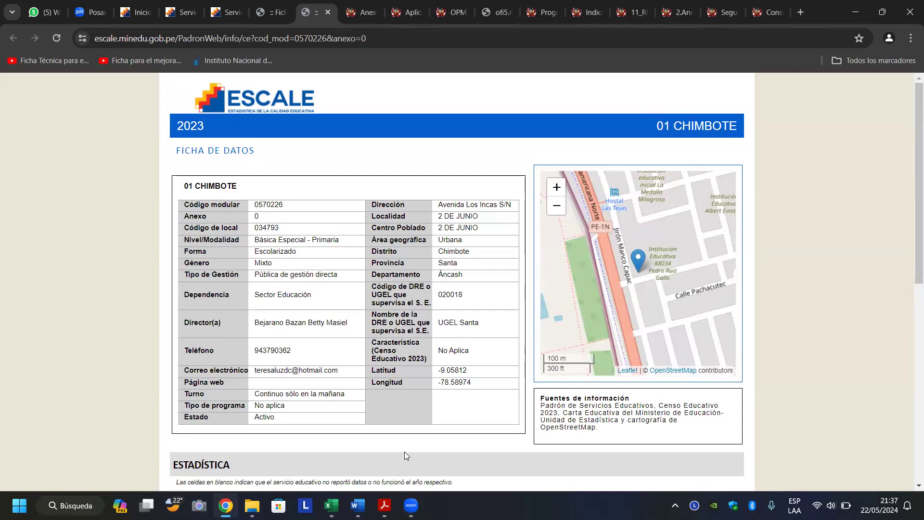
mouse_move(358, 506)
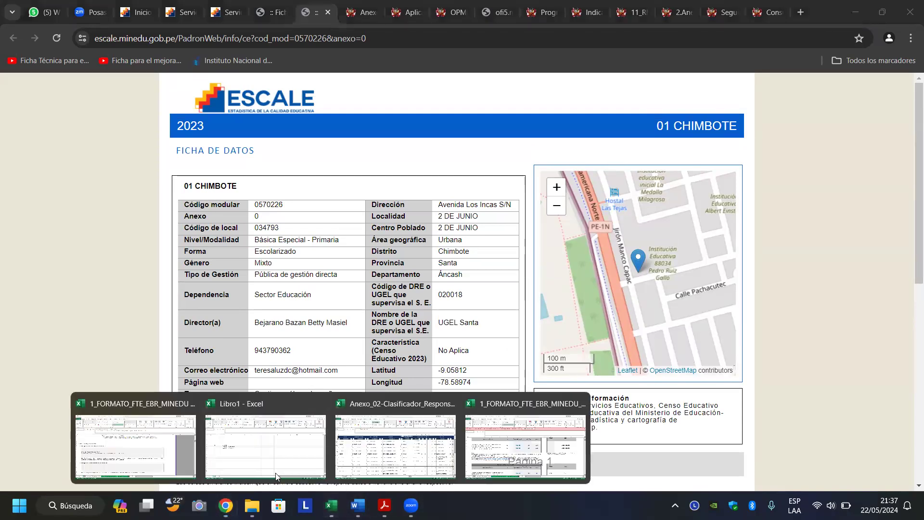
Return to the FORMATO workbook and select cell D148 in the C1.5.2 population box.
left_click(148, 436)
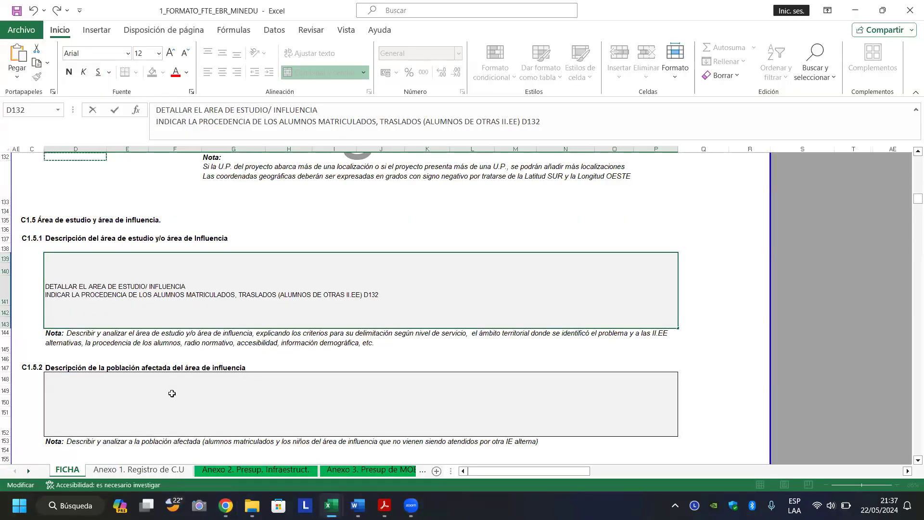
left_click(172, 394)
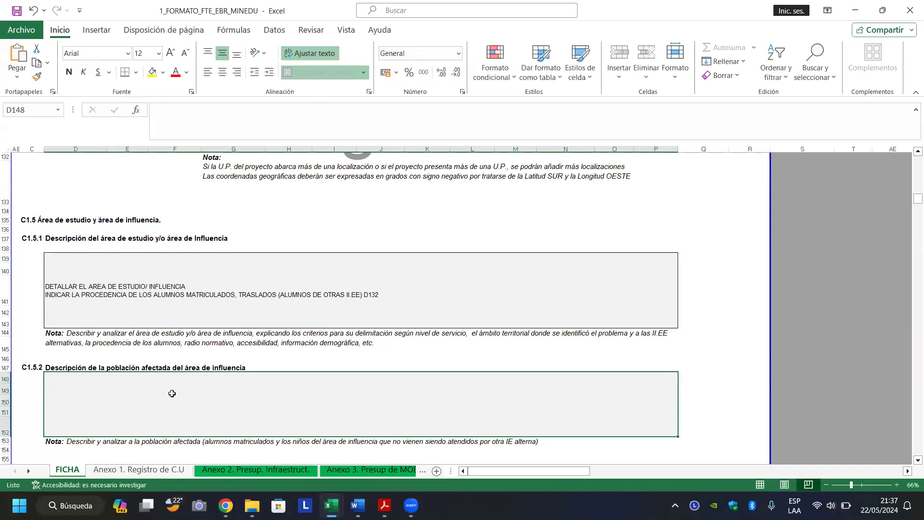
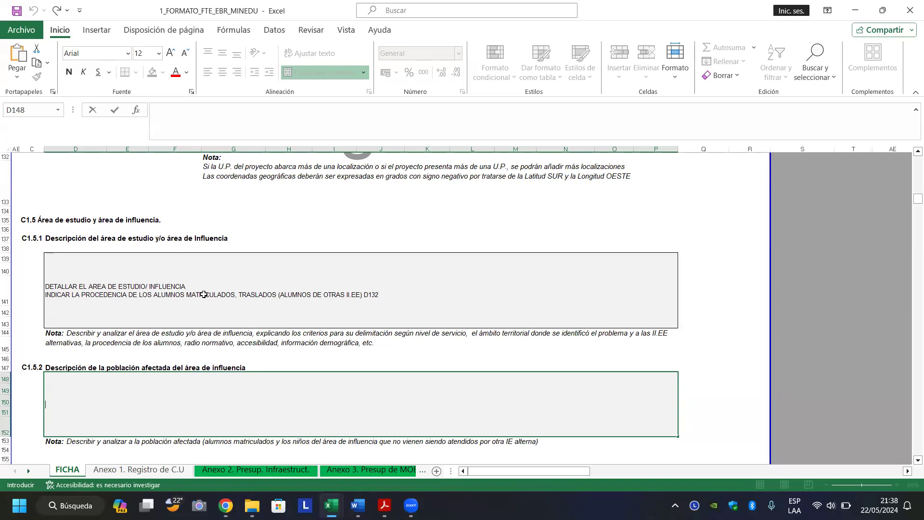
Type 'DIAGNOSTICO: IDENTIFICAR, CARACTERIZAR Y ANALIZAR A LA POBLACIÓN, CARACTERISTICAS SOCIOECONÓMICO, DEMOGRAFICAS, SOCIALES Y CULTURALES..' under C1.5.2.
type("DIAGNOSTICO:")
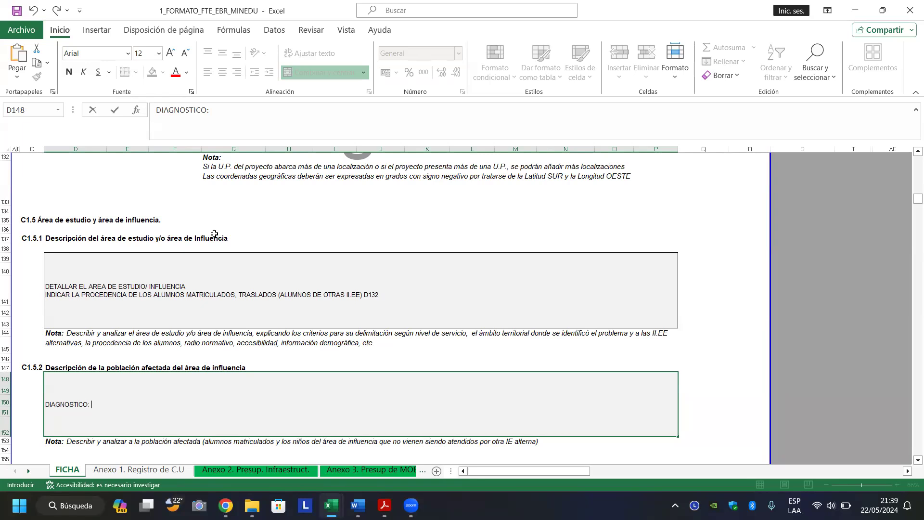
type("IDENTIFICAR, CARACTERIZAR")
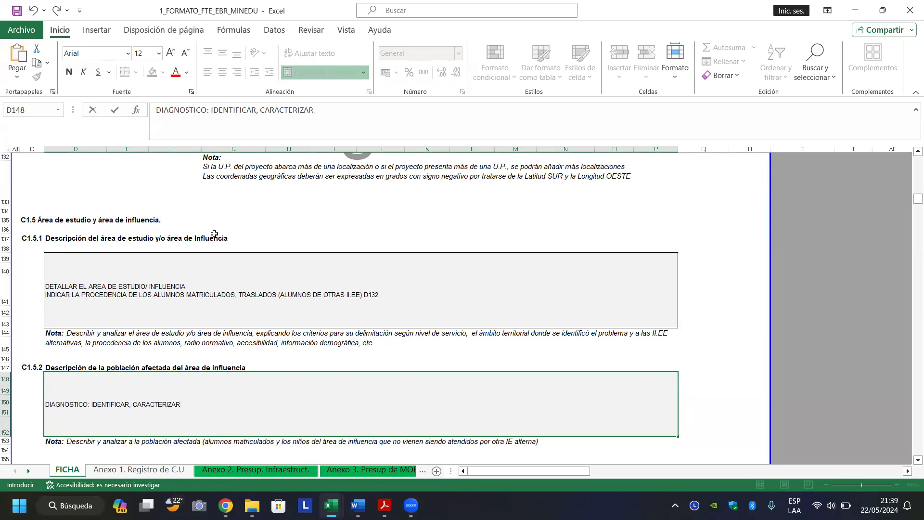
type(" Y ANALIZAR A LA POB")
key("BackSpace")
type("B")
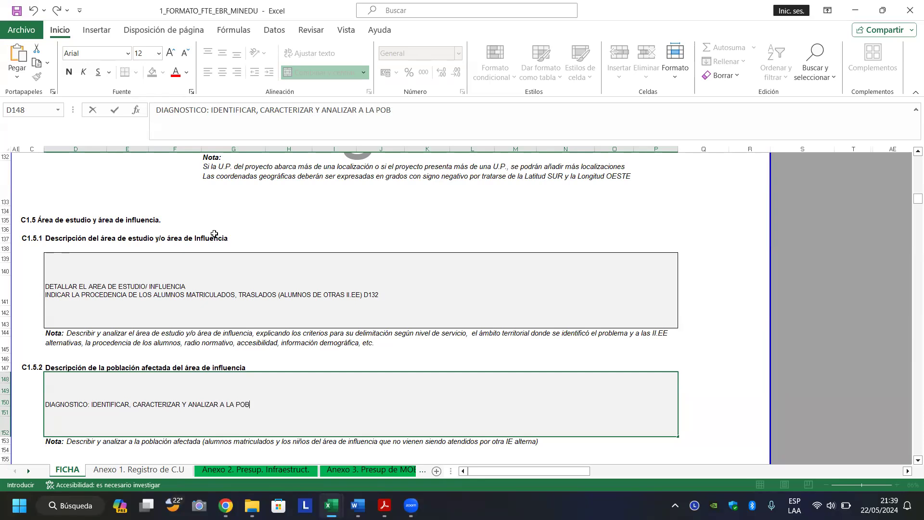
type("LACIÓN,")
type("CARACTERISTI")
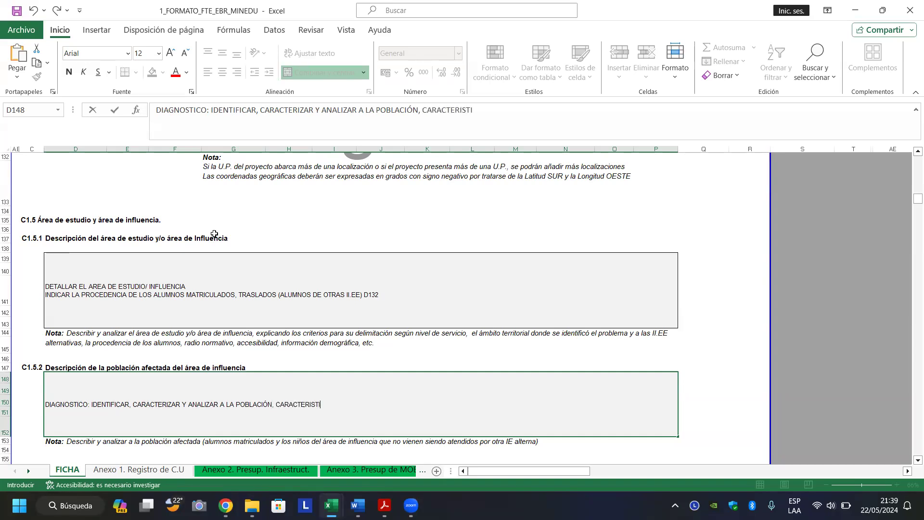
type("CAS SOCIOECO")
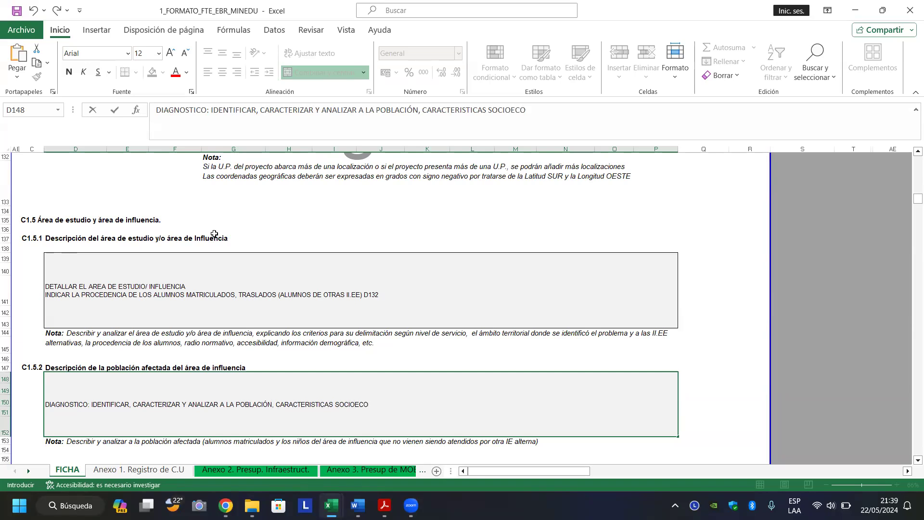
type("NÓMICO, DEMO")
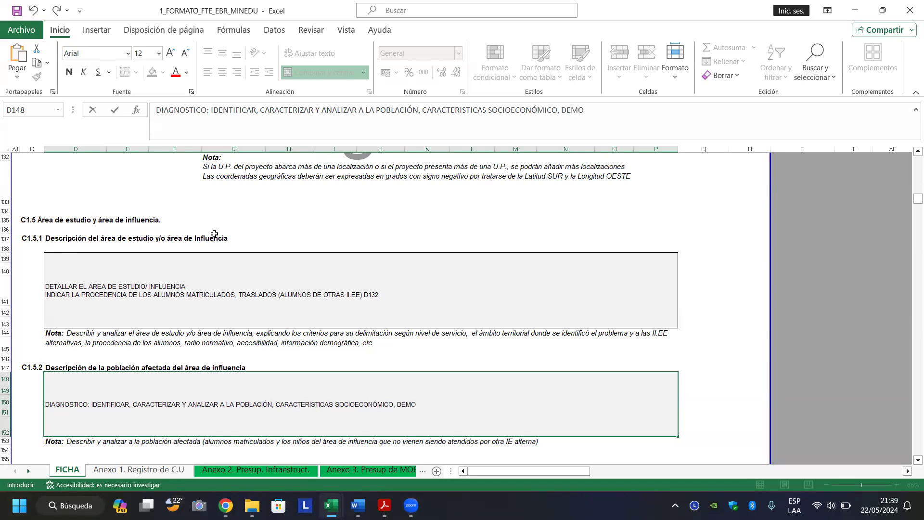
type("GRAFICAS, SOCIALES Y CULT")
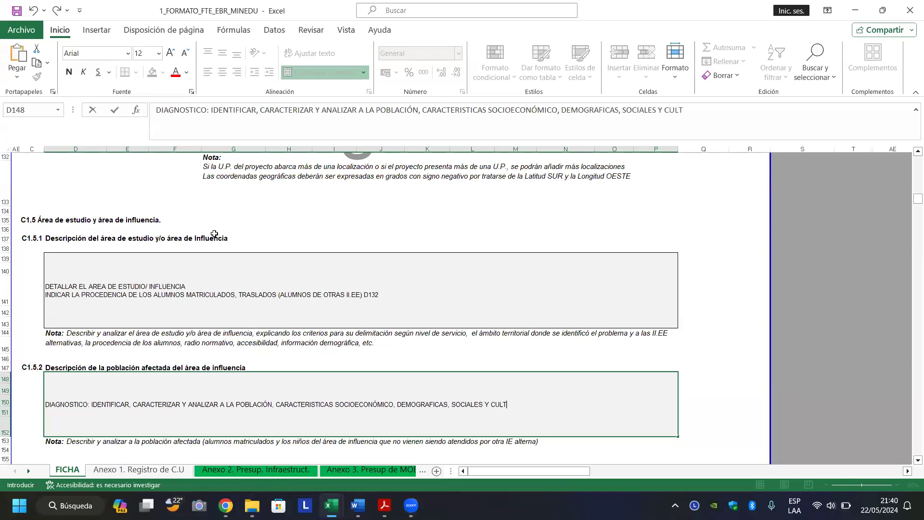
type("URALES.....")
Add a new line 'TOMAR TIEMPO Y DISTANCIA DE RECORRIDO DE LA POBLACIÓN BENEFICIARIA' to the study-area box.
left_click(399, 294)
double_click(400, 294)
key("alt+Return")
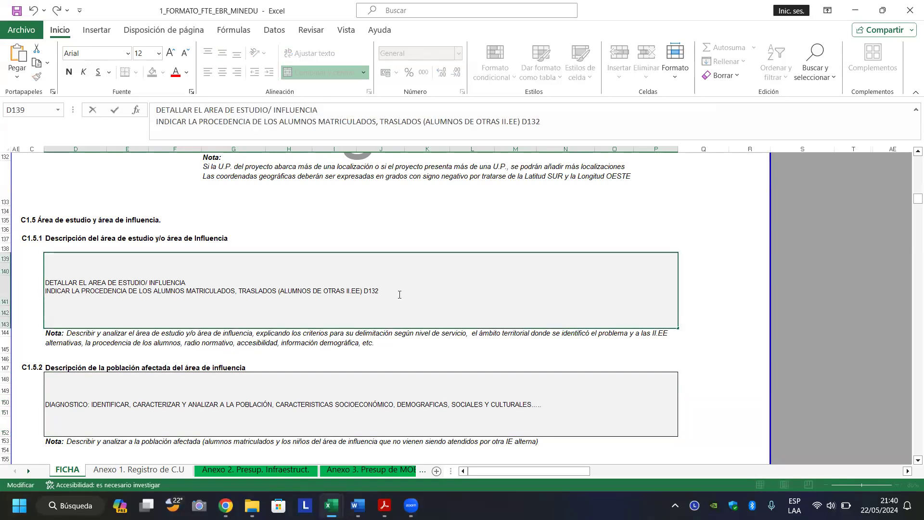
type("TOMRA")
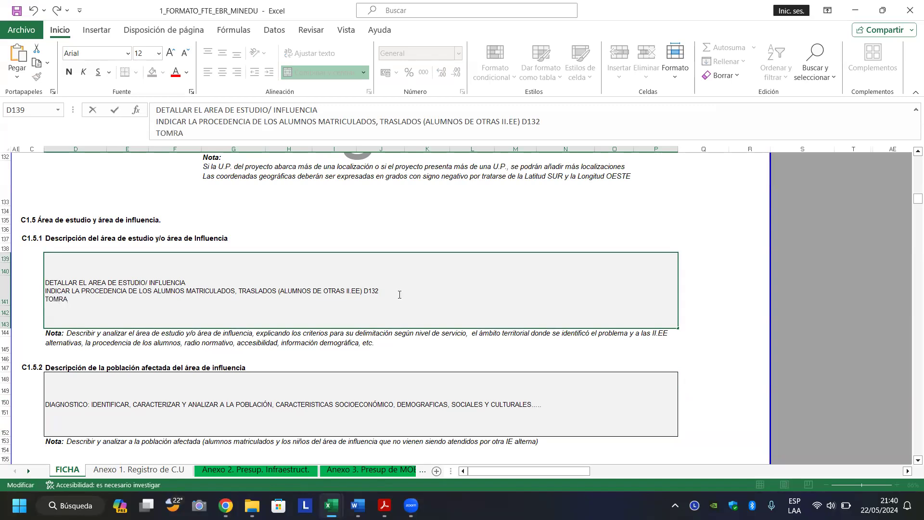
key("BackSpace")
key("BackSpace")
type("AR")
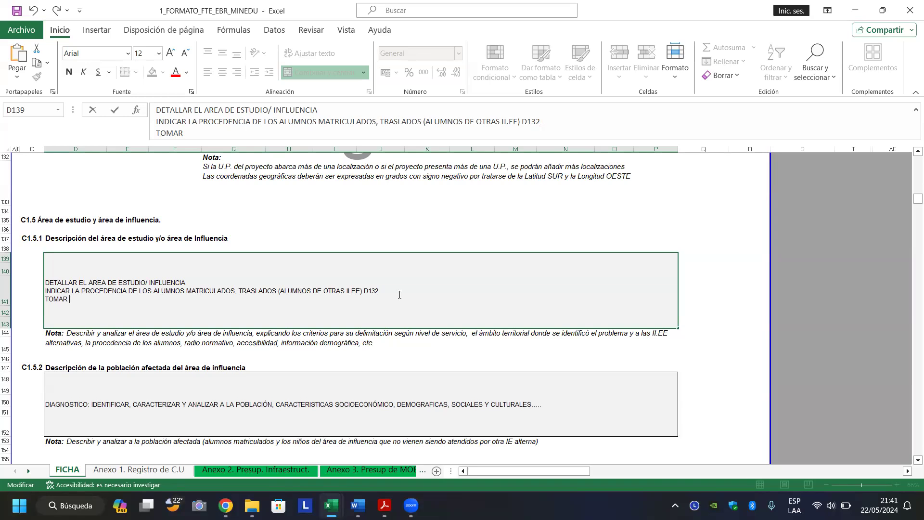
type("TIMEPO")
key("BackSpace")
type("EMPO Y DISTANCIA DE RE")
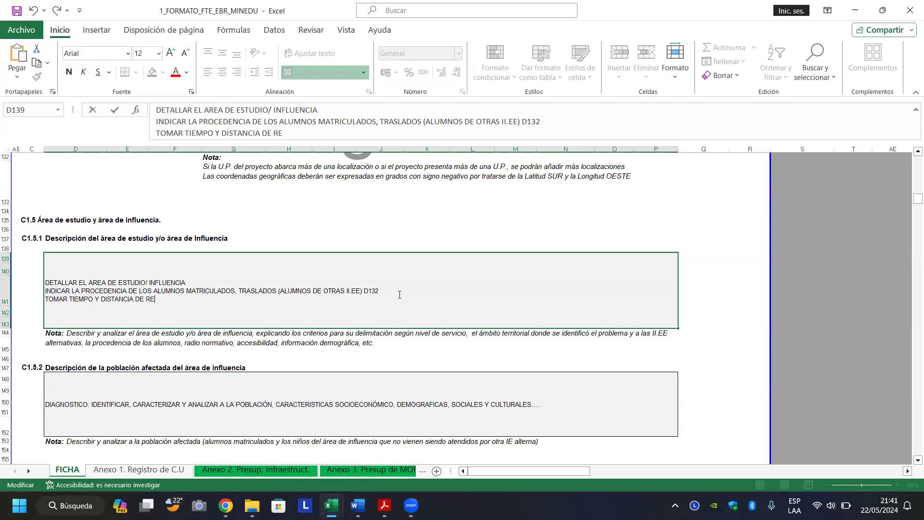
type("CORRIDO DE L")
type("A PO")
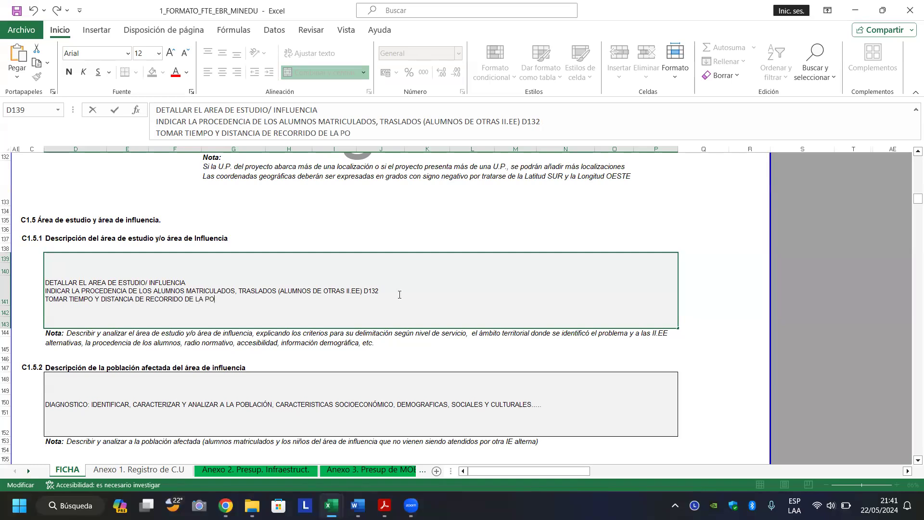
type("BLACIÓN BENEFICI")
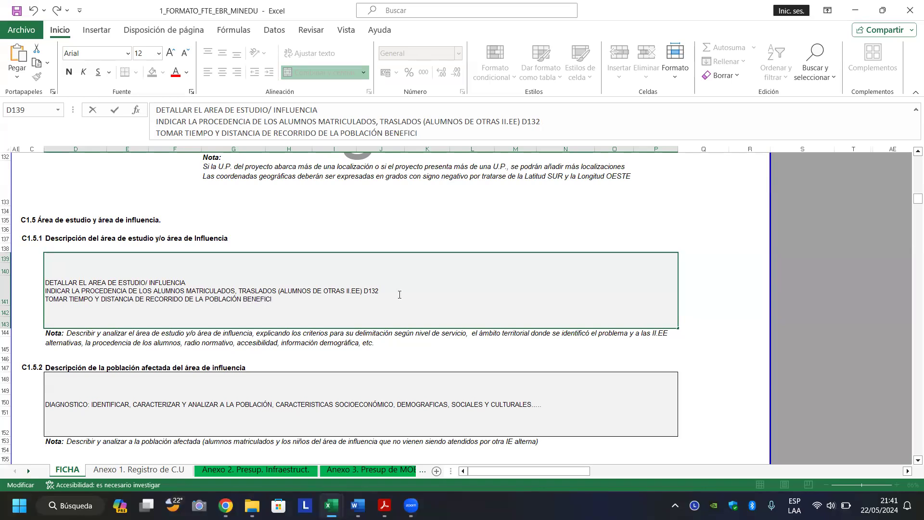
type("ARIA")
Add 'INICIAL' on its own line below and confirm the cell.
key("alt+Return")
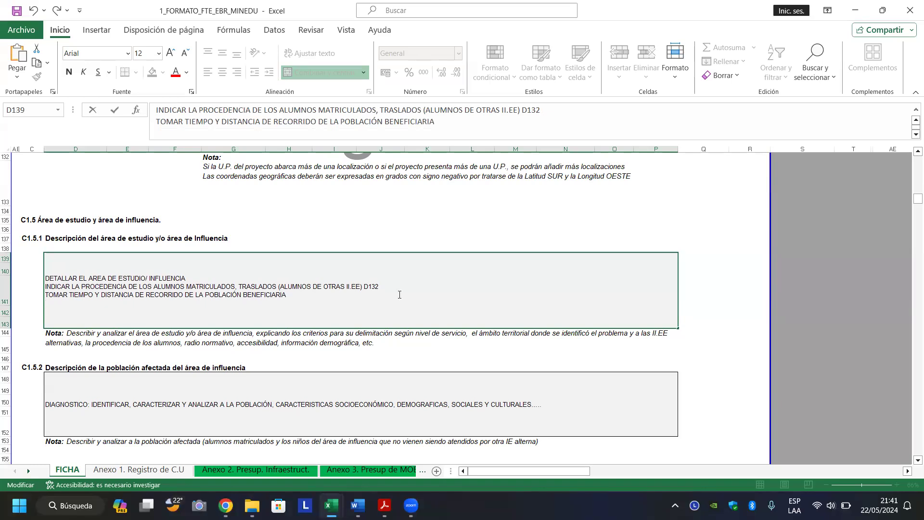
type("INICIAL")
key("Return")
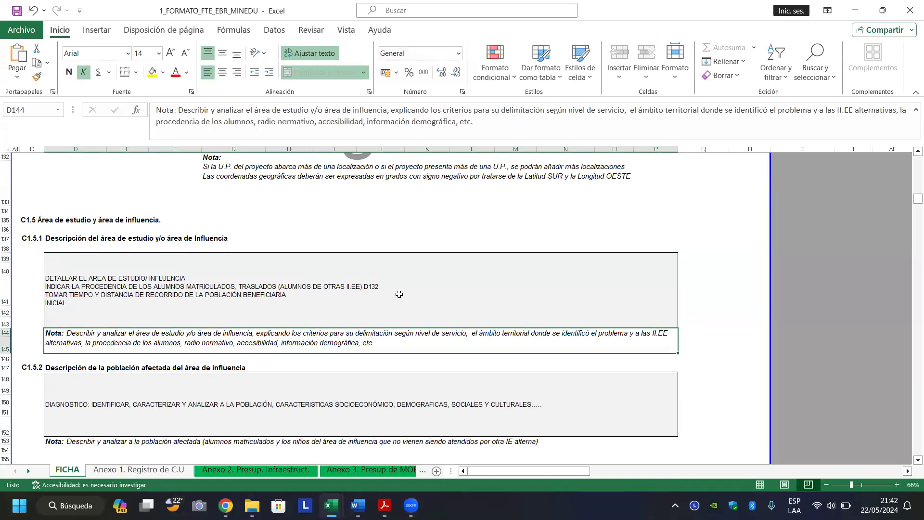
Change the INICIAL line to 'NIVEL EDUCATIVO: INICIAL'.
left_click(399, 294)
key("F2")
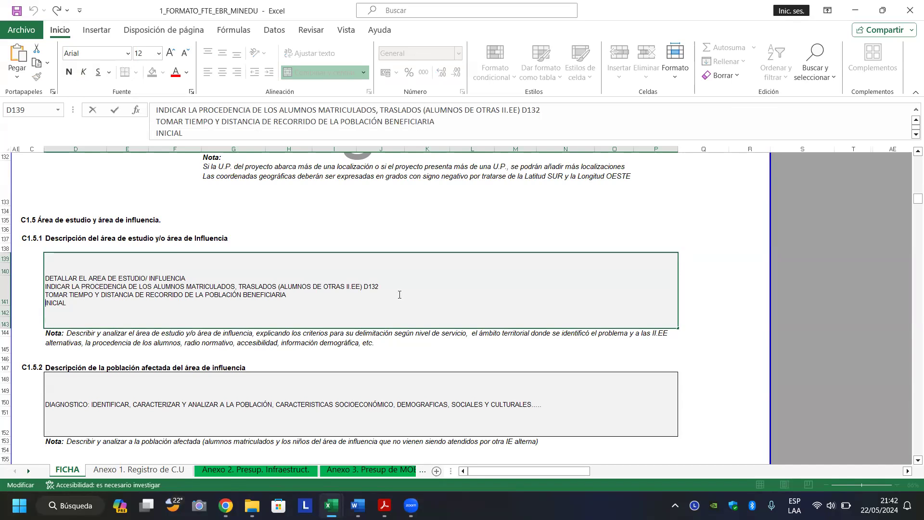
key("alt+Return")
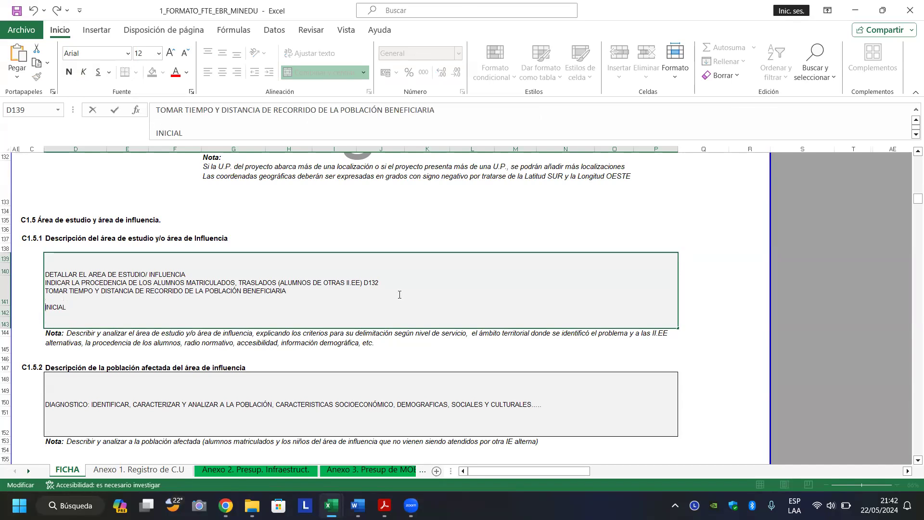
type("NIVEL")
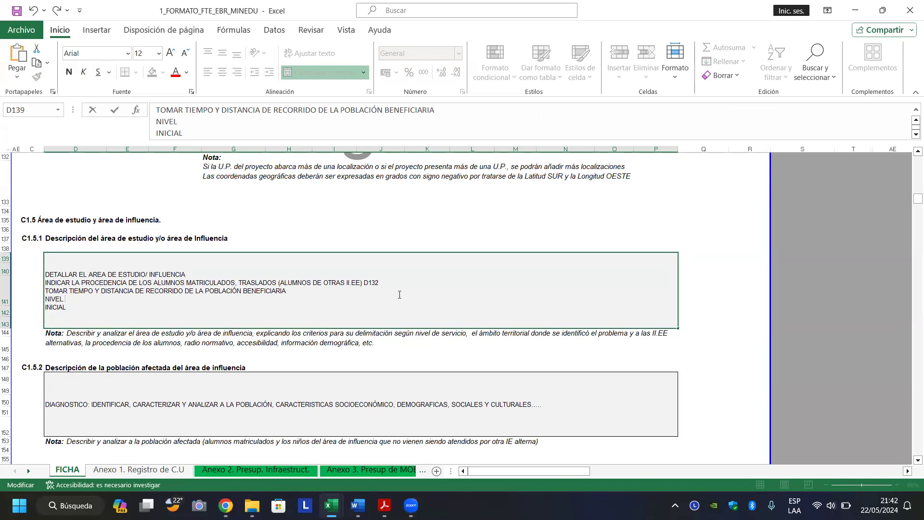
type(" EDUCATIVO:")
key("BackSpace")
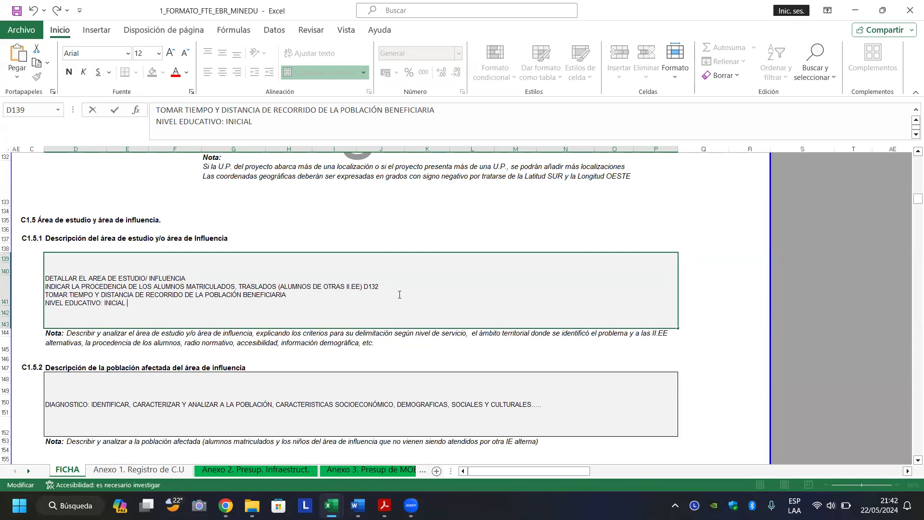
Add the line 'TIEMPO DE REFERECIA DESPLAZASMIENTO 15MIN.' below the education level.
key("alt+Return")
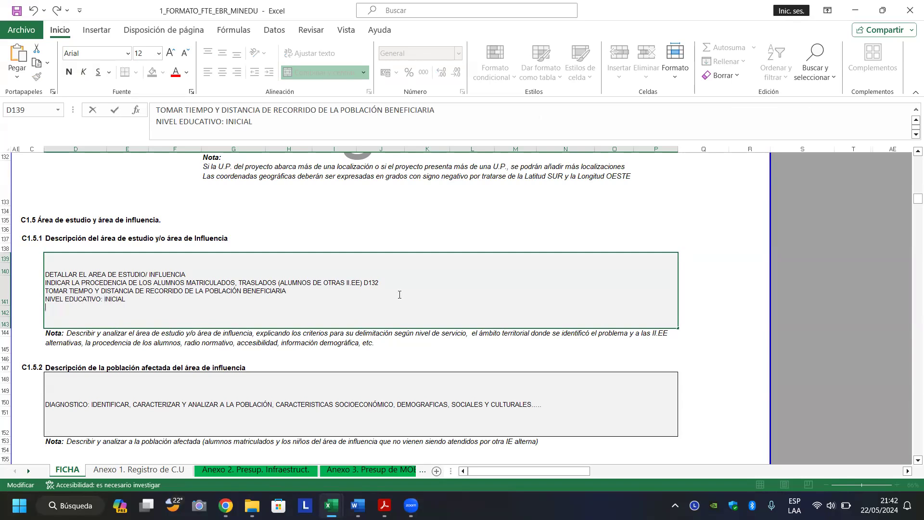
type("TIEMPOMDE R")
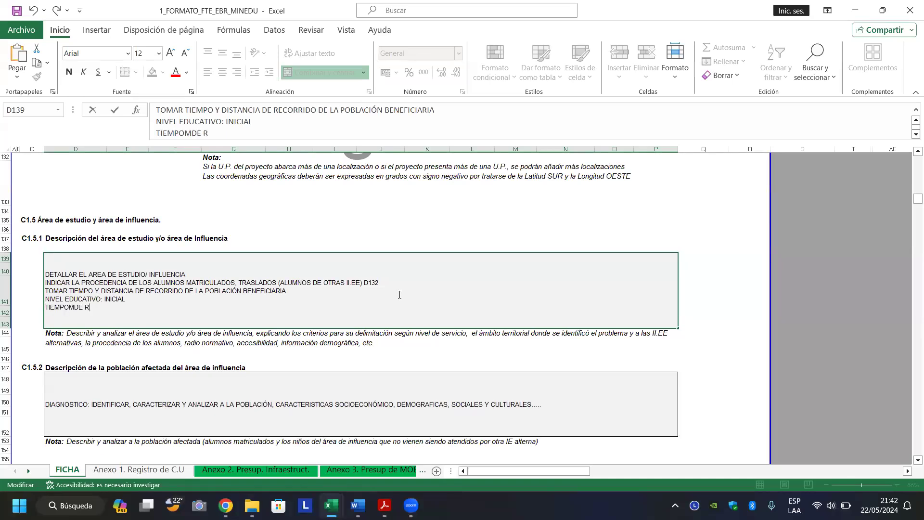
key("BackSpace")
key("BackSpace")
key("BackSpace")
key("BackSpace")
key("BackSpace")
type("DE REFERECNIA")
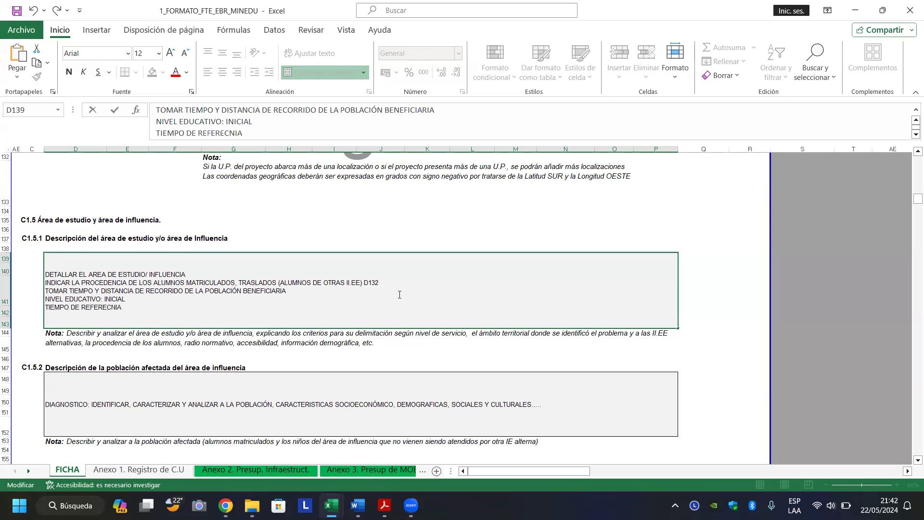
key("BackSpace")
key("BackSpace")
key("BackSpace")
type("IA DESPLAZASMIENTO")
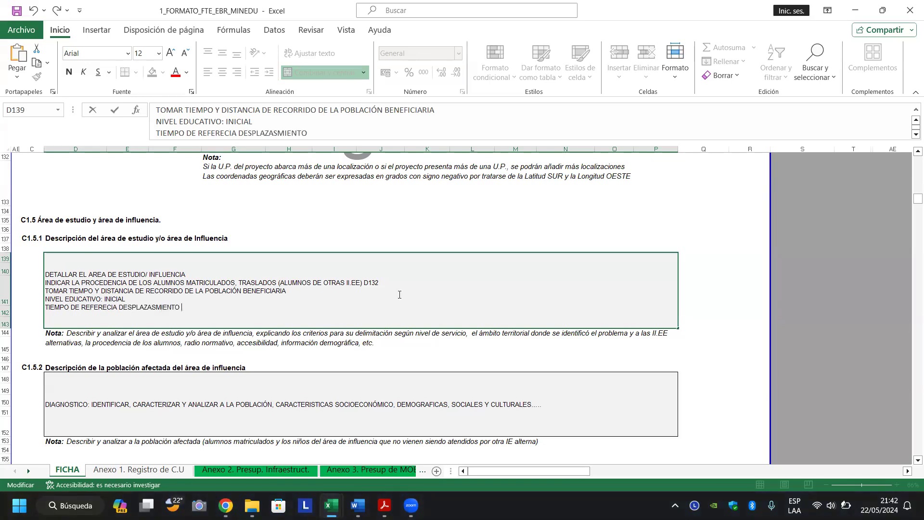
type(" 15MIN.")
Add the line 'DISTANCIA REFERENCIAL: 500 M.' at the end of the description.
key("alt+Return")
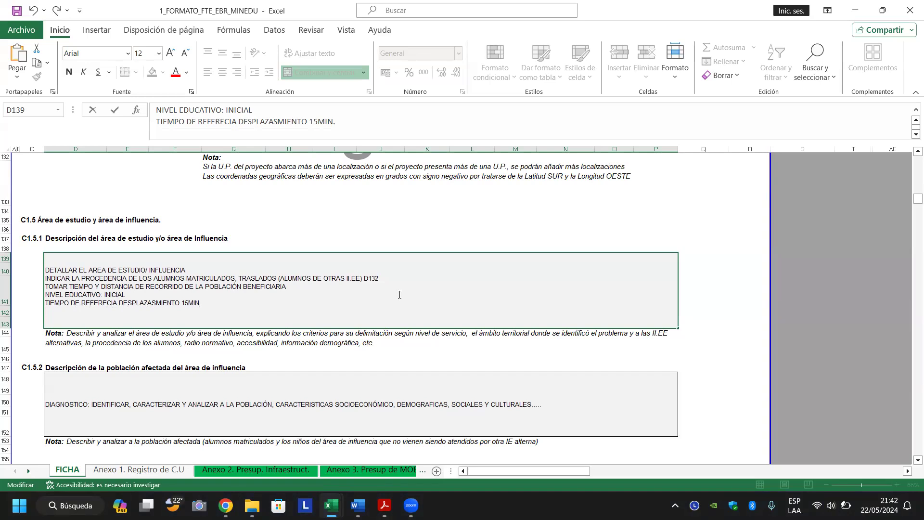
type("DISTANCIA REFERENCIAL:")
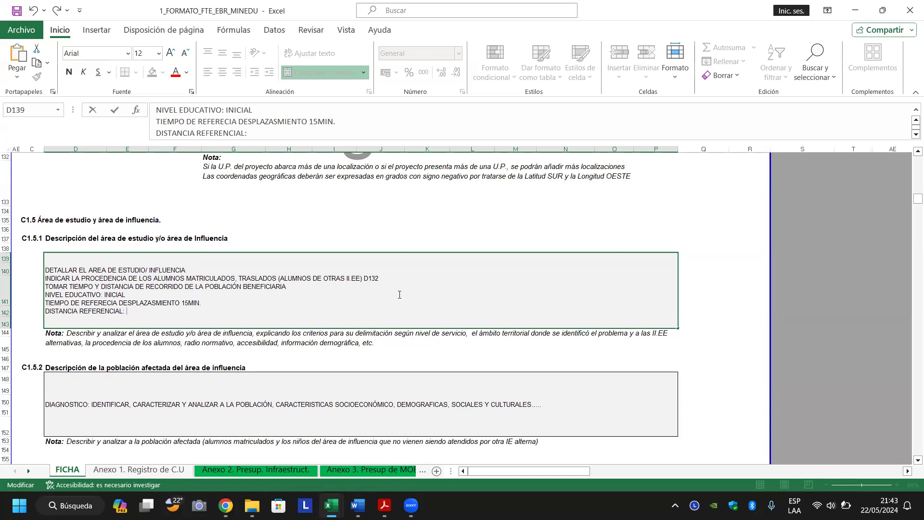
type("500 M.")
key("alt")
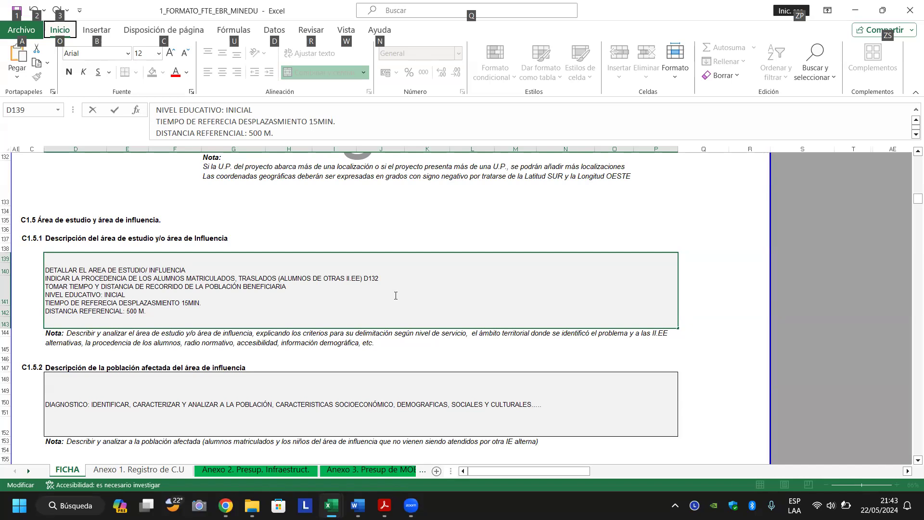
Color the NIVEL EDUCATIVO, TIEMPO and DISTANCIA REFERENCIAL lines red.
scroll(371, 314, "up", 1)
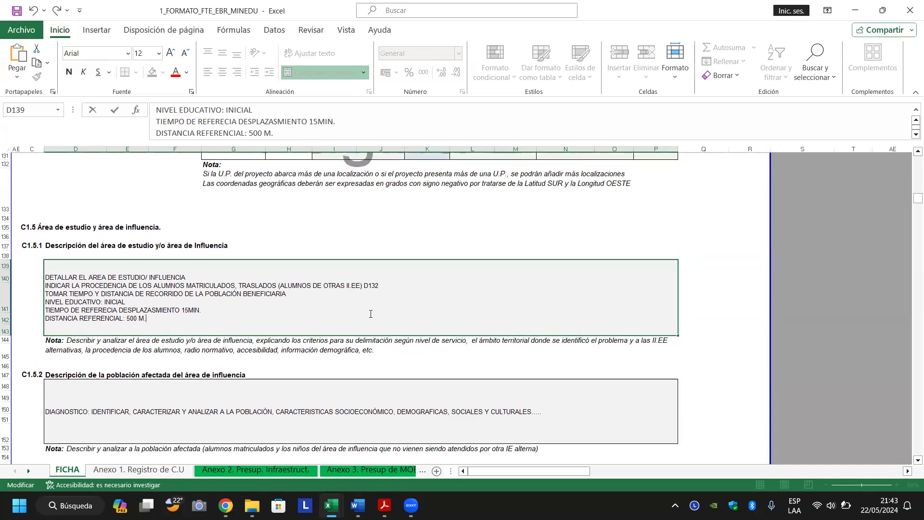
triple_click(340, 318)
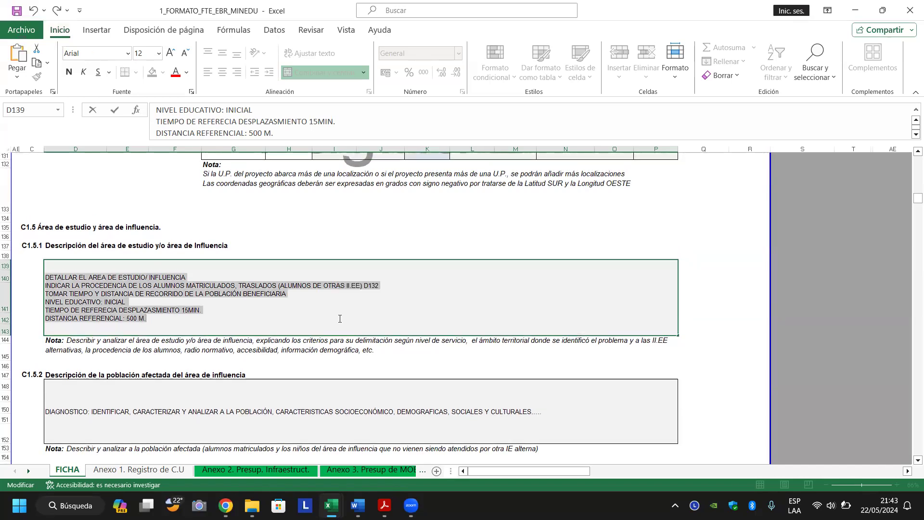
left_click(340, 319)
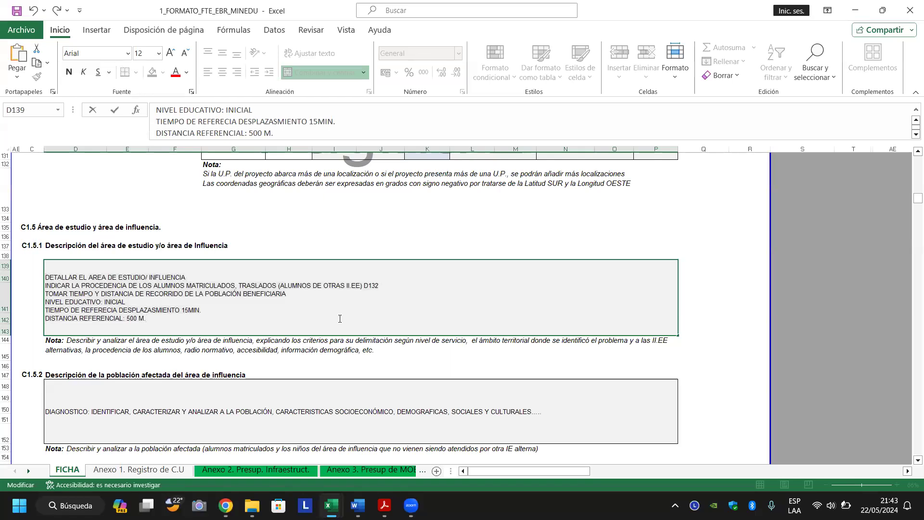
key("alt+Return")
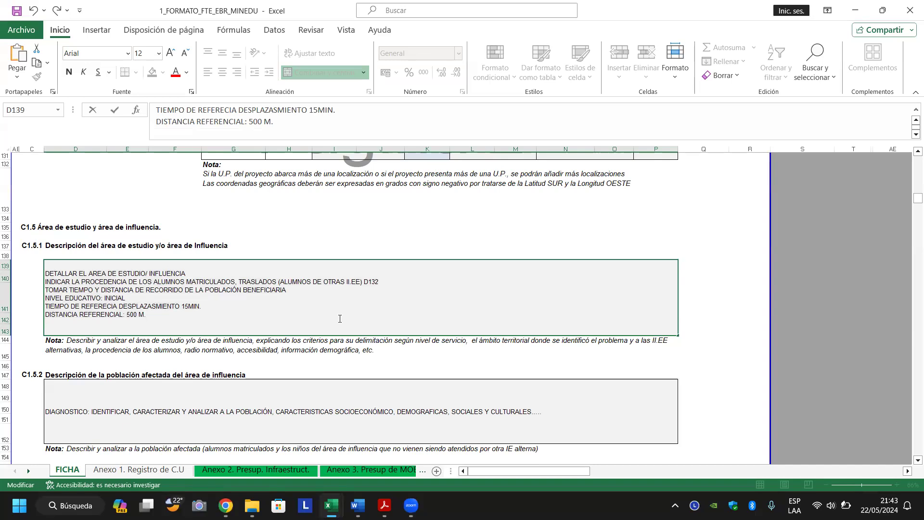
key("Up")
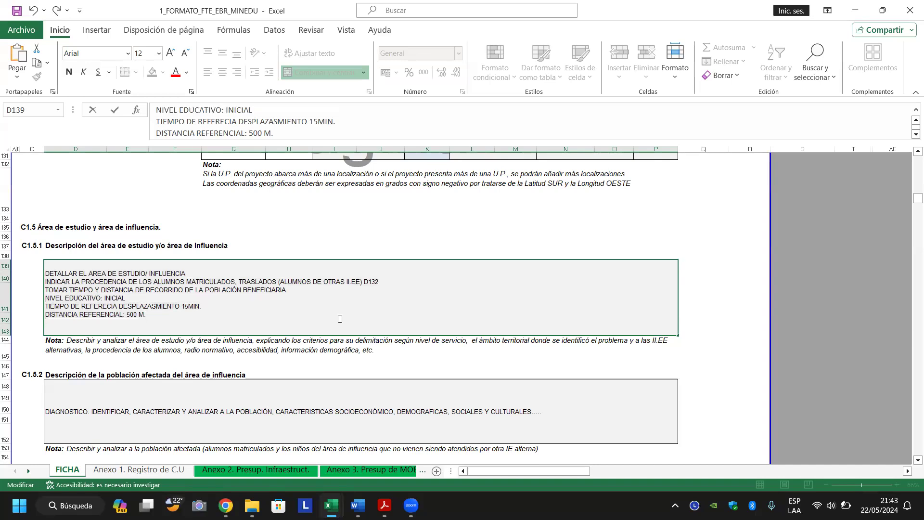
key("shift+Down")
key("shift+Down")
key("shift+Down")
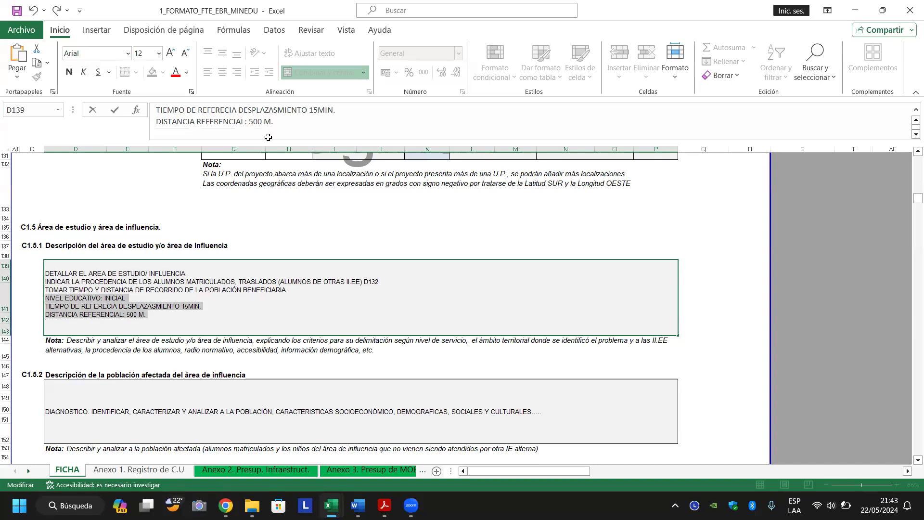
left_click(174, 73)
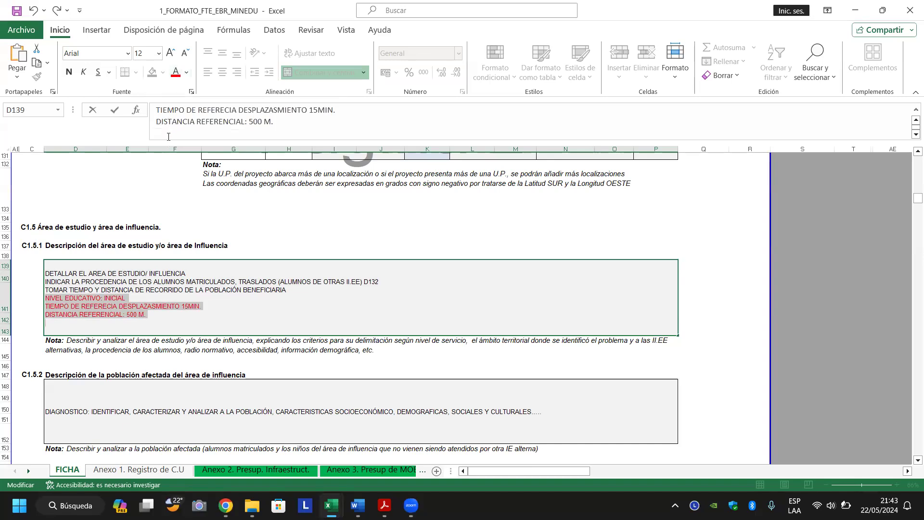
Copy the three red reference lines.
left_click(175, 300)
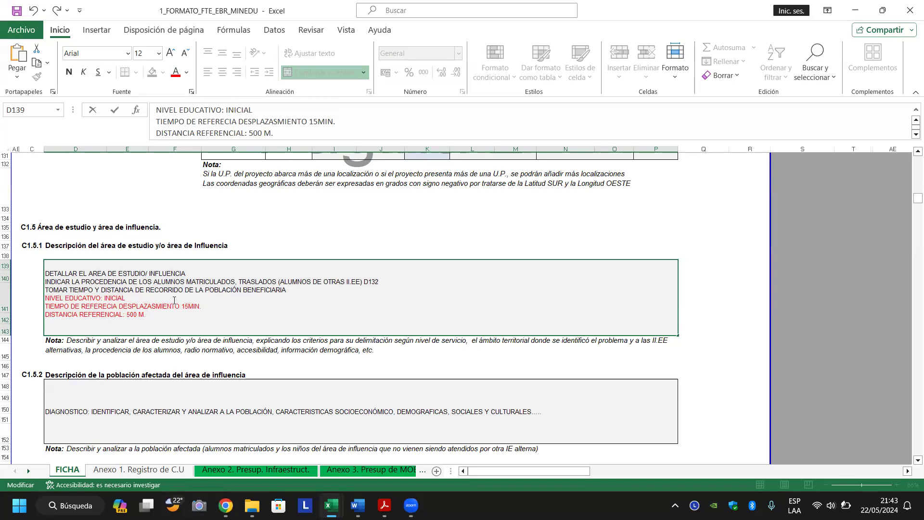
key("shift+Down")
key("shift+Down")
key("shift+Down")
key("ctrl+c")
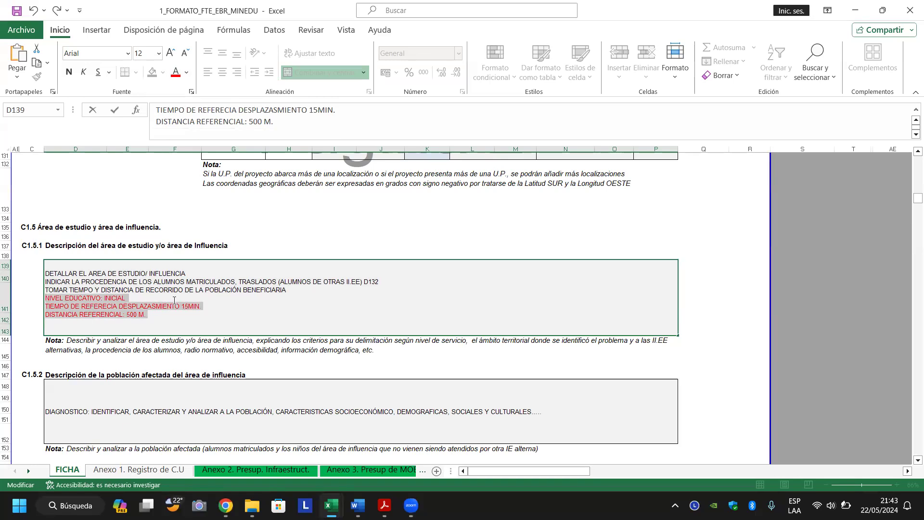
left_click(174, 300)
Paste a copy of the lines and change it to PRIMARIA, 30 MIN and 1,500 M.
key("ctrl+v")
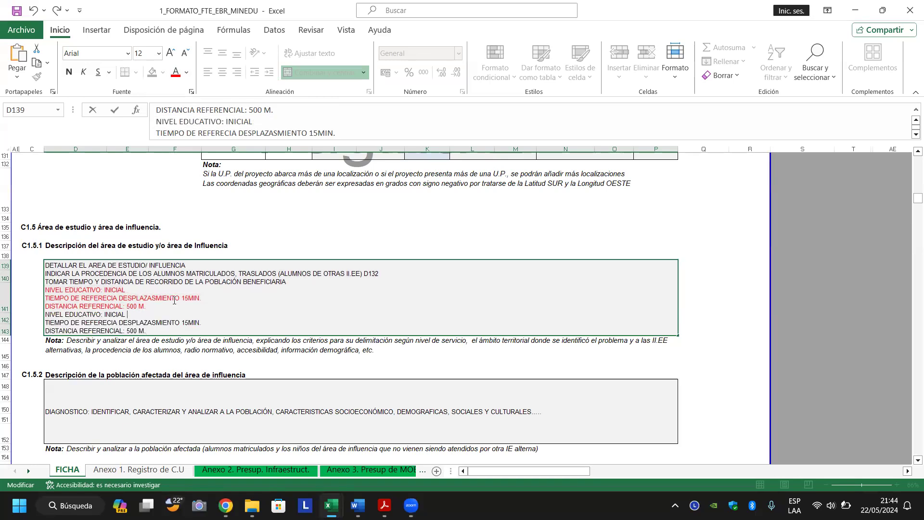
key("ctrl+shift+Left")
type("PRIMARIA")
key("Down")
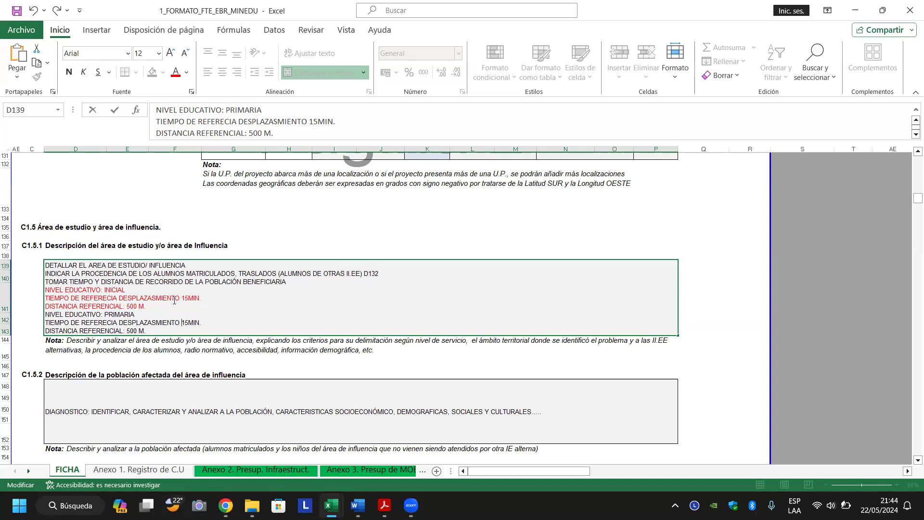
key("BackSpace")
type(":")
key("shift+Right")
key("shift+Right")
type("30")
key("Left")
key("Left")
type("1,")
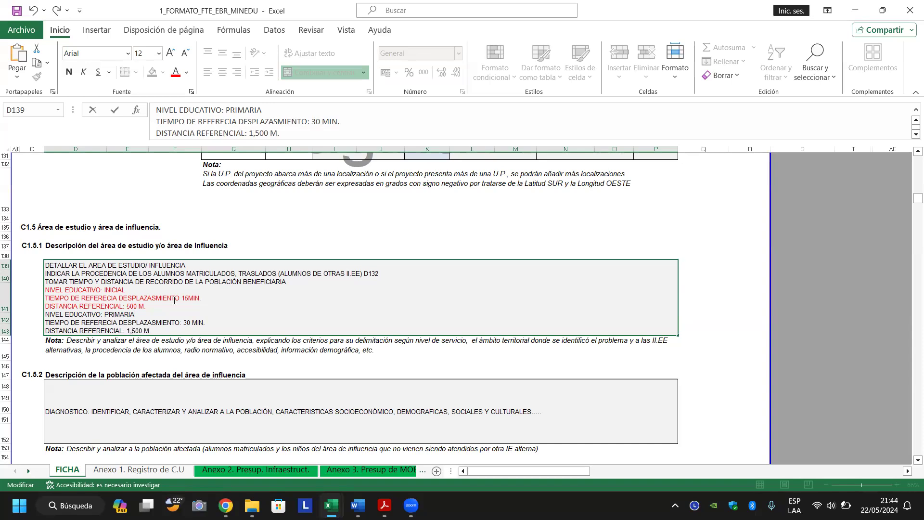
key("alt+Return")
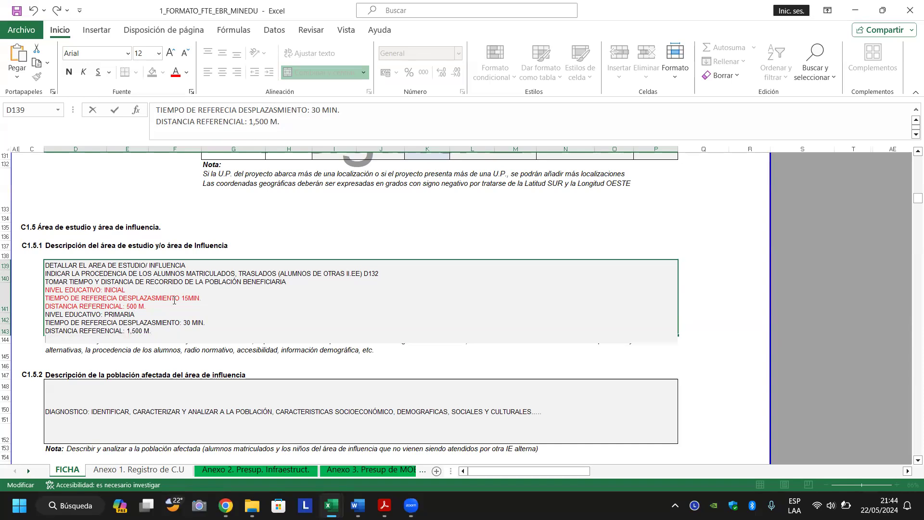
Paste another copy, edit it to SECUNDARIA, 45MIN and 3,000 M, and confirm the cell.
key("ctrl+v")
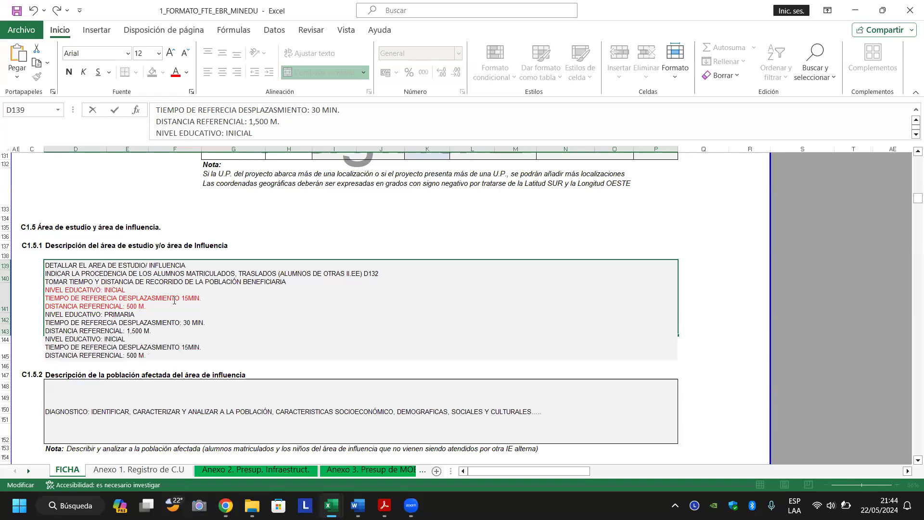
key("Up")
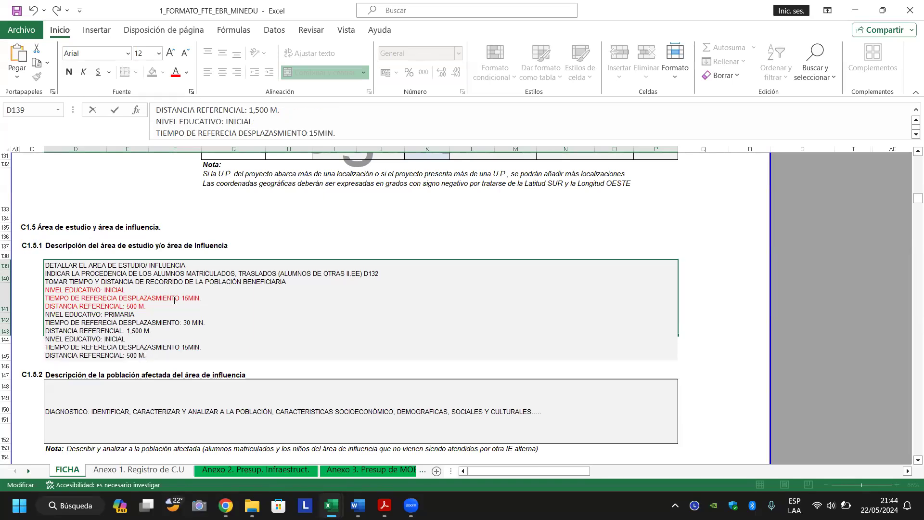
key("Up")
key("ctrl+shift+Left")
type("SECU")
type("ARIA")
type("4")
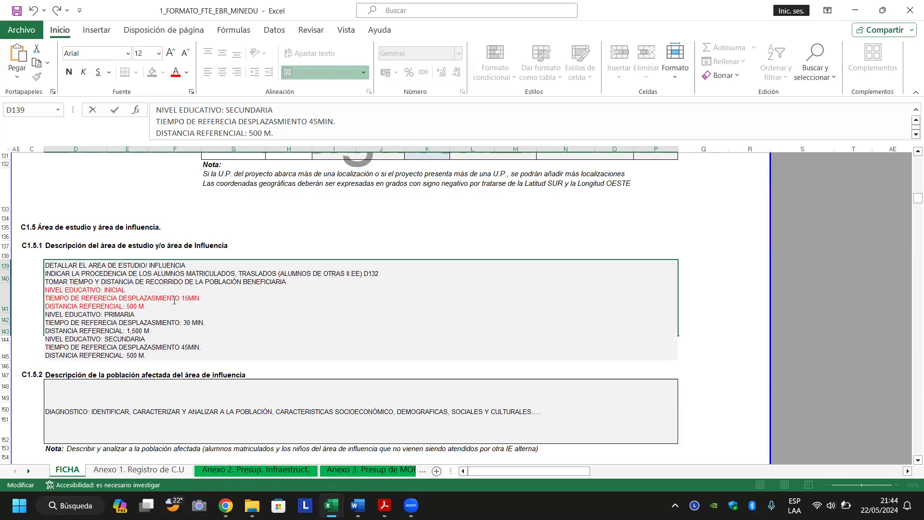
type("3, 0")
key("Delete")
key("Return")
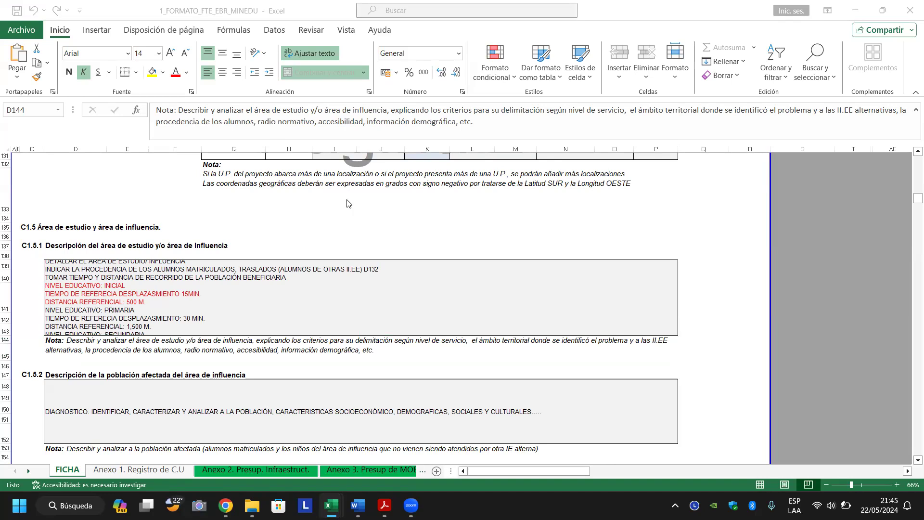
Enter ANCASH in the first-row Departamento cell G160 of the C1.5.3 location table.
left_click(315, 289)
key("Down")
key("Down")
key("Down")
key("Down")
key("Down")
key("Down")
key("Down")
key("Down")
key("Down")
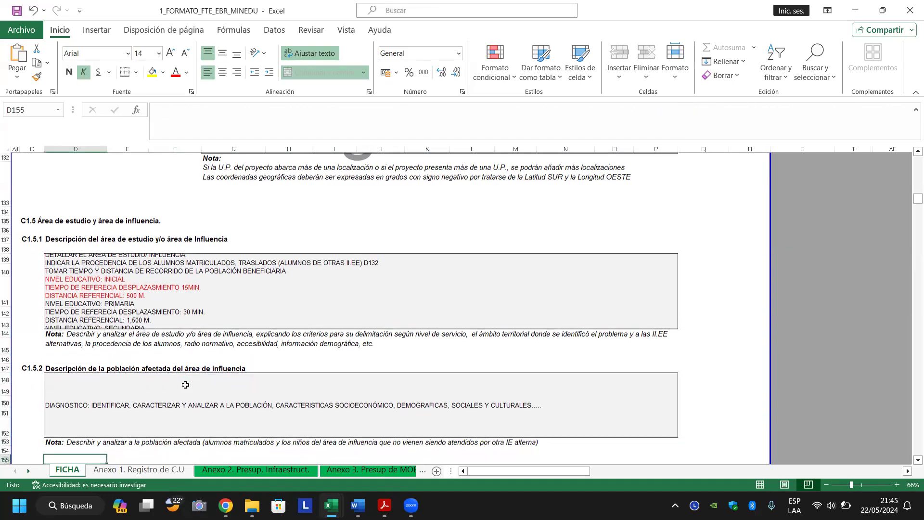
key("Down")
key("Down")
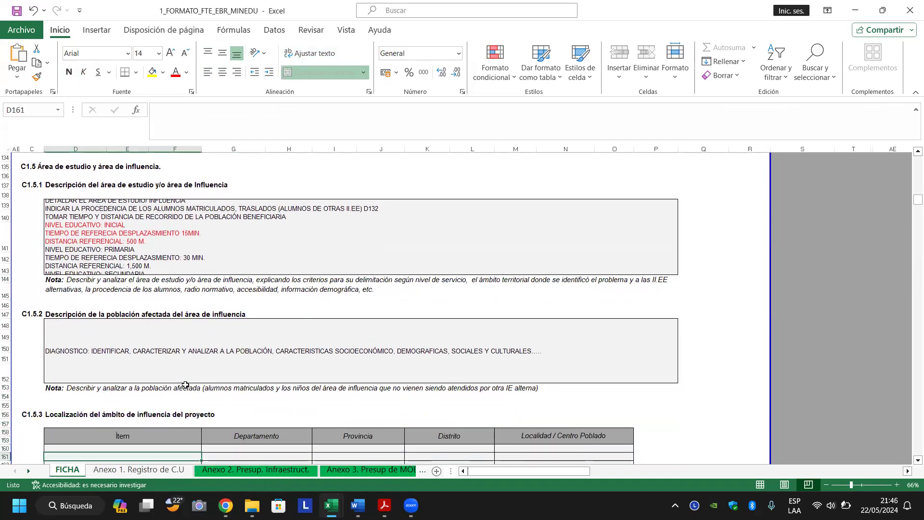
key("Down")
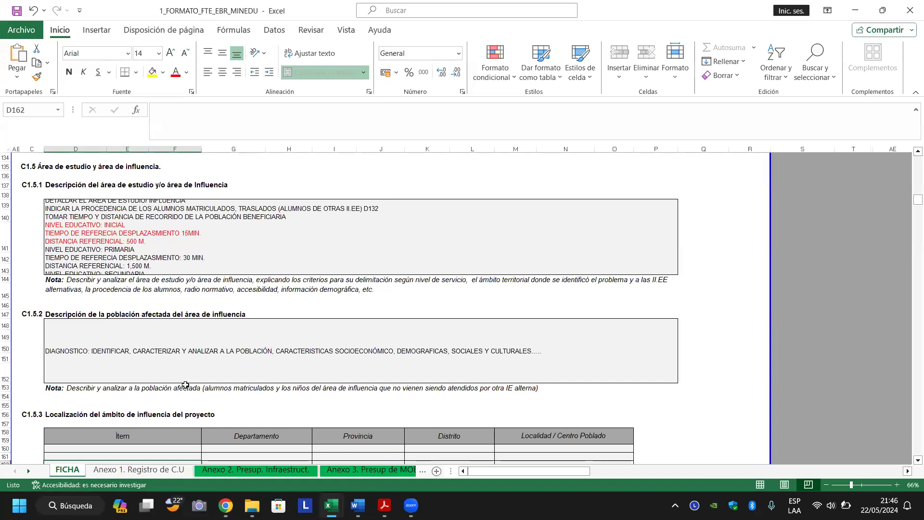
key("Down")
key("Down")
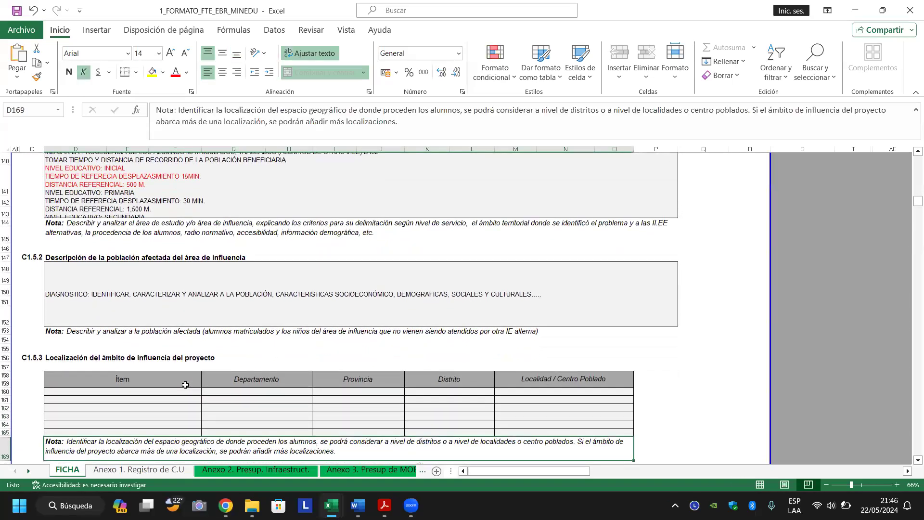
key("Up")
key("Up")
key("Up")
key("Up")
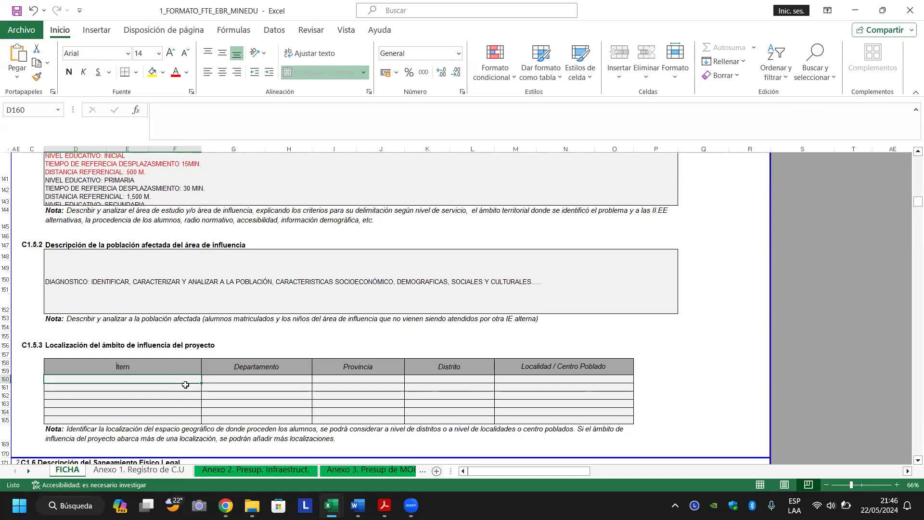
left_click(234, 381)
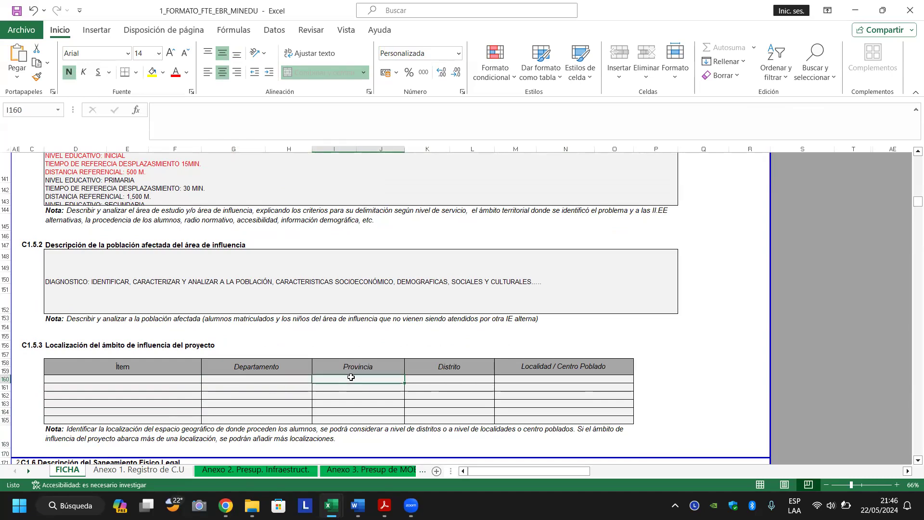
left_click(437, 379)
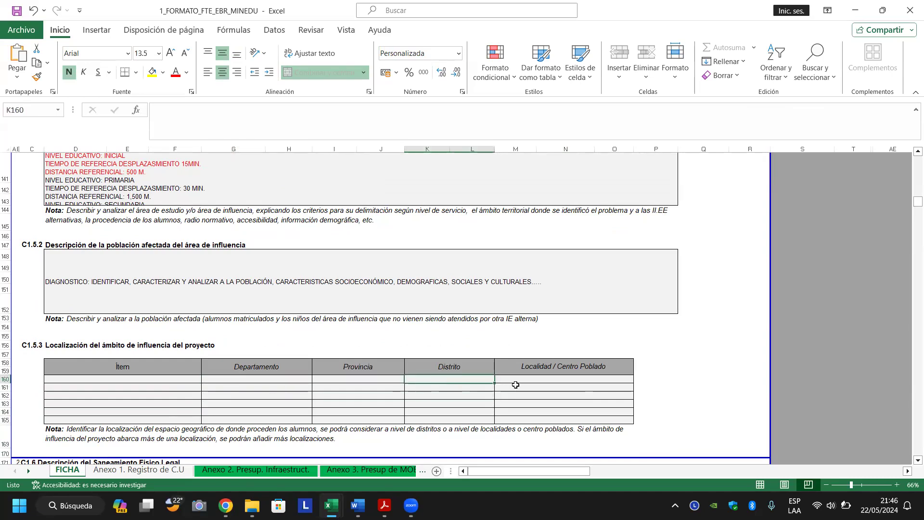
left_click(519, 379)
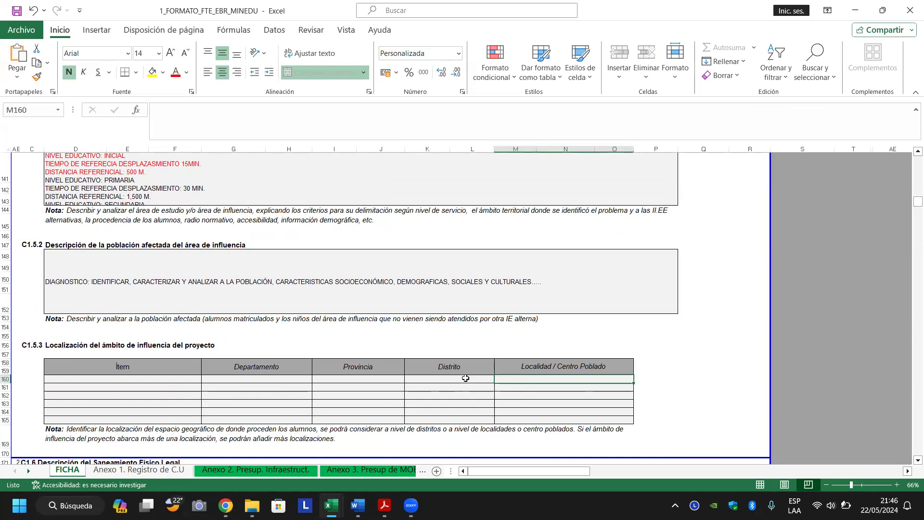
left_click(465, 379)
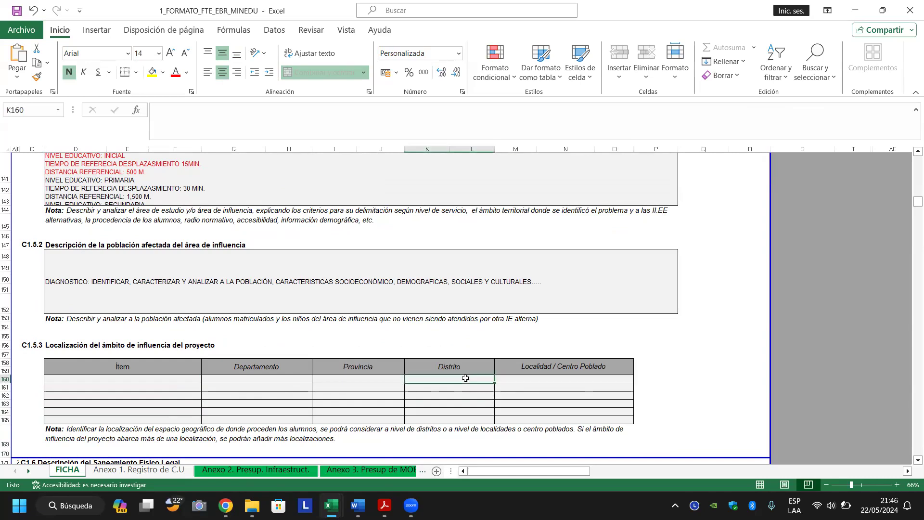
left_click(262, 379)
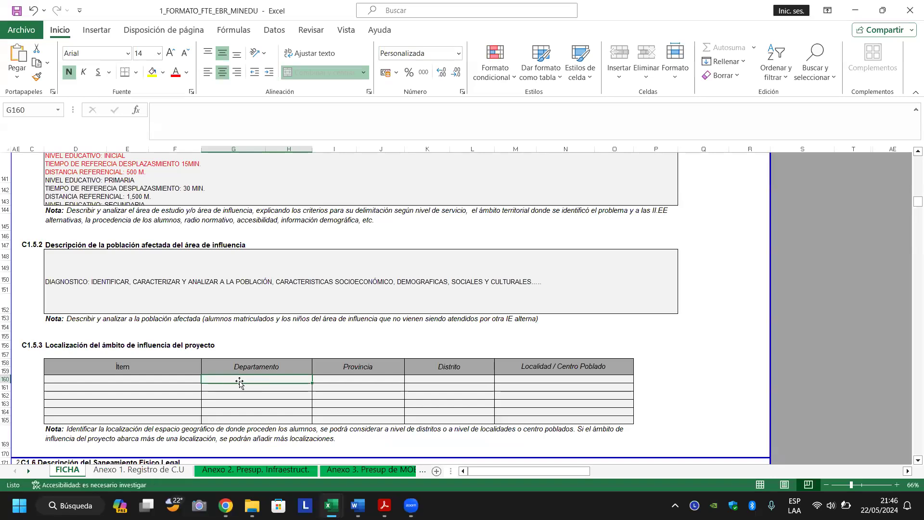
type("ANCASH")
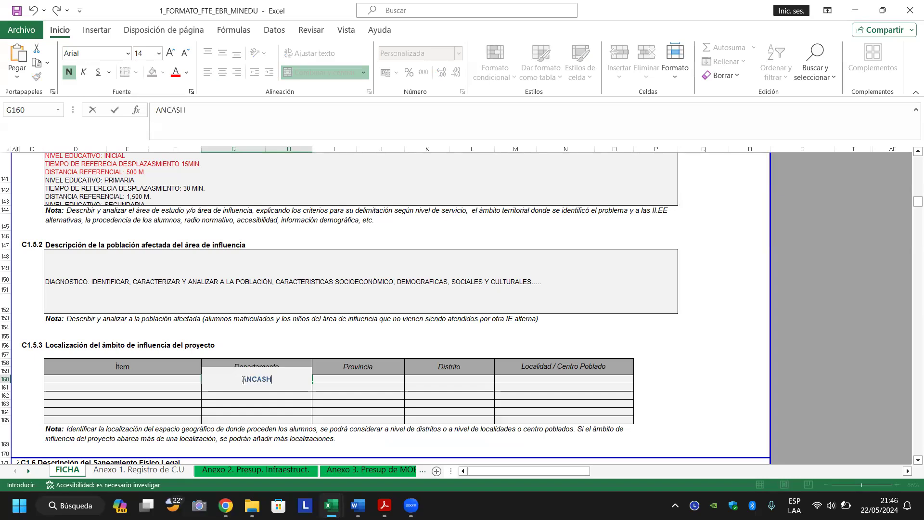
key("Tab")
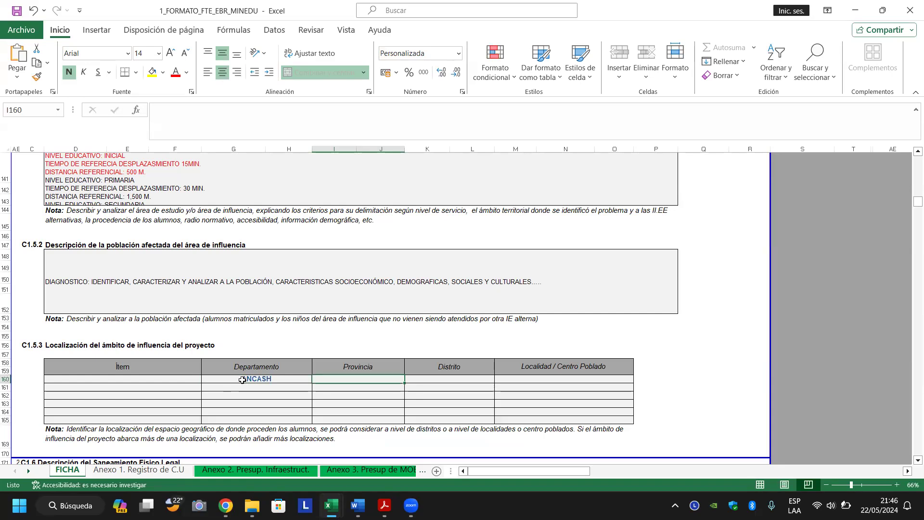
Page up to the top of the FICHA sheet and back down to review earlier sections.
scroll(242, 380, "up", 8)
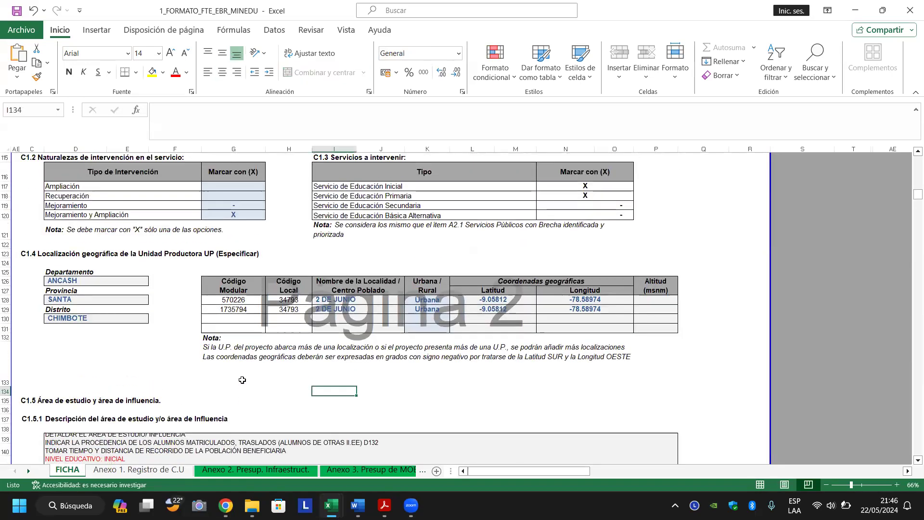
scroll(242, 380, "down", 6)
key("Page_Up")
key("Page_Up")
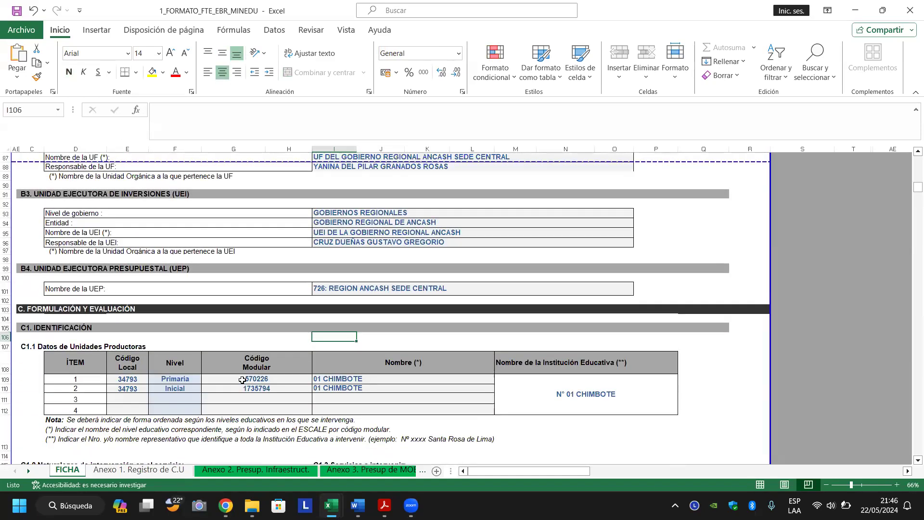
key("Page_Up")
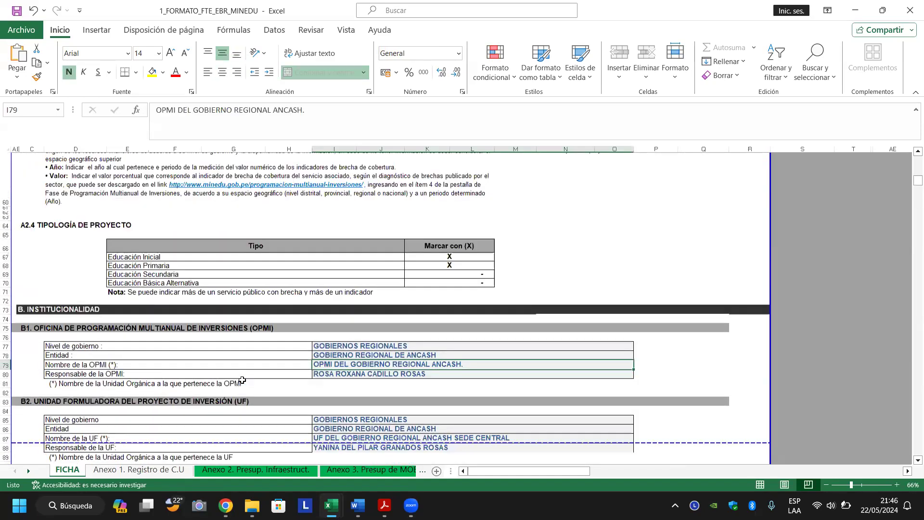
key("Page_Up")
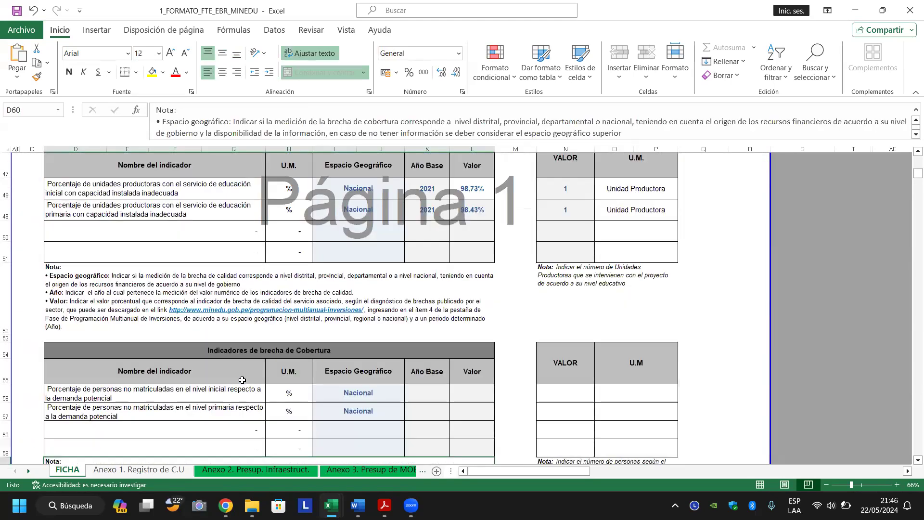
key("Page_Up")
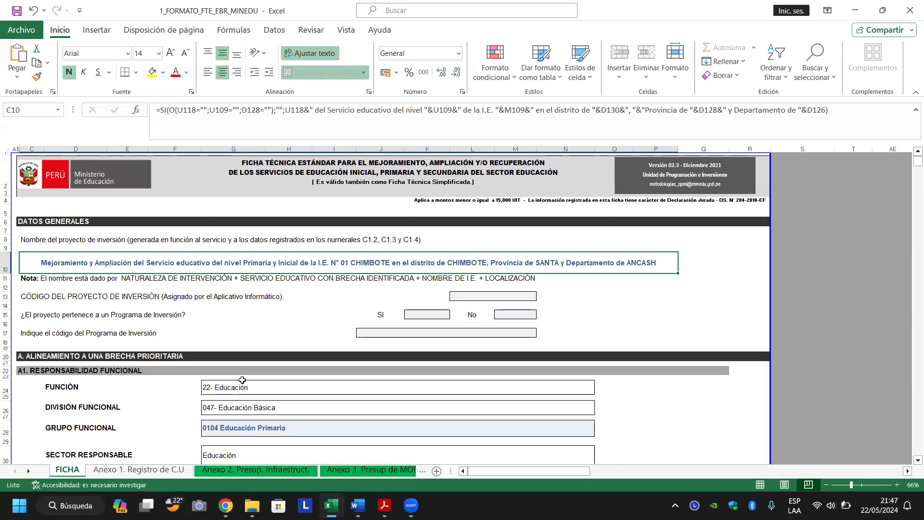
key("Page_Down")
key("Page_Down")
key("Page_Down")
key("Page_Down")
key("Page_Down")
key("Page_Down")
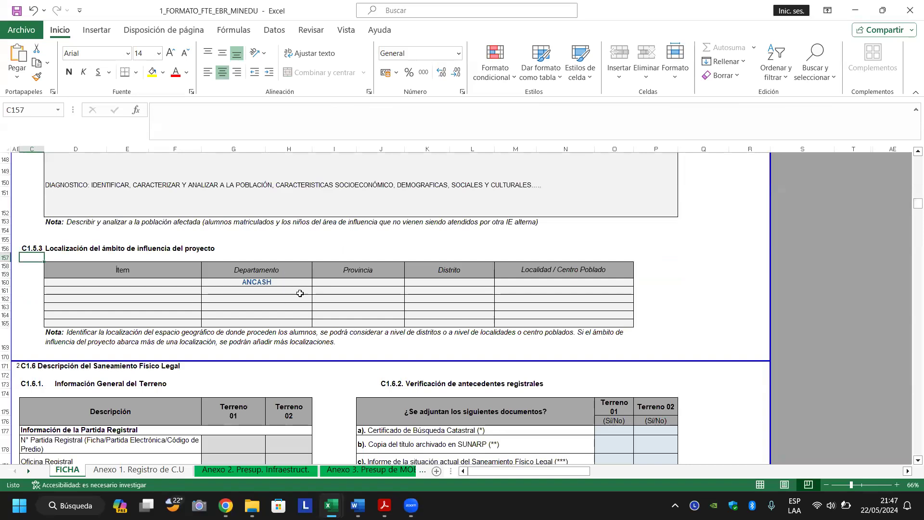
Enter SANTA as Provincia and CHIMBOTE as Distrito in the table's first row.
left_click(327, 285)
type("SANTA")
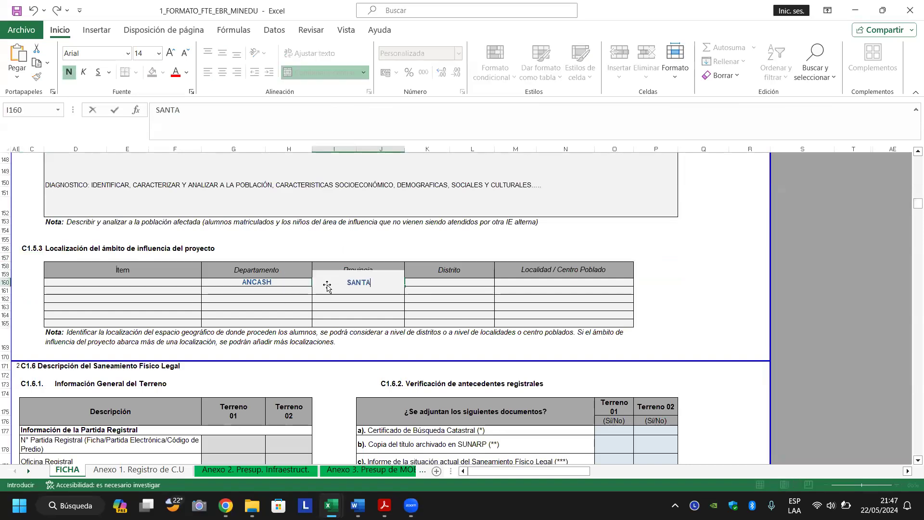
key("ctrl+Return")
key("Tab")
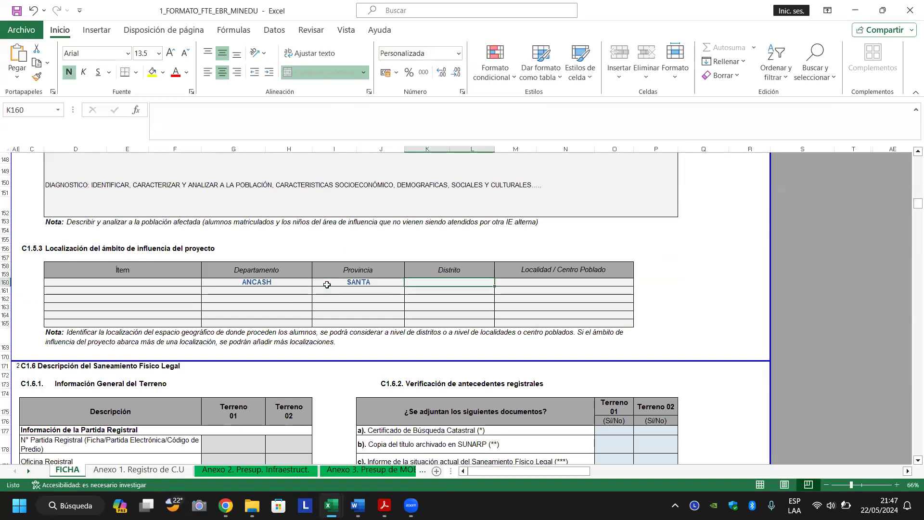
type("CHIMBOTE")
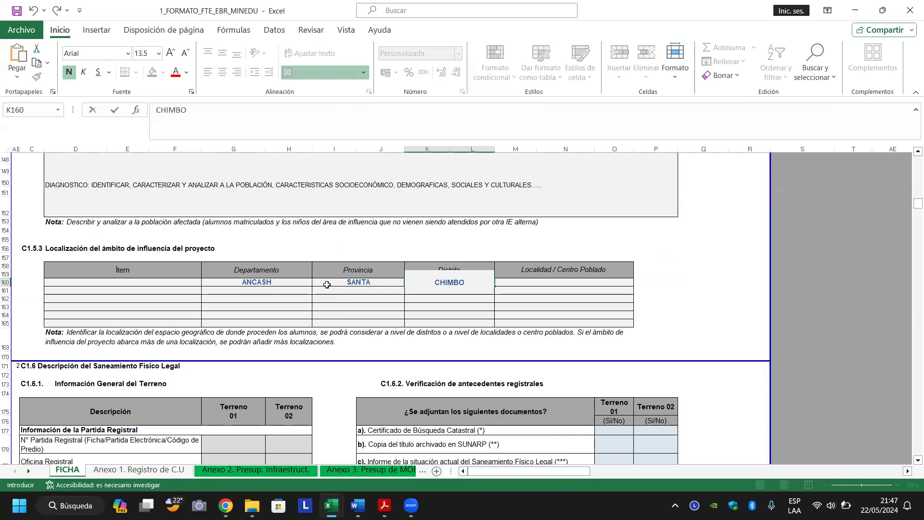
key("ctrl+Return")
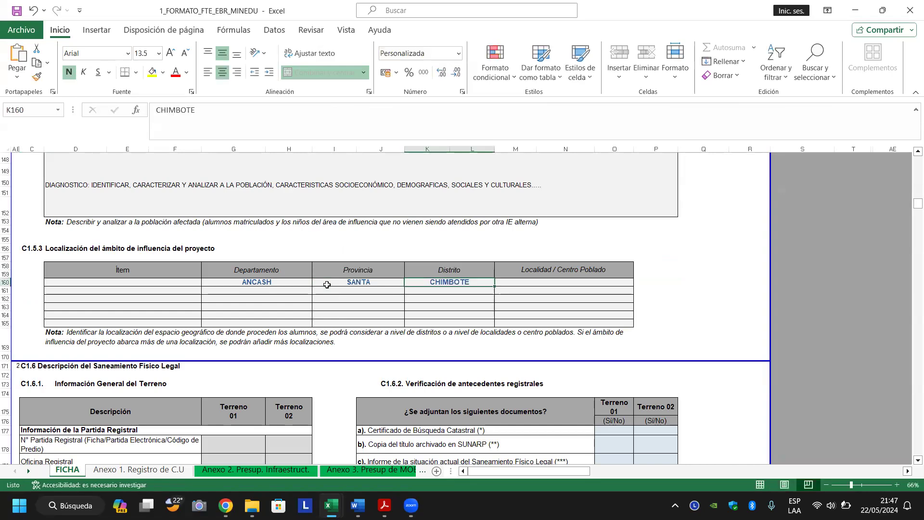
key("Tab")
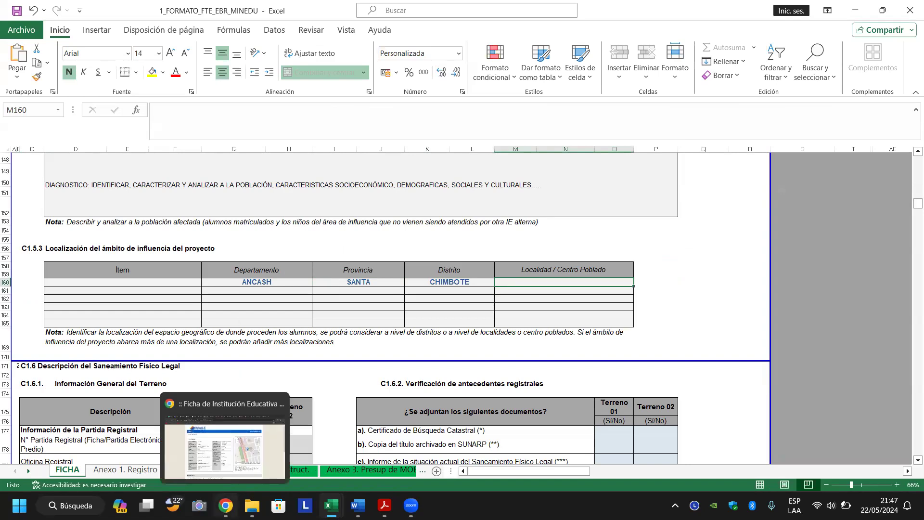
left_click(232, 503)
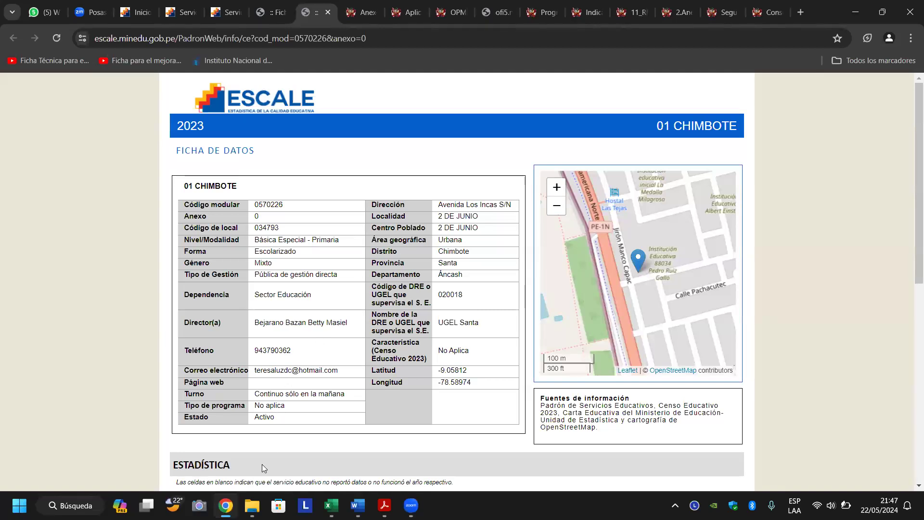
right_click(226, 505)
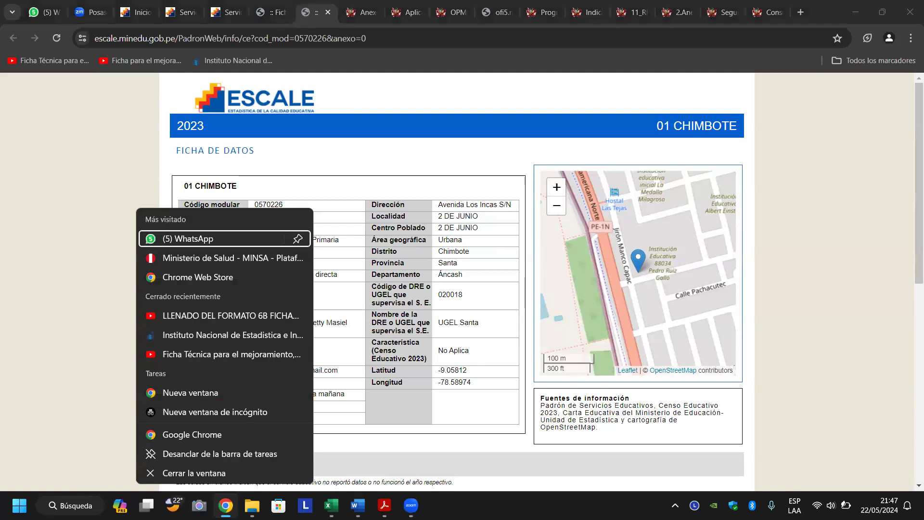
left_click(226, 506)
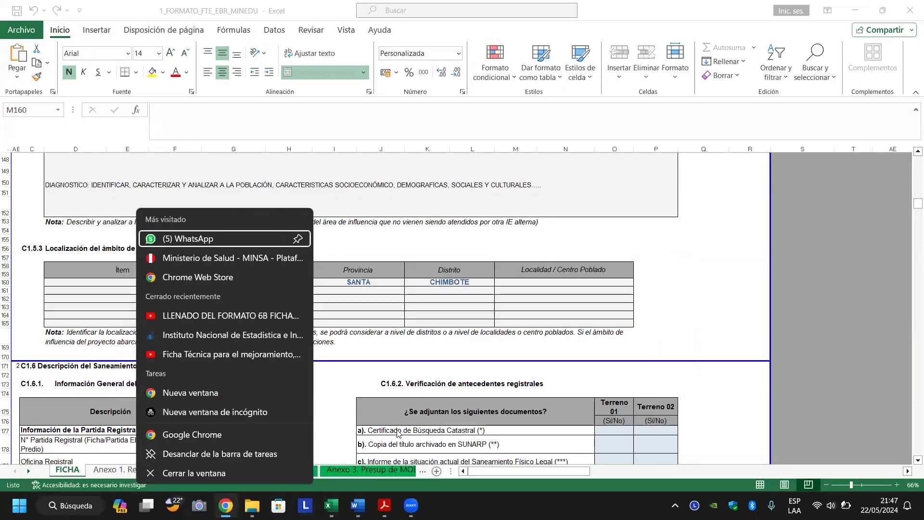
Enter 2 DE JUNIO as the first row's Localidad.
left_click(545, 283)
type("2")
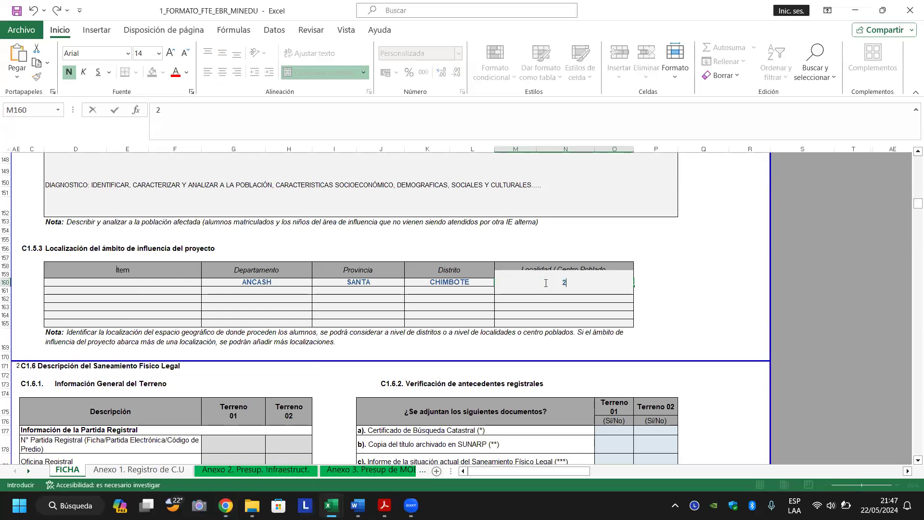
type(" DE JUNIO")
key("Return")
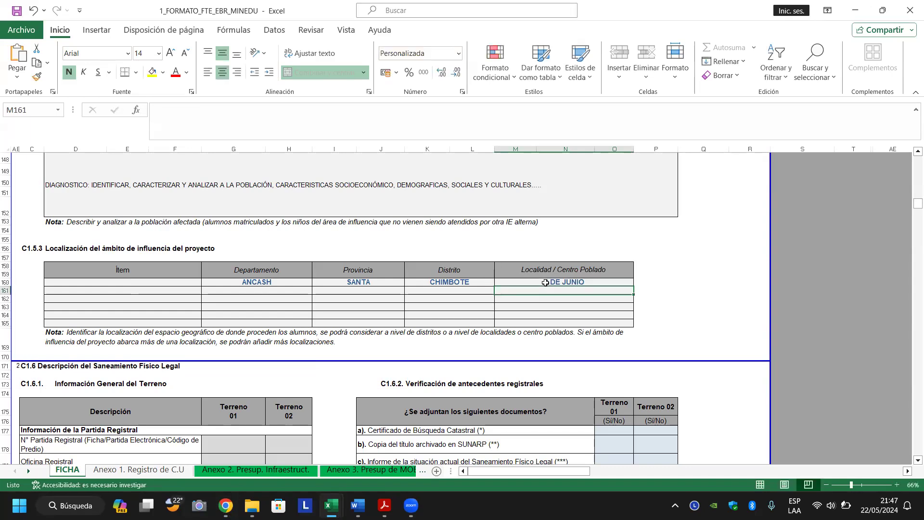
Number the Ítem column cells 1, 2 and 3.
key("Left")
key("Up")
type("1")
key("Return")
type("2")
key("Return")
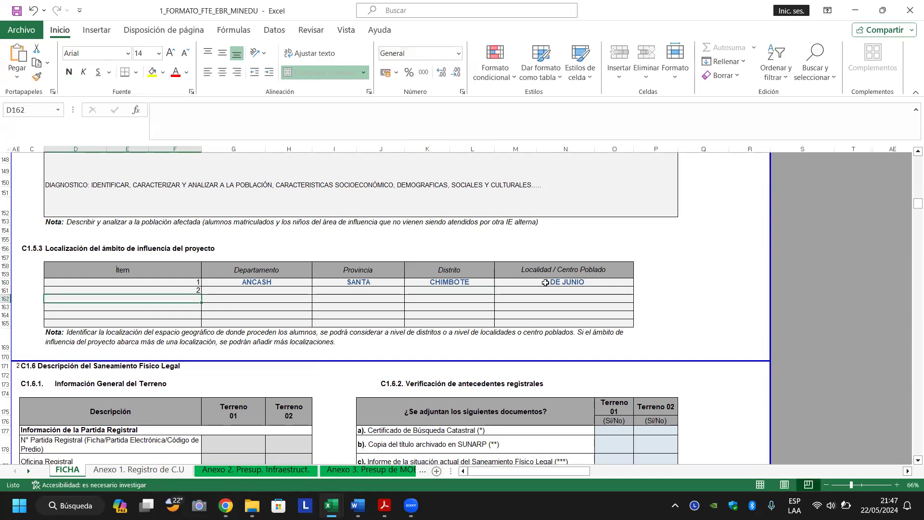
type("3")
key("Return")
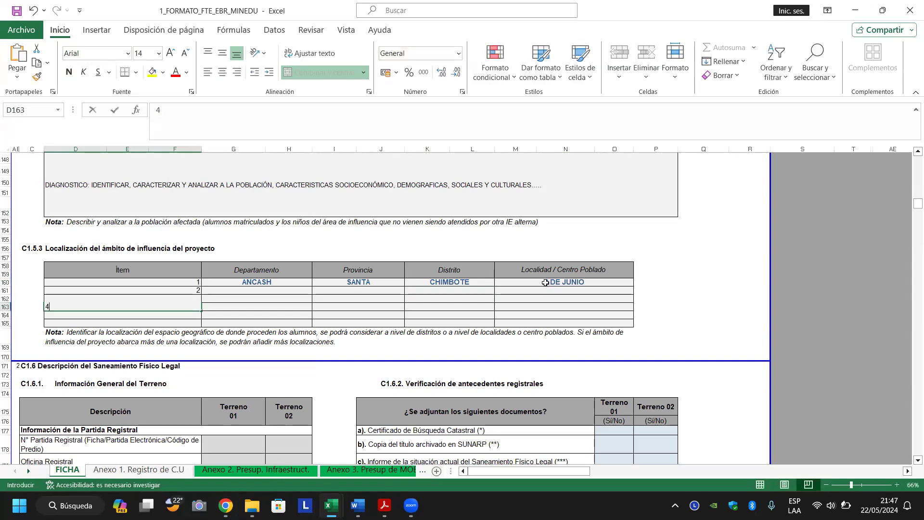
key("Return")
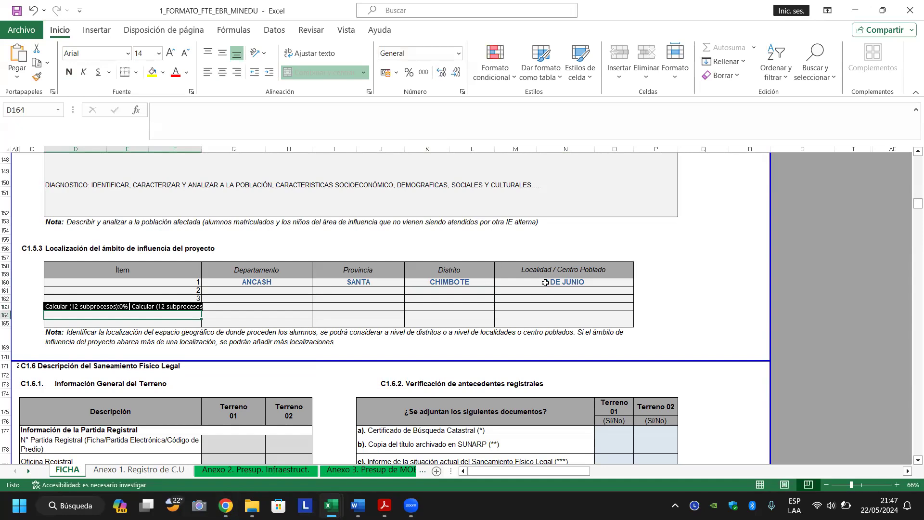
key("Down")
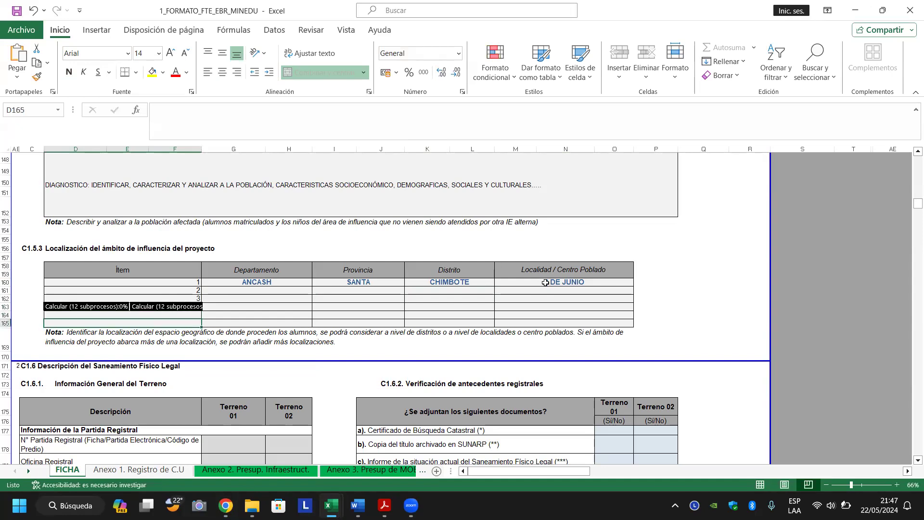
key("Up")
key("Up")
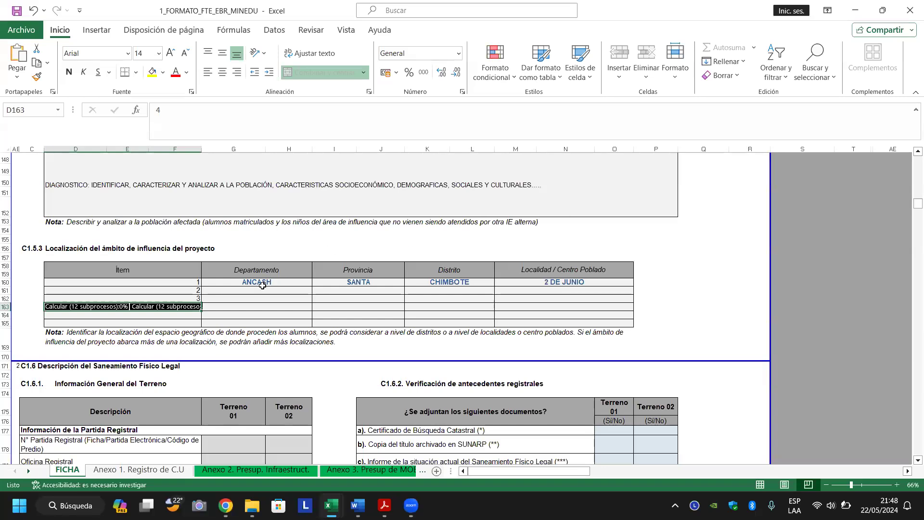
Copy ANCASH, SANTA, CHIMBOTE from row 160 into rows 161–162.
left_click(247, 294)
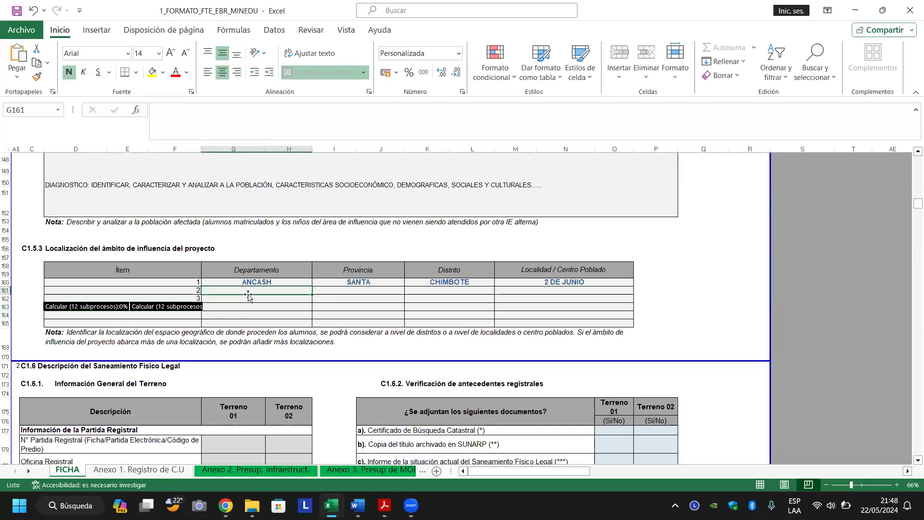
left_click(184, 307)
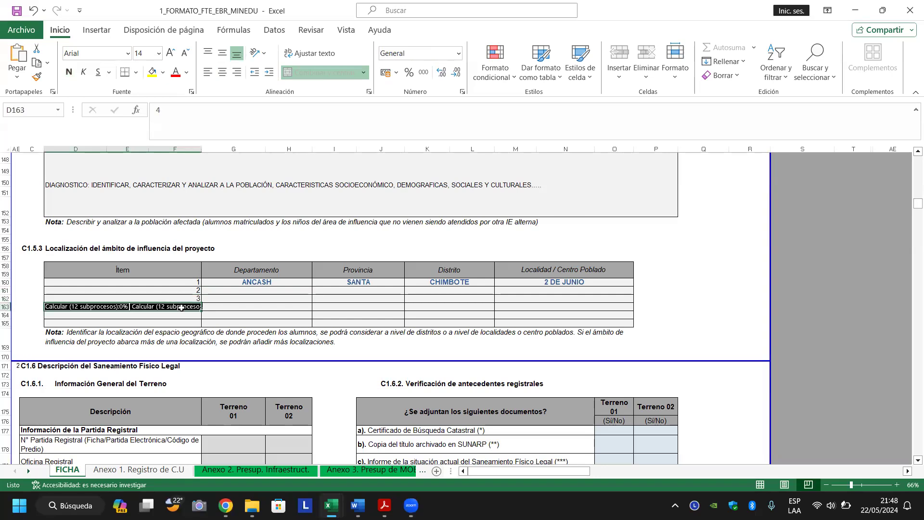
left_click(235, 288)
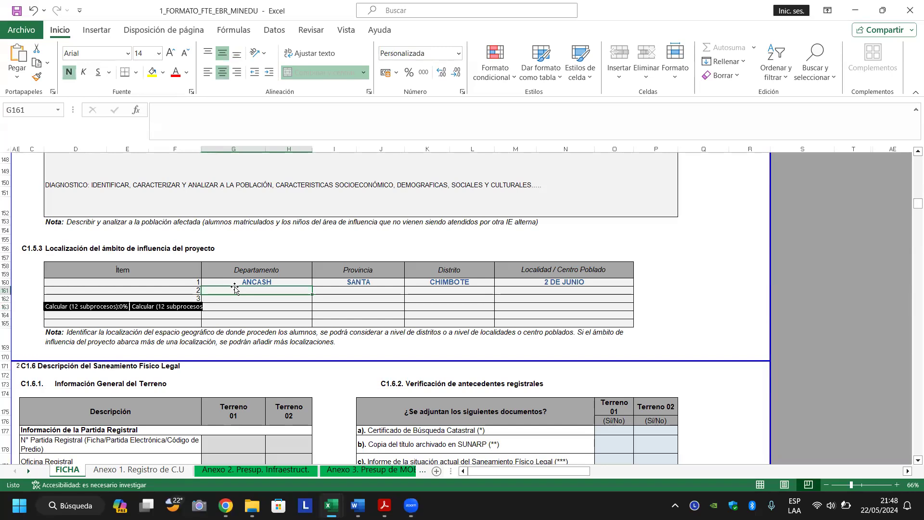
key("ctrl+c")
key("Up")
key("shift+Right")
key("shift+Right")
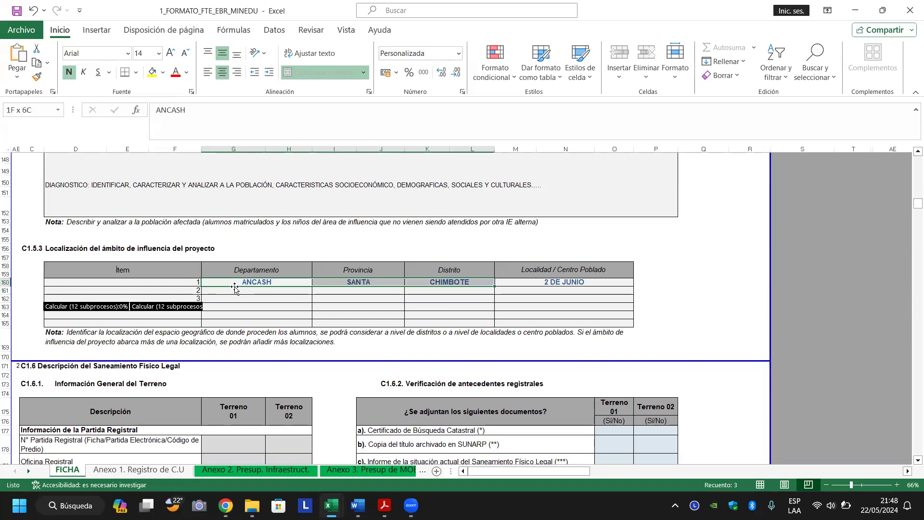
key("ctrl+c")
key("Down")
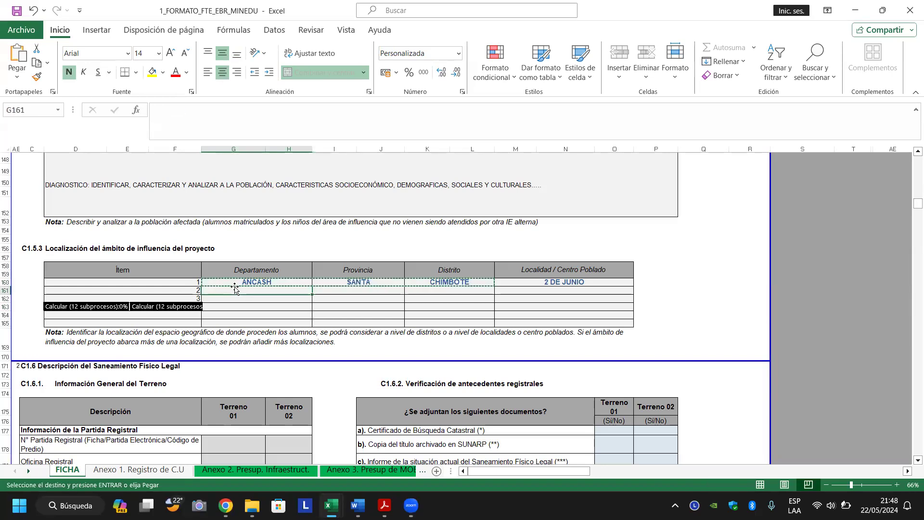
key("shift+Down")
key("shift+Right")
key("shift+Right")
key("Return")
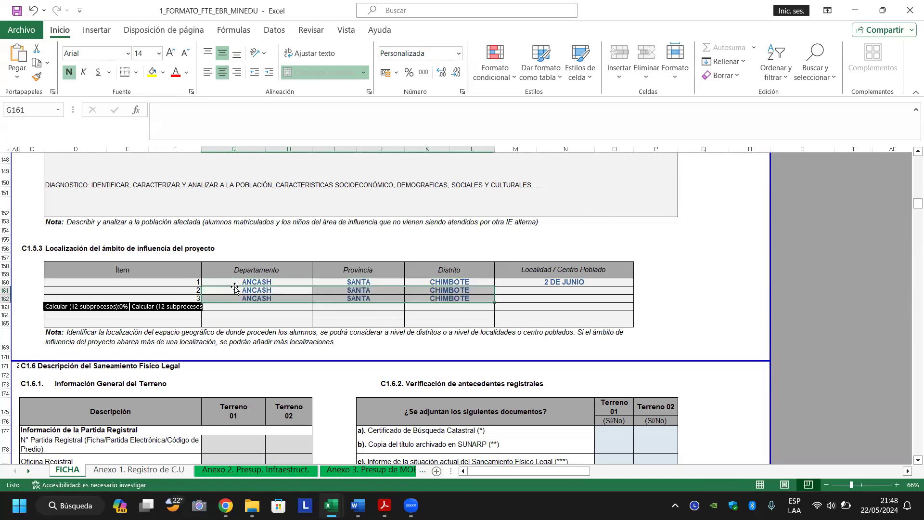
key("Right")
key("Right")
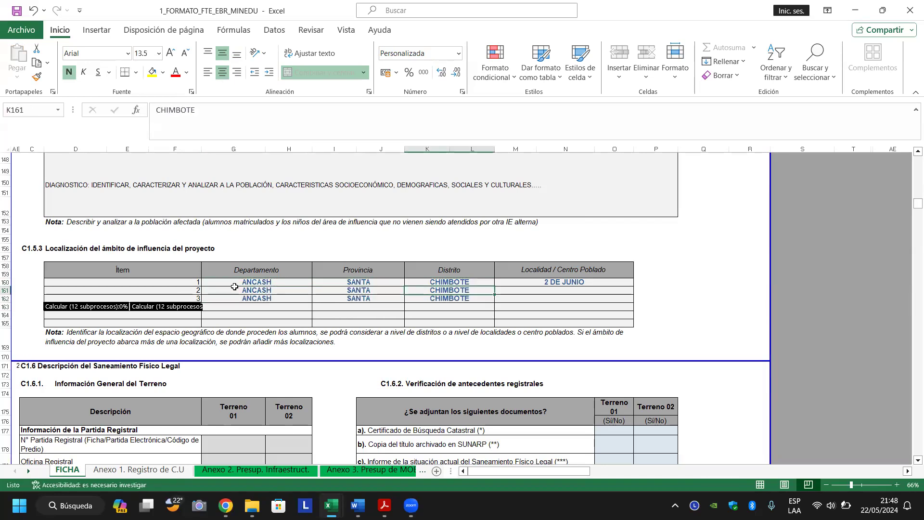
key("Down")
key("Up")
key("Right")
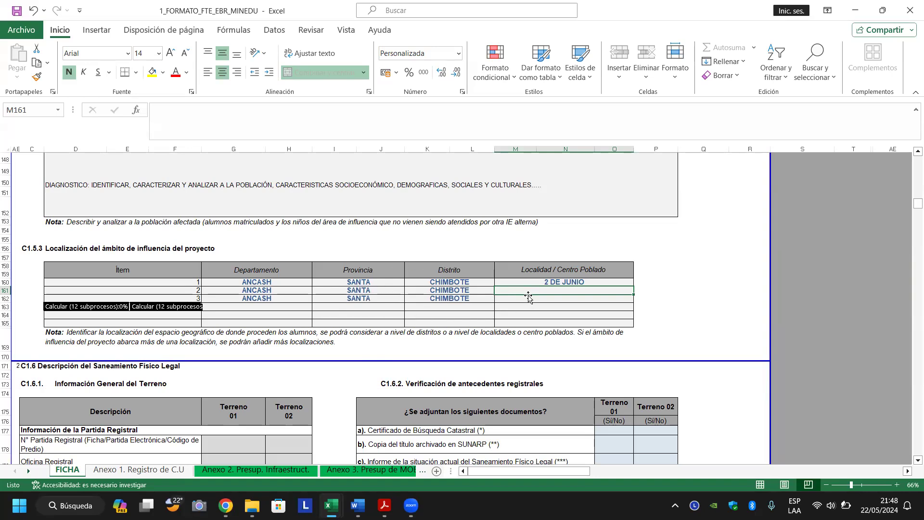
Apply a yellow fill to the three filled table rows D160:O162.
left_click_drag(528, 282, 528, 295)
key("shift+Left")
key("shift+Left")
key("shift+Left")
key("shift+Left")
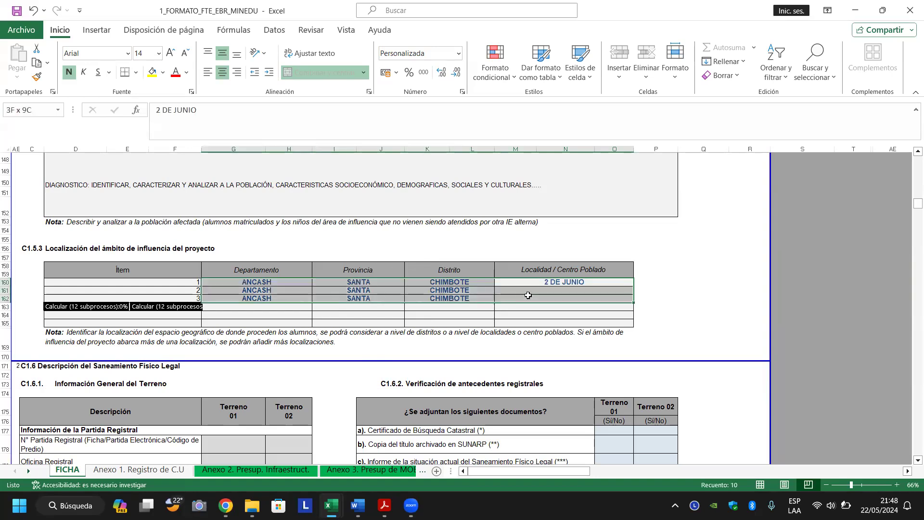
left_click(153, 72)
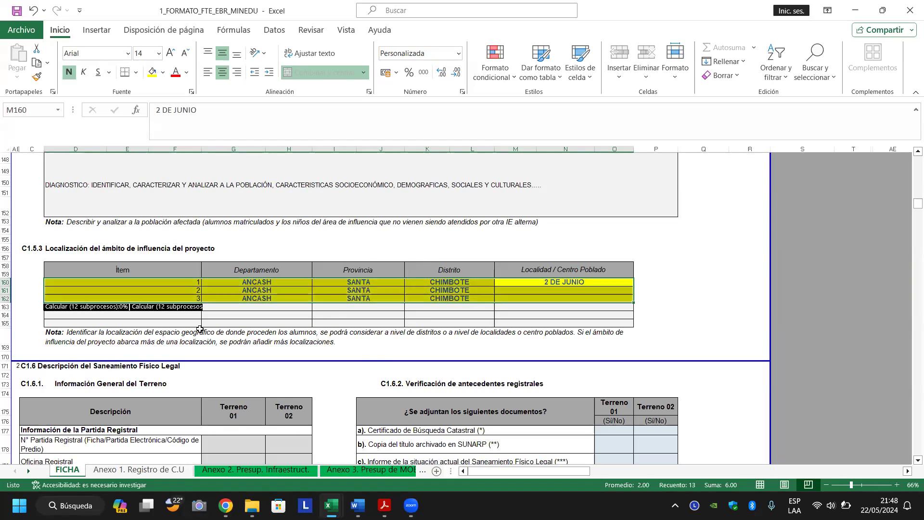
left_click(251, 321)
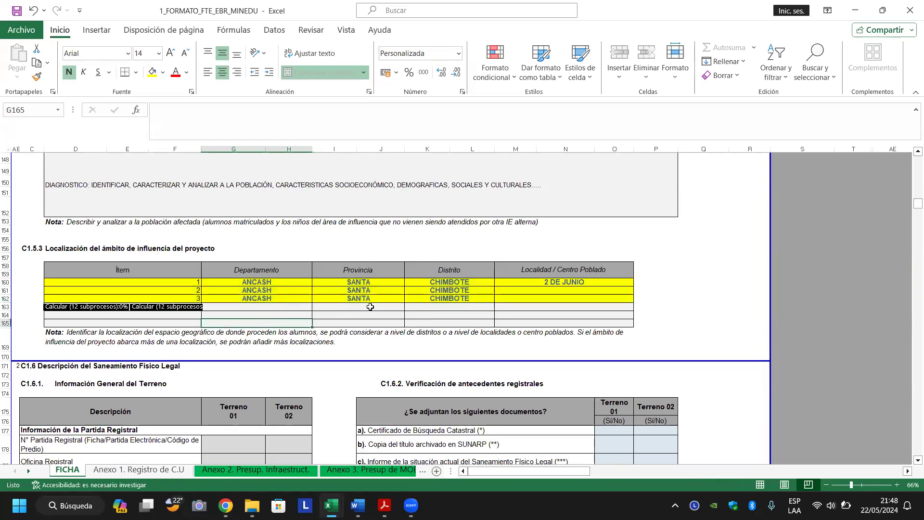
left_click(371, 307)
left_click(430, 312)
left_click(520, 307)
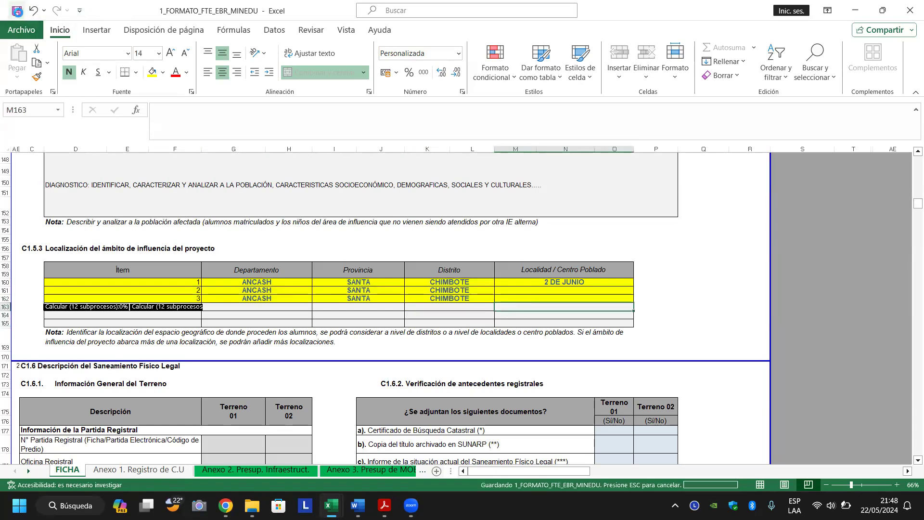
left_click(178, 382)
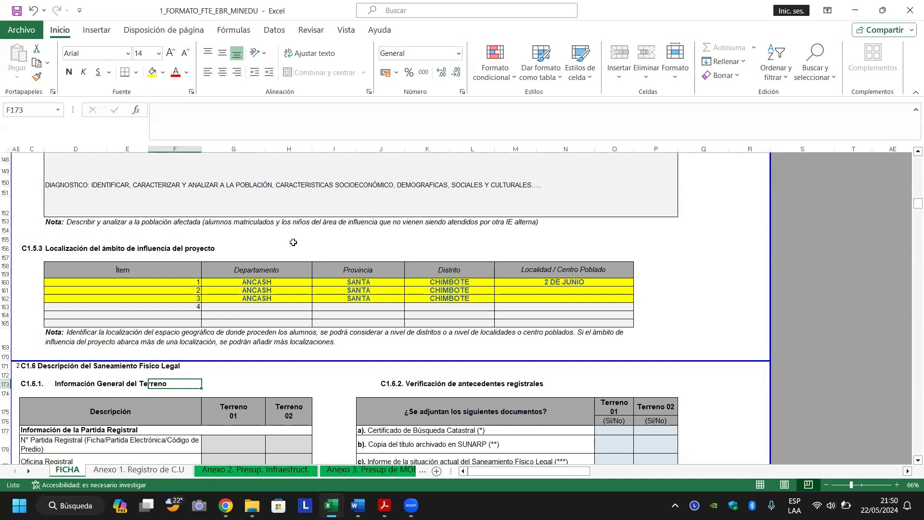
Move down to the Terreno 01 and Terreno 02 registry-number cells in section C1.6.1.
left_click(293, 241)
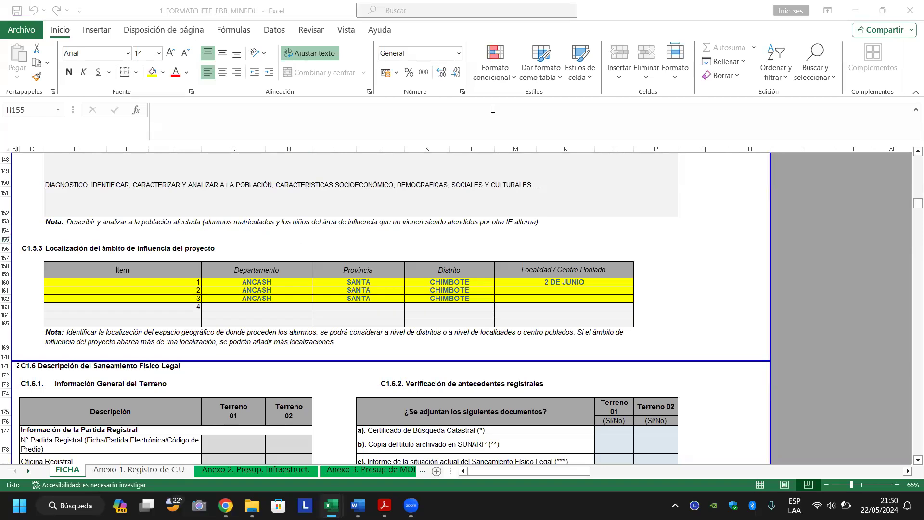
left_click(534, 299)
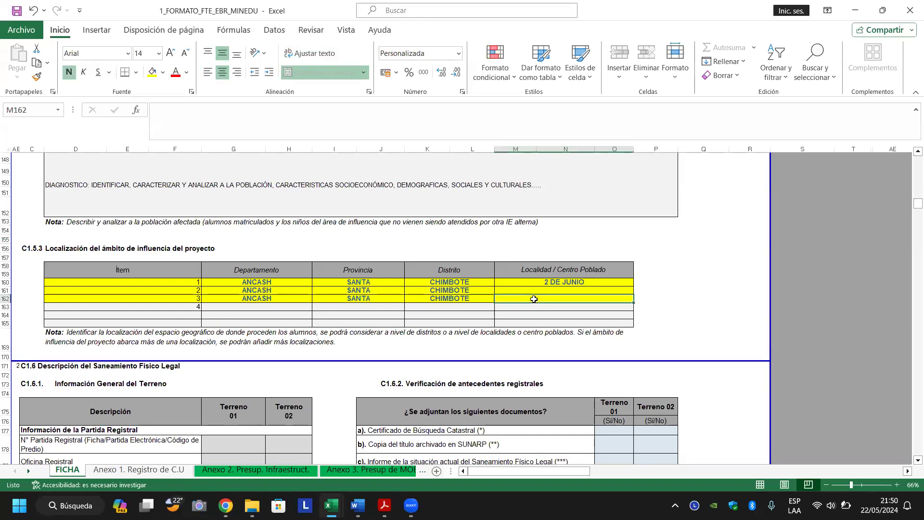
key("Down")
key("Down")
key("Down")
key("Down")
key("Down")
key("Down")
key("Down")
key("Down")
key("Down")
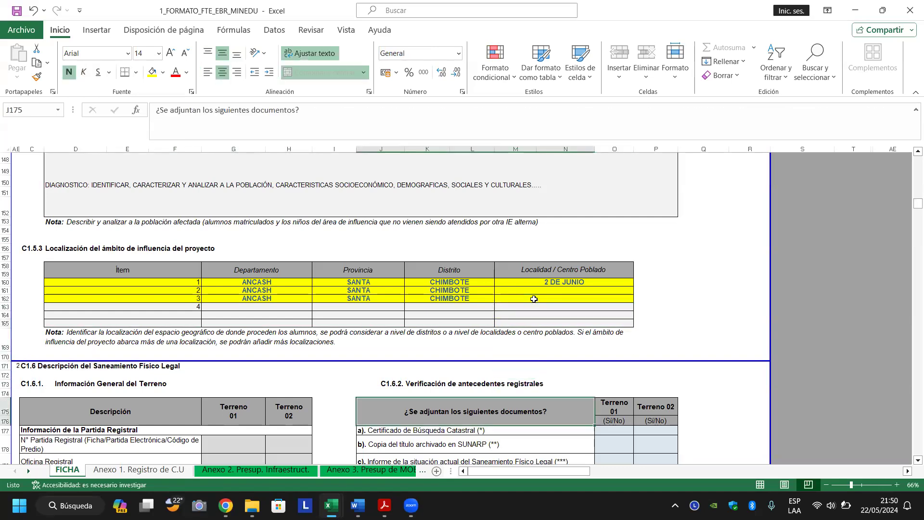
key("Down")
key("Down")
key("Down")
key("Down")
key("Down")
key("Down")
key("Left")
key("Left")
key("Left")
key("Left")
key("Left")
key("Left")
key("Up")
key("Up")
key("Up")
key("Up")
key("Up")
key("Up")
key("Up")
key("Up")
key("Down")
key("Right")
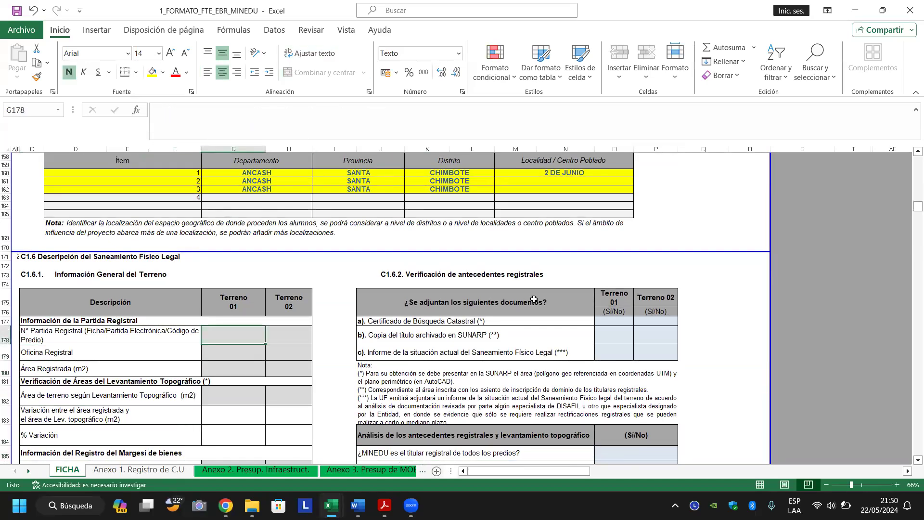
key("Right")
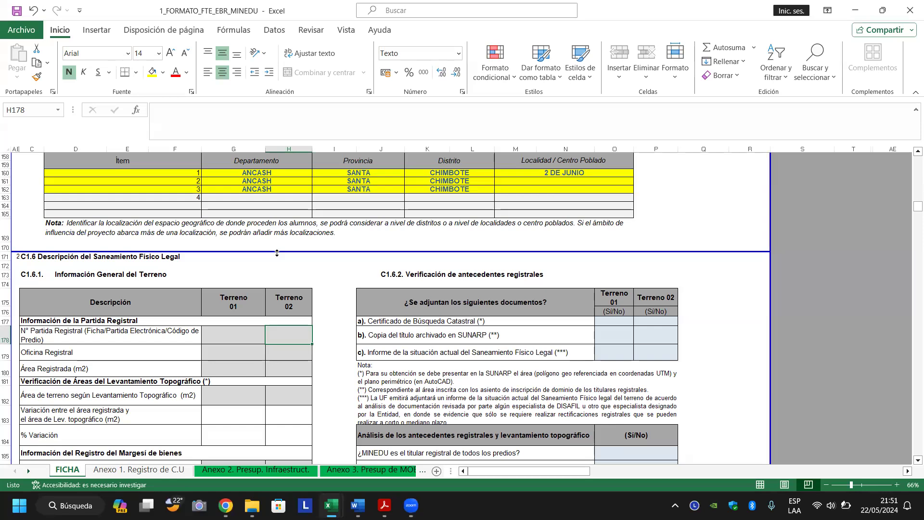
Locate Terreno 01's registry-number and Oficina Registral cells in the FICHA sheet.
left_click(220, 340)
left_click(222, 352)
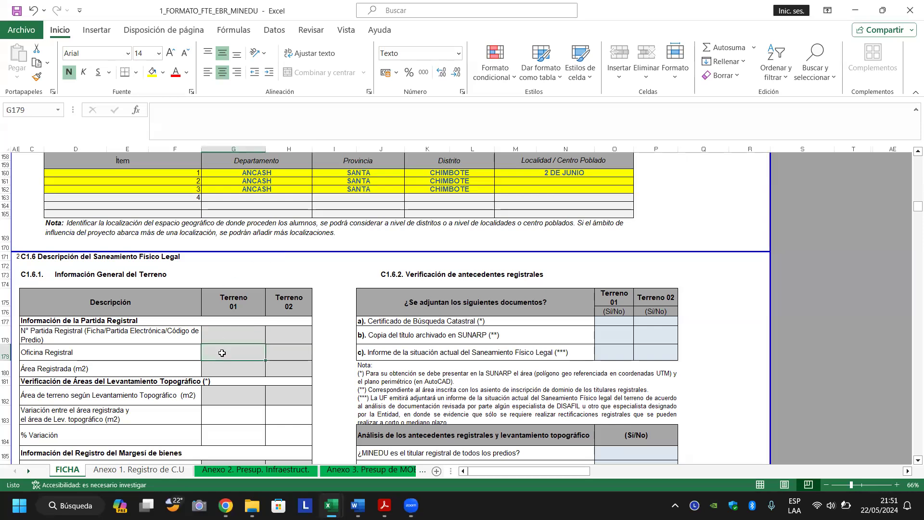
left_click(221, 373)
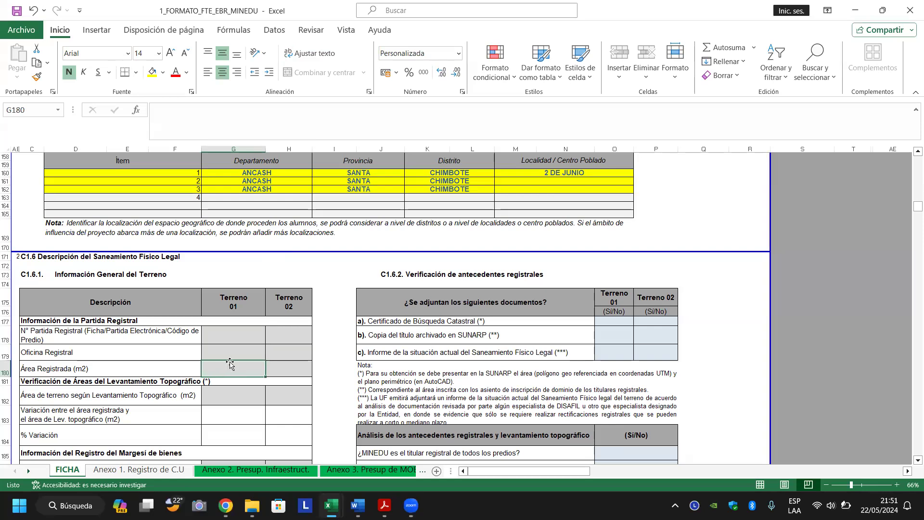
left_click(235, 355)
left_click(246, 334)
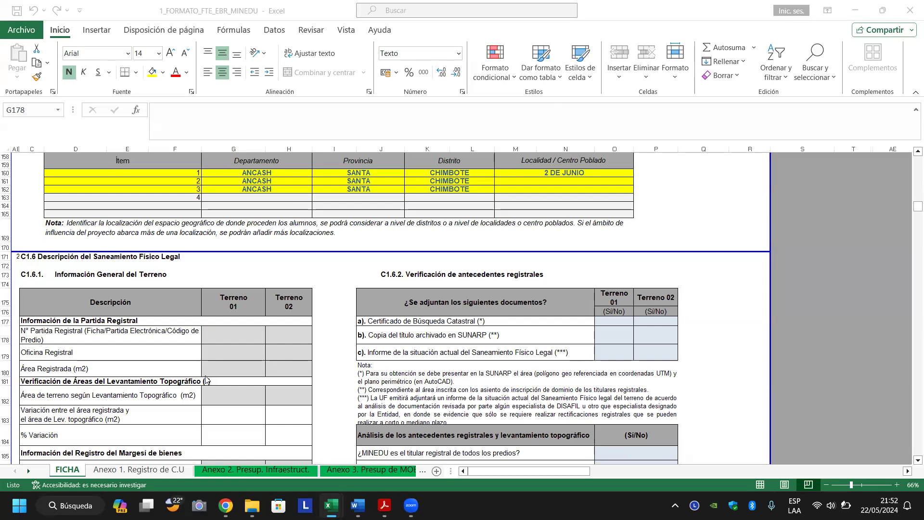
left_click(233, 331)
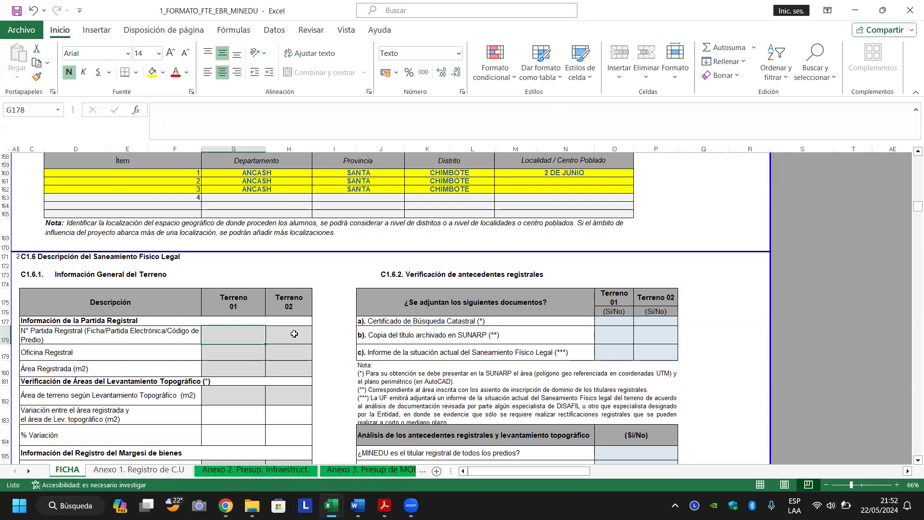
left_click(252, 348)
key("Right")
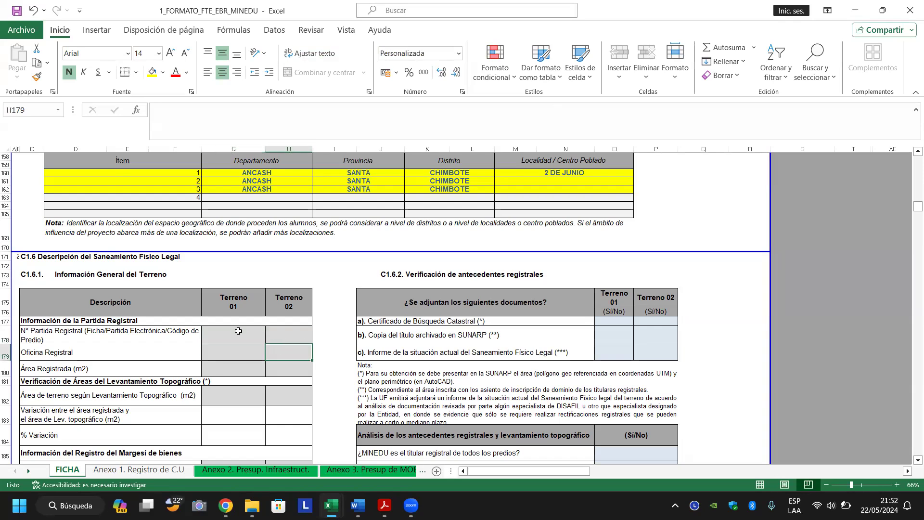
left_click(239, 331)
left_click(269, 333)
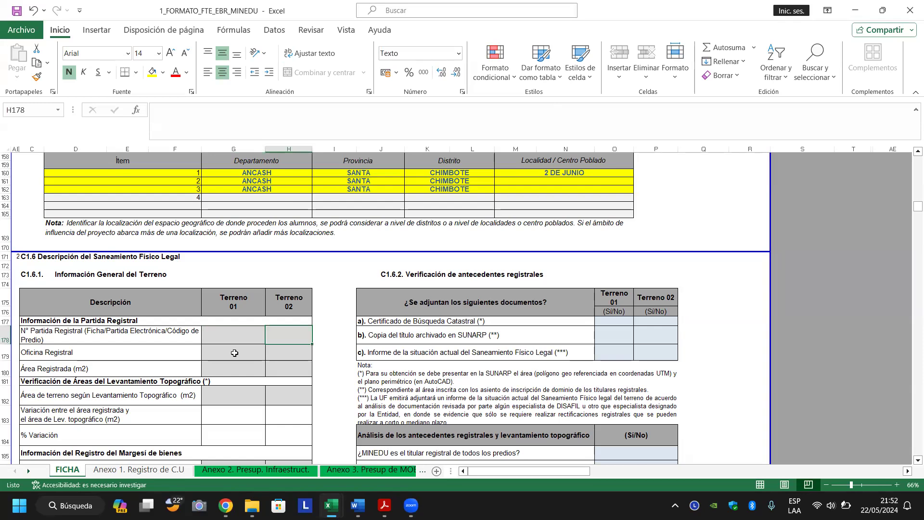
left_click(235, 353)
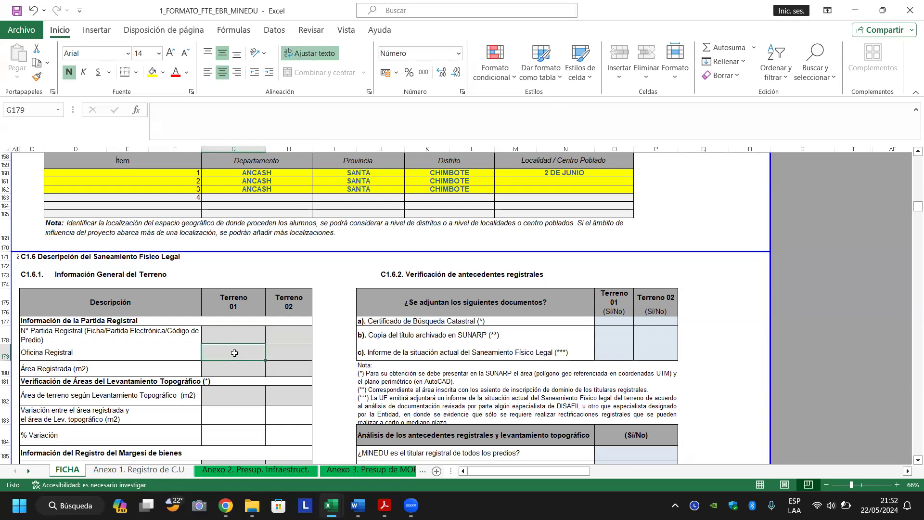
Enter OFICINA CHIMBOTE as Terreno 01's Oficina Registral, correcting the typos.
type("OFICNINA")
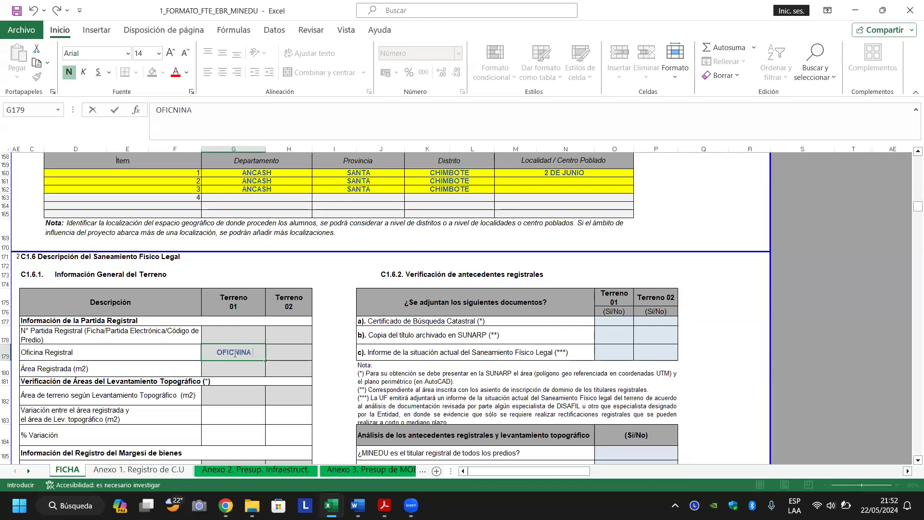
key("BackSpace")
key("BackSpace")
key("BackSpace")
key("BackSpace")
type("INA CHI,BOTE")
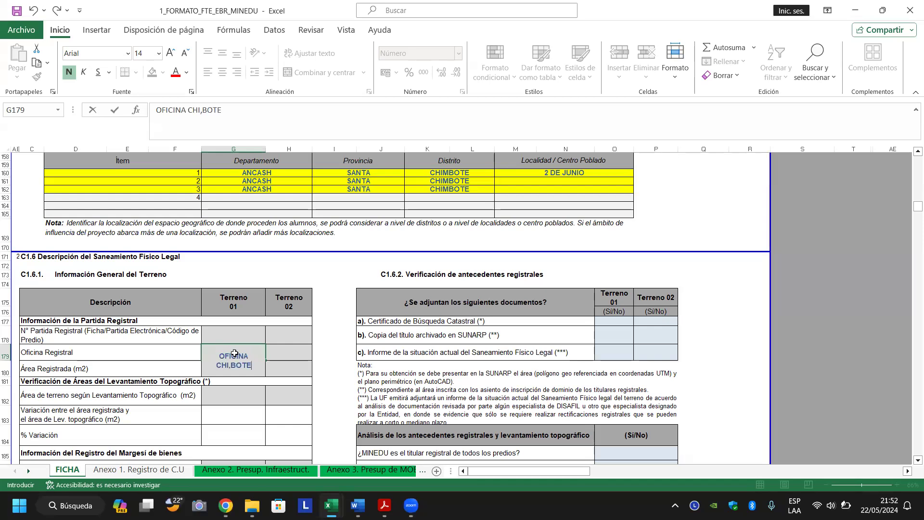
key("ctrl+Return")
key("F2")
key("BackSpace")
type("M")
key("Return")
Enter OFICINA CHIMBOTE as the Oficina Registral for Terreno 02 too.
left_click(235, 354)
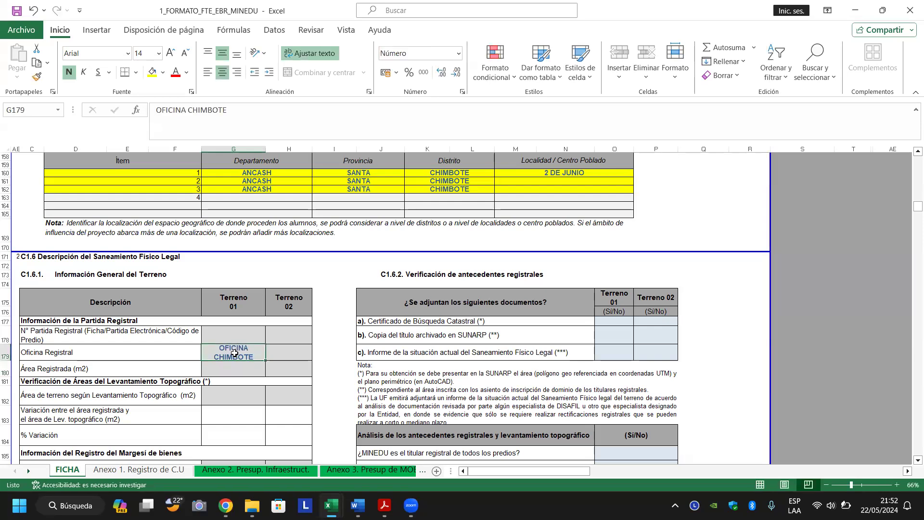
key("Right")
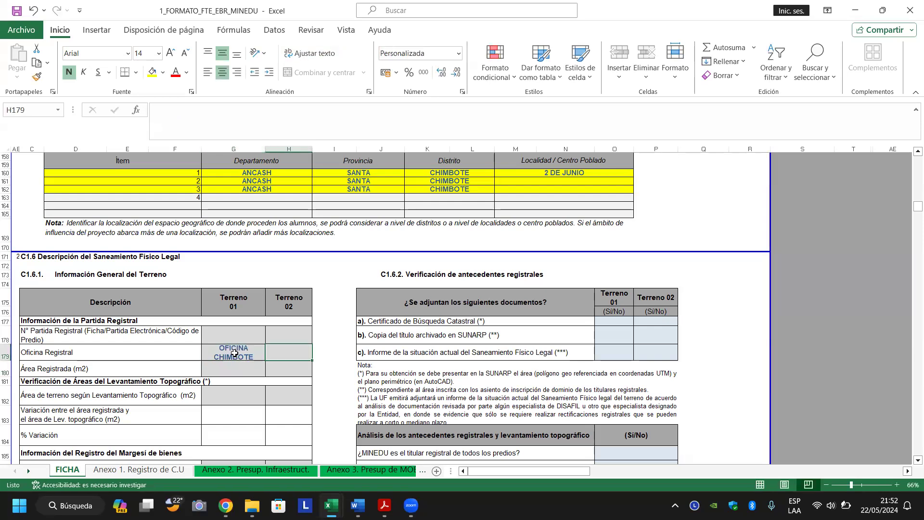
type("OFICINA CHIMBOTE")
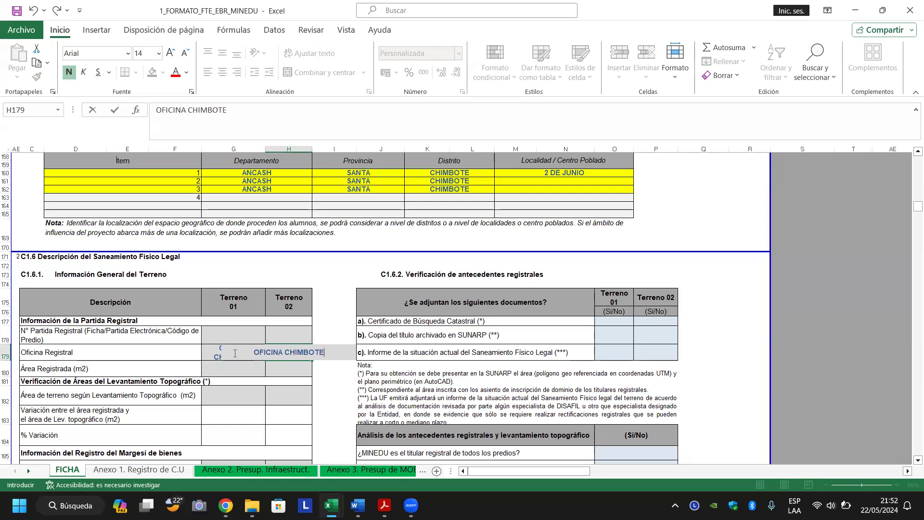
key("Return")
Check the Oficina Registral entries and the Área Registrada row for both terrenos.
key("Up")
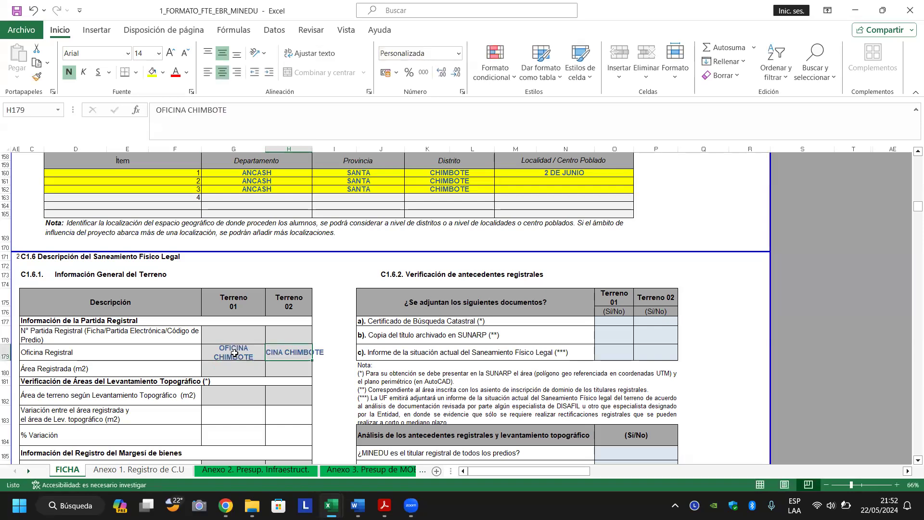
left_click(235, 353)
key("Down")
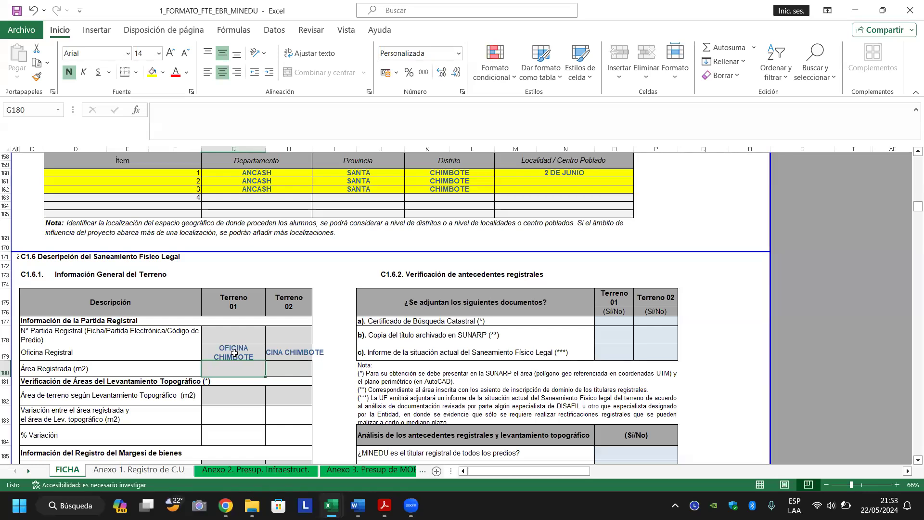
key("Up")
key("Right")
key("Up")
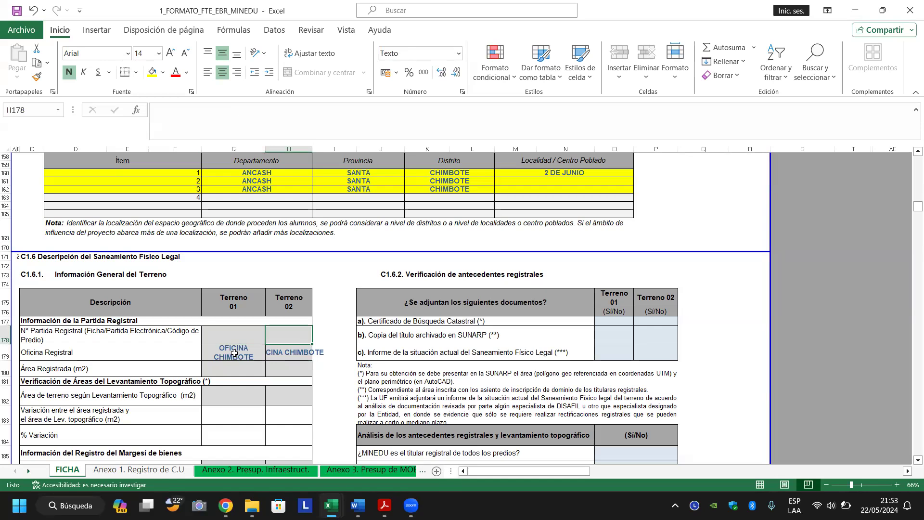
key("Left")
key("Down")
key("Down")
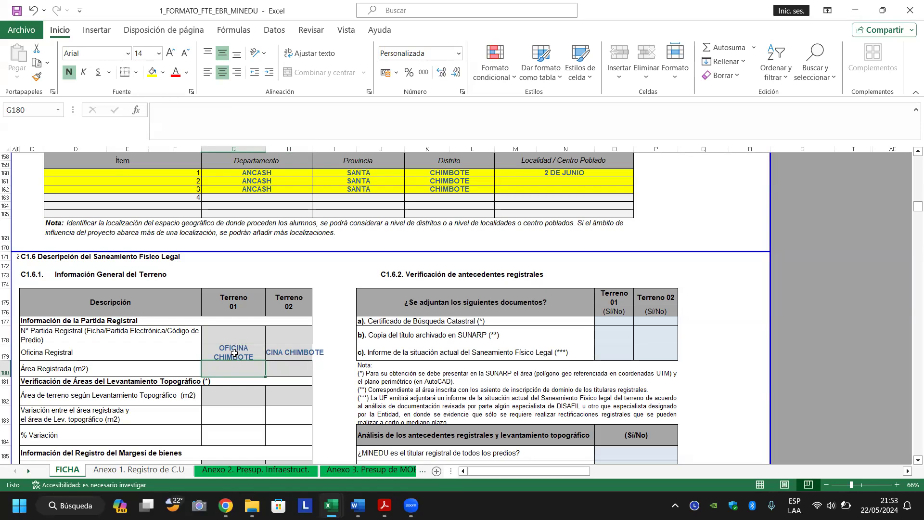
Switch to 1_FORMATO_FTE_EBR_MINEDU_0560_FINAL and inspect the U.M. and indicator-name formulas.
mouse_move(343, 500)
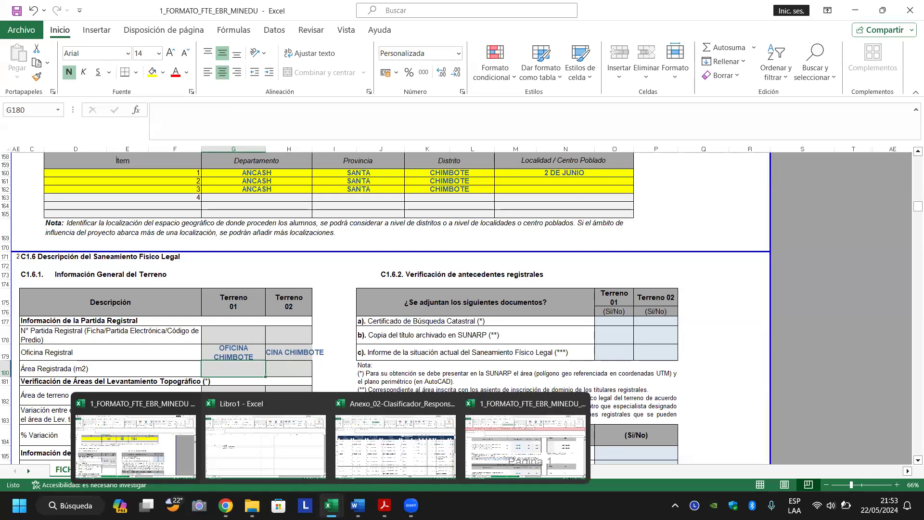
left_click(492, 461)
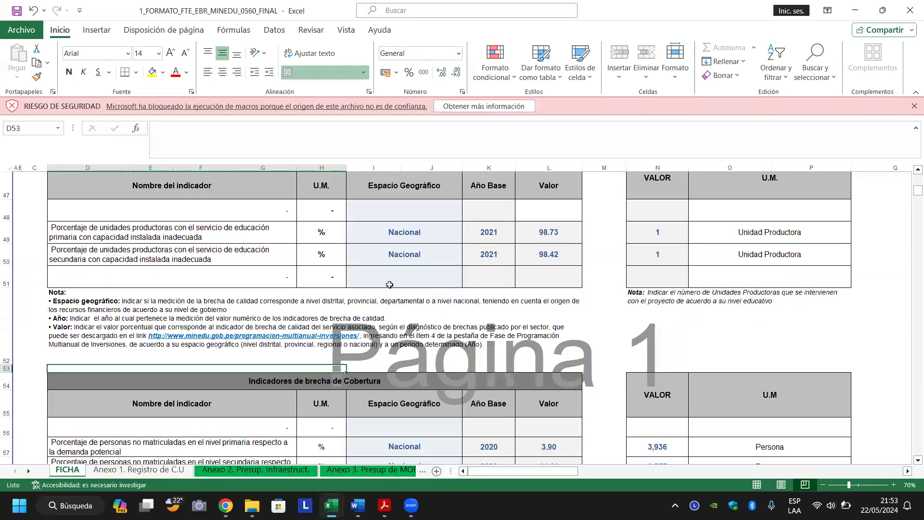
left_click(316, 240)
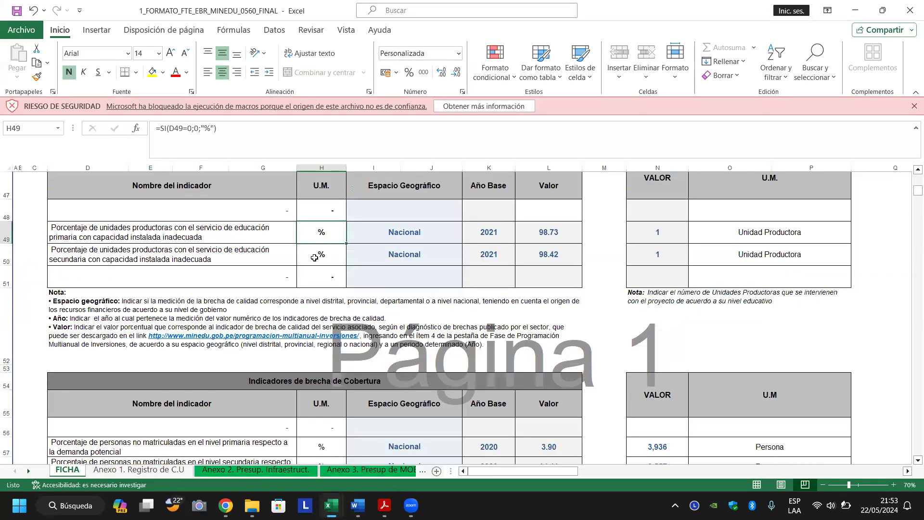
left_click(248, 261)
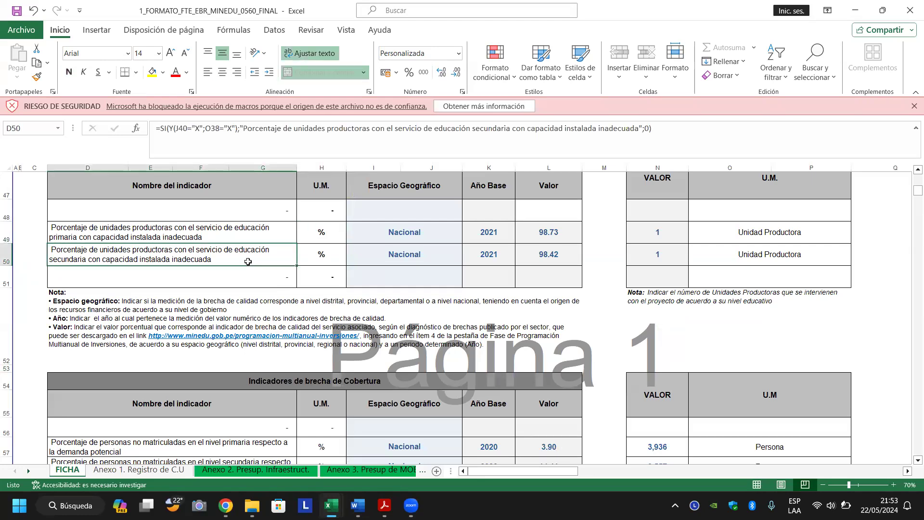
Jump from the sheet top past coverage indicators and productive units to section C1.5.
key("ctrl+Home")
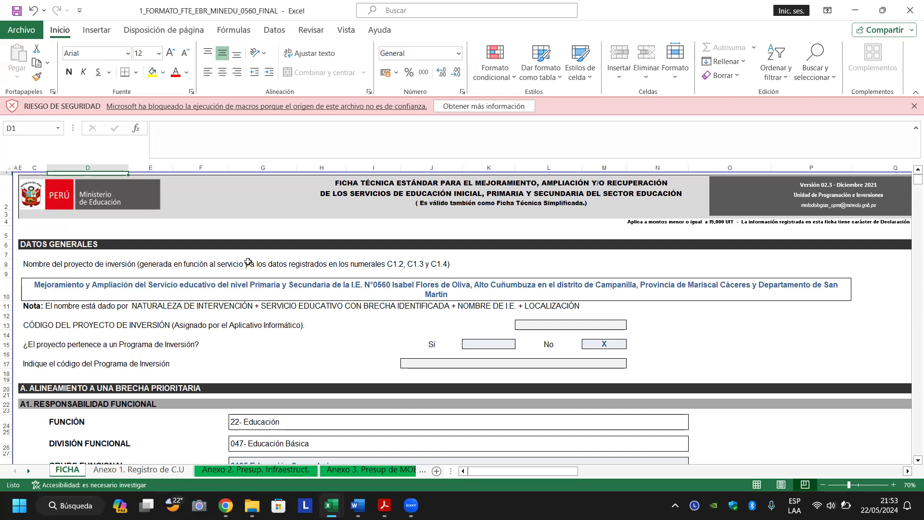
key("Down")
key("Down")
key("Down")
key("Down")
key("Down")
key("Down")
key("Down")
key("Down")
key("Down")
key("Down")
key("Down")
key("Down")
key("Down")
key("Down")
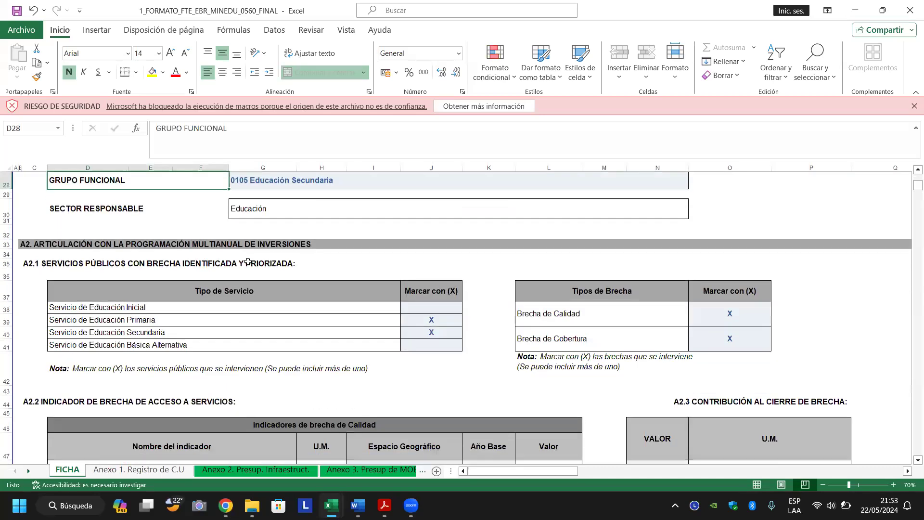
scroll(248, 262, "down", 3)
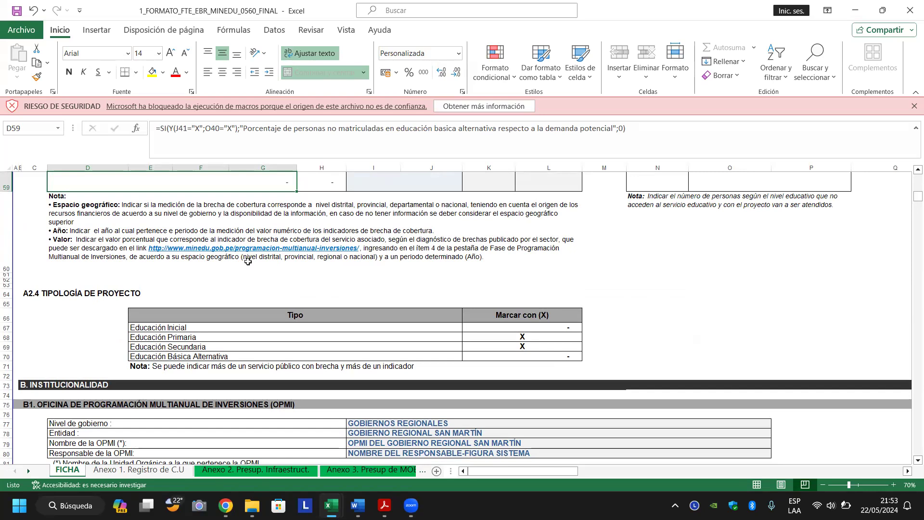
key("Page_Down")
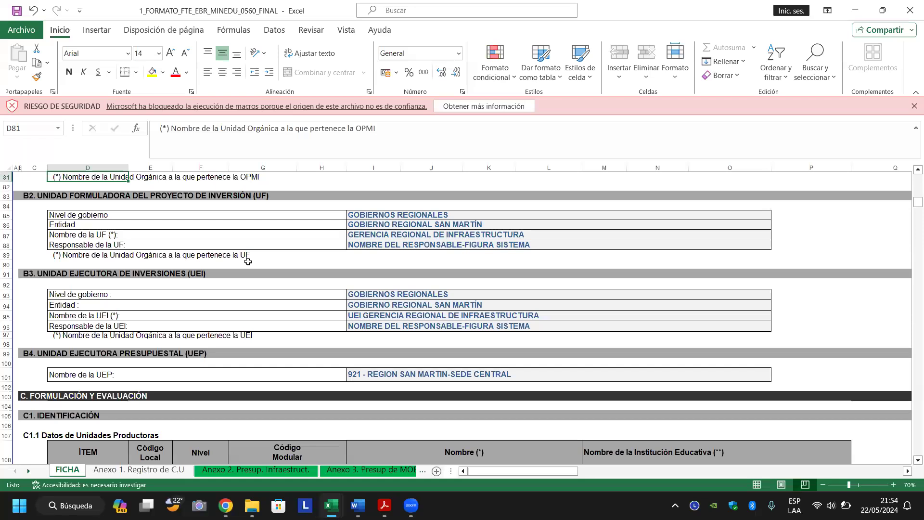
key("Page_Down")
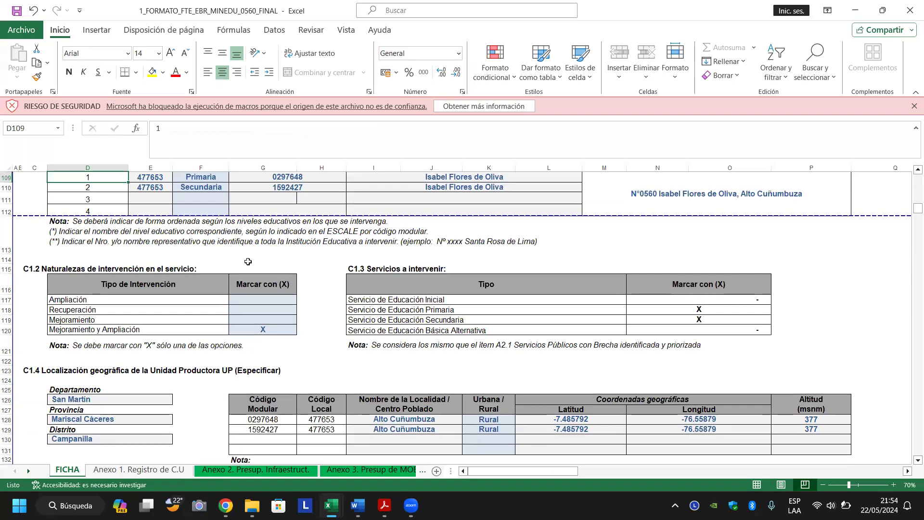
key("Page_Down")
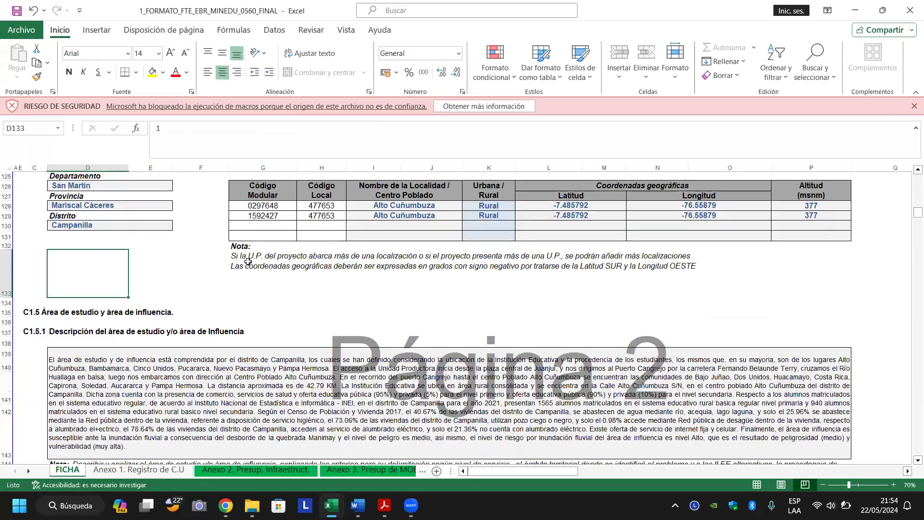
key("Page_Up")
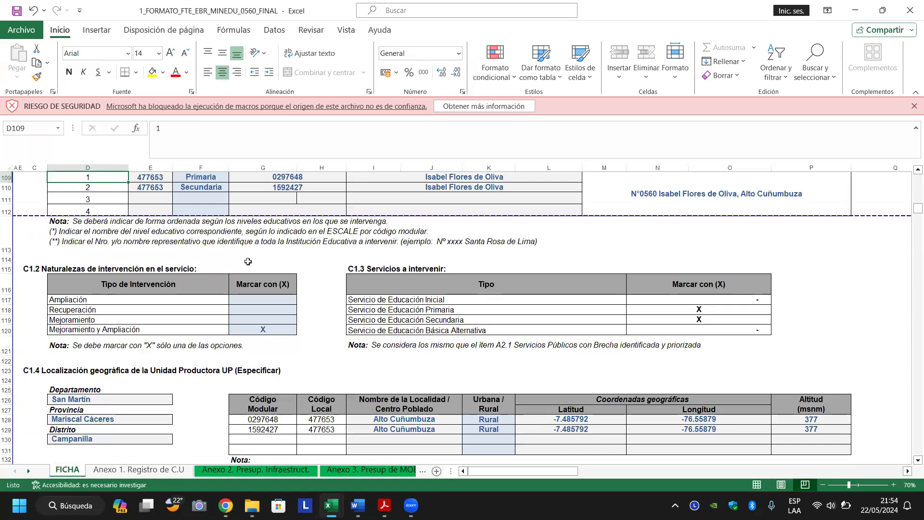
key("Page_Down")
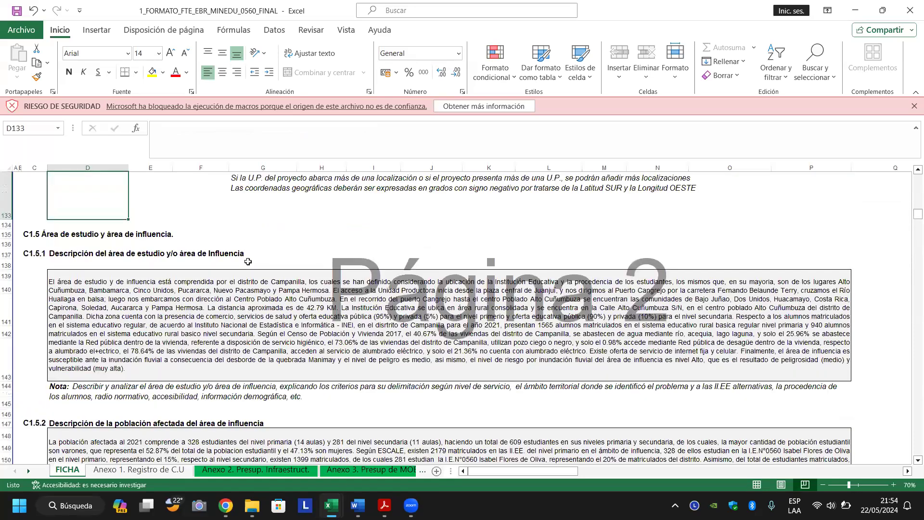
left_click(271, 301)
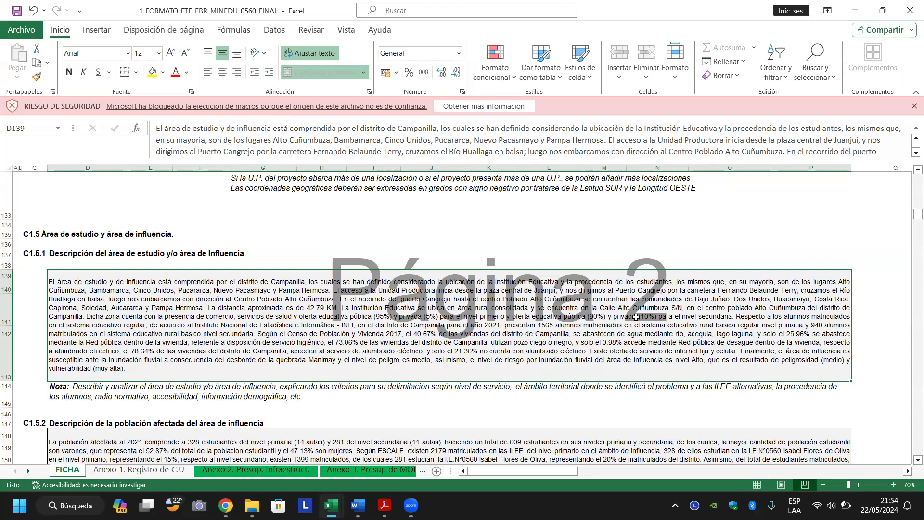
left_click(891, 484)
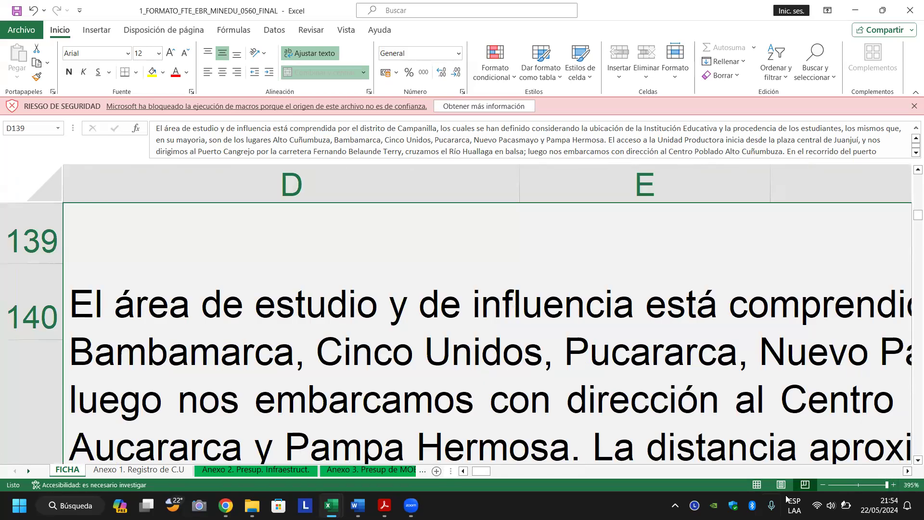
left_click(824, 485)
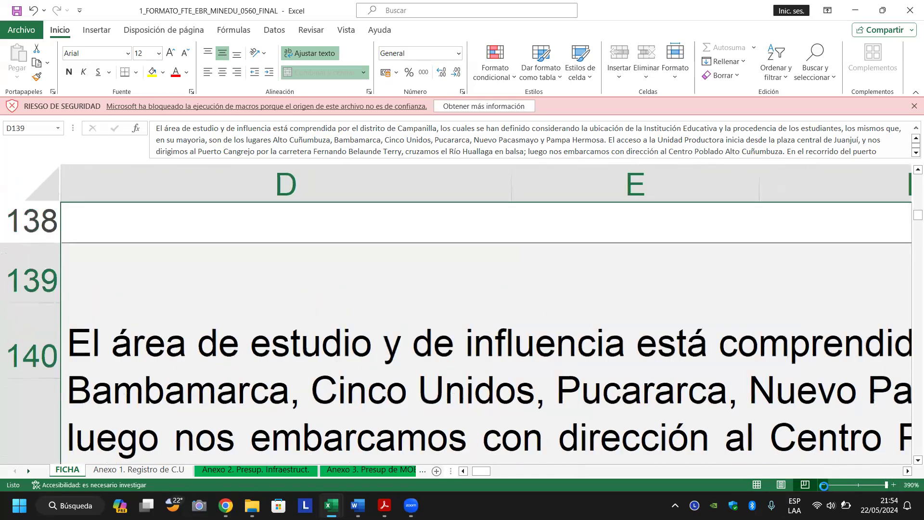
left_click(824, 486)
left_click(824, 485)
left_click(825, 486)
left_click(824, 485)
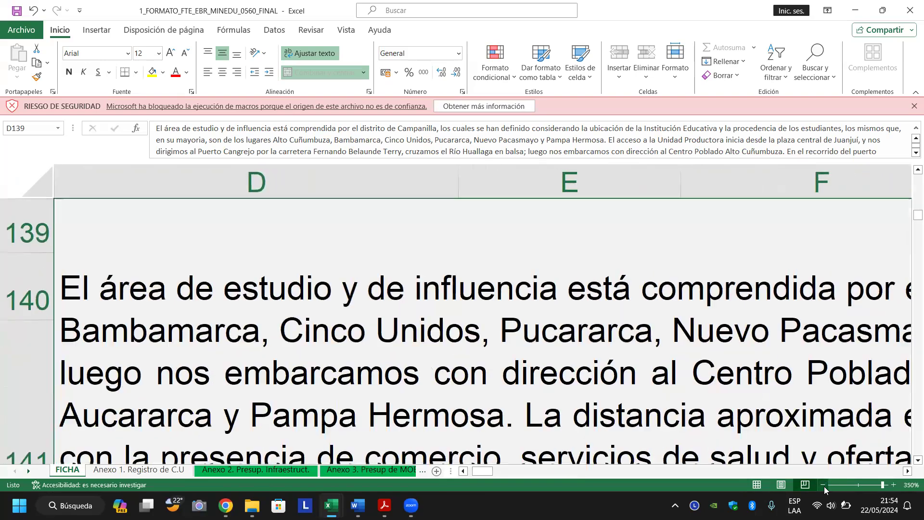
left_click(825, 486)
left_click(824, 485)
left_click(824, 486)
left_click(825, 486)
left_click(825, 485)
left_click(824, 485)
left_click(824, 486)
left_click(825, 486)
left_click(825, 486)
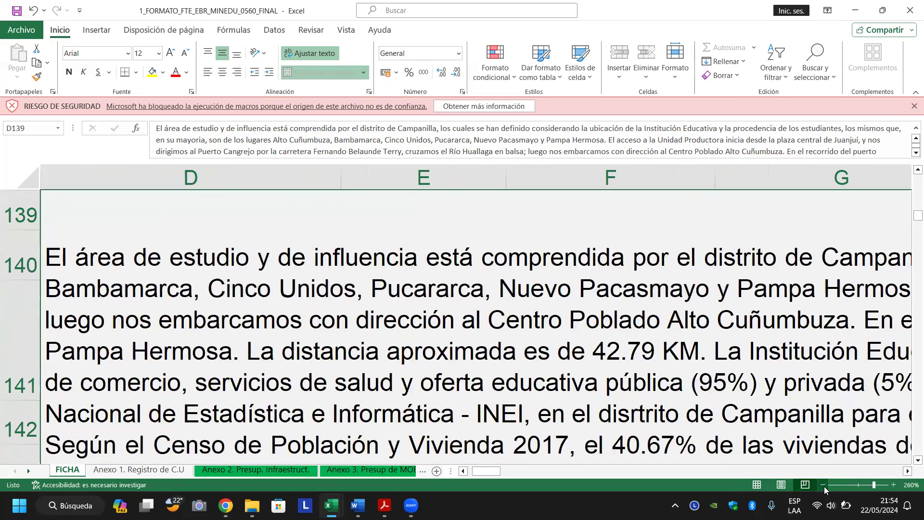
left_click(824, 485)
left_click(824, 486)
left_click(825, 485)
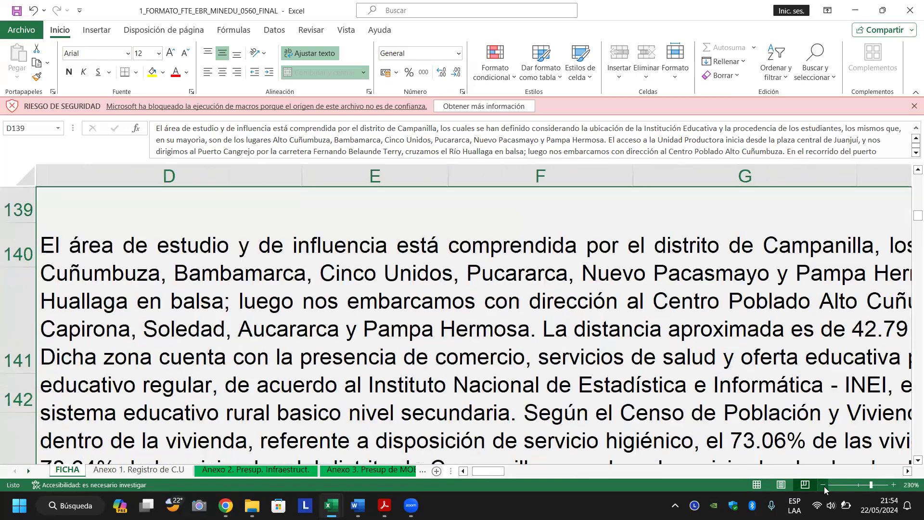
left_click(824, 485)
left_click(824, 485)
left_click(825, 486)
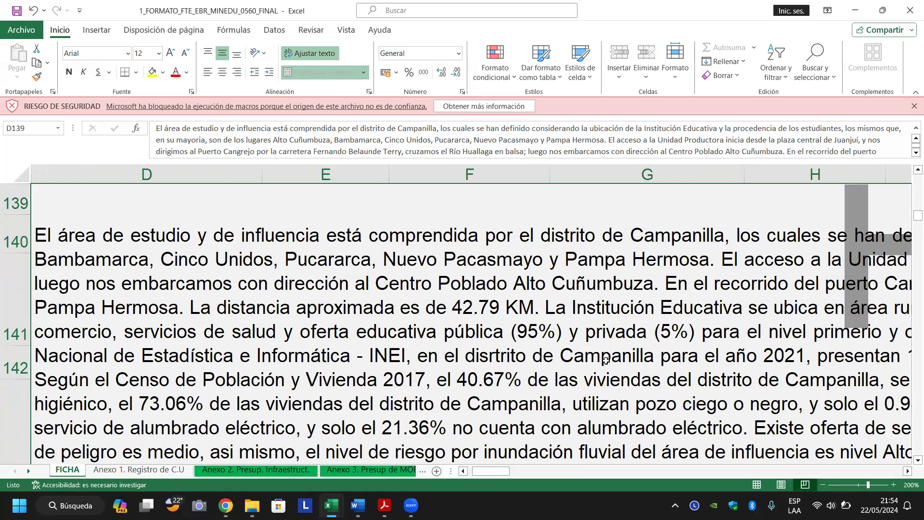
scroll(312, 357, "up", 2)
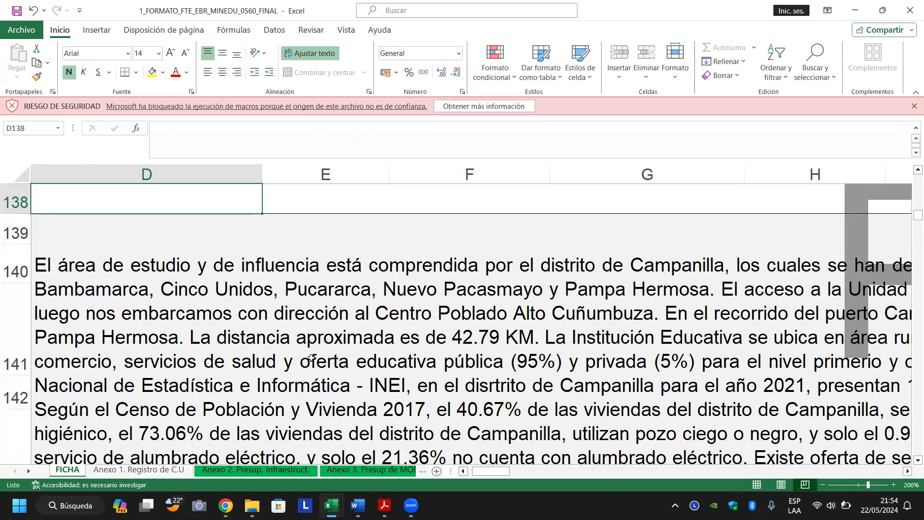
key("Up")
key("Up")
key("Down")
key("Down")
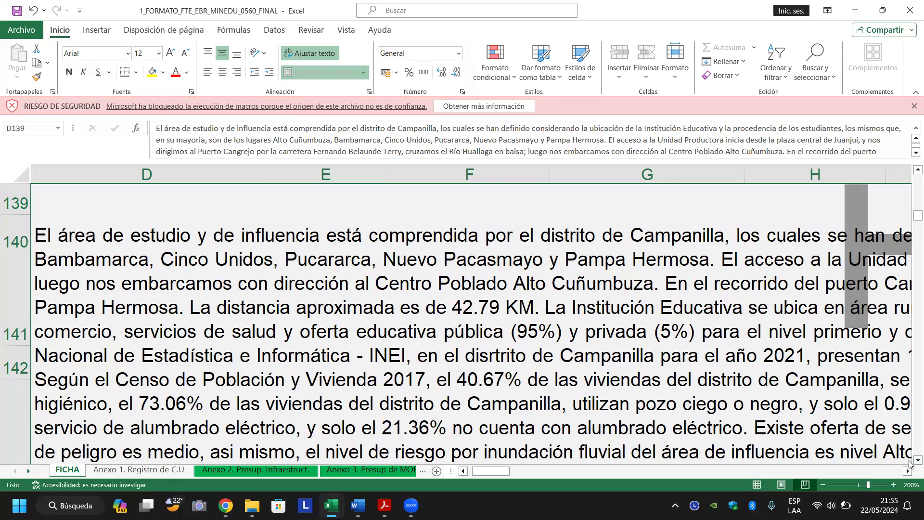
Scroll down and select the affected-population paragraph in D148 to read it.
scroll(911, 463, "down", 1)
scroll(910, 463, "down", 3)
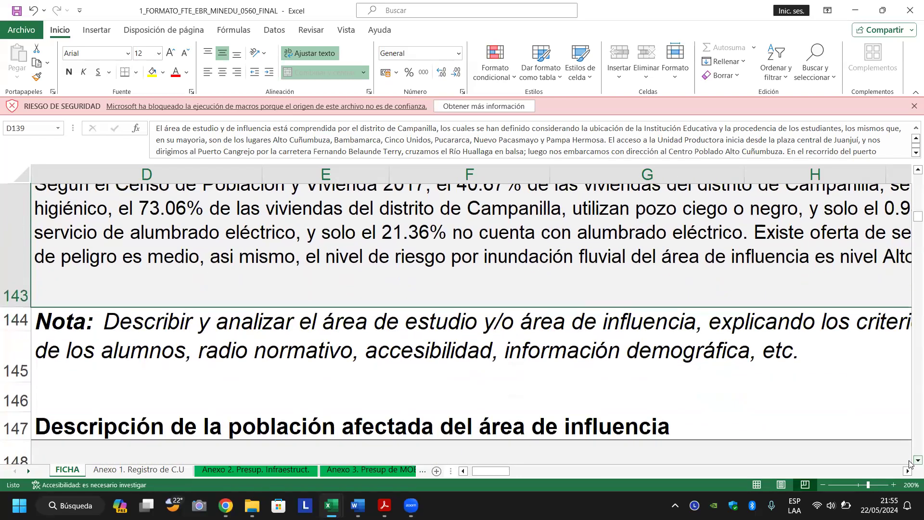
scroll(910, 463, "down", 1)
scroll(910, 463, "down", 2)
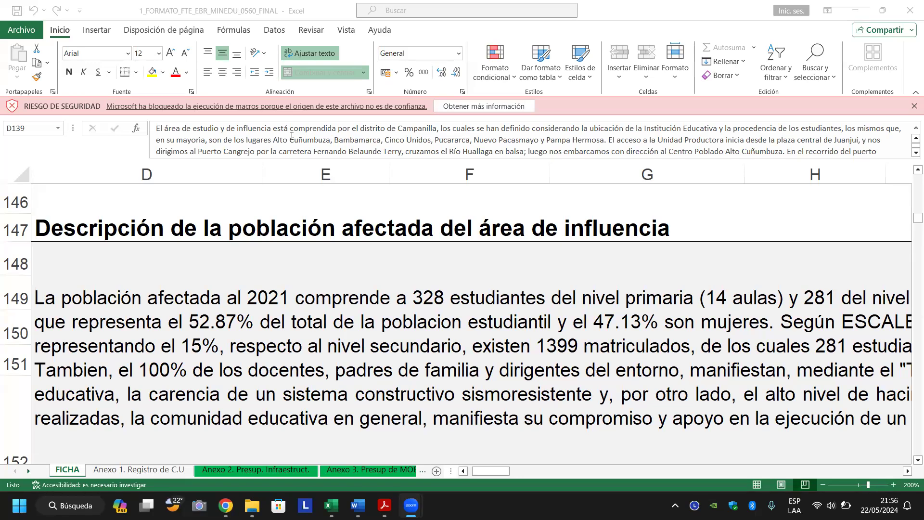
left_click(50, 163)
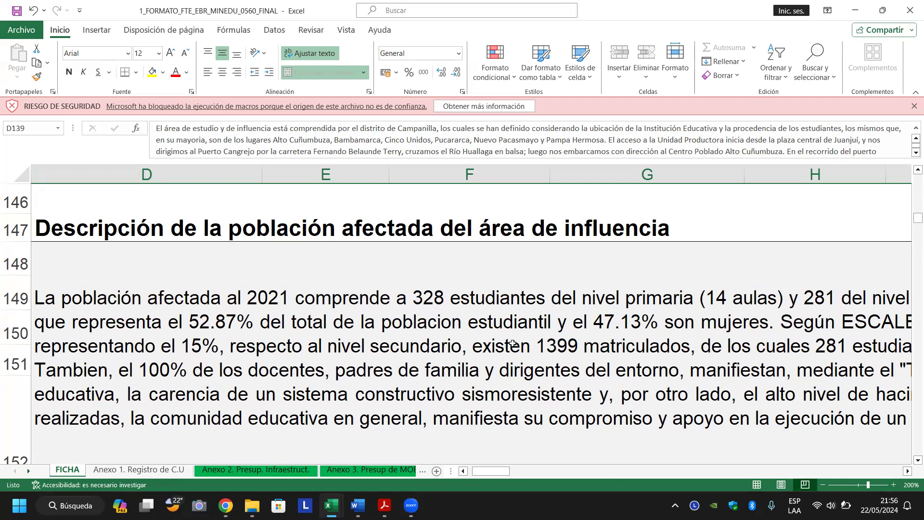
left_click(365, 348)
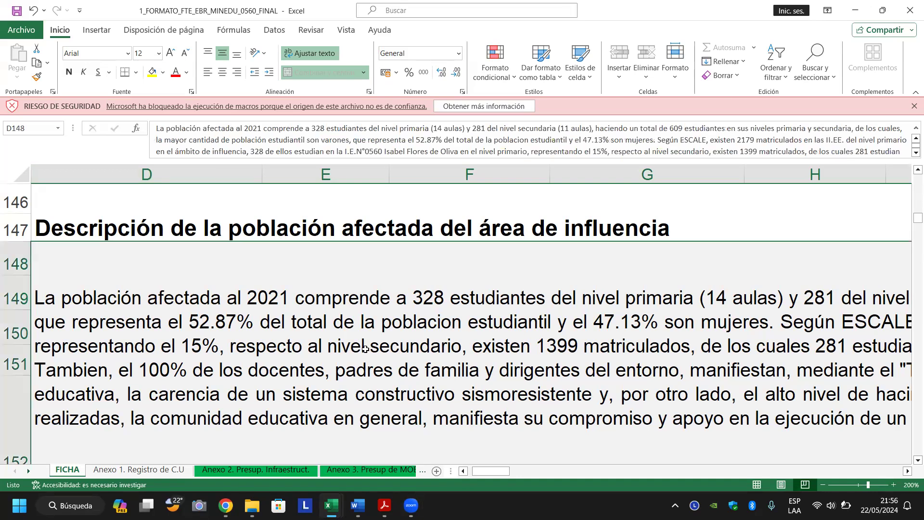
Move down to the localities table's first row and zoom out to 160%.
key("Down")
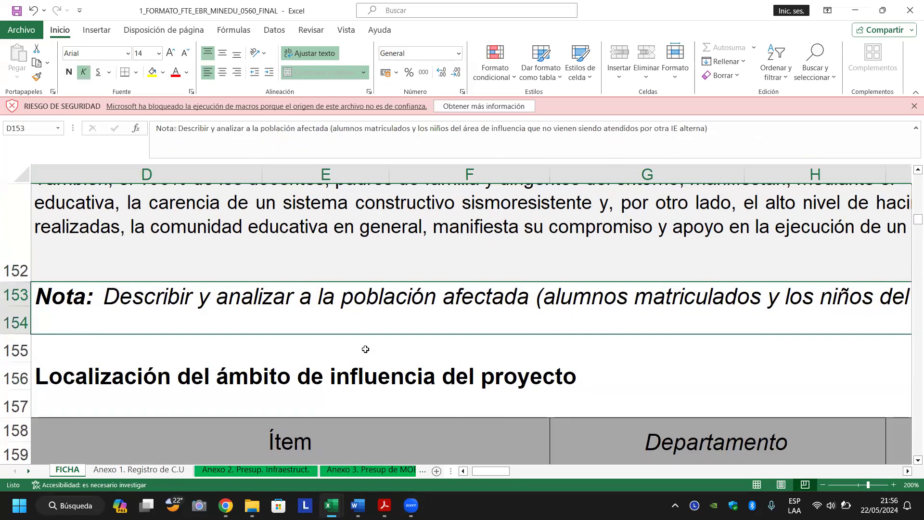
key("Down")
key("Down")
key("Down")
key("Down")
key("Down")
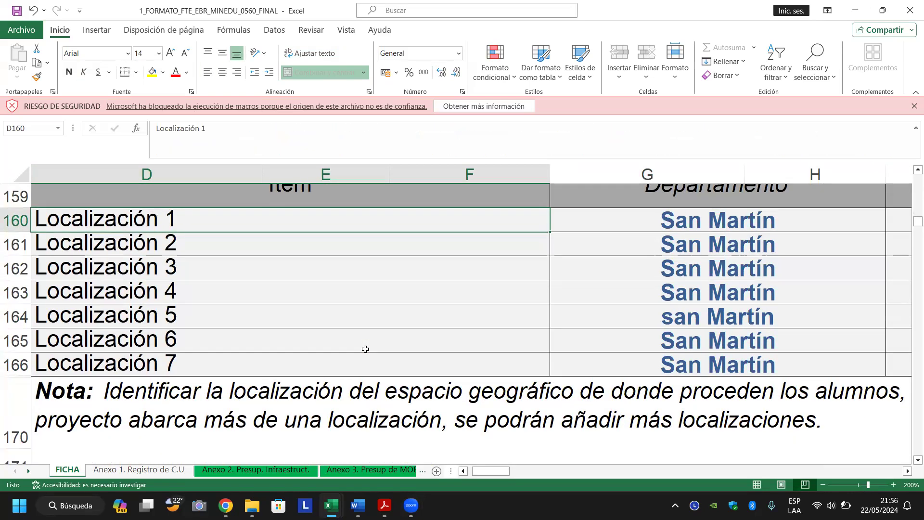
left_click(823, 485)
left_click(823, 485)
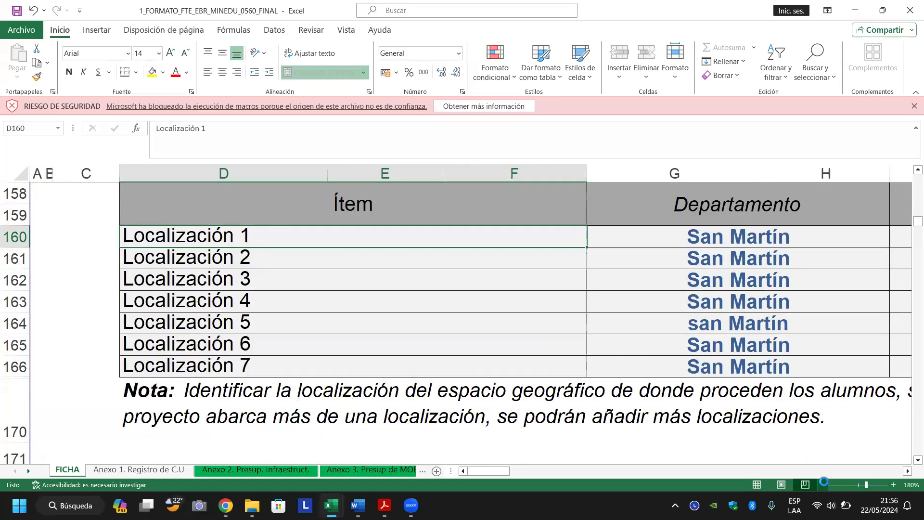
left_click(823, 485)
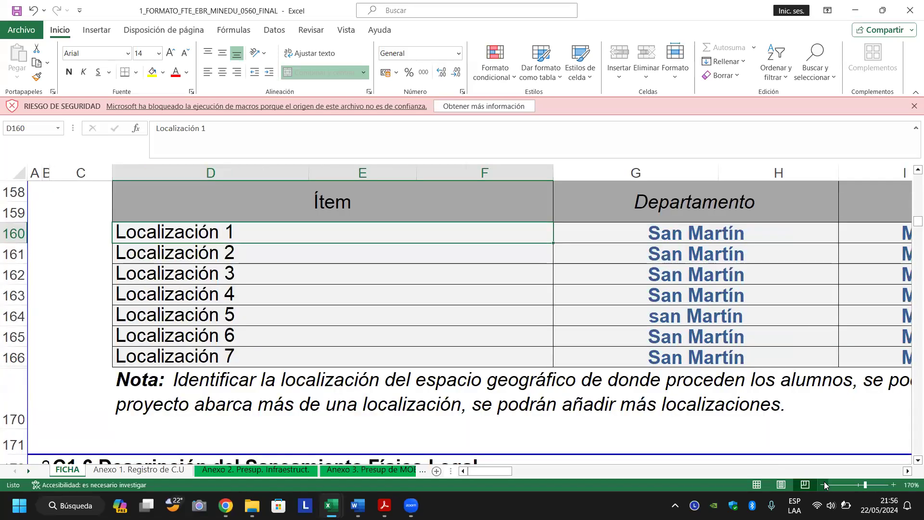
left_click(823, 484)
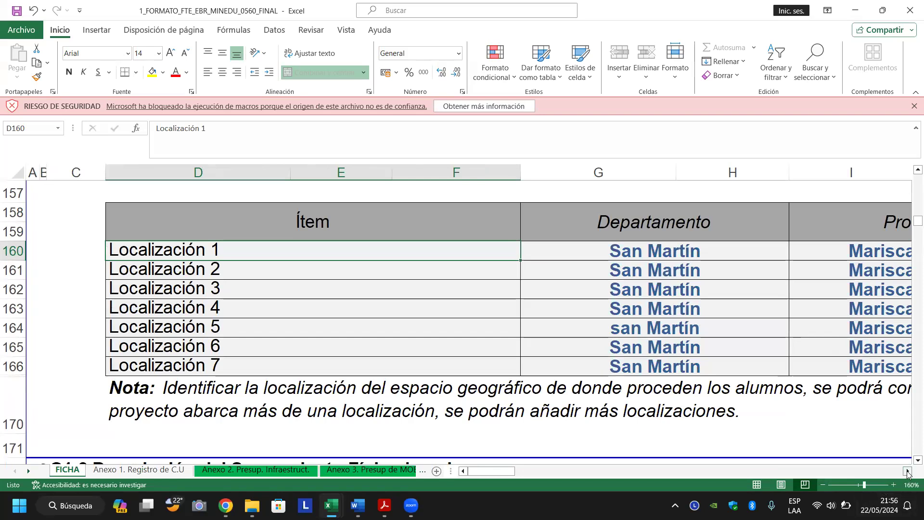
Scroll right until the Provincia, Distrito and Localidad / Centro Poblado columns show.
left_click(907, 472)
left_click(908, 471)
left_click(908, 472)
left_click(907, 471)
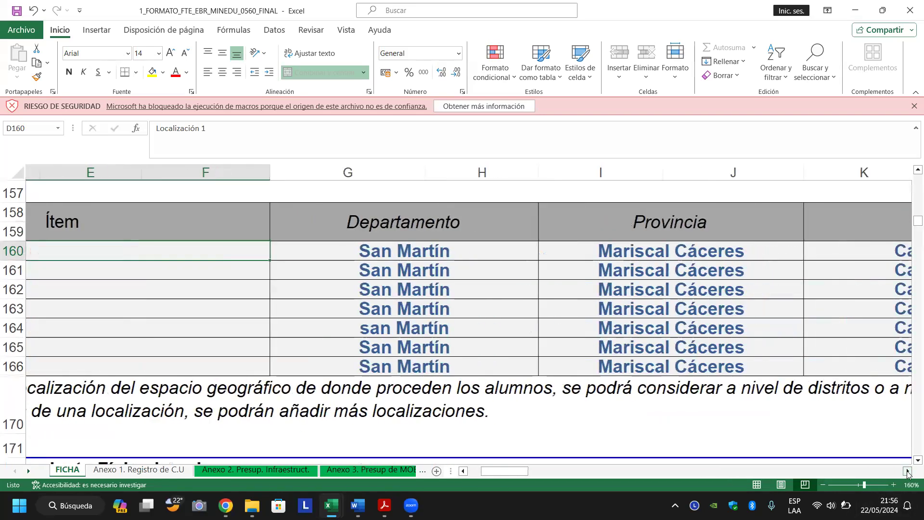
left_click(907, 471)
left_click(908, 471)
left_click(907, 471)
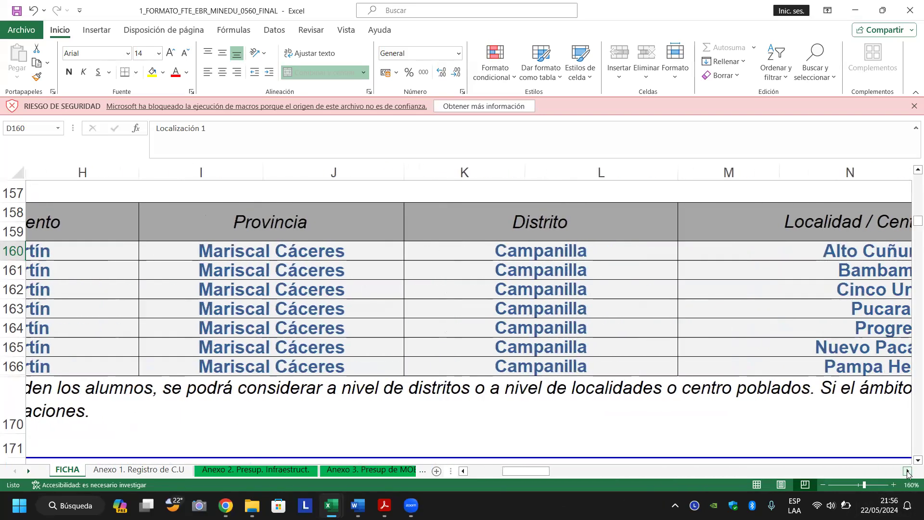
left_click(907, 471)
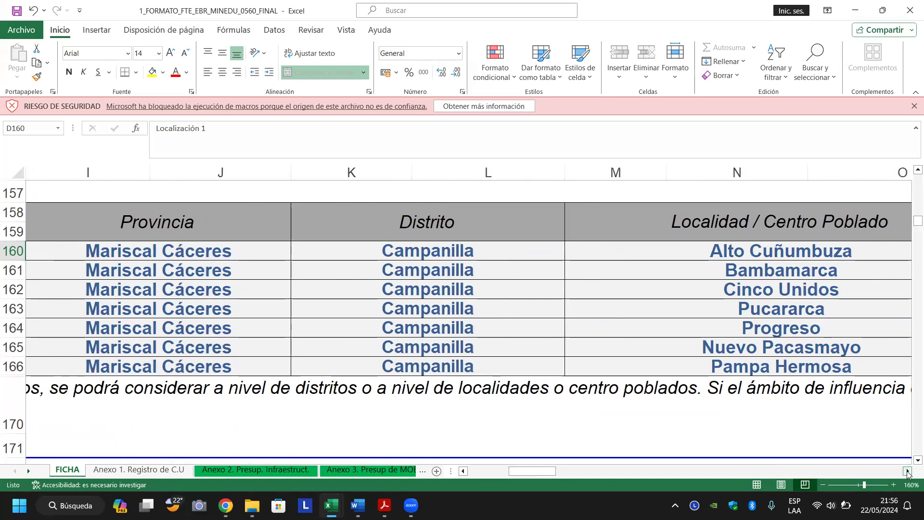
left_click(908, 472)
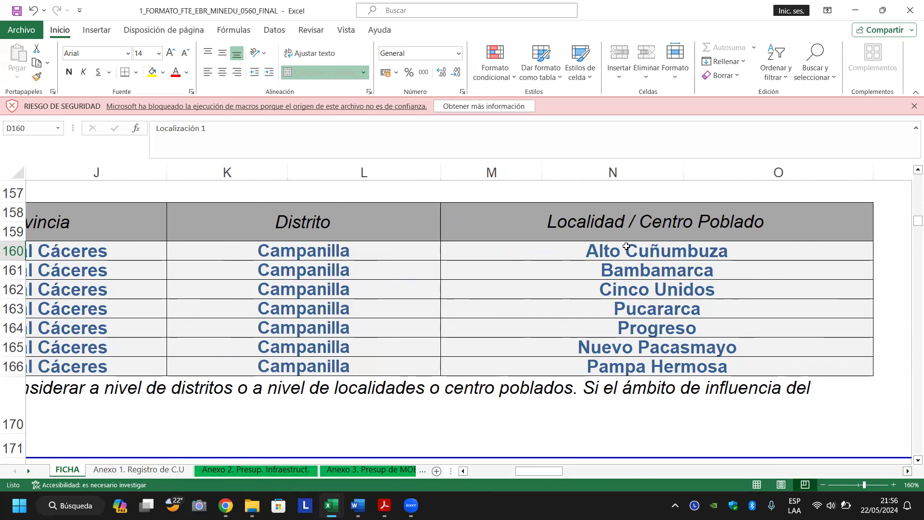
left_click(590, 250)
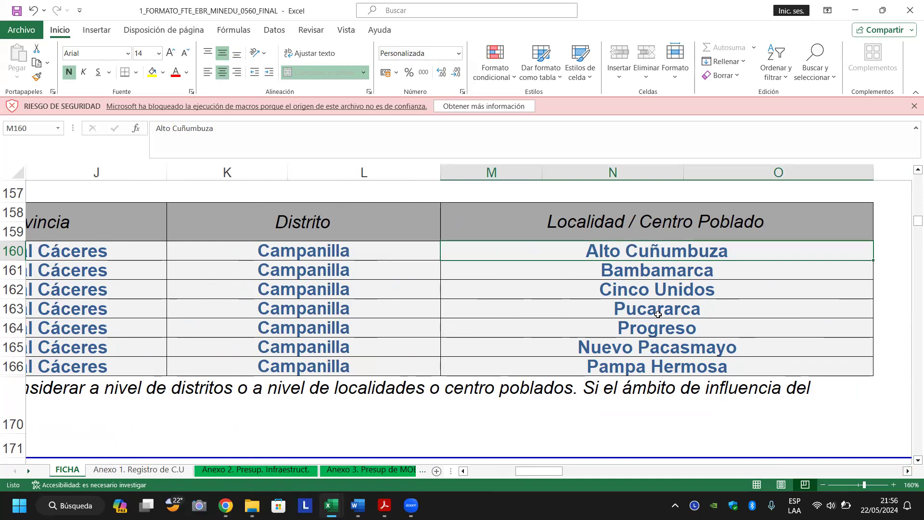
key("Down")
key("Up")
key("Down")
key("Up")
key("Up")
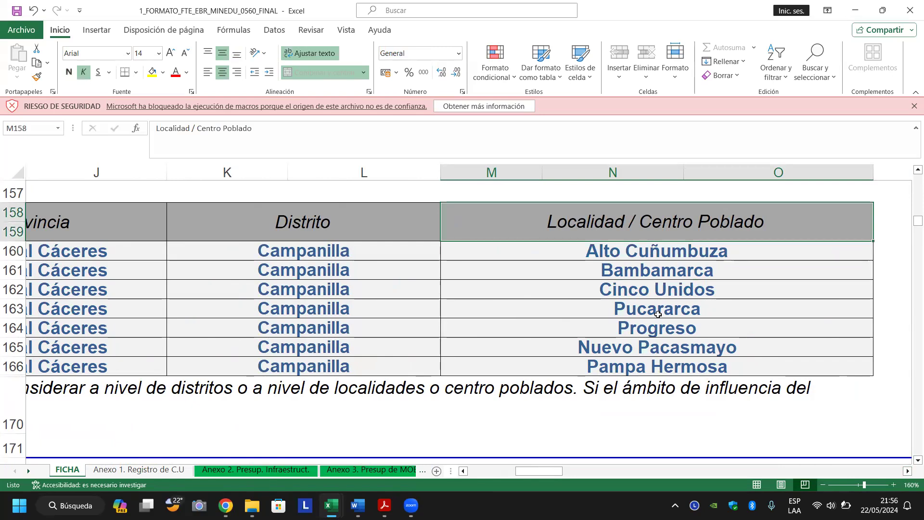
key("Down")
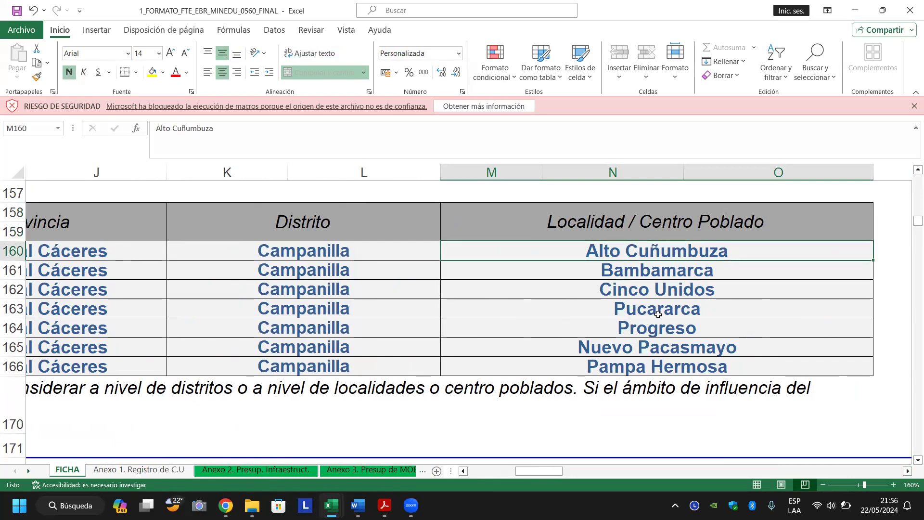
key("Down")
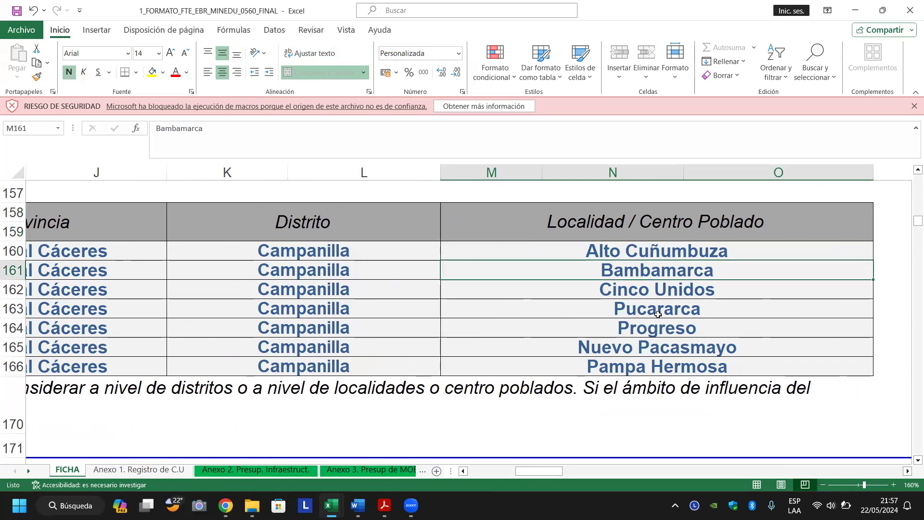
key("Down")
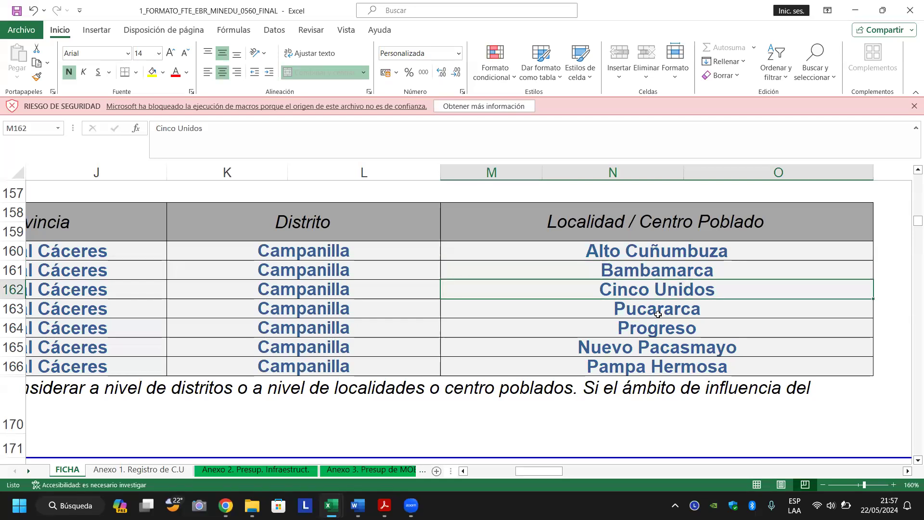
key("Down")
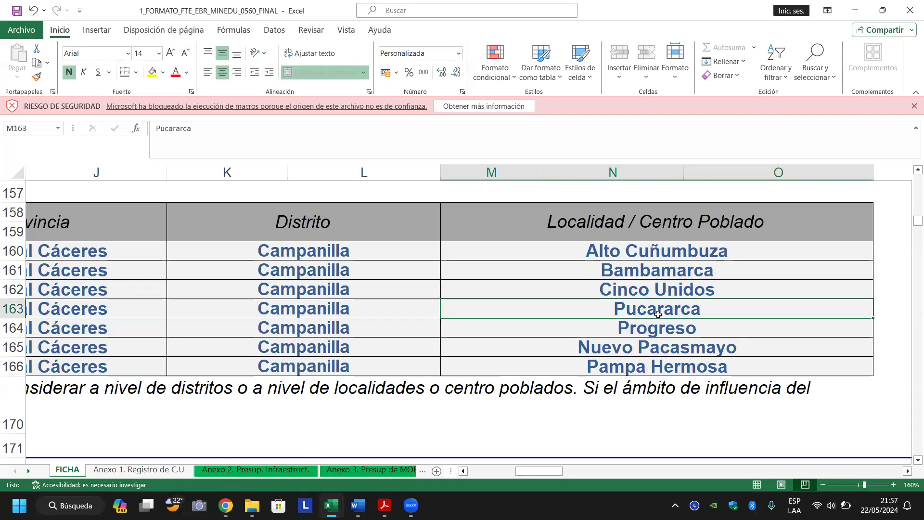
key("Down")
key("Down")
key("Down")
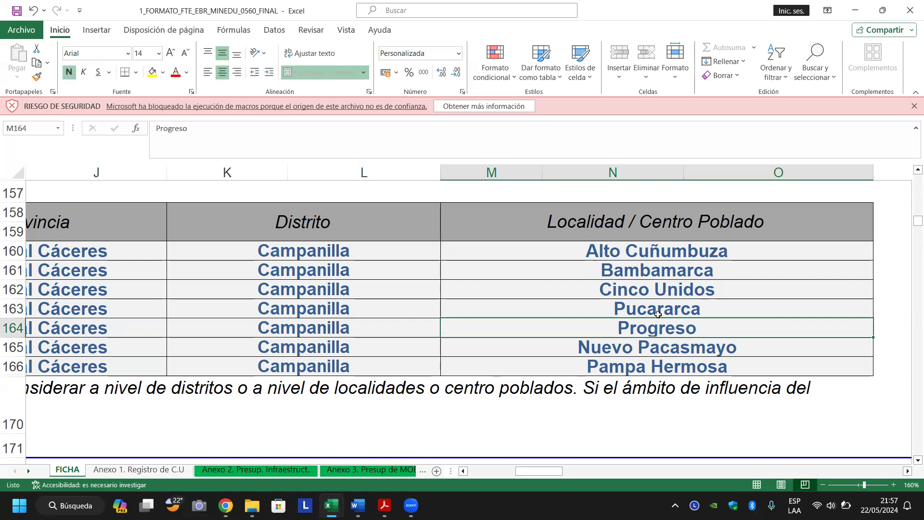
key("Up")
key("Up")
key("Up")
key("Up")
key("Up")
key("Up")
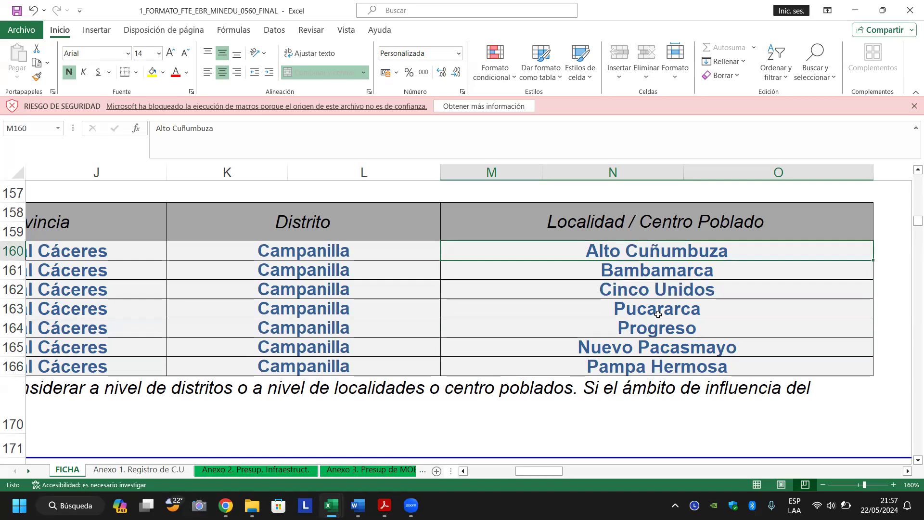
key("ctrl+shift+Down")
key("Left")
key("Left")
key("Left")
key("Left")
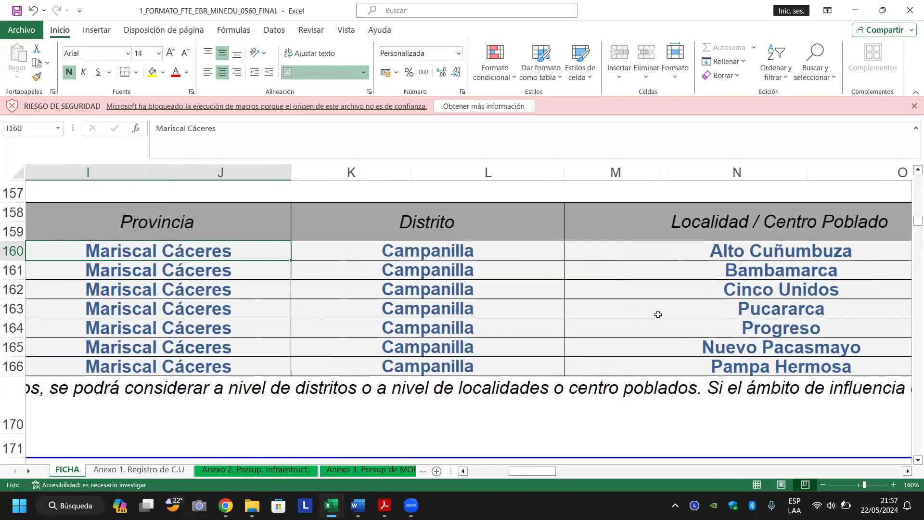
key("Left")
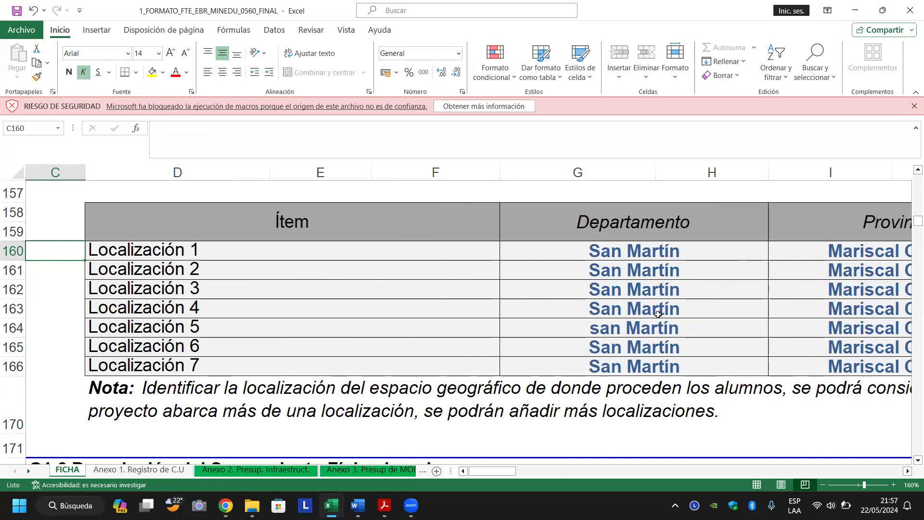
key("Delete")
key("Return")
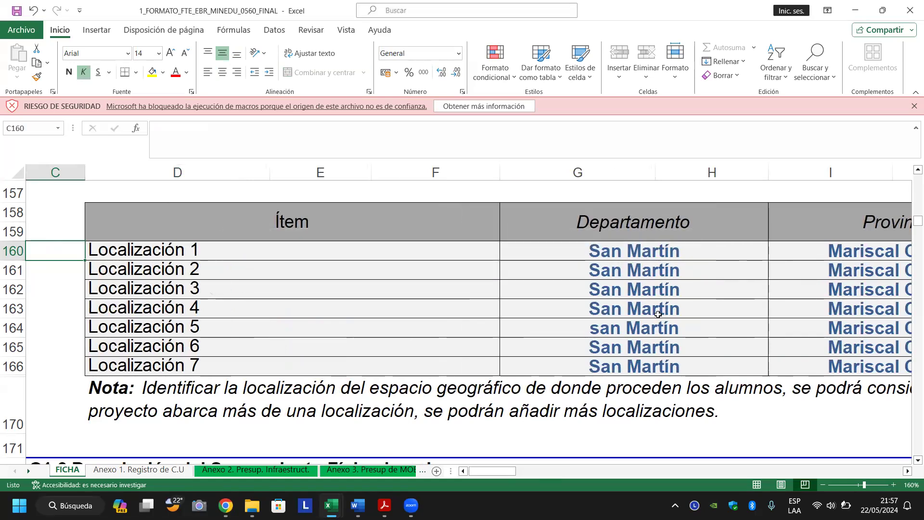
key("Right")
key("Down")
key("Down")
key("Down")
key("Down")
key("Down")
key("Down")
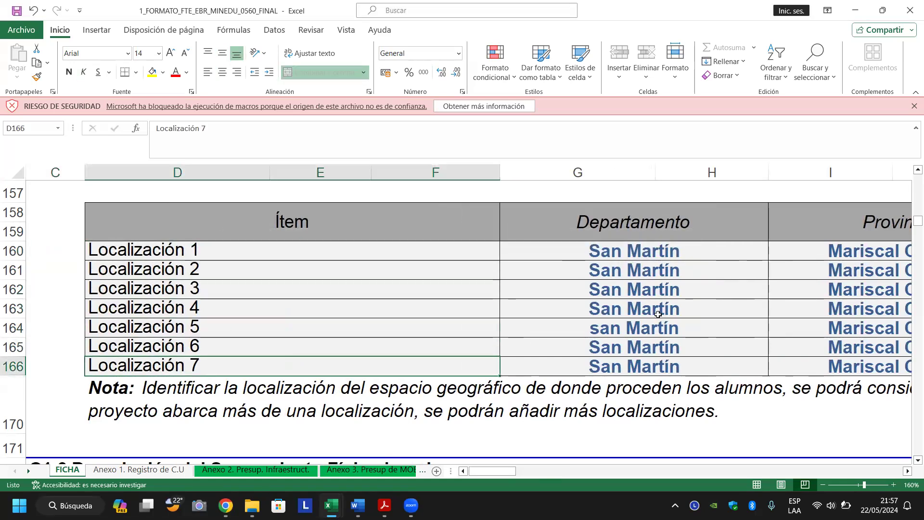
key("Right")
key("Right")
key("Right")
key("Right")
key("Left")
key("Left")
key("Left")
key("Left")
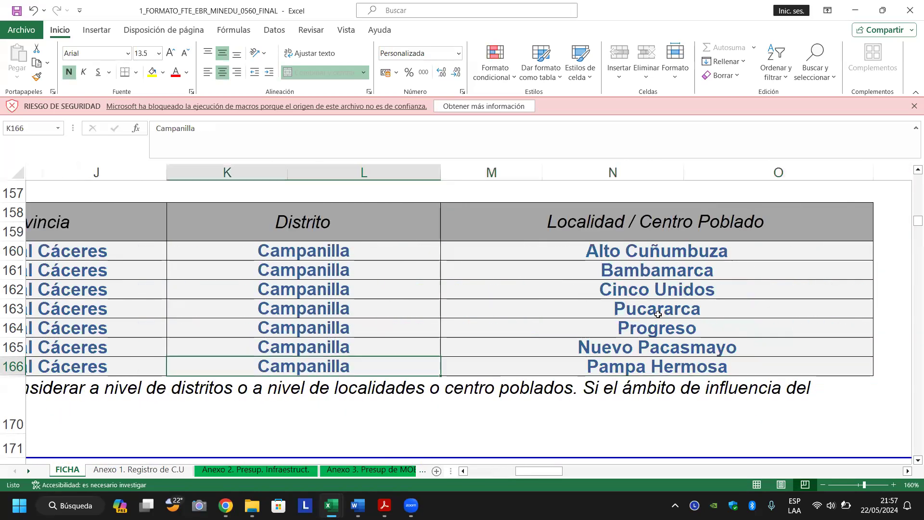
key("Right")
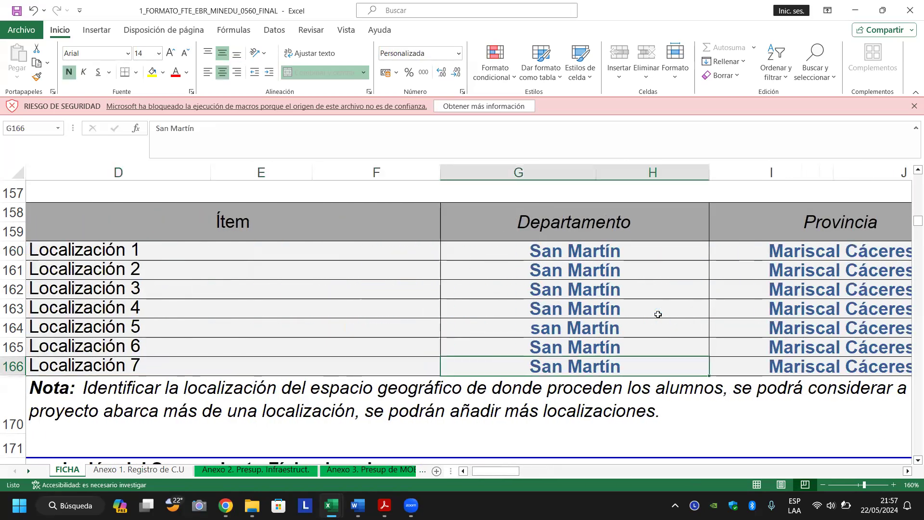
key("Right")
key("Right")
key("Down")
key("Down")
key("Down")
key("Down")
key("Down")
key("Down")
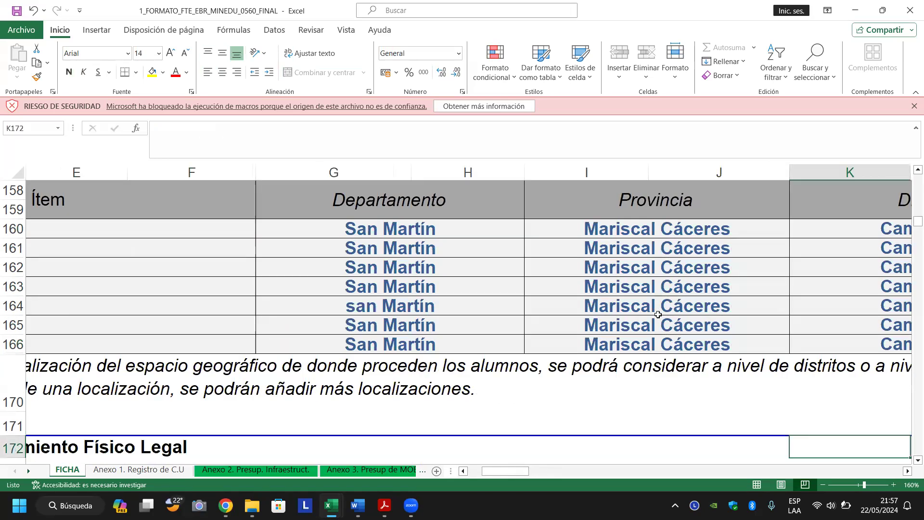
key("Left")
key("Left")
key("Left")
key("Left")
key("Down")
key("Down")
key("Down")
key("Down")
key("Down")
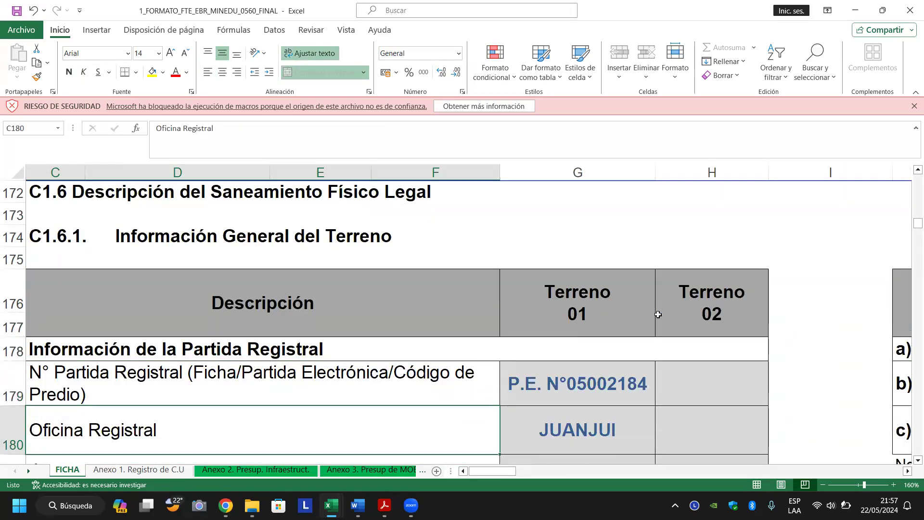
key("Up")
key("Right")
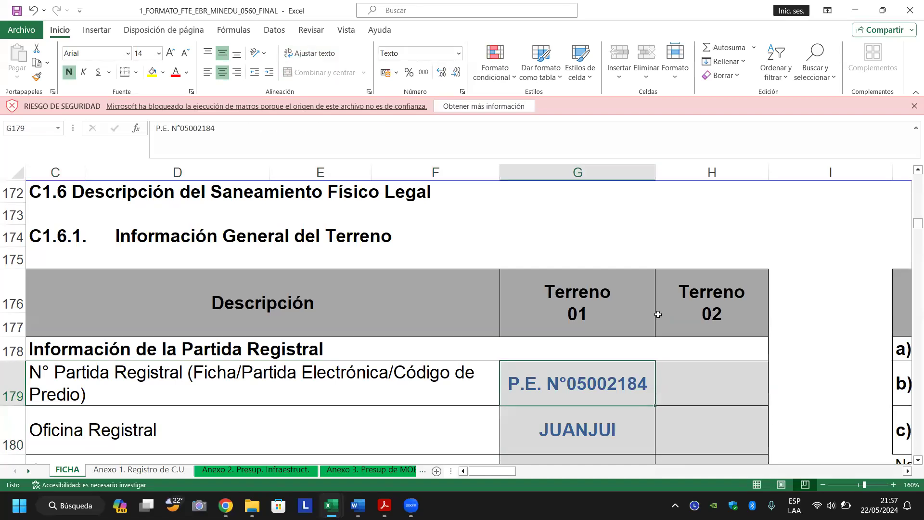
key("Down")
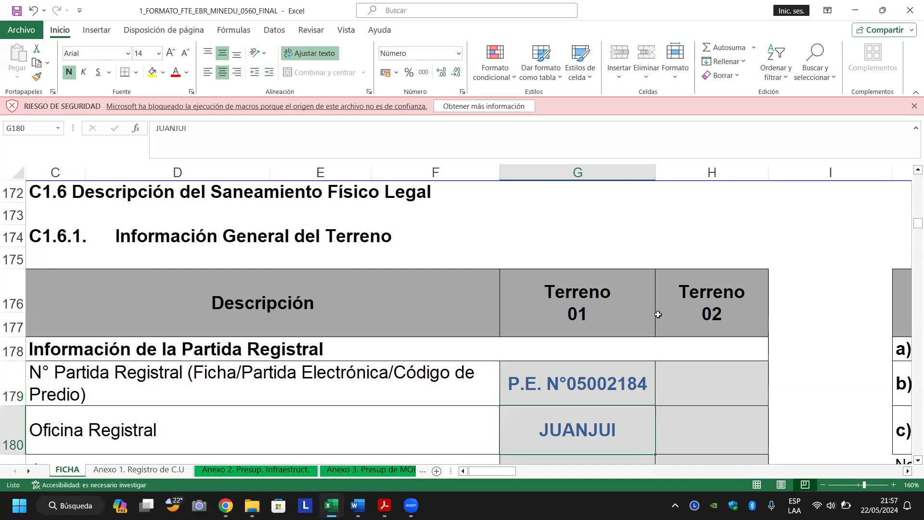
scroll(658, 314, "down", 1)
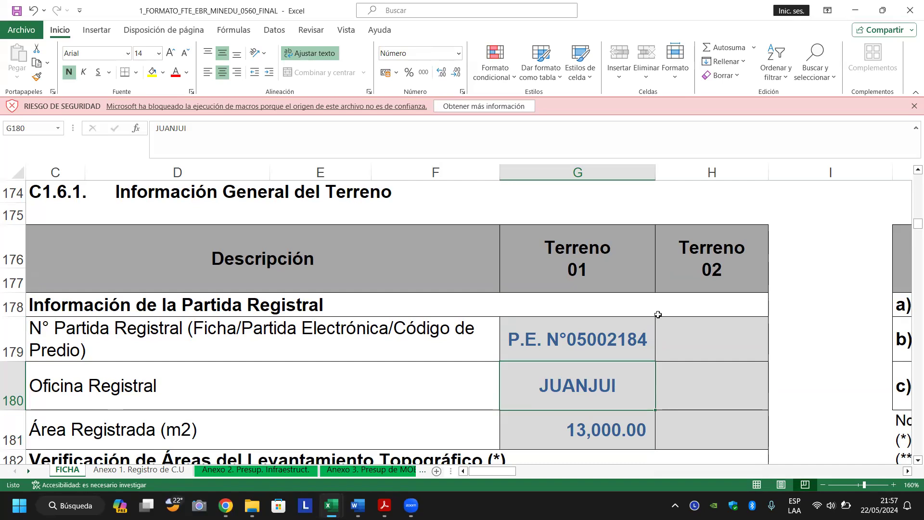
key("Down")
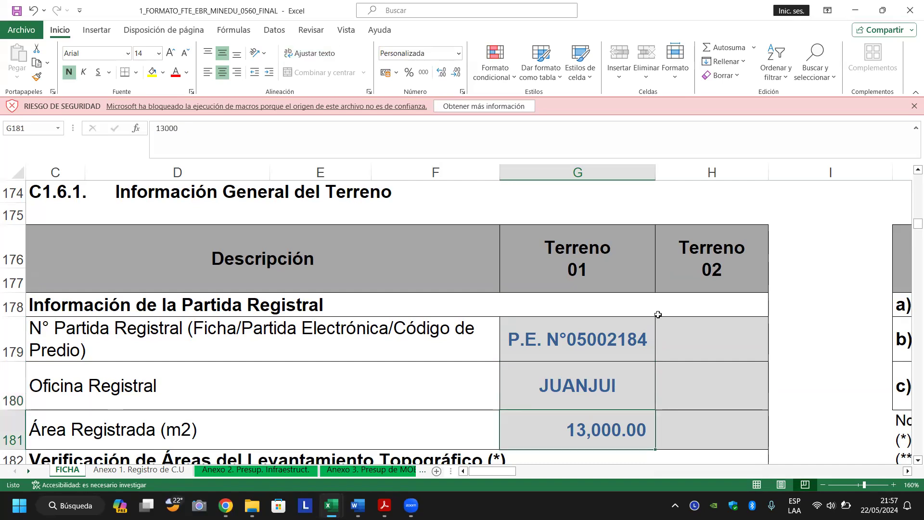
scroll(658, 314, "down", 2)
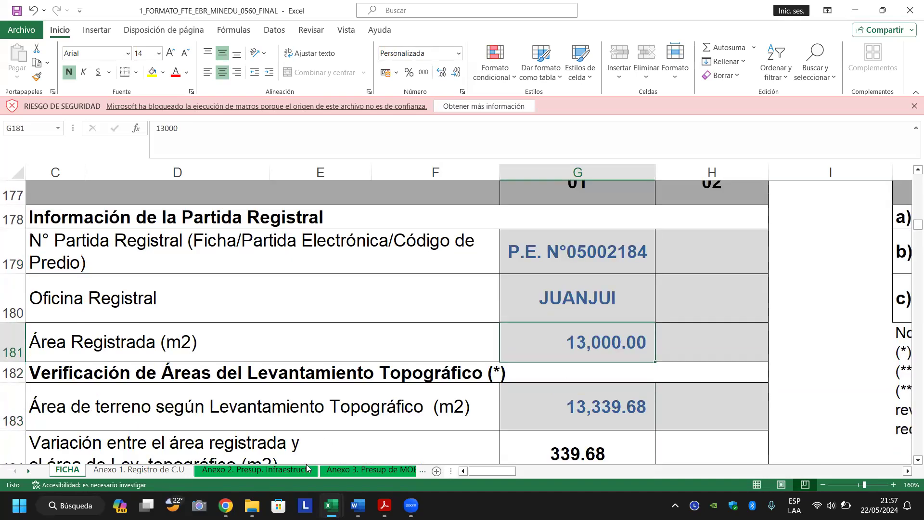
mouse_move(226, 506)
left_click(224, 448)
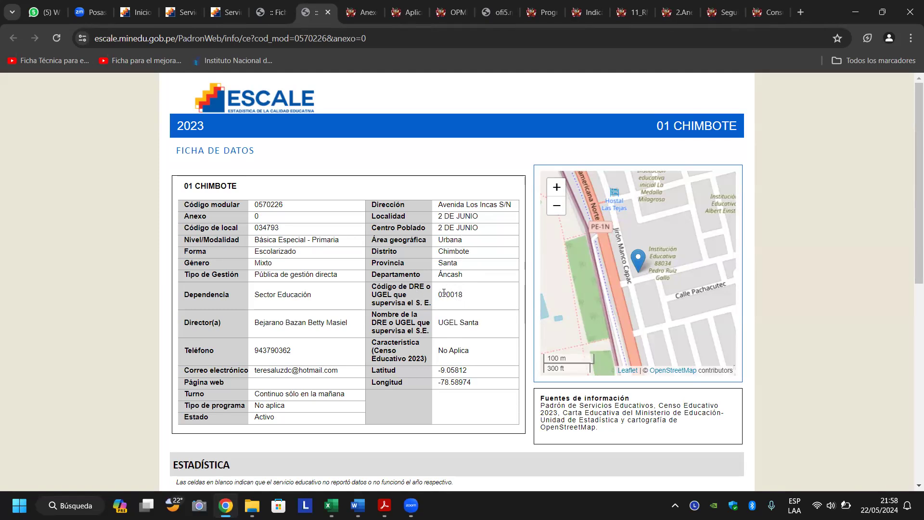
left_click_drag(444, 322, 489, 325)
left_click(384, 39)
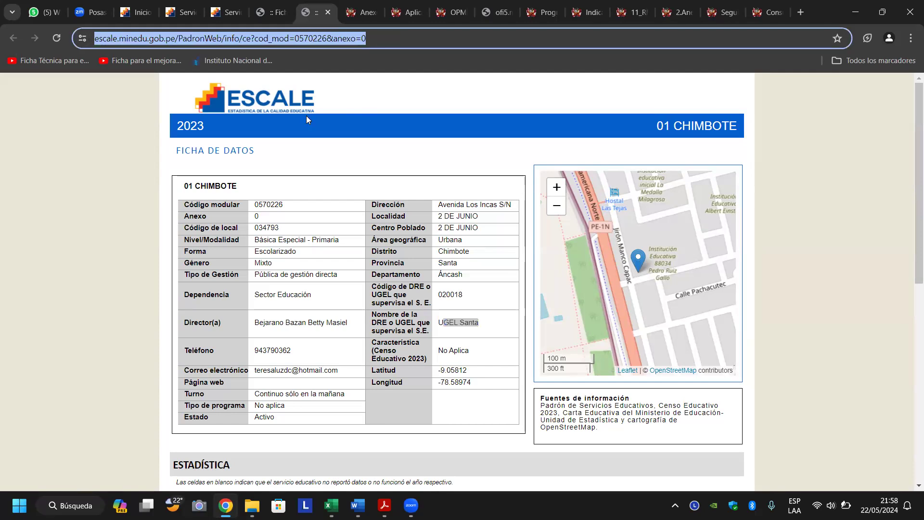
left_click(262, 132)
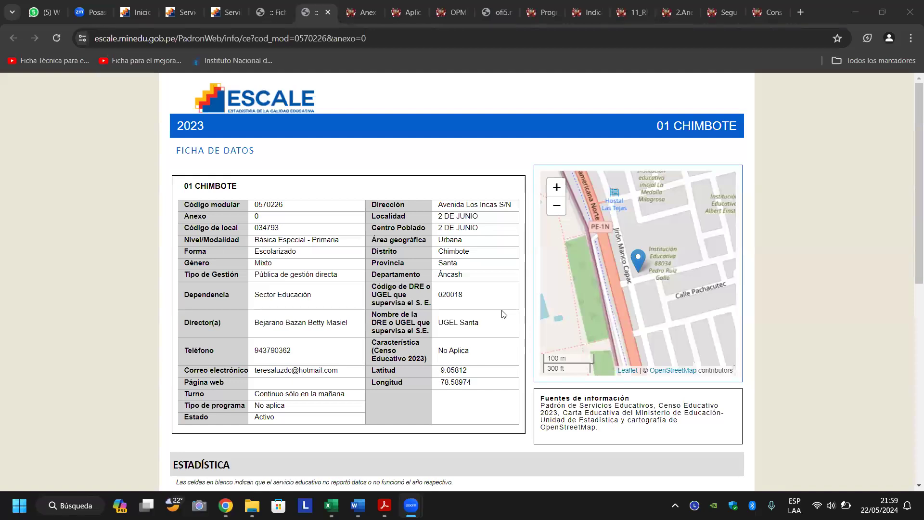
left_click(45, 196)
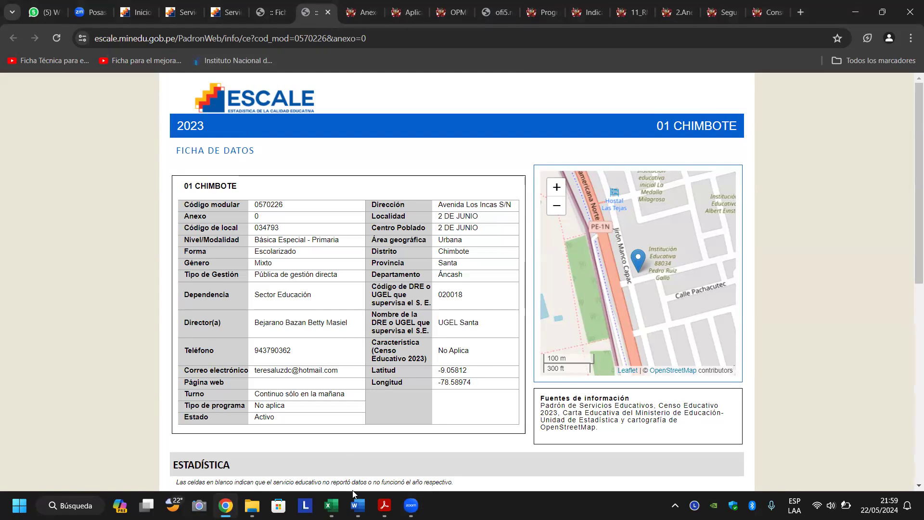
left_click(331, 506)
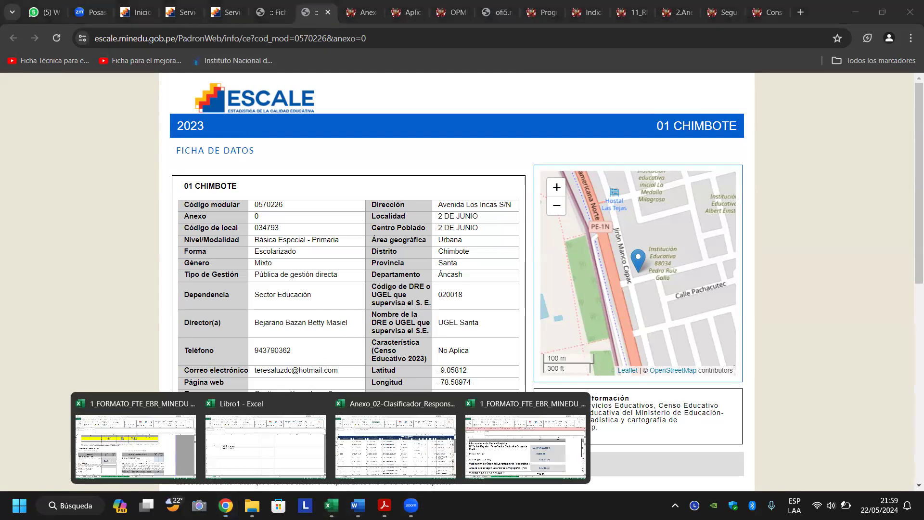
Back in the FICHA workbook, check the 13,339.68 survey area and 2.61% variation.
left_click(514, 446)
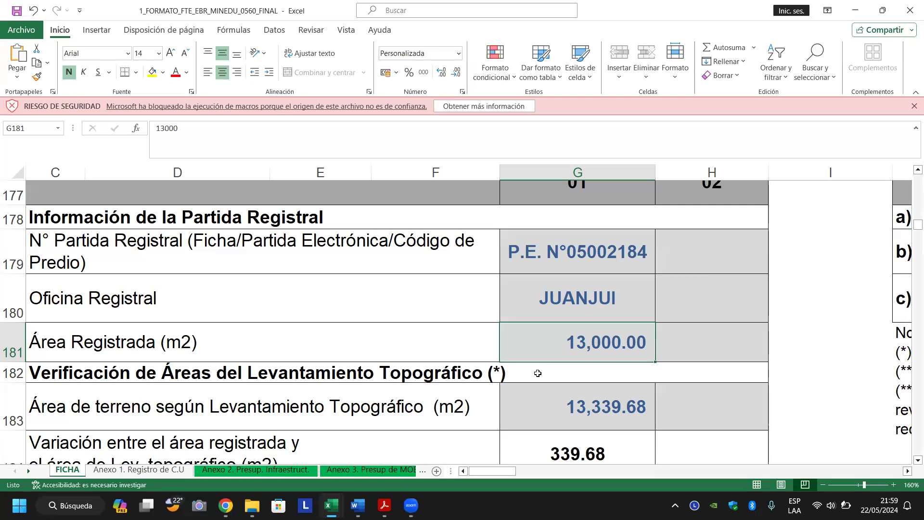
left_click(554, 406)
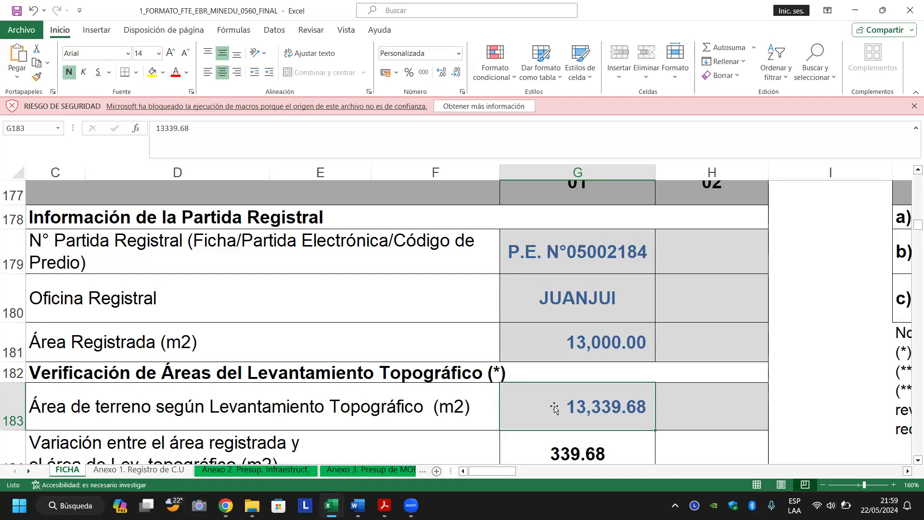
scroll(554, 406, "down", 1)
left_click(554, 406)
key("Up")
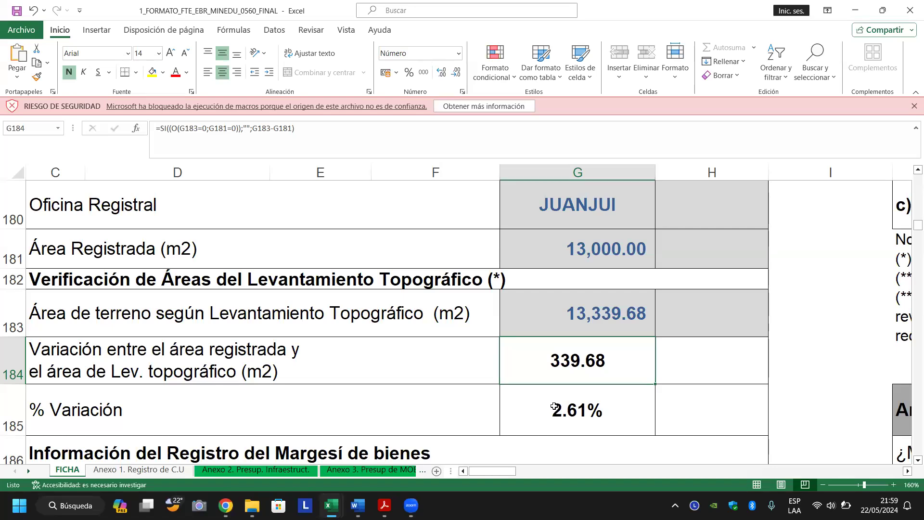
key("Up")
key("Down")
key("Down")
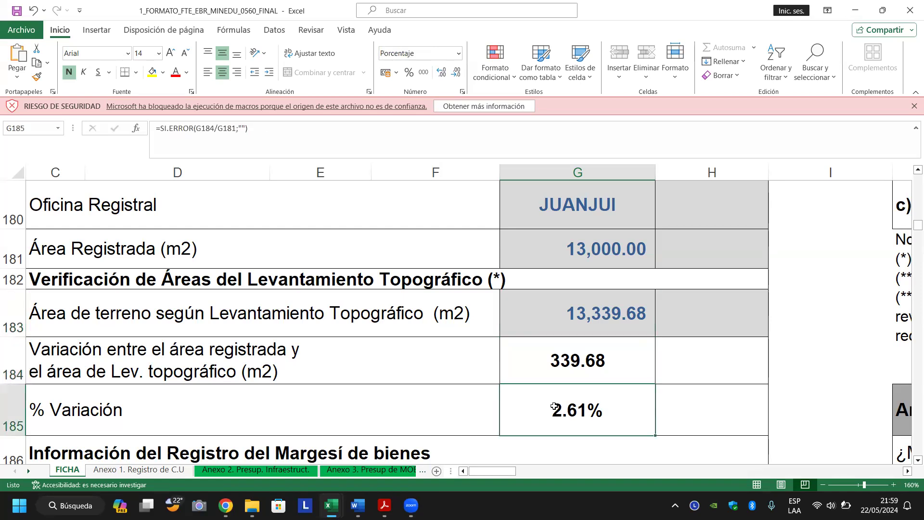
scroll(554, 406, "down", 1)
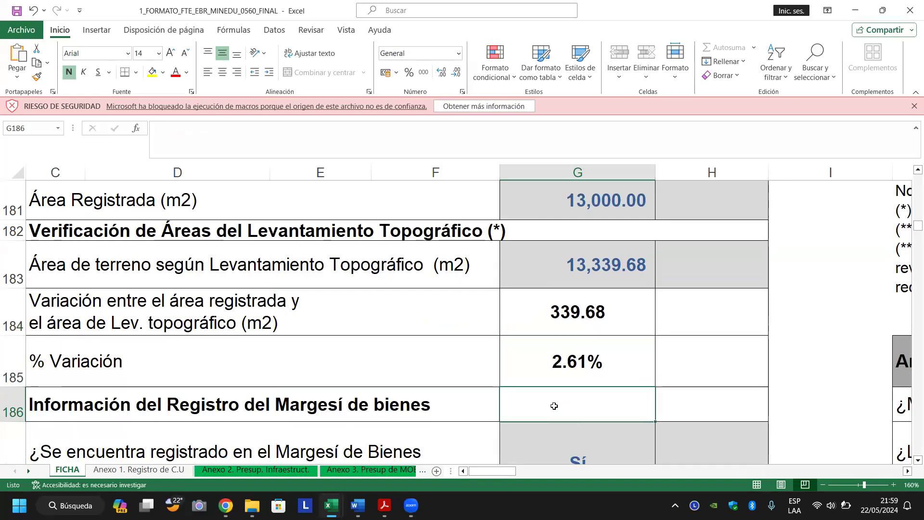
key("Up")
key("Down")
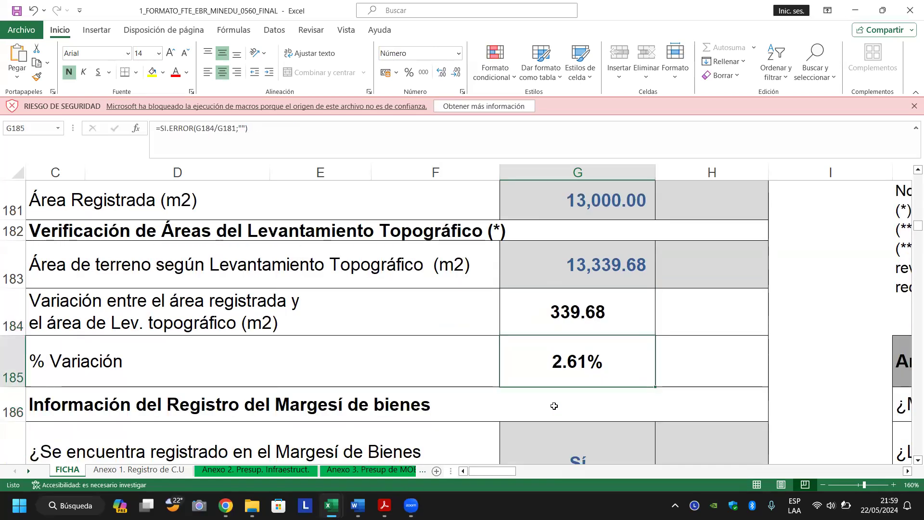
key("Down")
key("Down")
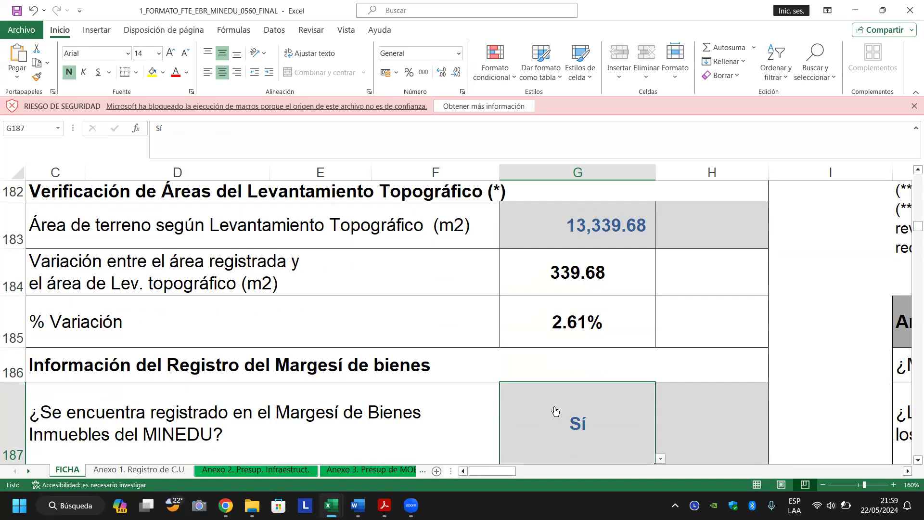
key("Down")
key("Up")
key("Up")
key("Up")
key("Up")
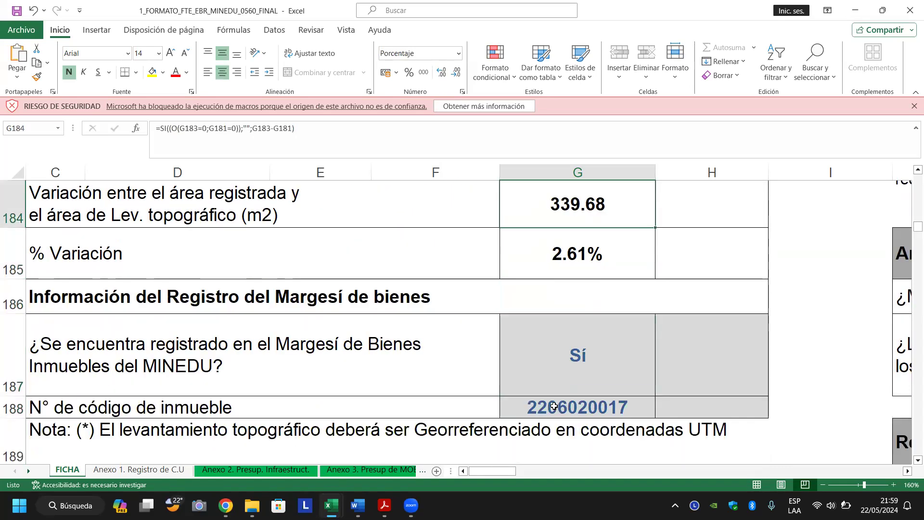
key("Down")
key("Down")
key("Down")
key("Down")
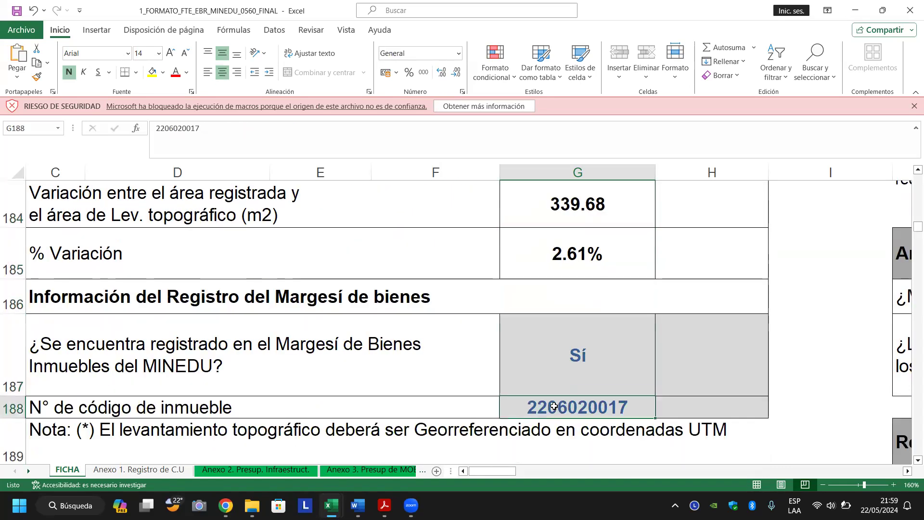
key("Down")
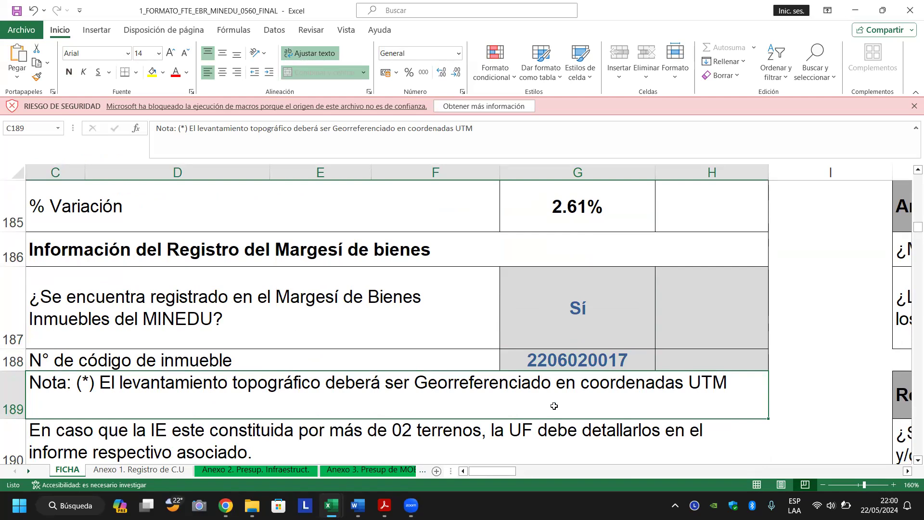
Zoom out to 90% and scroll right to show the Sí/No legal analysis columns O–P.
key("Down")
key("Down")
key("Up")
key("Up")
key("Up")
key("Up")
key("Up")
key("Down")
key("Down")
key("Down")
key("Down")
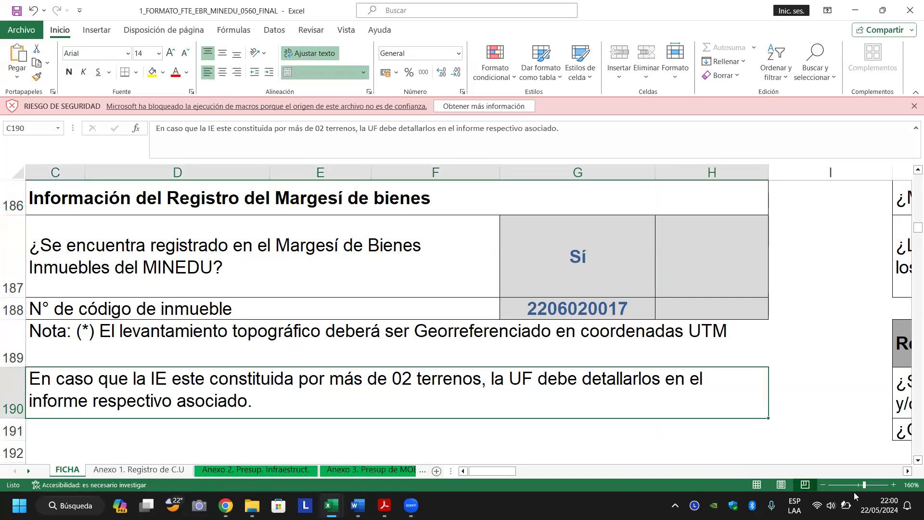
left_click(822, 485)
left_click(823, 485)
left_click(823, 485)
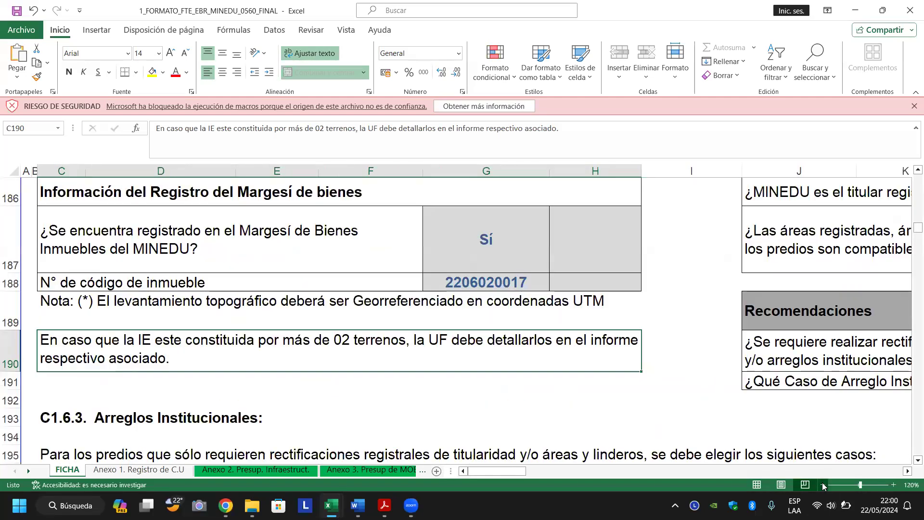
left_click(823, 485)
left_click(823, 485)
left_click(823, 485)
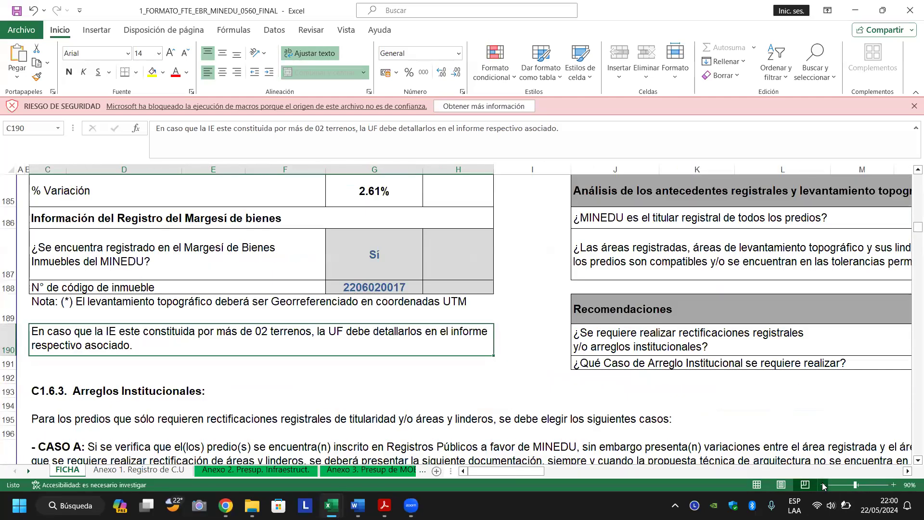
left_click(823, 485)
left_click(908, 471)
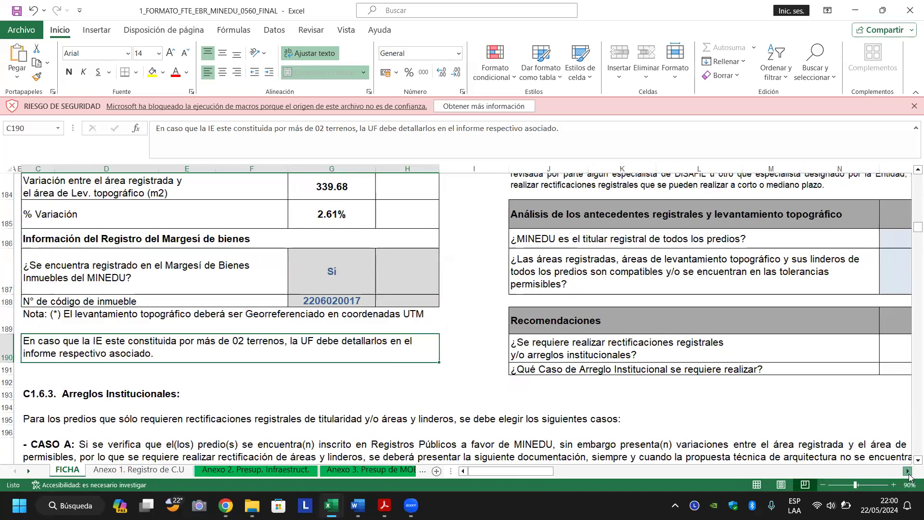
left_click(908, 473)
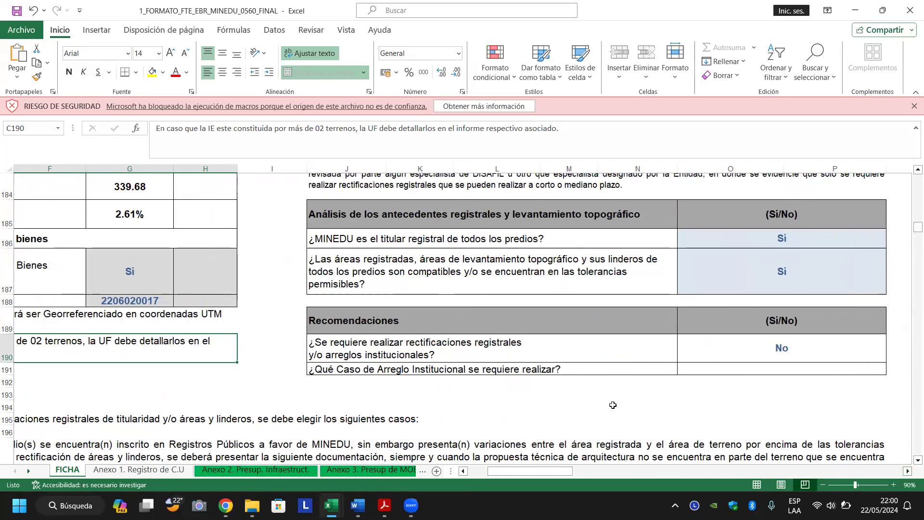
left_click(749, 239)
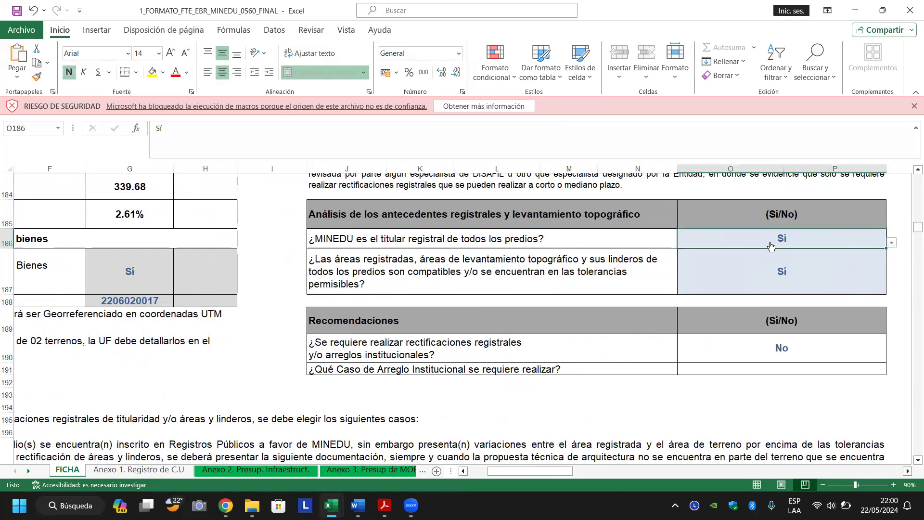
left_click(790, 267)
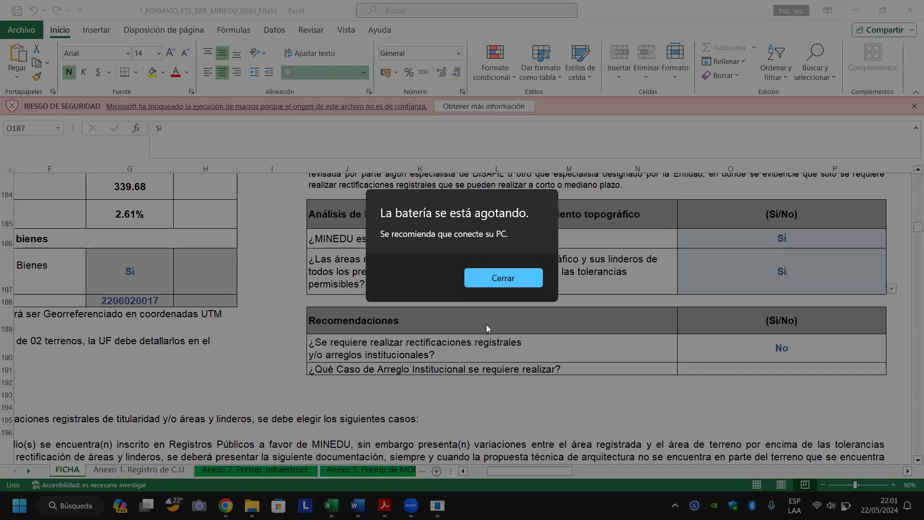
key("Escape")
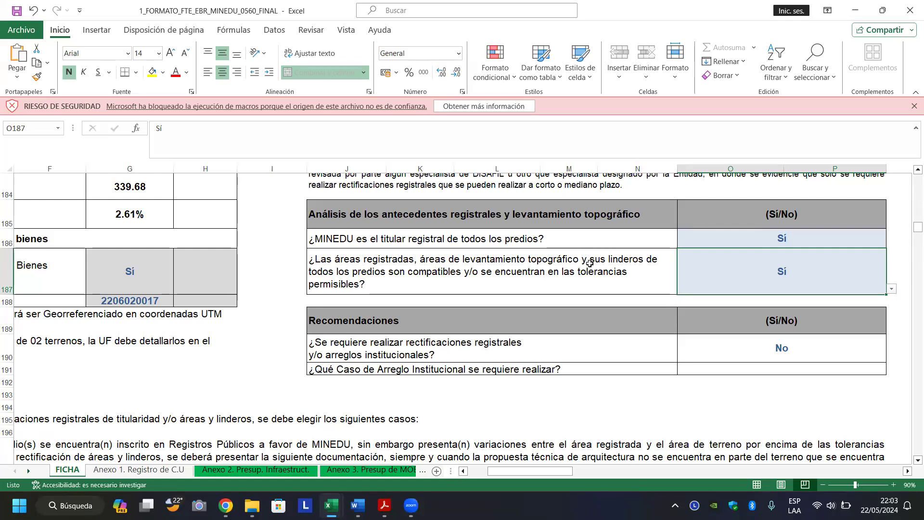
Move down the FICHA sheet past Arreglos Institucionales to the CASO A table.
key("Left")
key("Left")
key("Left")
key("Left")
key("Left")
key("Left")
key("Left")
key("Right")
key("Right")
key("Down")
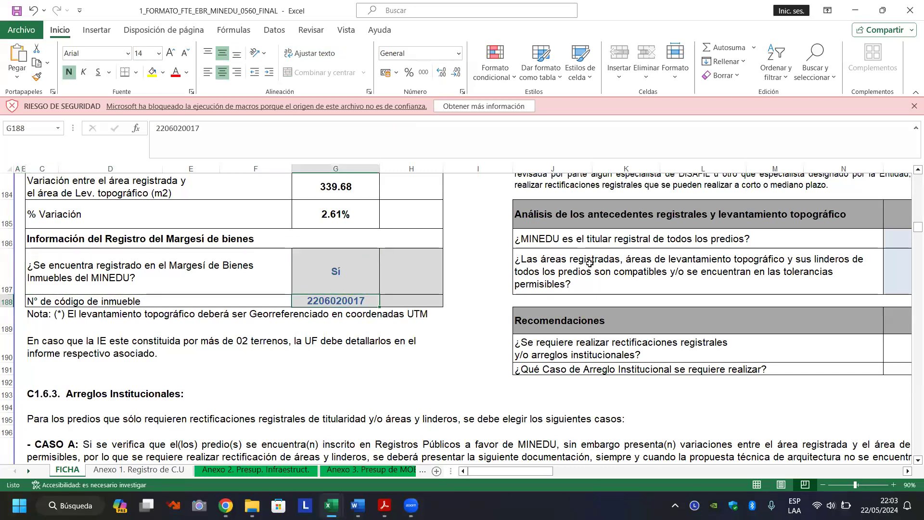
key("Down")
key("Down")
key("Down")
key("Down")
key("Down")
key("Left")
key("Left")
key("Left")
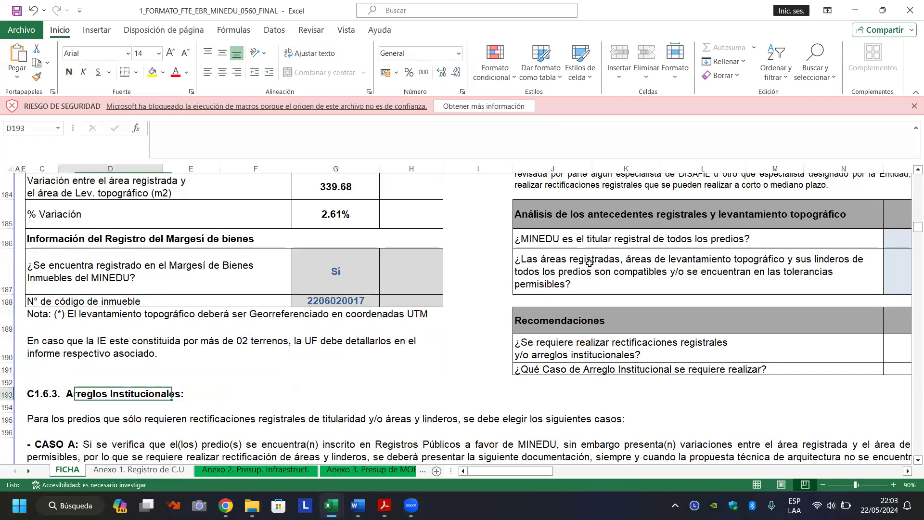
key("Left")
key("Down")
key("Down")
key("Down")
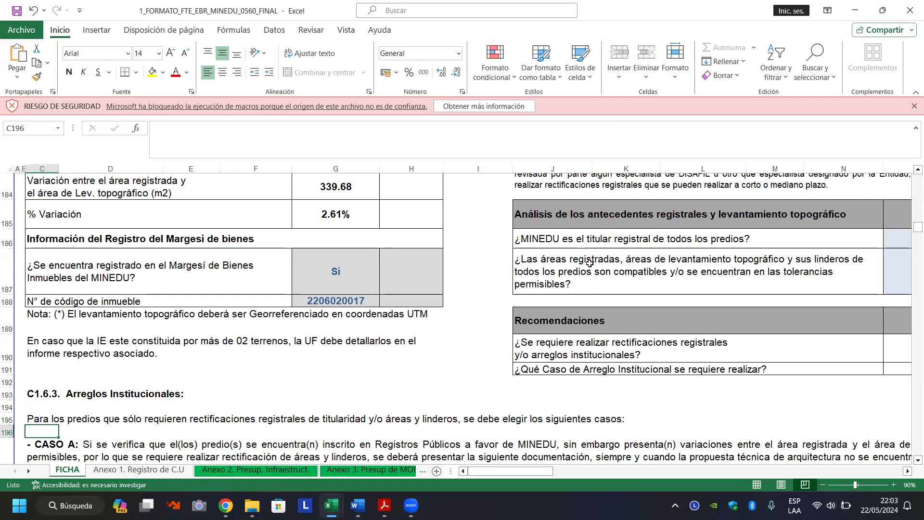
key("Down")
key("Down")
key("Down")
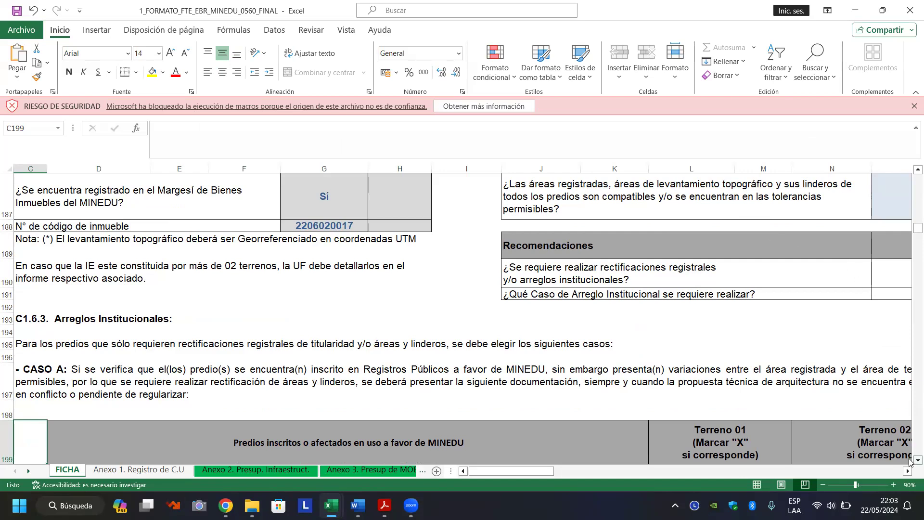
Scroll down to the filled C1.7 table showing Agua type 2 and Alcantarillado 1.
left_click(910, 460)
left_click(910, 461)
left_click(910, 461)
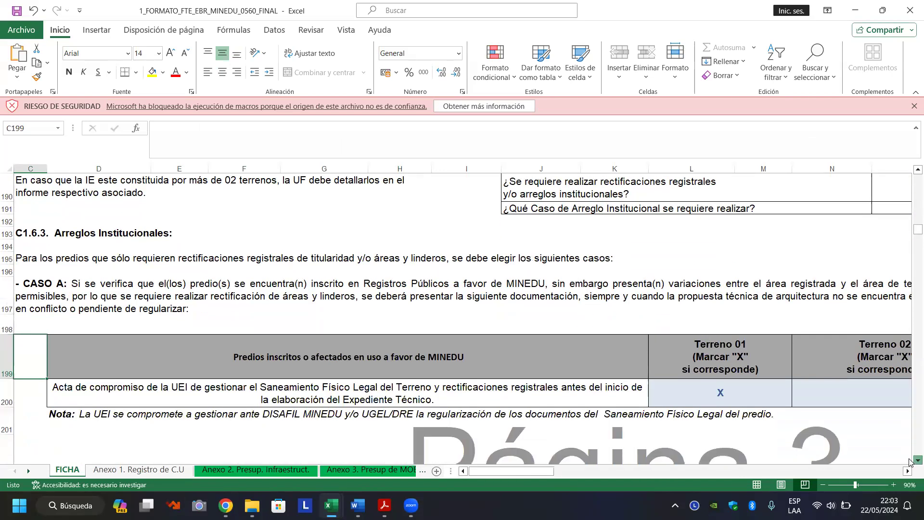
left_click(910, 460)
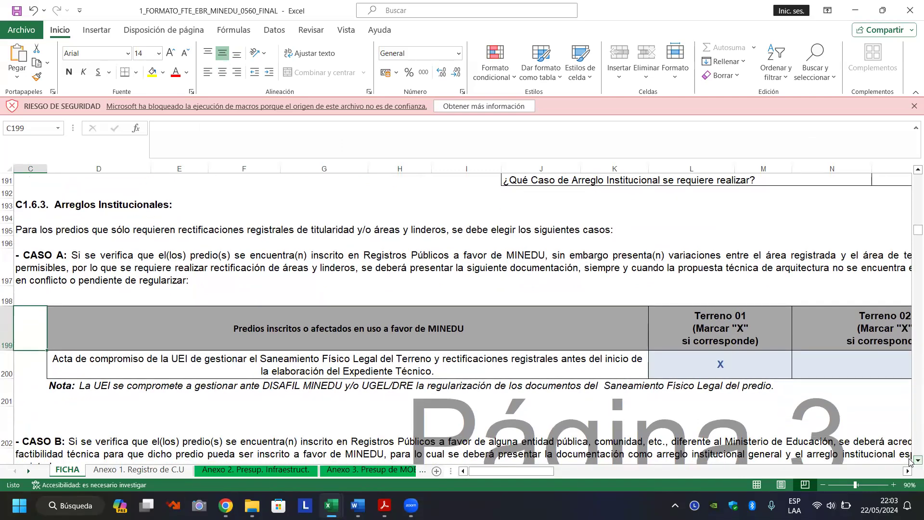
left_click(910, 461)
left_click(910, 461)
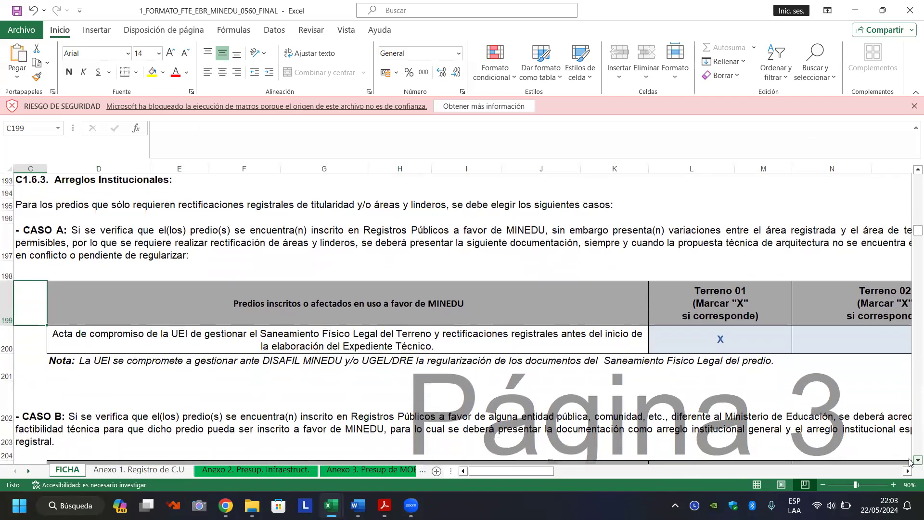
left_click(910, 461)
left_click(910, 461)
left_click(910, 461)
left_click(911, 461)
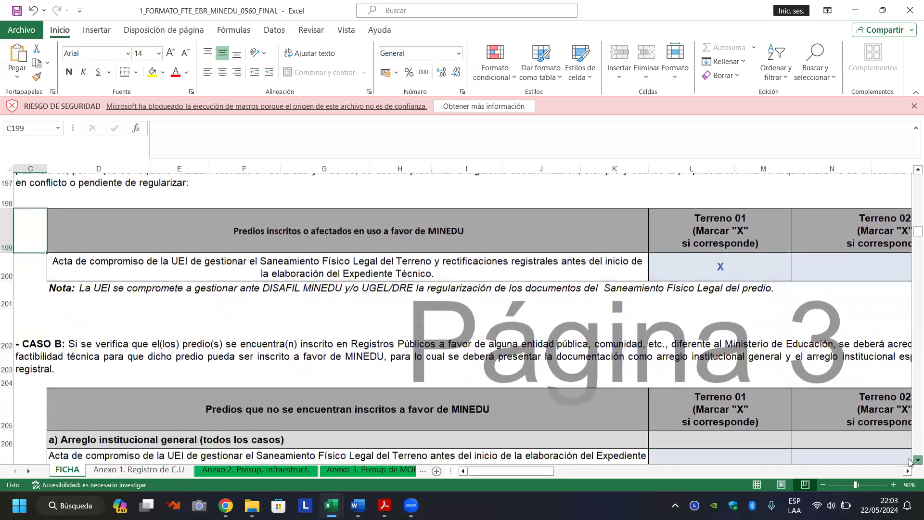
left_click(910, 460)
left_click(910, 461)
left_click(910, 460)
left_click(910, 461)
left_click(910, 460)
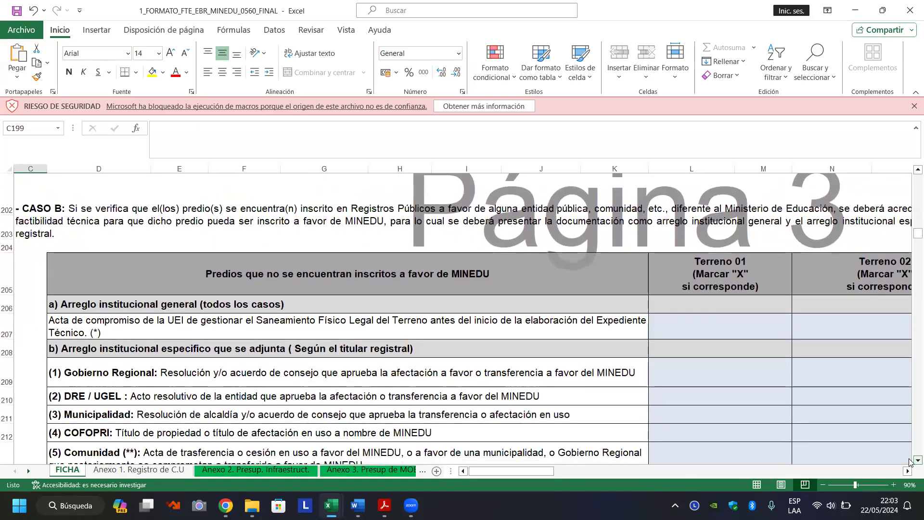
left_click(911, 461)
left_click(910, 460)
left_click(910, 461)
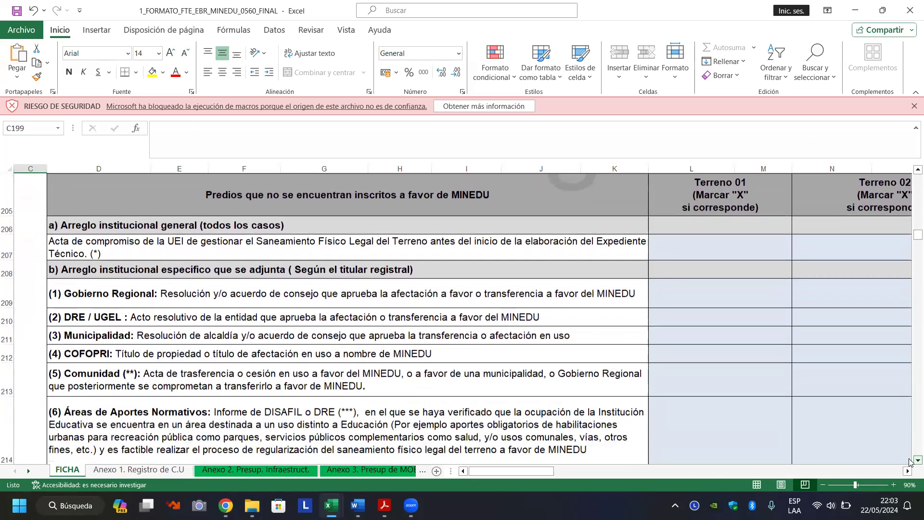
left_click(910, 461)
left_click(910, 460)
left_click(910, 460)
left_click(910, 461)
left_click(910, 461)
left_click(910, 460)
left_click(910, 460)
left_click(910, 461)
left_click(910, 461)
left_click(910, 461)
left_click(910, 461)
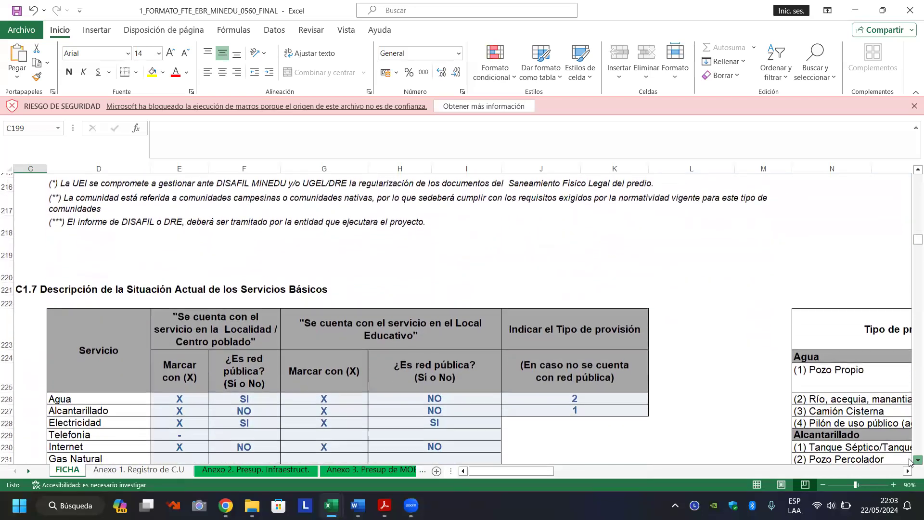
left_click(910, 461)
left_click(910, 460)
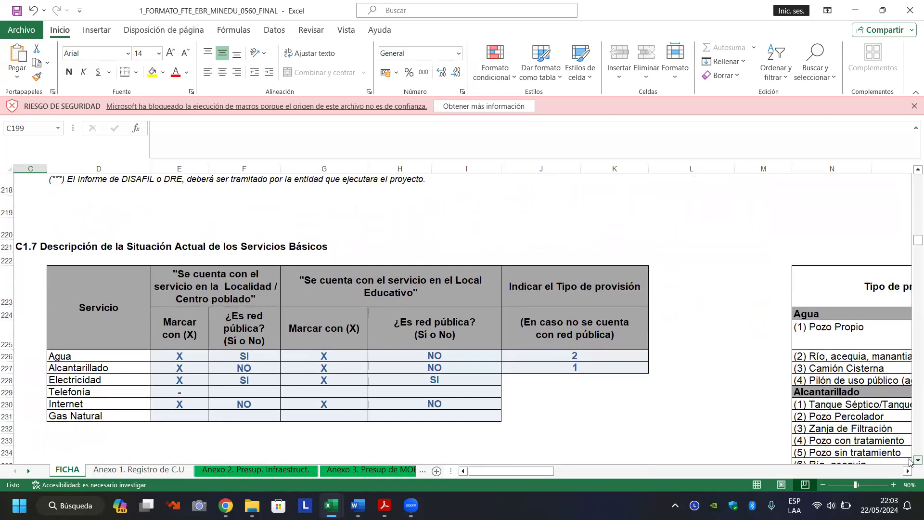
Inspect the reference locality marks for Agua, Alcantarillado and Internet in C1.7.
left_click(910, 460)
left_click(910, 460)
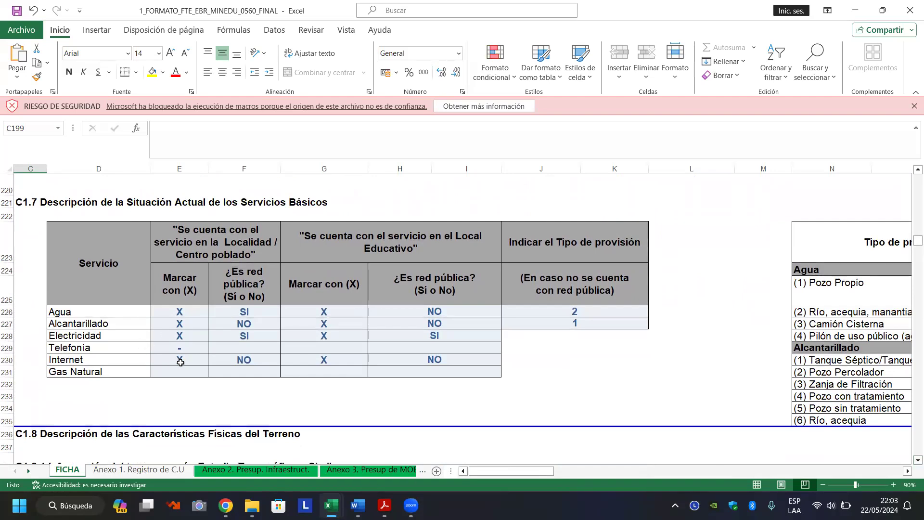
left_click(187, 314)
left_click(182, 328)
left_click(190, 311)
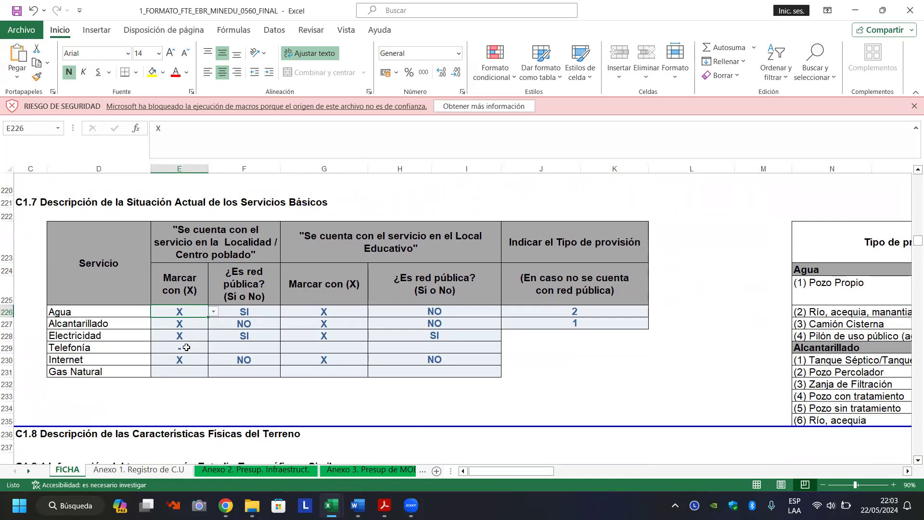
left_click(186, 362)
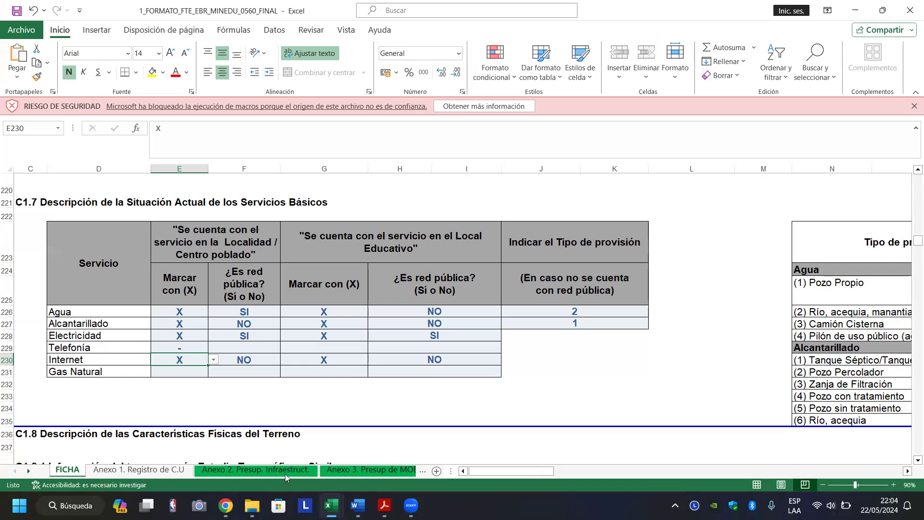
Switch to the 1_FORMATO_FTE_EBR_MINEDU workbook and move down to the services table.
left_click(135, 424)
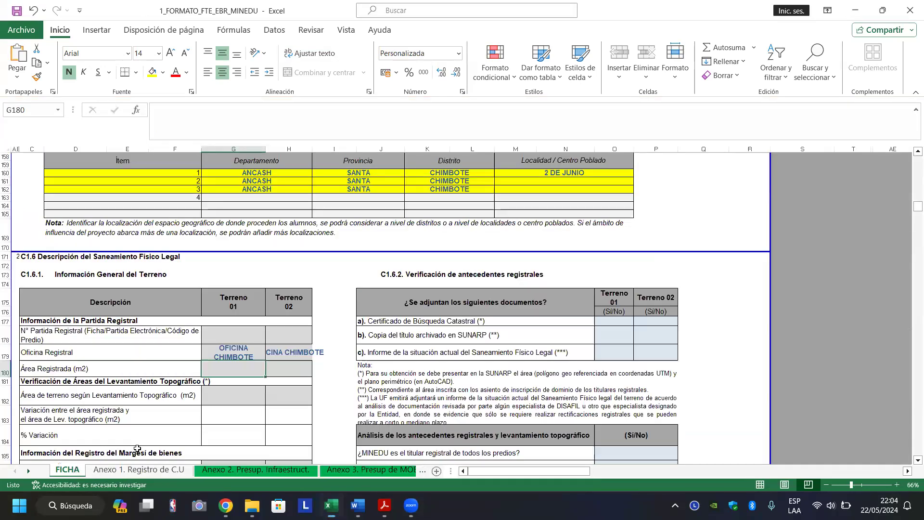
left_click(239, 398)
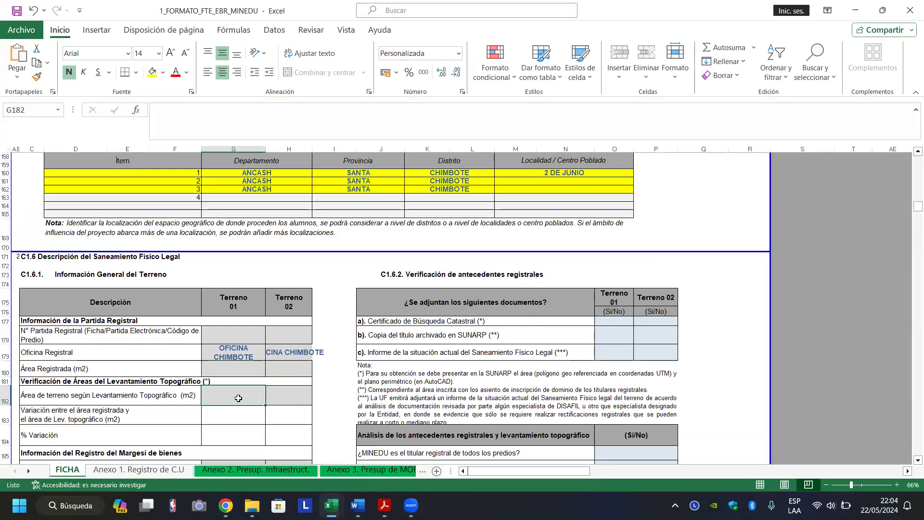
key("Down")
key("Down")
key("Down")
key("Down")
key("Down")
key("Down")
key("Down")
key("Down")
key("Down")
key("Down")
key("Down")
key("Down")
key("Down")
key("Down")
key("Down")
key("Down")
key("Down")
key("Down")
key("Down")
key("Down")
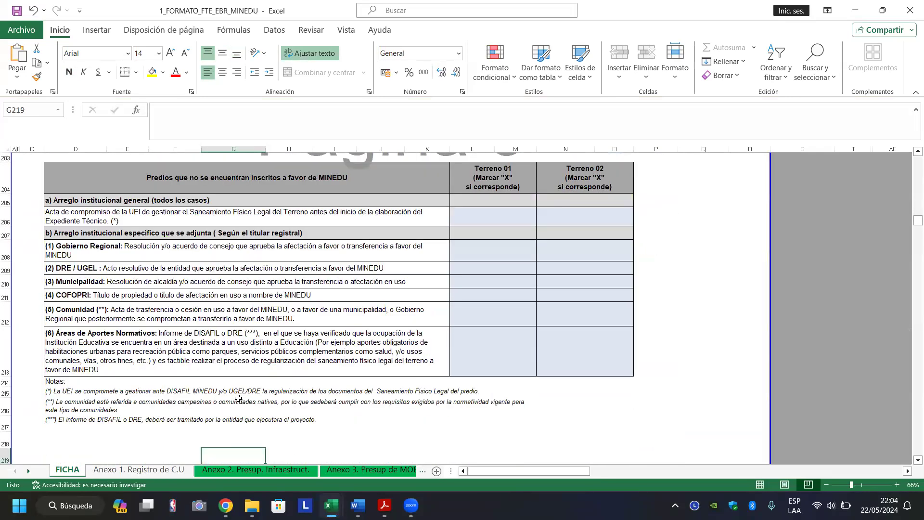
key("Down")
key("Down")
key("Down")
key("Down")
key("Down")
key("Down")
key("Down")
key("Down")
key("Down")
key("Down")
key("Down")
key("Down")
key("Down")
key("Down")
key("Down")
key("Down")
key("Down")
key("Down")
key("Down")
key("Down")
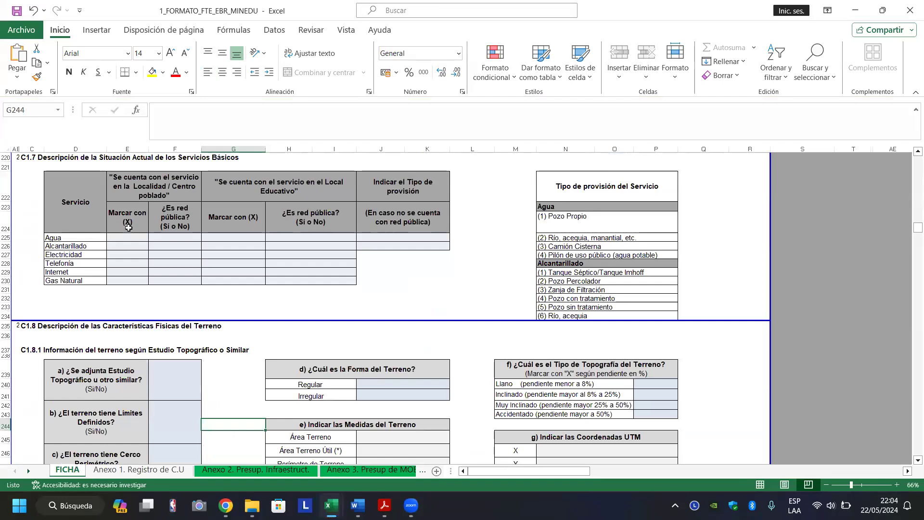
Mark Agua as available in the locality (X) with public network SI.
left_click(136, 241)
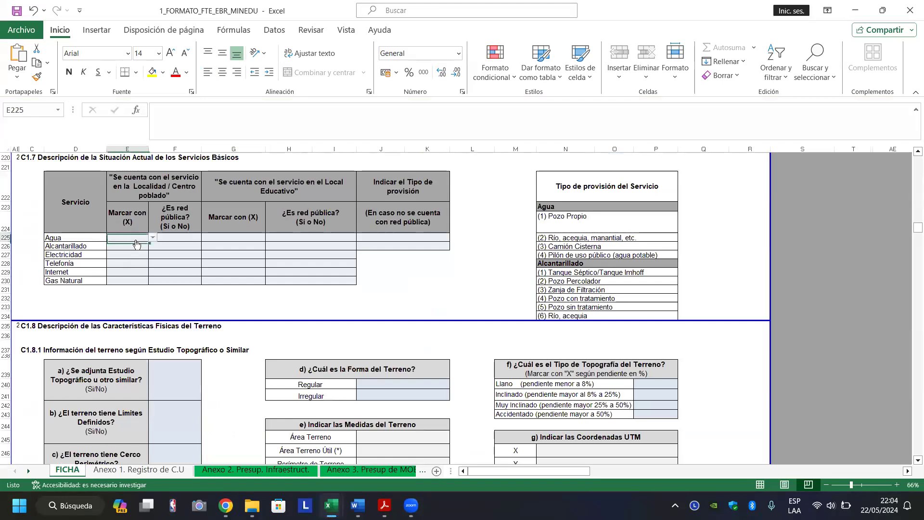
left_click(152, 237)
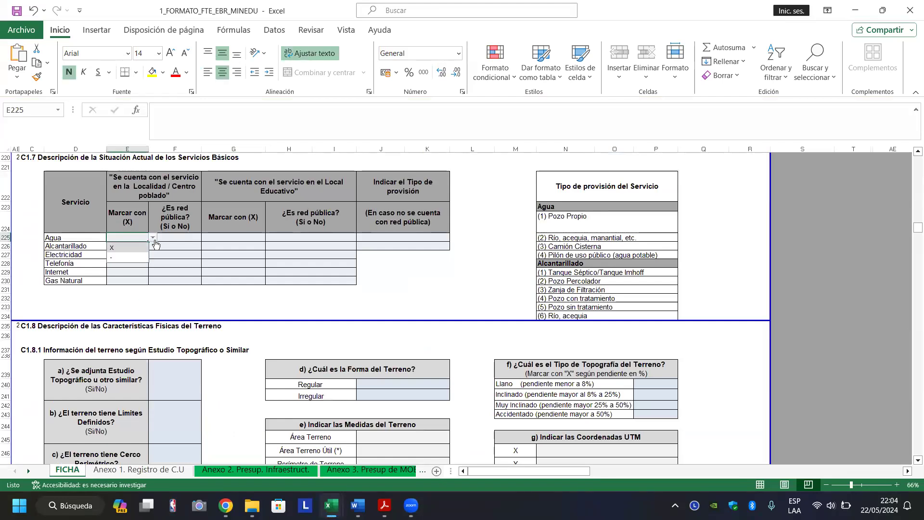
left_click(131, 245)
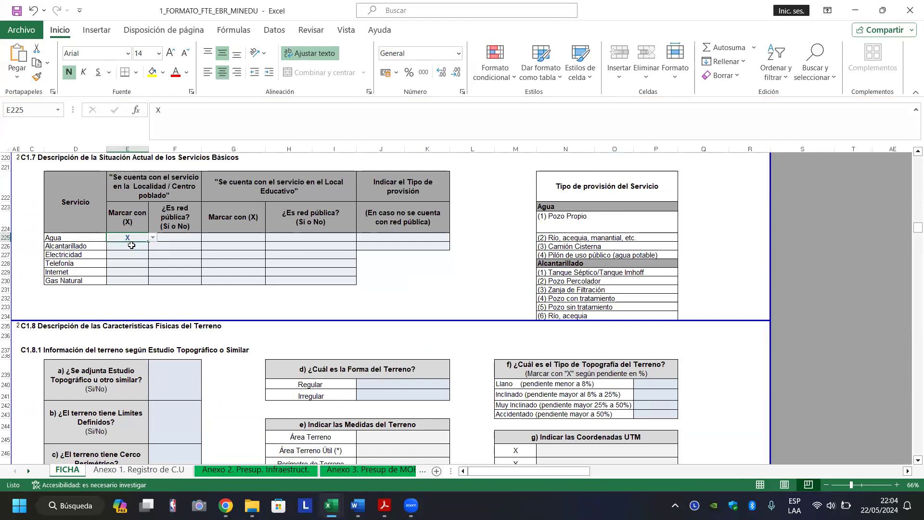
left_click(180, 237)
left_click(205, 237)
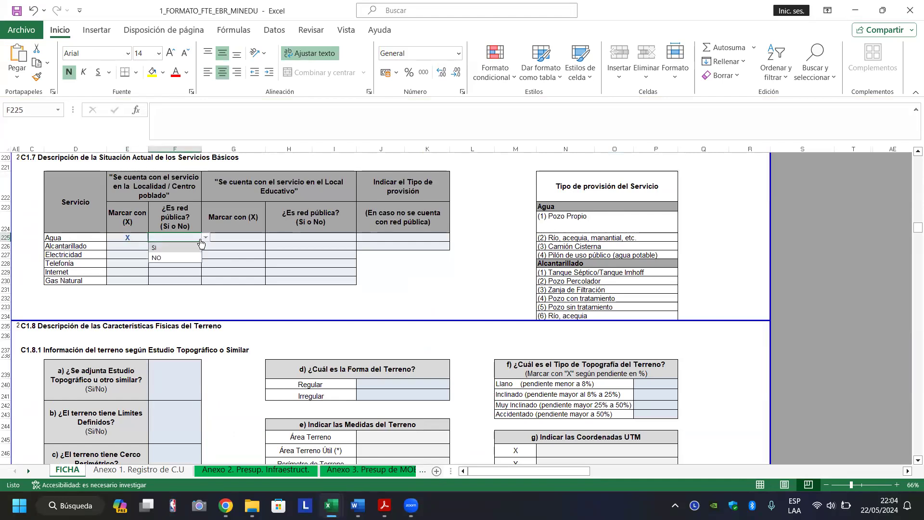
left_click(186, 252)
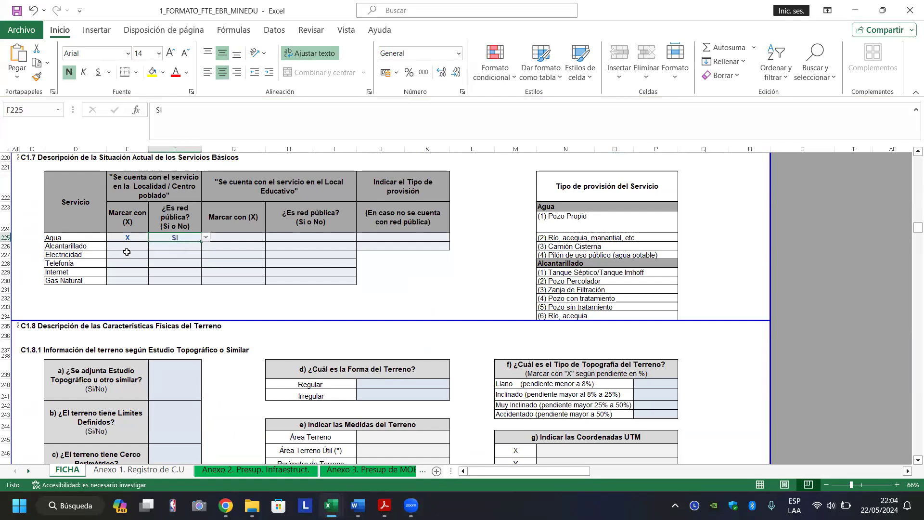
Mark Alcantarillado as available in the locality (X).
left_click(127, 248)
left_click(152, 246)
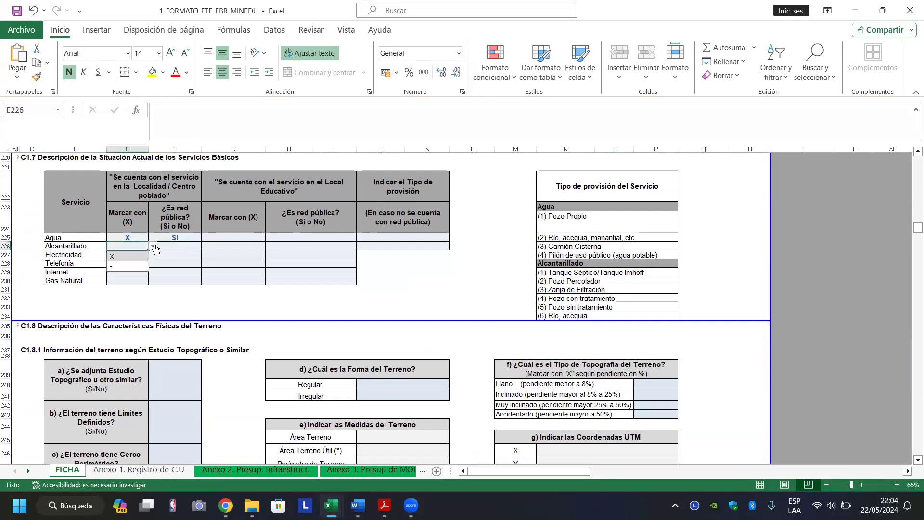
left_click(137, 256)
left_click(169, 247)
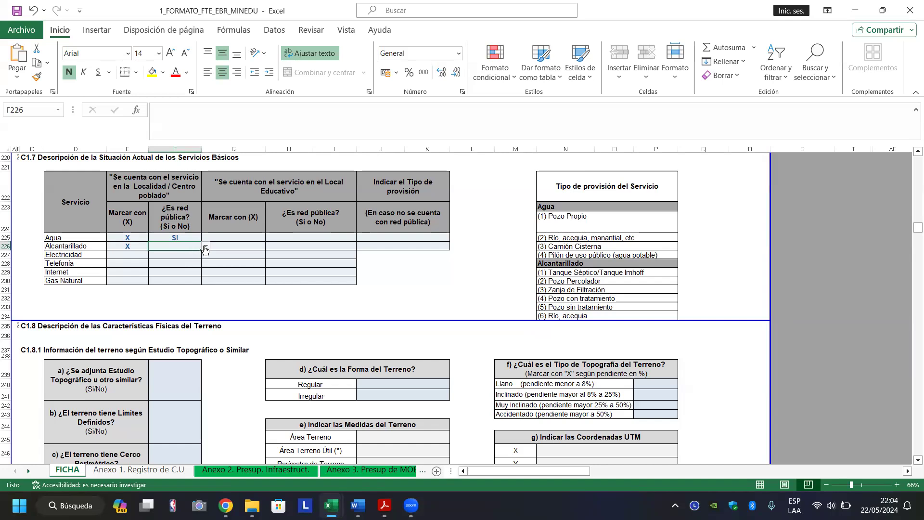
Set Alcantarillado's public network to SI and mark Electricidad X with SI.
left_click(206, 247)
scroll(206, 250, "right", 2)
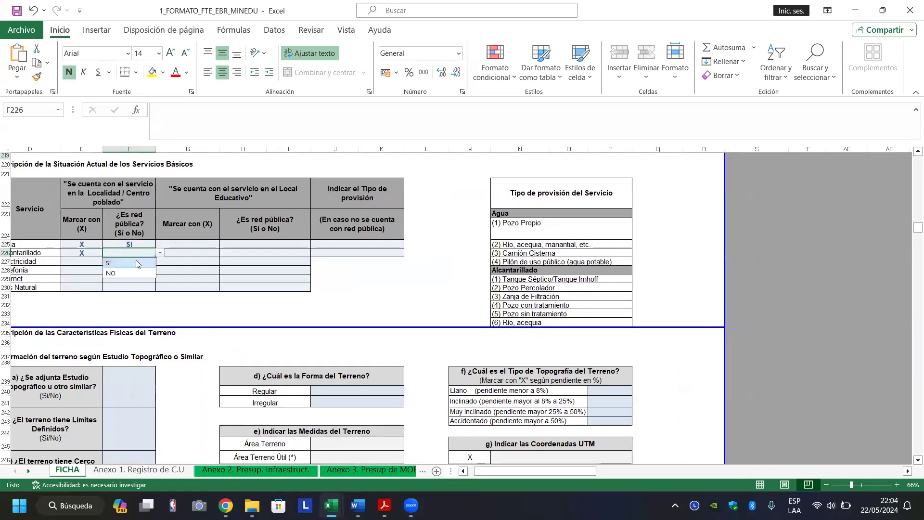
left_click(136, 262)
left_click(85, 263)
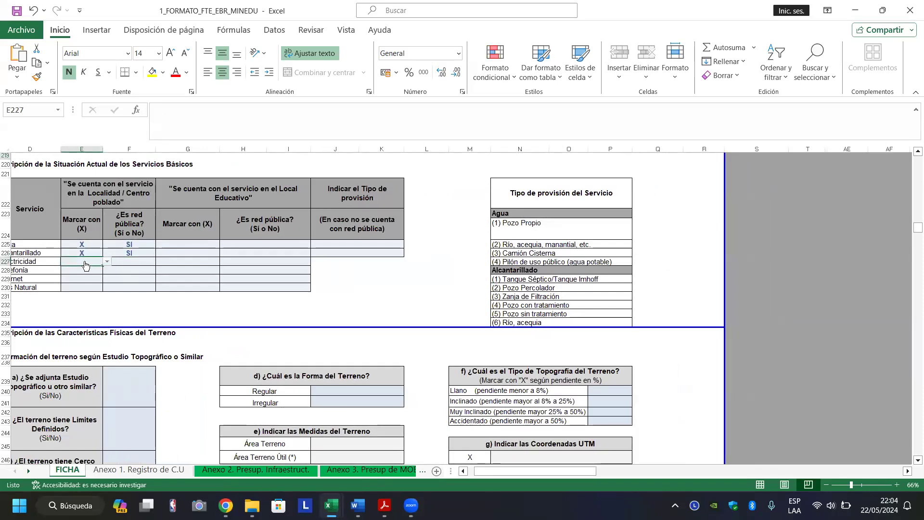
scroll(85, 263, "left", 2)
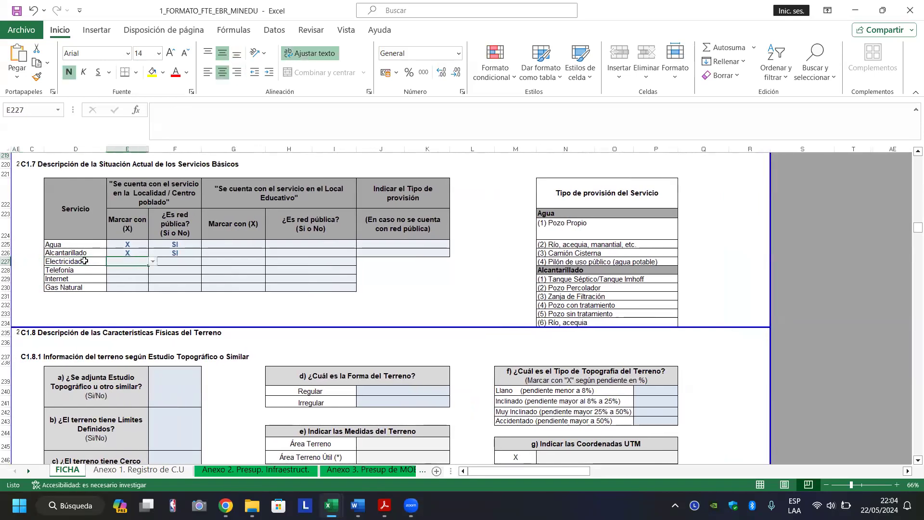
left_click(152, 262)
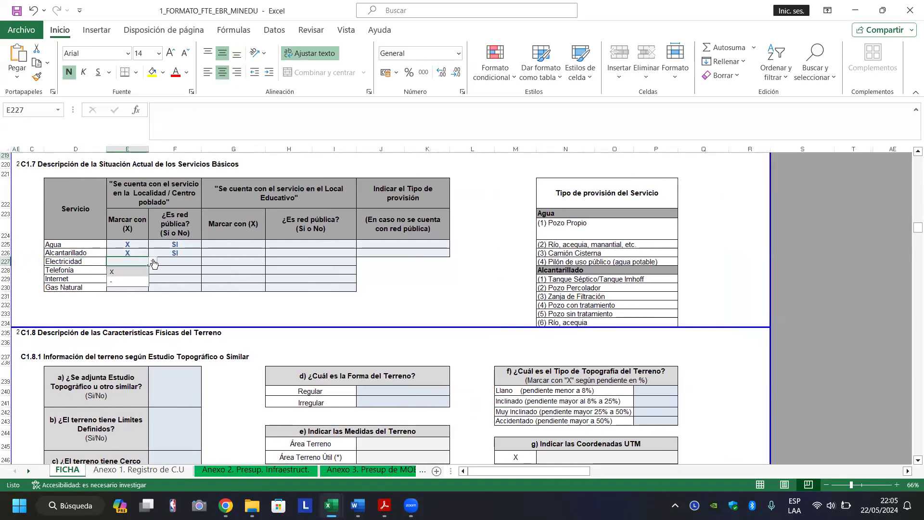
left_click(139, 273)
left_click(171, 262)
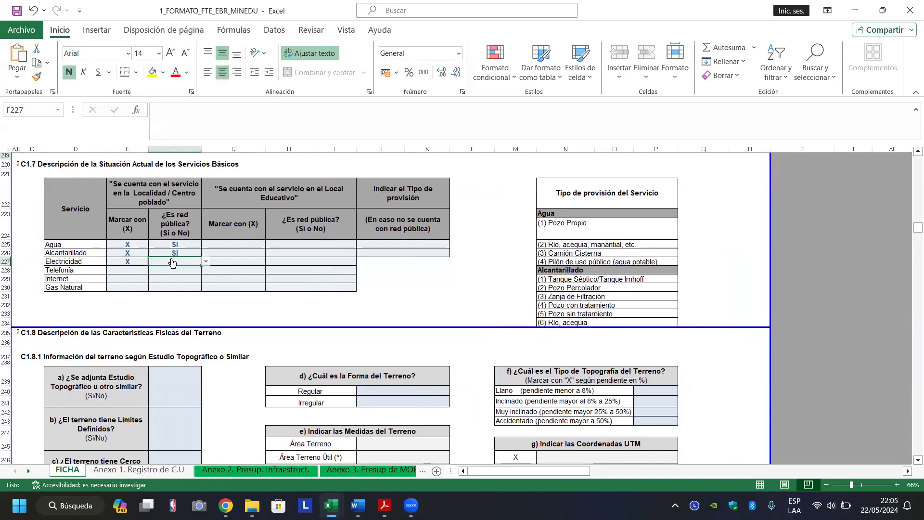
left_click(205, 262)
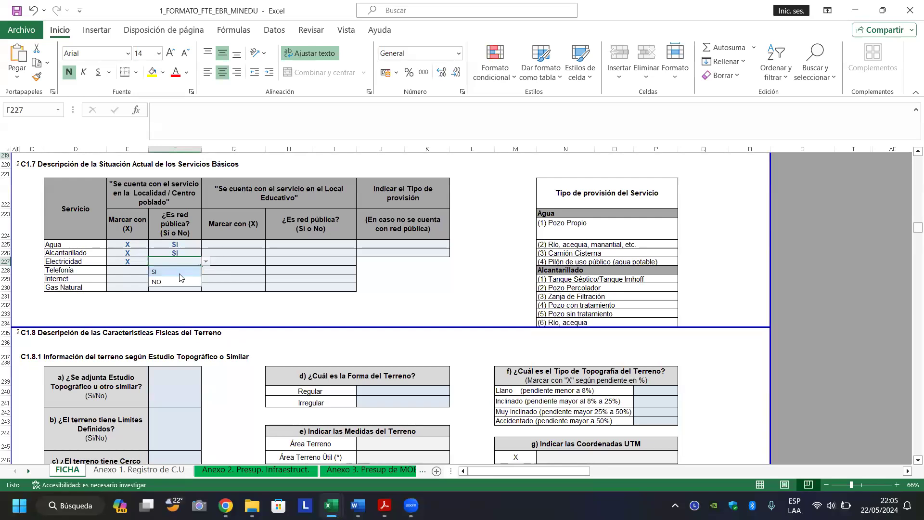
left_click(167, 271)
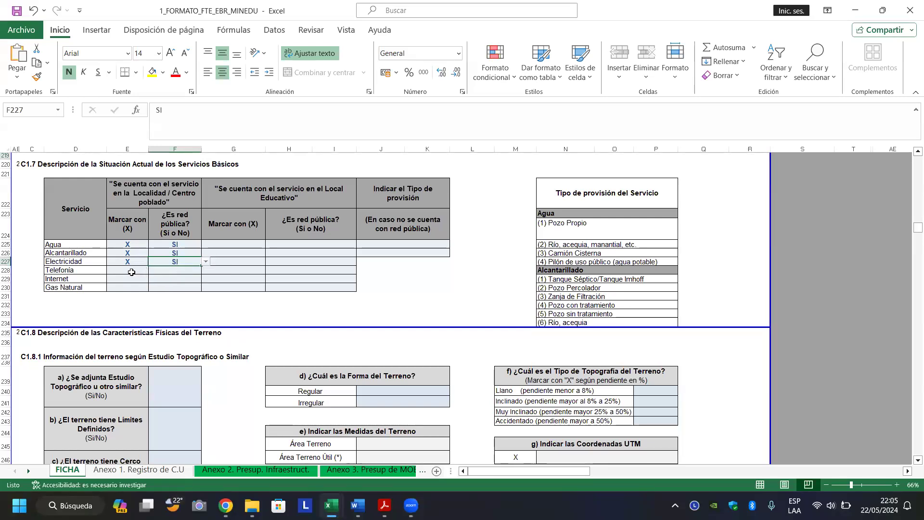
Set Telefonía to - with NO and Internet to X with NO in the locality columns.
left_click(133, 271)
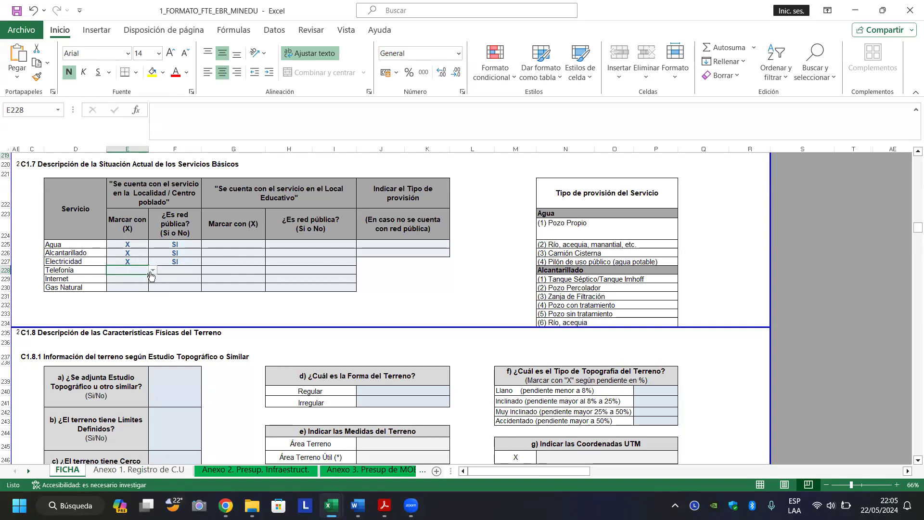
left_click(154, 272)
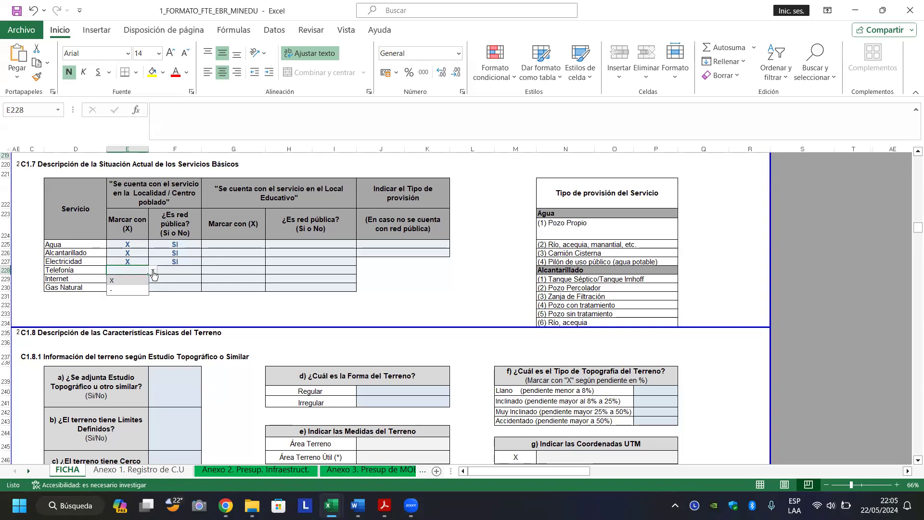
left_click(137, 291)
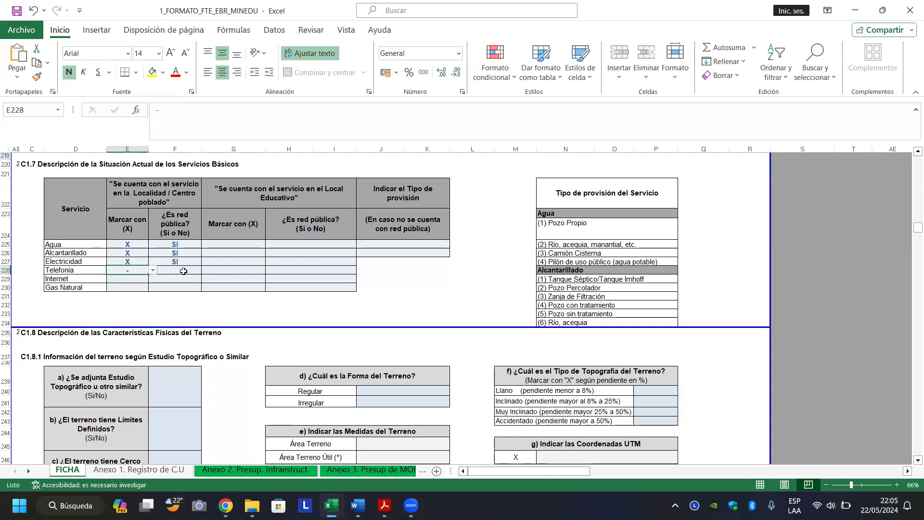
left_click(184, 273)
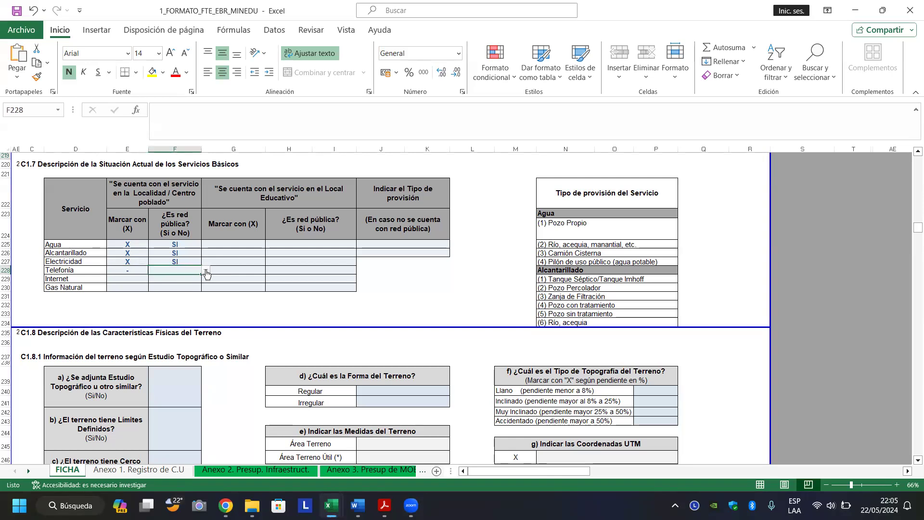
left_click(206, 270)
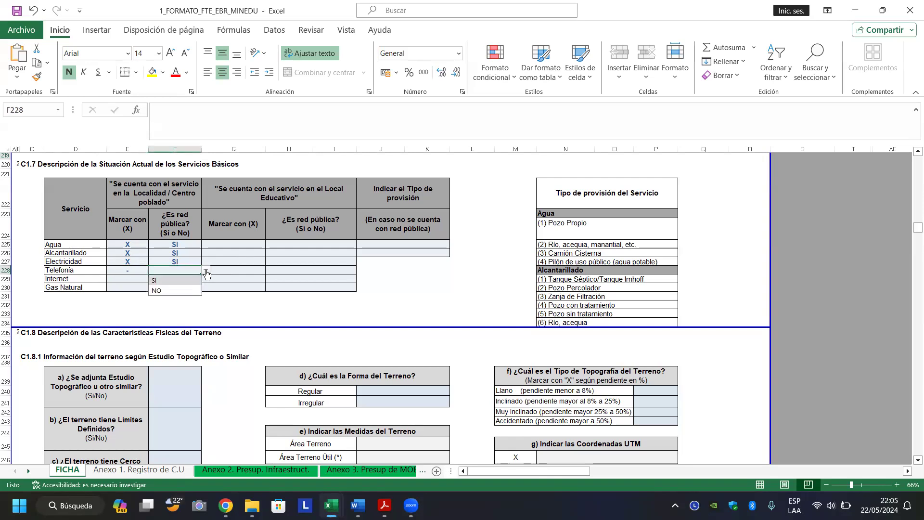
left_click(185, 291)
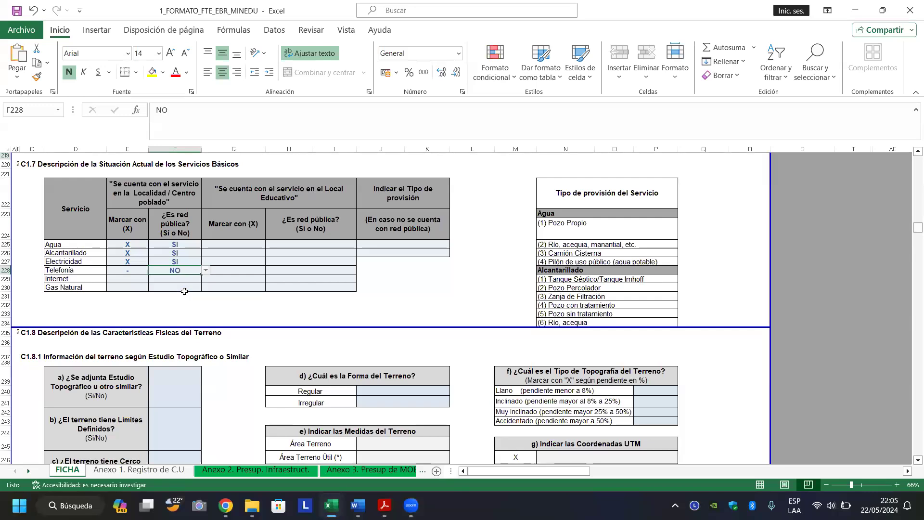
left_click(128, 280)
left_click(153, 282)
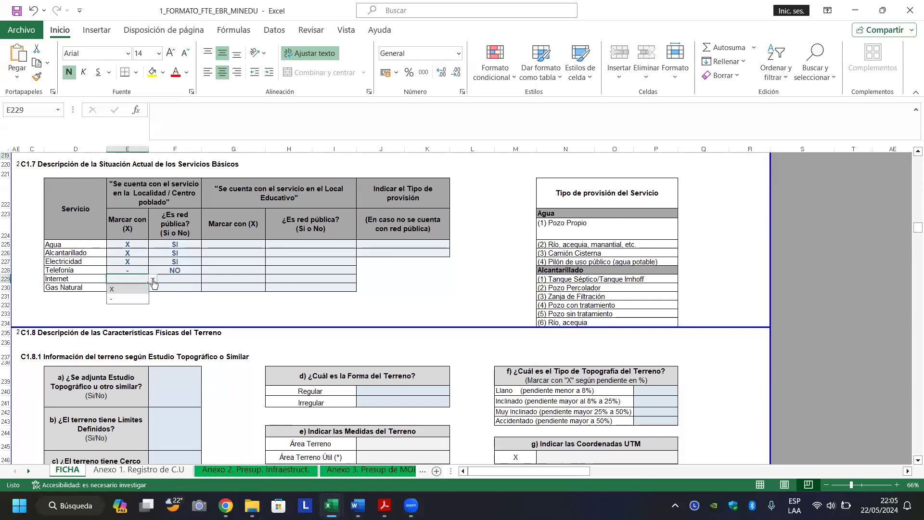
left_click(135, 288)
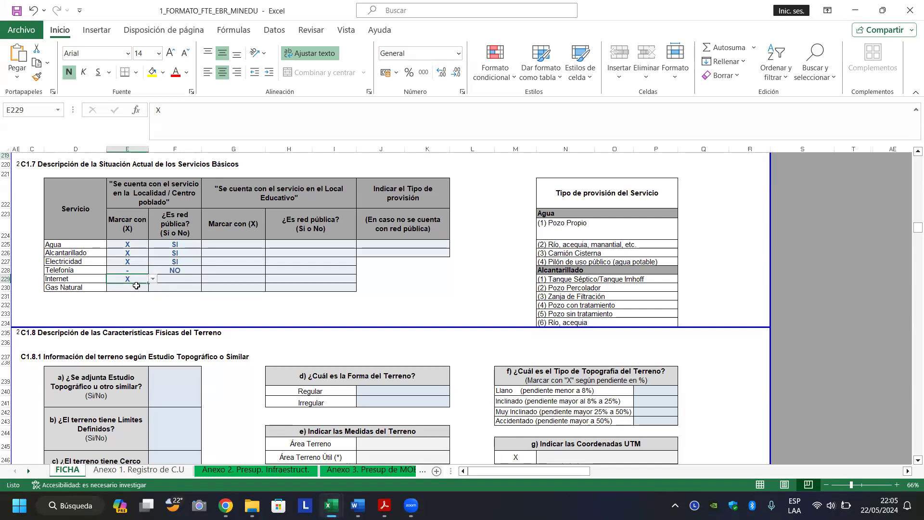
left_click(171, 283)
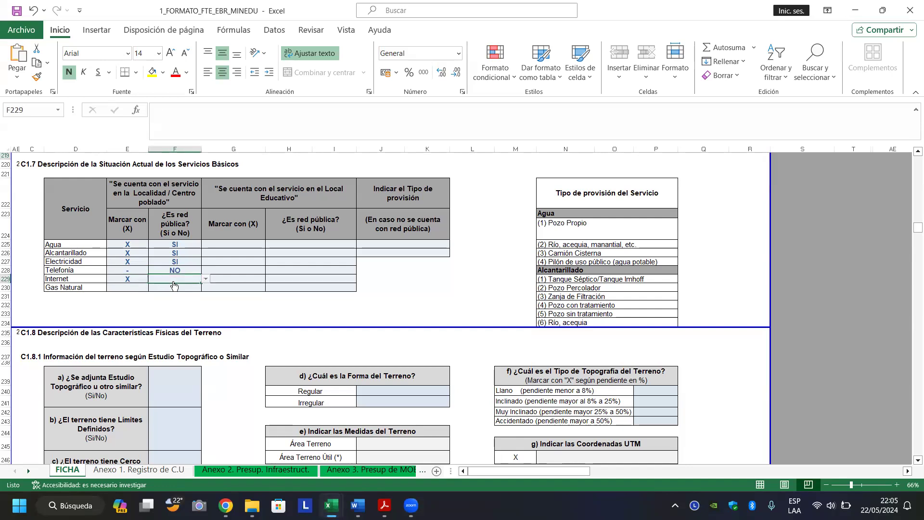
left_click(206, 279)
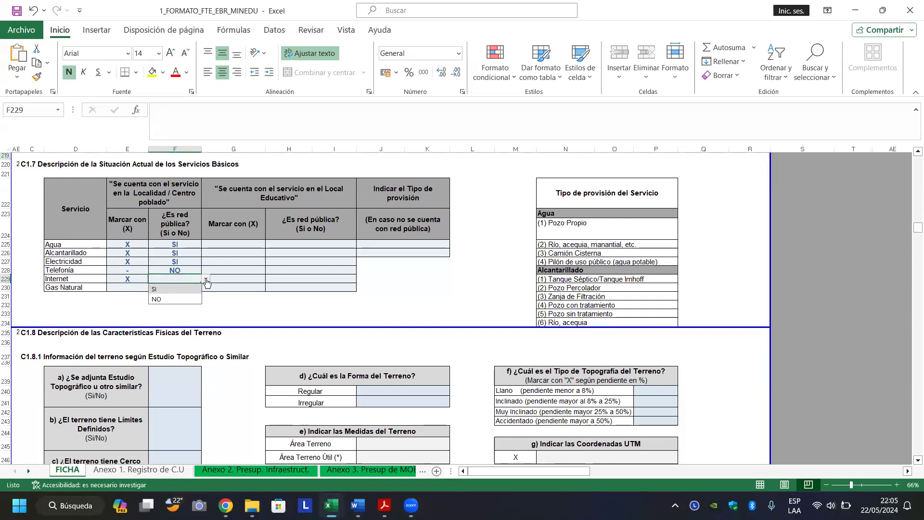
left_click(176, 300)
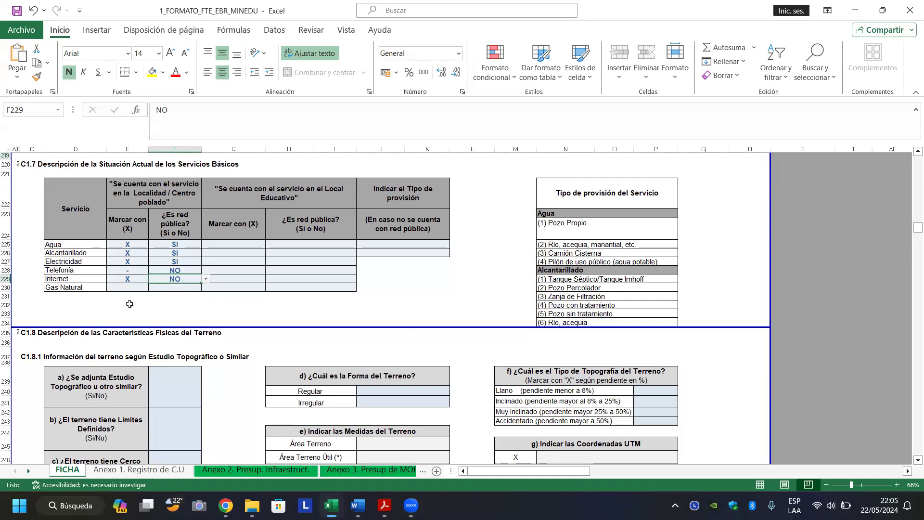
Mark Gas Natural as - (not available) in the locality.
left_click(128, 287)
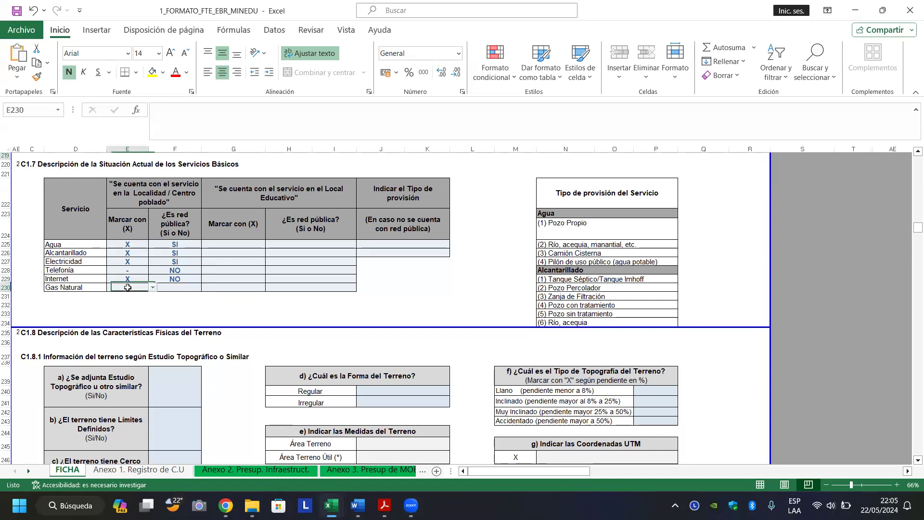
left_click(153, 289)
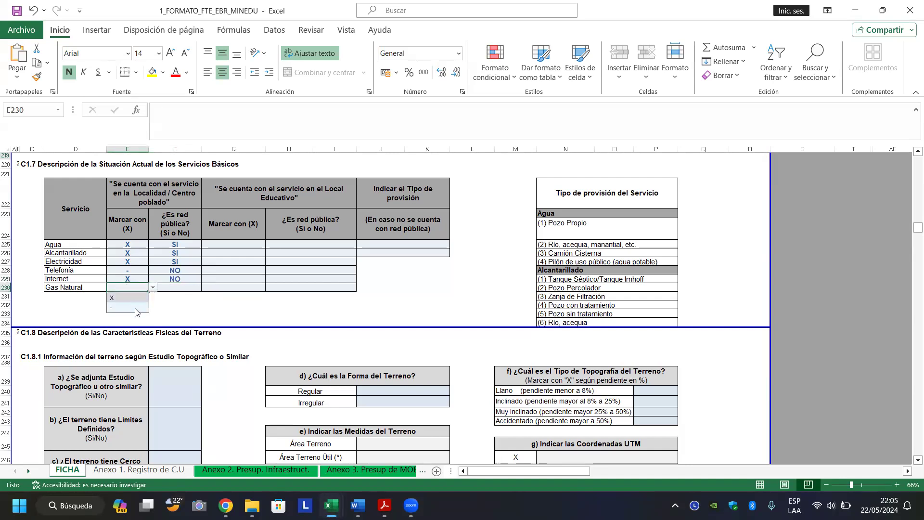
left_click(138, 307)
left_click(227, 290)
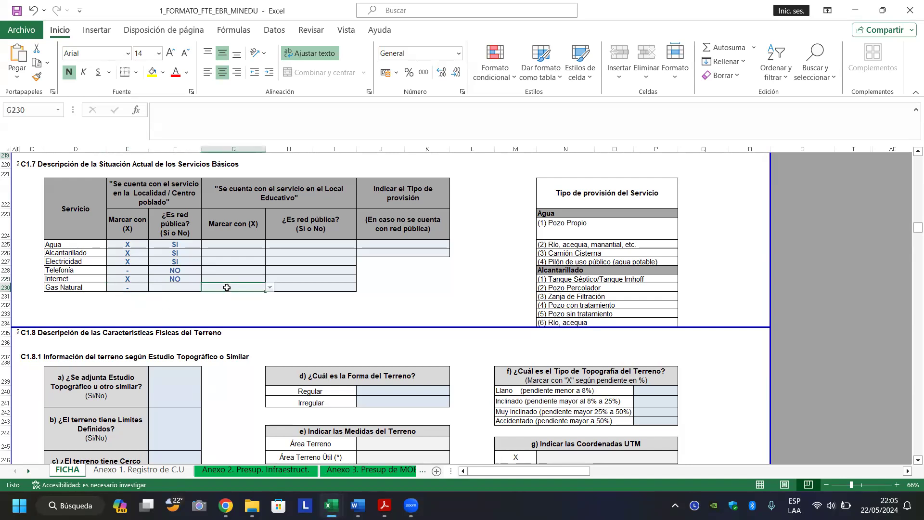
key("Up")
key("Up")
key("Up")
key("Up")
key("Up")
key("Up")
key("Up")
key("Up")
key("Up")
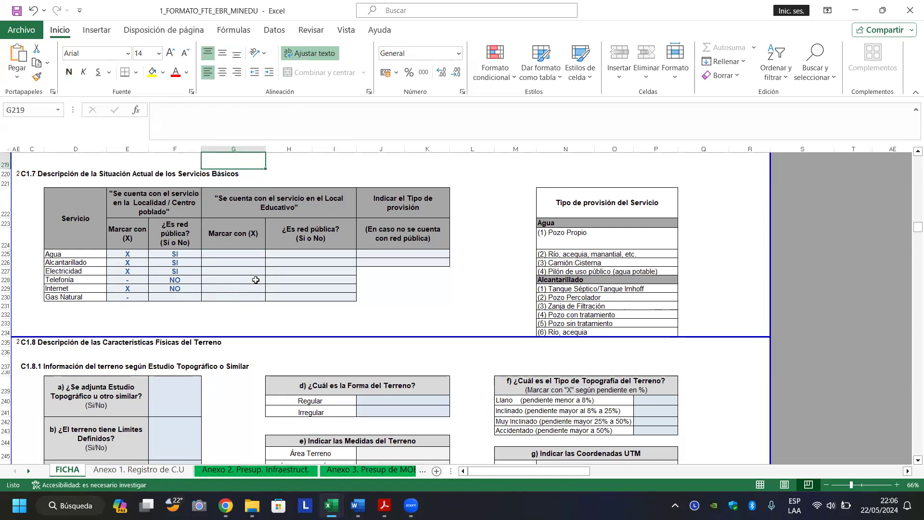
Mark Agua and Alcantarillado with X in the school's Marcar con (X) column.
key("Down")
key("Down")
key("Down")
key("Down")
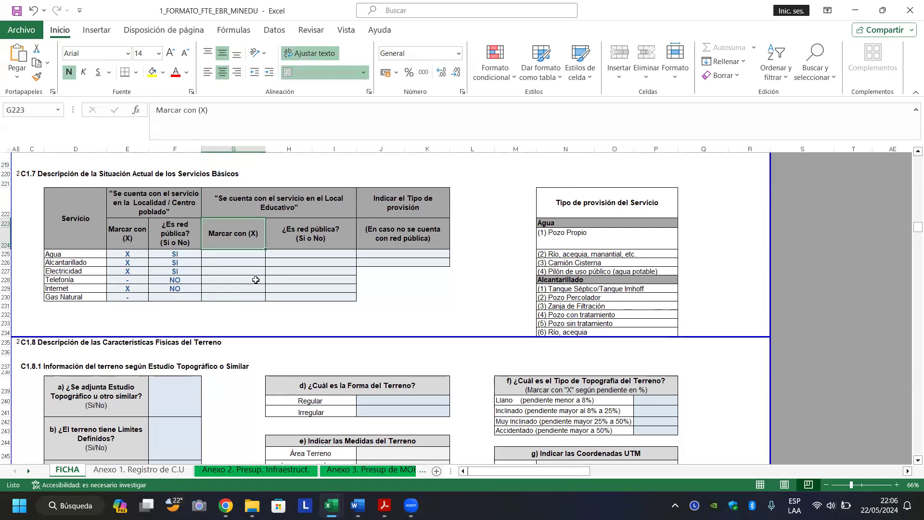
key("Down")
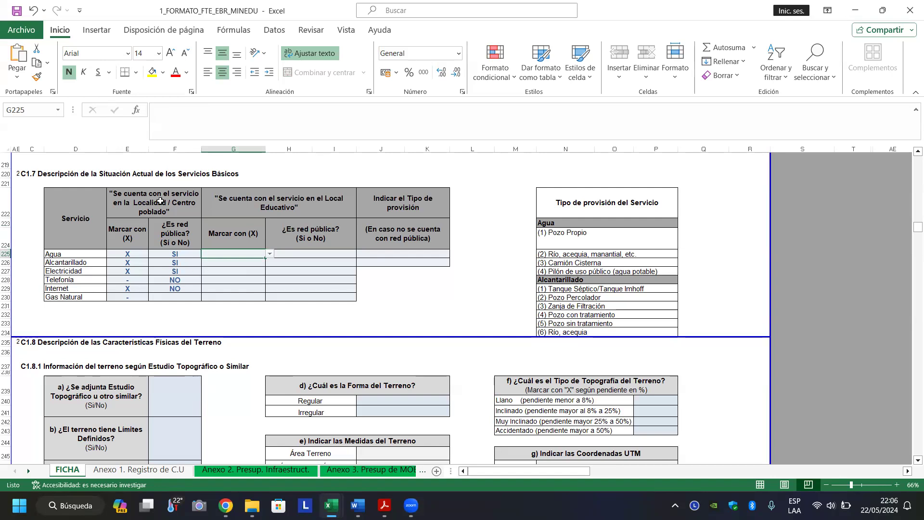
left_click(270, 254)
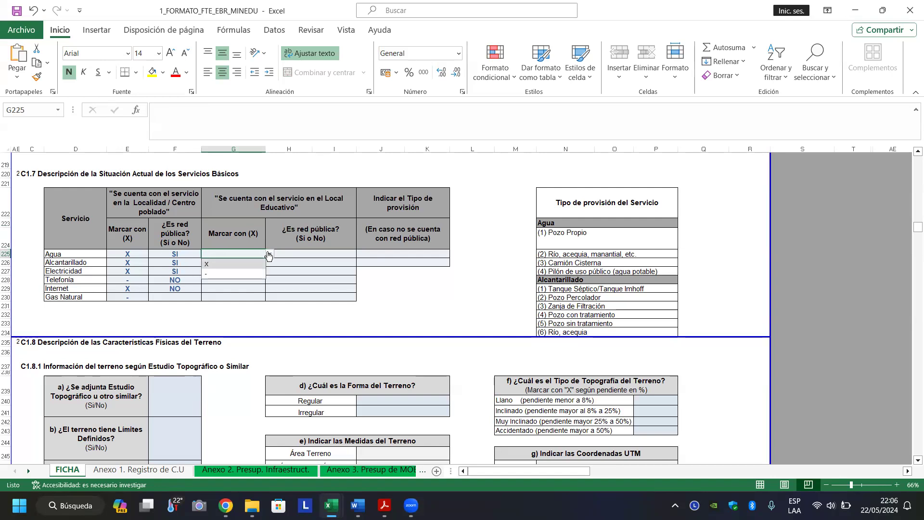
left_click(246, 261)
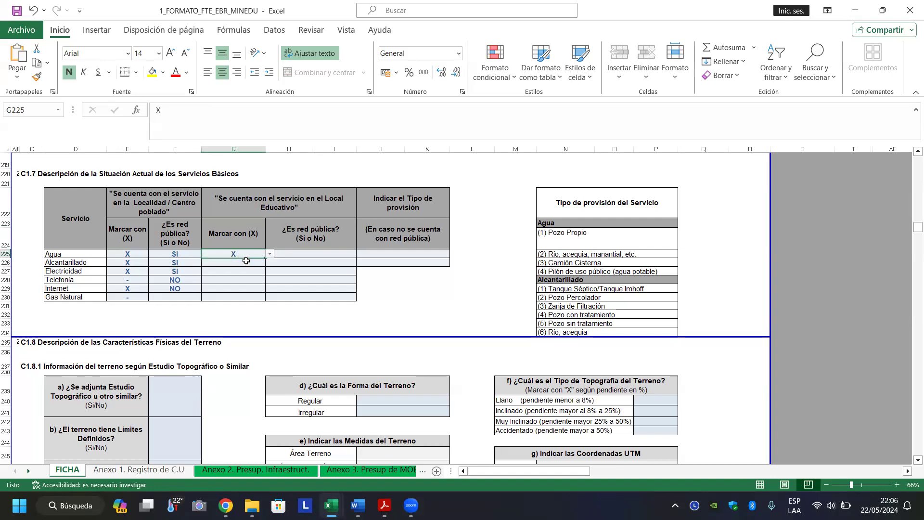
left_click(260, 264)
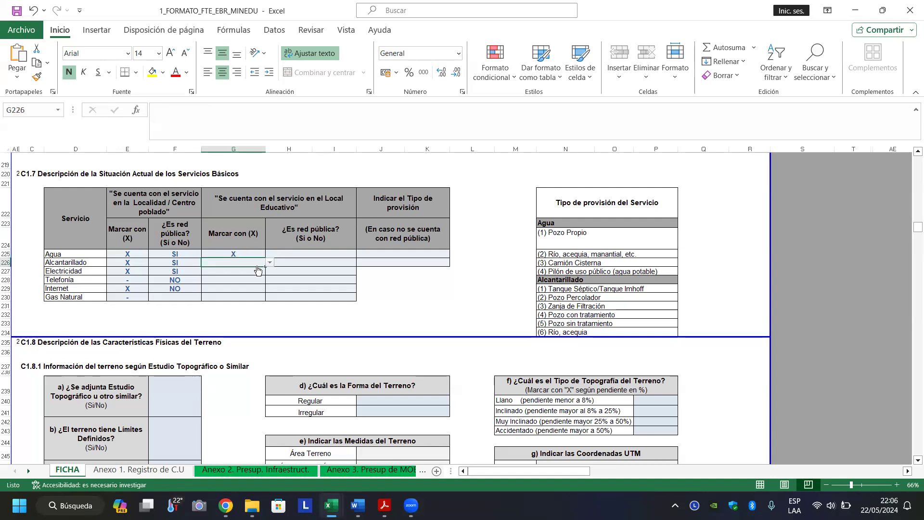
left_click(270, 263)
scroll(274, 267, "down", 1)
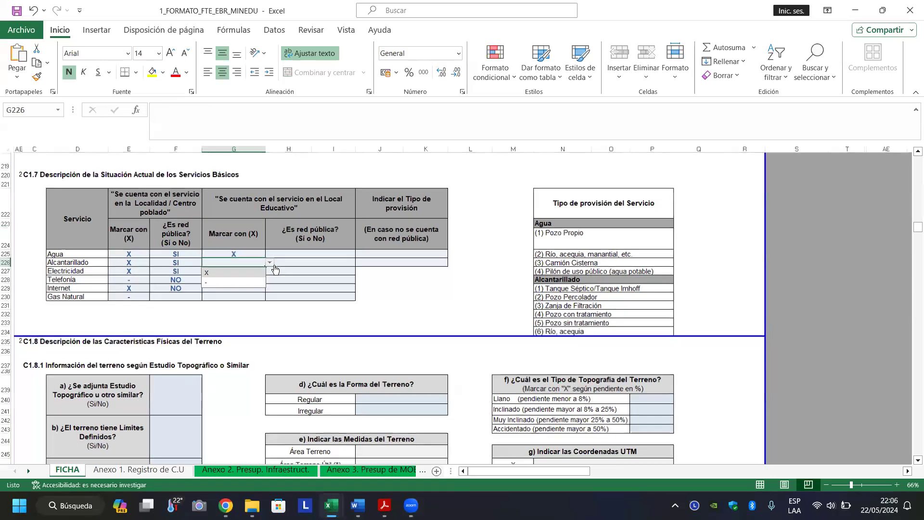
scroll(275, 269, "down", 1)
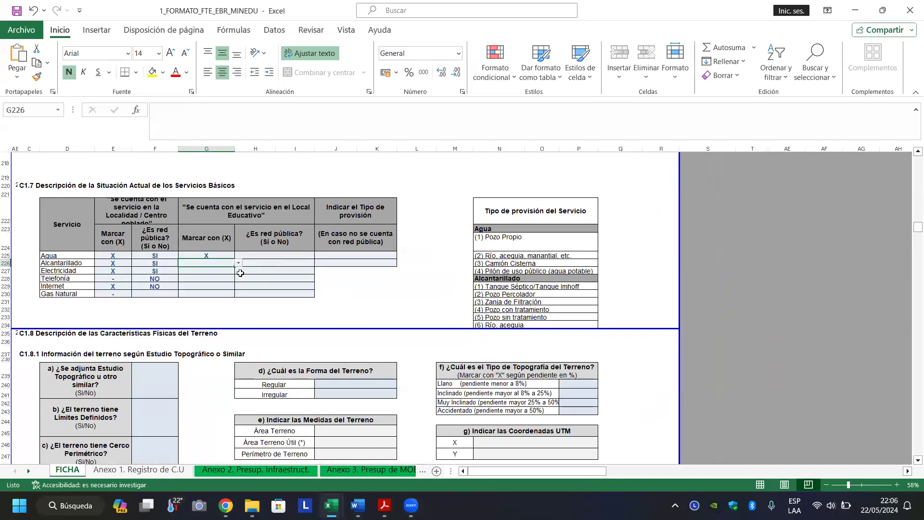
left_click(238, 263)
left_click(213, 273)
left_click(213, 273)
Mark Electricidad and Internet with X for the school.
key("alt+Down")
left_click(210, 282)
left_click(211, 286)
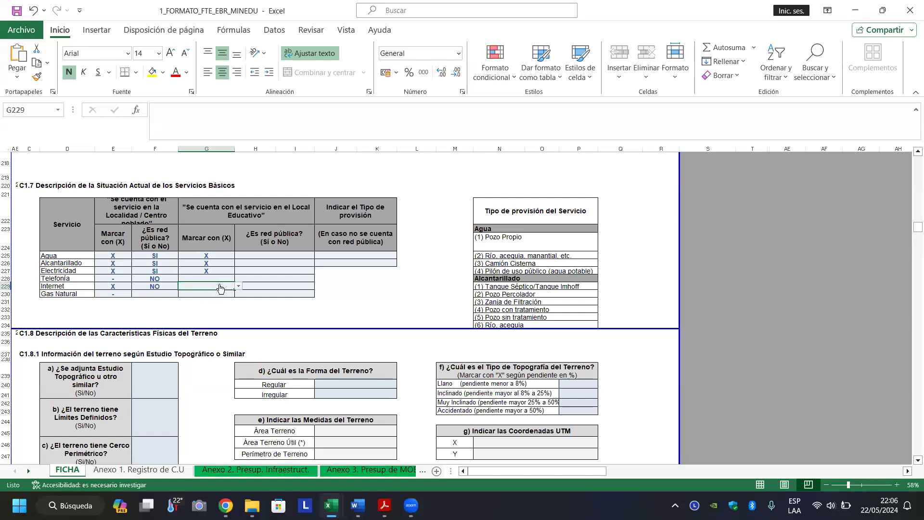
left_click(238, 287)
left_click(230, 296)
Mark Telefonía and Gas Natural with - for the school.
left_click(225, 279)
left_click(239, 278)
left_click(224, 296)
left_click(215, 295)
left_click(239, 293)
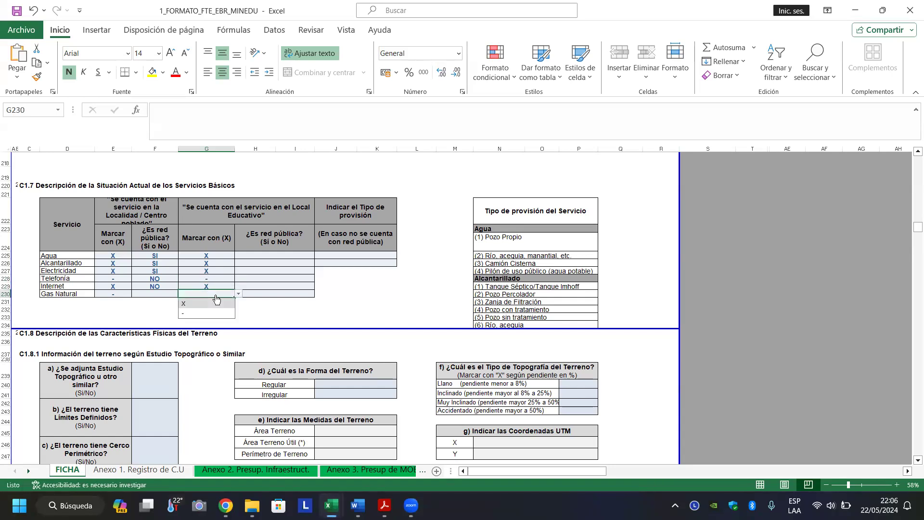
left_click(214, 317)
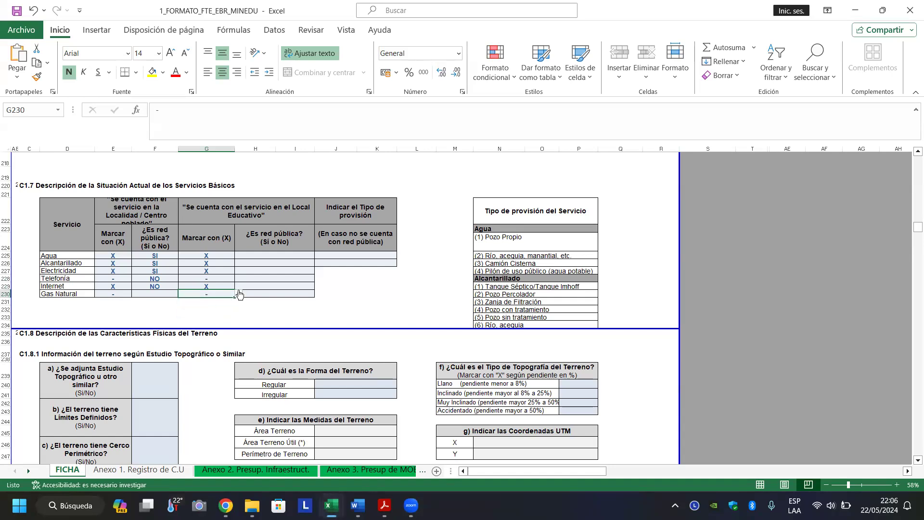
left_click(271, 256)
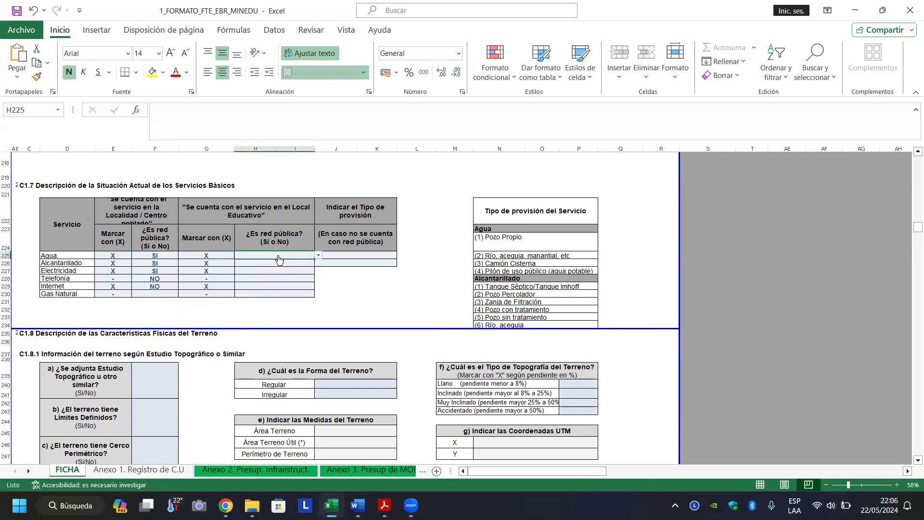
Enter school public-network answers: SI for Agua, Alcantarillado, Electricidad; NO for Internet.
left_click(320, 256)
left_click(292, 261)
left_click(280, 265)
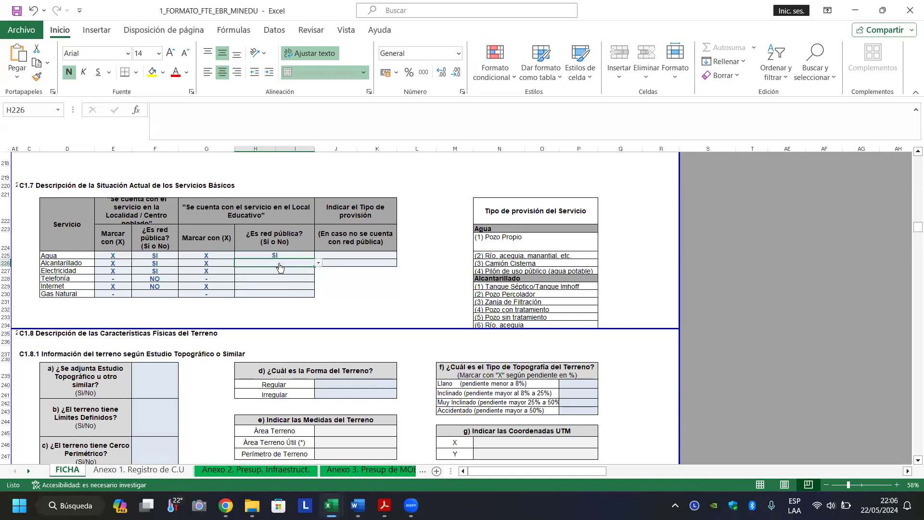
type("S")
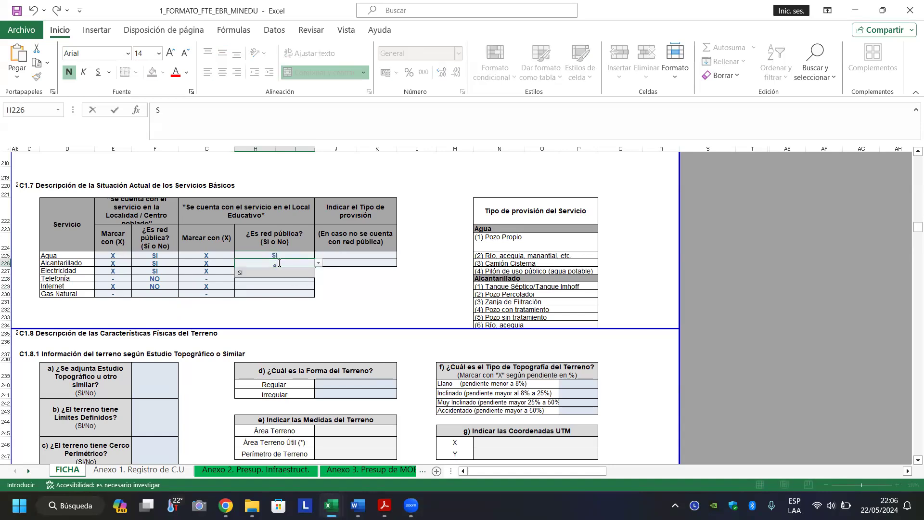
type("I")
key("Return")
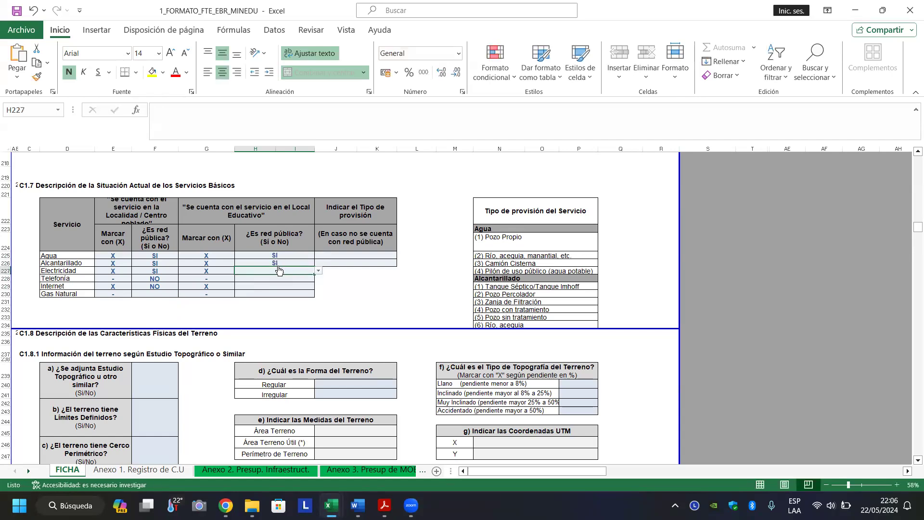
type("S")
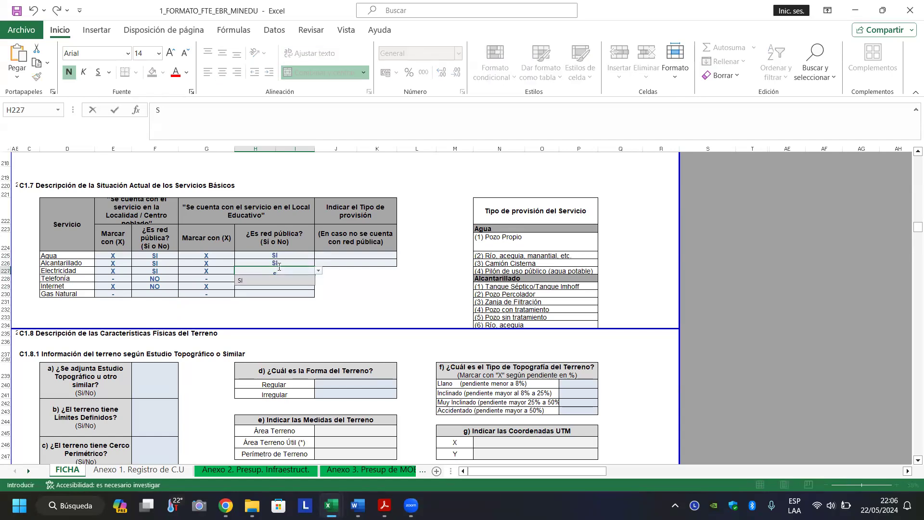
type("I")
key("Return")
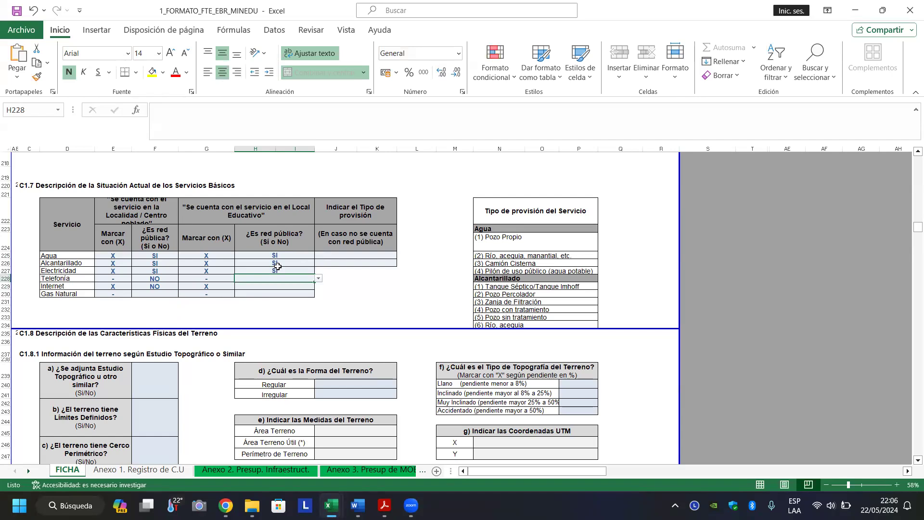
key("Down")
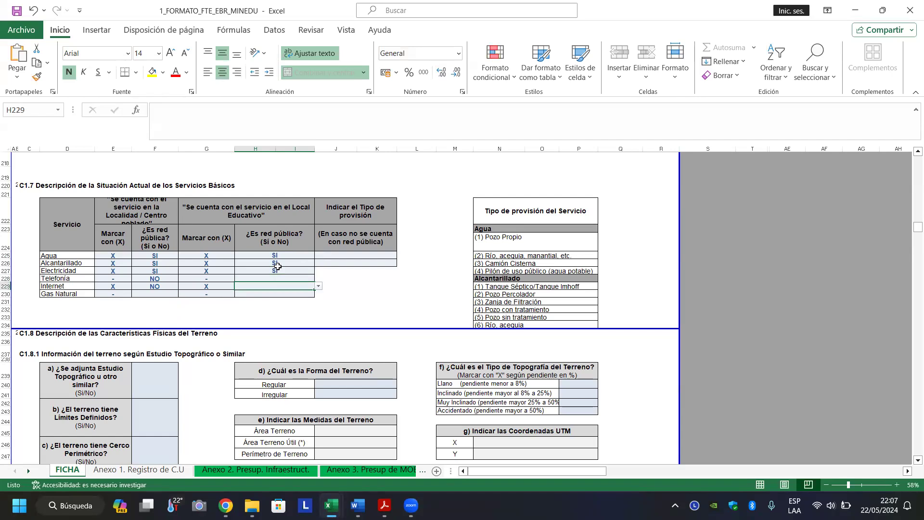
type("NO")
key("Return")
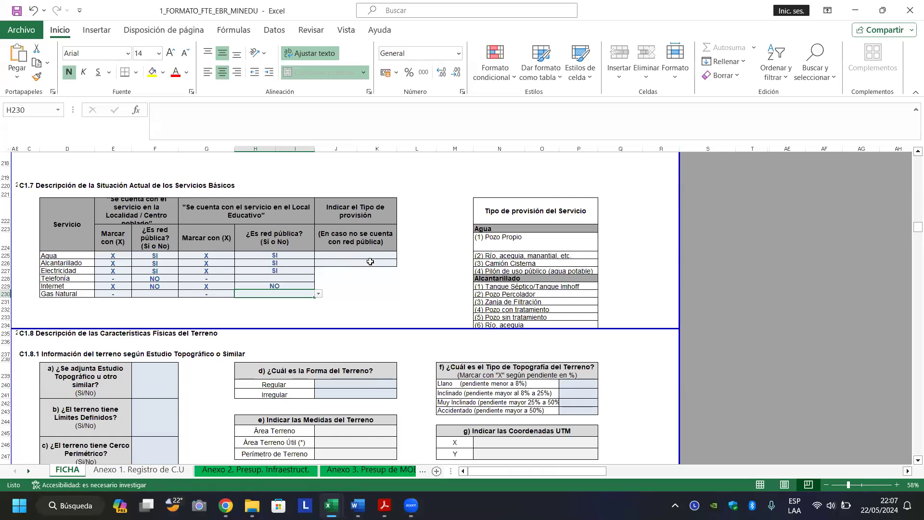
Set Agua's provision type to 1 and confirm its public network stays SI.
left_click(341, 255)
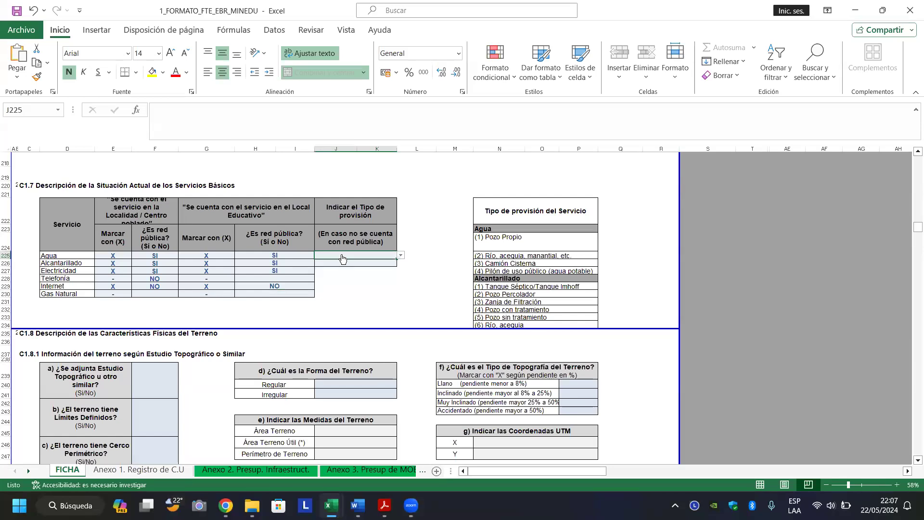
left_click(401, 255)
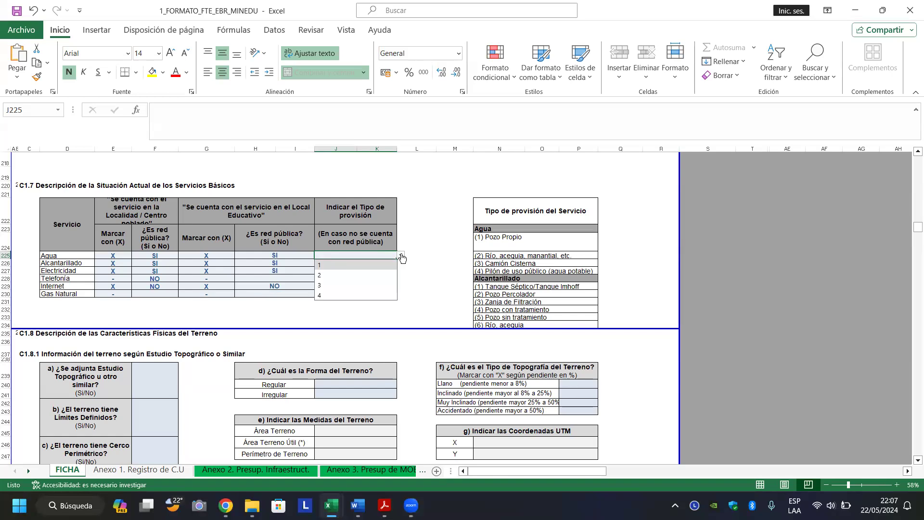
left_click(393, 274)
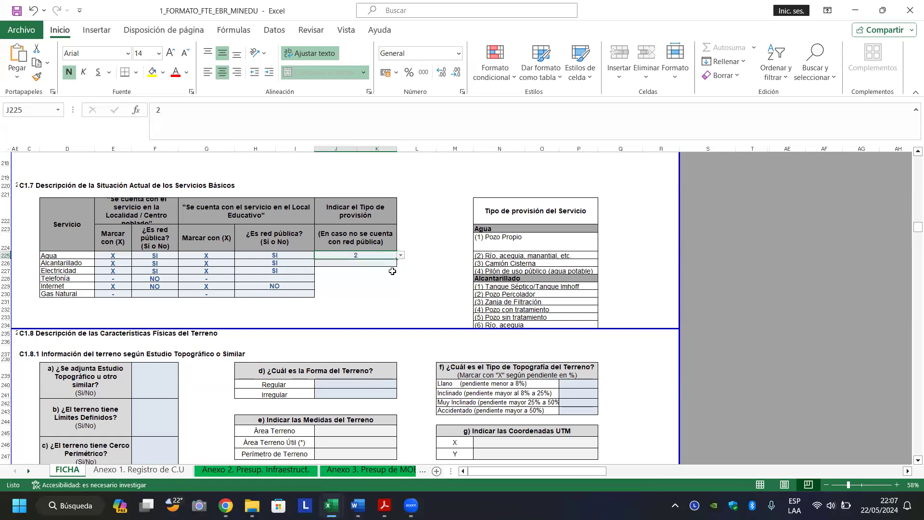
left_click(401, 255)
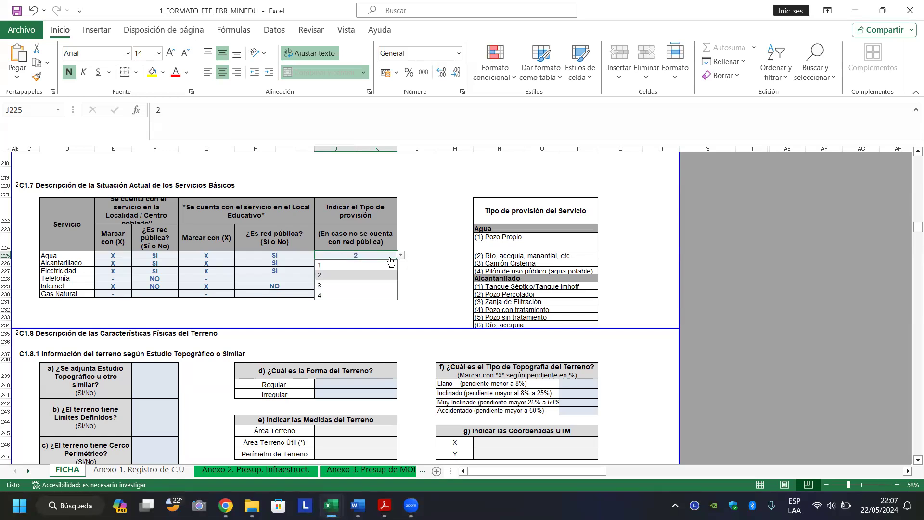
left_click(389, 264)
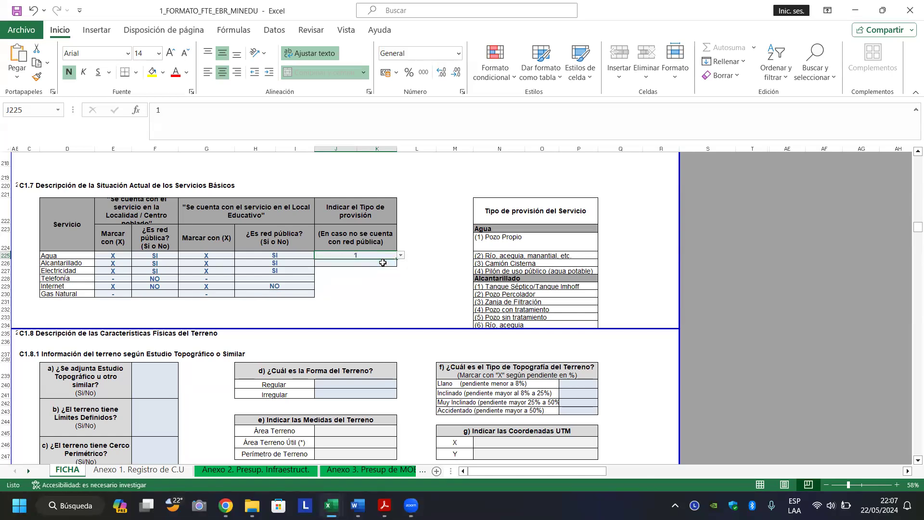
key("alt+Down")
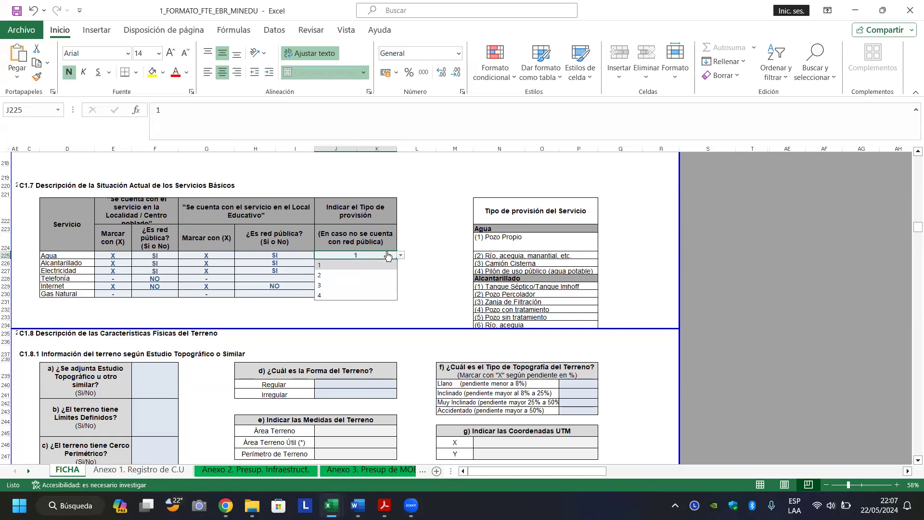
left_click(388, 255)
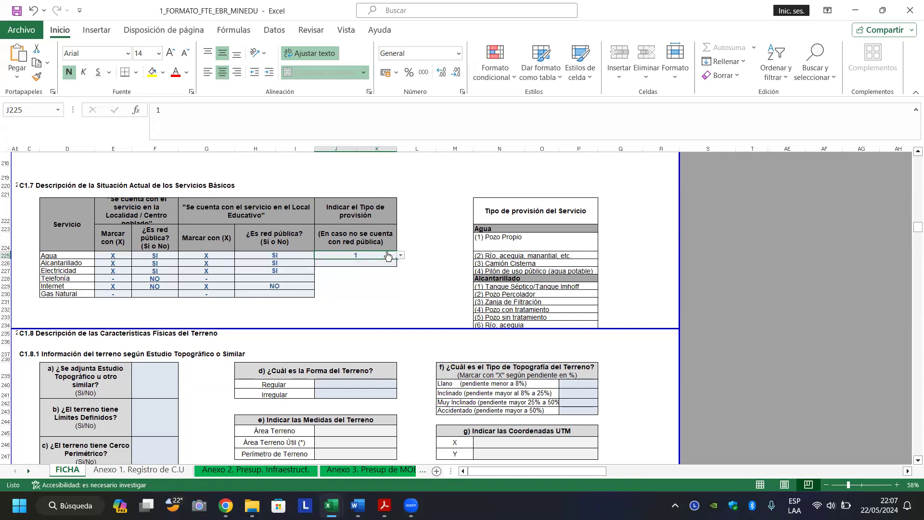
left_click(294, 257)
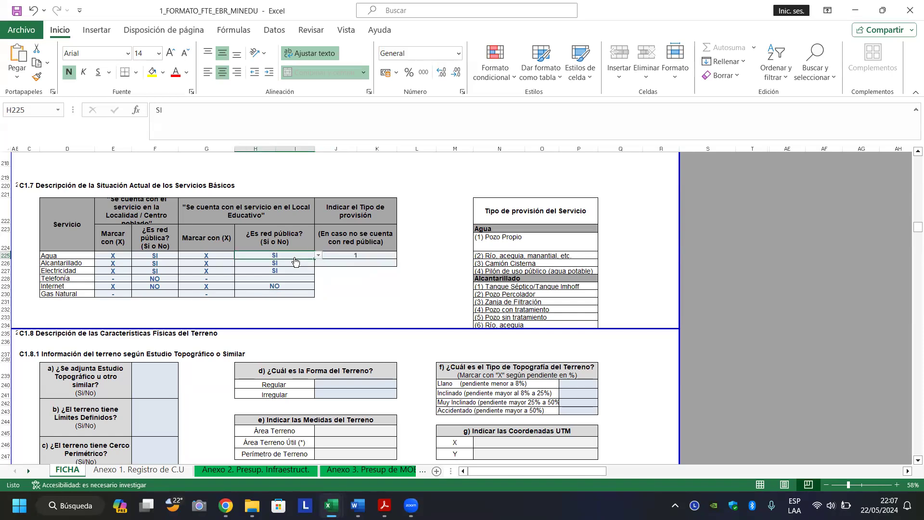
left_click(319, 256)
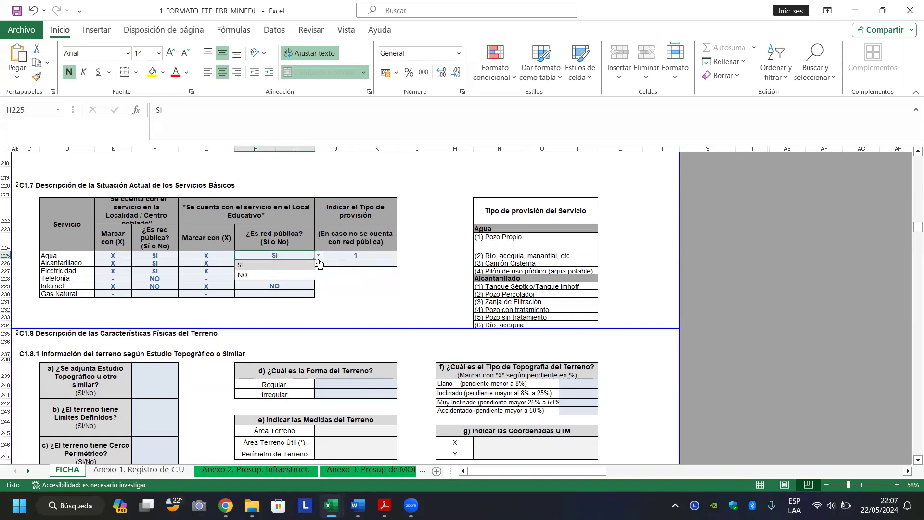
left_click(304, 265)
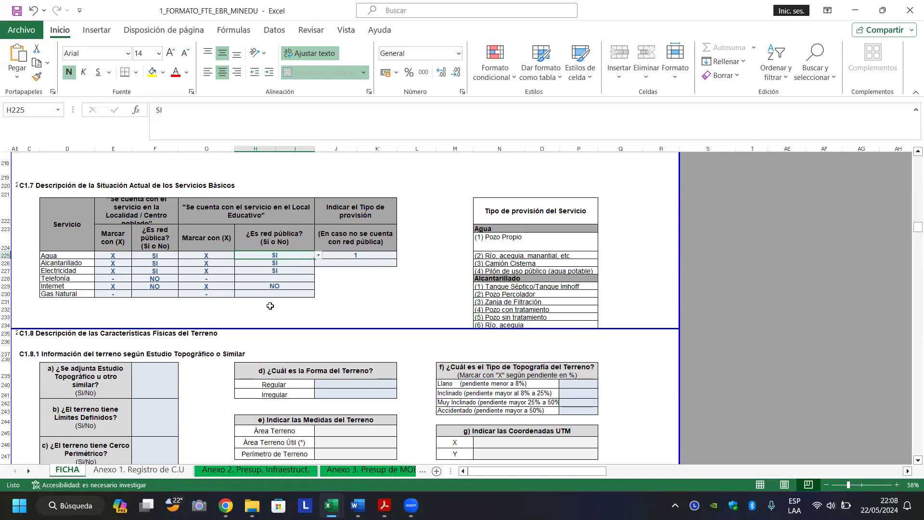
Review the Tipo de provisión header and the water and sewage option legend.
left_click(270, 306)
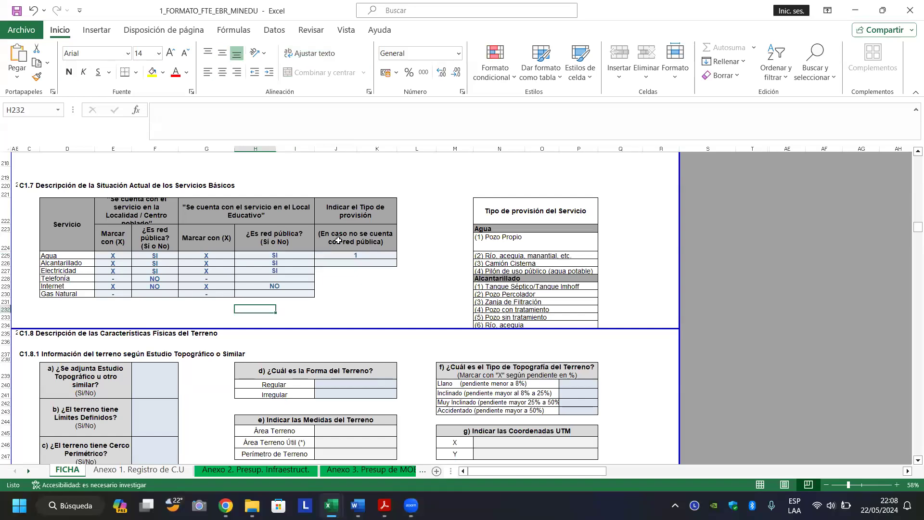
left_click(358, 221)
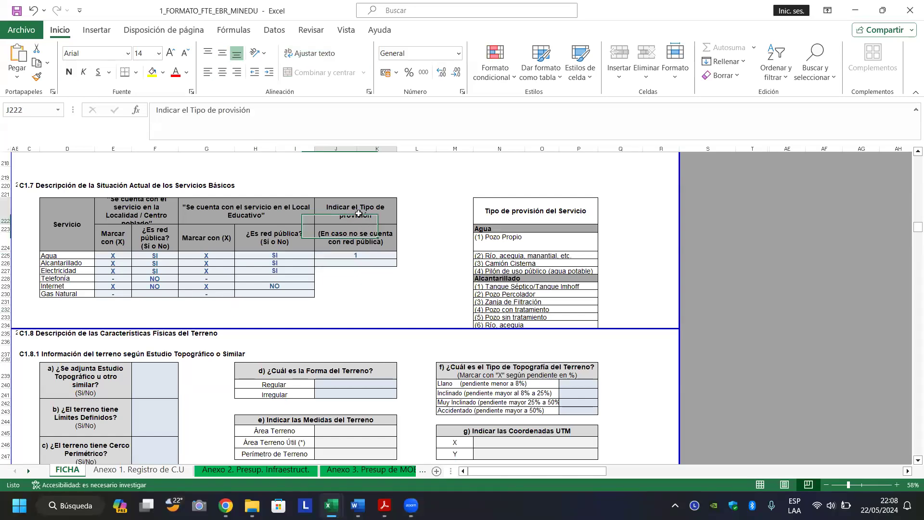
left_click(353, 241)
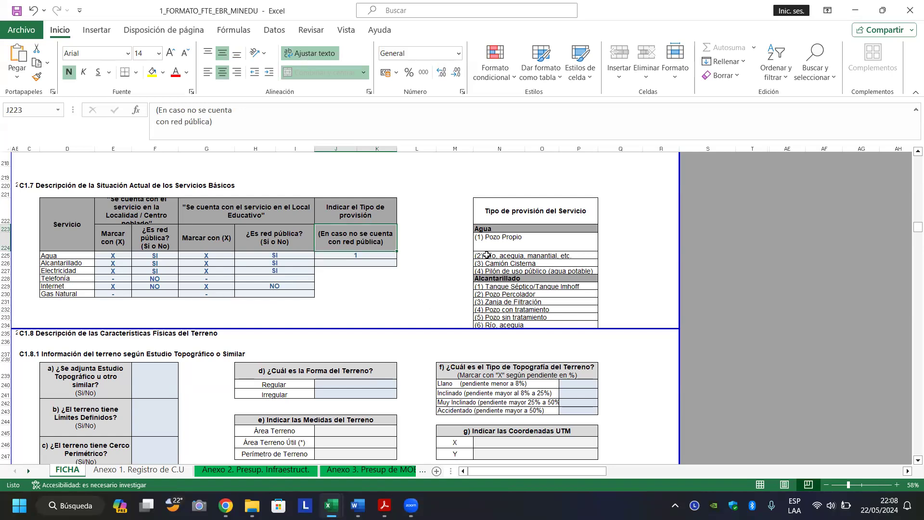
left_click(508, 237)
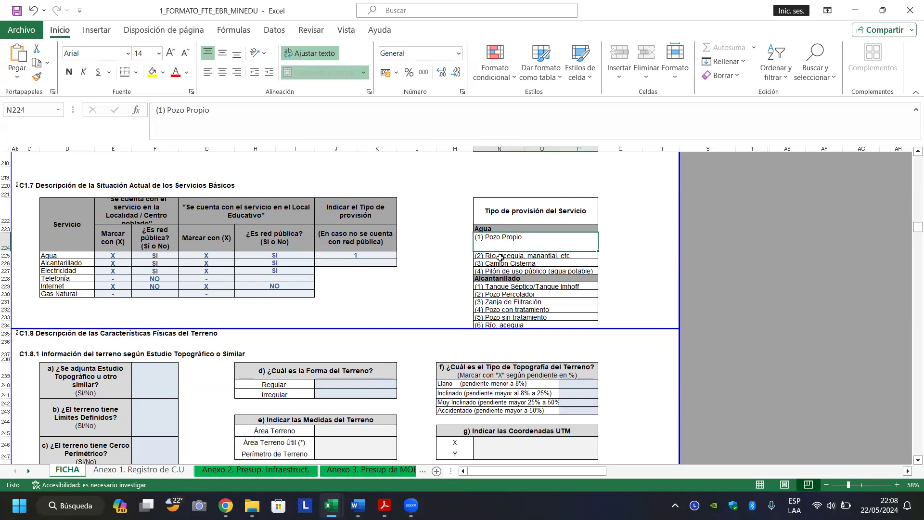
left_click(501, 258)
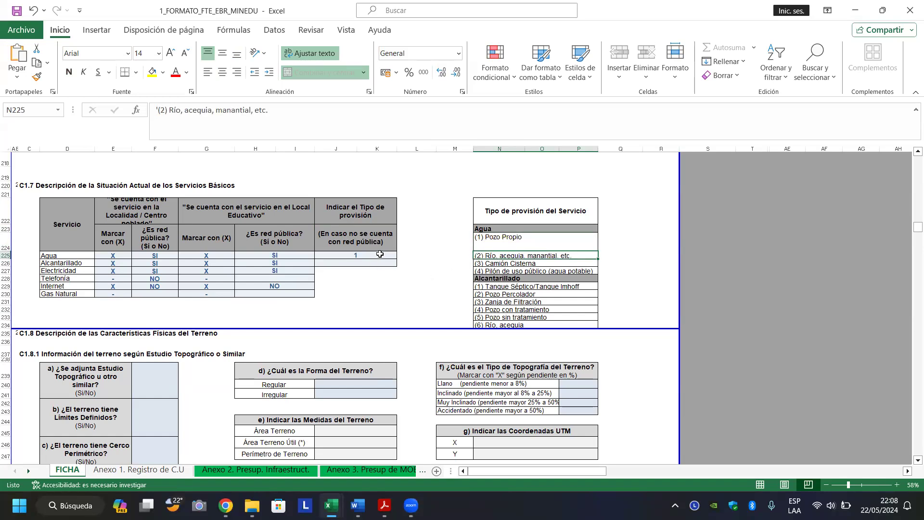
left_click(511, 264)
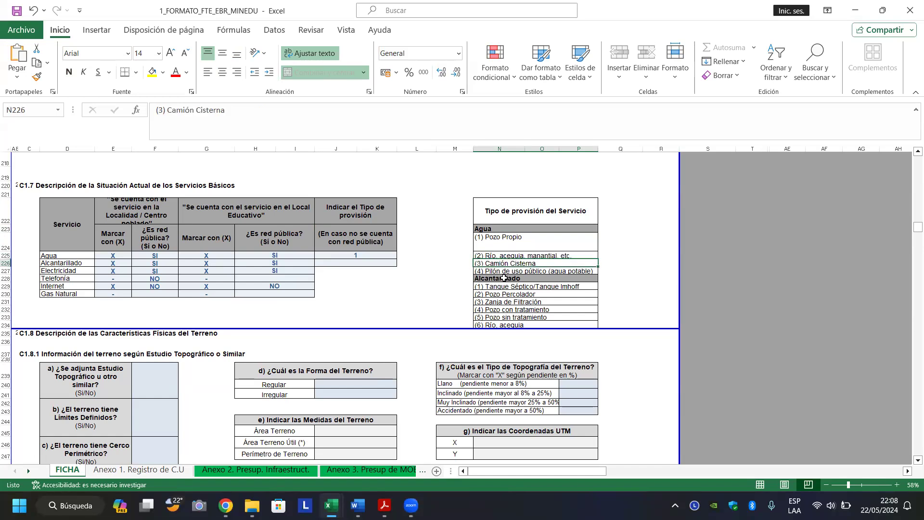
left_click(509, 272)
left_click(503, 288)
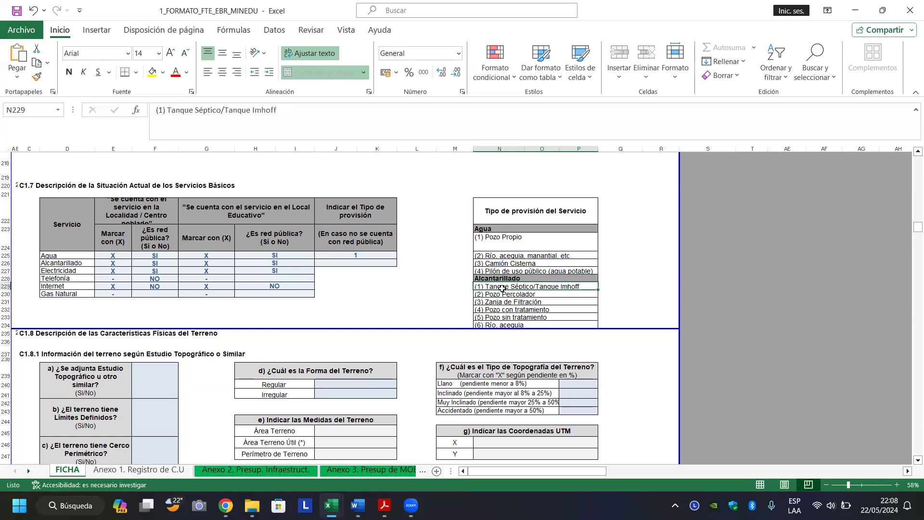
Set Alcantarillado's provision type to 3 in J226.
left_click(386, 265)
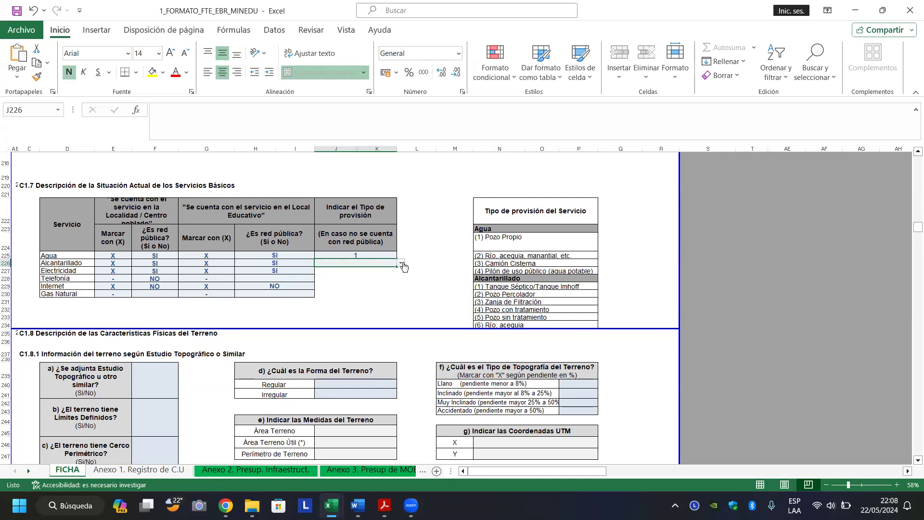
left_click(400, 264)
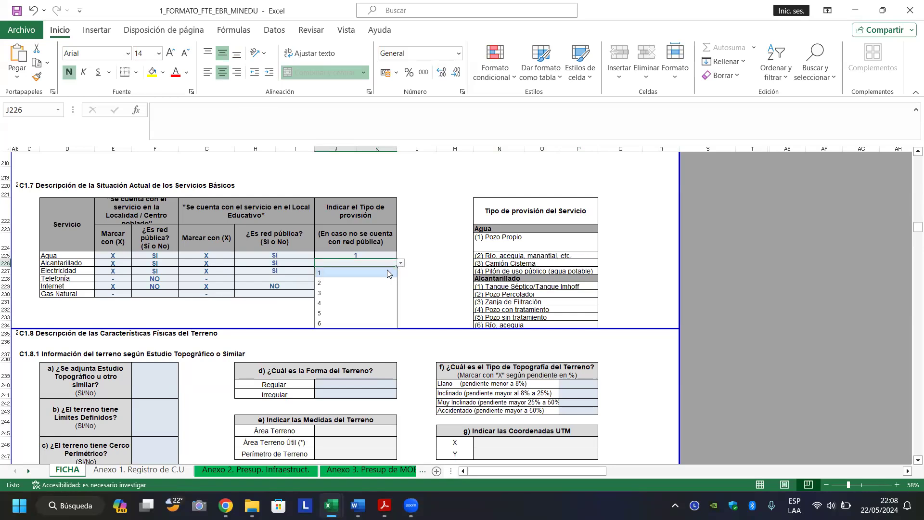
left_click(388, 274)
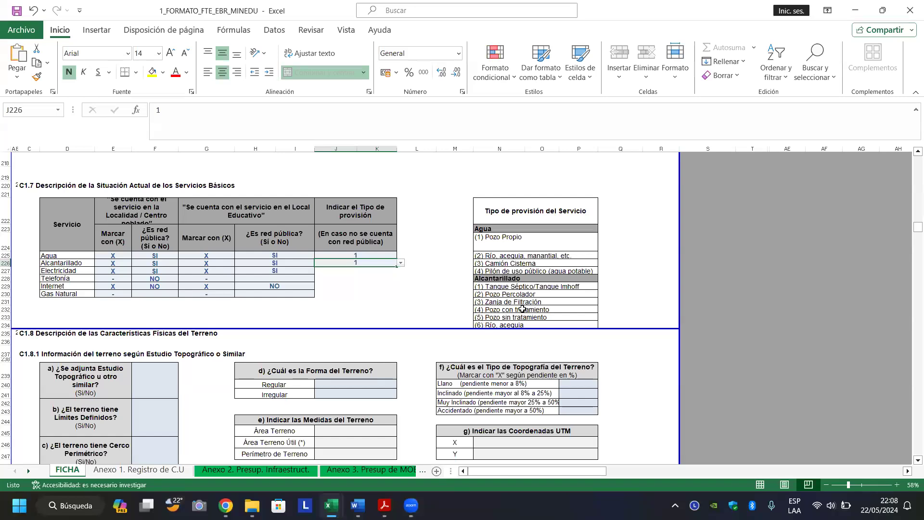
left_click(494, 318)
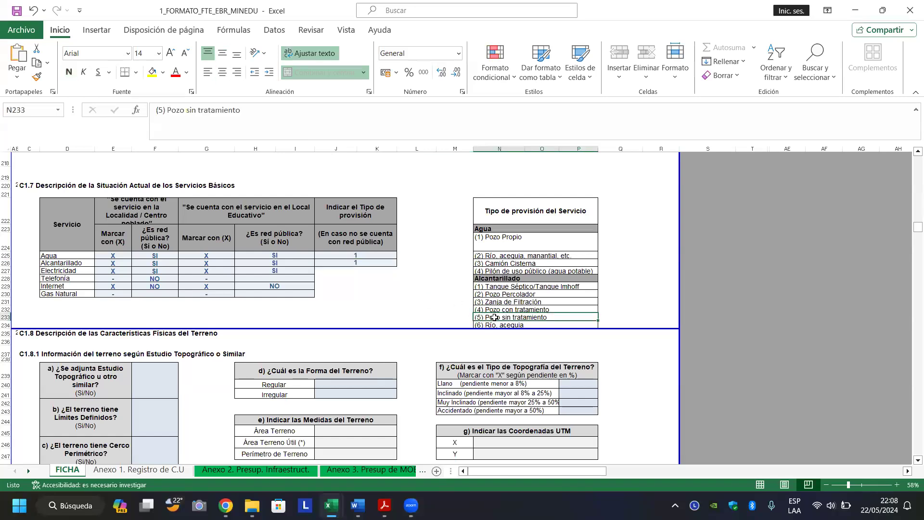
left_click(390, 267)
left_click(400, 263)
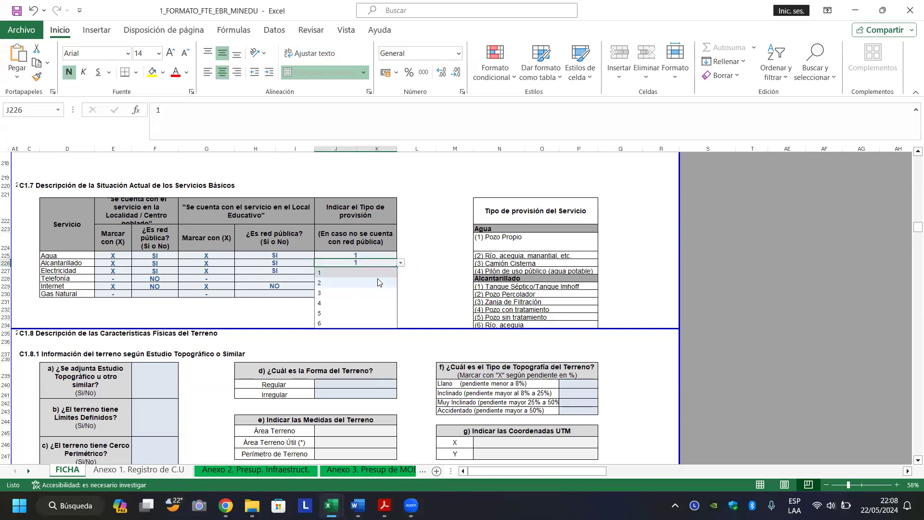
left_click(373, 293)
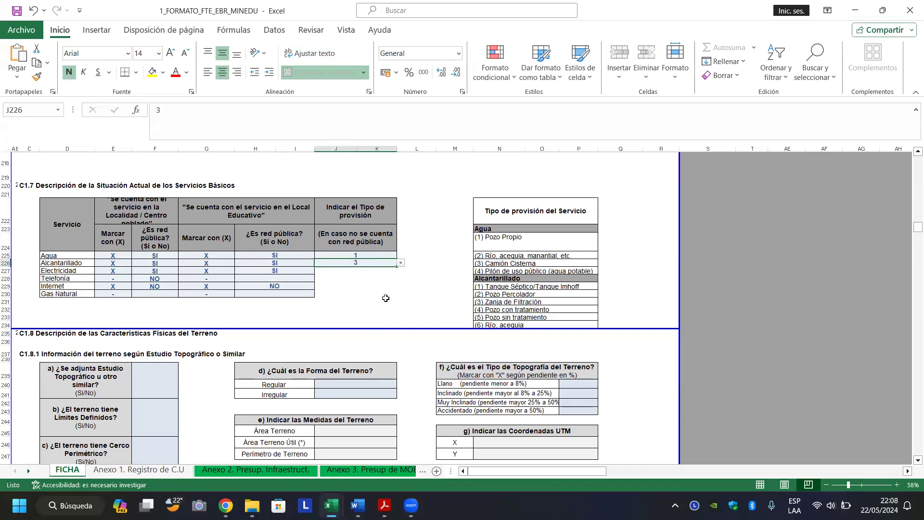
left_click(387, 300)
left_click(367, 272)
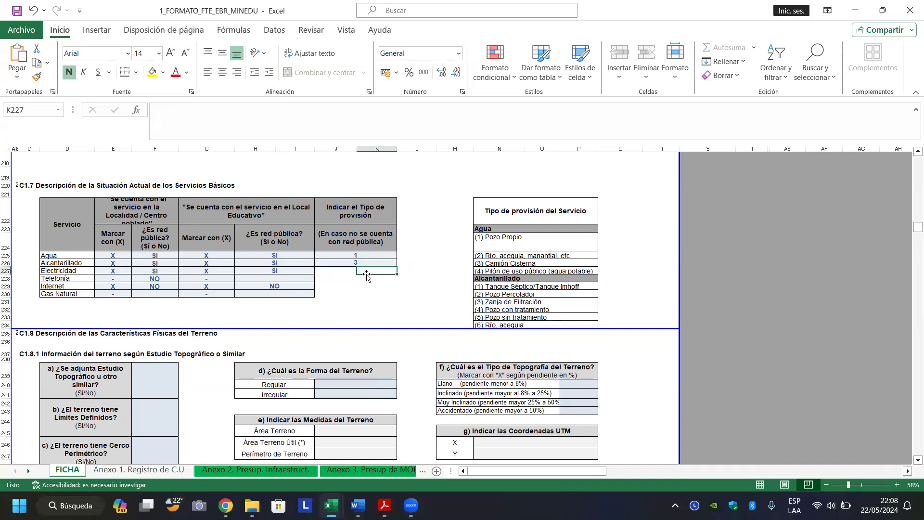
left_click(334, 279)
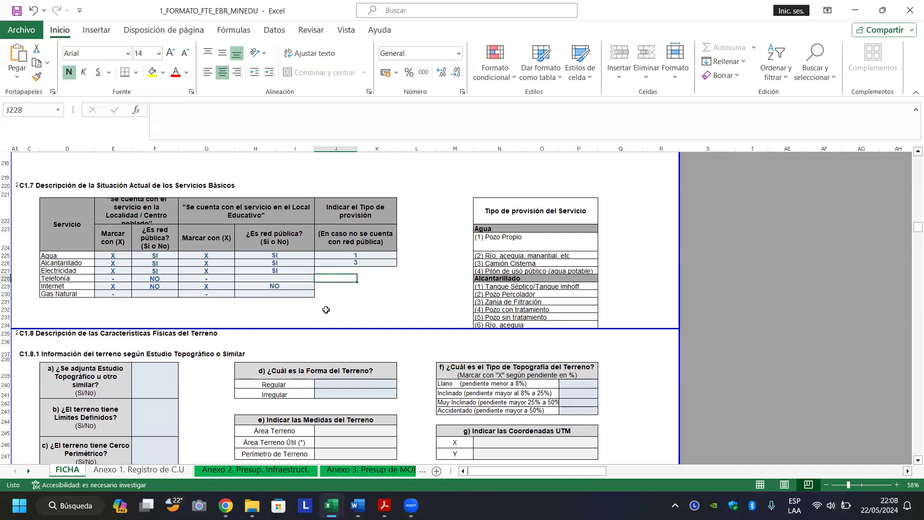
Answer SI in F239 for the attached topographic study.
left_click(156, 381)
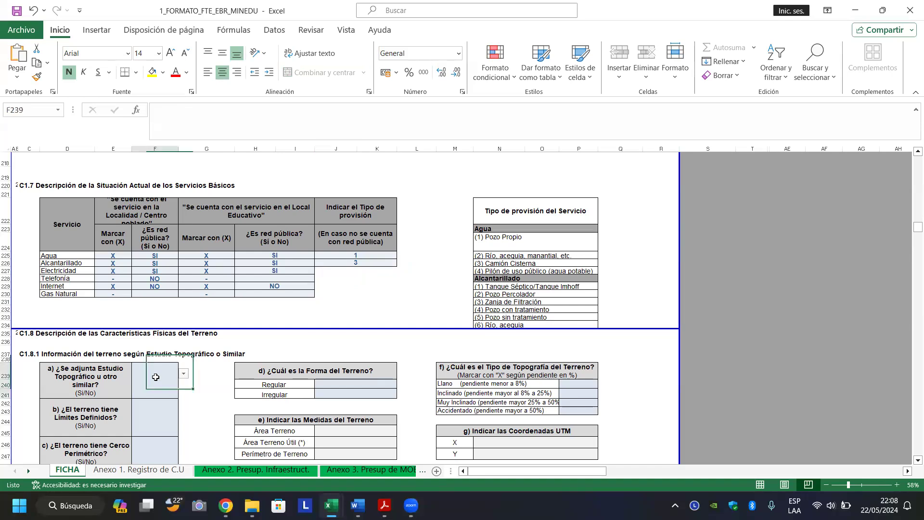
key("Down")
key("Down")
key("Down")
key("Down")
key("Left")
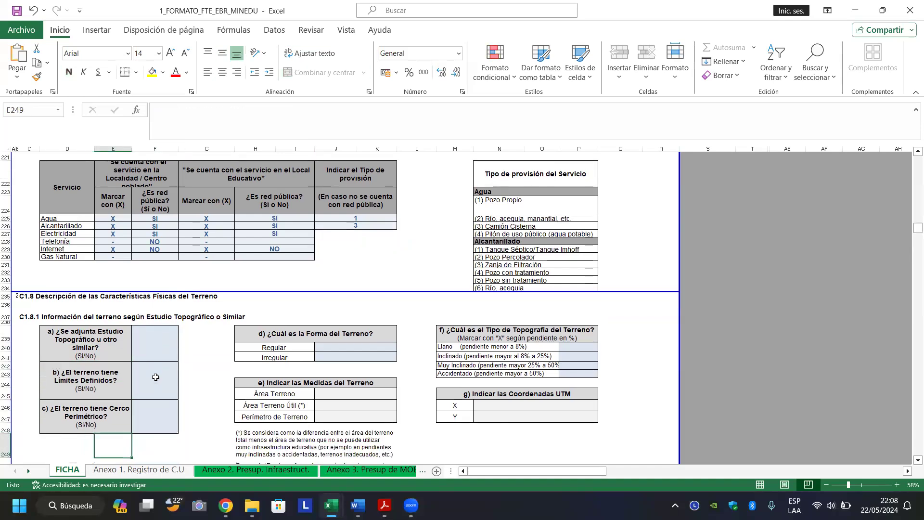
key("Up")
key("Up")
key("Up")
key("Up")
key("Up")
key("Down")
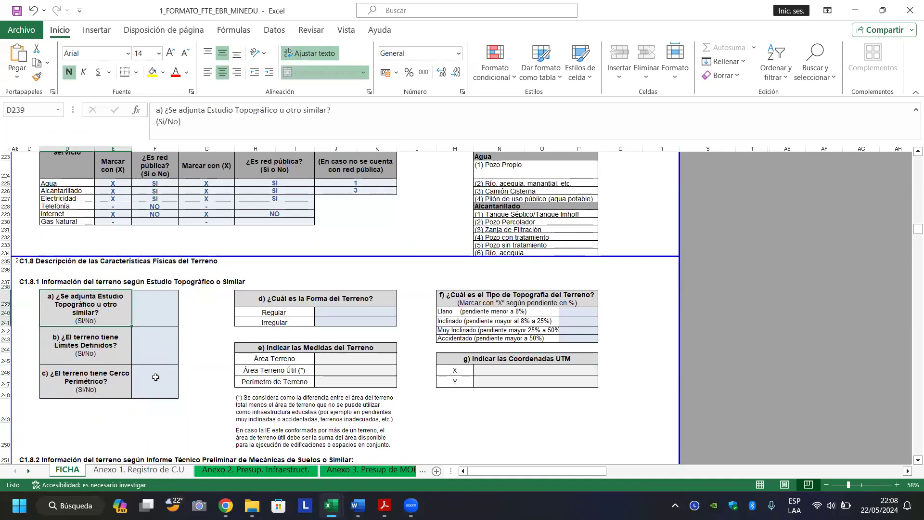
key("Right")
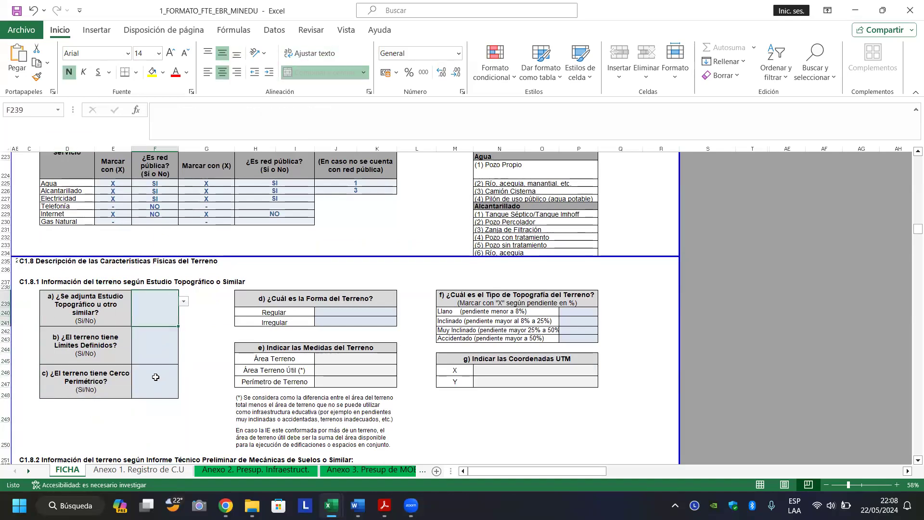
left_click(184, 302)
left_click(144, 330)
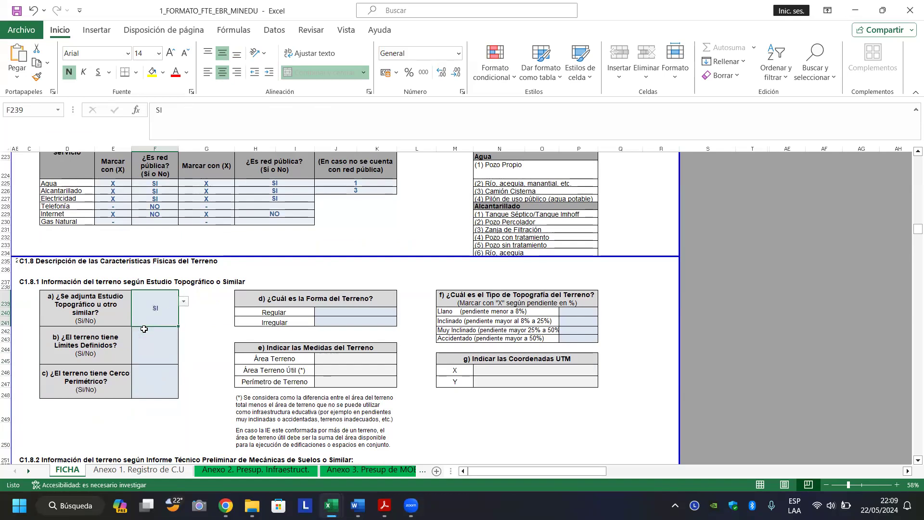
Answer SI in F242 for defined boundaries and in F246 for the perimeter fence.
left_click(147, 331)
left_click(186, 333)
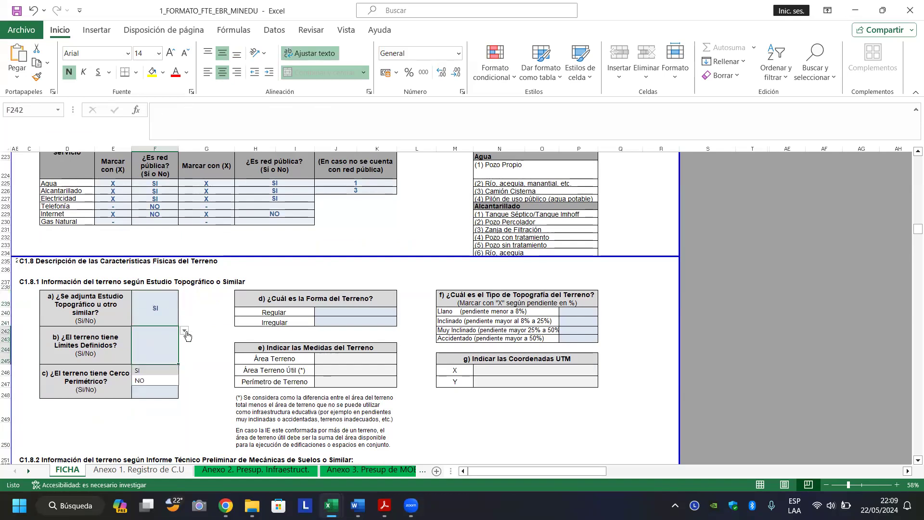
left_click(138, 371)
left_click(142, 376)
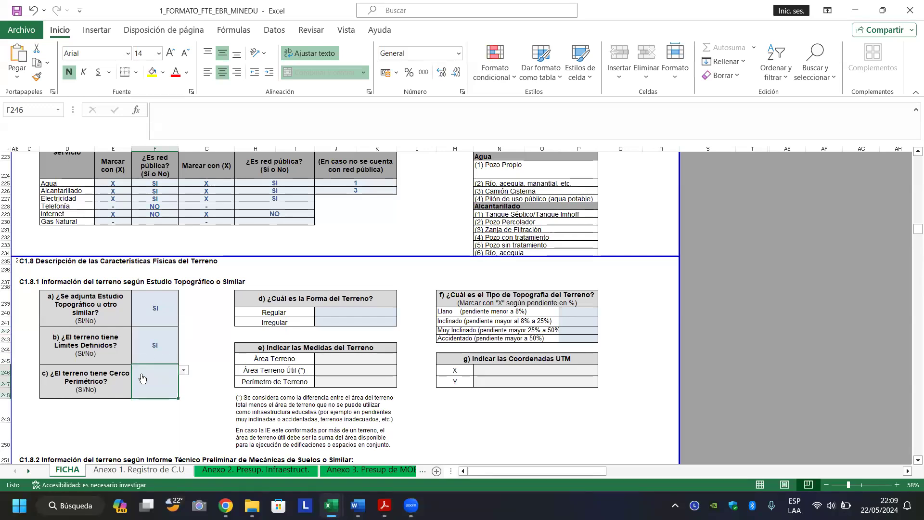
left_click(184, 373)
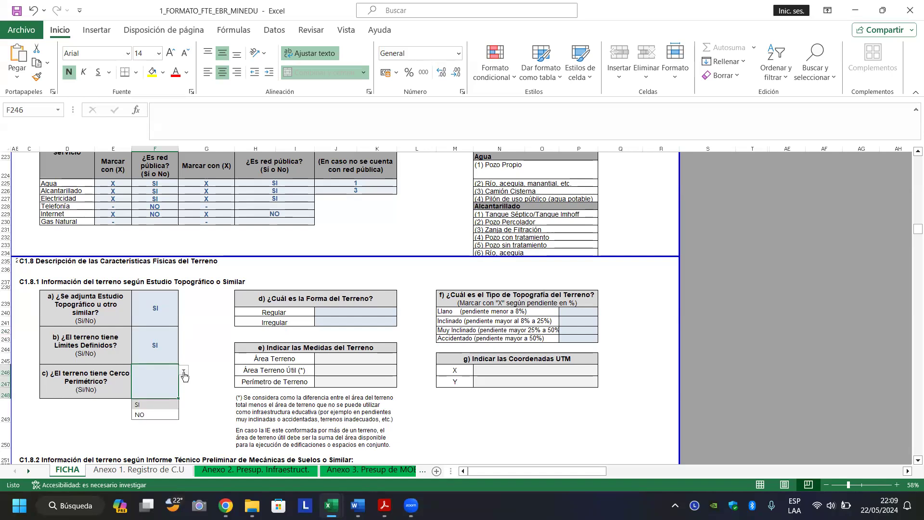
left_click(153, 406)
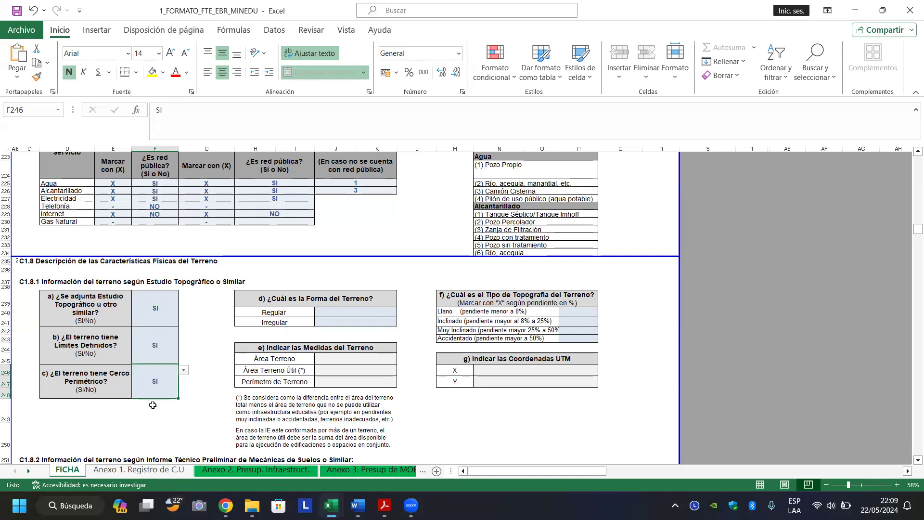
left_click(205, 350)
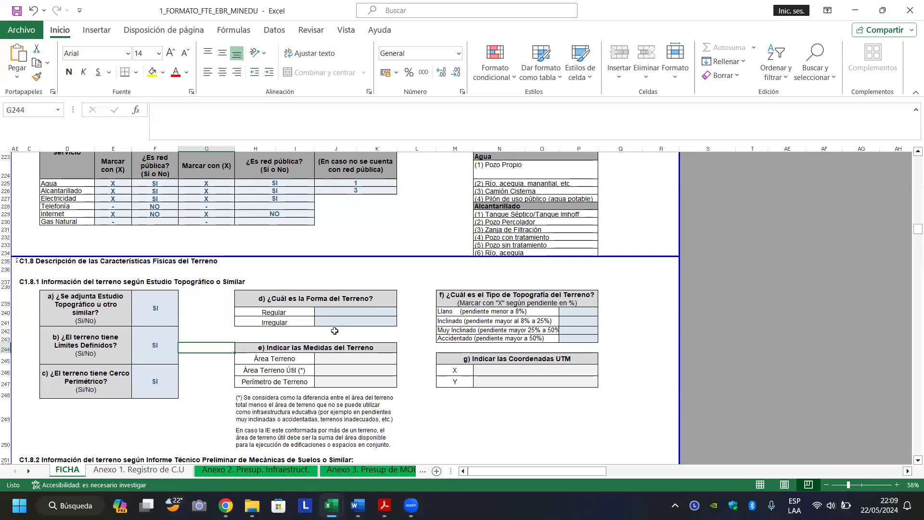
Mark the terrain shape as Regular with an X in J240.
left_click(362, 311)
left_click(401, 312)
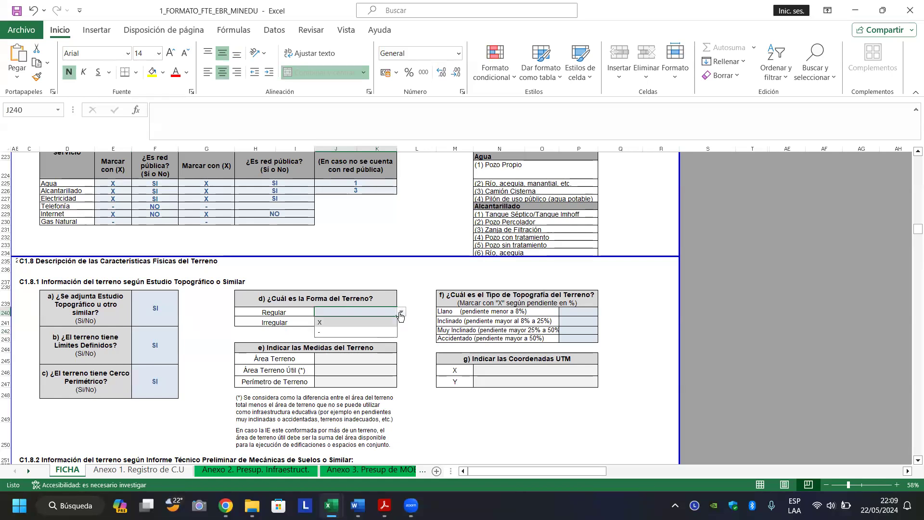
left_click(381, 323)
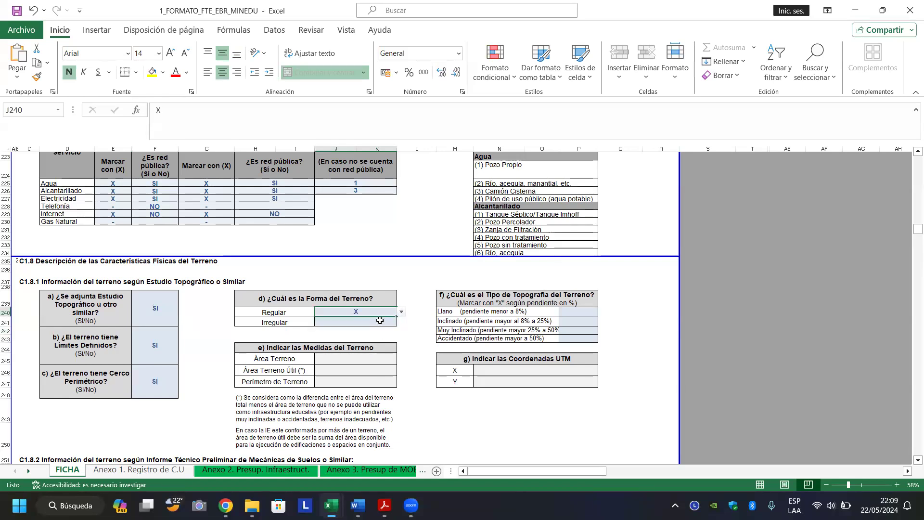
left_click(373, 362)
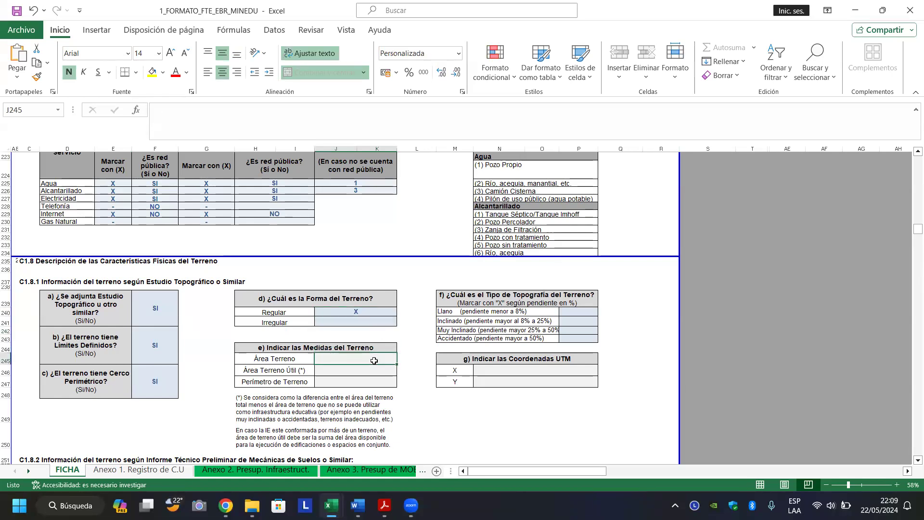
left_click(354, 374)
left_click(347, 382)
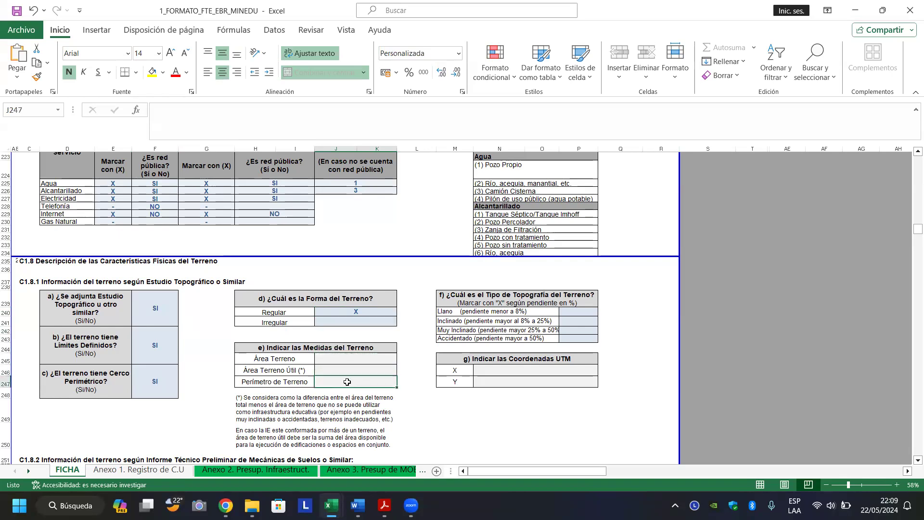
left_click(353, 373)
left_click(358, 359)
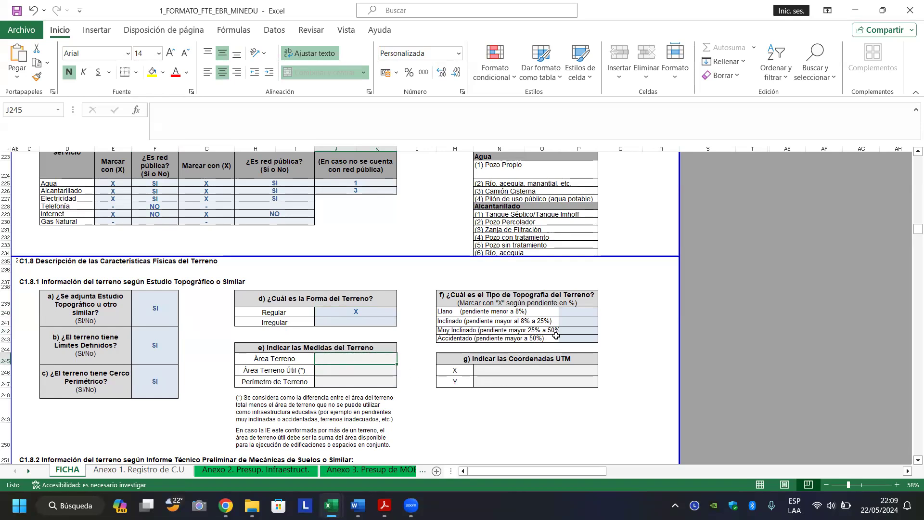
Mark the topography type as Llano with an X in P240.
left_click(573, 319)
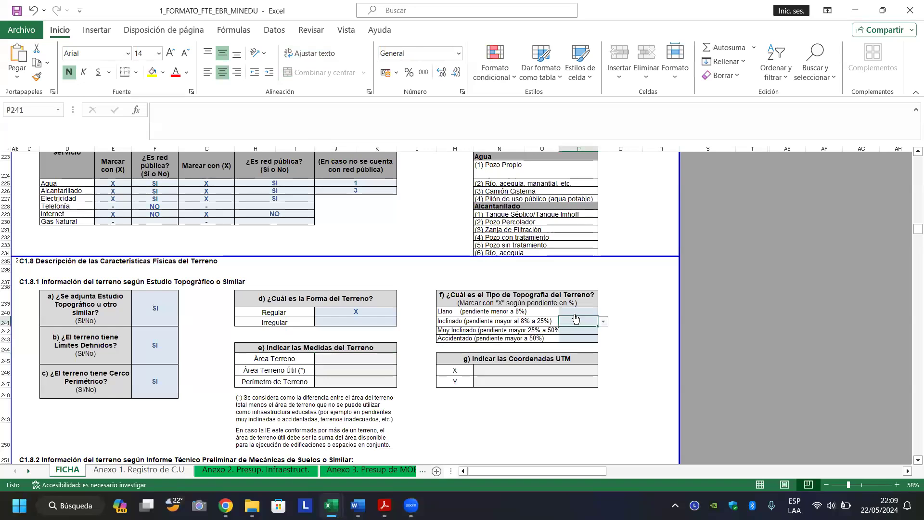
left_click(579, 313)
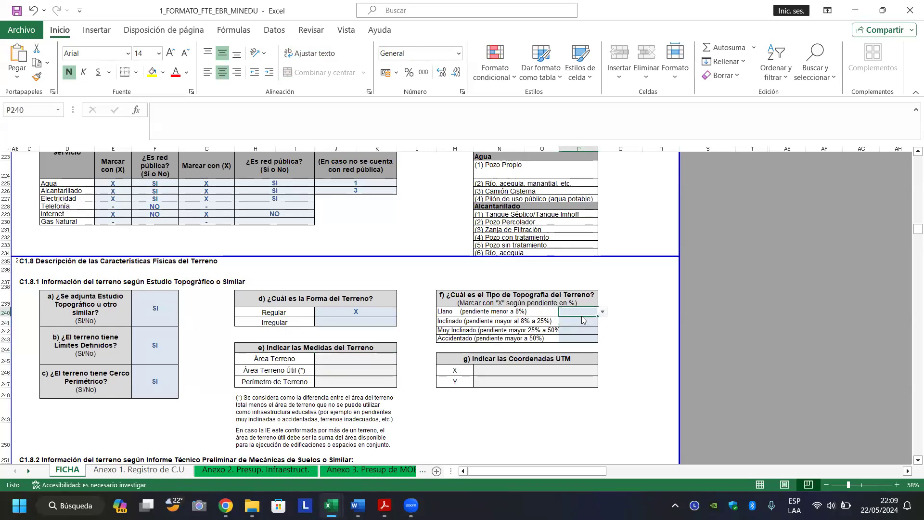
key("alt+Down")
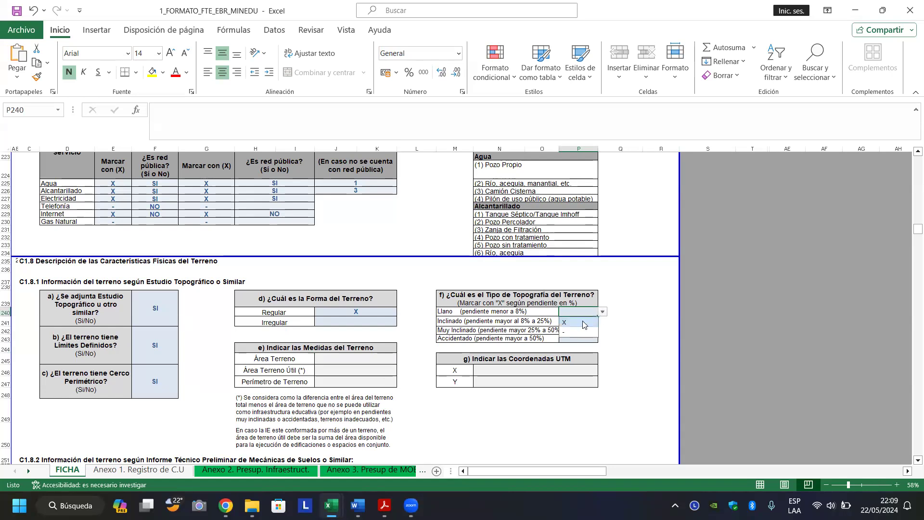
left_click(584, 323)
left_click(581, 321)
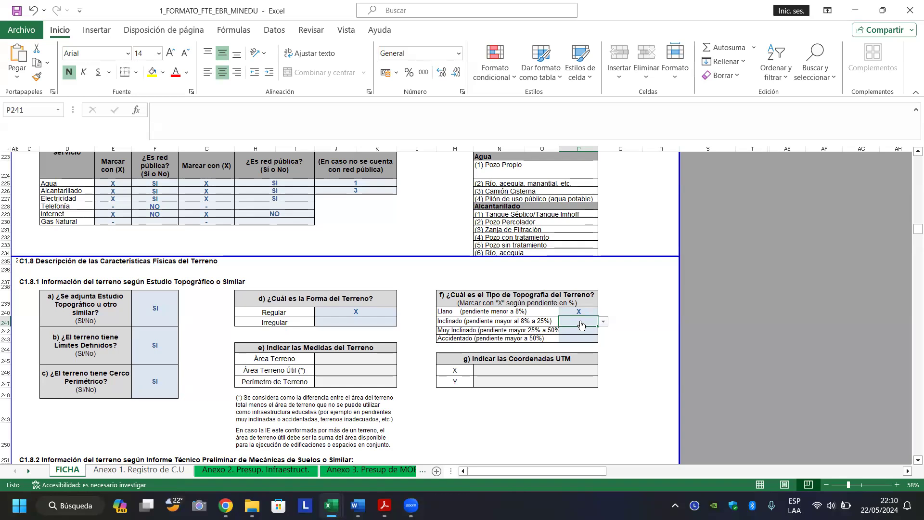
Move through the terrain measurement and UTM coordinate cells, then return to section C1.8.2.
key("Left")
key("Left")
key("Left")
key("Left")
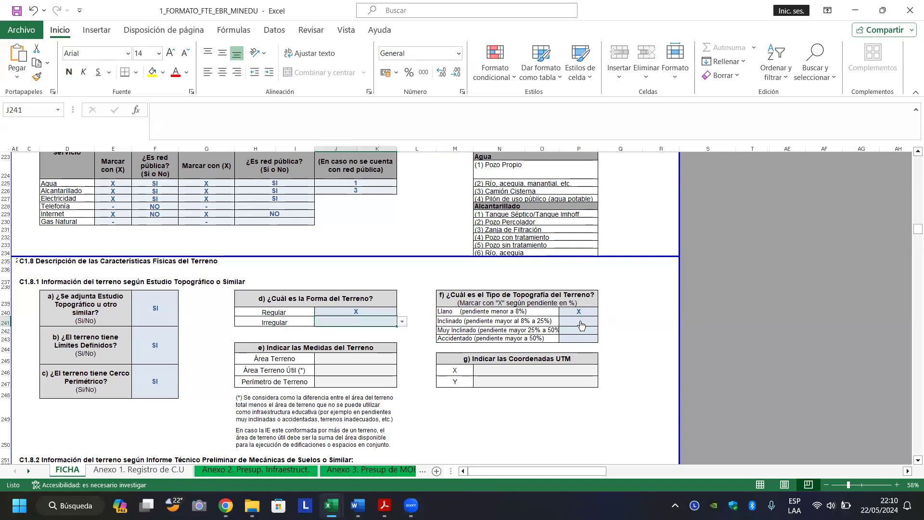
key("Down")
key("Down")
key("Down")
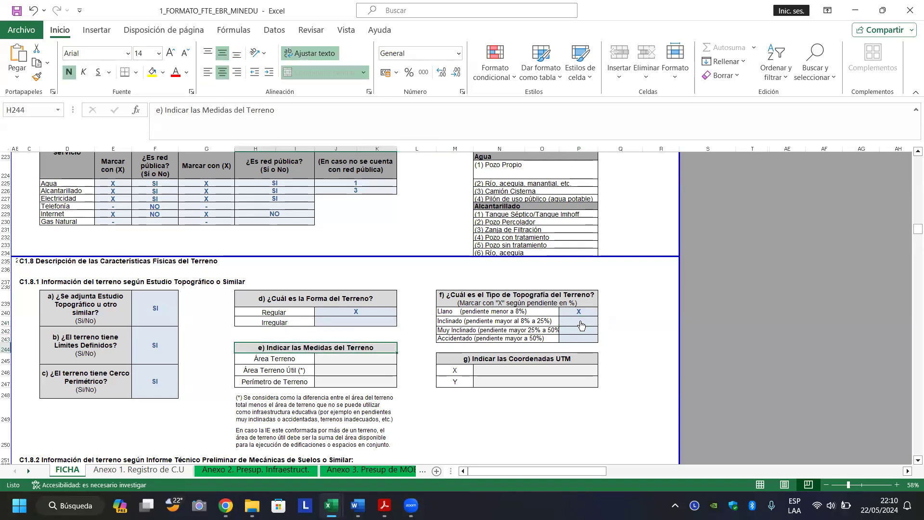
key("Down")
key("Right")
key("Right")
key("Right")
key("Down")
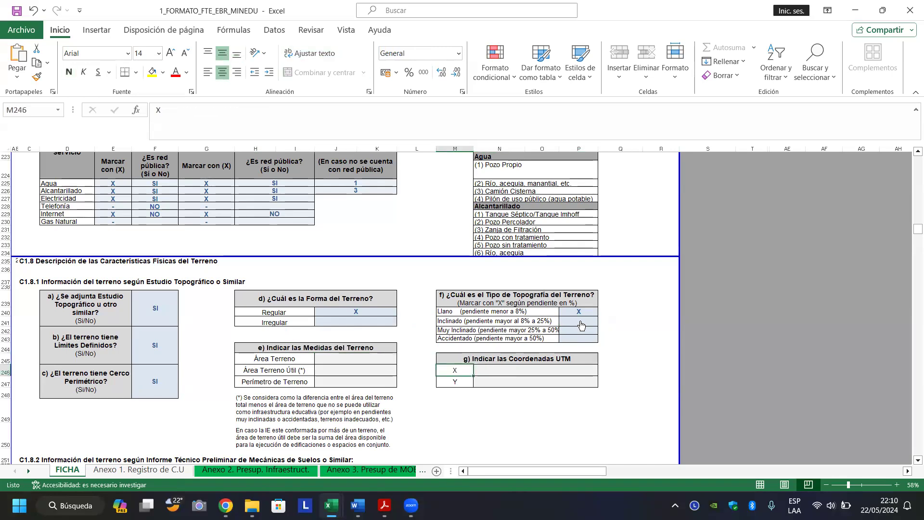
key("Down")
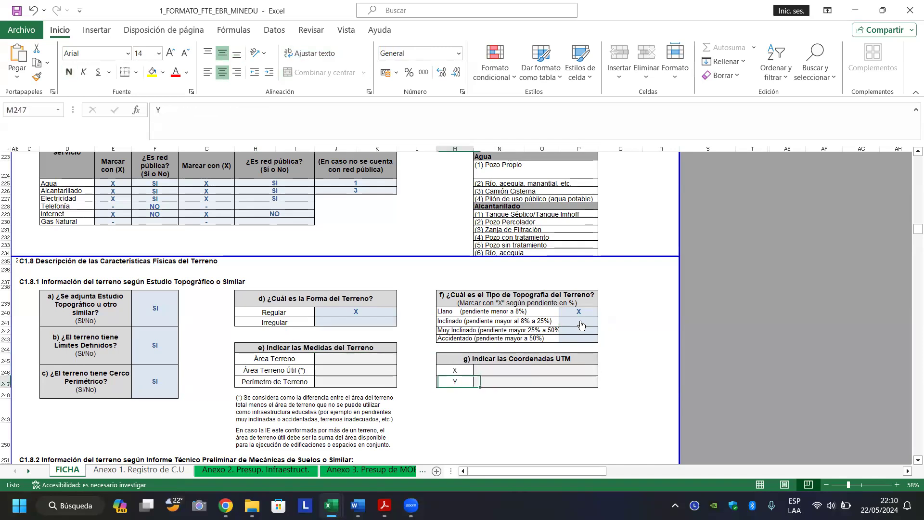
key("Up")
key("Right")
key("Down")
key("Left")
key("Up")
key("Right")
key("Down")
key("Left")
key("Right")
key("Left")
key("Home")
key("Down")
key("Down")
key("Down")
key("Down")
key("Down")
key("Down")
key("Down")
key("Down")
key("Down")
key("Down")
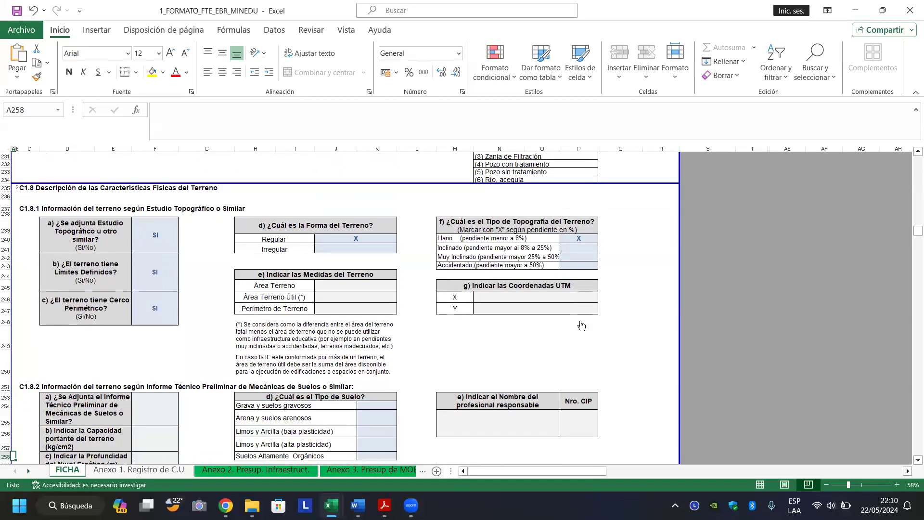
key("Down")
key("Down")
key("Down")
key("Down")
key("Down")
key("Down")
key("Down")
key("Down")
key("Down")
key("Down")
key("Down")
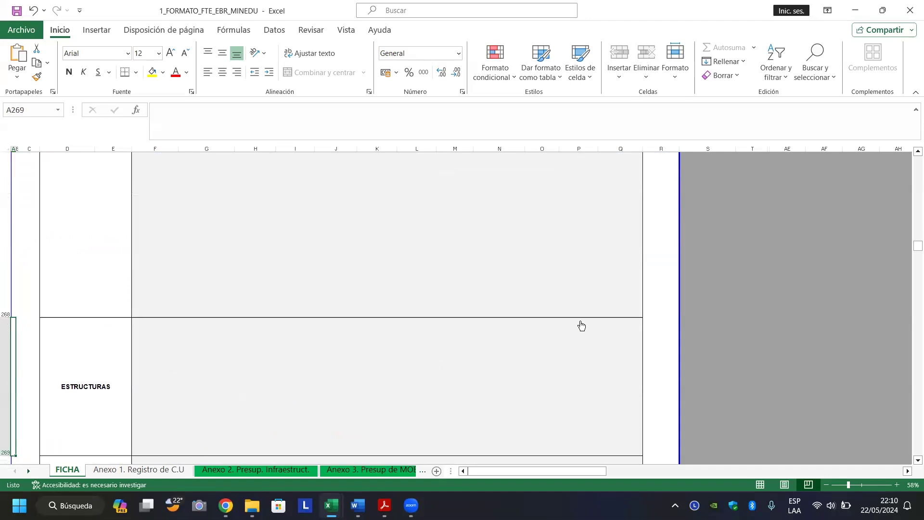
key("Up")
key("Up")
key("Up")
key("Up")
key("Up")
key("Up")
key("Up")
key("Up")
key("Up")
key("Up")
key("Up")
key("Up")
key("Up")
key("Up")
key("Up")
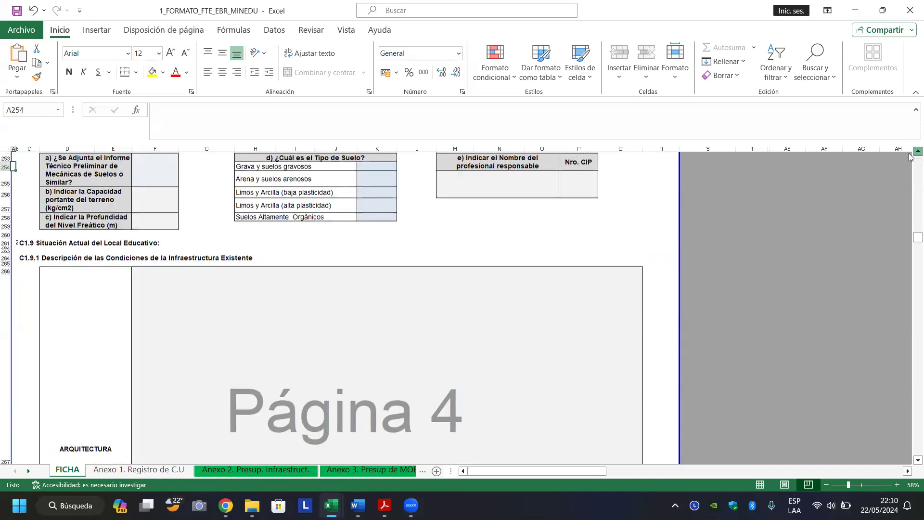
scroll(910, 157, "up", 2)
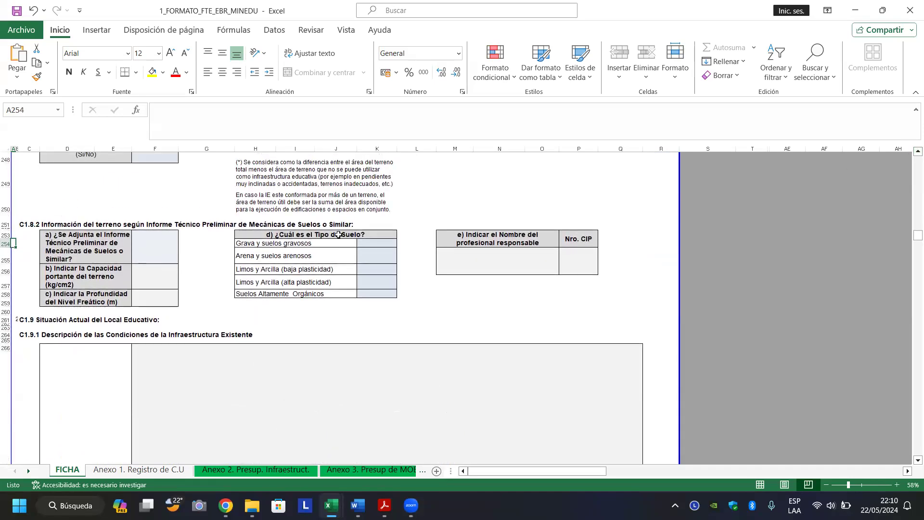
Scroll down from the soil mechanics report toward the ARQUITECTURA infrastructure description.
left_click(155, 247)
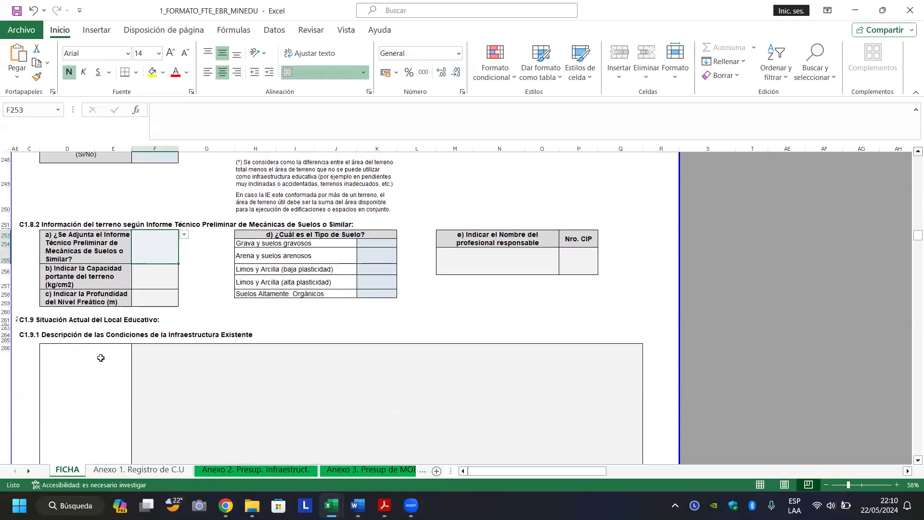
left_click(98, 408)
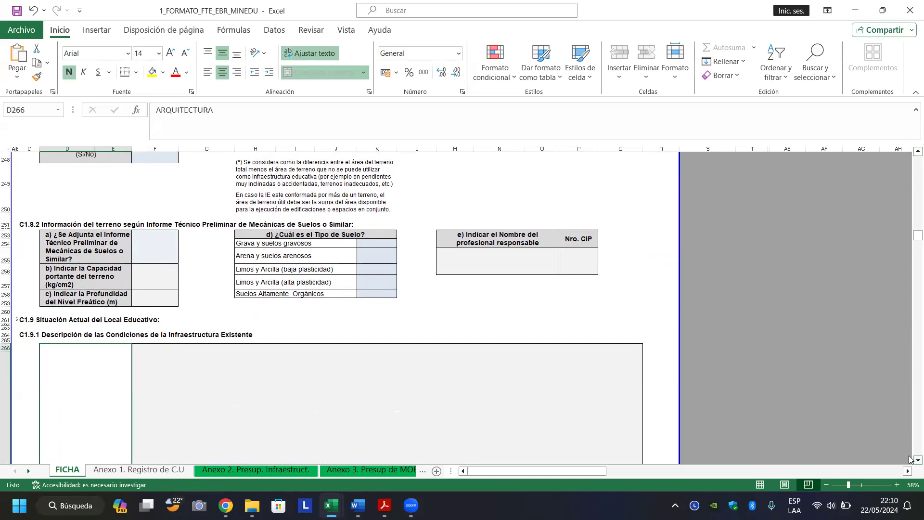
left_click(910, 458)
left_click(911, 458)
left_click(911, 458)
left_click(910, 458)
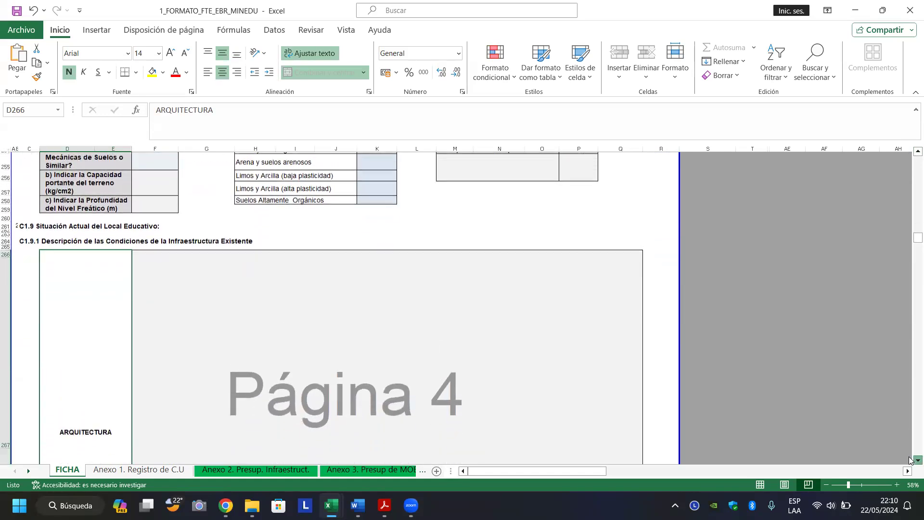
left_click(910, 460)
left_click(910, 460)
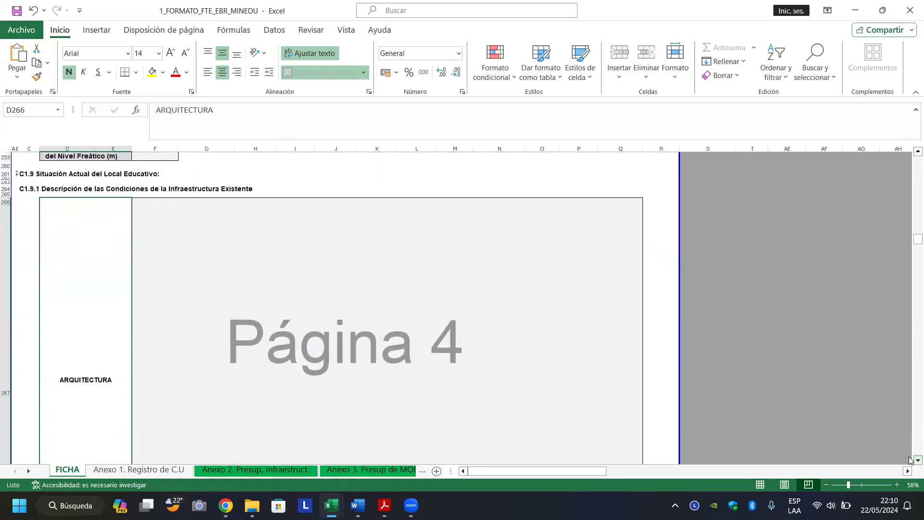
left_click(910, 460)
left_click(911, 460)
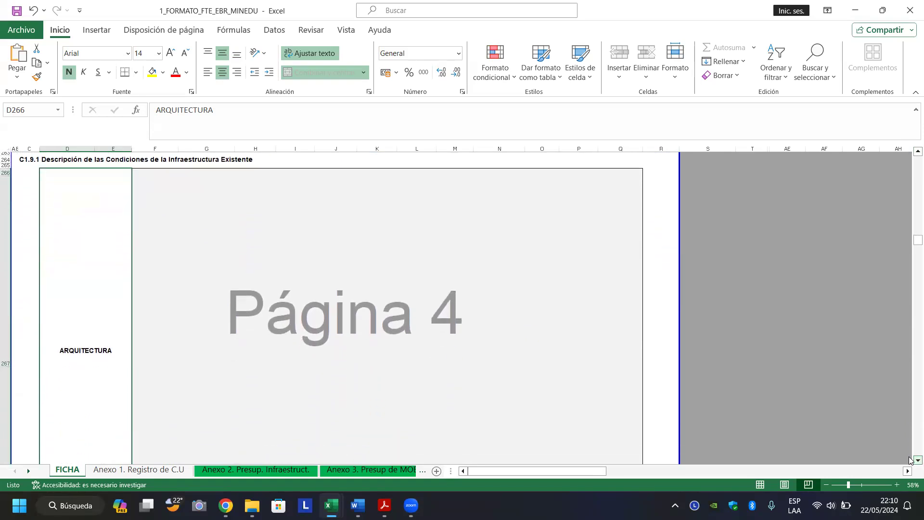
left_click(911, 460)
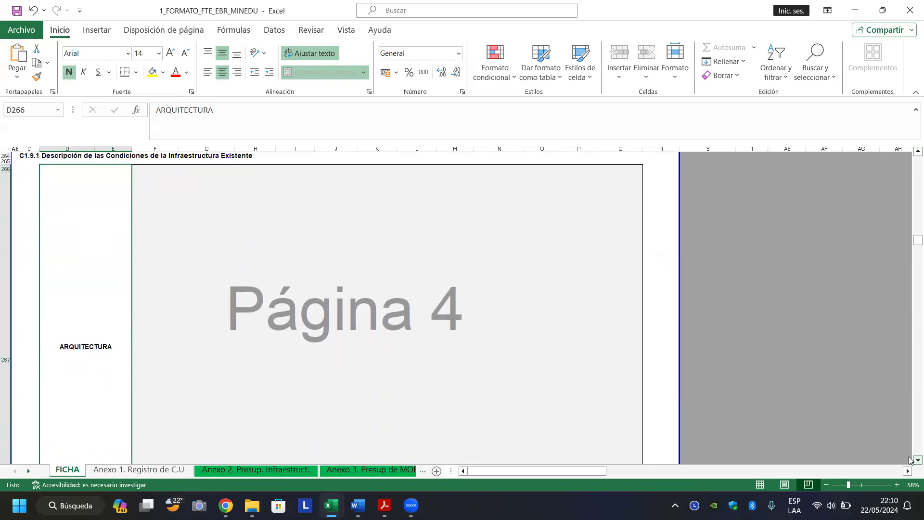
left_click(910, 460)
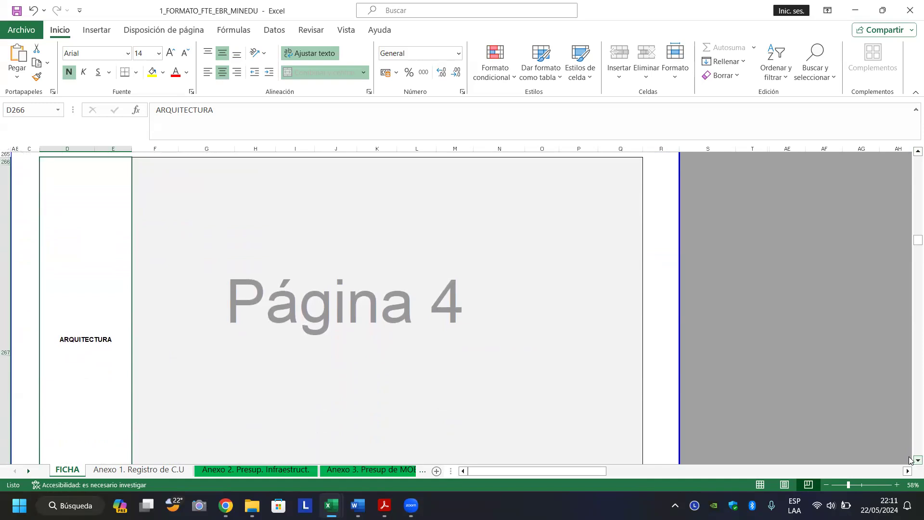
left_click(911, 459)
left_click(911, 460)
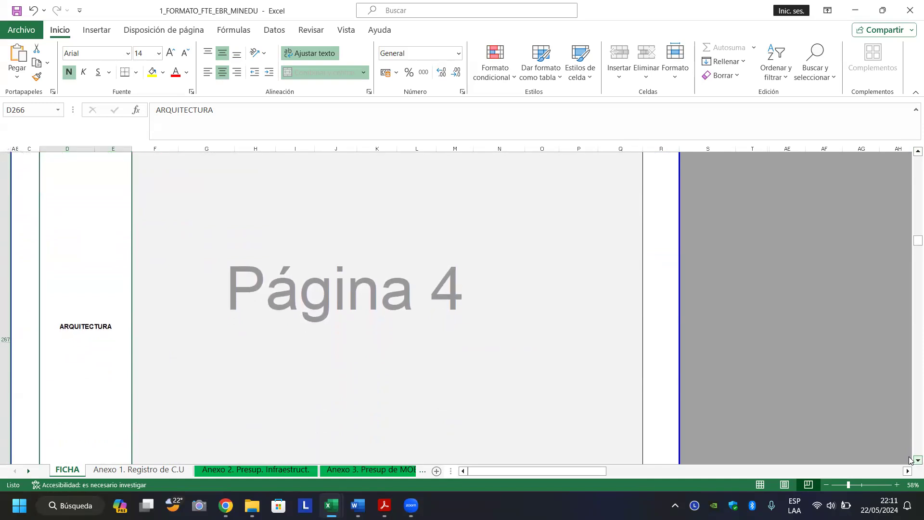
left_click(911, 460)
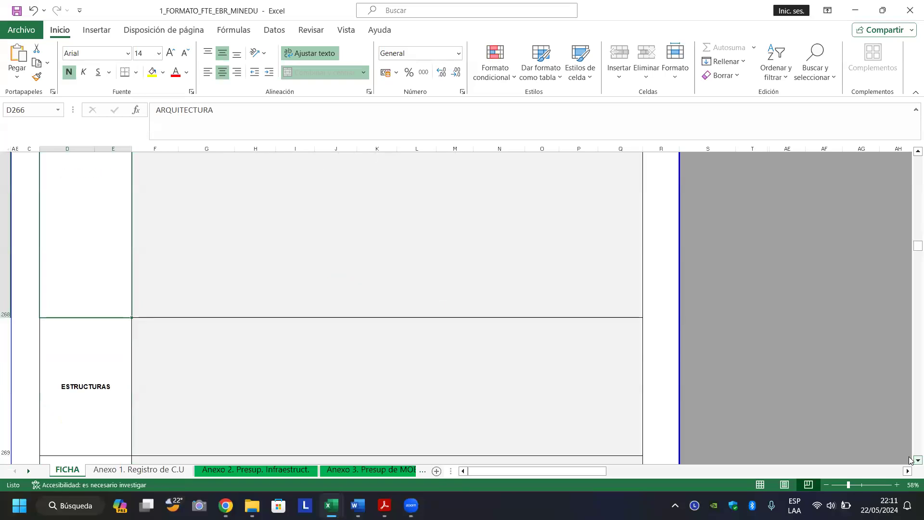
left_click(911, 460)
Jump between the soil-report rows and the ARQUITECTURA and INSTALACIONES ELÉCTRICAS rows, ending on ARQUITECTURA.
key("Up")
left_click(911, 459)
key("Down")
key("Up")
key("Down")
key("Up")
key("Down")
key("Up")
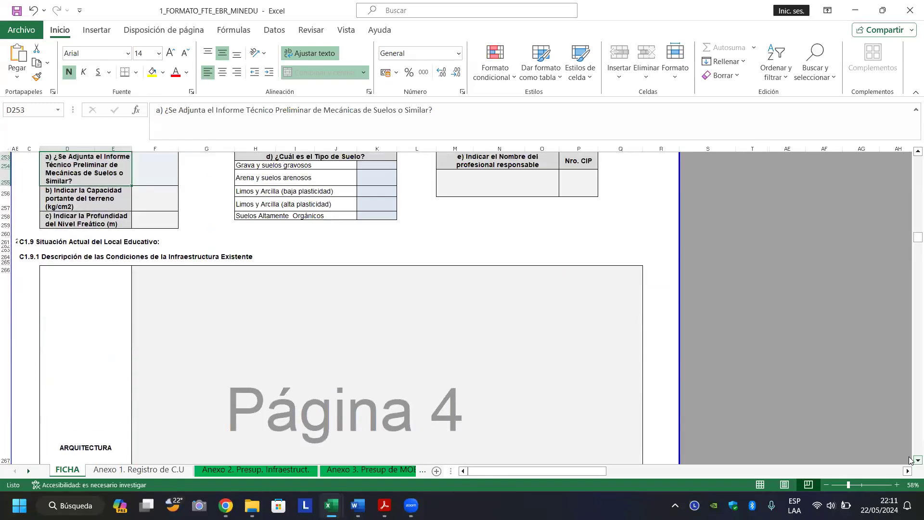
key("Down")
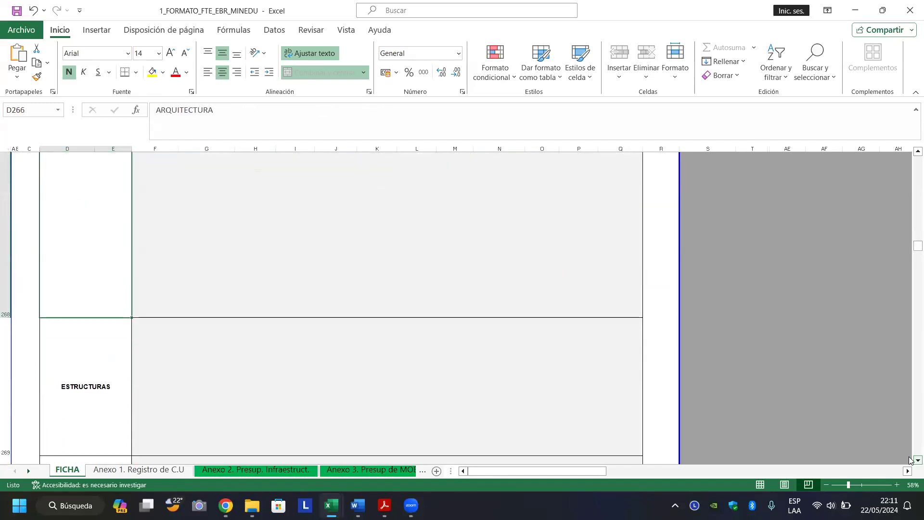
key("Up")
scroll(910, 458, "down", 2)
key("Down")
key("Down")
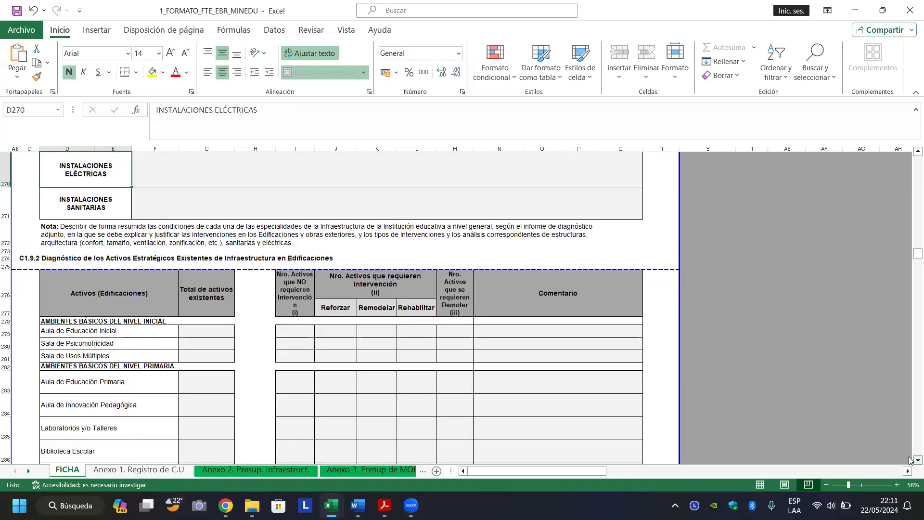
key("Up")
key("Up")
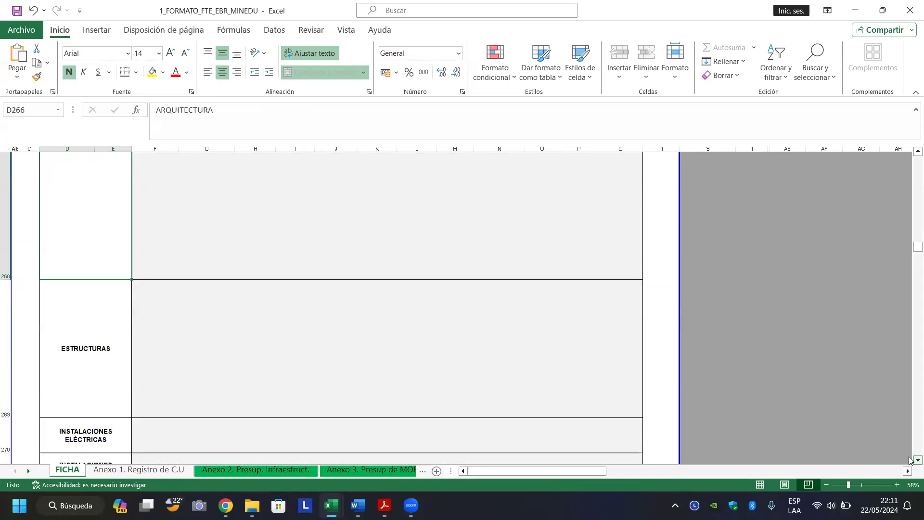
key("Up")
key("Up")
key("Up")
key("Up")
key("Up")
key("Up")
key("Up")
key("Up")
key("Up")
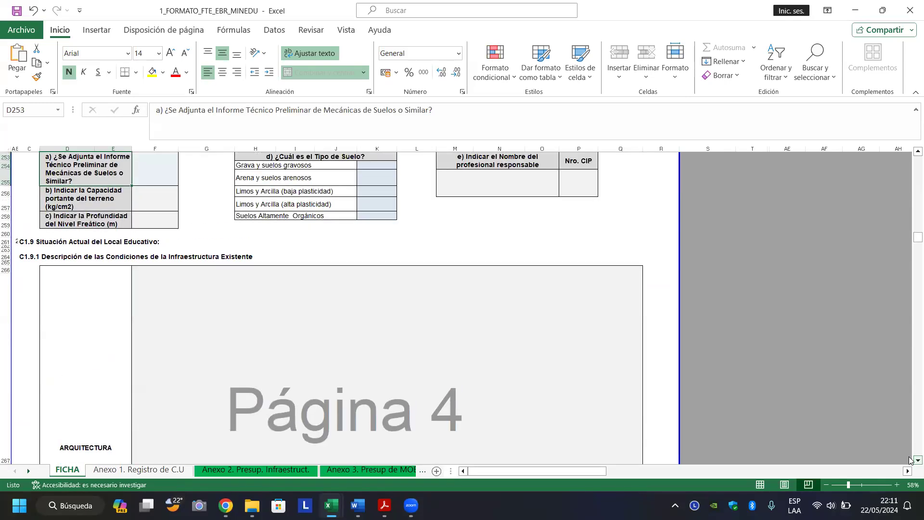
key("Down")
key("Down")
key("Down")
key("Down")
key("Down")
key("Down")
key("Down")
key("Down")
key("Down")
key("Down")
key("Down")
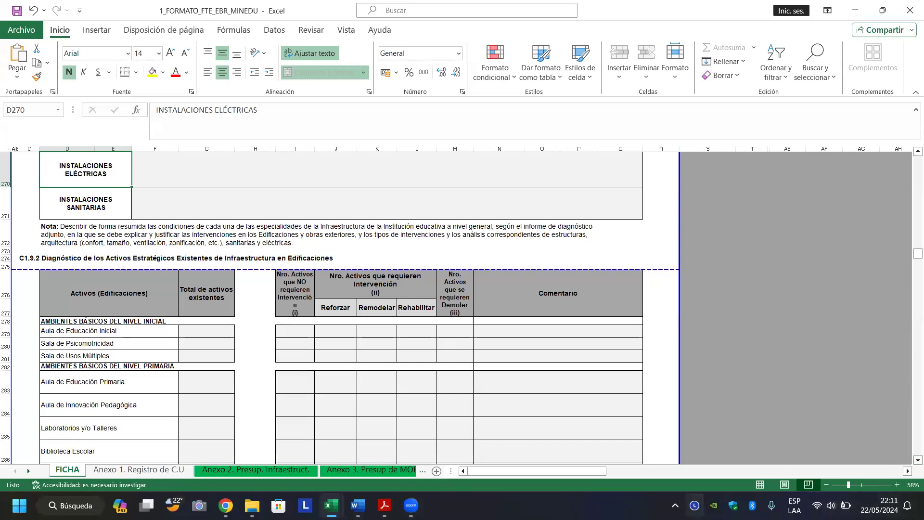
Select the Aula de Educación Inicial total in G279 and scroll down toward the C1.9.3 Obras Exteriores table.
left_click(206, 334)
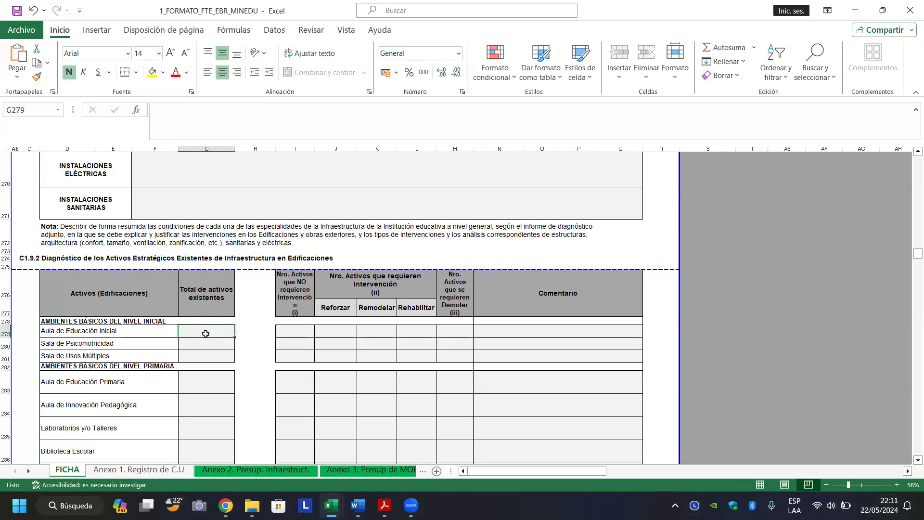
scroll(205, 333, "down", 5)
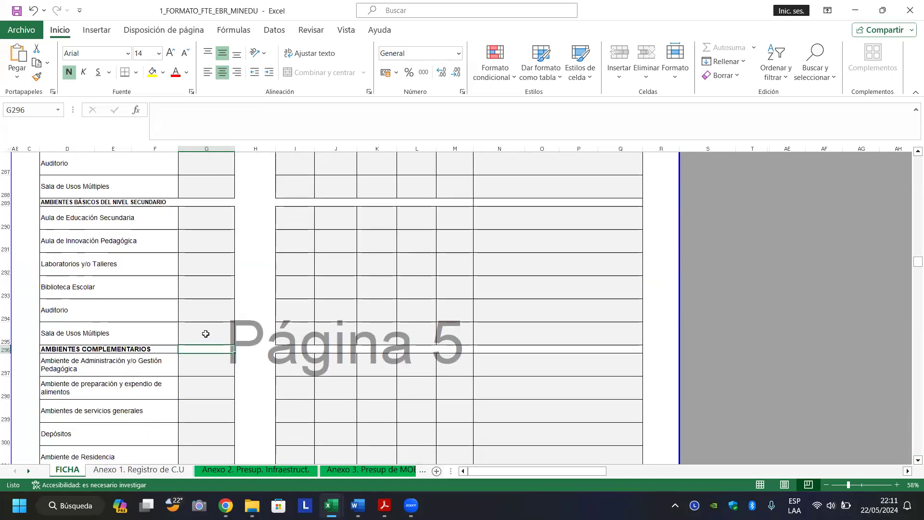
scroll(205, 333, "up", 5)
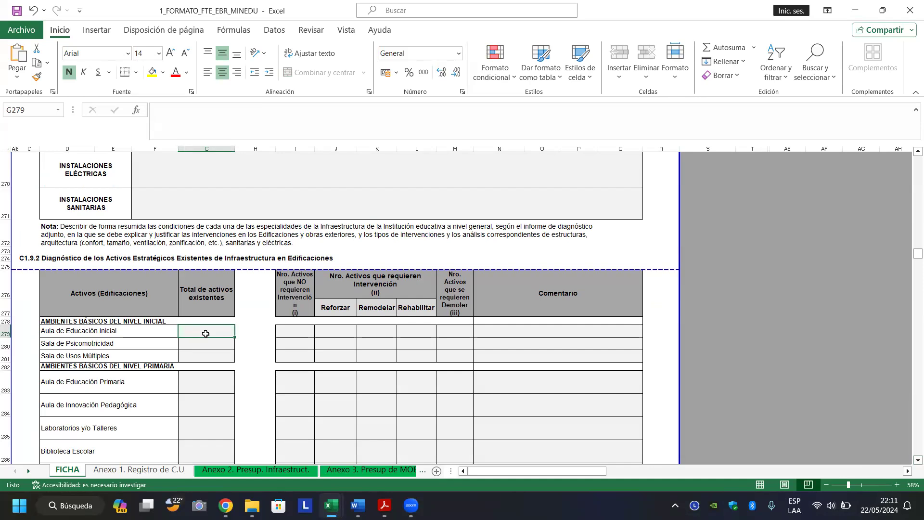
scroll(205, 334, "down", 6)
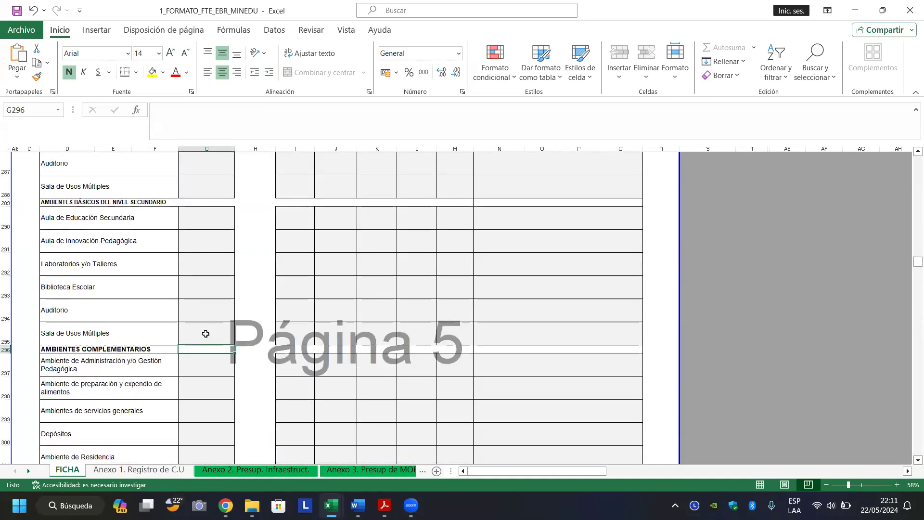
left_click(206, 334)
scroll(206, 334, "down", 4)
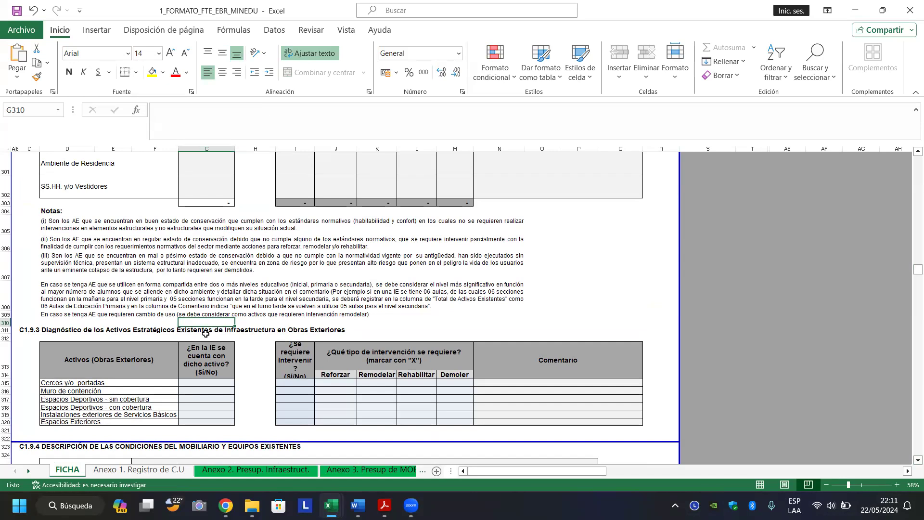
Page down to the C1.10 hazards table and select across the Tsunamis row cells.
scroll(206, 333, "down", 5)
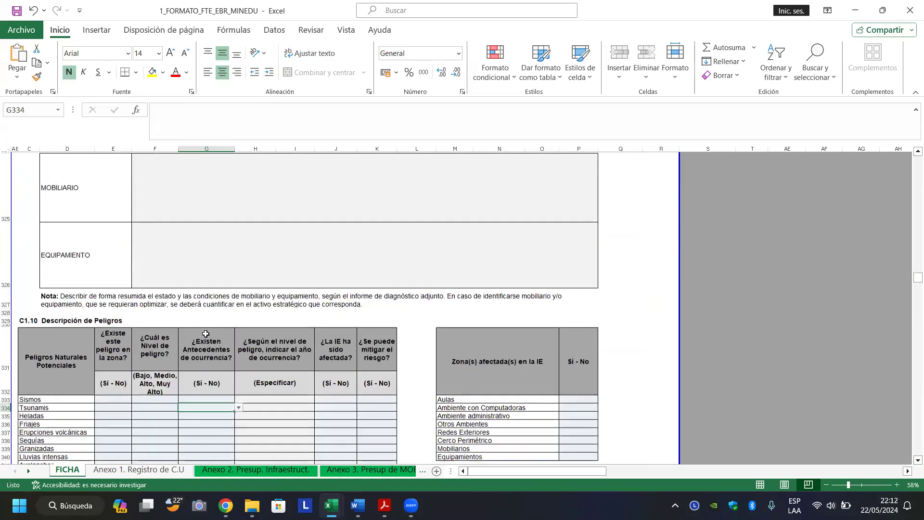
scroll(205, 333, "up", 5)
key("Page_Down")
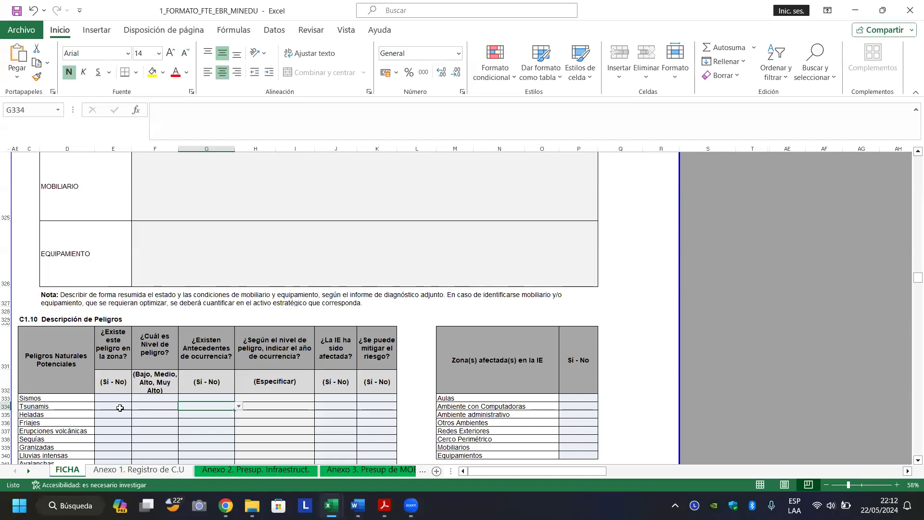
left_click(119, 408)
left_click(158, 411)
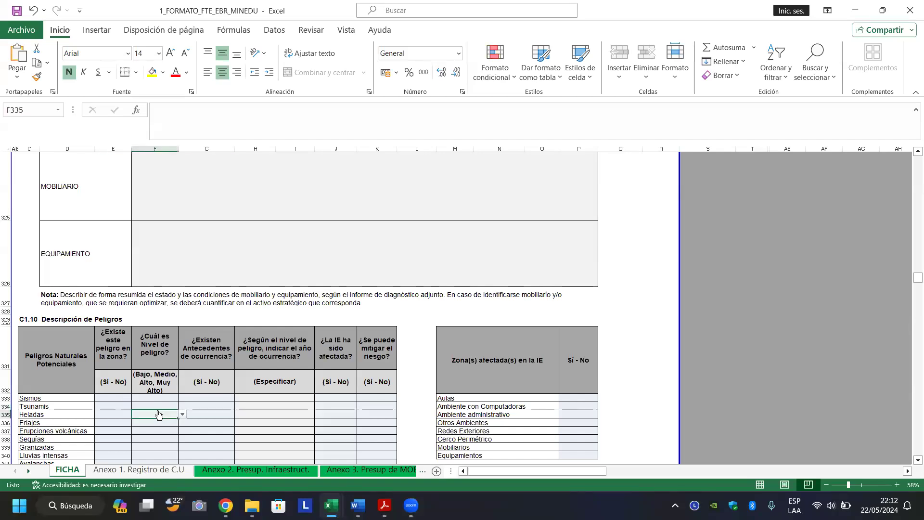
left_click(207, 408)
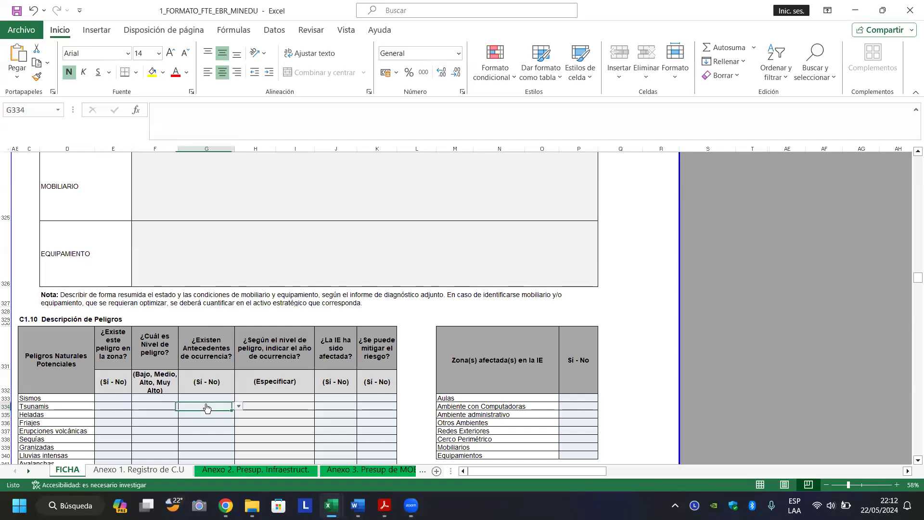
left_click(270, 407)
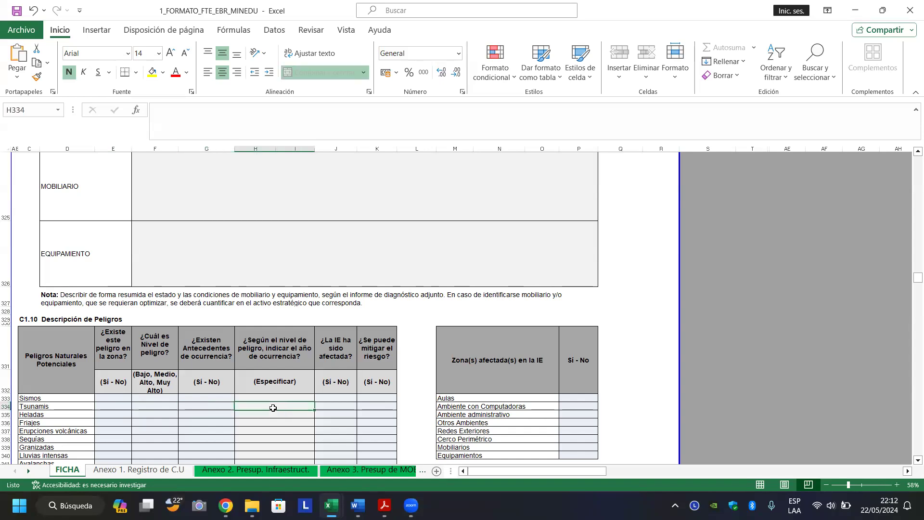
Enter J in the Tsunamis year cell, cancel the validation error, then select the Erupciones volcánicas year cell.
type("J")
key("Return")
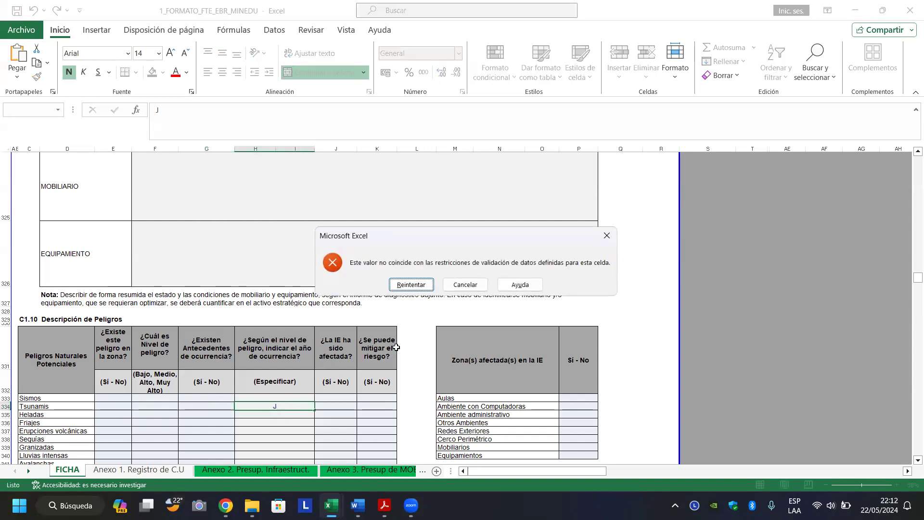
left_click(465, 285)
left_click(292, 431)
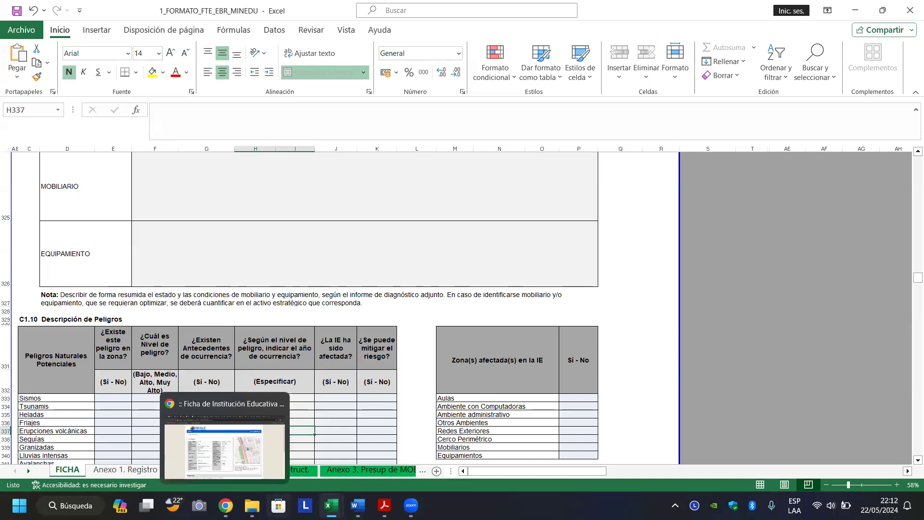
In the 0560_FINAL workbook, review the Electricidad and Gas Natural answers, Área Terreno, and soil report.
mouse_move(331, 506)
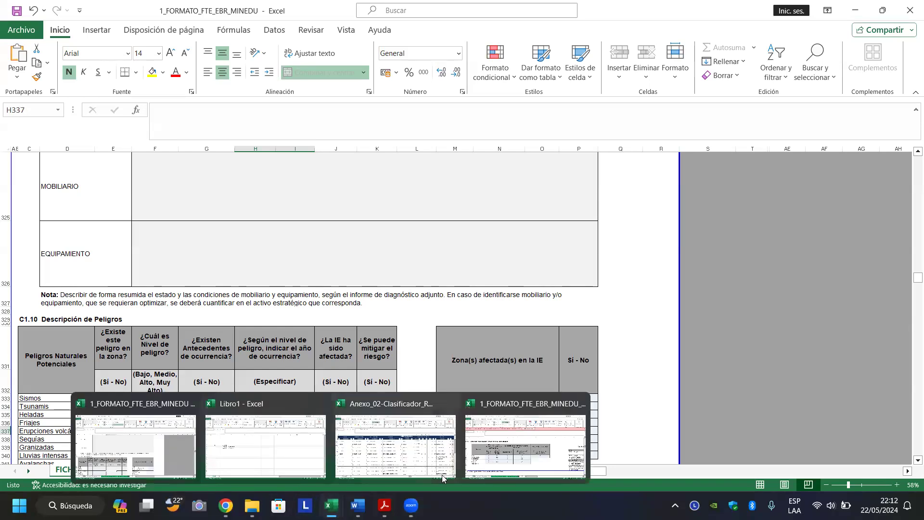
left_click(505, 460)
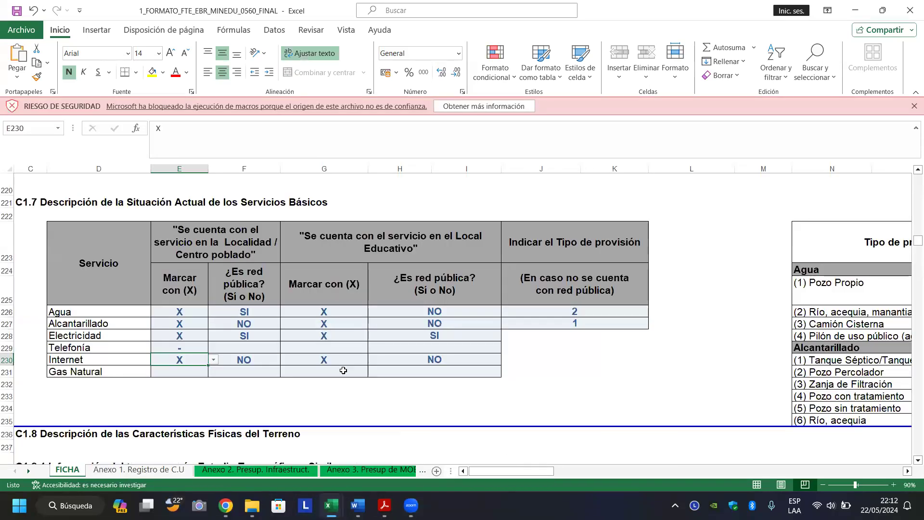
left_click(276, 339)
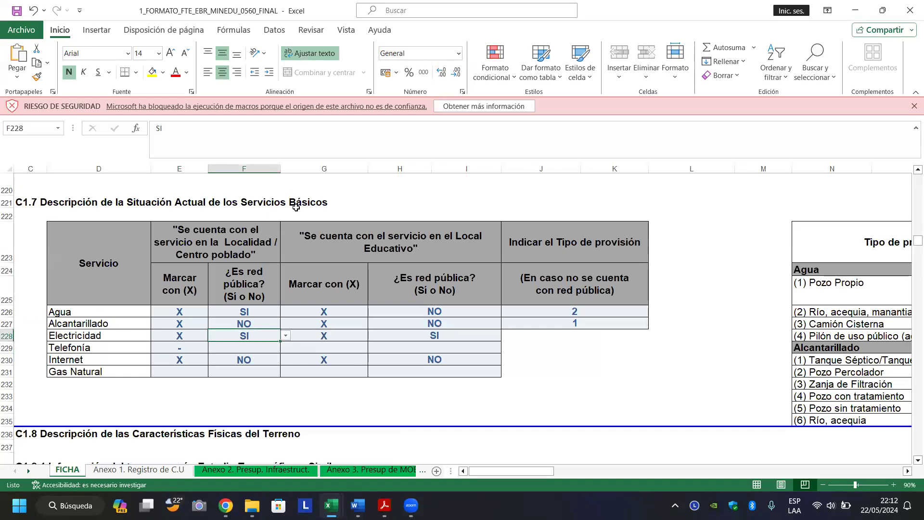
left_click(269, 375)
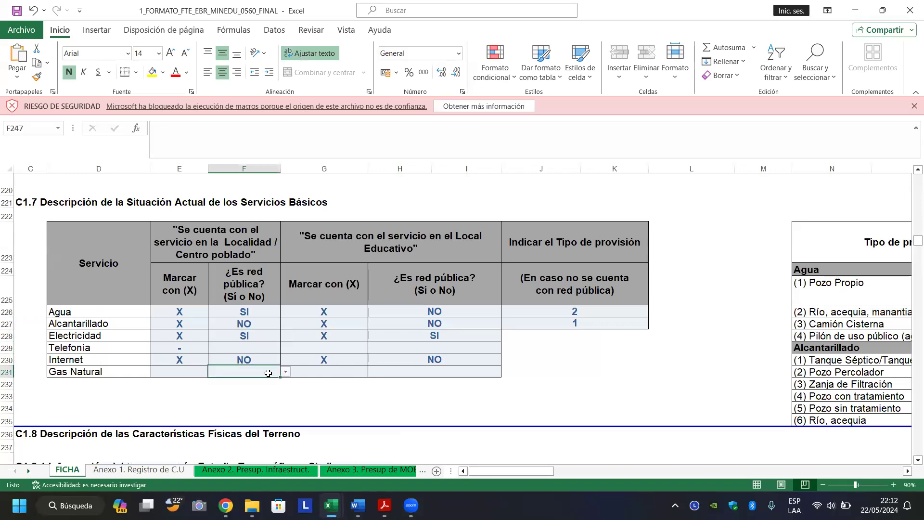
key("Page_Down")
key("Page_Down")
key("Page_Up")
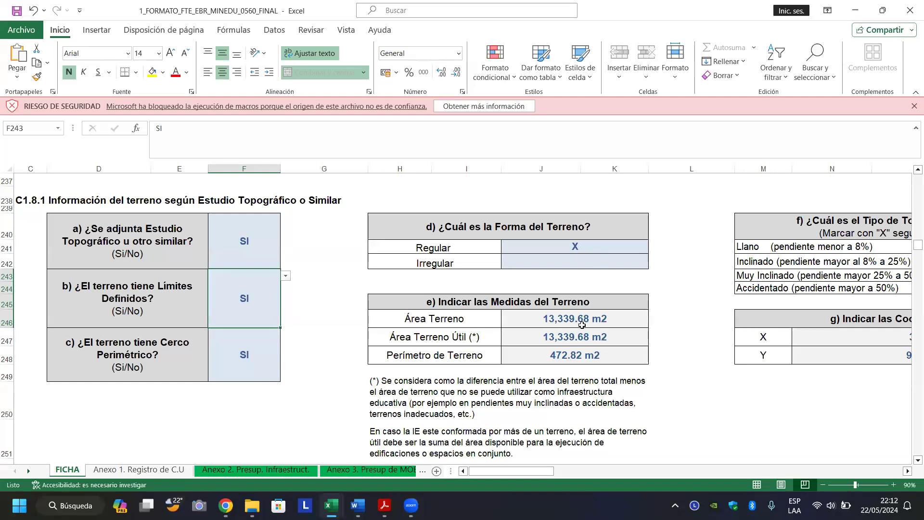
left_click(582, 326)
key("Page_Down")
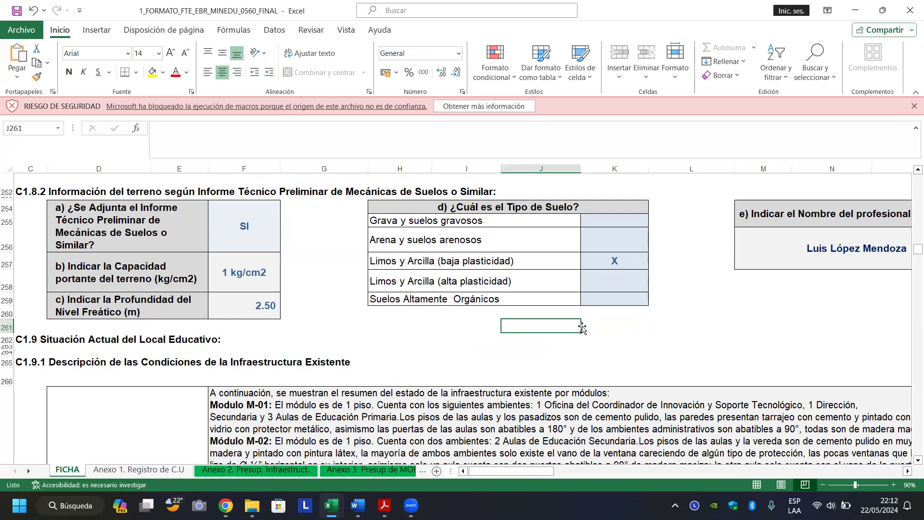
key("Down")
key("Down")
key("Down")
key("Down")
key("Down")
key("Down")
key("Down")
key("Down")
key("Down")
key("Up")
key("Up")
key("Up")
key("Up")
key("Up")
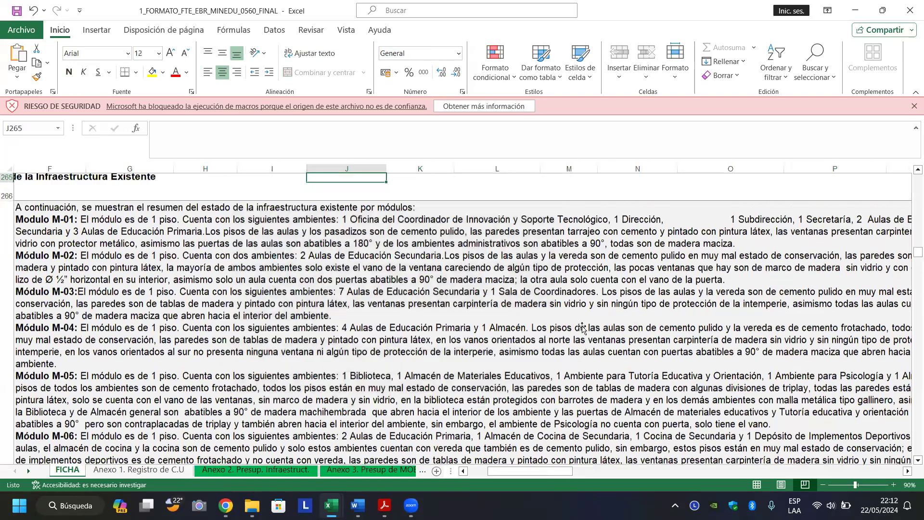
key("Down")
key("Down")
key("Left")
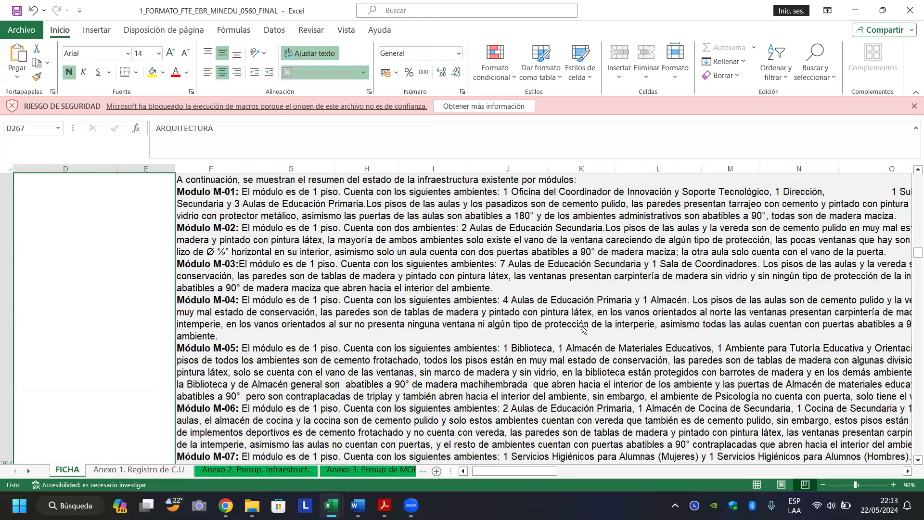
key("Right")
key("Down")
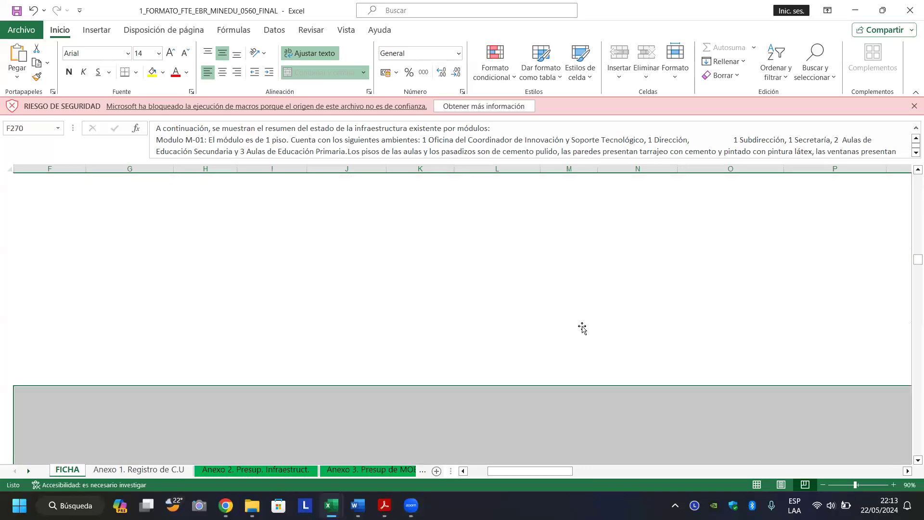
key("Left")
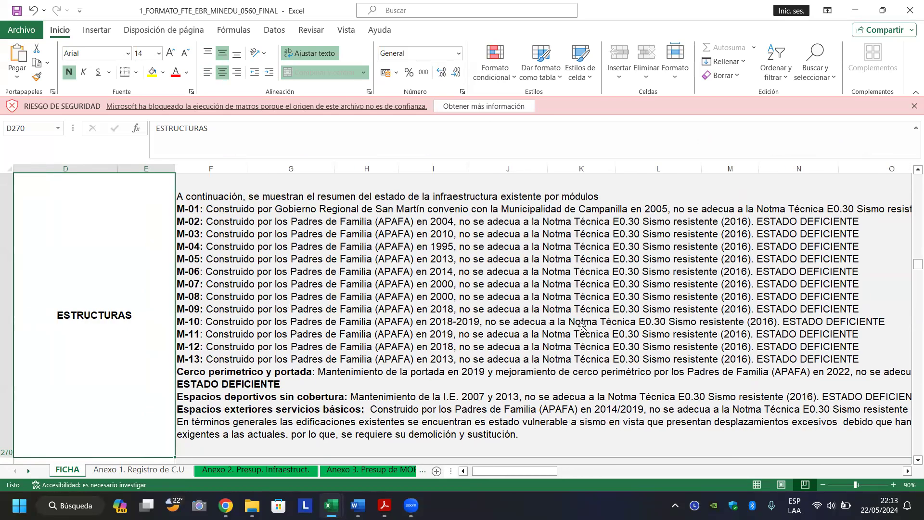
left_click(583, 328)
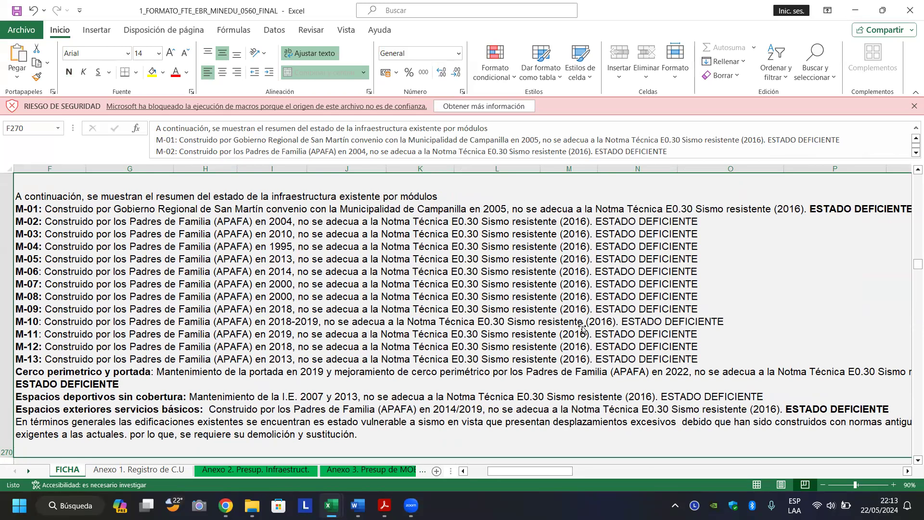
key("Left")
key("Down")
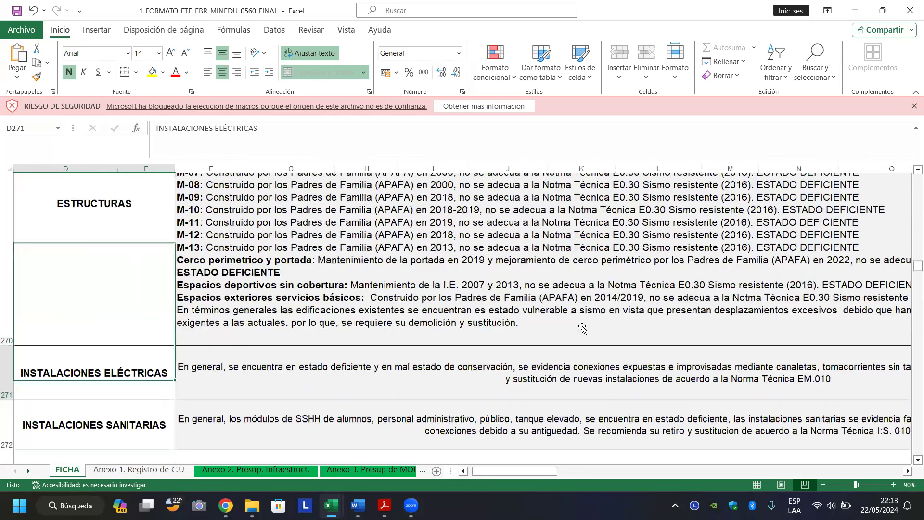
key("Down")
key("Down")
key("Down")
key("Down")
key("Down")
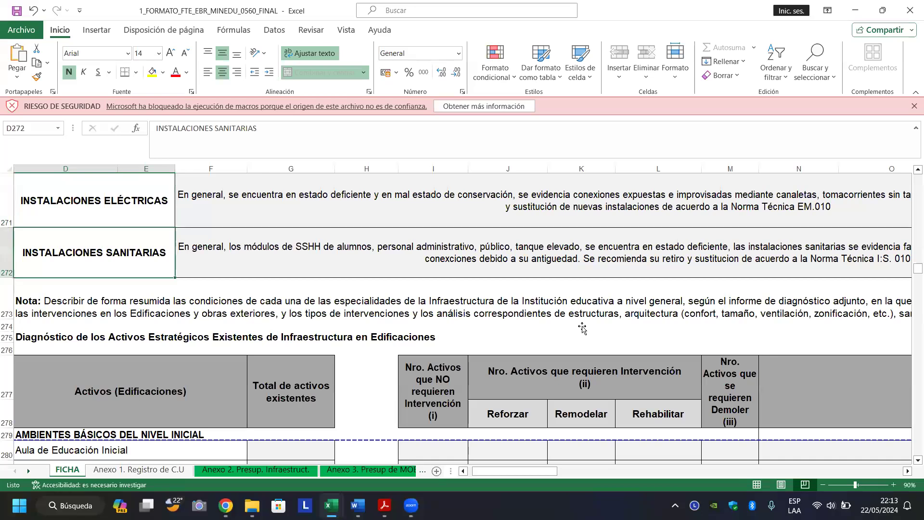
key("Down")
key("Down")
key("Down")
key("Down")
key("Down")
key("Down")
key("Down")
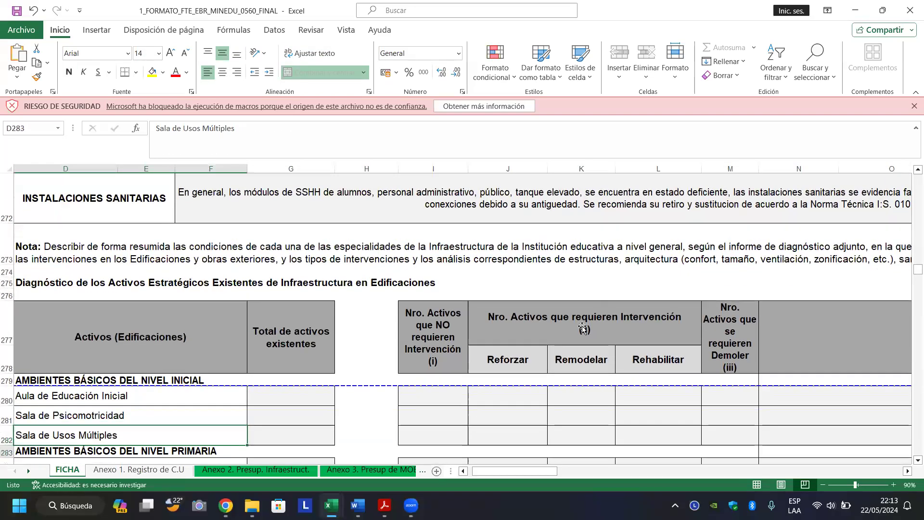
key("Down")
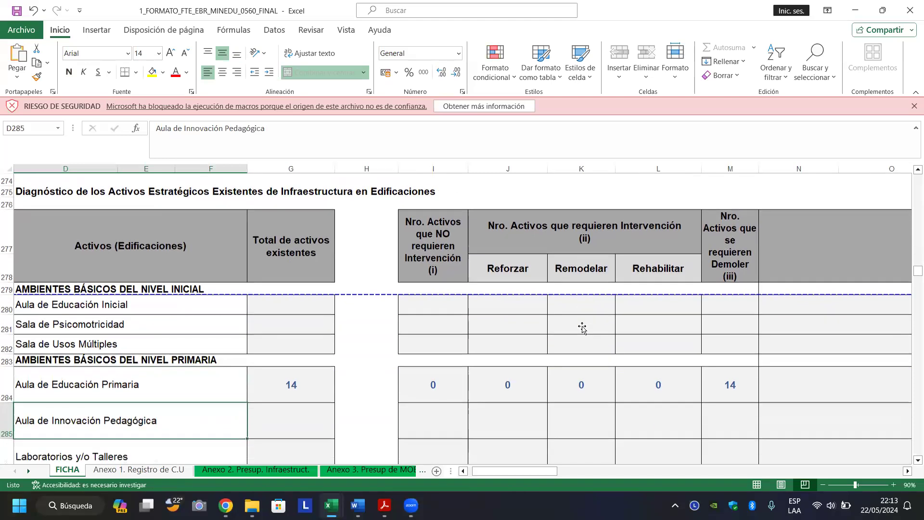
key("Down")
key("Down")
key("Up")
key("Up")
key("Up")
key("Up")
key("Up")
key("Up")
key("Up")
key("Up")
key("Up")
key("Up")
key("Up")
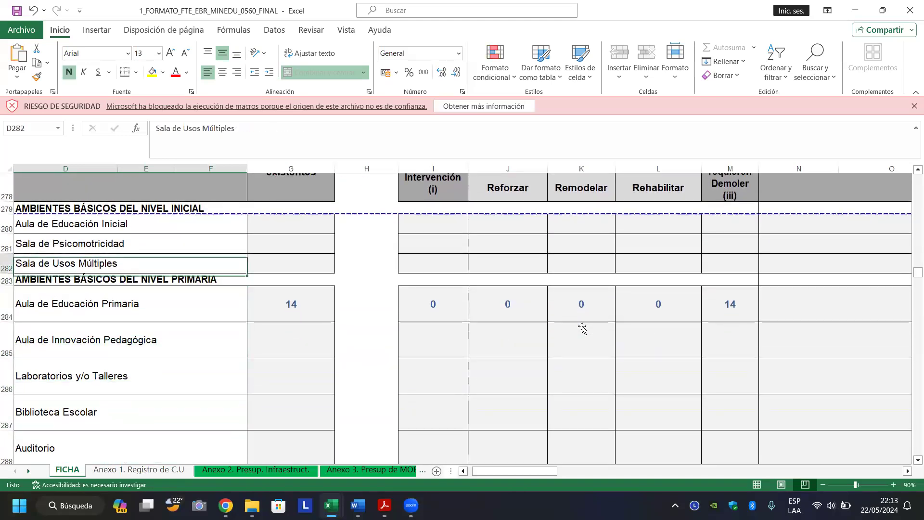
key("Down")
key("Down")
key("Down")
key("Down")
key("Down")
key("Down")
key("Down")
key("Down")
key("Down")
key("Down")
key("Down")
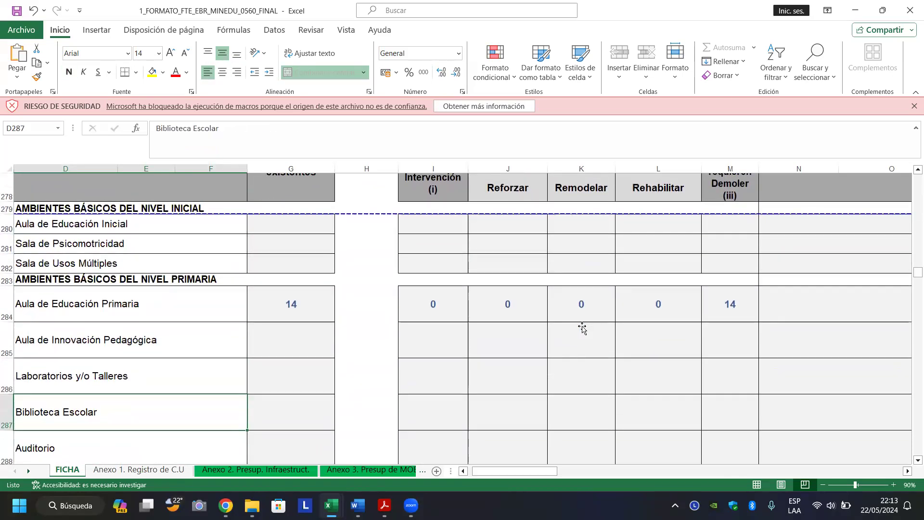
key("Up")
key("Up")
key("Up")
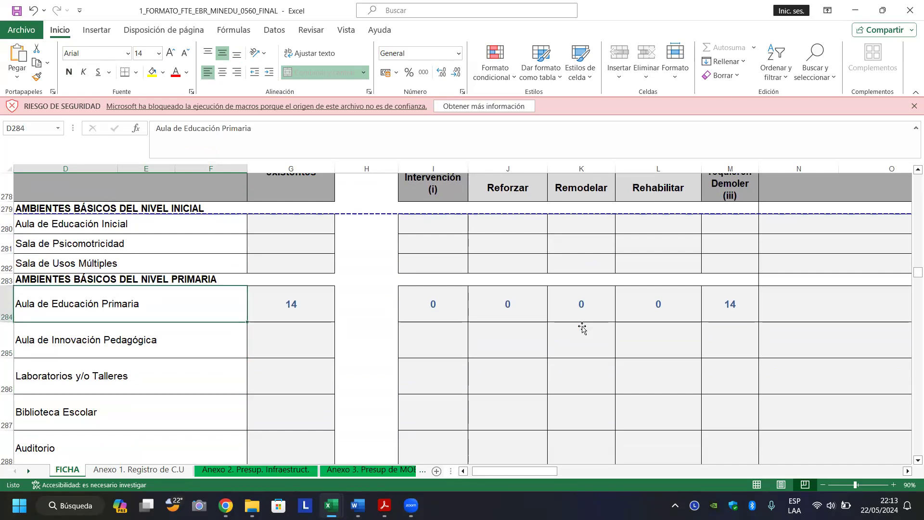
key("Right")
key("Left")
key("Right")
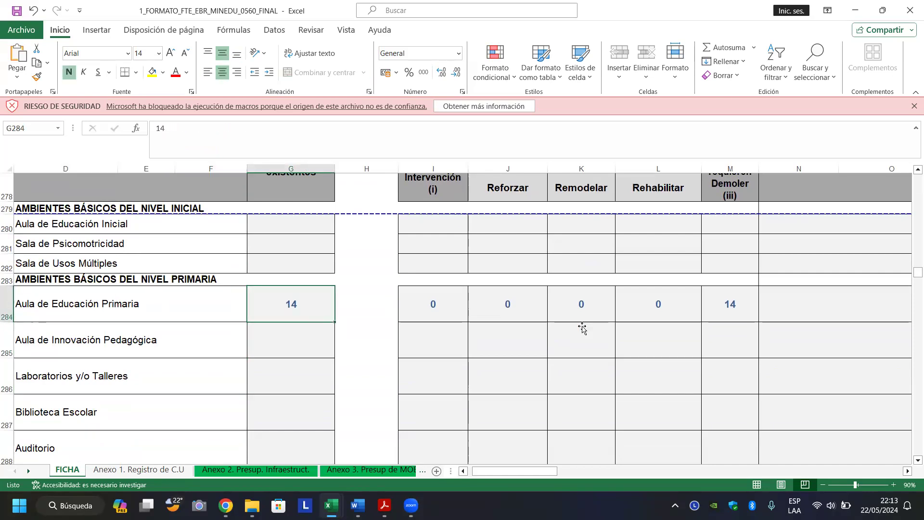
key("Right")
key("Right")
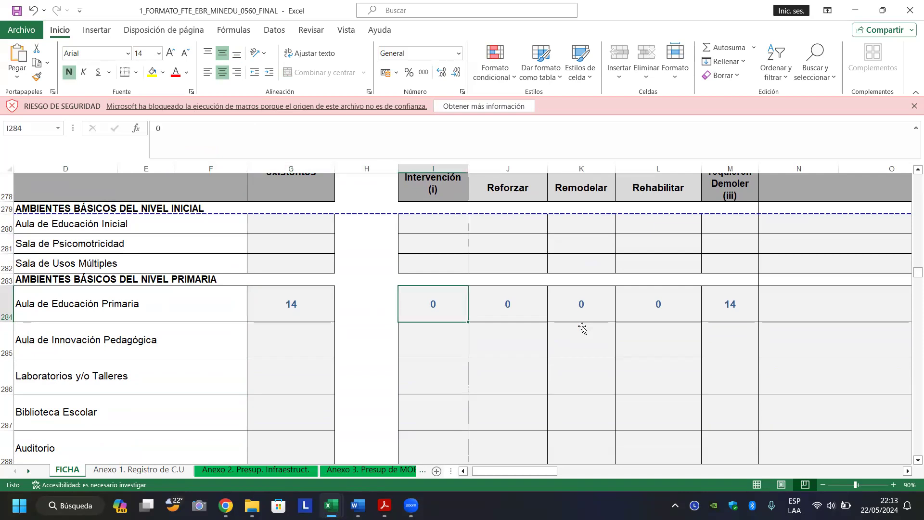
key("Right")
key("Right")
key("Right")
key("Right")
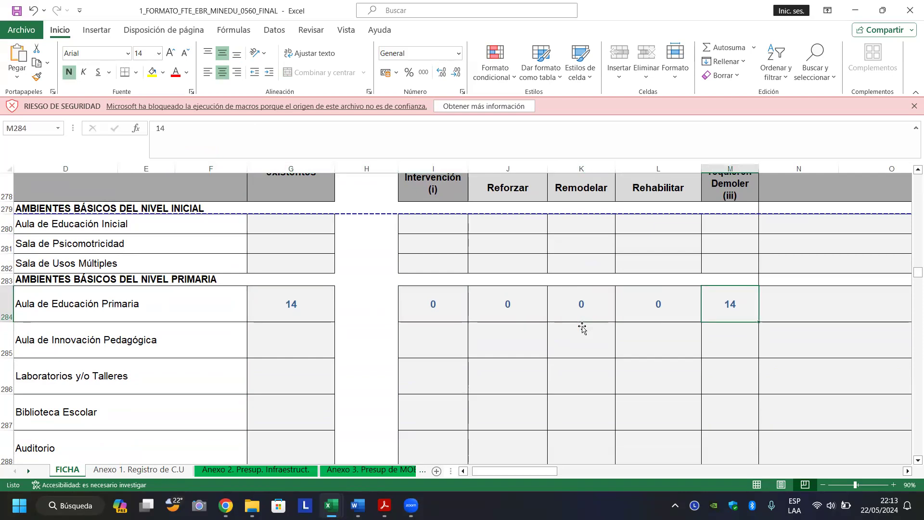
key("Left")
key("Left")
key("Left")
key("Left")
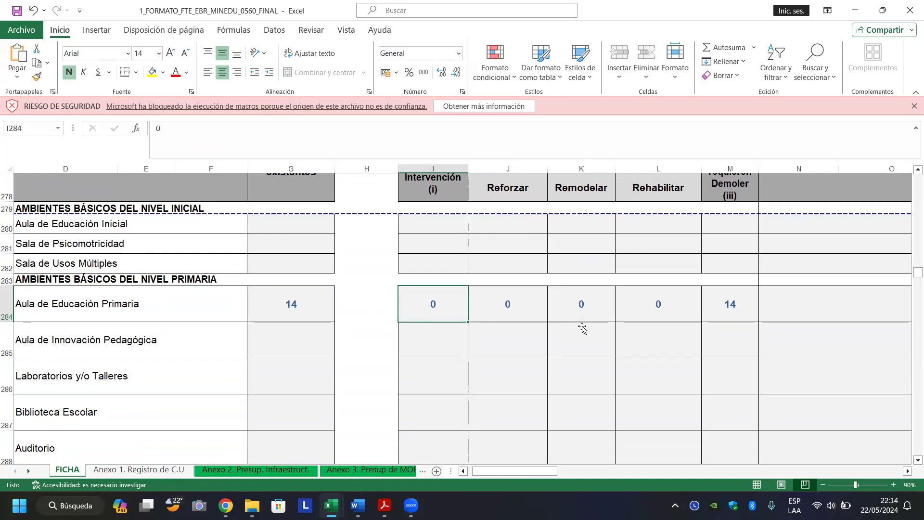
key("Right")
key("Right")
key("Right")
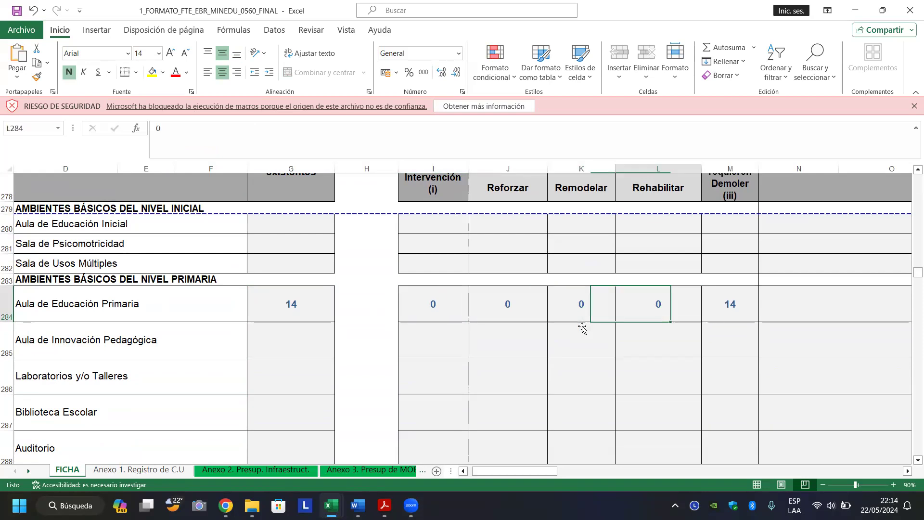
key("Right")
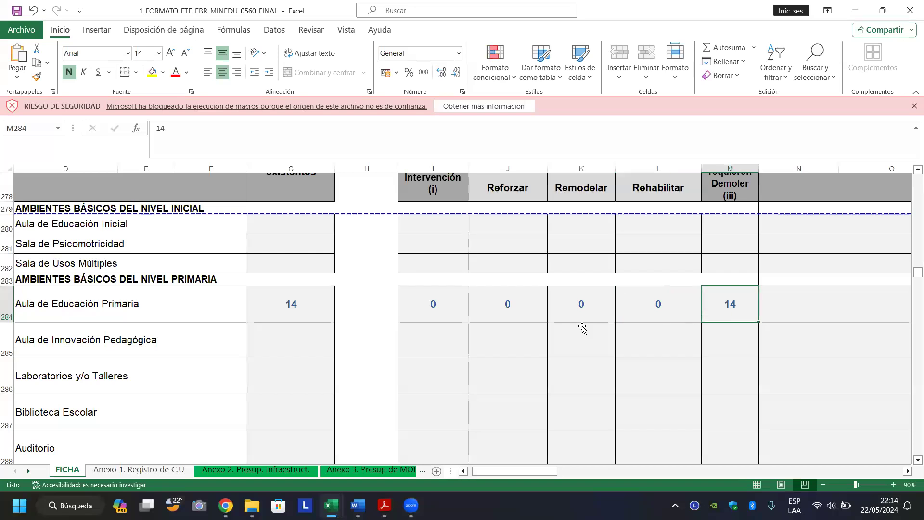
key("Up")
key("Up")
key("Up")
key("Up")
key("Up")
key("Up")
key("Down")
key("Down")
key("Down")
key("Down")
key("Down")
key("Down")
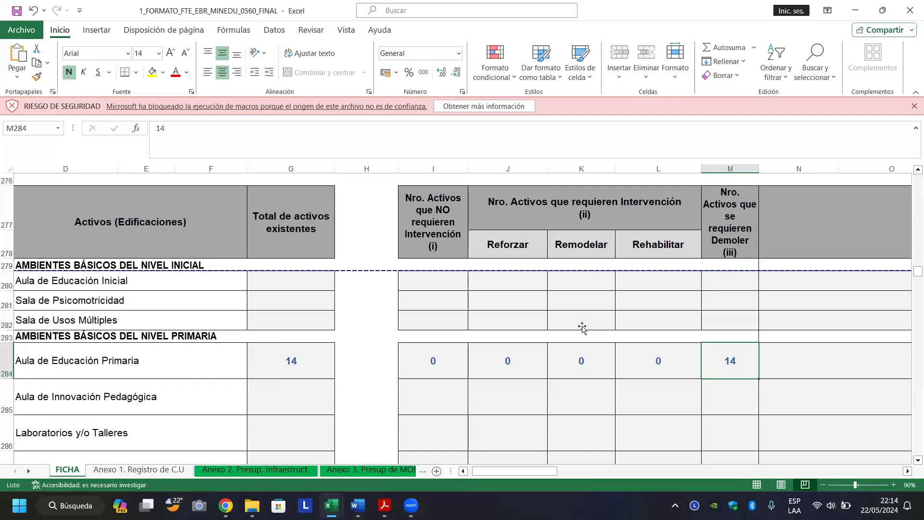
key("Left")
key("Left")
key("Left")
key("Left")
key("Left")
key("Left")
key("Left")
key("Left")
key("Left")
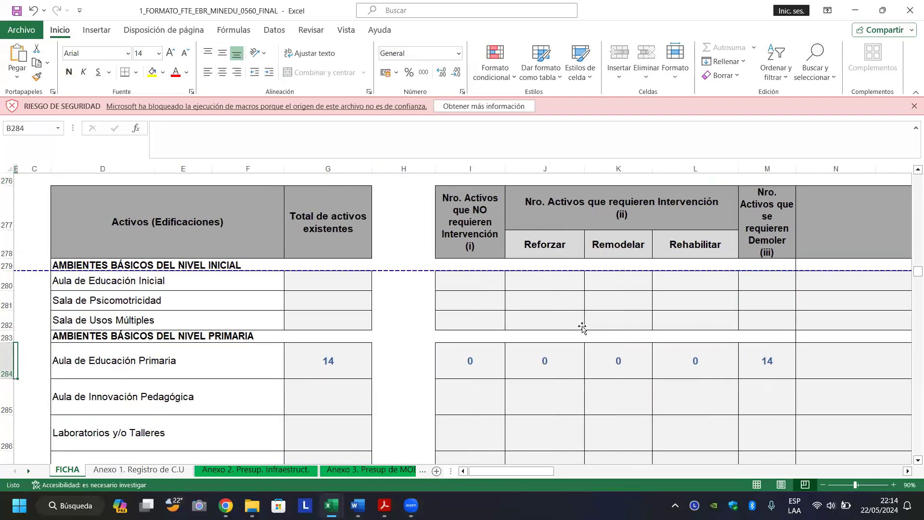
key("Right")
key("Right")
key("Right")
key("Right")
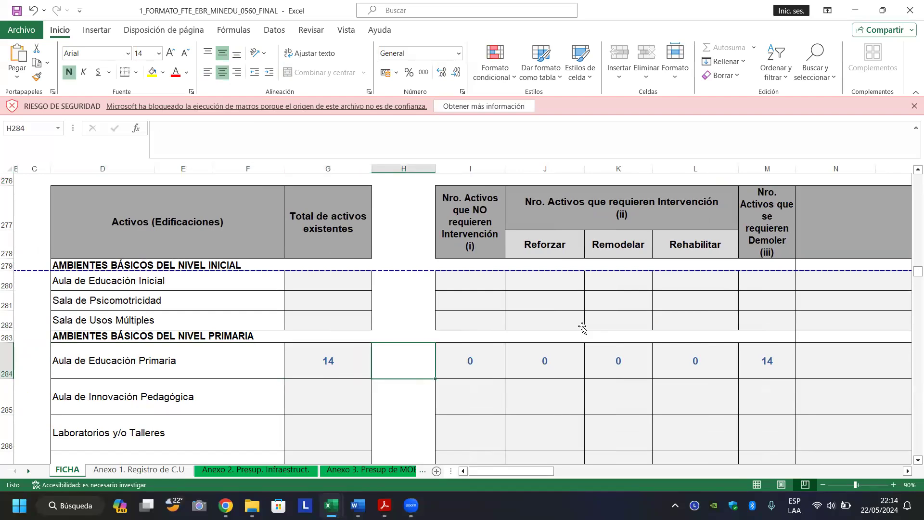
key("Left")
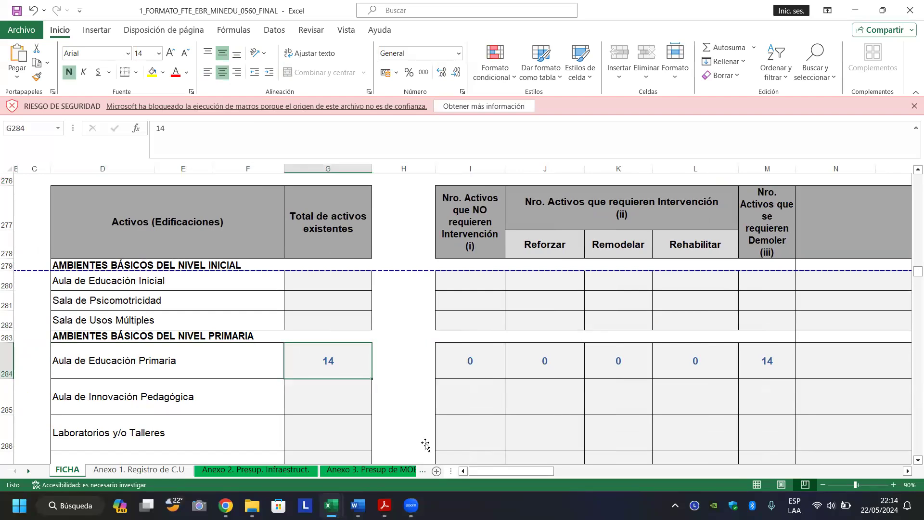
left_click(226, 506)
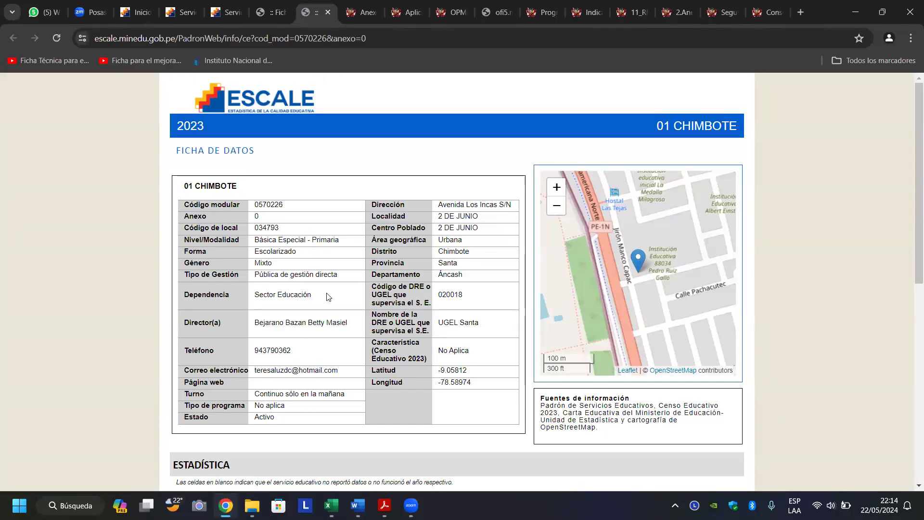
Scroll to the ESCALE Estadística tables and check the 2023 number of sections.
scroll(327, 296, "down", 6)
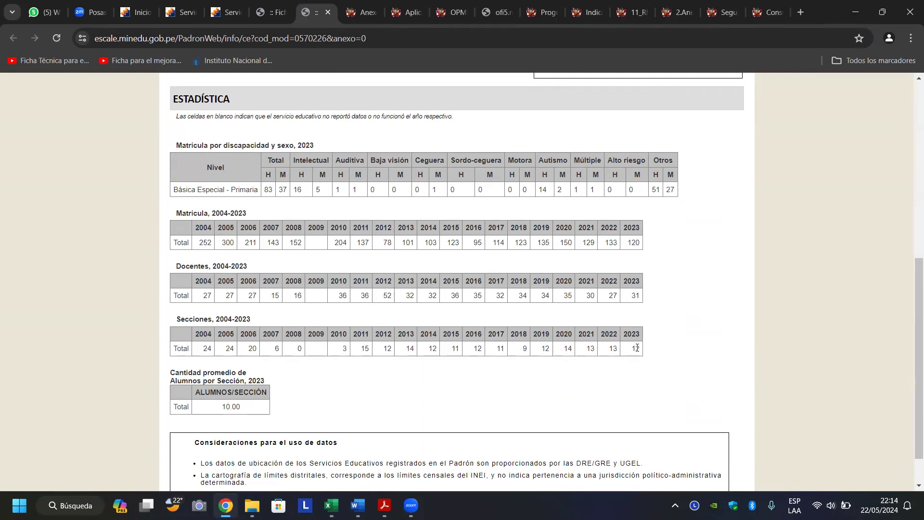
mouse_move(646, 347)
left_mouse_down()
mouse_move(624, 348)
mouse_move(640, 347)
left_mouse_up()
left_click(635, 348)
Scroll through the other Ficha tab's Docentes and Secciones tables, then return to the project workbook.
left_click(262, 11)
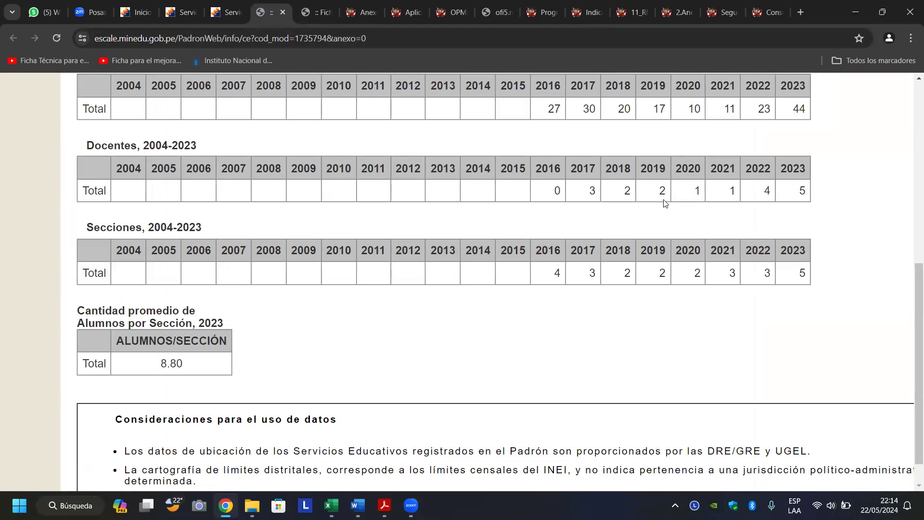
scroll(665, 203, "up", 4)
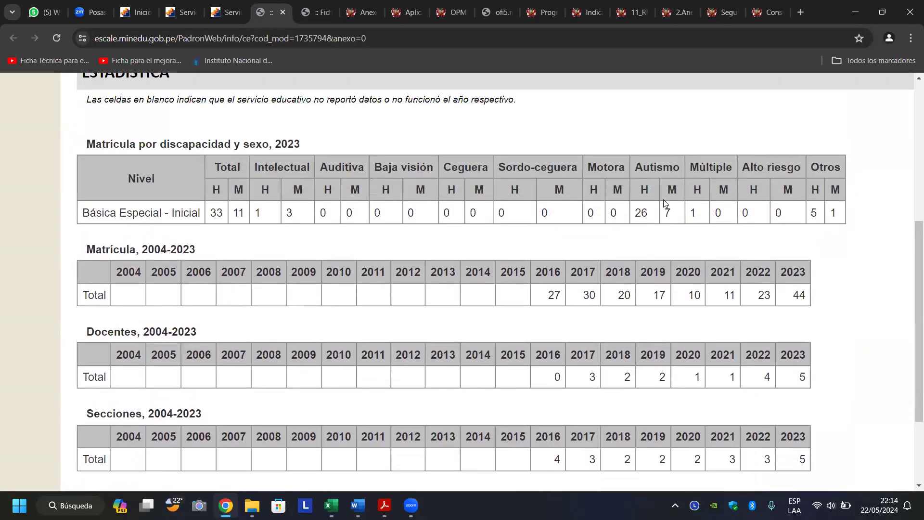
scroll(664, 200, "up", 2)
scroll(664, 202, "down", 3)
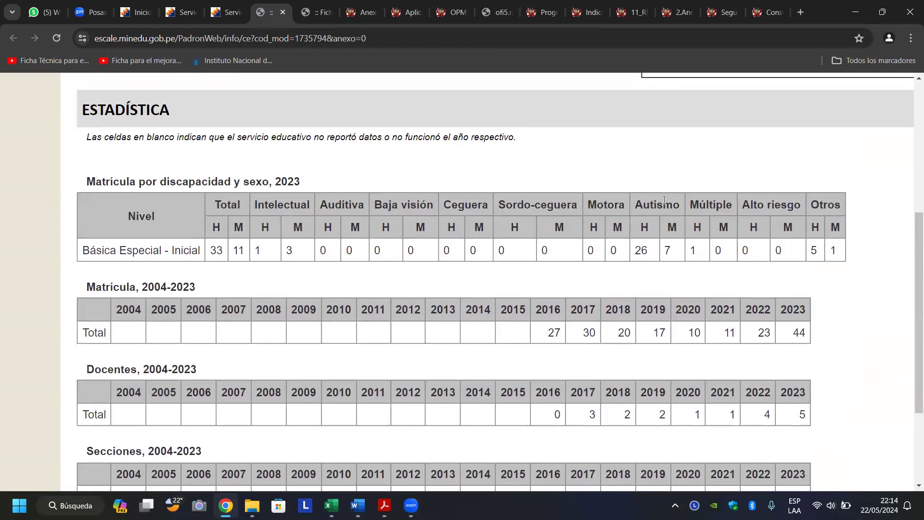
scroll(665, 202, "down", 3)
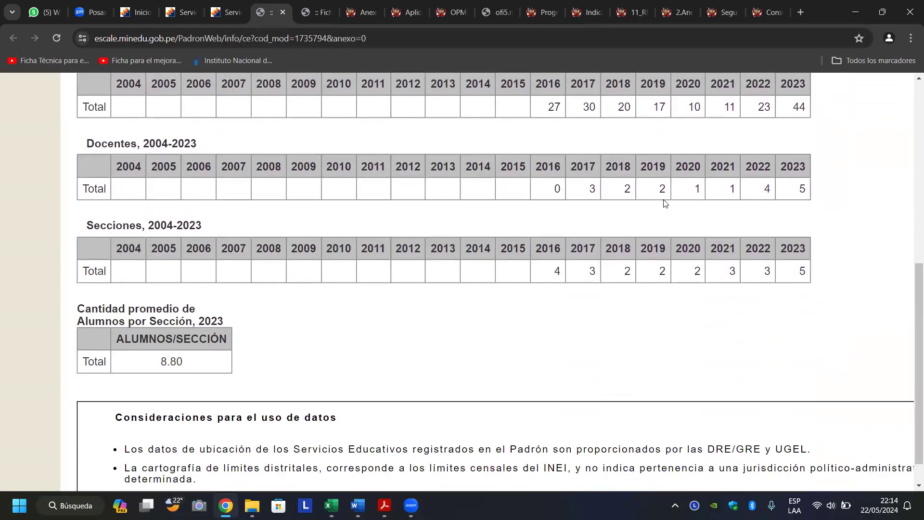
scroll(665, 203, "down", 1)
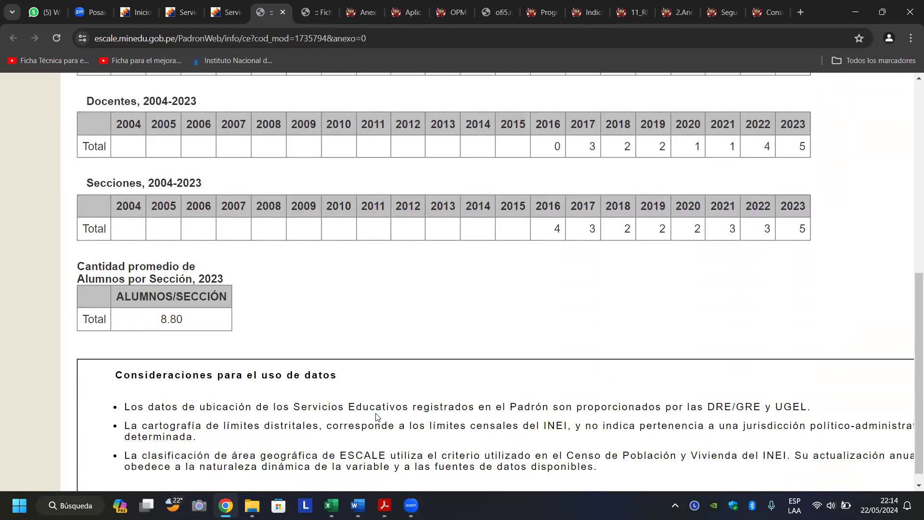
left_click(332, 505)
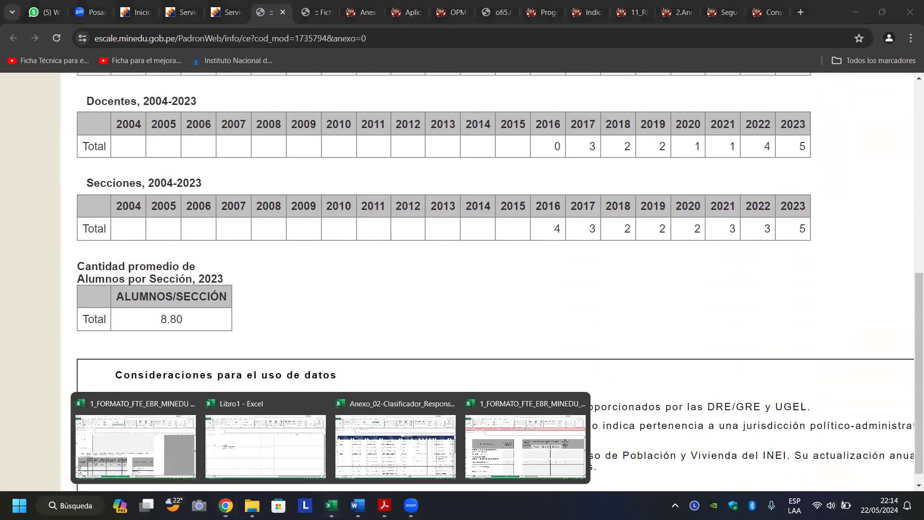
left_click(487, 459)
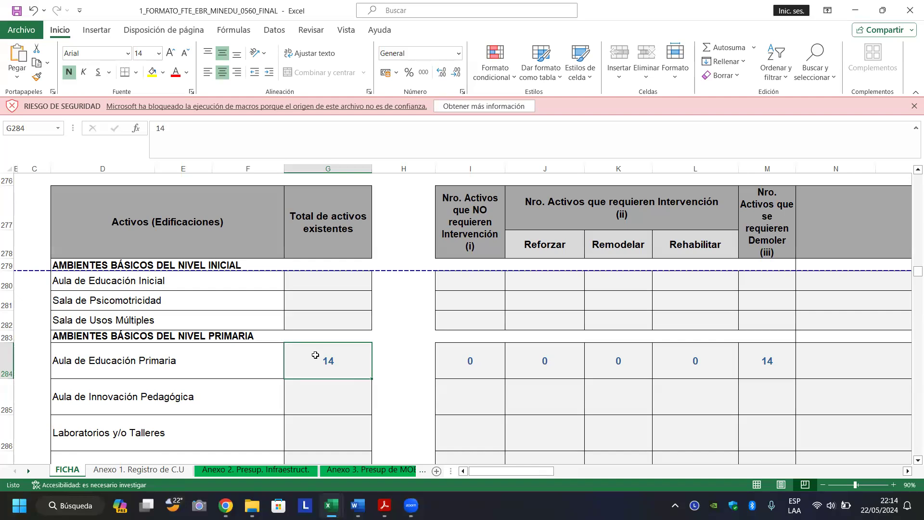
key("Down")
key("Down")
key("Down")
key("Down")
key("Down")
key("Down")
key("Down")
key("Down")
key("Down")
key("Down")
key("Down")
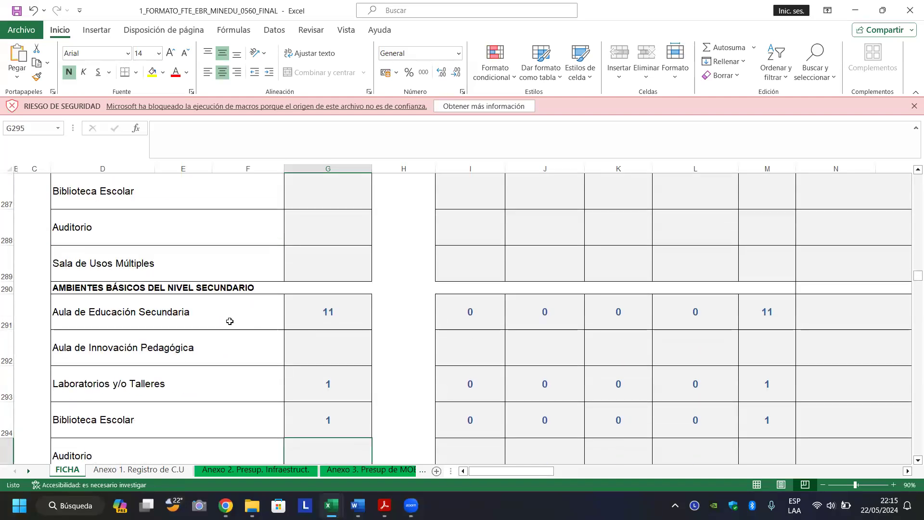
left_click(320, 308)
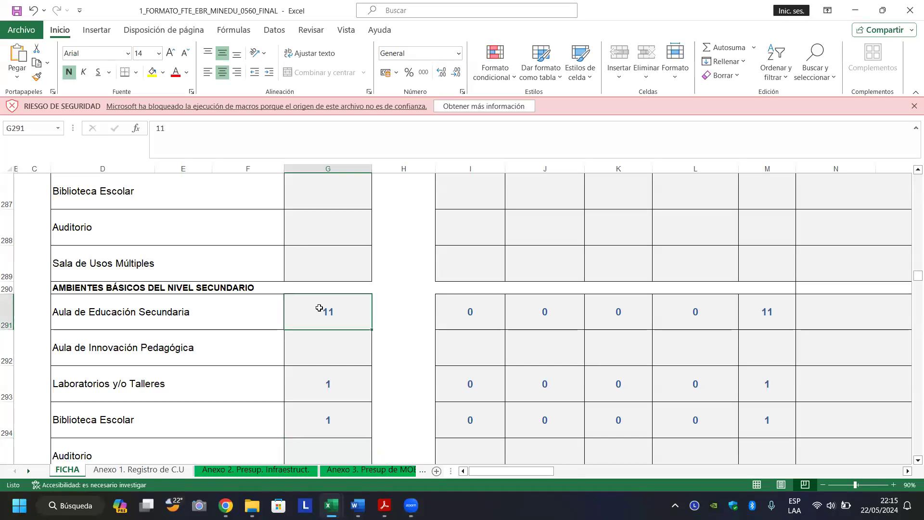
key("Page_Down")
key("Page_Up")
key("Page_Up")
scroll(319, 308, "down", 1)
scroll(319, 308, "down", 3)
key("Page_Up")
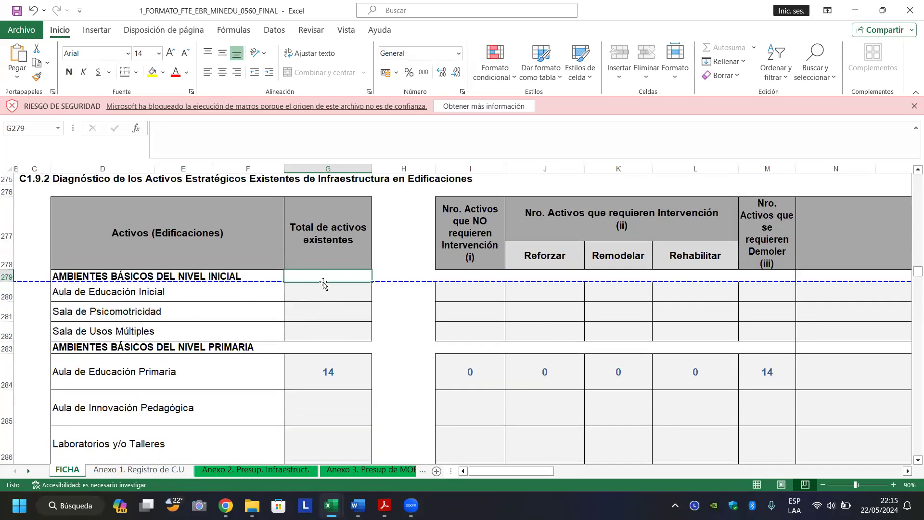
left_click(320, 296)
left_click(324, 318)
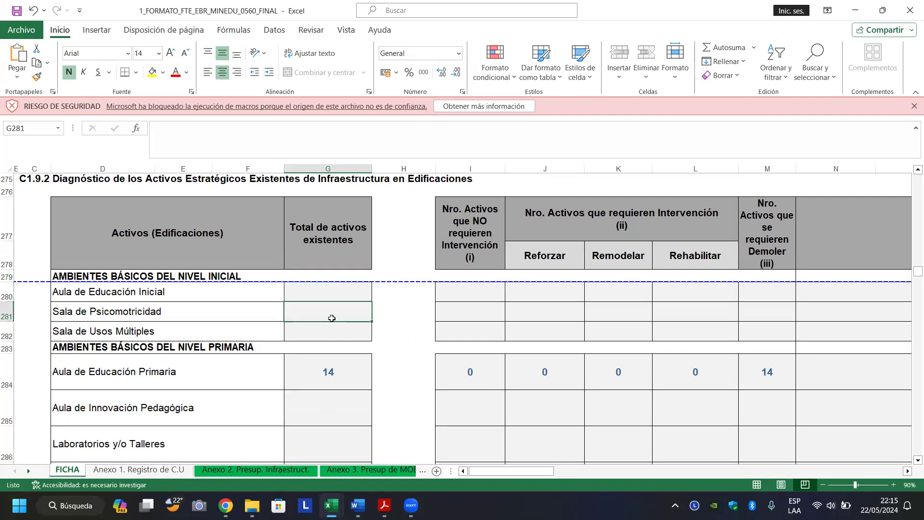
left_click(317, 338)
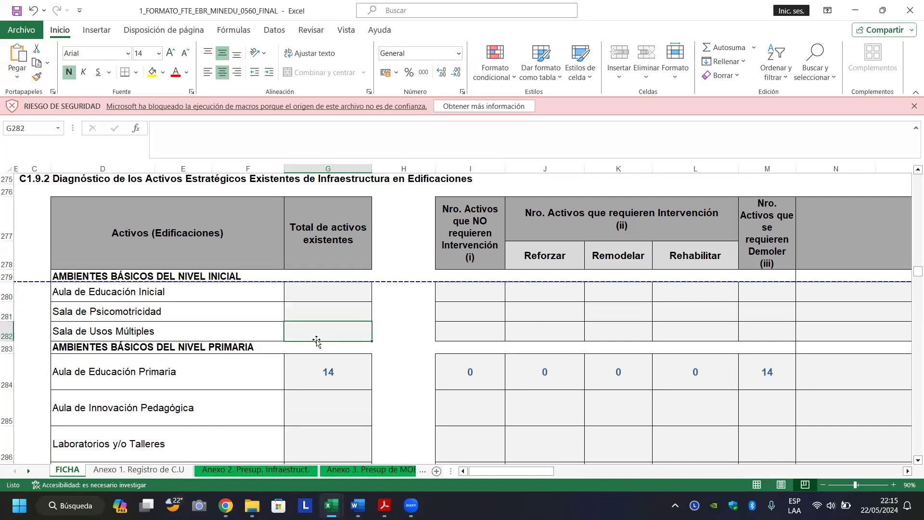
left_click(331, 316)
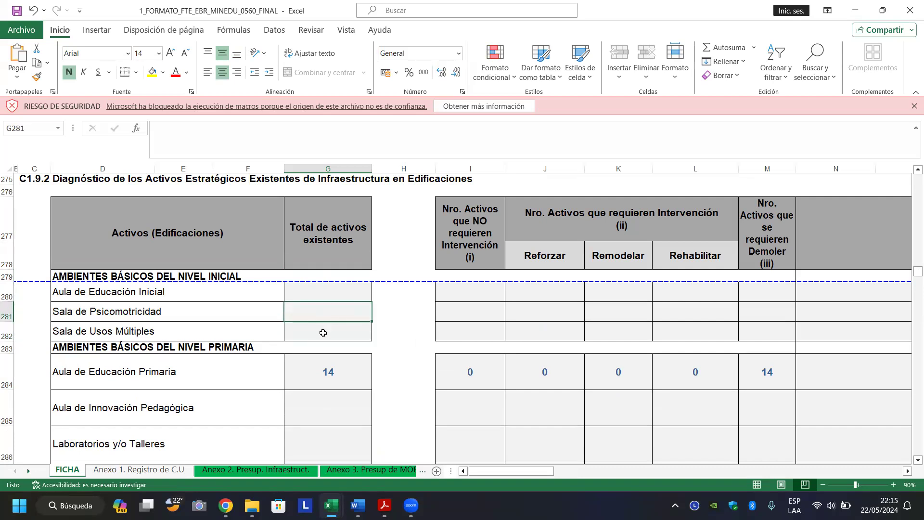
left_click(323, 330)
left_click(338, 312)
left_click(324, 336)
left_click(335, 314)
left_click(327, 329)
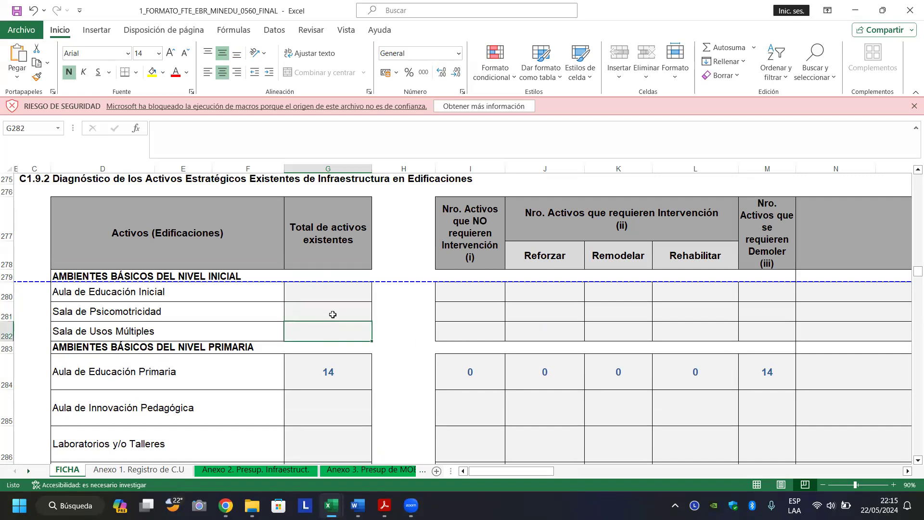
left_click(333, 313)
left_click(322, 335)
left_click(333, 317)
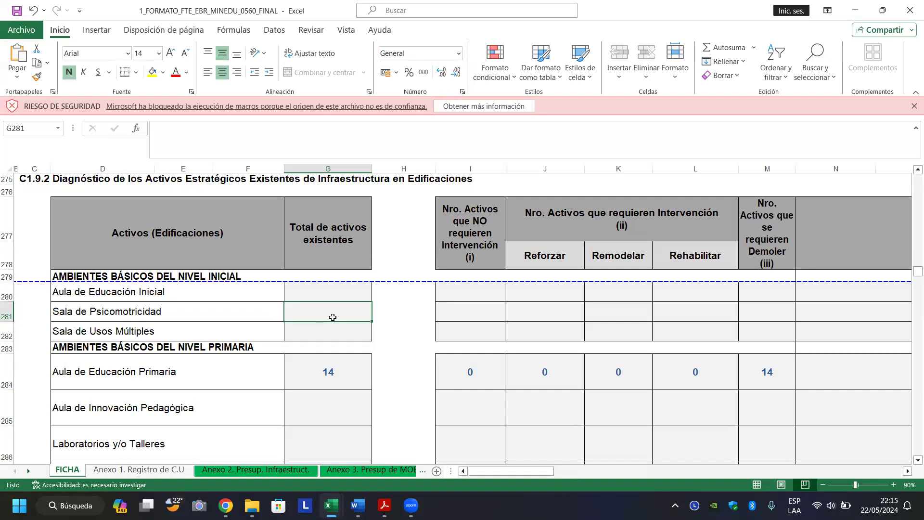
Enter 5, 2 and 1 as the existing totals in G280:G282.
key("Up")
type("5")
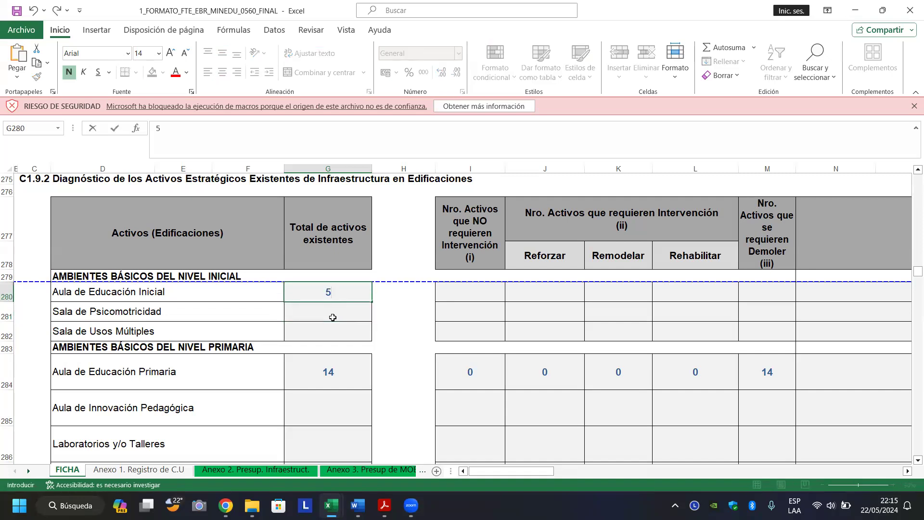
key("Return")
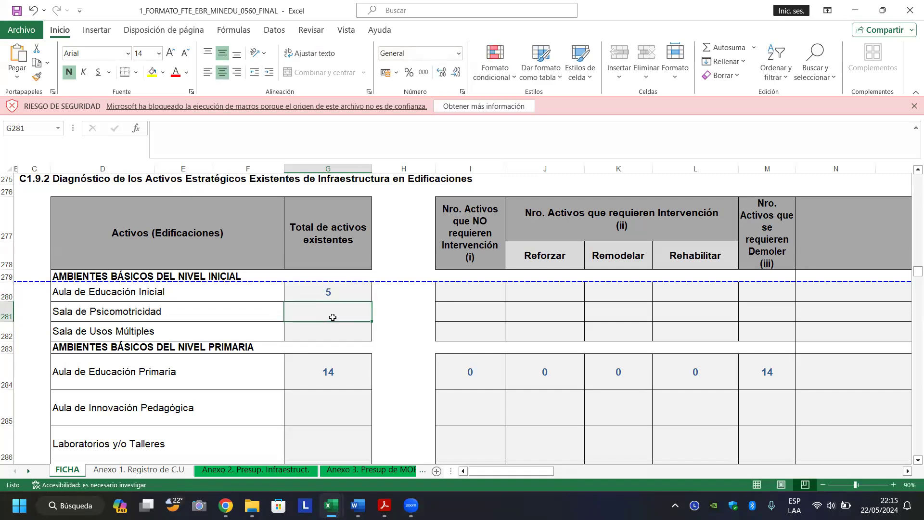
type("2")
key("Return")
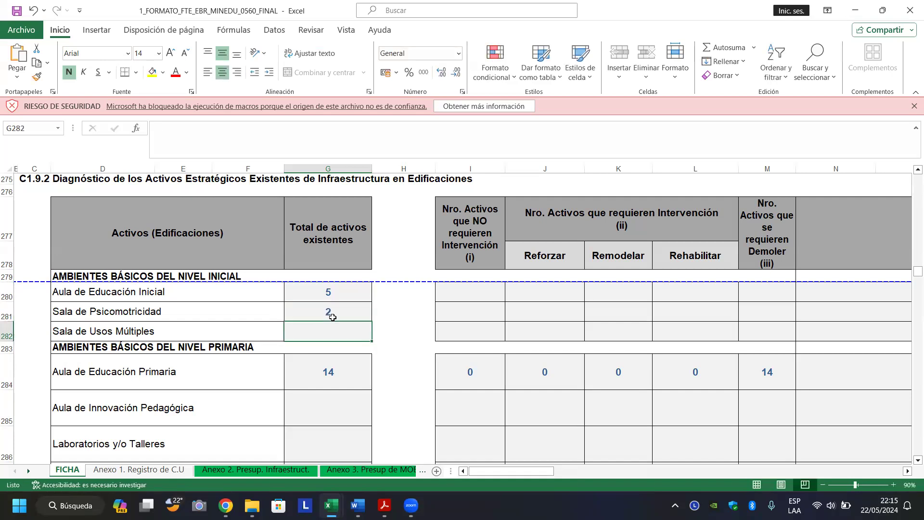
type("1")
key("Return")
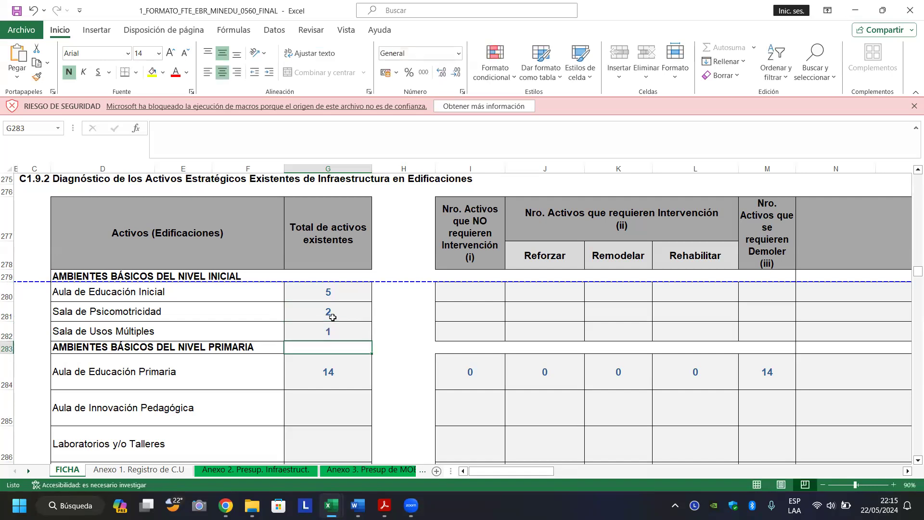
Select G281:G282 to check their sum, then select the Aula de Educación Primaria total of 14.
key("Up")
key("Up")
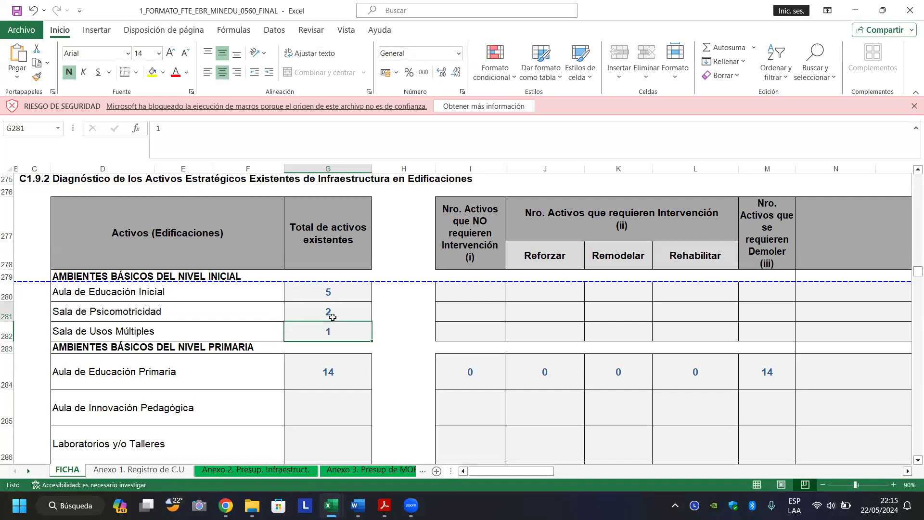
key("shift+Down")
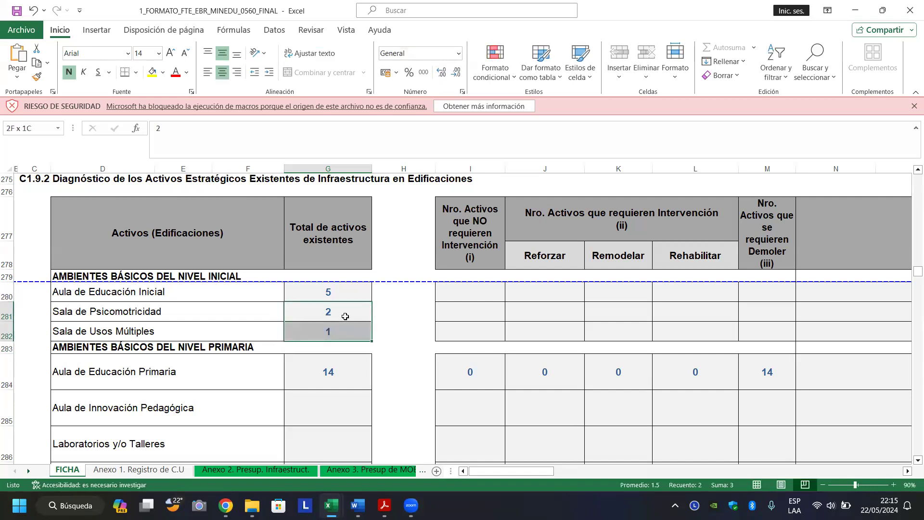
key("shift+Up")
left_click(339, 327)
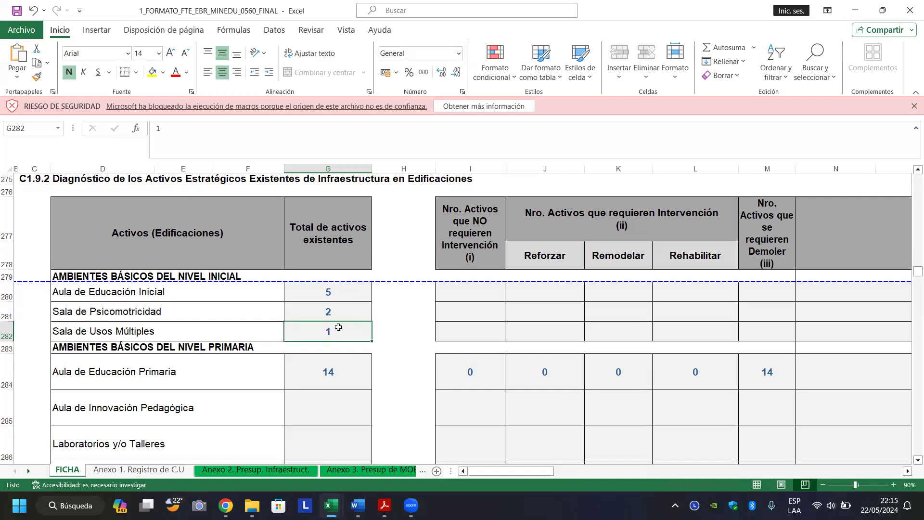
left_click(354, 311)
left_click(335, 331)
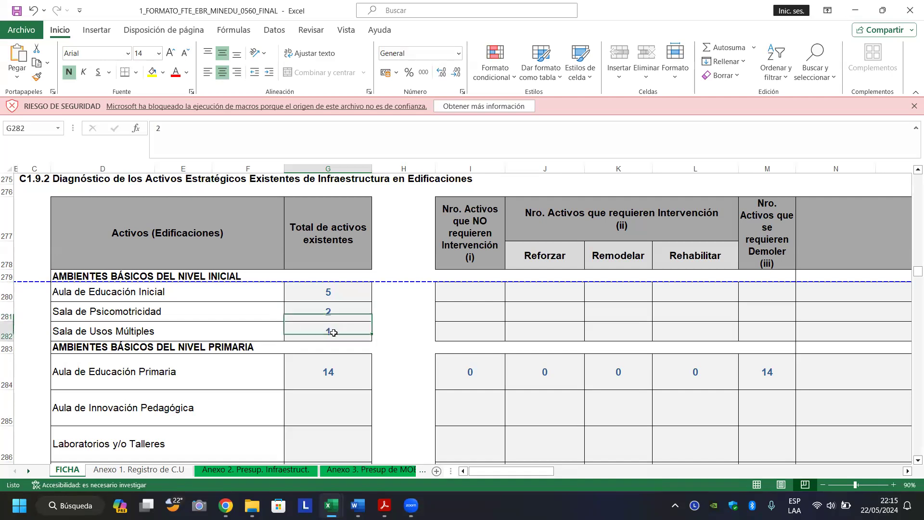
left_click(348, 312)
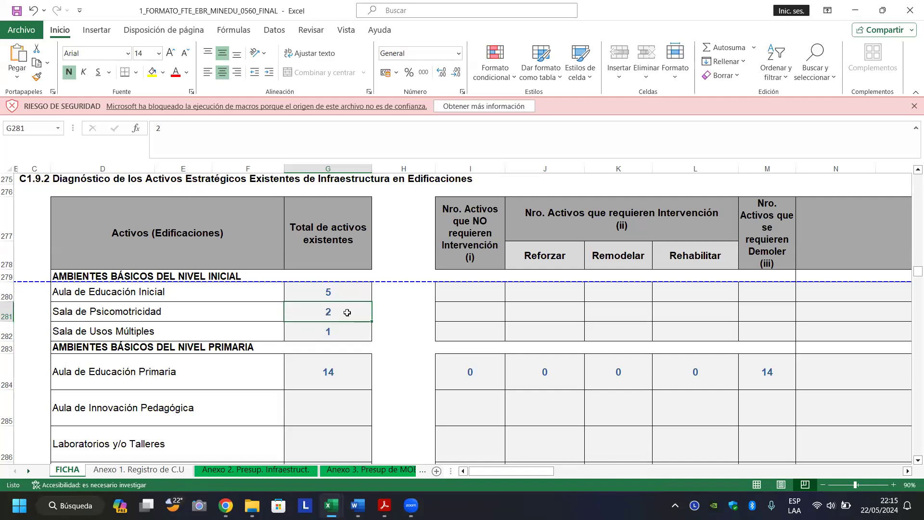
key("shift+Down")
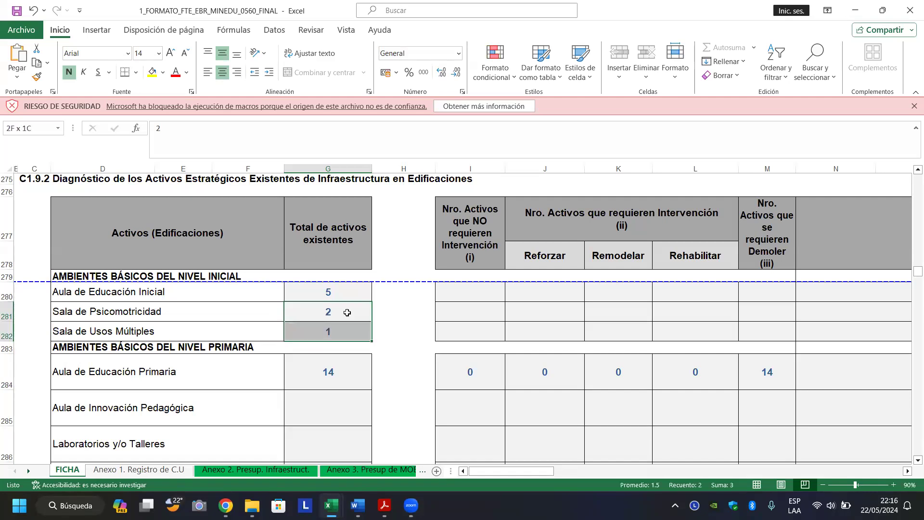
left_click(323, 371)
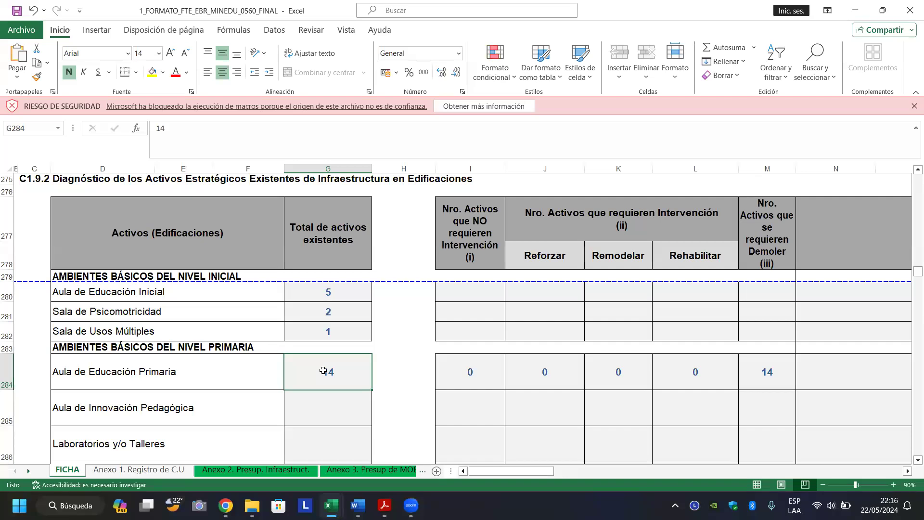
Bring the other copy of the form forward and return to the C1.9.2 edifications table.
mouse_move(331, 504)
left_click(154, 463)
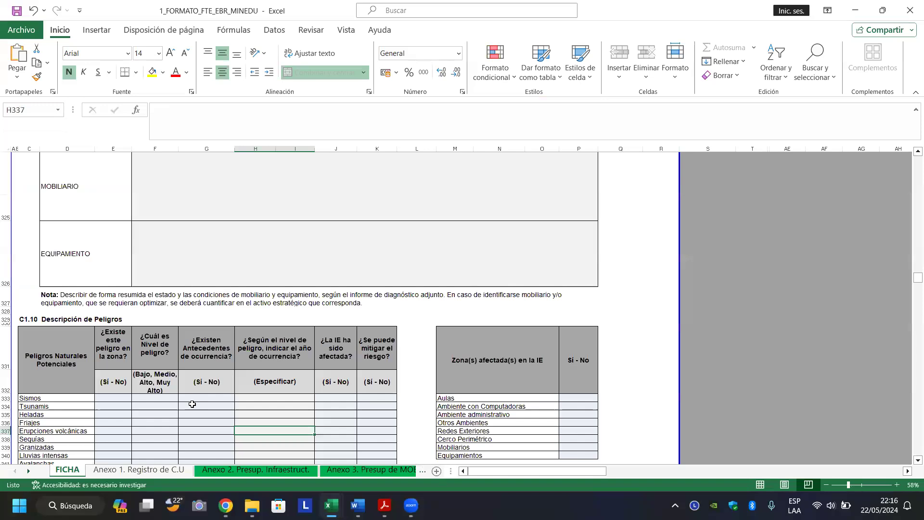
left_click(164, 415)
key("Page_Down")
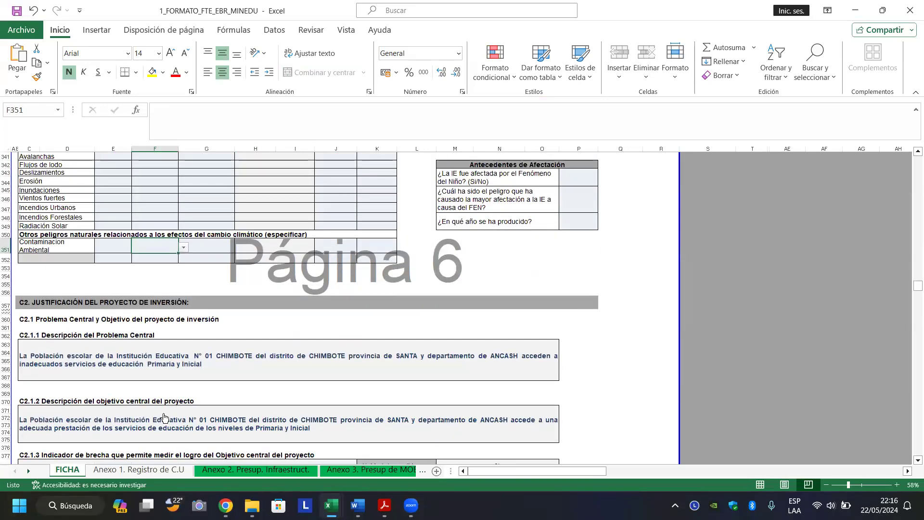
key("Page_Up")
key("Page_Up")
key("Page_Up")
key("Page_Up")
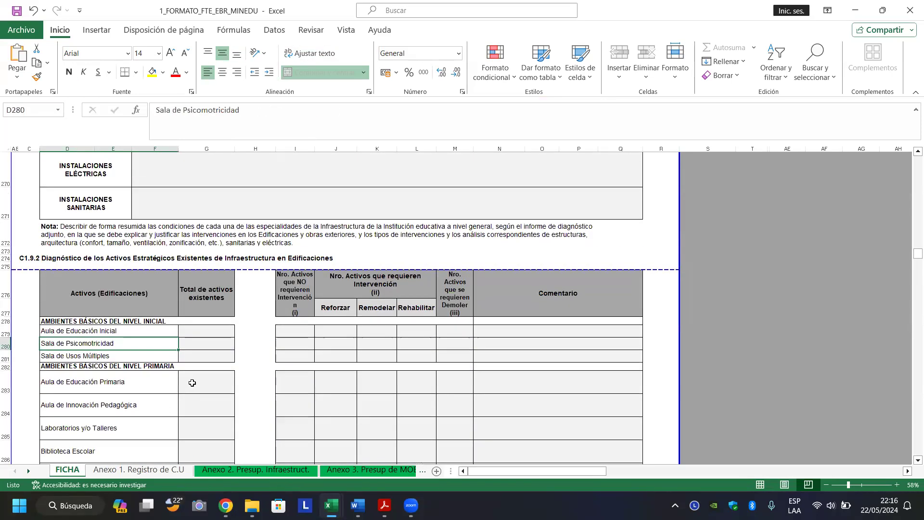
Enter 5 for Aula de Educación Inicial, 2 for Psicomotricidad, 1 for Usos Múltiples, 12 for Primaria.
left_click(207, 329)
type("1")
key("Return")
type("2")
key("Return")
type("1")
key("Return")
key("Return")
type("1")
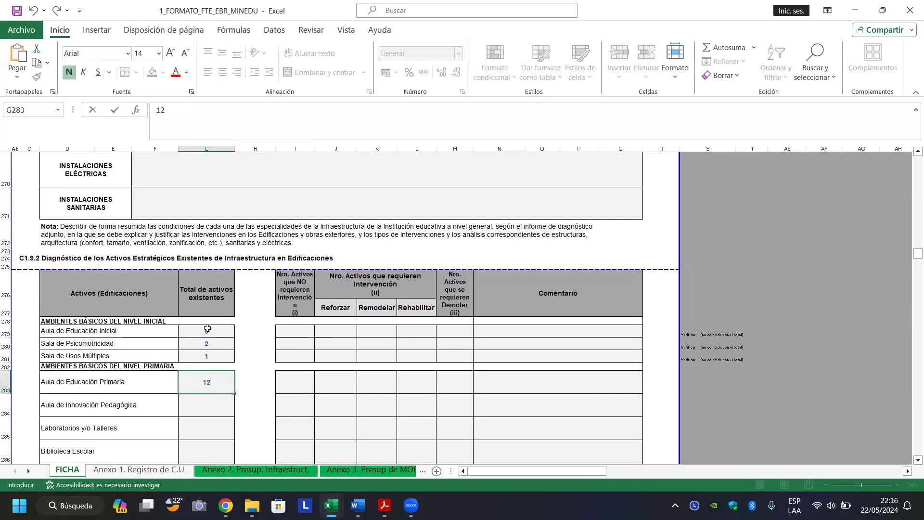
key("Return")
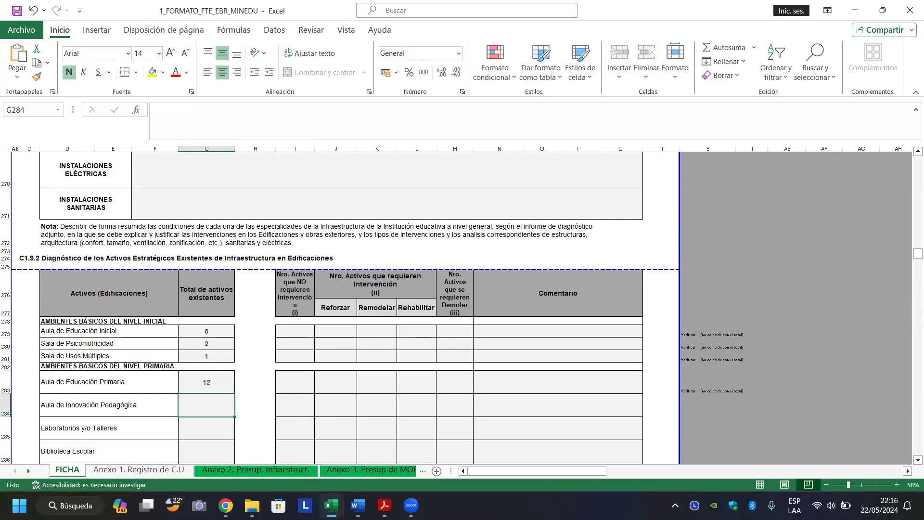
mouse_move(226, 505)
left_click(224, 443)
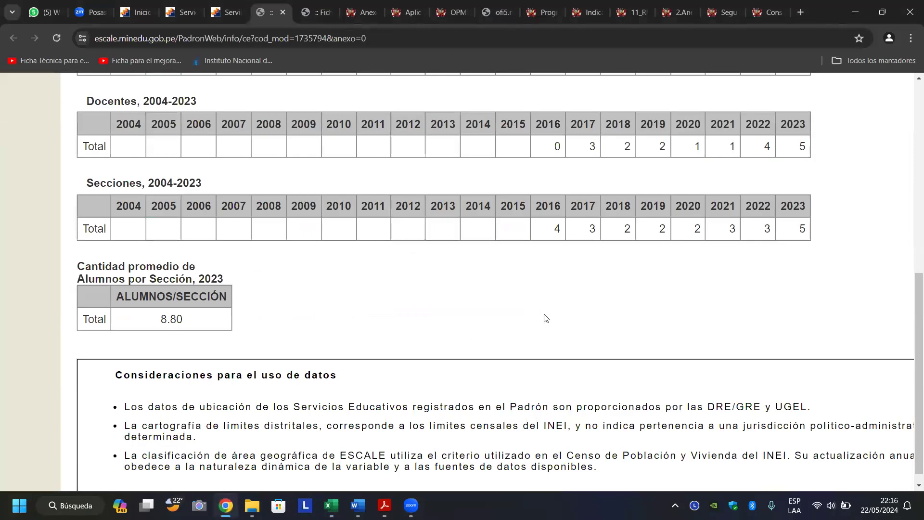
left_click(313, 12)
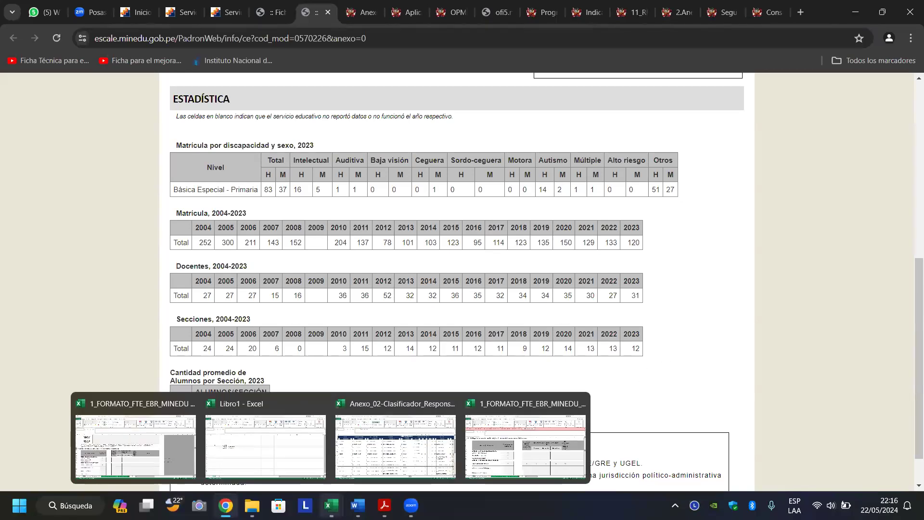
mouse_move(226, 505)
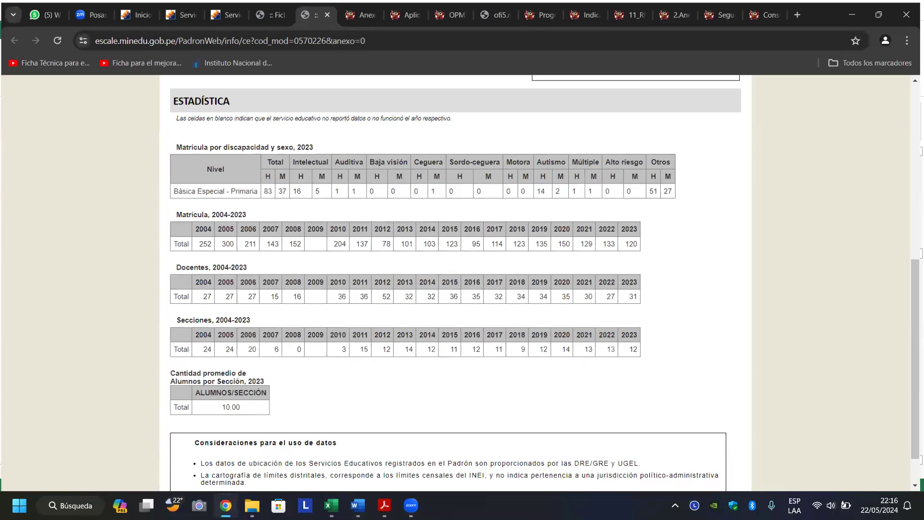
key("alt+Tab")
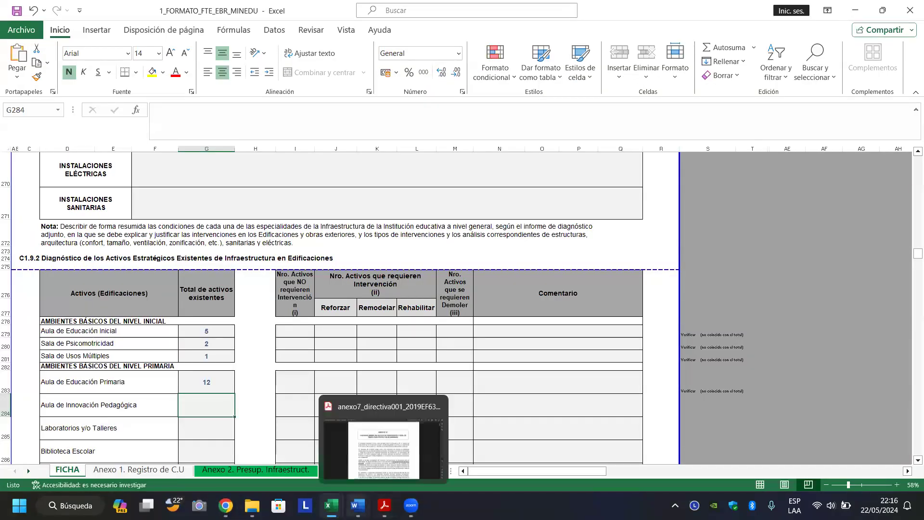
mouse_move(331, 506)
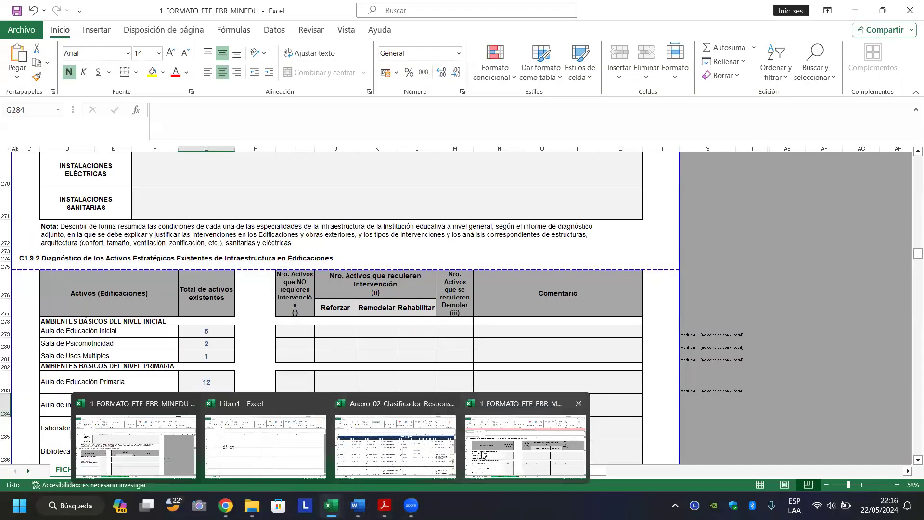
Page through the 0560_FINAL form to compare its inicial, primaria, secundaria and complementary room totals.
left_click(482, 453)
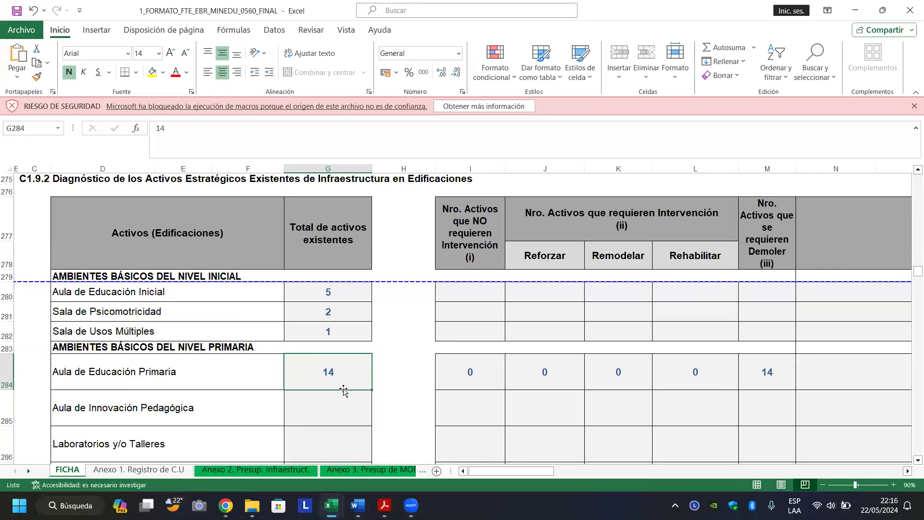
key("Page_Down")
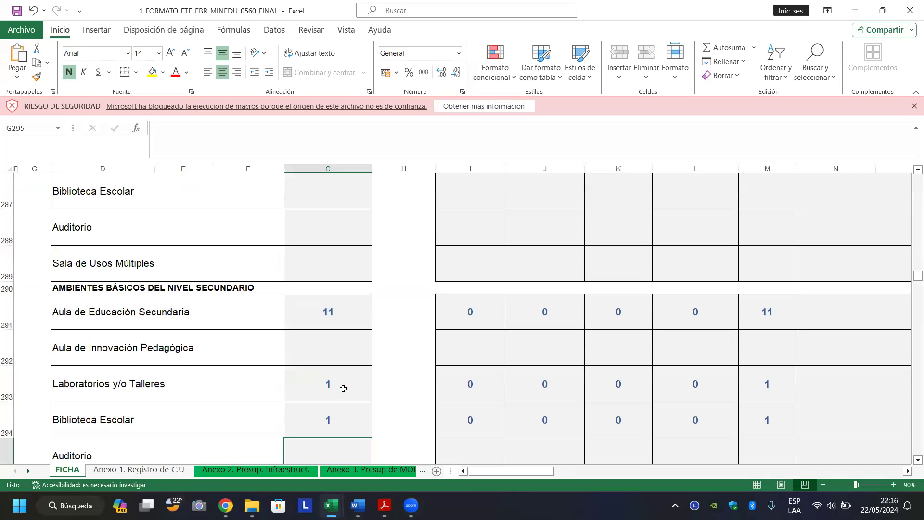
key("Page_Down")
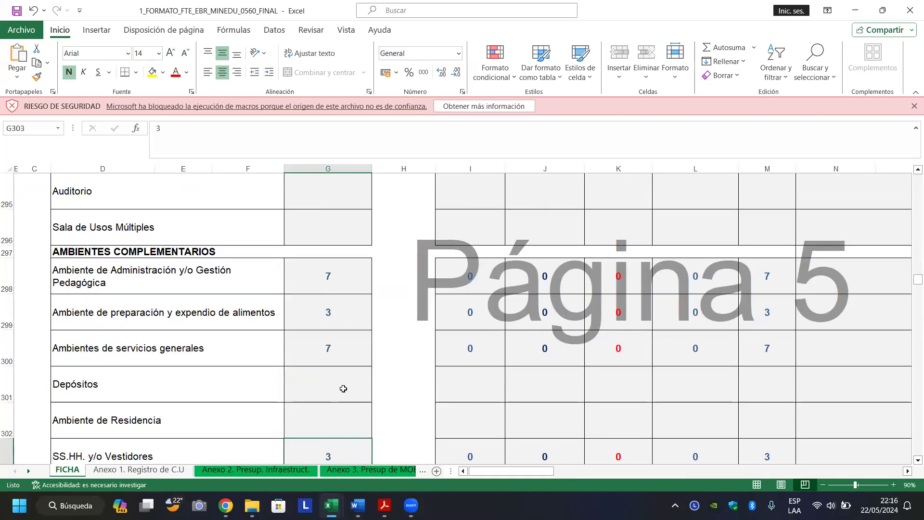
scroll(344, 389, "down", 3)
scroll(343, 389, "up", 1)
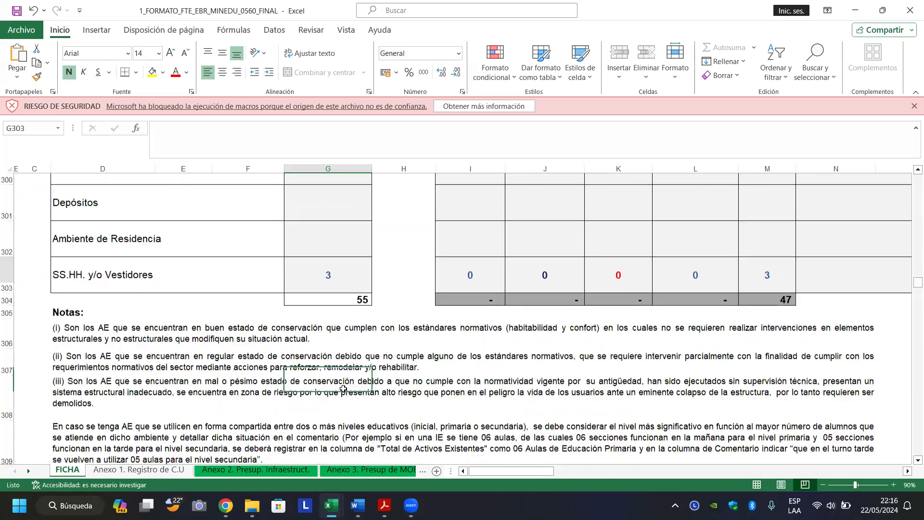
key("Page_Up")
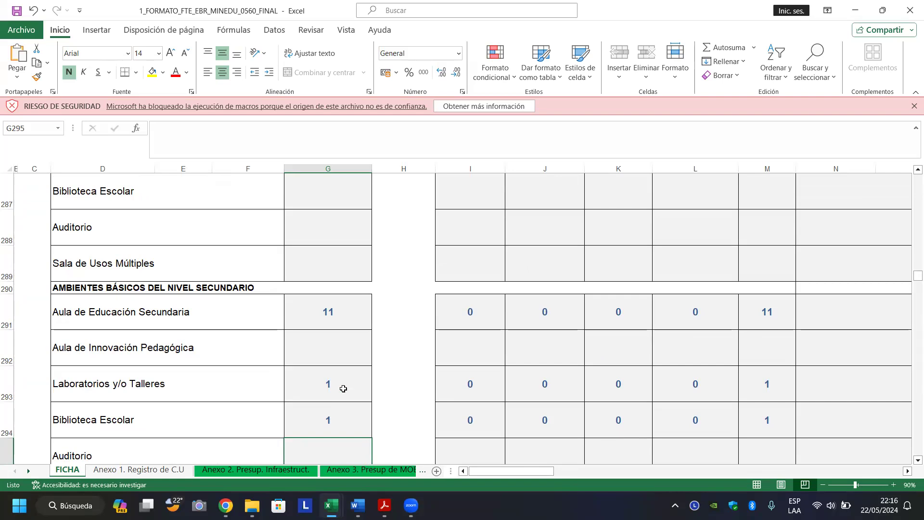
key("Page_Up")
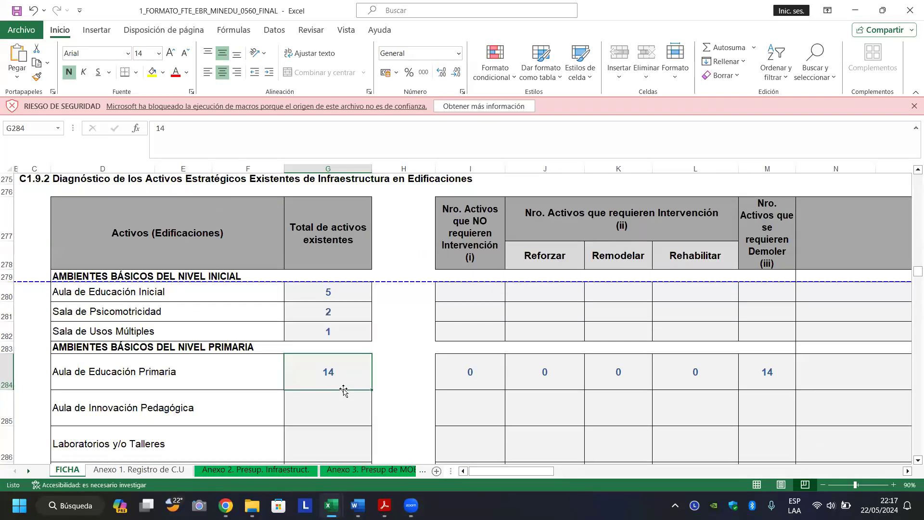
key("Page_Down")
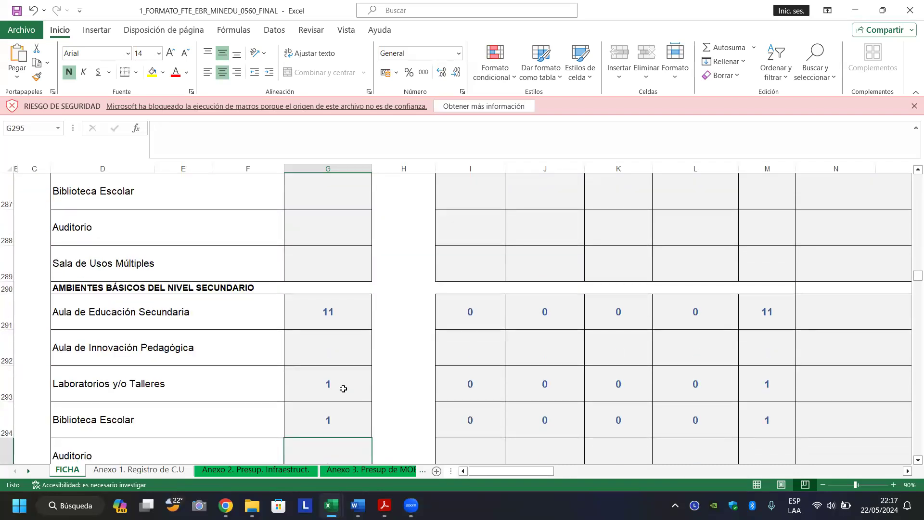
key("Page_Down")
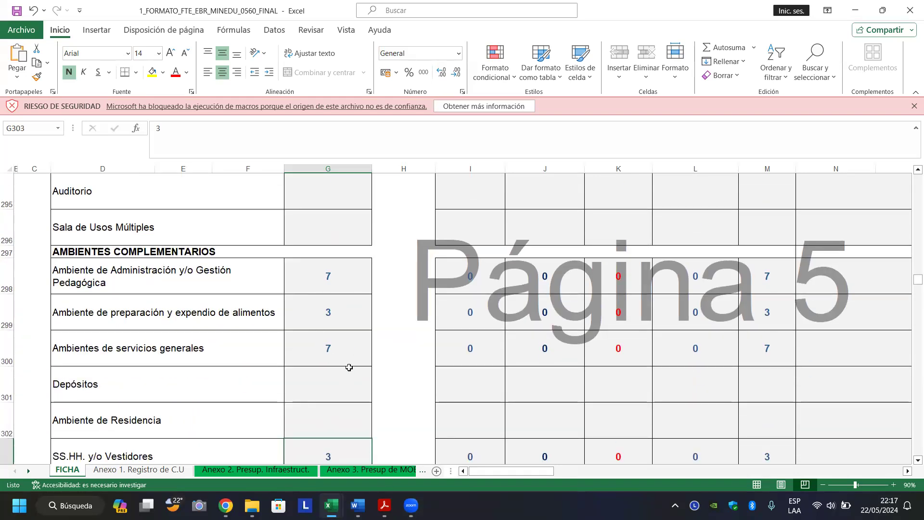
mouse_move(331, 506)
left_mouse_down()
mouse_move(322, 490)
mouse_move(308, 498)
mouse_move(331, 506)
left_mouse_up()
Return to the working form and check the Aula de Educación Primaria total of 12.
mouse_move(331, 506)
left_click(91, 421)
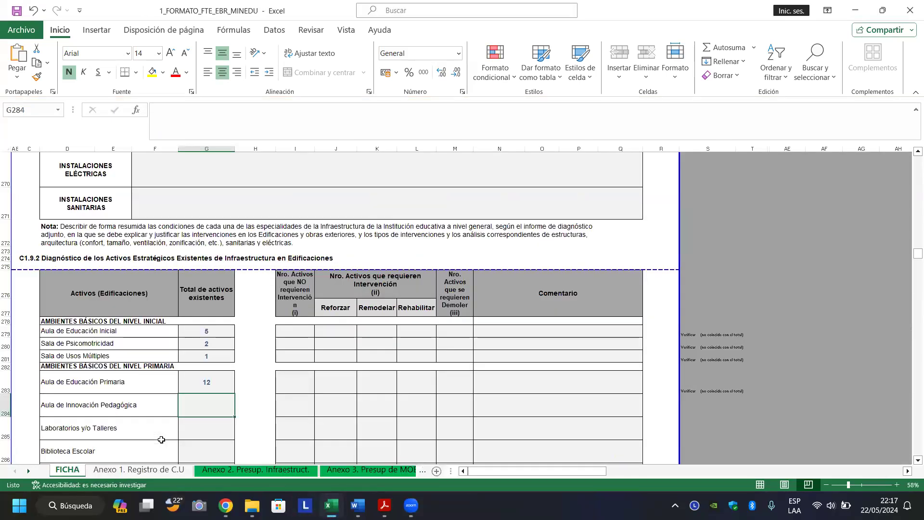
left_click(191, 382)
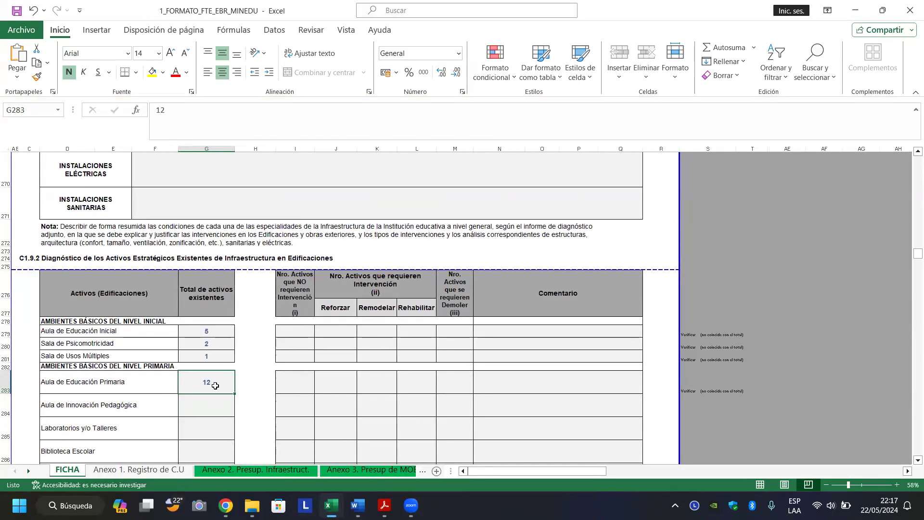
left_click(207, 400)
left_click(211, 385)
left_click(206, 403)
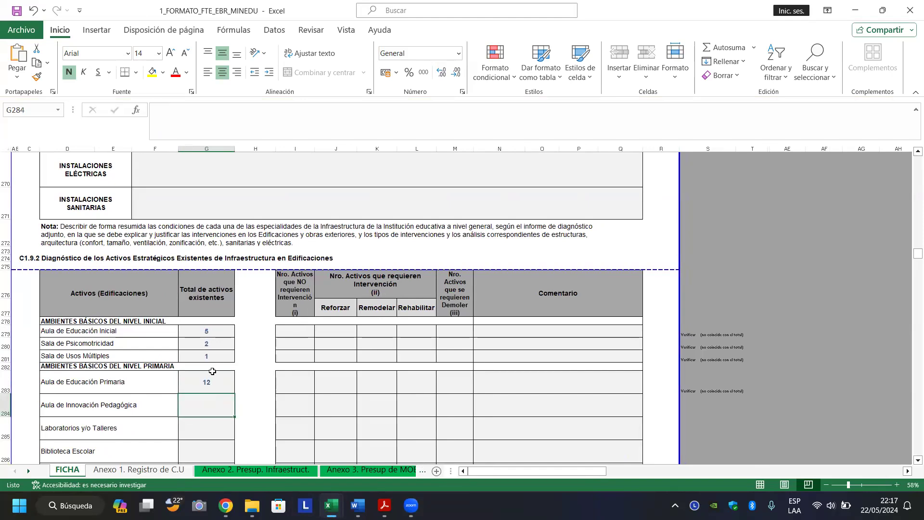
left_click(211, 387)
left_click(205, 404)
left_click(215, 380)
left_click(208, 399)
left_click(211, 388)
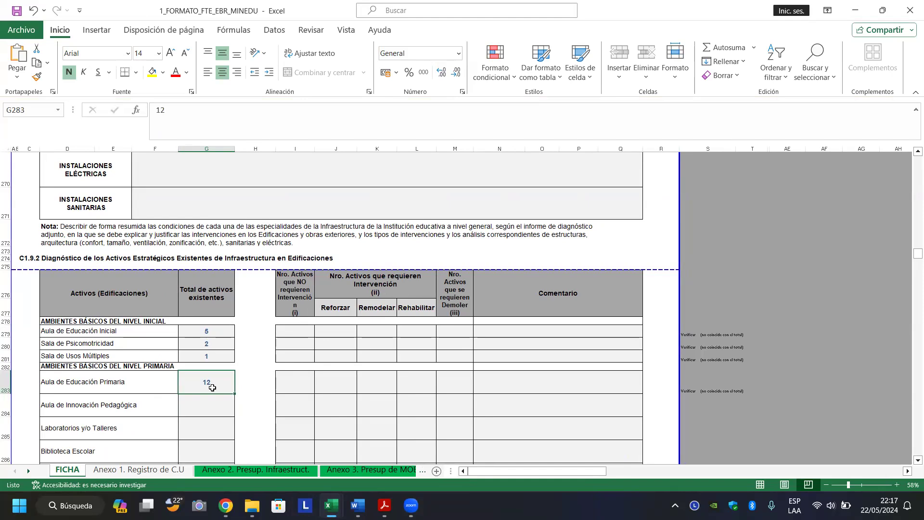
scroll(212, 387, "down", 5)
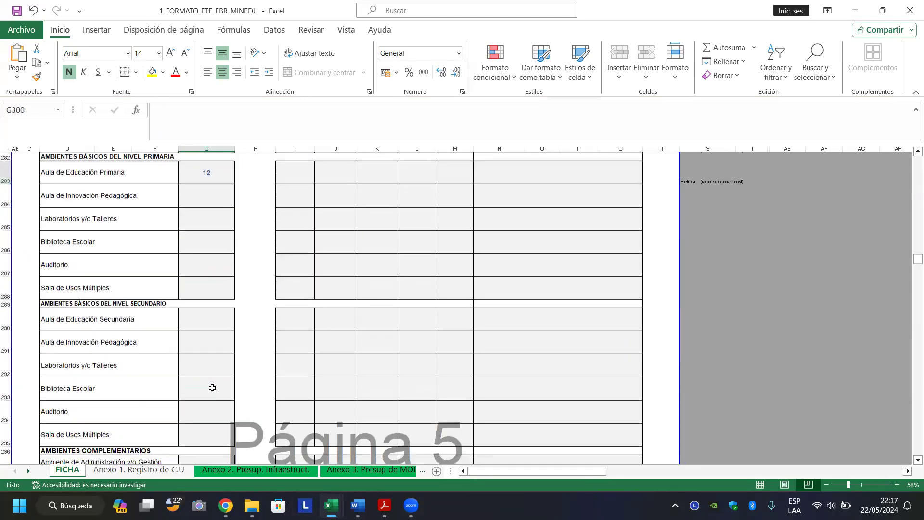
scroll(213, 388, "up", 5)
Move down past the complementary environments totals to the C1.9.3 exterior works Si/No column.
key("Down")
key("Down")
key("Down")
key("Down")
key("Down")
key("Down")
key("Down")
key("Down")
key("Down")
key("Down")
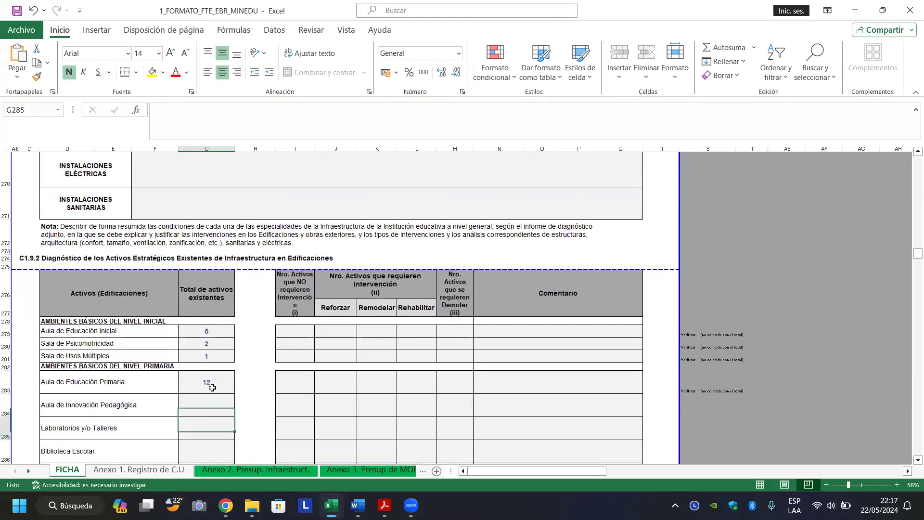
key("Down")
key("Down")
key("Down")
key("Down")
key("Down")
key("Down")
key("Down")
key("Down")
key("Down")
key("Down")
key("Down")
key("Down")
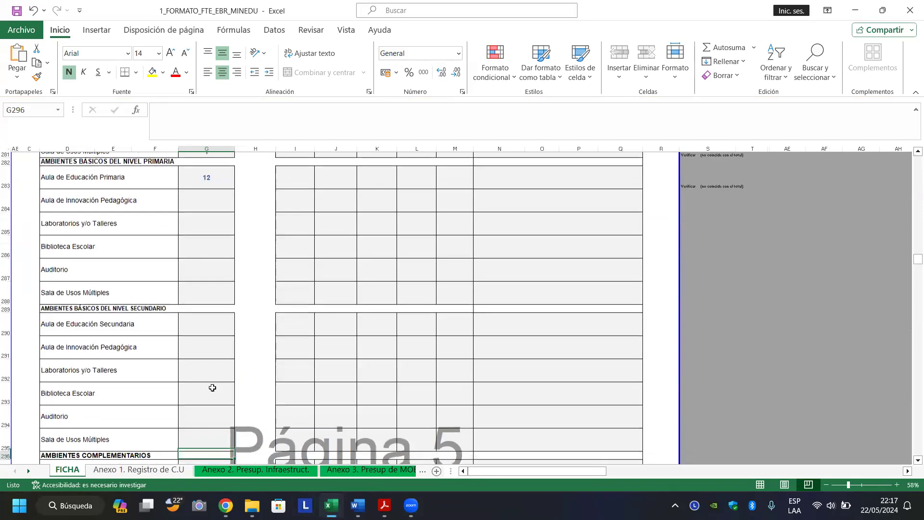
key("Up")
key("Up")
key("Up")
key("Up")
key("Up")
key("Up")
key("Up")
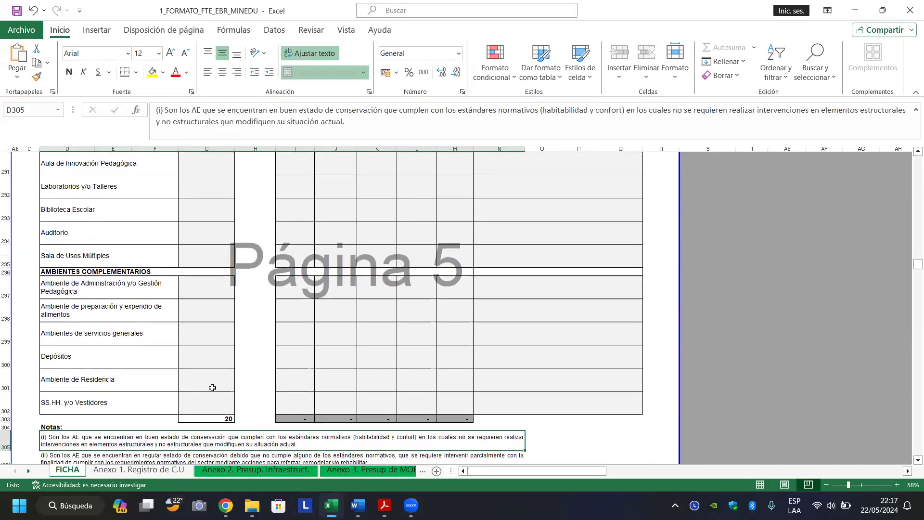
key("Down")
key("Down")
key("Up")
key("Up")
key("Up")
key("Down")
key("Down")
key("Down")
key("Down")
key("Down")
key("Down")
key("Down")
key("Down")
key("Down")
key("Down")
key("Down")
key("Down")
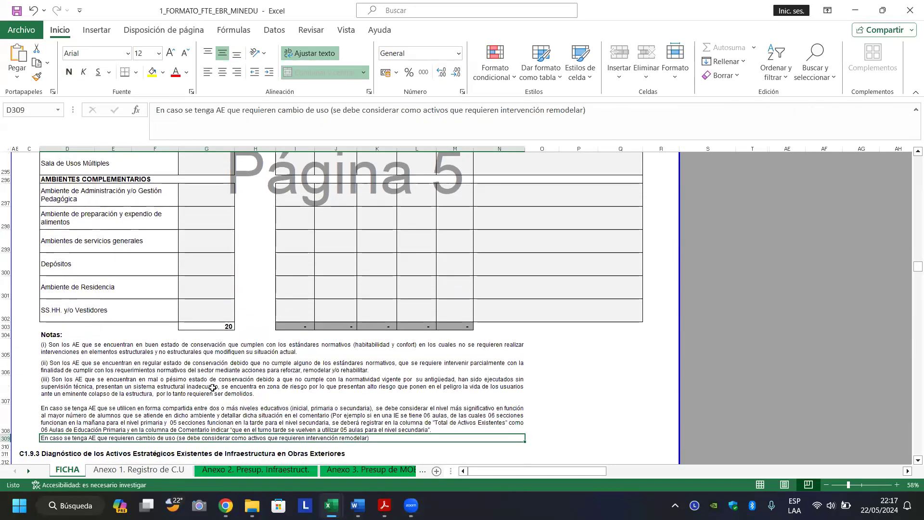
key("Down")
key("Down")
key("Down")
key("Down")
key("Down")
key("Down")
key("Down")
key("Down")
key("Down")
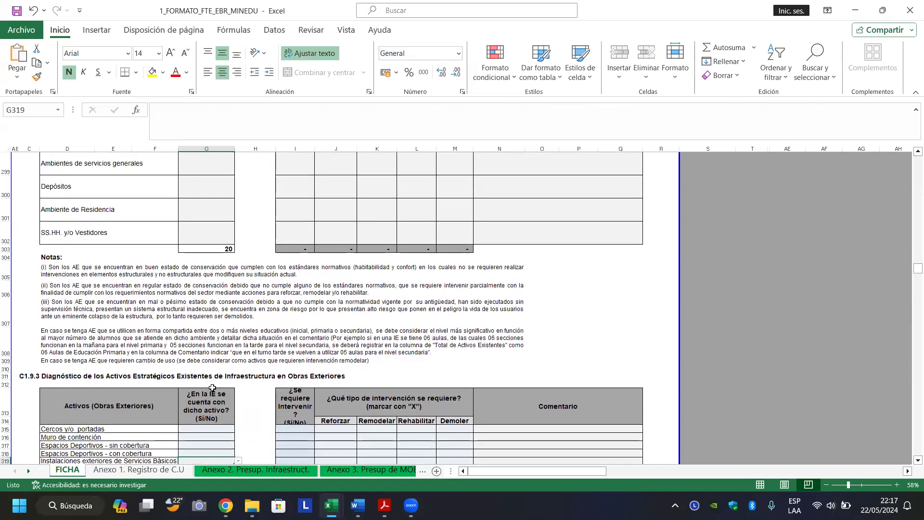
key("Down")
key("Down")
key("Down")
key("Down")
key("Down")
key("Down")
key("Down")
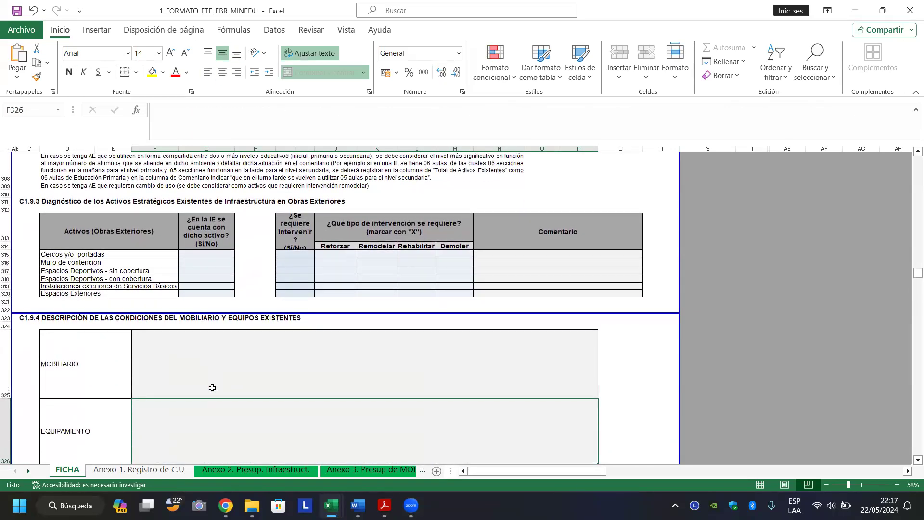
key("Up")
key("Up")
key("Up")
key("Up")
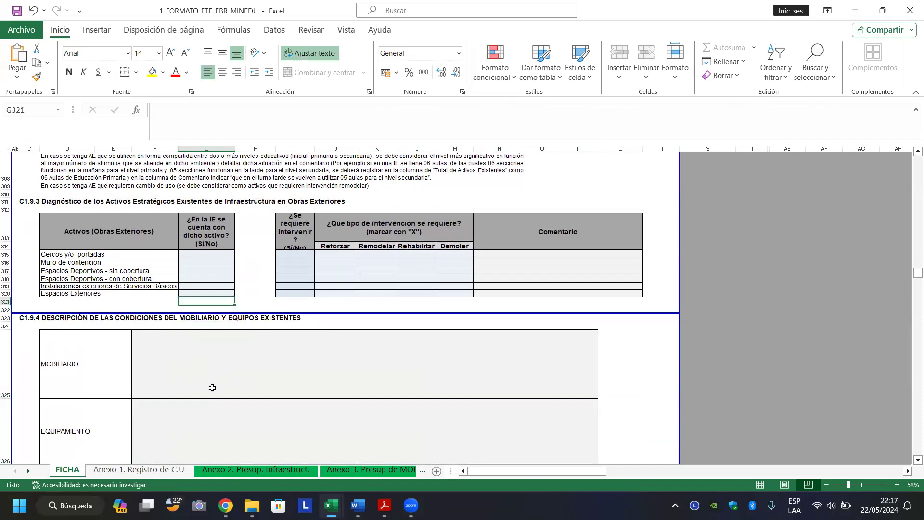
key("Up")
key("Up")
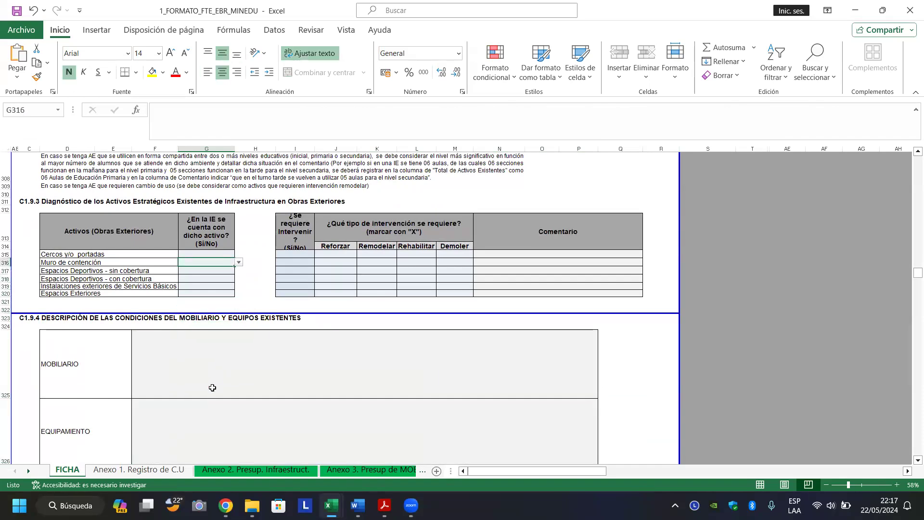
Choose SI from the dropdowns for Cercos y/o portadas and Muro de contención.
left_click(210, 248)
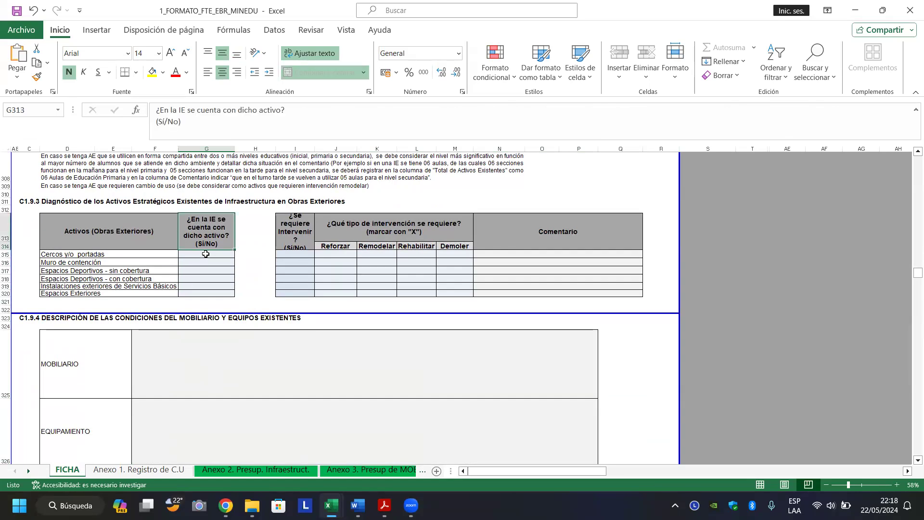
left_click(205, 254)
left_click(239, 255)
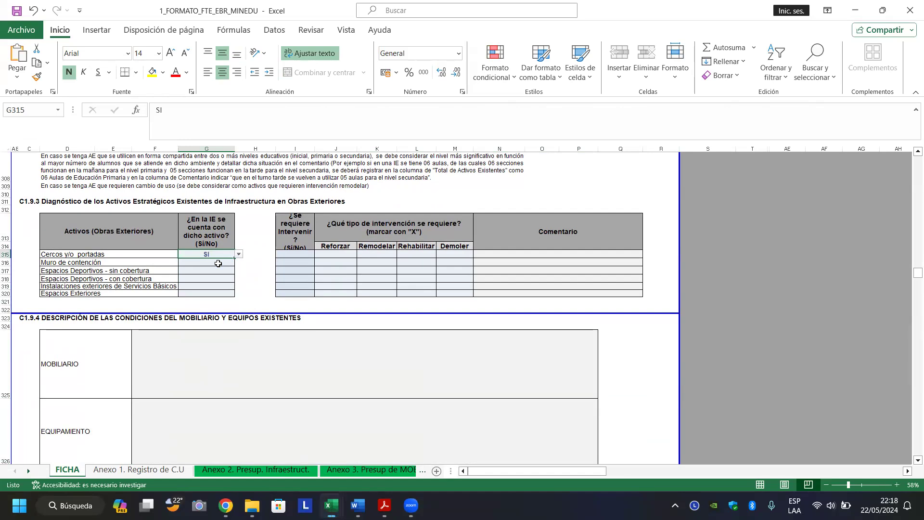
left_click(221, 264)
left_click(221, 265)
left_click(239, 262)
left_click(219, 272)
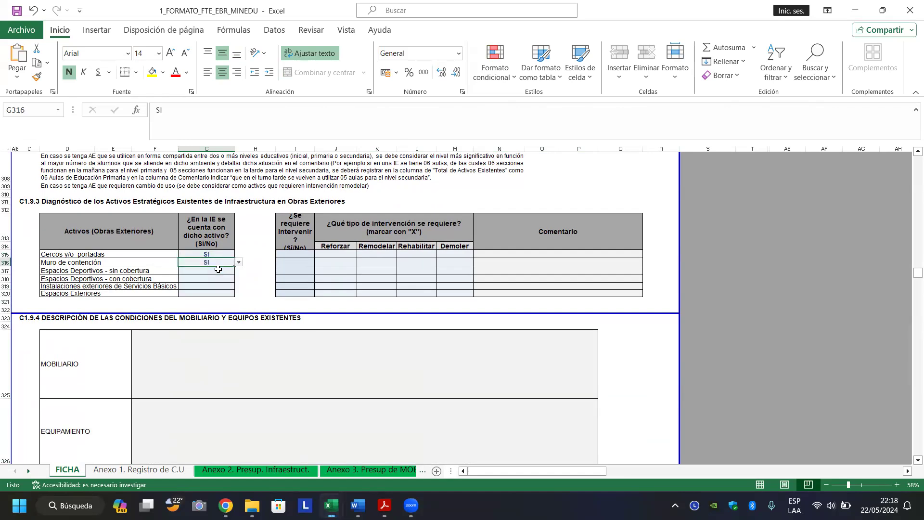
left_click(212, 270)
left_click(191, 367)
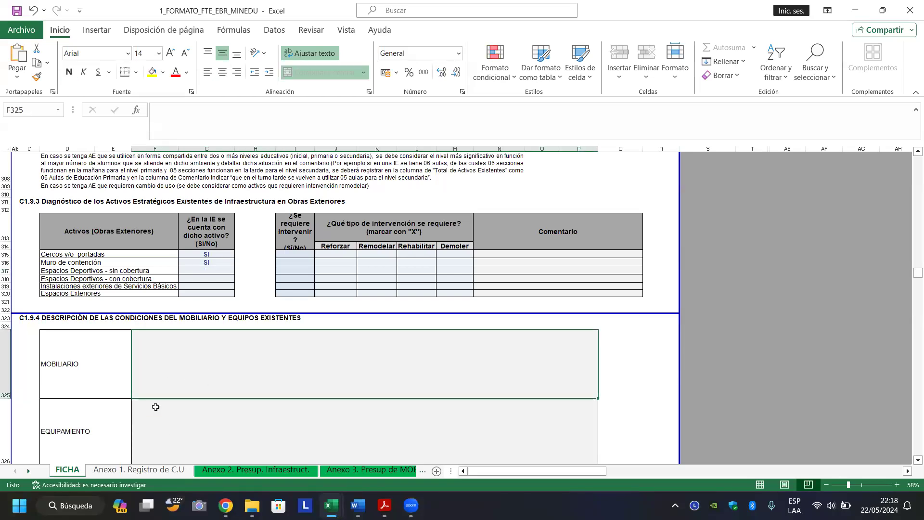
In 0560_FINAL, scroll down to the completed C1.9.3 exterior works and C1.9.4 MOBILIARIO description.
mouse_move(332, 505)
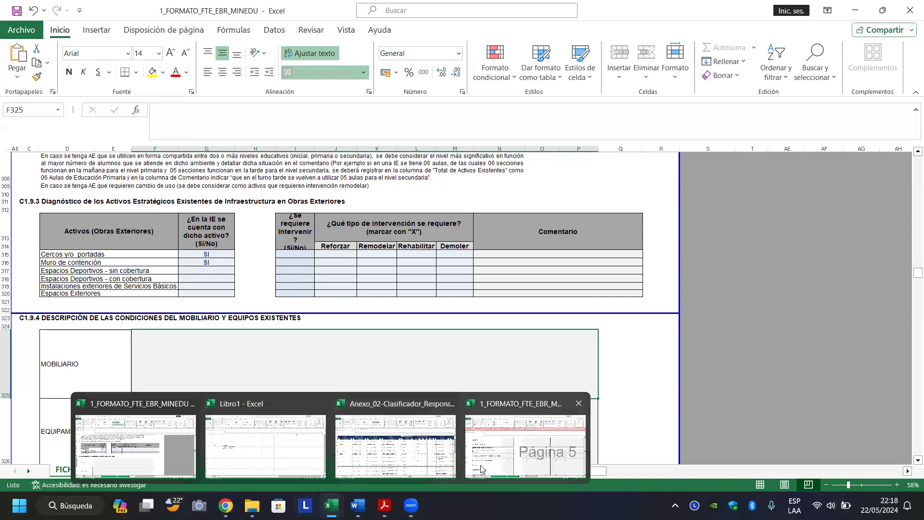
left_click(502, 457)
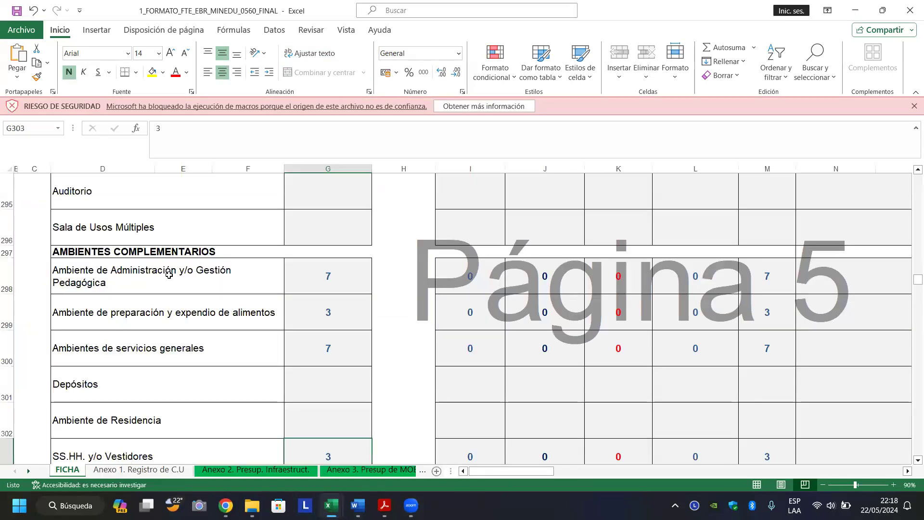
left_click(183, 297)
scroll(183, 296, "down", 2)
left_click(183, 295)
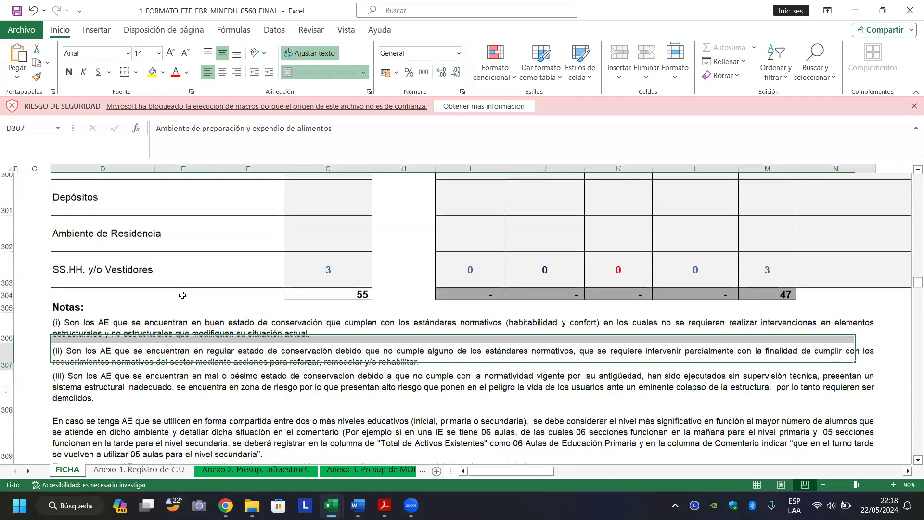
scroll(183, 295, "down", 1)
scroll(183, 295, "down", 4)
left_click(183, 270)
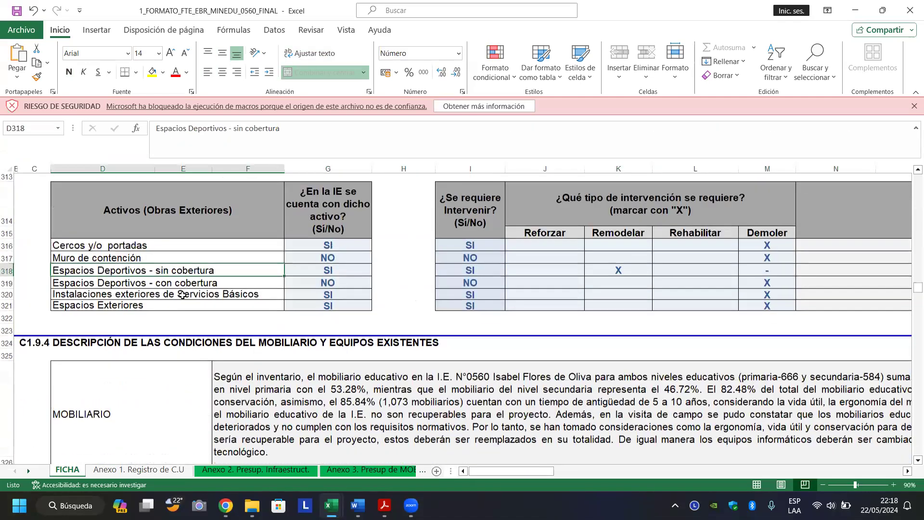
left_click(372, 390)
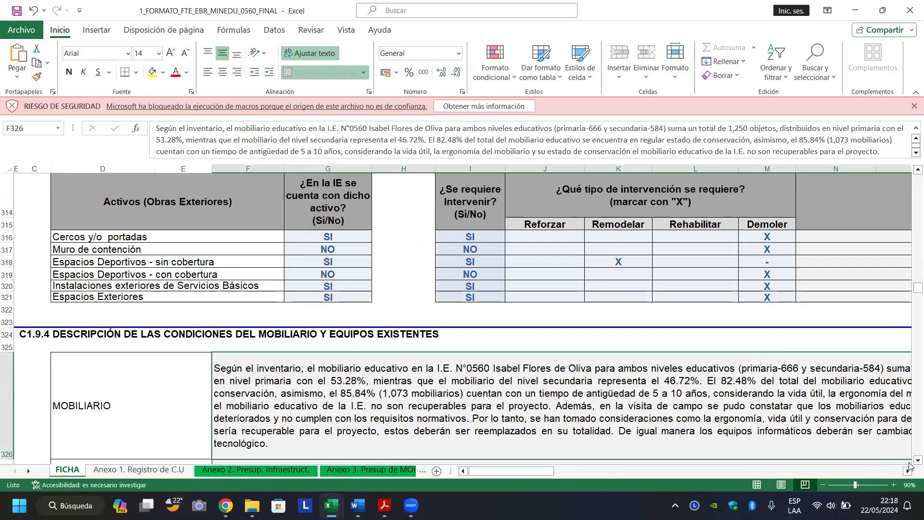
scroll(910, 466, "down", 3)
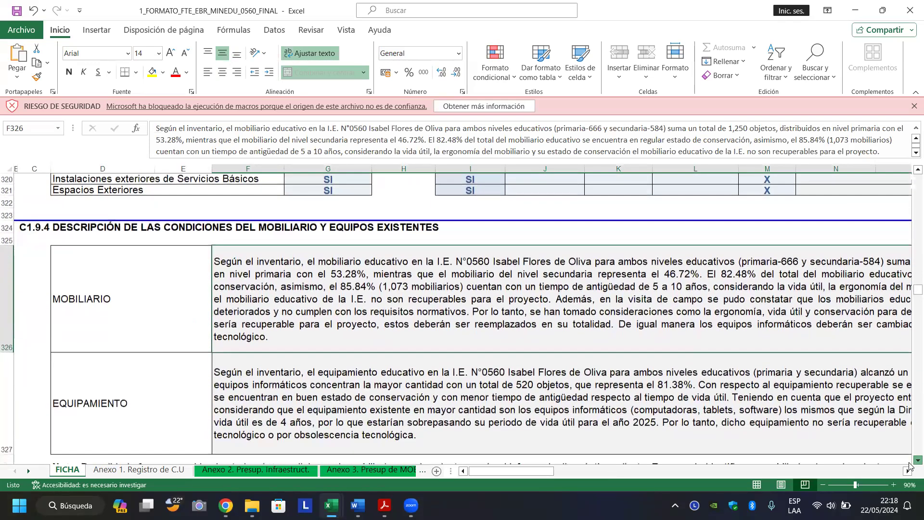
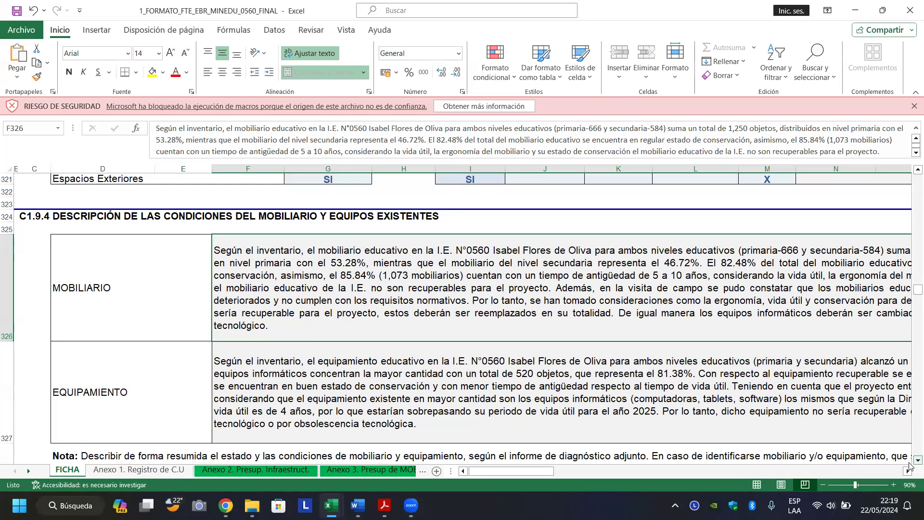
Read the EQUIPAMIENTO and MOBILIARIO condition descriptions in section C1.9.4.
left_click(751, 417)
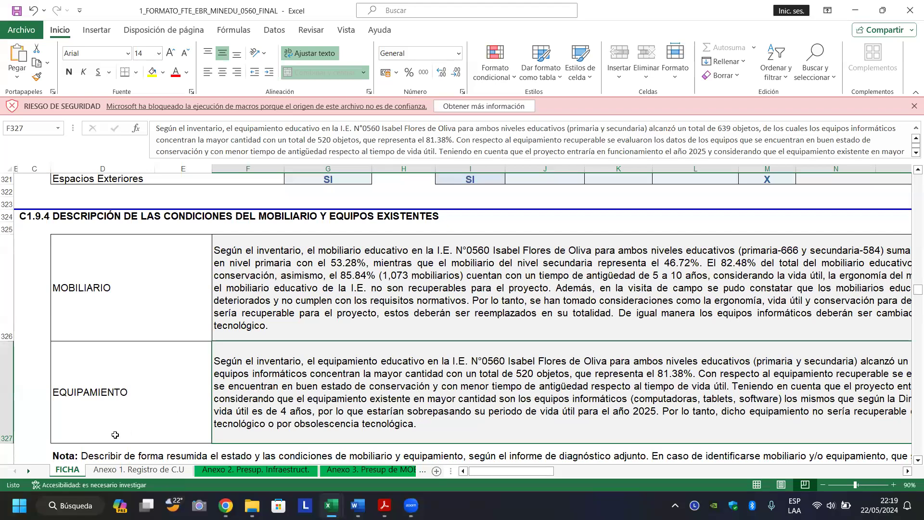
left_click(158, 411)
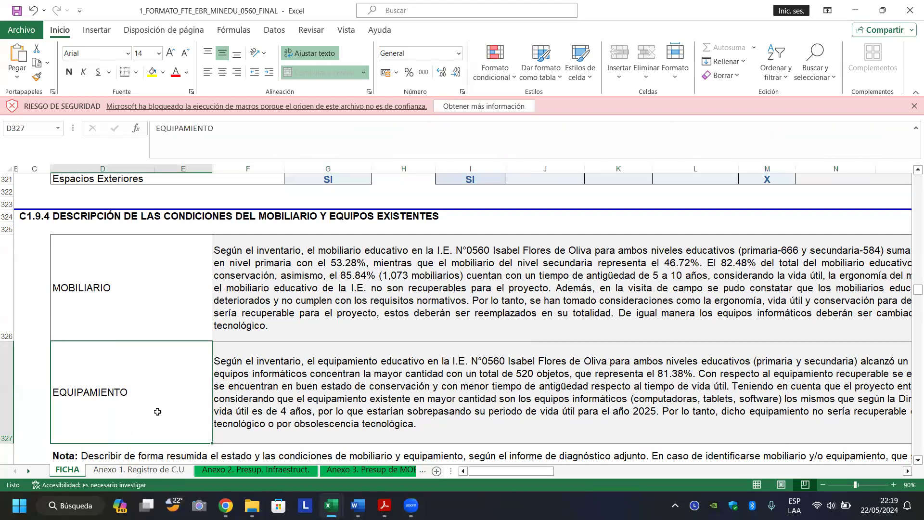
left_click(311, 379)
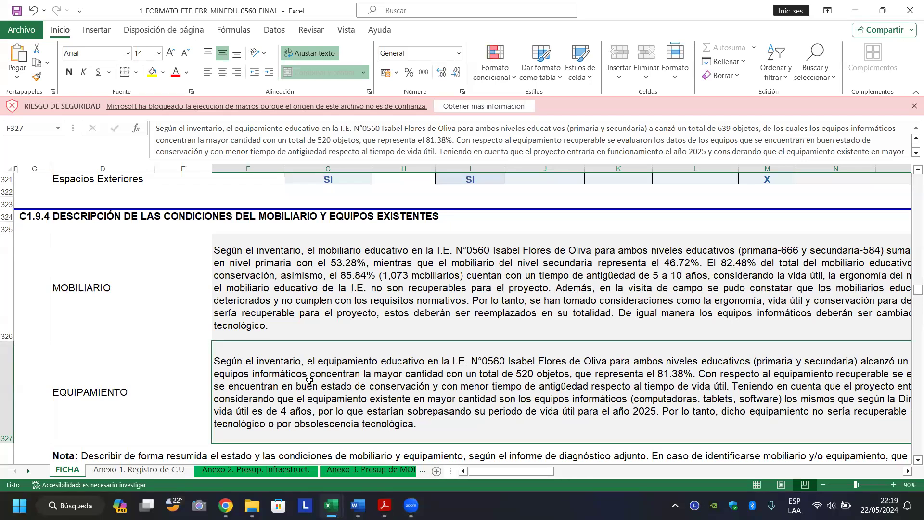
left_click(351, 318)
Move down past the Nota row toward the C1.10 hazards table.
key("Down")
key("Left")
scroll(351, 318, "right", 2)
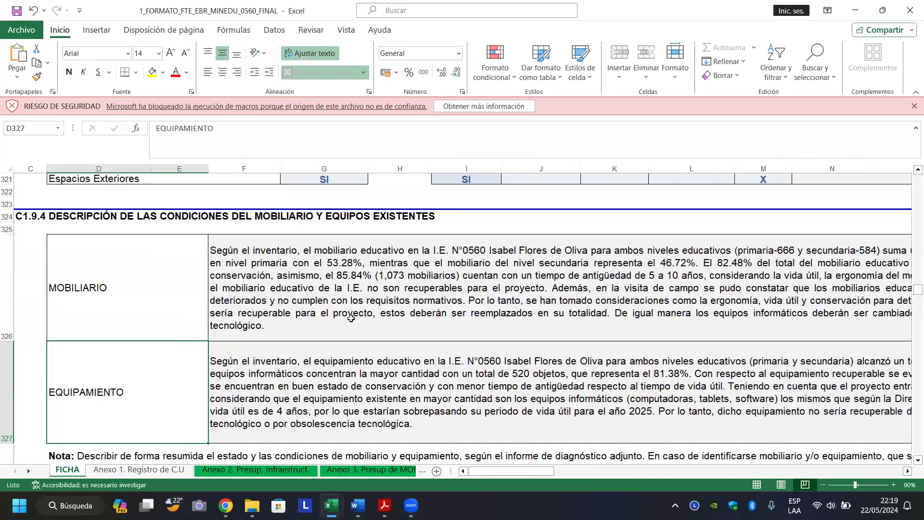
key("Down")
key("Down")
key("Down")
key("Down")
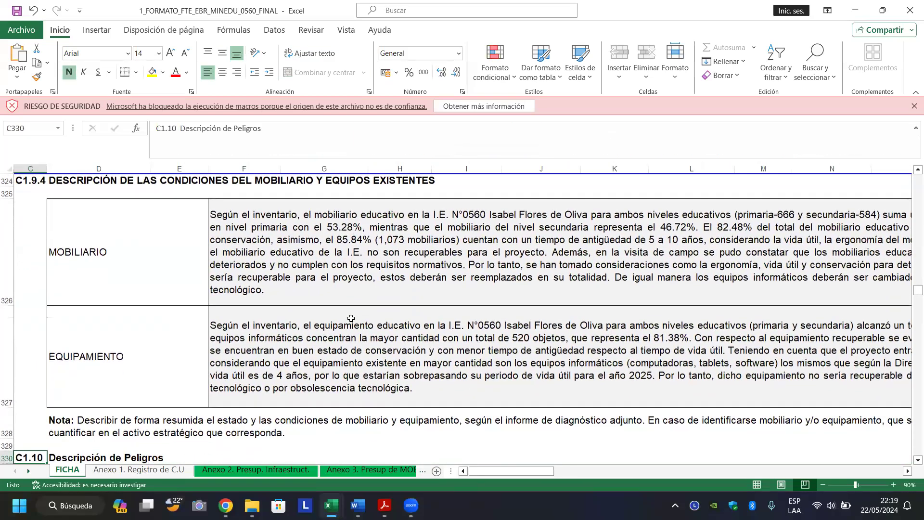
key("Down")
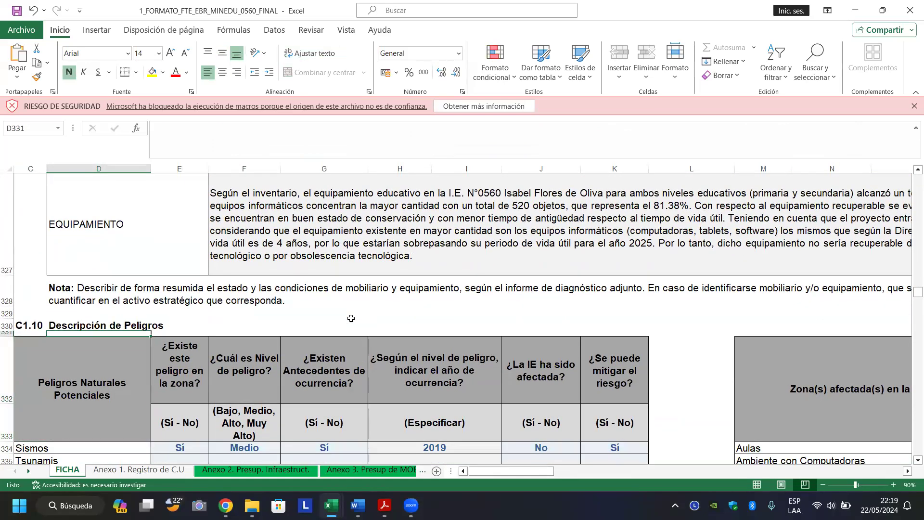
Step through the hazards table header and the Sismos and Tsunamis rows.
key("Down")
key("Up")
key("Up")
key("Up")
key("Up")
key("Up")
key("Up")
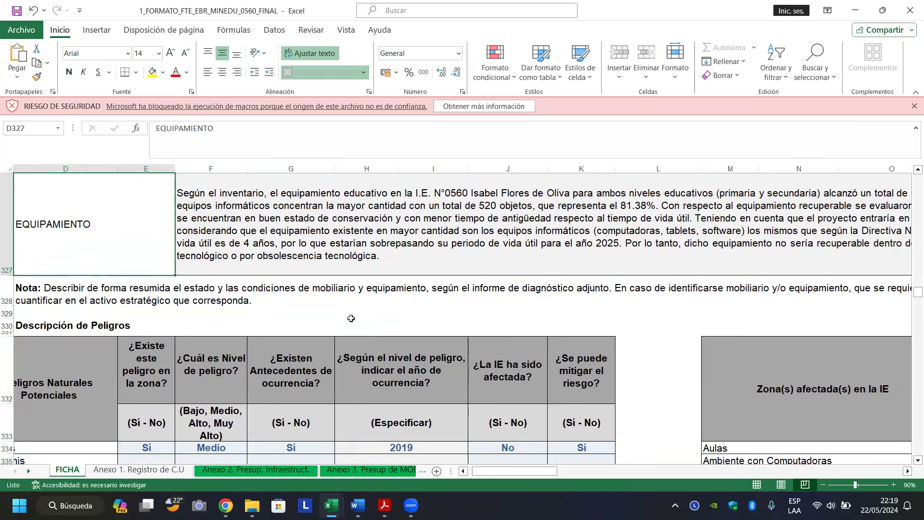
key("Down")
key("Down")
key("Down")
key("Down")
key("Down")
key("Down")
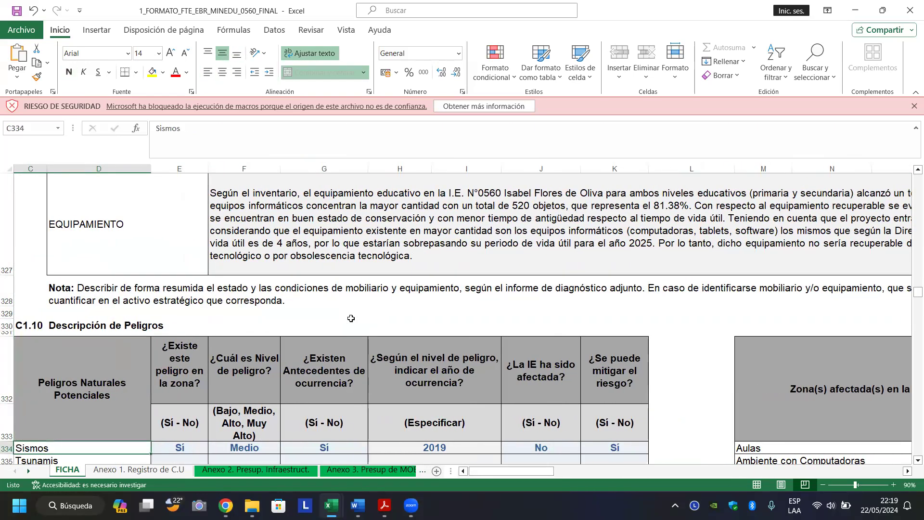
key("Left")
scroll(351, 318, "down", 2)
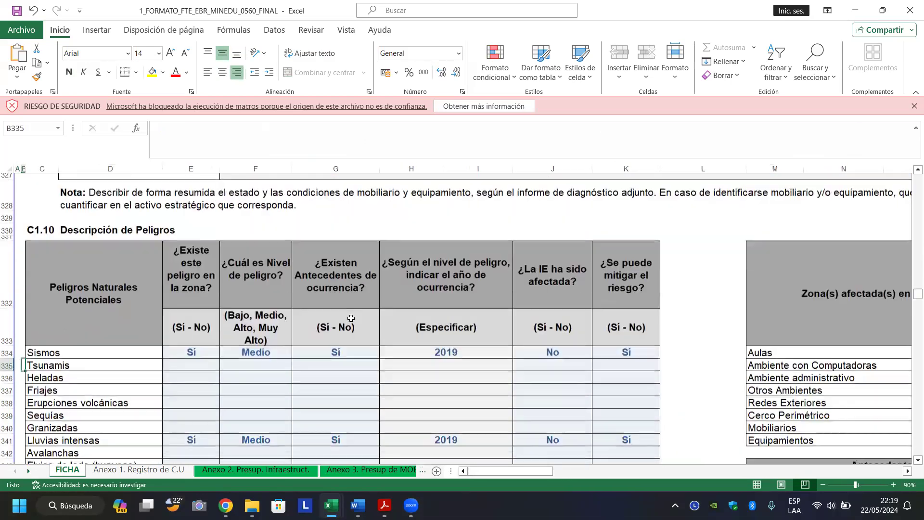
key("Right")
key("Up")
key("Down")
Check the hazard-in-zone and level headers and the Sismos history answer Sí.
key("Down")
key("Down")
key("Up")
key("Up")
key("Up")
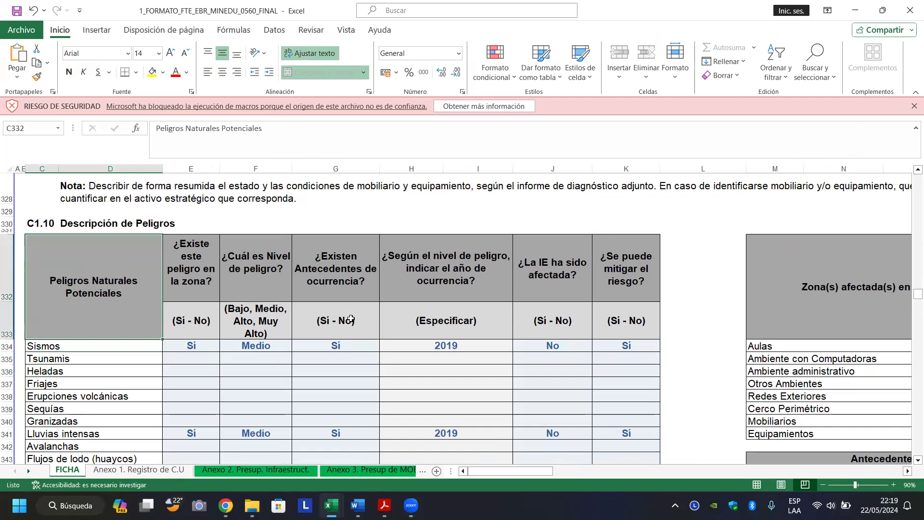
key("Right")
key("Down")
key("Up")
key("Right")
key("Down")
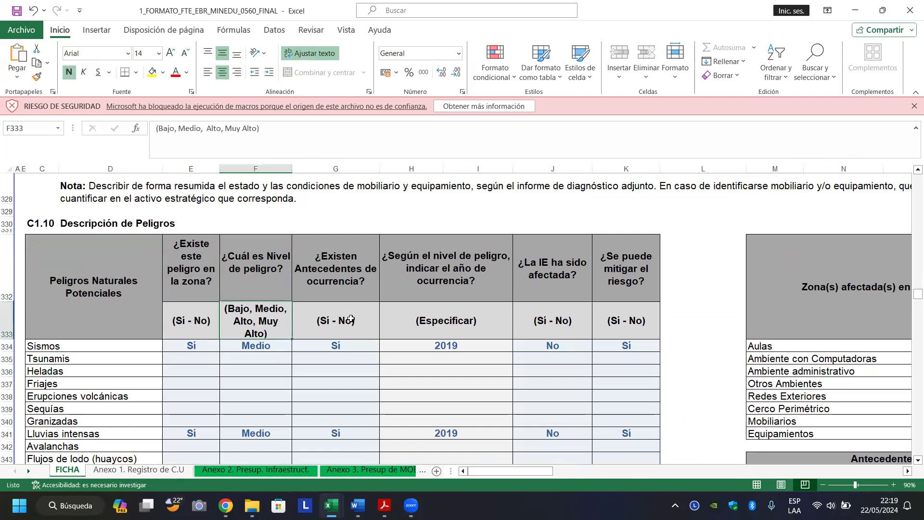
key("Up")
key("Down")
key("Right")
key("Down")
key("Left")
key("Left")
key("Left")
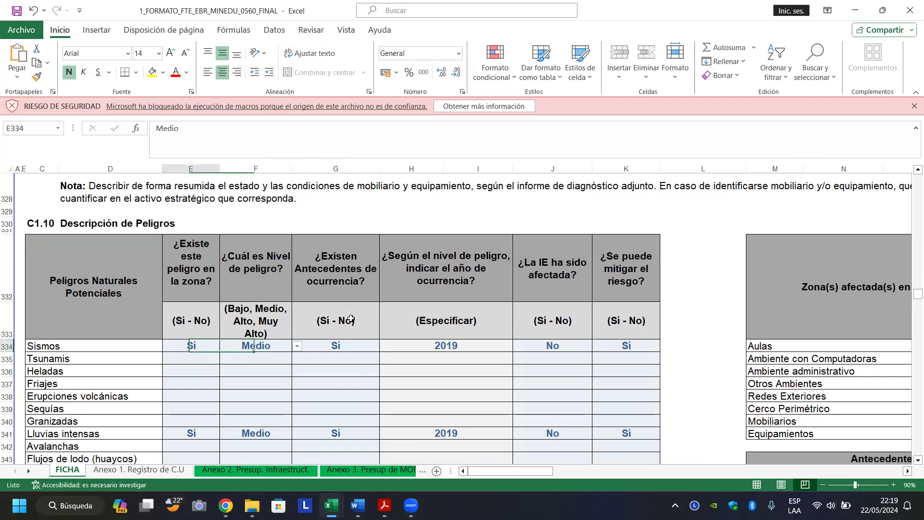
key("Down")
key("Down")
key("Down")
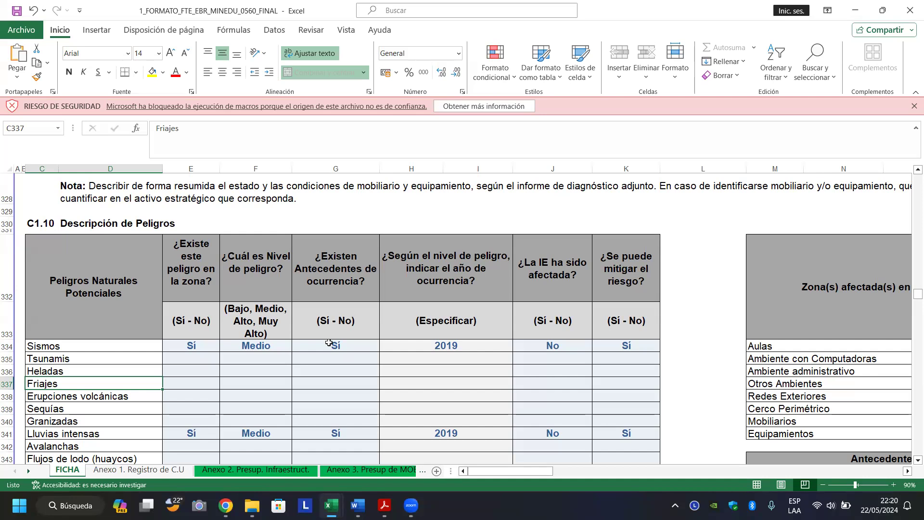
Go from Sequías down to the Radiación Solar and Contaminacion Ambiental rows.
left_click(107, 406)
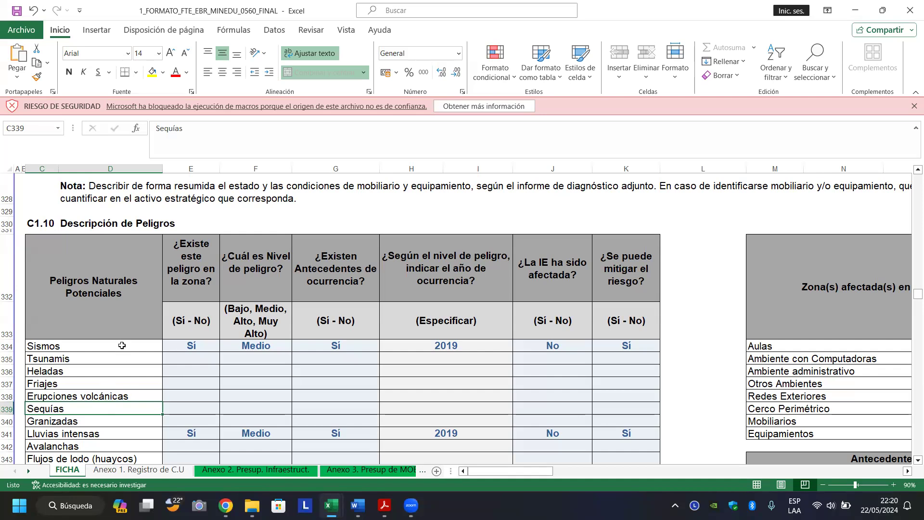
key("Down")
key("Down")
key("Down")
key("Down")
key("Down")
key("Down")
key("Down")
key("Down")
key("Down")
key("Down")
key("Down")
key("Down")
key("Down")
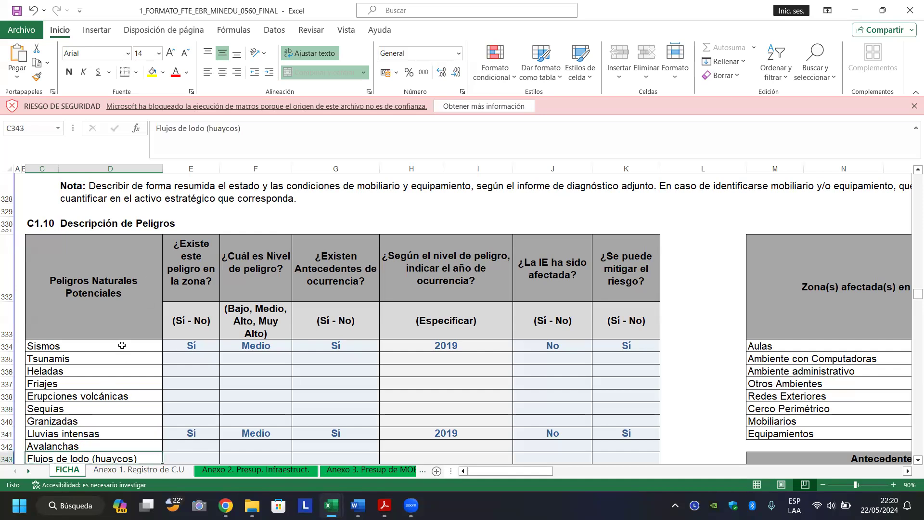
key("Down")
key("Down")
key("Down")
key("Down")
key("Down")
key("Down")
key("Down")
key("Down")
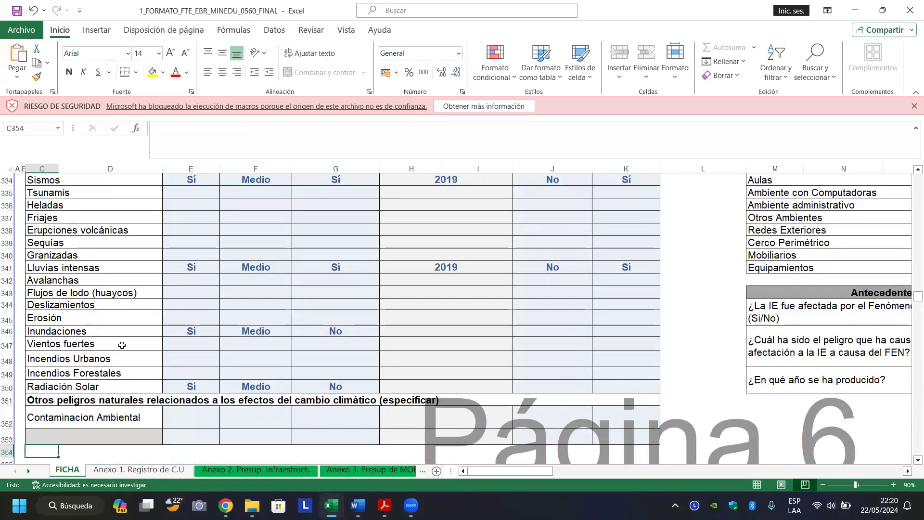
Inspect the formulas in C364 and C372 behind the central problem and objective descriptions.
key("Down")
key("Down")
key("Down")
key("Down")
key("Down")
key("Down")
key("Down")
key("Down")
key("Down")
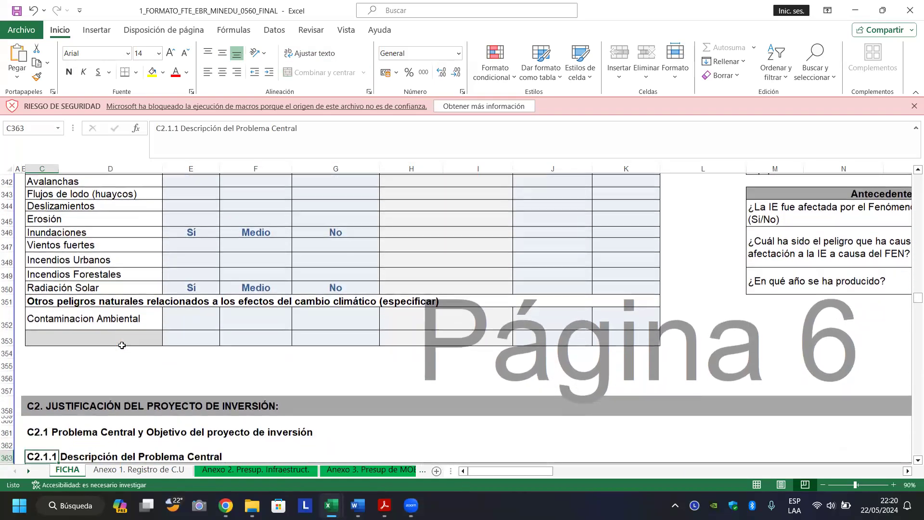
key("Down")
key("Down")
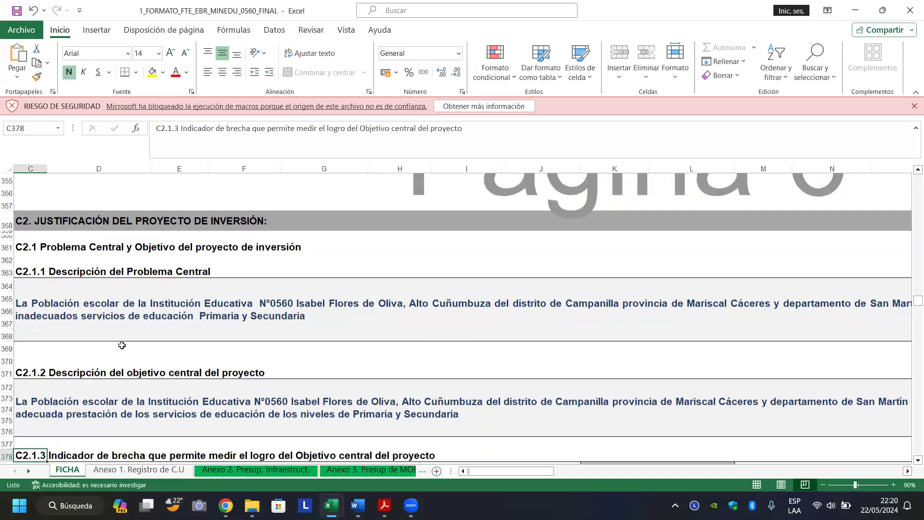
left_click(266, 252)
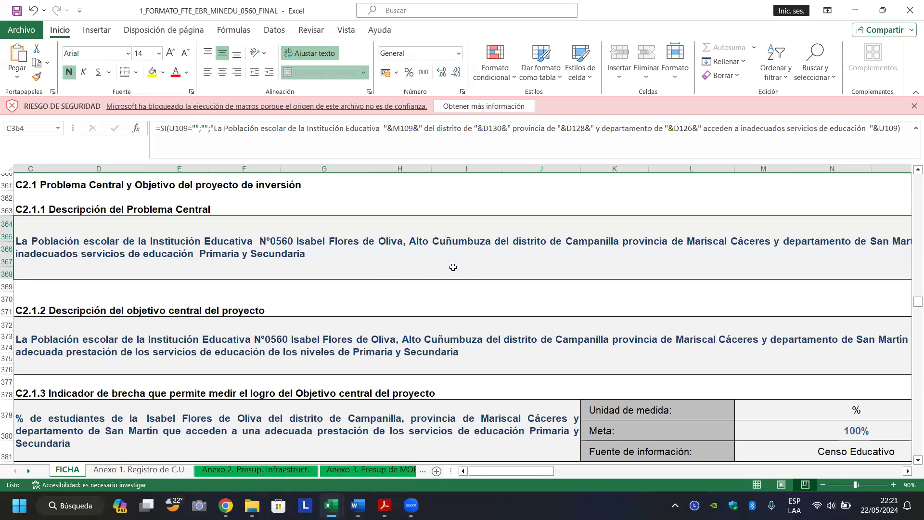
left_click(345, 334)
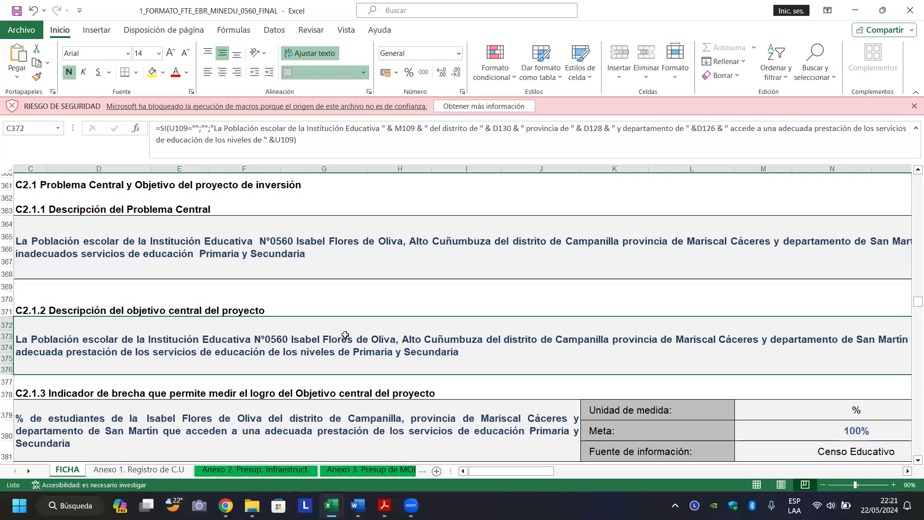
Leave the objective text and move down past the gap indicator toward section C3.
key("Left")
key("Up")
key("Up")
key("Up")
key("Up")
key("Up")
key("Right")
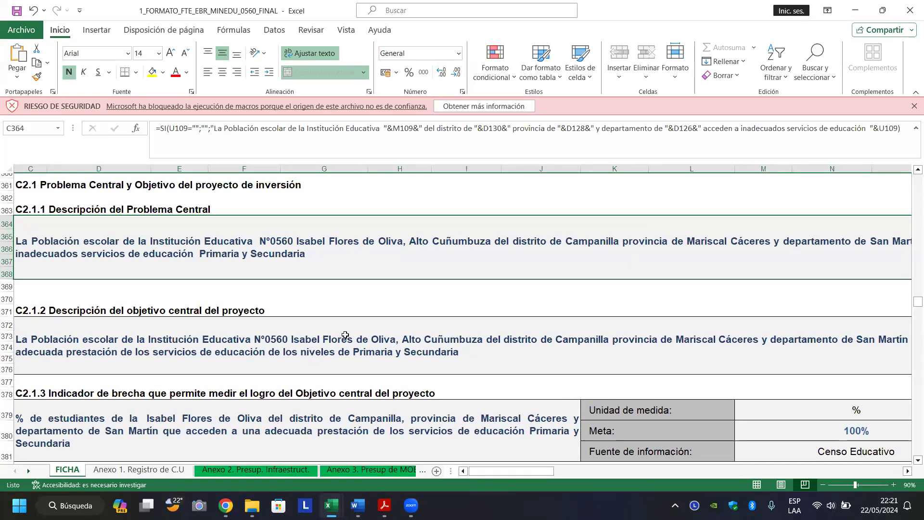
key("Down")
key("Down")
key("Down")
key("Down")
key("Down")
key("Down")
key("Down")
key("Down")
key("Down")
key("Down")
key("Down")
key("Down")
key("Down")
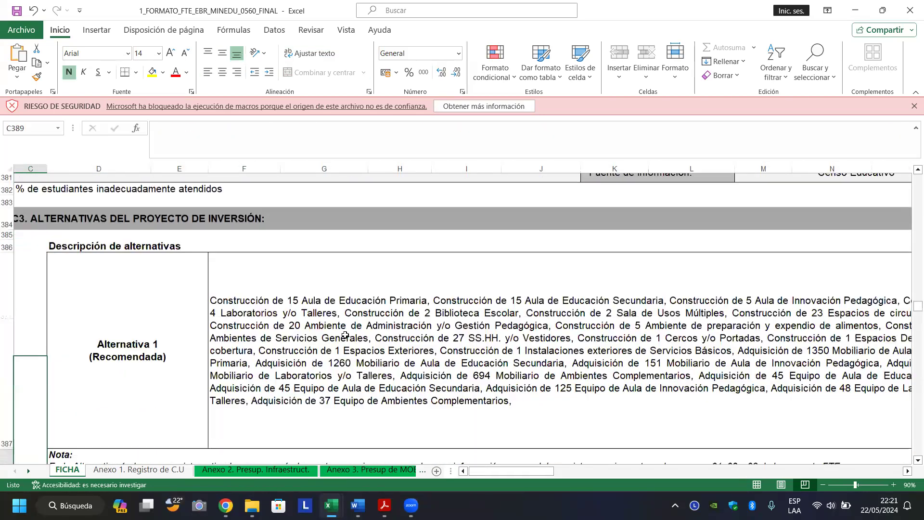
Move from the Alternativa 1 description to the investment horizon table.
key("Right")
key("Down")
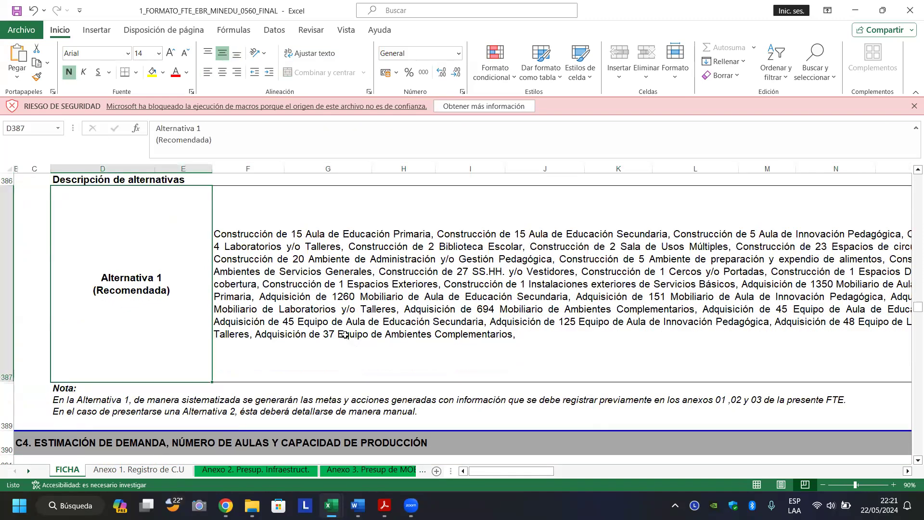
key("Right")
key("Left")
key("Right")
key("Right")
key("Down")
key("Down")
key("Down")
key("Down")
key("Down")
key("Up")
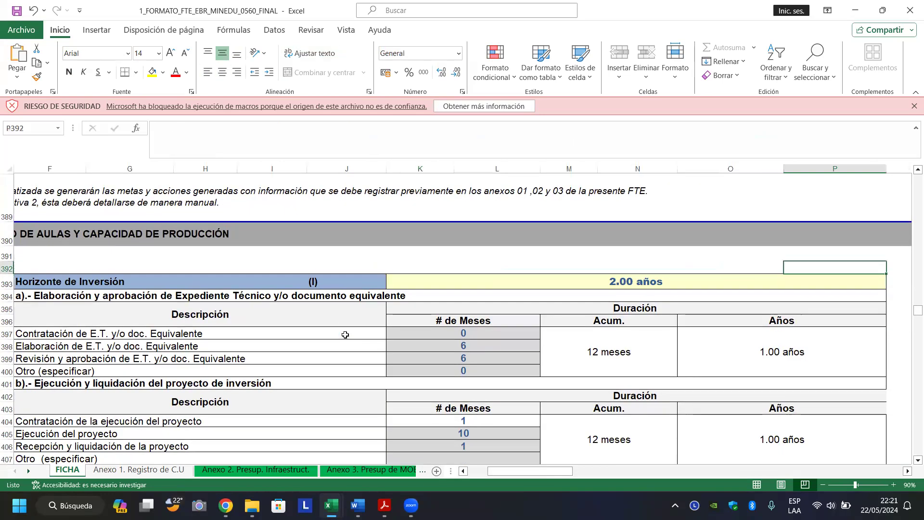
key("Left")
key("Left")
key("Left")
key("Left")
key("Left")
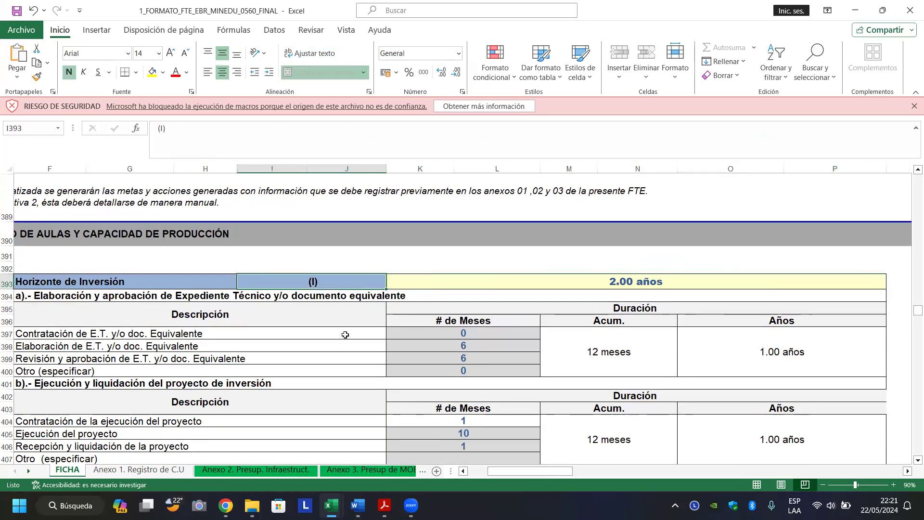
key("Down")
key("Left")
Check the execution and technical file phase rows, including 6 months for the technical file.
key("Down")
key("Right")
key("Up")
key("Up")
key("Up")
key("Up")
key("Up")
key("Up")
key("Up")
key("Up")
key("Up")
key("Up")
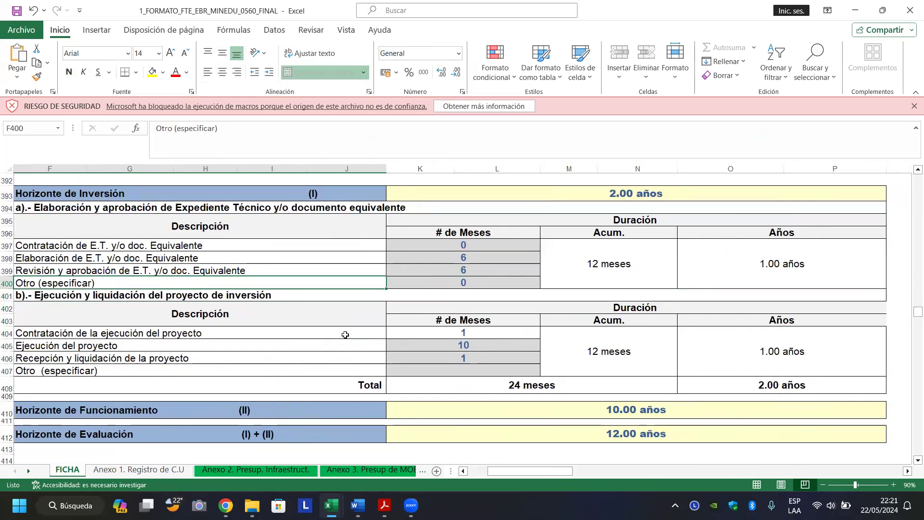
key("Up")
key("Up")
key("Up")
key("Down")
key("Down")
key("Down")
key("Down")
key("Down")
key("Down")
key("Down")
key("Down")
key("Down")
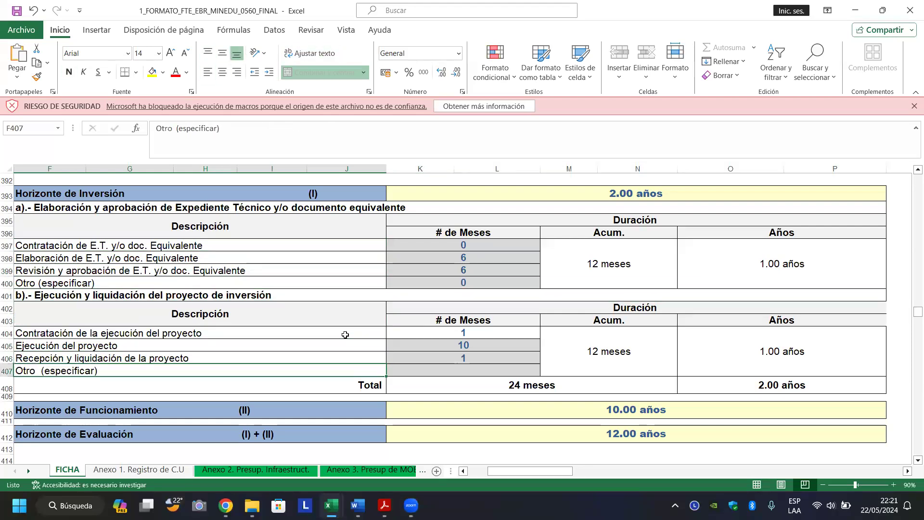
key("Left")
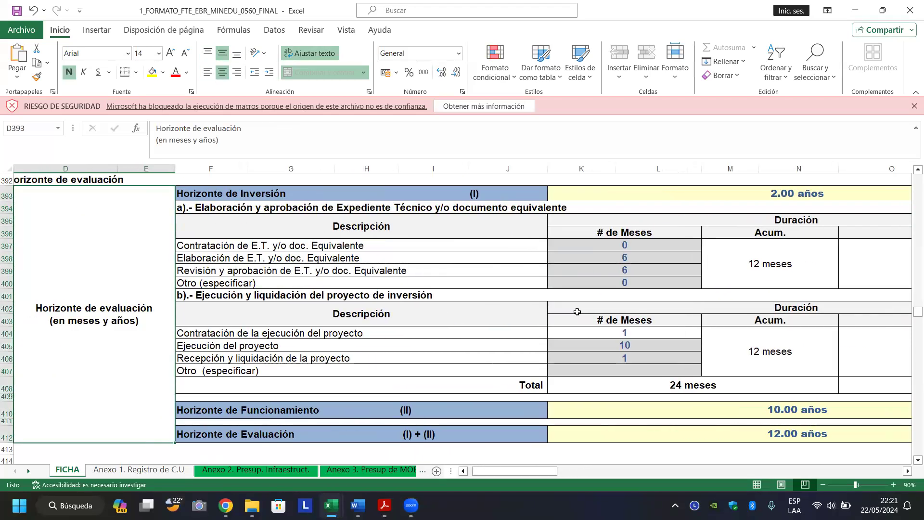
left_click(620, 280)
left_click(623, 269)
left_click(636, 260)
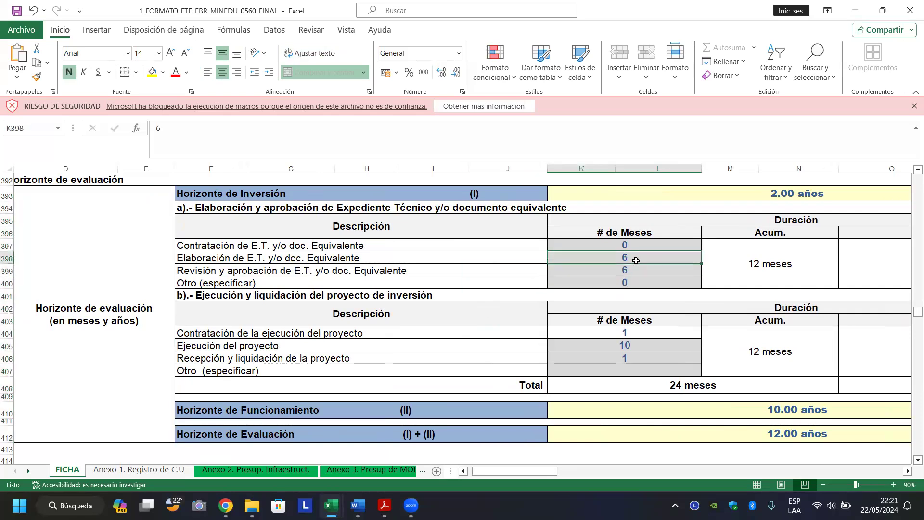
key("Down")
key("Down")
key("Down")
key("Down")
key("Down")
key("Down")
key("Down")
key("Down")
key("Down")
key("Down")
key("Down")
key("Down")
key("Down")
key("Down")
key("Down")
key("Down")
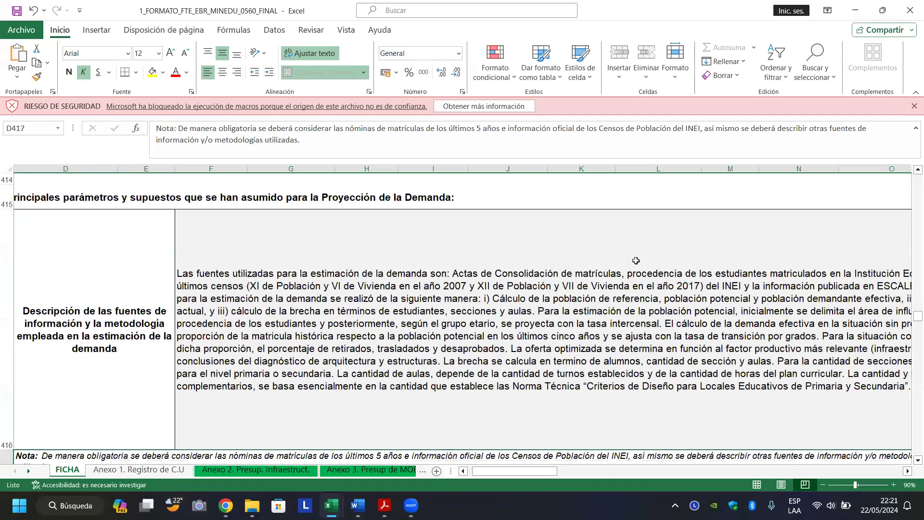
Inspect primary balance values: 3er Grado demand 60 and 64, supply 0, 2do Grado demand 61.
key("Down")
key("Down")
key("Down")
key("Down")
key("Down")
key("Down")
key("Down")
key("Down")
key("Down")
key("Down")
key("Down")
key("Down")
key("Down")
key("Down")
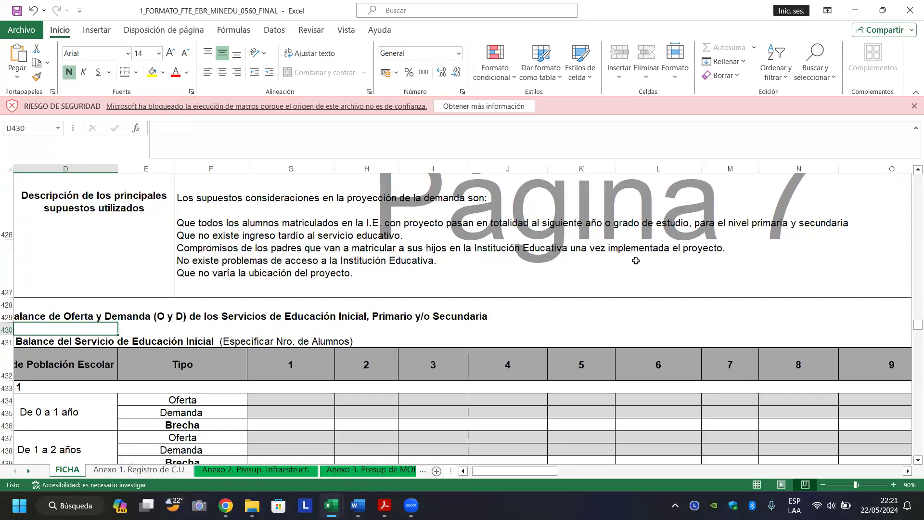
key("Down")
key("Down")
key("Down")
key("Down")
key("Down")
key("Down")
key("Down")
key("Down")
key("Down")
key("Down")
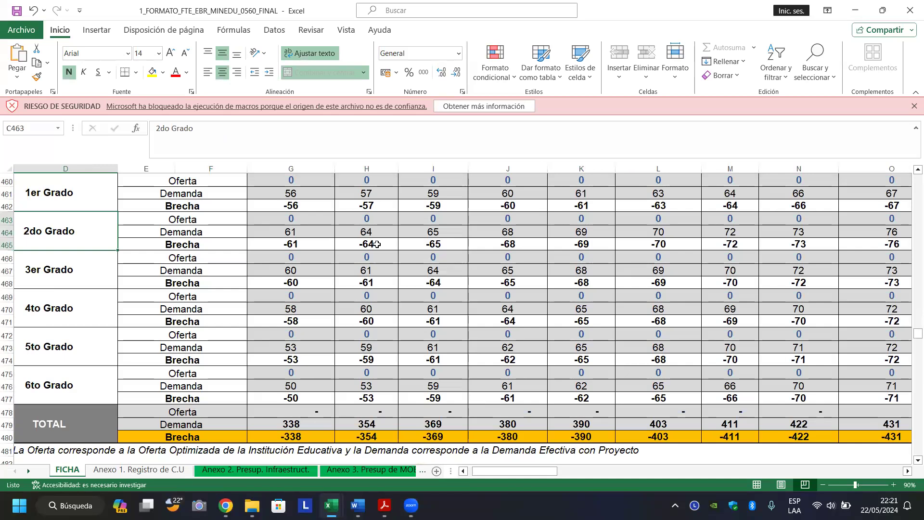
left_click(284, 268)
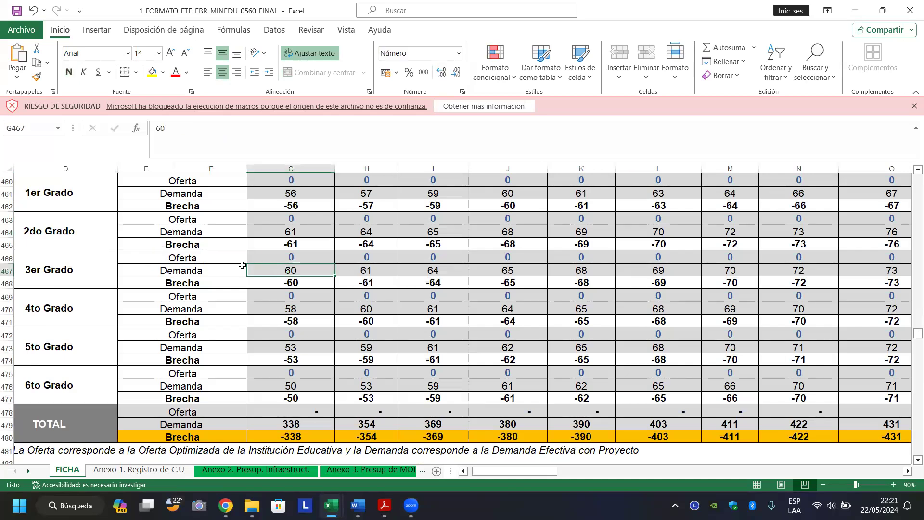
left_click(213, 271)
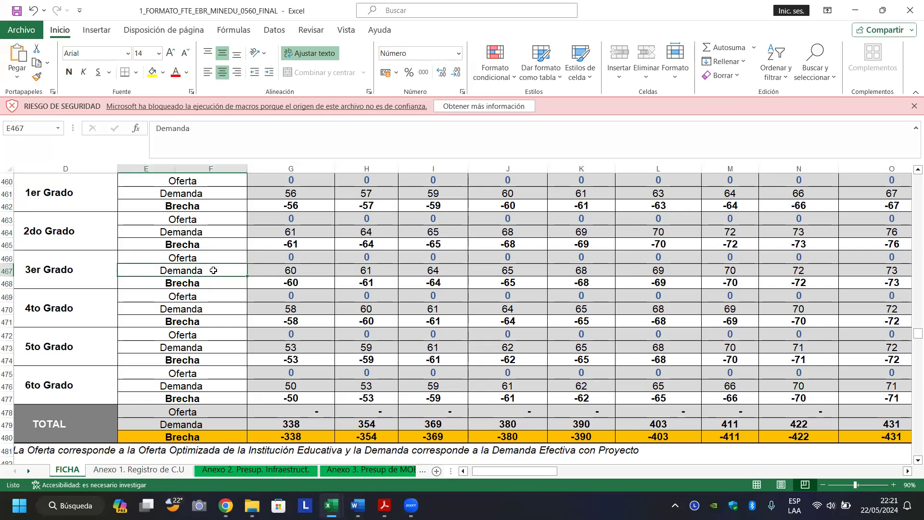
left_click(283, 271)
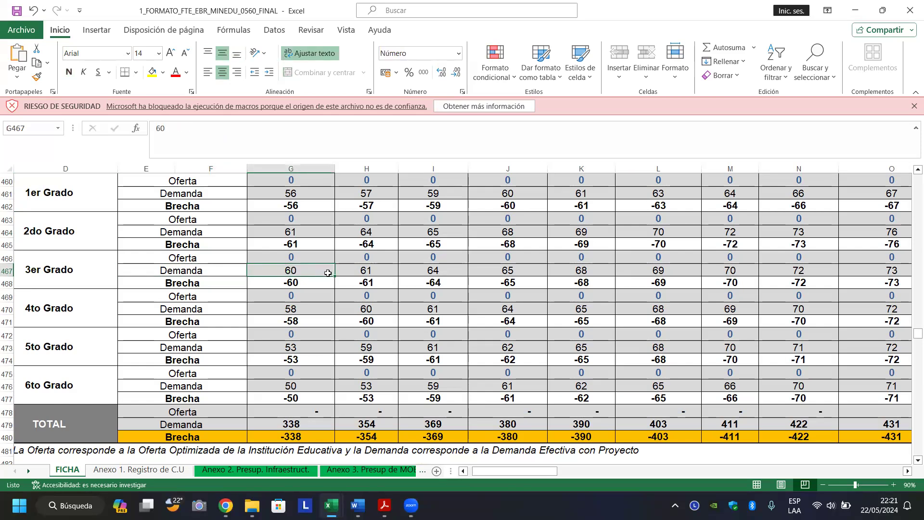
left_click(365, 273)
left_click(418, 270)
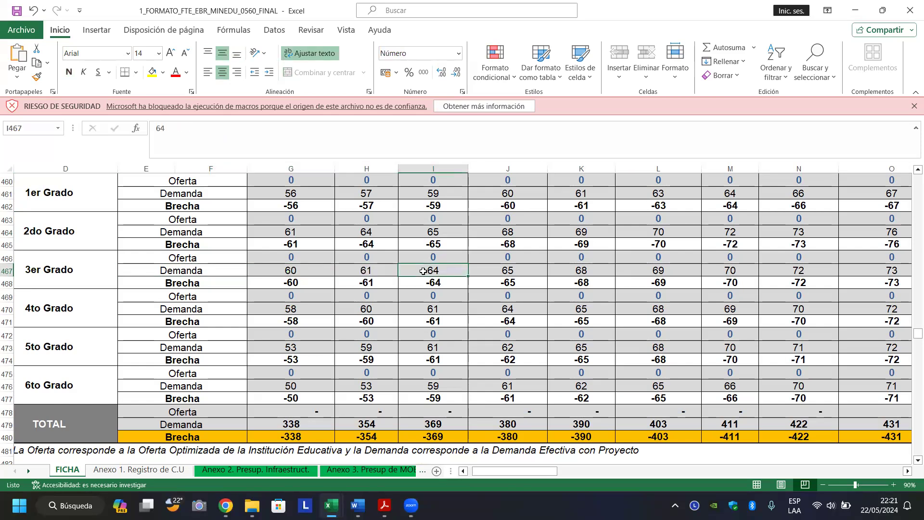
left_click(350, 256)
left_click_drag(300, 256, 291, 231)
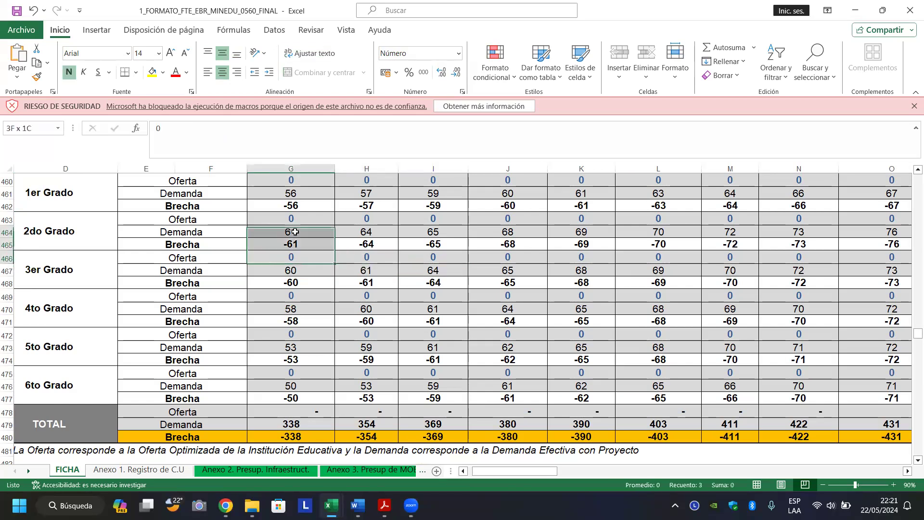
left_click(291, 232)
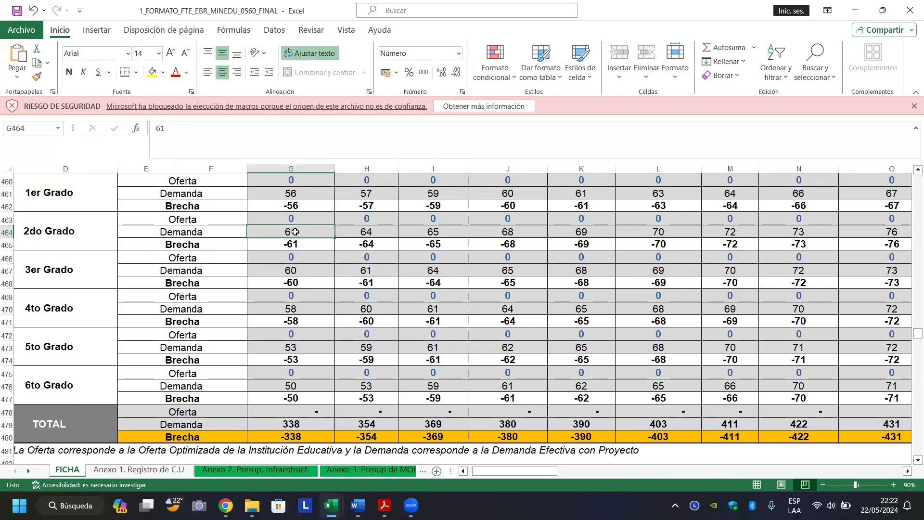
left_click(277, 256)
Go back to the balance title, then down through the beneficiaries and classroom estimation tables.
key("Up")
key("Up")
key("Up")
key("Up")
key("Up")
key("Up")
key("Up")
key("Up")
key("Up")
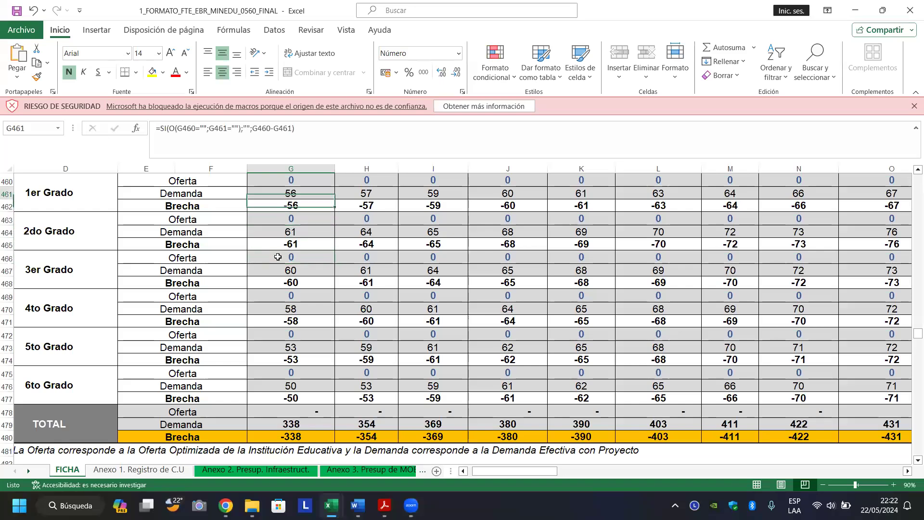
key("Up")
key("Up")
key("Up")
key("Up")
key("Up")
key("Up")
key("Up")
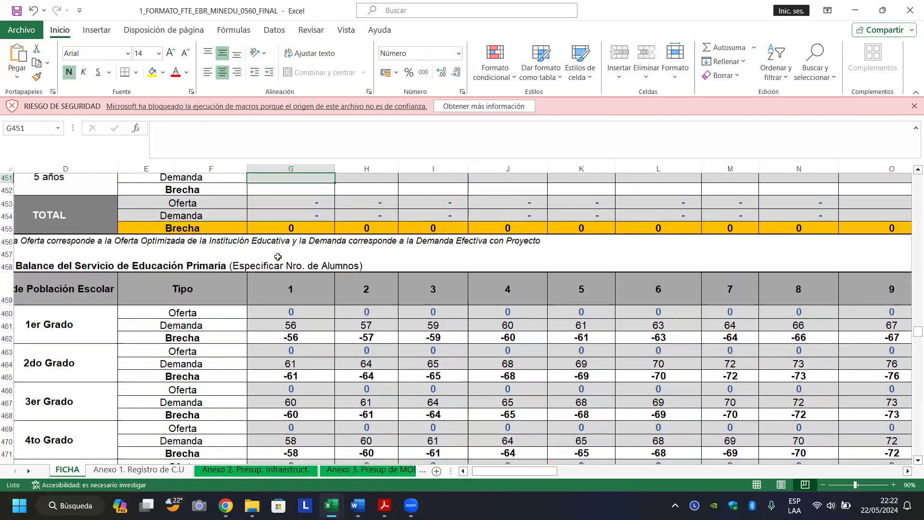
key("Up")
key("Up")
key("Up")
key("Up")
key("Up")
key("Up")
key("Up")
key("Up")
key("Up")
key("Up")
key("Up")
key("Up")
key("Up")
key("Up")
key("Up")
key("Up")
key("Up")
key("Up")
key("Up")
key("Up")
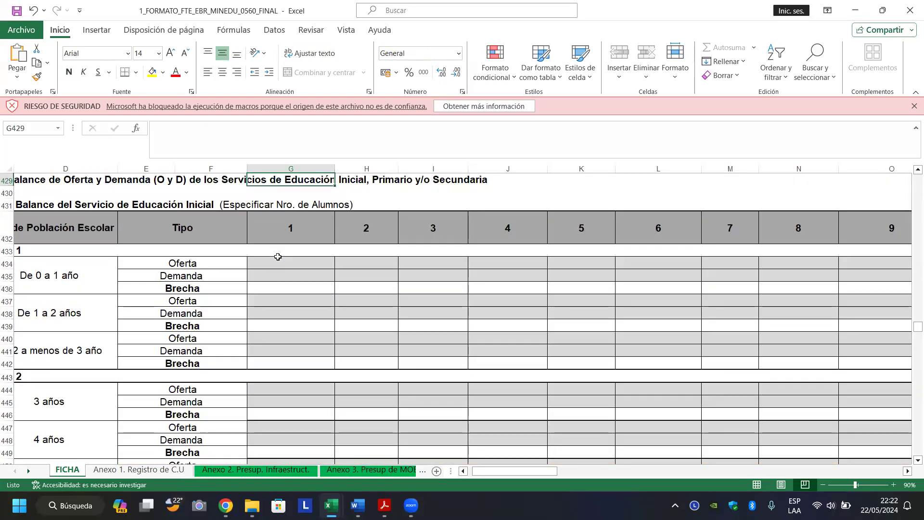
key("Down")
key("Down")
key("Down")
key("Down")
key("Down")
key("Down")
key("Down")
key("Down")
key("Down")
key("Down")
key("Down")
key("Down")
key("Down")
key("Down")
key("Down")
key("Down")
key("Down")
key("Down")
key("Down")
key("Down")
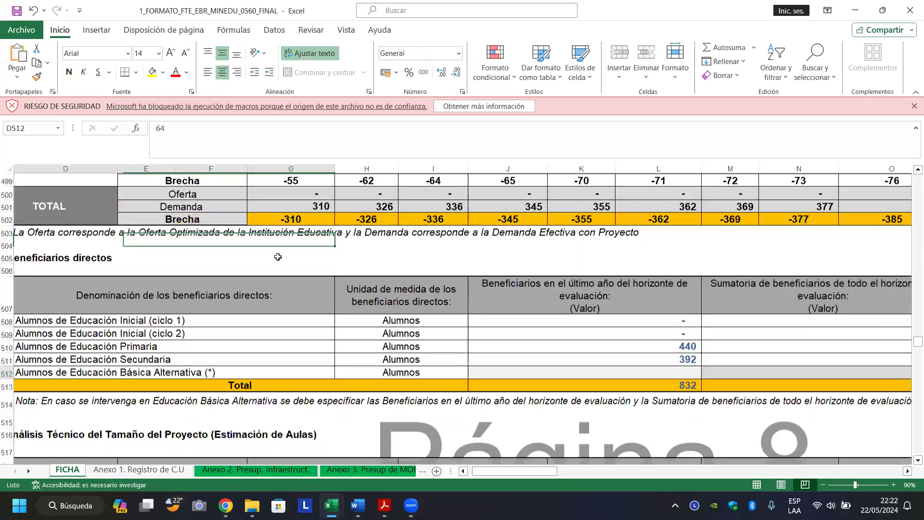
key("Down")
key("Down")
key("Down")
key("Down")
key("Down")
key("Down")
key("Down")
key("Down")
key("Down")
key("Down")
key("Down")
key("Down")
key("Down")
key("Down")
key("Down")
key("Down")
key("Down")
key("Down")
key("Down")
key("Down")
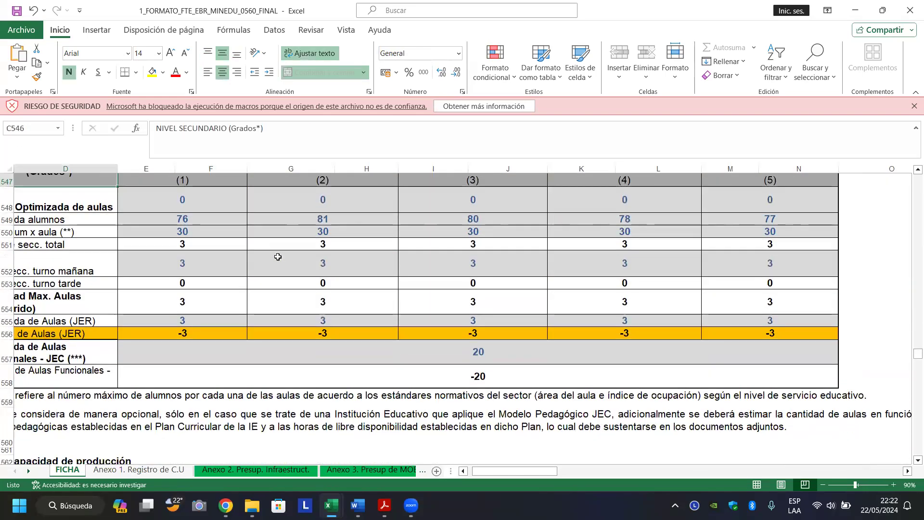
Check where the secondary classroom entry in the physical goals and costs table is linked from.
key("Page_Down")
key("Page_Down")
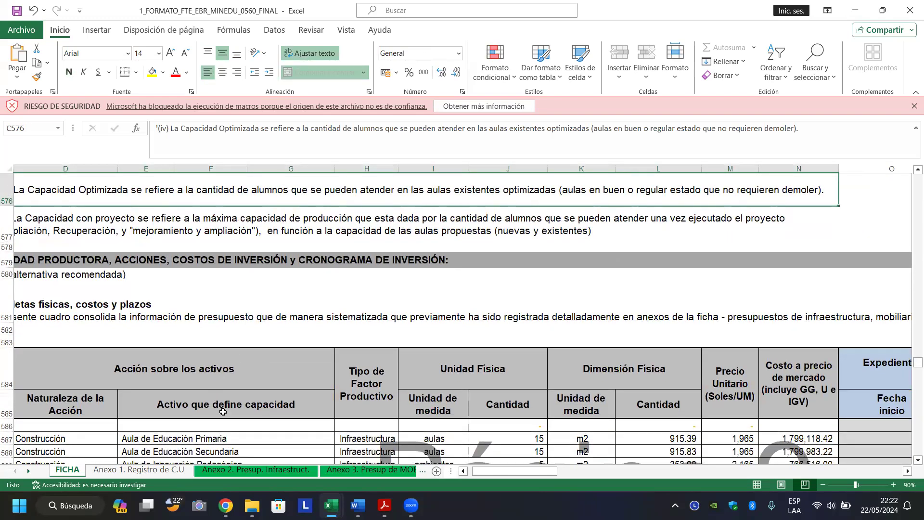
scroll(223, 411, "down", 5)
scroll(216, 425, "up", 5)
left_click(171, 453)
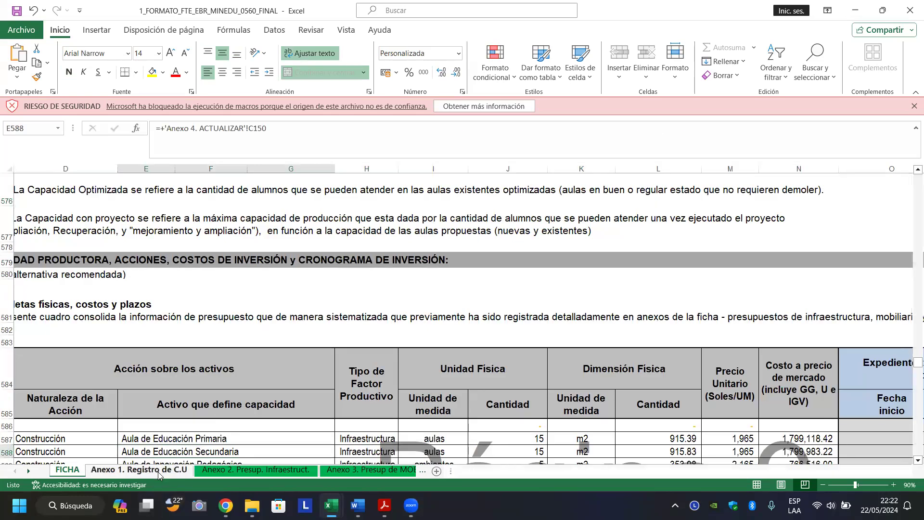
Look over the Anexo 1. Registro de C.U PRONIED reference unit-cost table, from top to bottom.
left_click(159, 471)
left_click(122, 347)
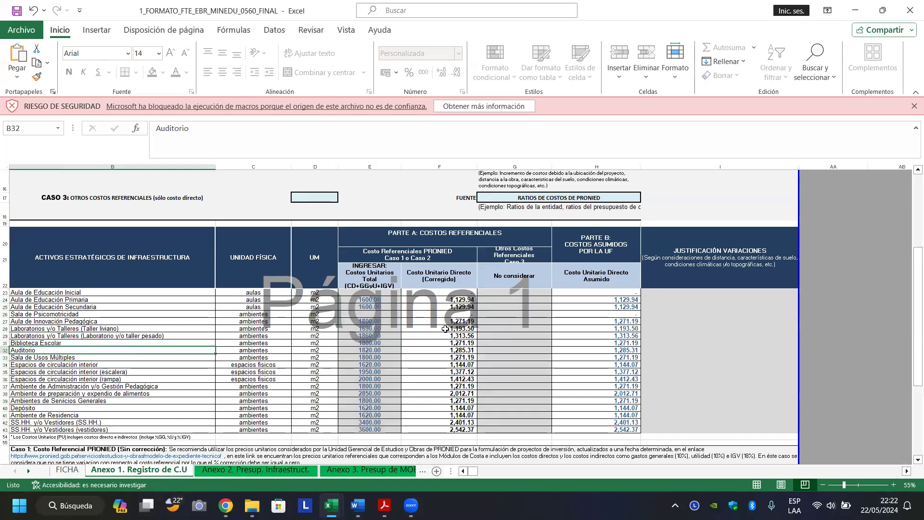
scroll(456, 308, "up", 5, "ctrl")
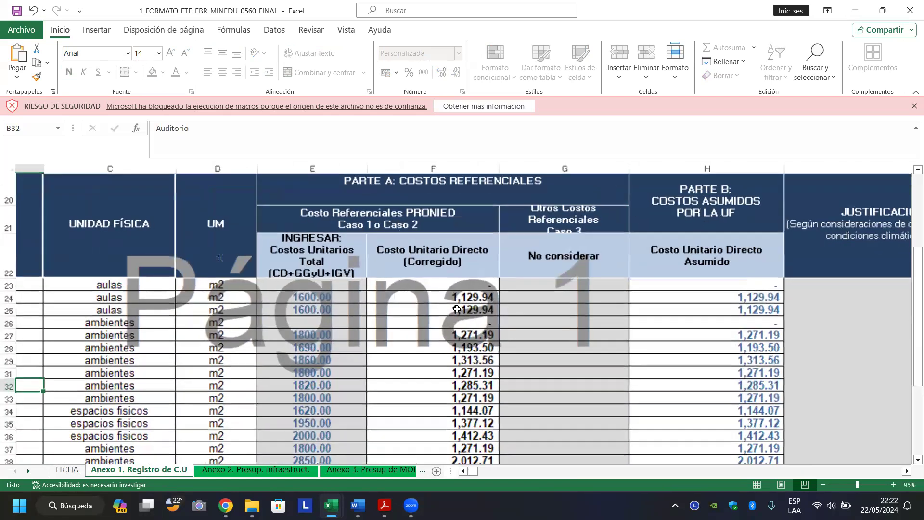
key("ctrl+Right")
key("ctrl+Up")
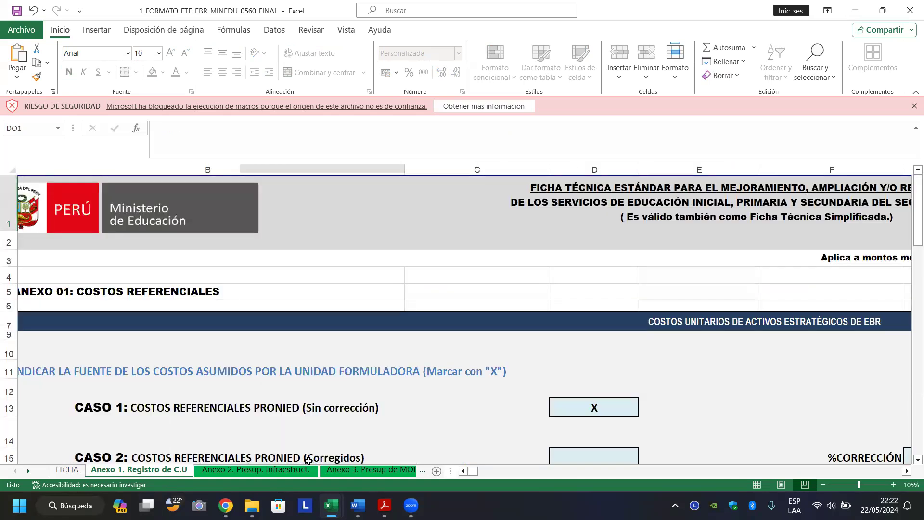
key("Page_Down")
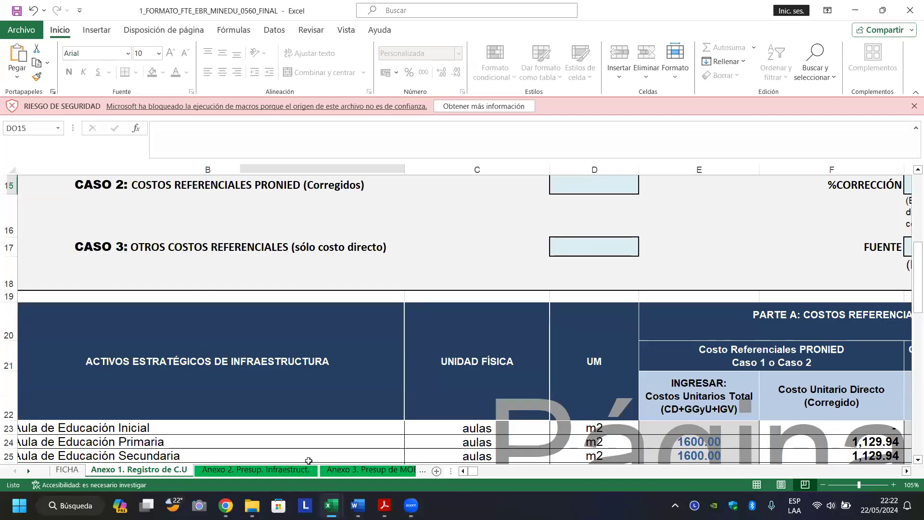
key("Page_Down")
key("Page_Down")
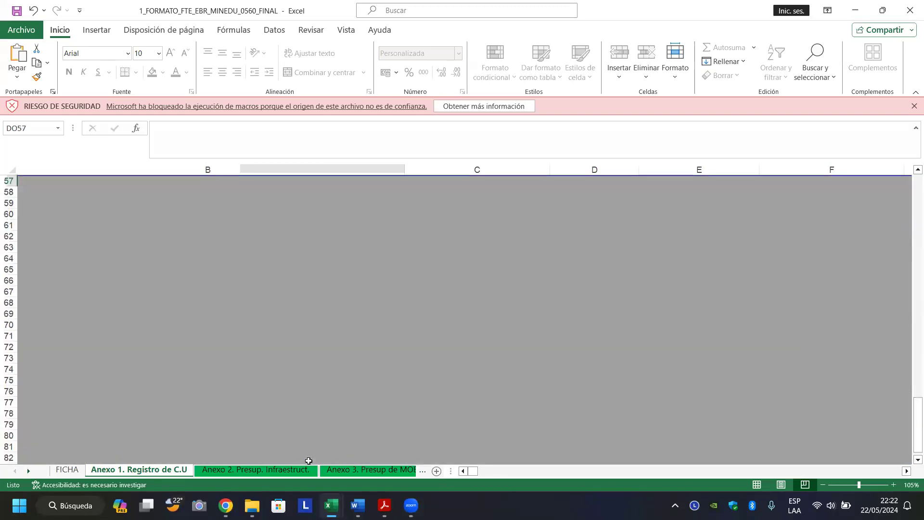
key("ctrl+Up")
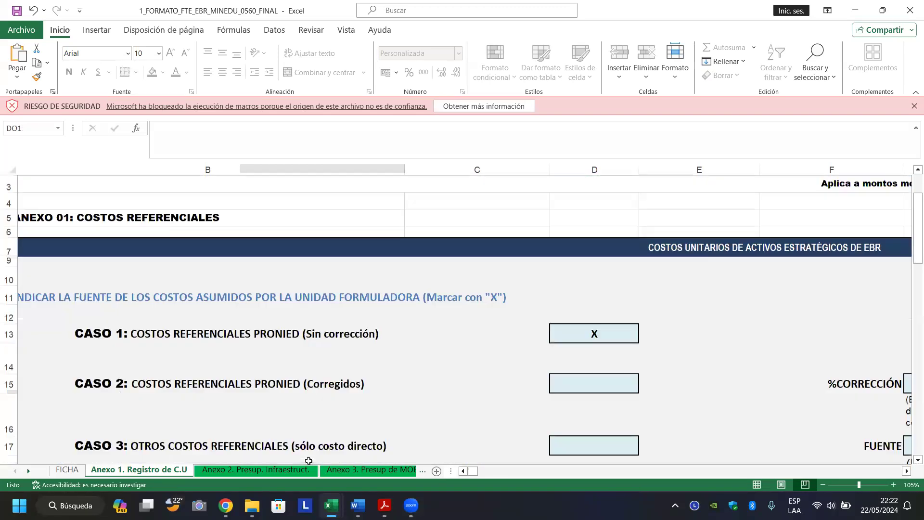
left_click(262, 471)
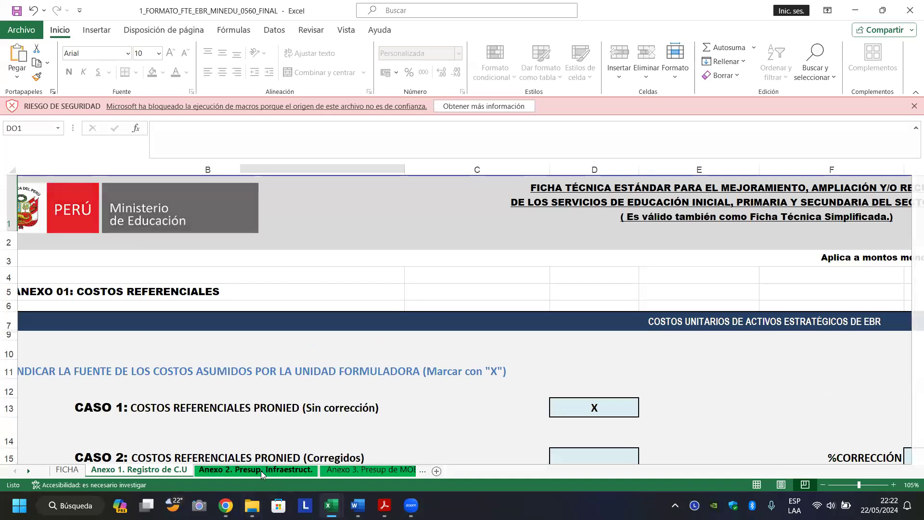
Look over the Quiosco entry and PASO 1 site plan, then return to the Anexo 2 title cell.
scroll(243, 428, "up", 8)
key("Up")
key("Up")
key("Up")
key("Up")
key("Up")
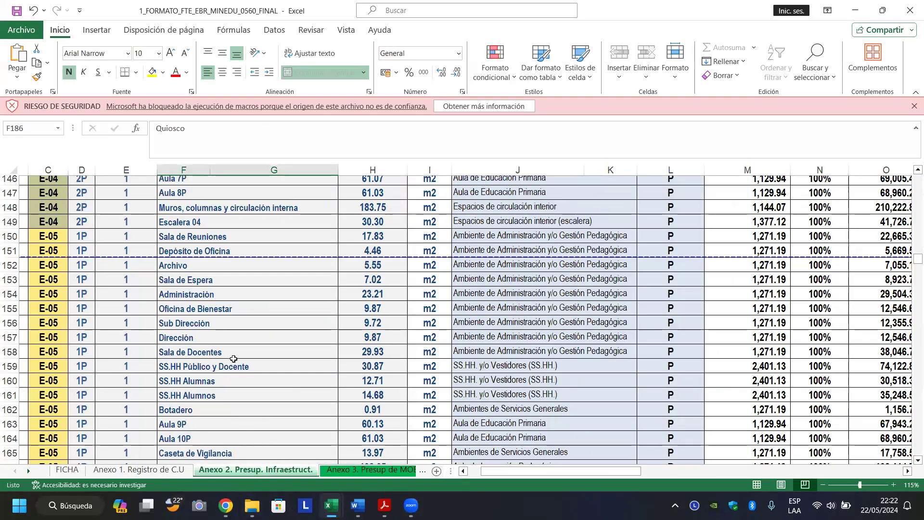
key("Page_Up")
key("Page_Up")
key("Page_Up")
key("Page_Up")
key("Page_Up")
key("Page_Up")
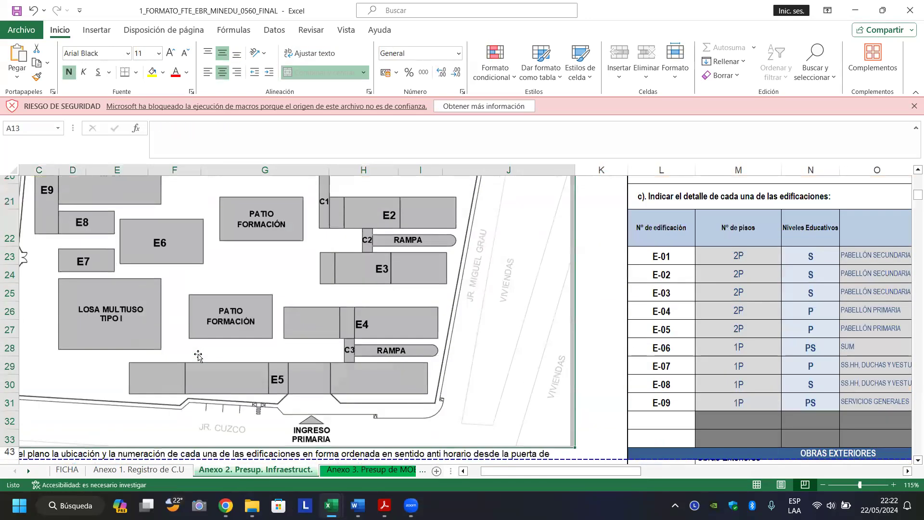
scroll(198, 356, "up", 7)
scroll(198, 356, "down", 4)
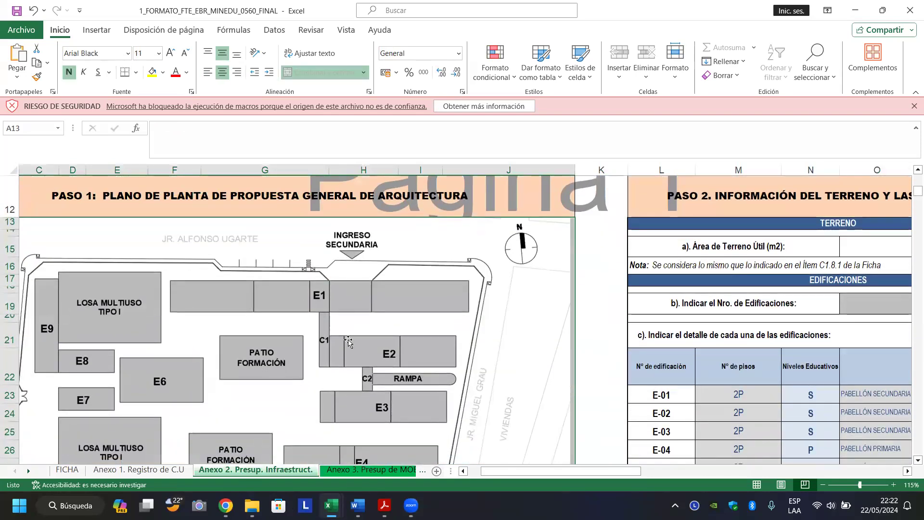
scroll(348, 339, "down", 5)
key("Up")
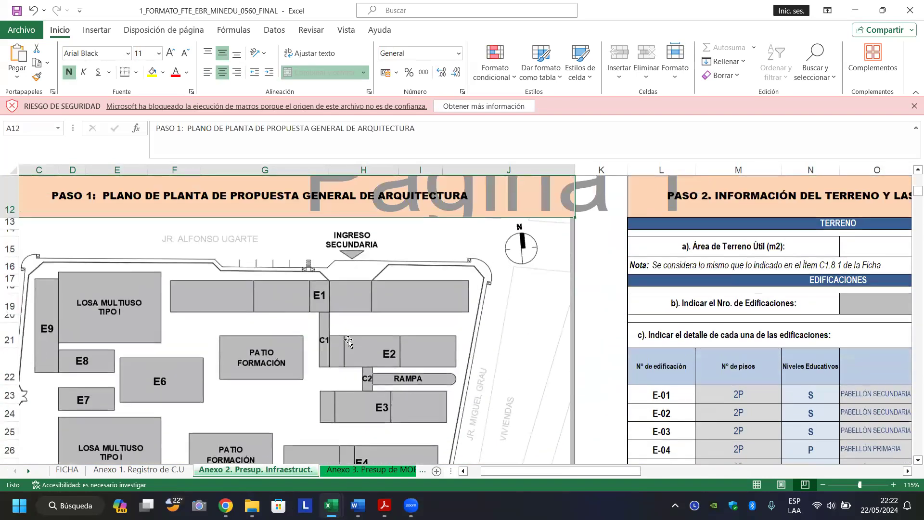
key("Down")
key("Up")
key("ctrl+Home")
Check the budget steps list and the first blocks of the infrastructure budget sheet.
key("ctrl+Down")
key("ctrl+Home")
key("ctrl+Down")
key("ctrl+Home")
key("ctrl+Down")
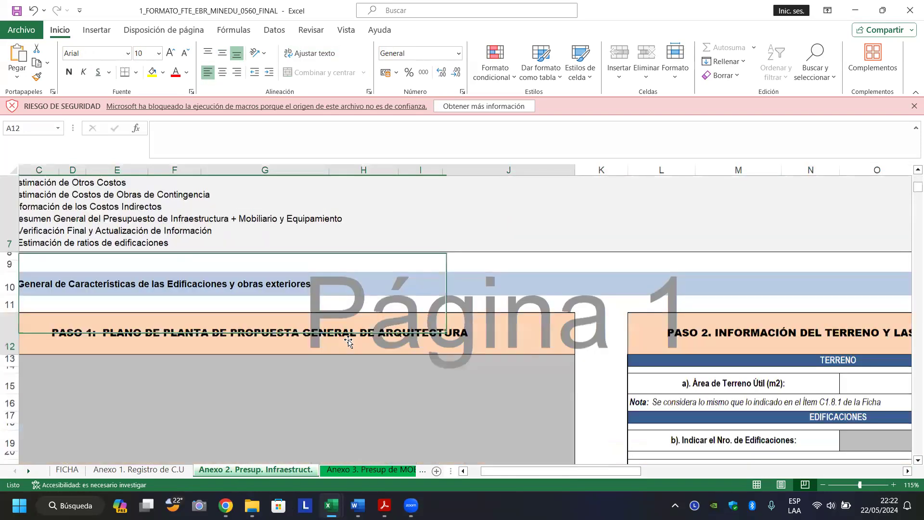
key("ctrl+Down")
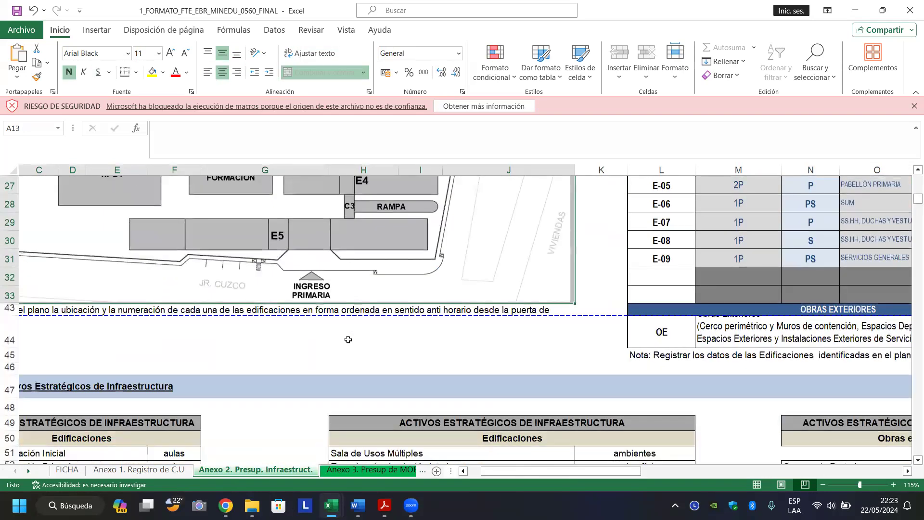
key("ctrl+Down")
key("ctrl+Up")
Go through edifications, exterior works, other costs and contingency to the 28,275,657.04 total.
key("ctrl+Down")
key("ctrl+Down")
key("ctrl+Down")
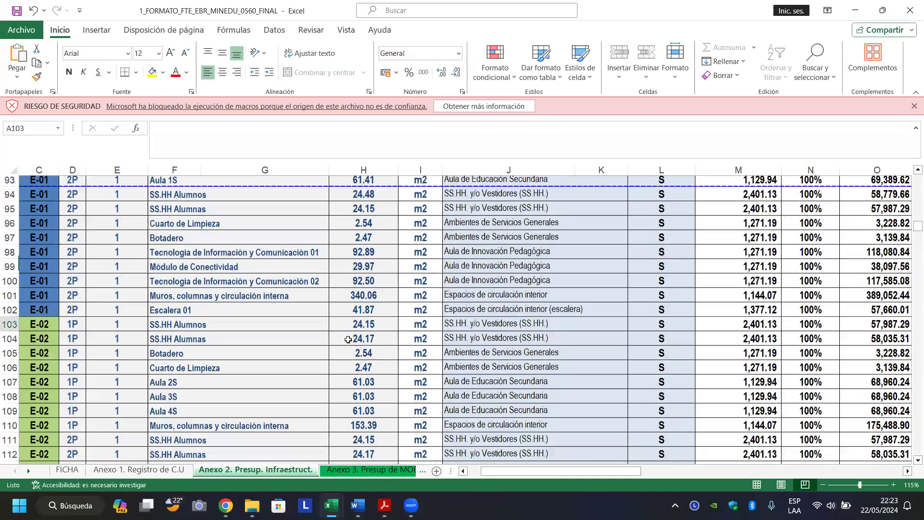
key("ctrl+Down")
key("ctrl+Down")
key("ctrl+Down")
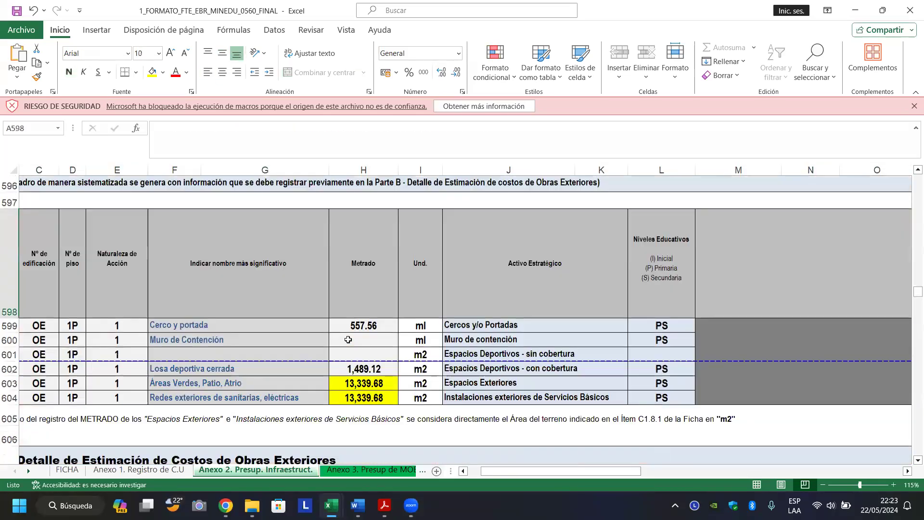
key("ctrl+Down")
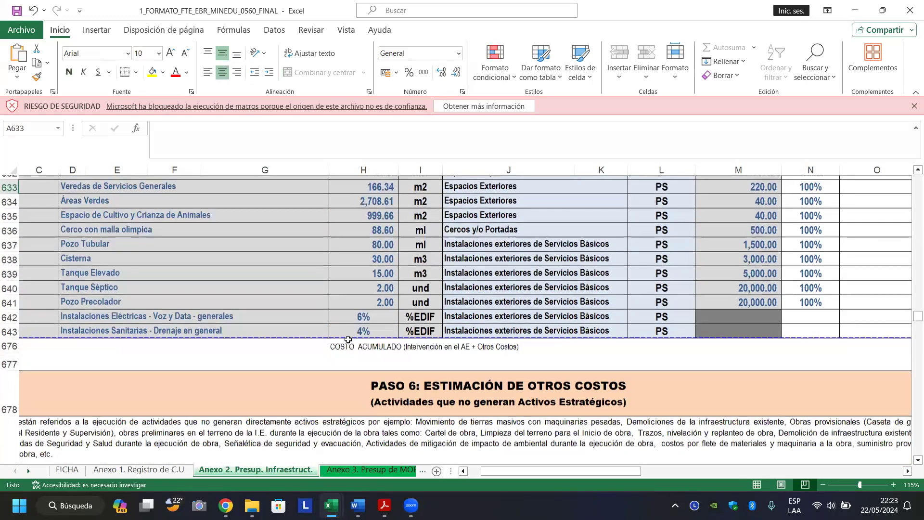
key("ctrl+Down")
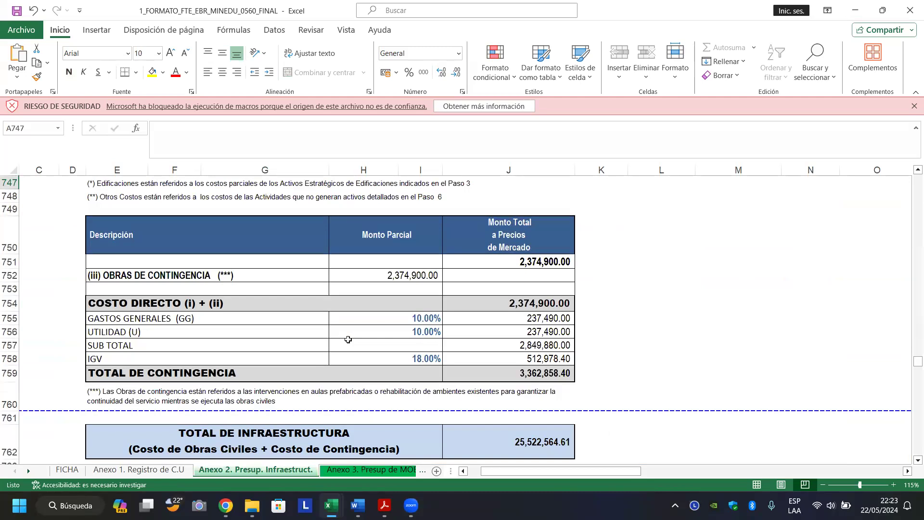
key("ctrl+Down")
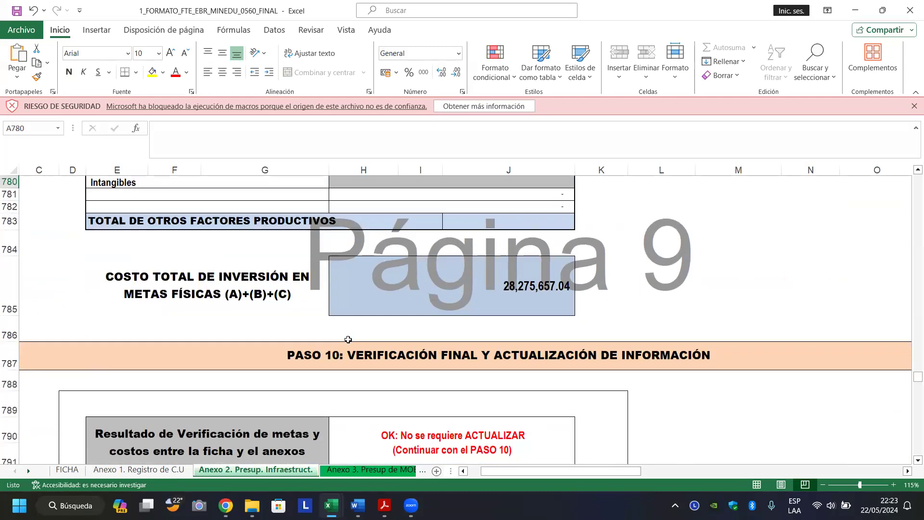
left_click(357, 470)
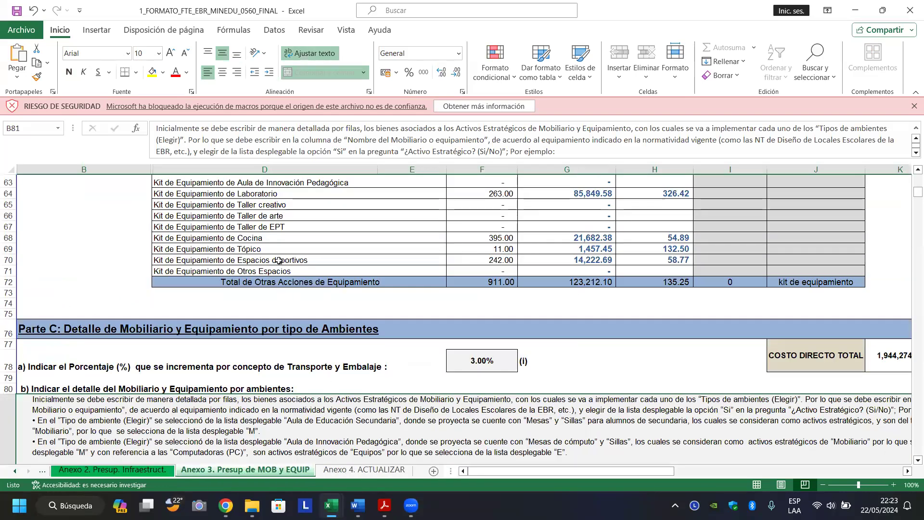
Go over the Silla A3, Mesa A3, Escritorio con cajonera A1, Pizarra A1 and Casilleros A2 entries.
left_click(279, 260)
scroll(279, 260, "down", 7)
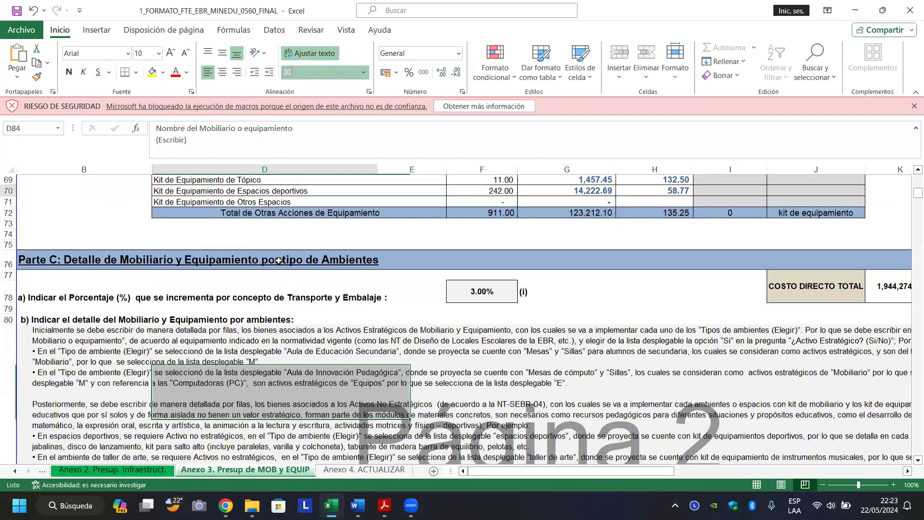
left_click(279, 261)
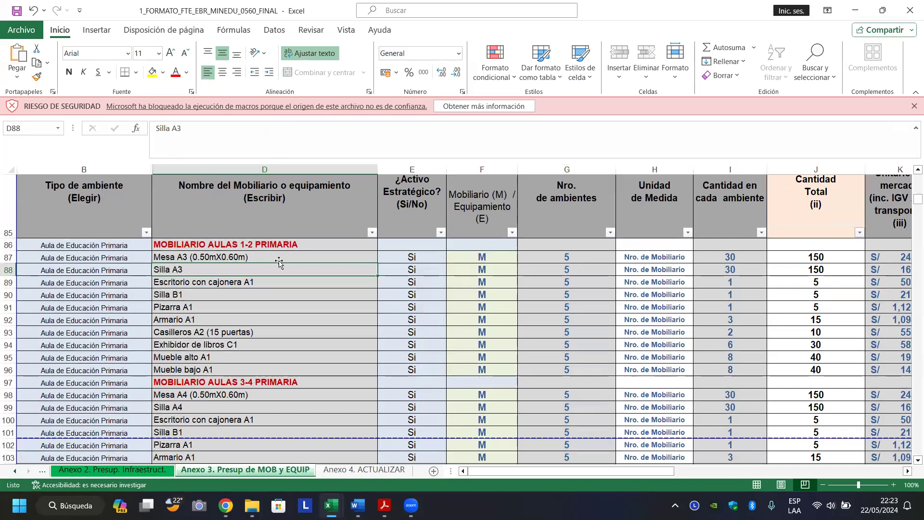
left_click(226, 284)
left_click(239, 259)
left_click(219, 282)
left_click(215, 305)
left_click(191, 333)
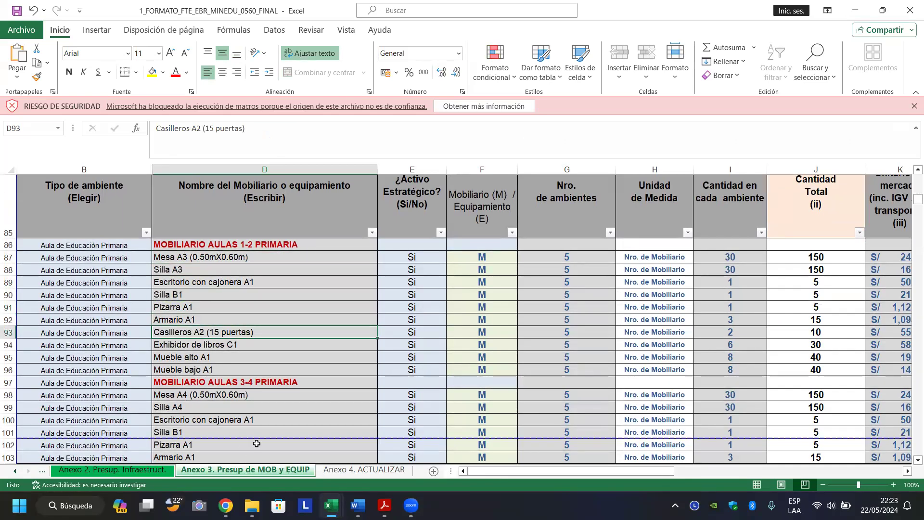
left_click(253, 506)
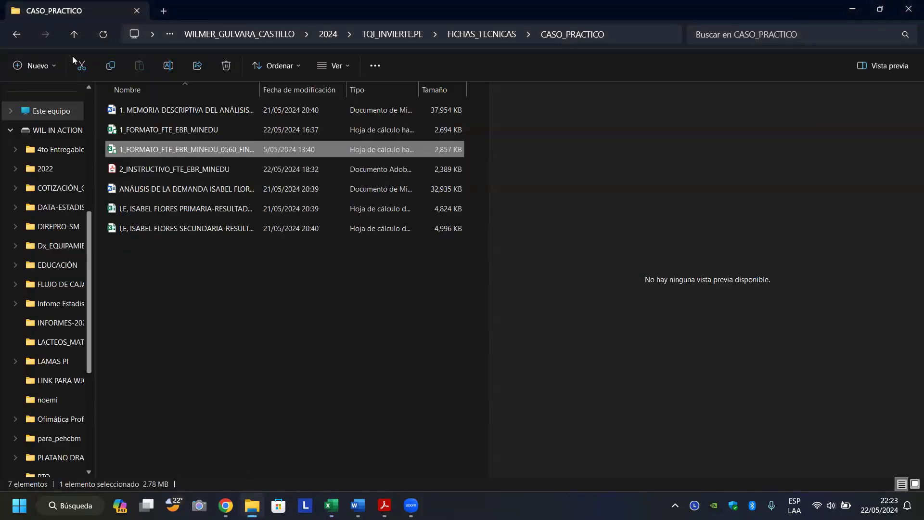
Navigate up from CASO_PRACTICO to the 2024 folder and open TQI_INVIERTE.PE.
left_click(76, 34)
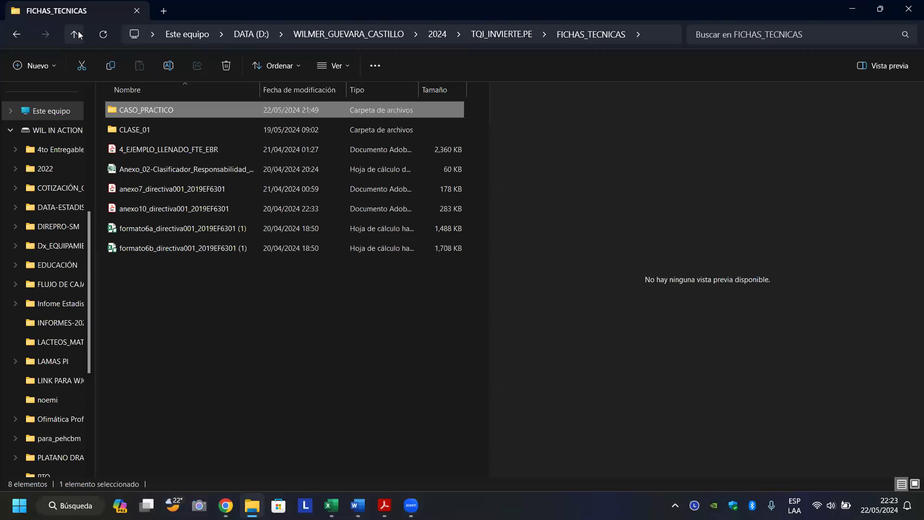
double_click(122, 111)
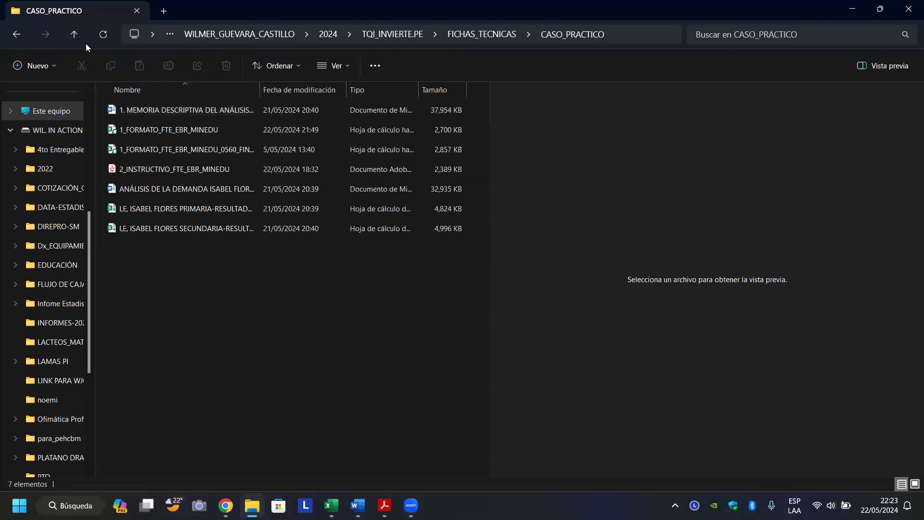
left_click(74, 34)
left_click(74, 34)
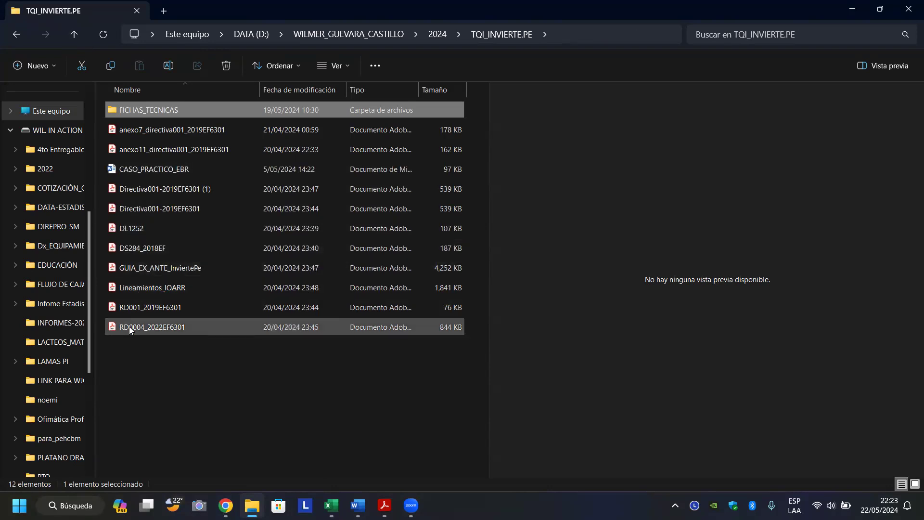
left_click(73, 34)
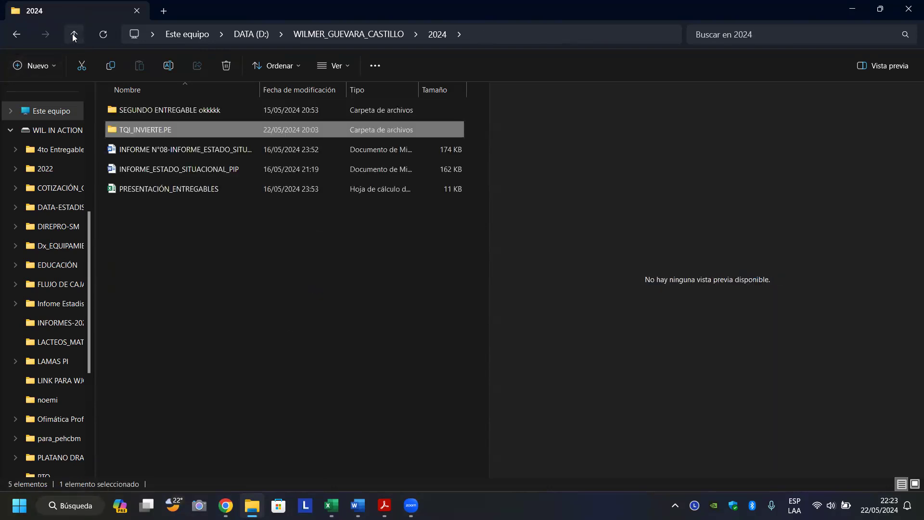
double_click(159, 131)
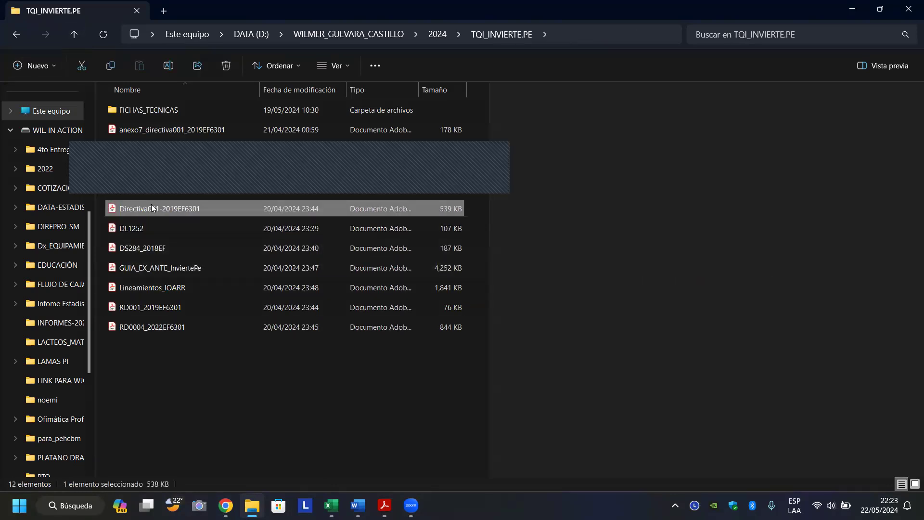
Preview the Directiva001-2019EF6301, DS284_2018EF, GUIA_EX_ANTE_InviertePe, RD001 and RD0004 PDFs, then minimize the window.
key("d")
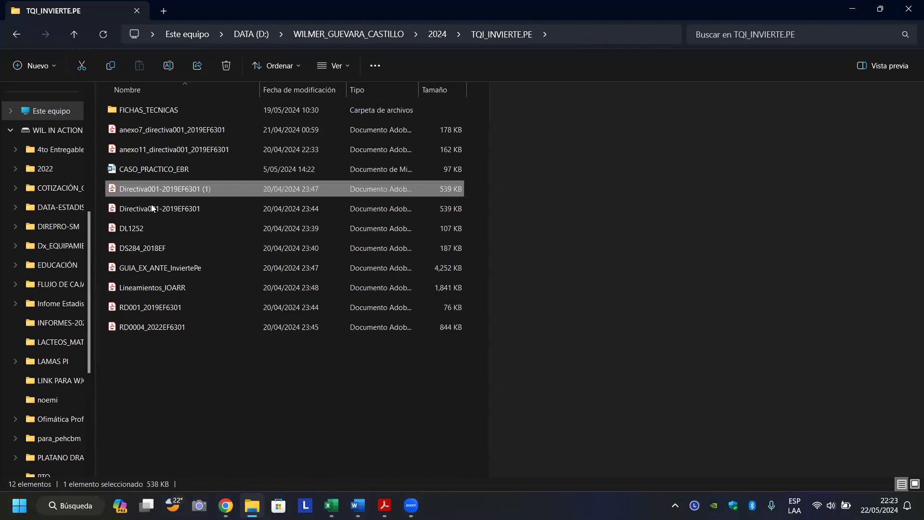
left_click(140, 248)
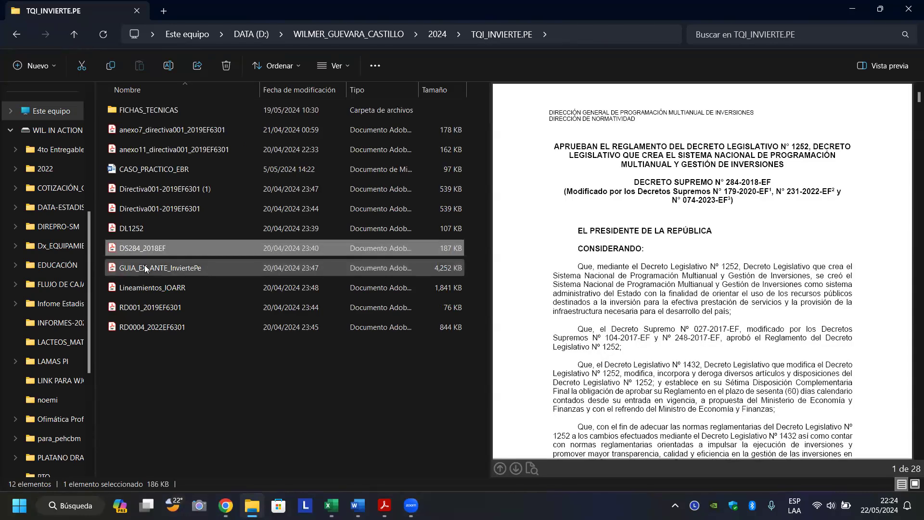
left_click(145, 269)
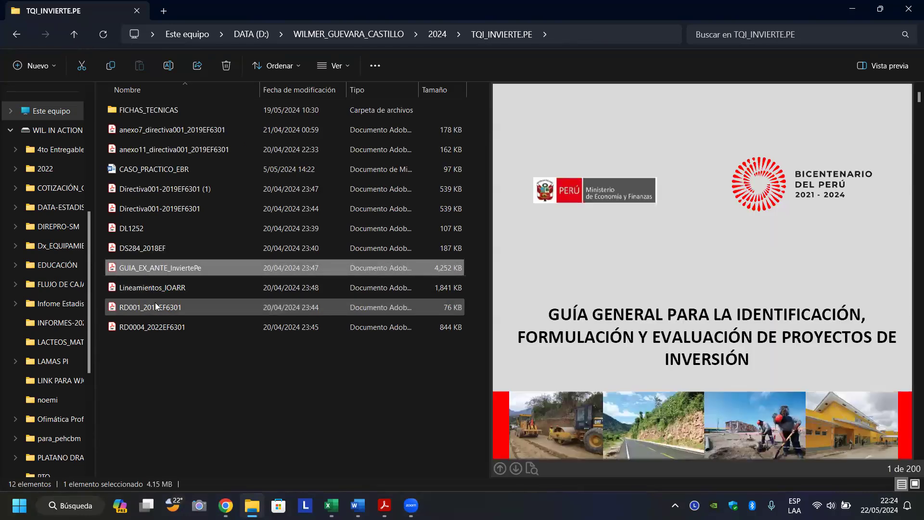
left_click(155, 303)
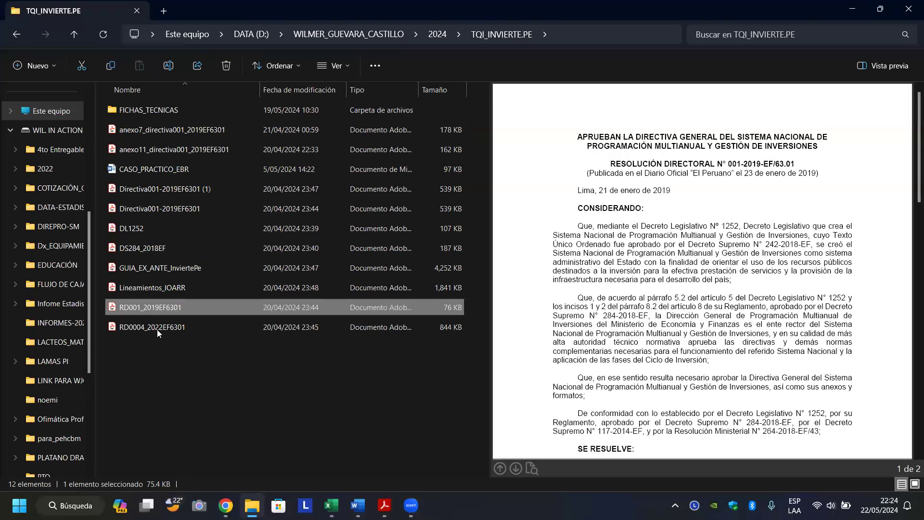
left_click(163, 327)
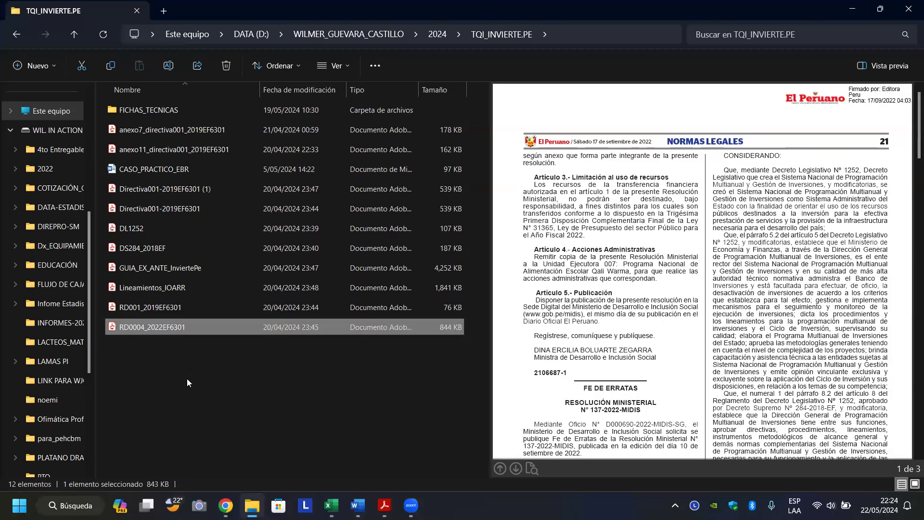
left_click(187, 380)
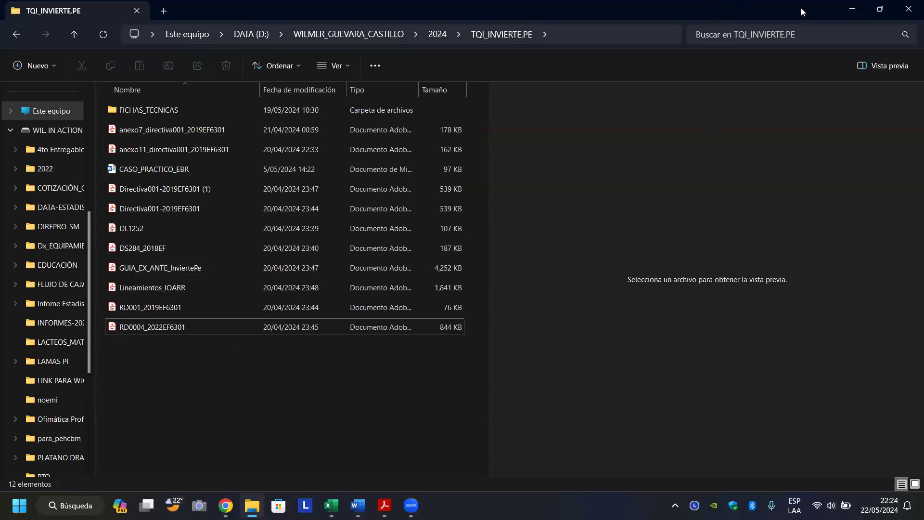
left_click(853, 8)
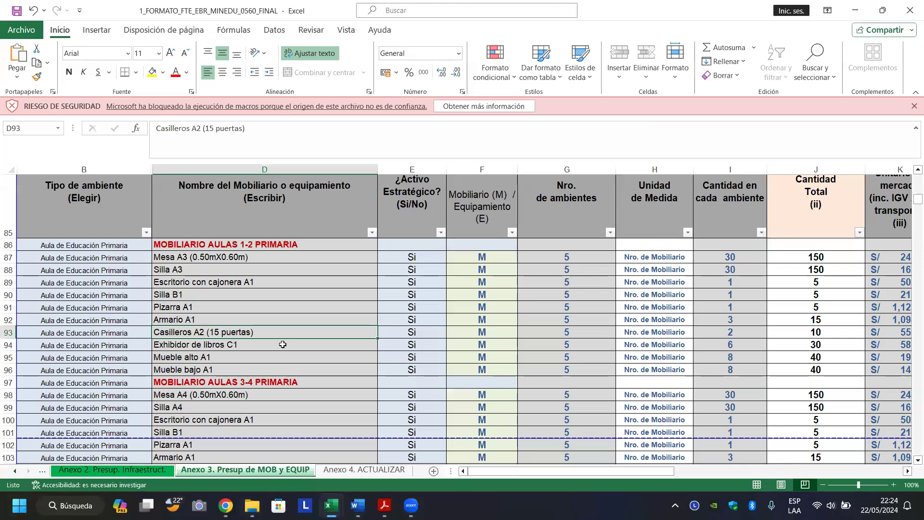
Select the Silla B1 entry in D90 and bring the Zoom meeting window forward.
left_click(320, 297)
mouse_move(410, 506)
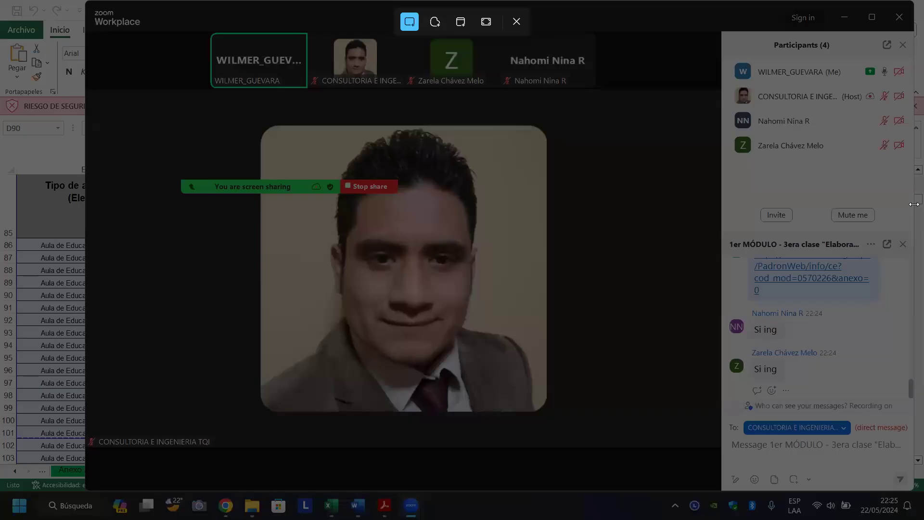
Snip the full Zoom meeting window, then minimize Zoom to reveal the Anexo 3 furniture list.
left_click_drag(128, 8, 910, 495)
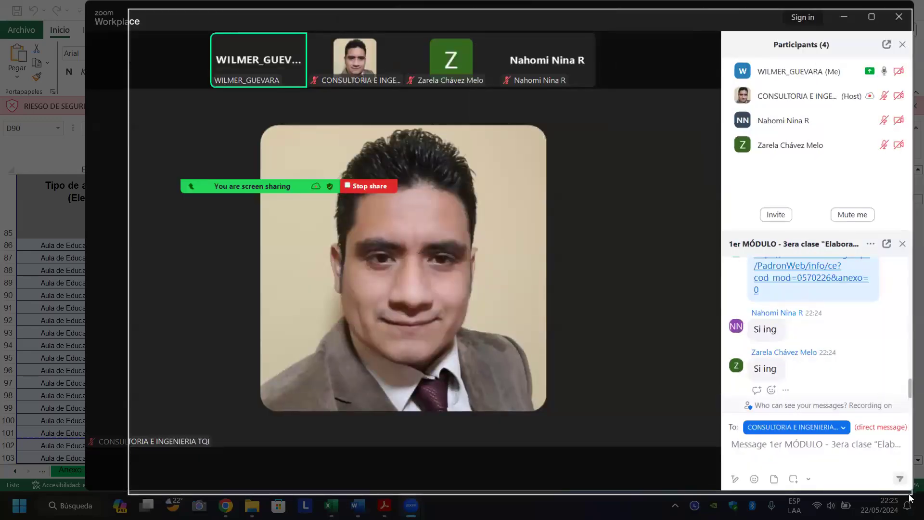
left_click(413, 500)
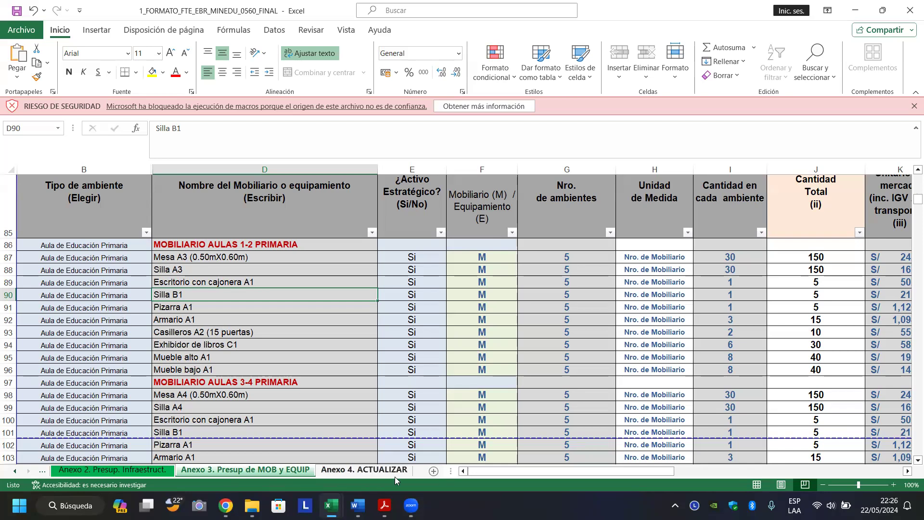
mouse_move(411, 506)
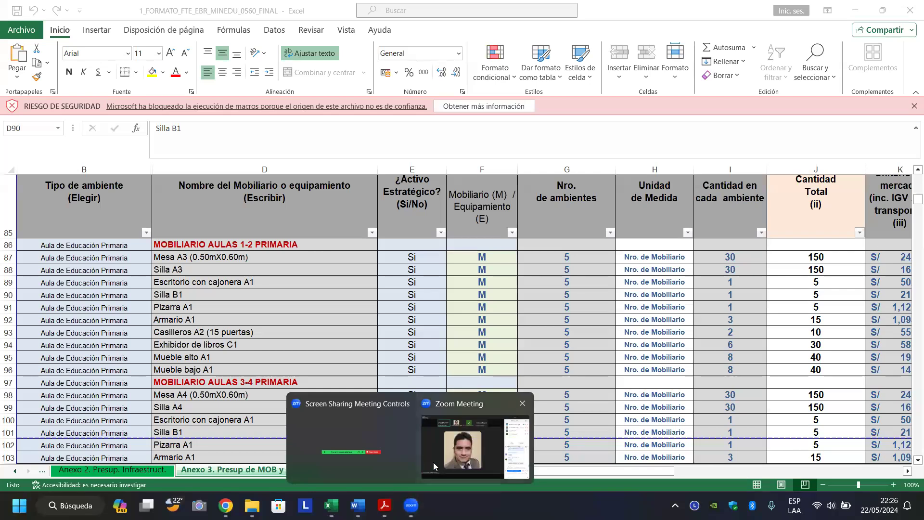